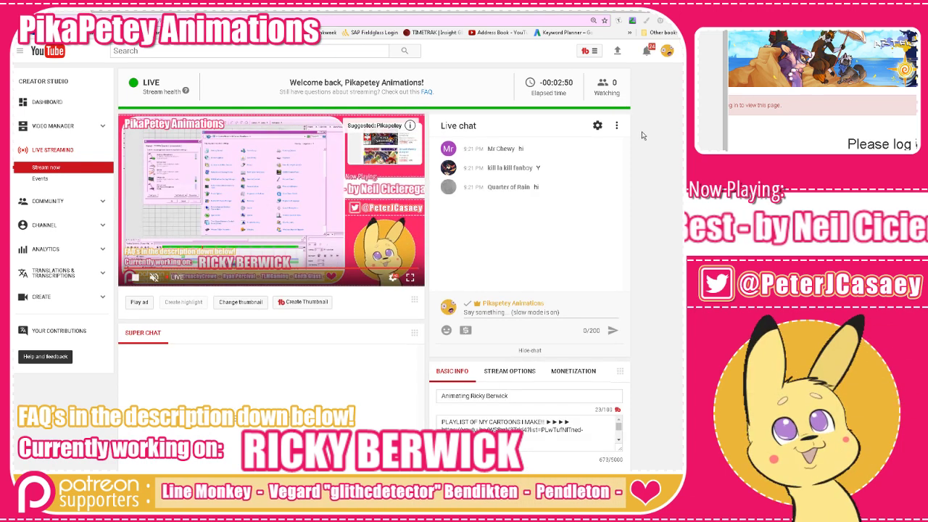
Pop out the live chat into its own window and move it into the stream overlay's chat area
click(617, 126)
click(580, 191)
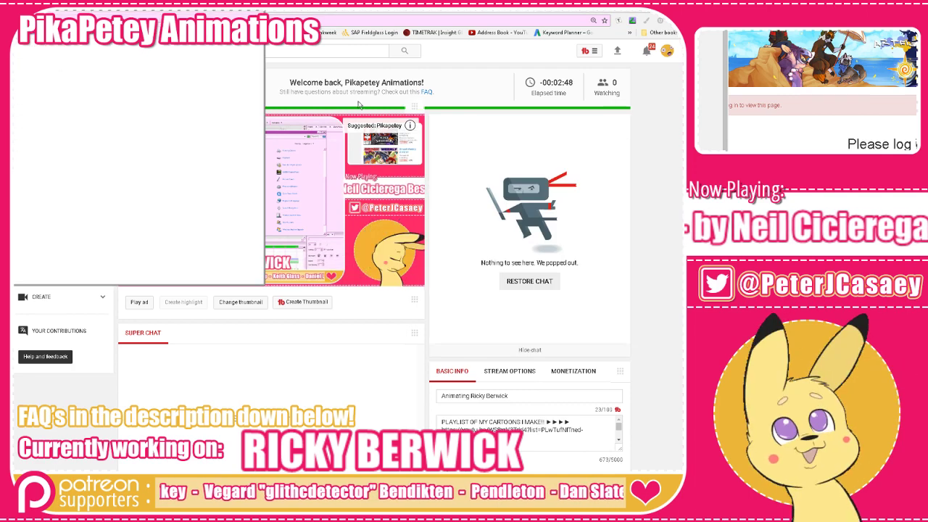
drag(152, 16, 12, 18)
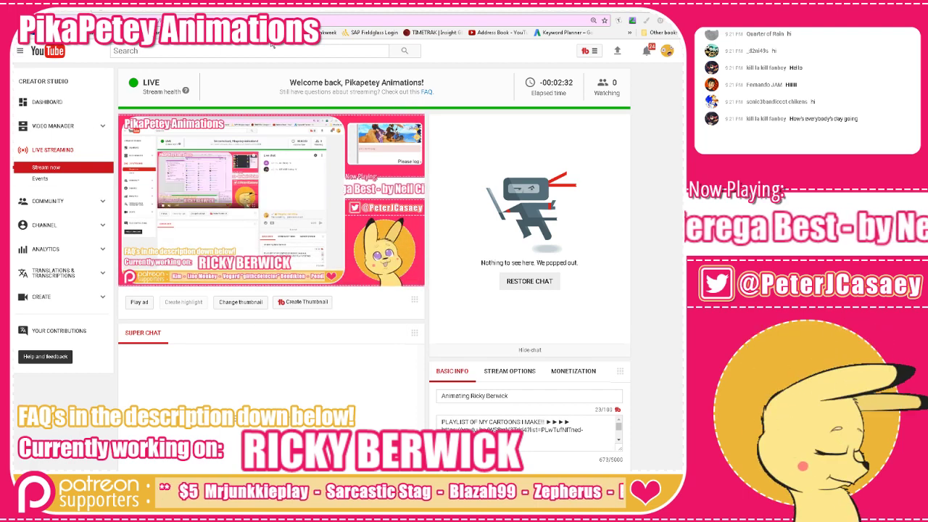
Minimize the browser and close the Control Panel and Sound windows to return to the animation scene
click(646, 6)
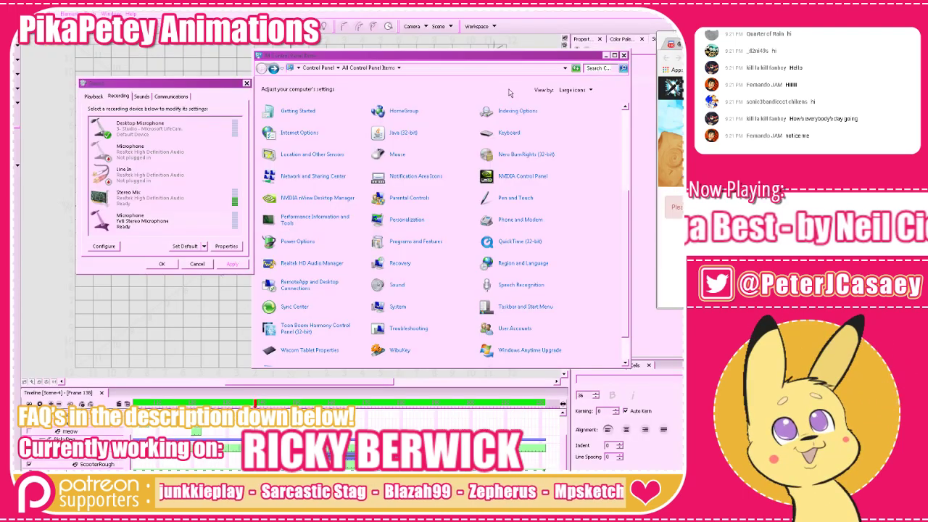
click(624, 55)
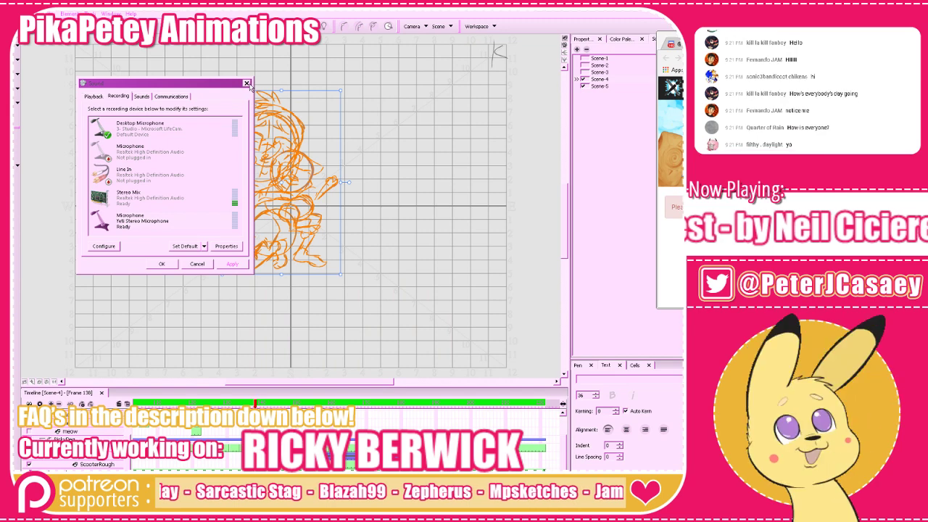
click(247, 83)
Deselect the character sketch, save the scene, and move the timeline to frame 103
click(438, 173)
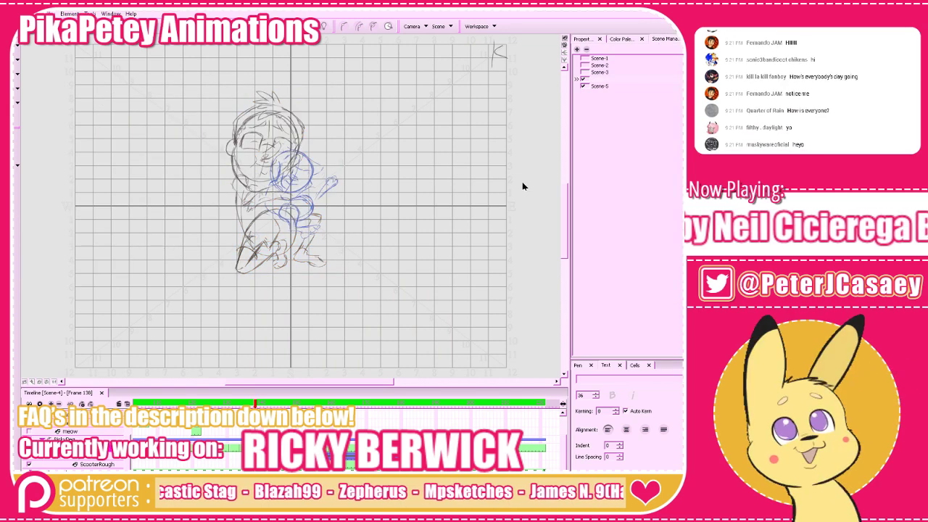
key(ctrl+s)
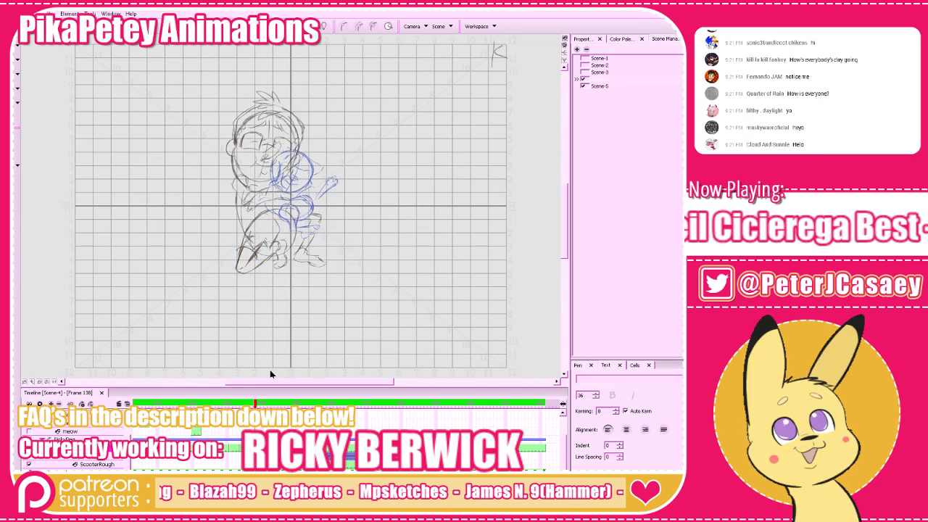
mouse_move(256, 404)
mouse_down()
mouse_move(328, 404)
mouse_move(133, 404)
mouse_up()
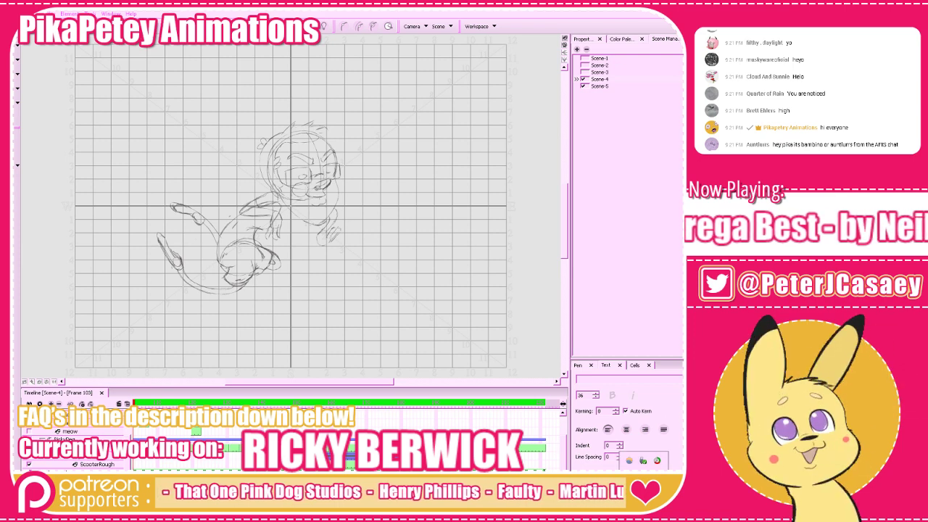
Check the speaker volume control and close the YouTube blacklist note
click(630, 476)
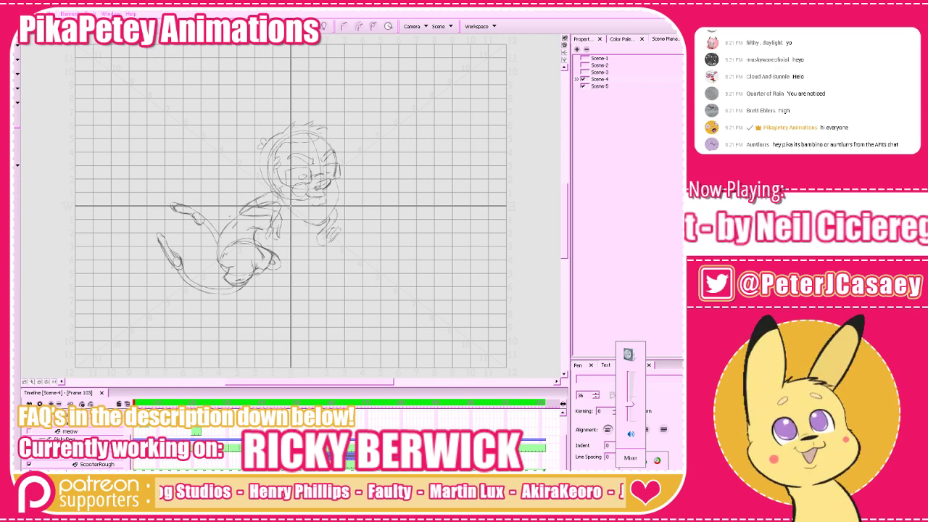
key(alt+Tab)
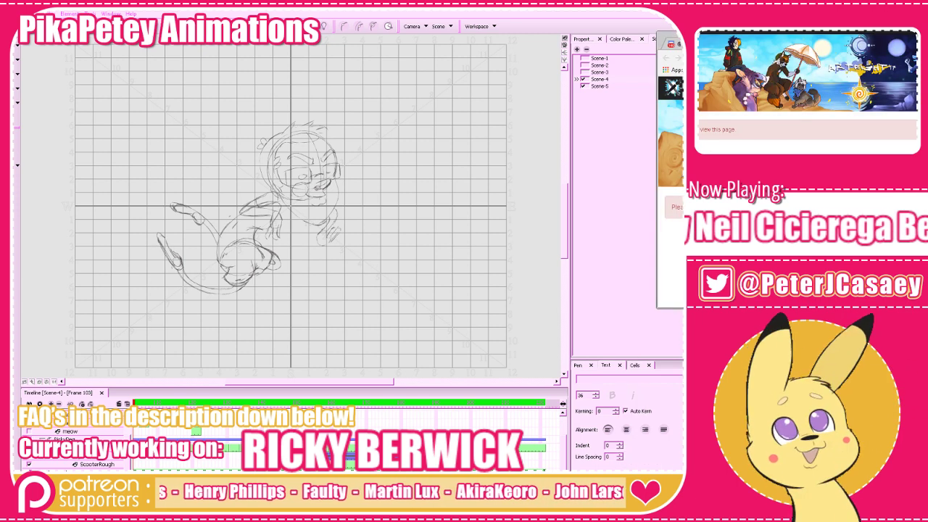
key(alt+Tab)
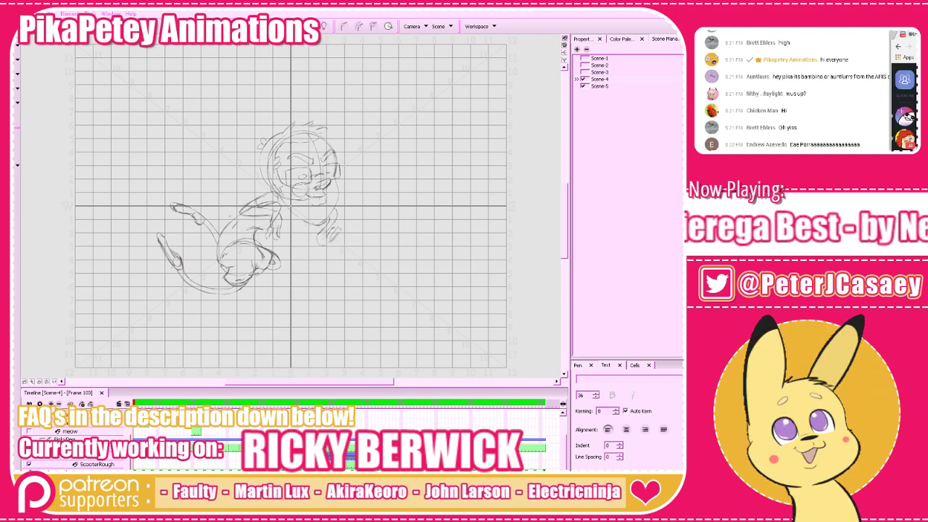
key(alt+Tab)
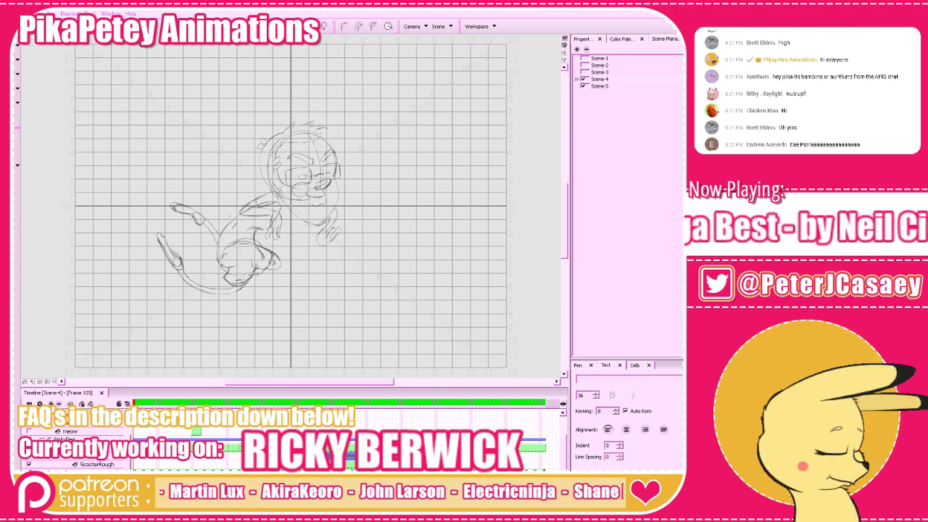
key(alt+Tab)
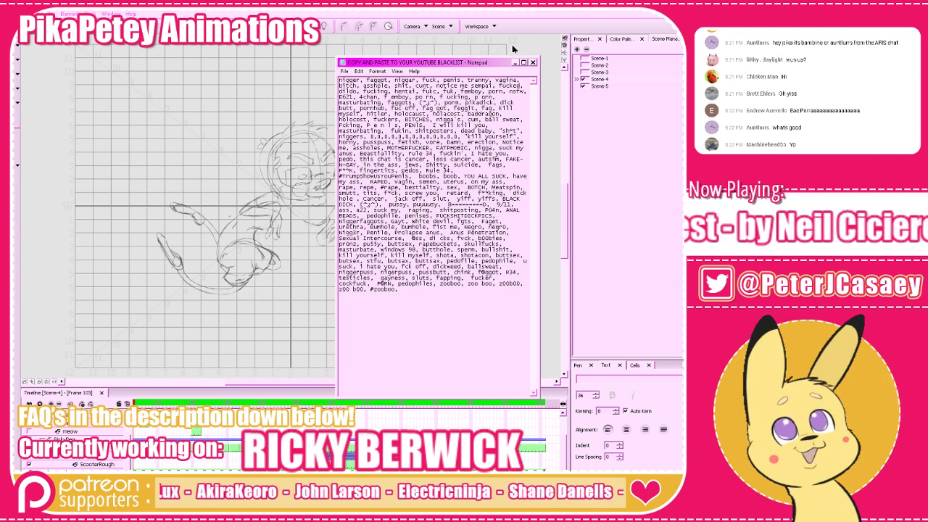
click(532, 63)
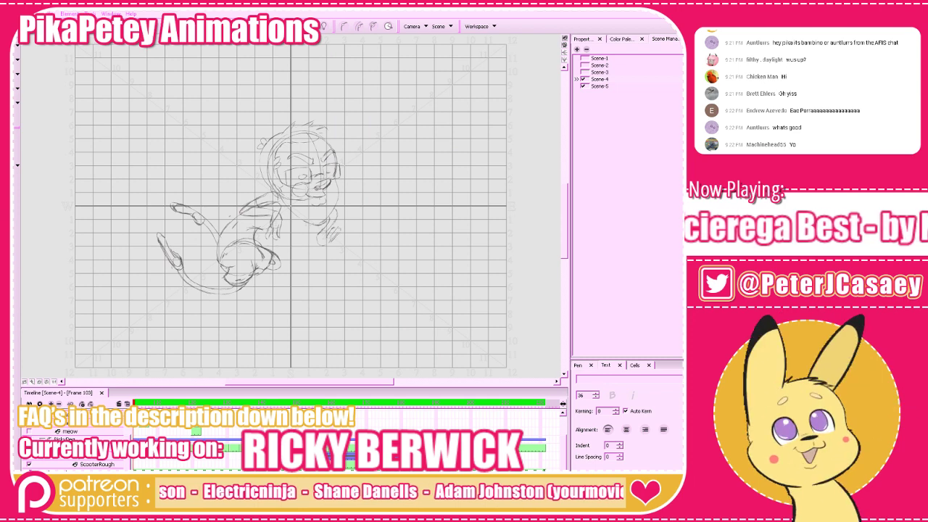
key(alt+Tab)
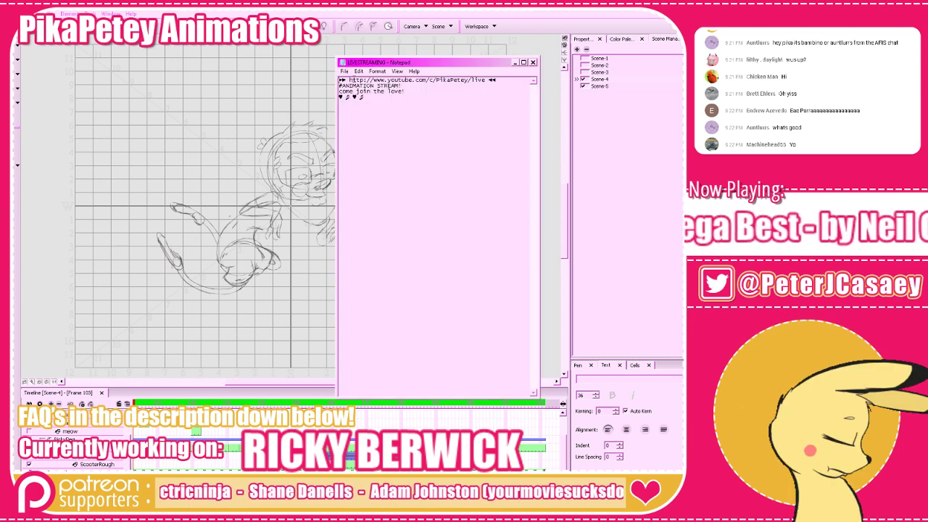
drag(349, 80, 484, 81)
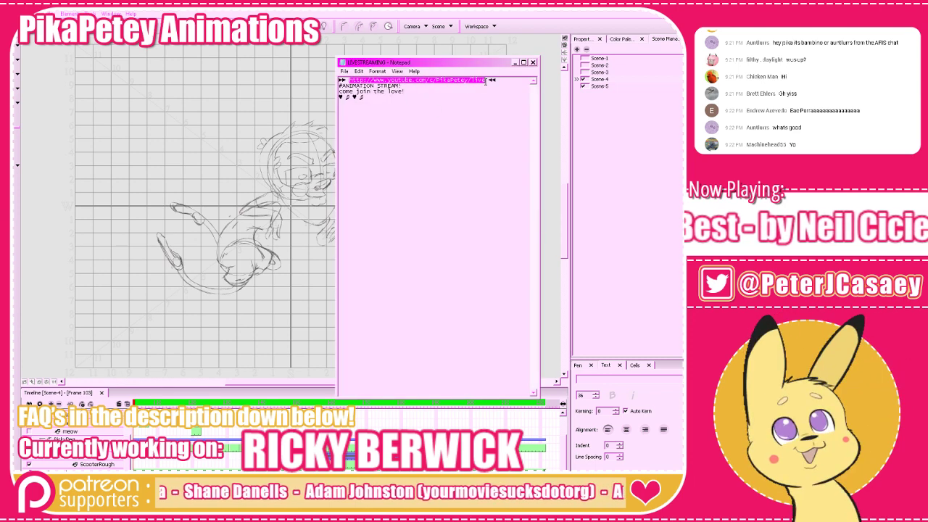
click(515, 62)
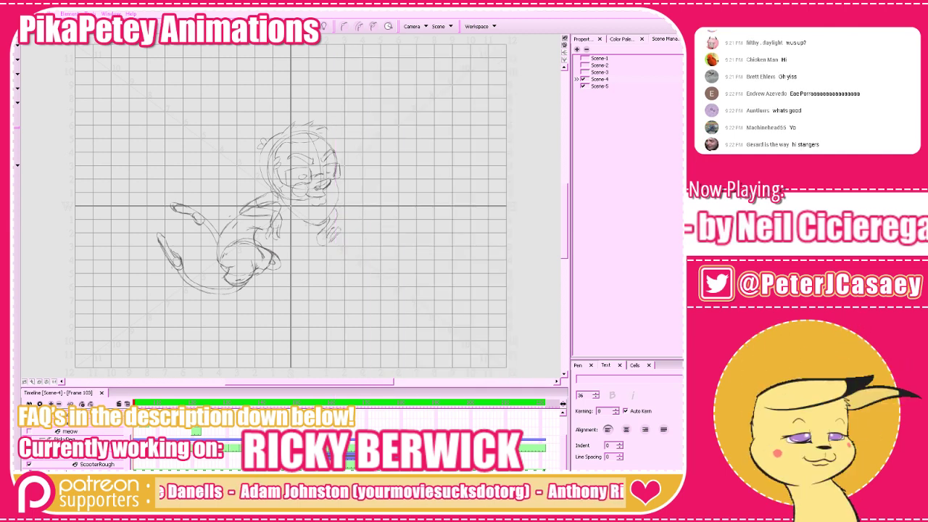
Switch to Discord in the browser and open the art_lounge channel of the Couch Furs server
key(alt+Tab)
scroll(812, 128, down, 3)
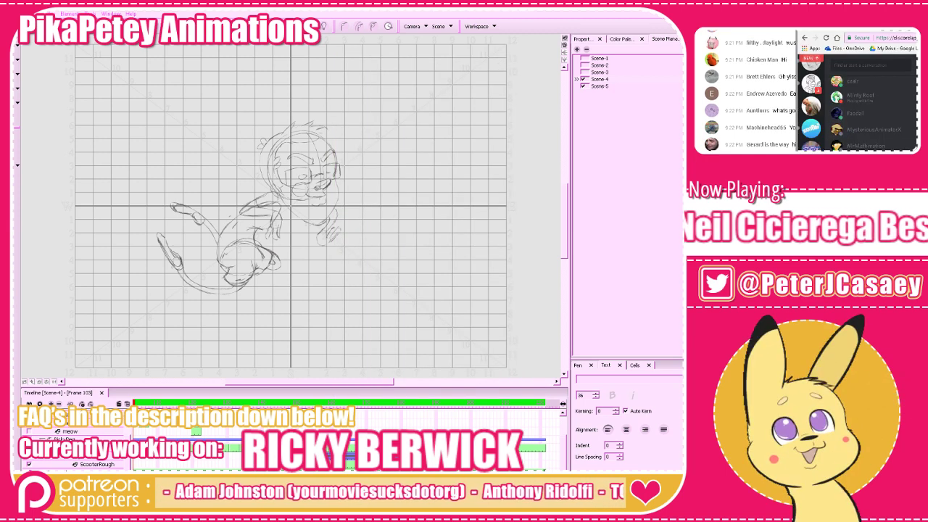
scroll(812, 116, down, 3)
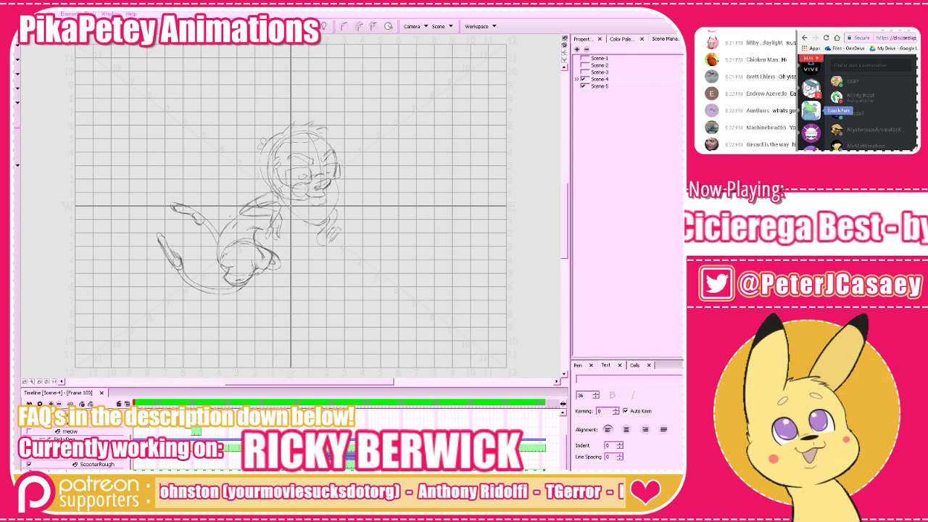
click(812, 111)
click(856, 140)
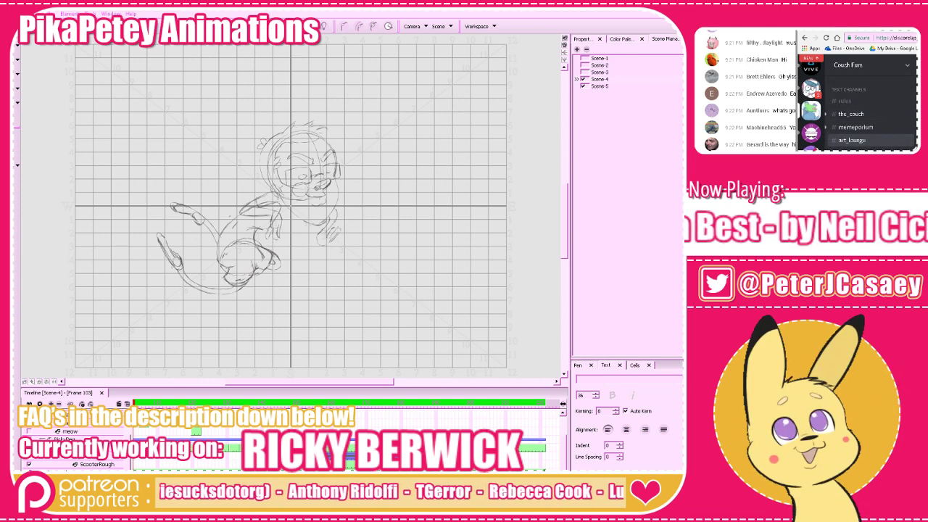
Open the general channel of the PikapeteyPatrons server
scroll(812, 134, down, 1)
scroll(811, 125, down, 2)
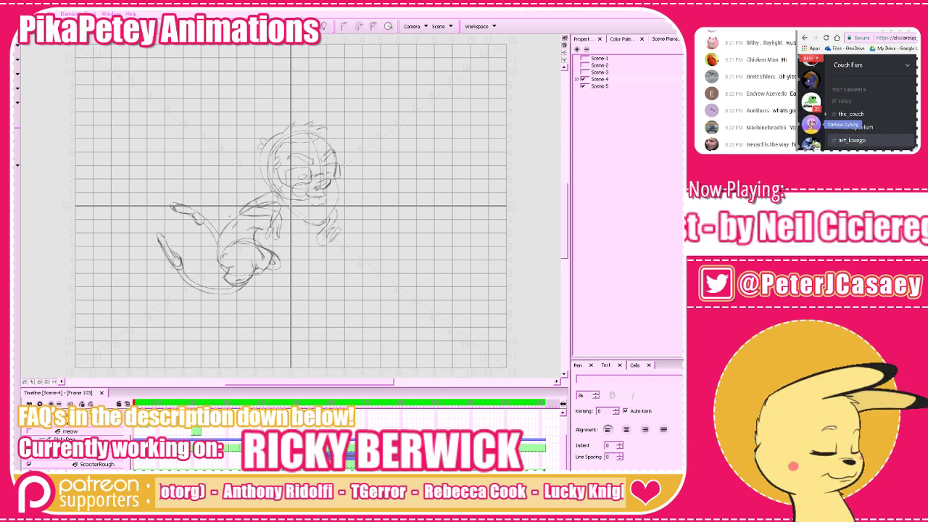
scroll(811, 127, down, 5)
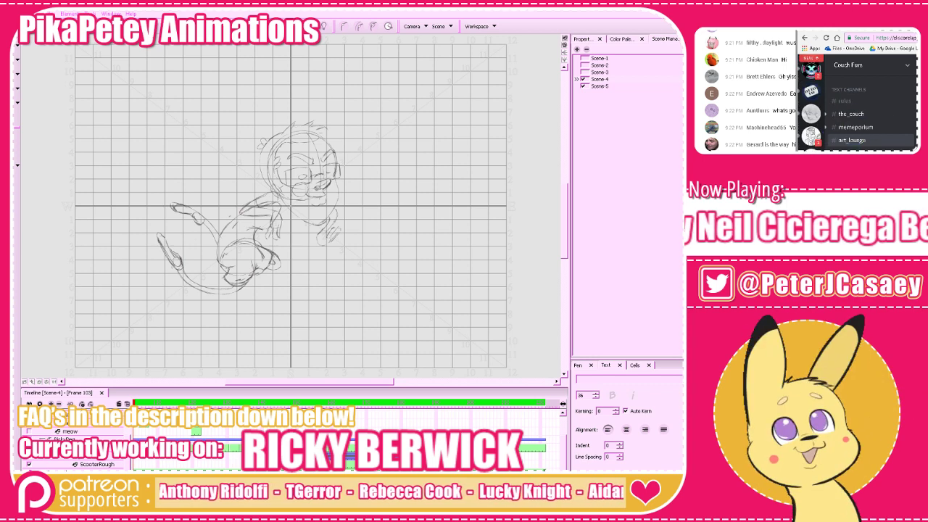
scroll(812, 117, down, 3)
click(812, 74)
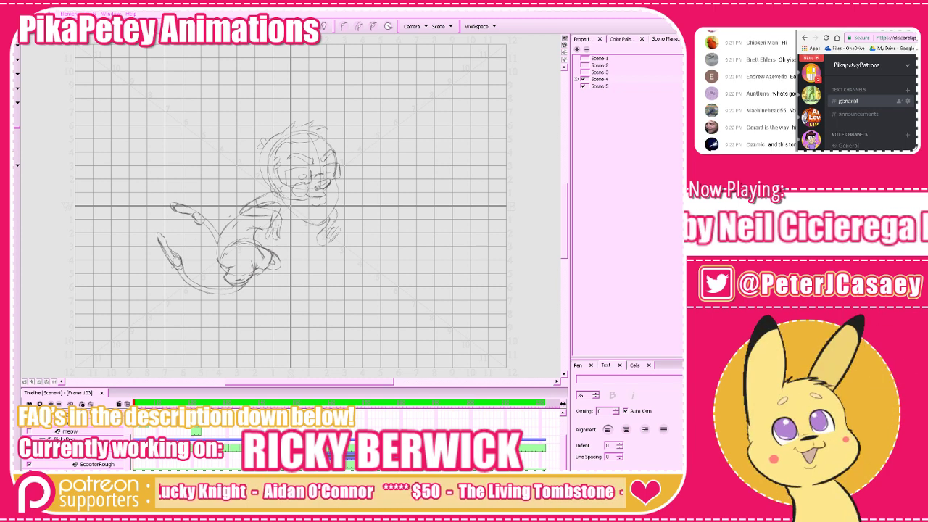
Open the animation feedback channel of the Animation Breakfast Club server
scroll(812, 138, up, 3)
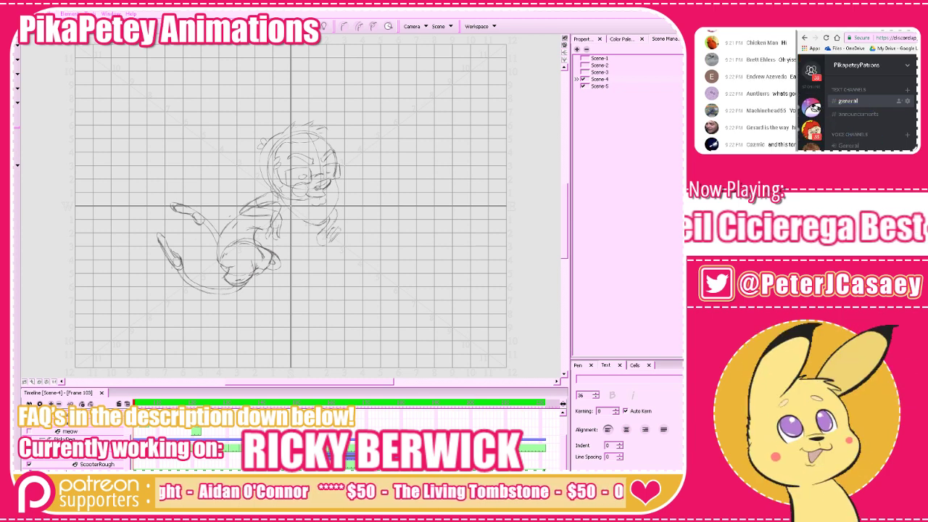
scroll(811, 109, down, 3)
click(812, 132)
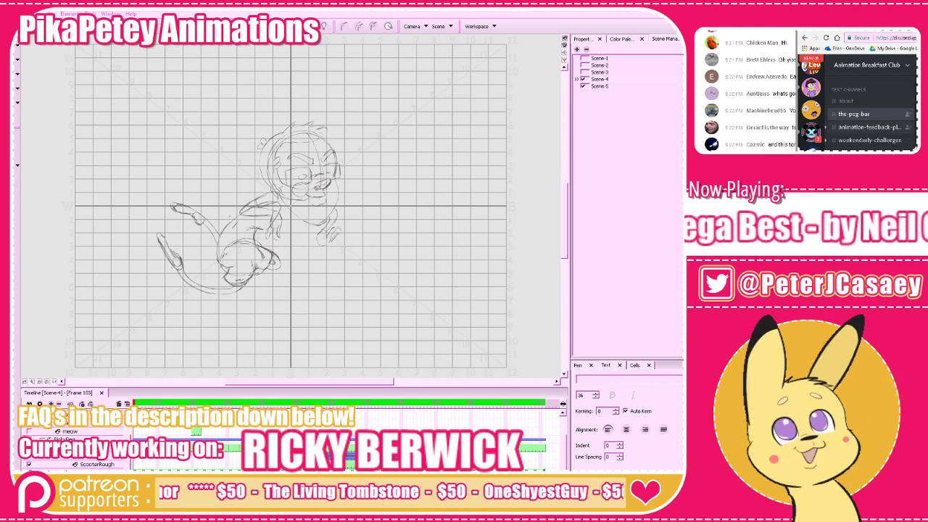
click(869, 128)
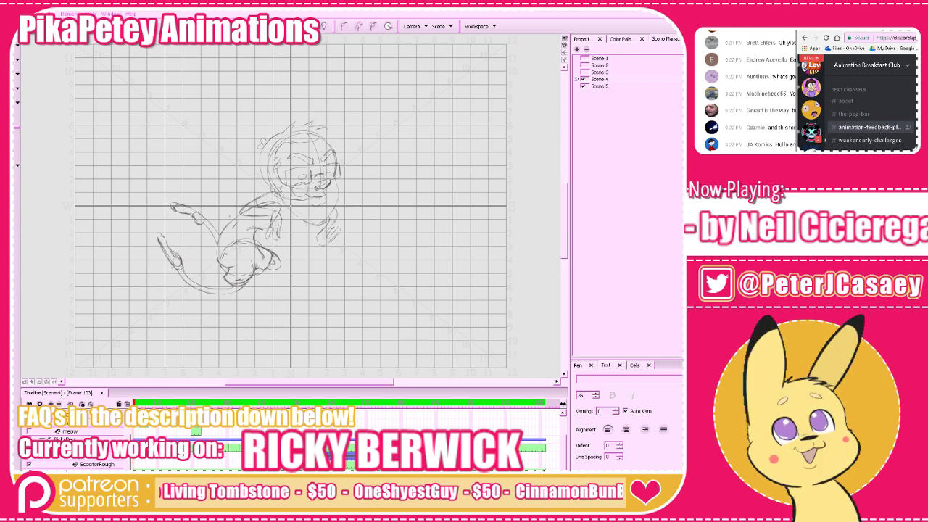
Open the marketing channel of the Toonpai server, and the weebs channel of the Alki's Children server
scroll(811, 129, down, 3)
click(812, 128)
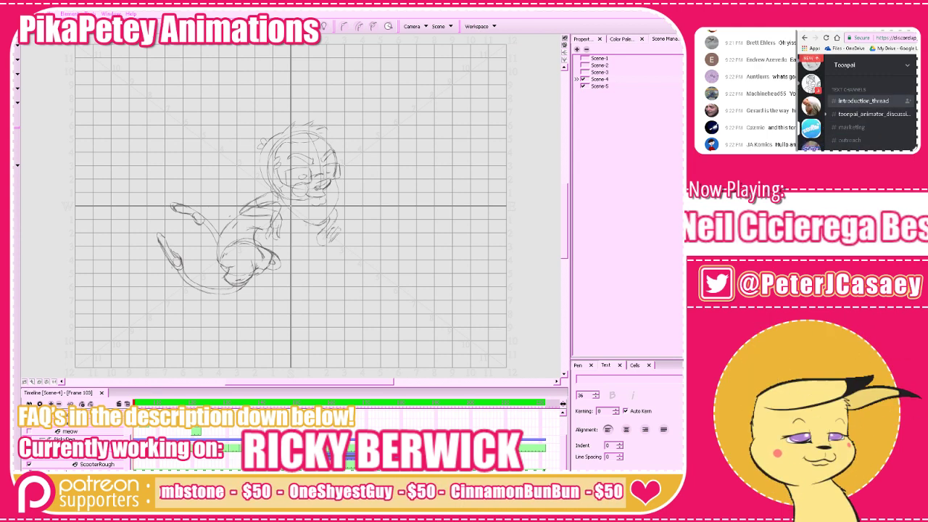
click(869, 128)
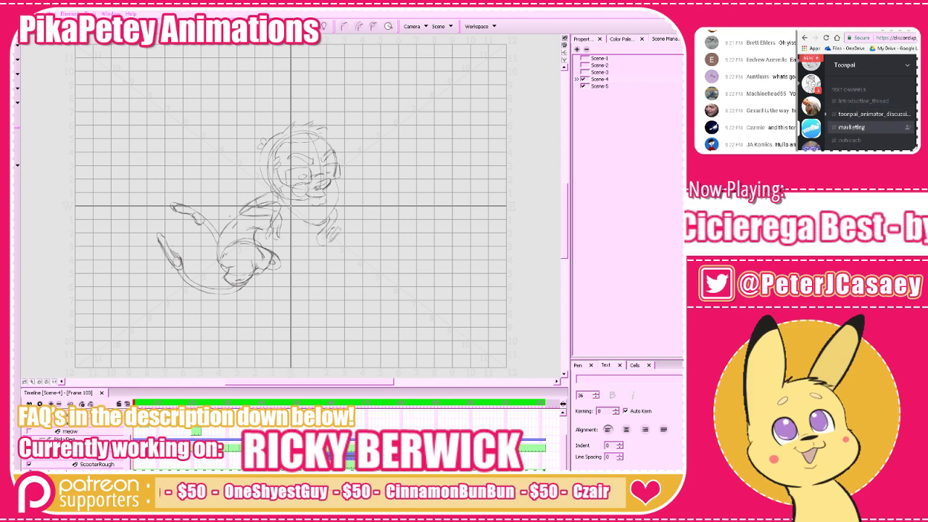
click(812, 106)
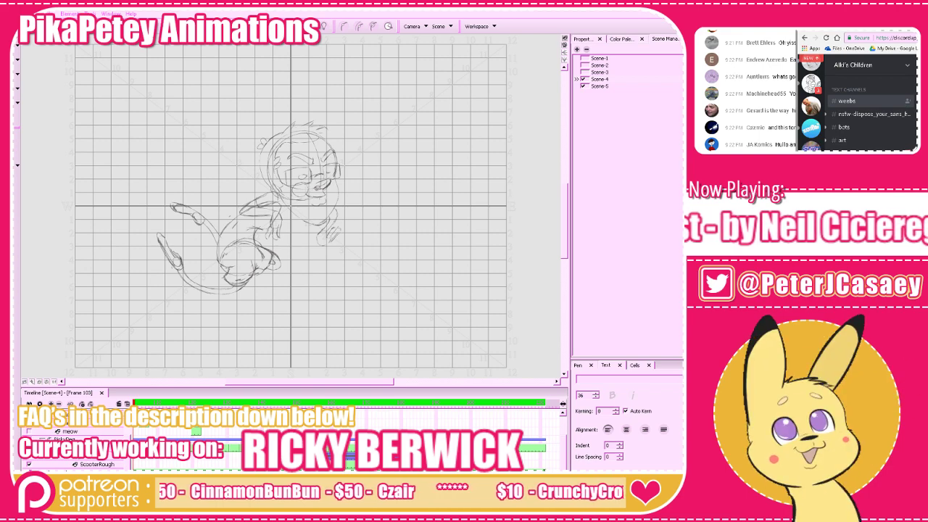
Switch back to Toon Boom Studio and play Scene-4 in the camera view with the grid hidden
key(alt+Tab)
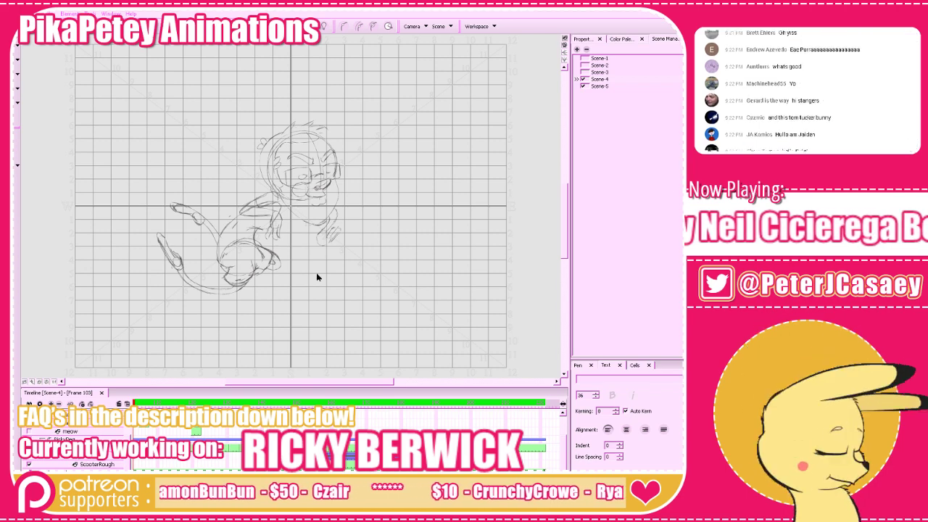
mouse_move(339, 404)
mouse_down()
mouse_move(237, 404)
mouse_move(438, 404)
mouse_up()
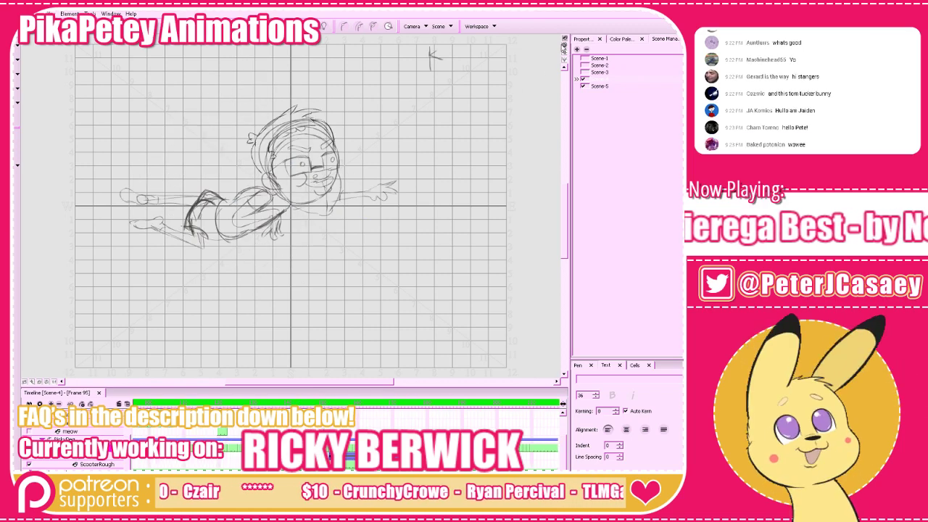
click(563, 44)
key(Return)
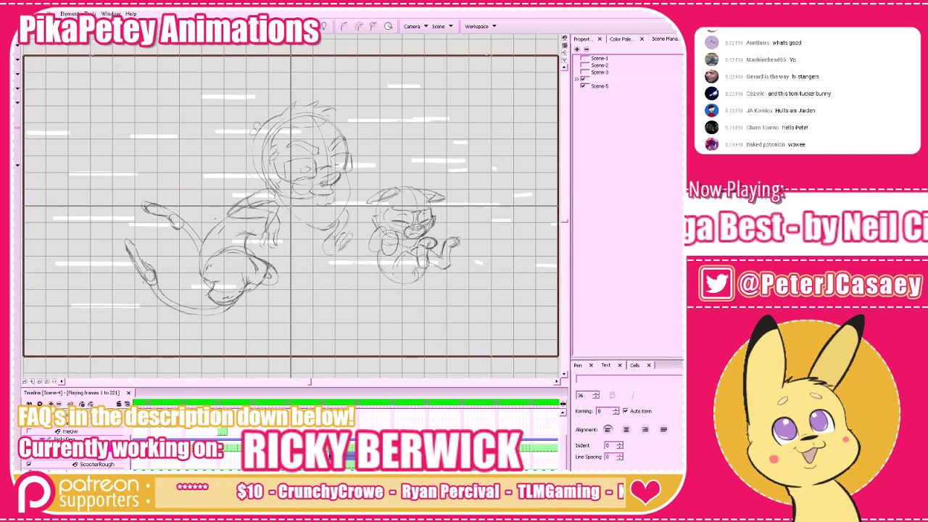
key(ctrl+apostrophe)
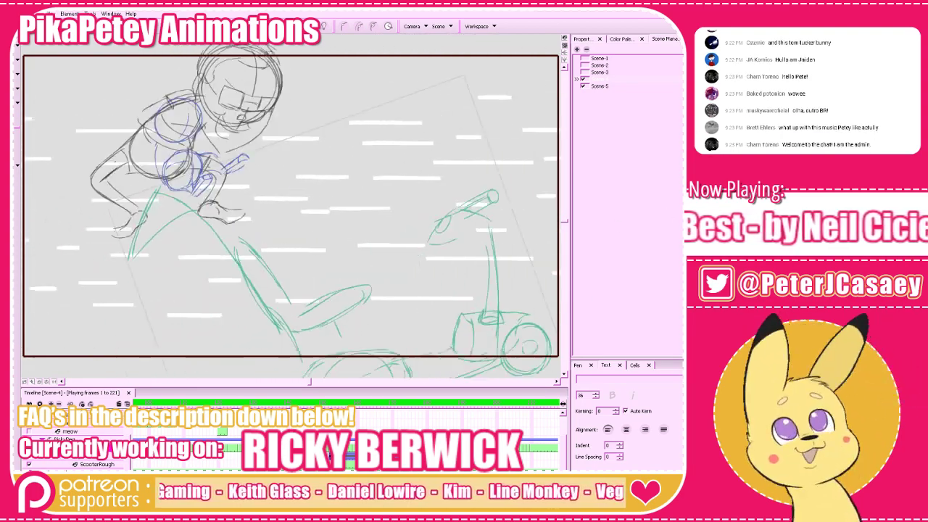
Stop the playback at frame 111 and load the New 1 color palette
click(182, 395)
mouse_move(182, 391)
mouse_down()
mouse_move(250, 399)
mouse_move(231, 403)
mouse_move(240, 403)
mouse_up()
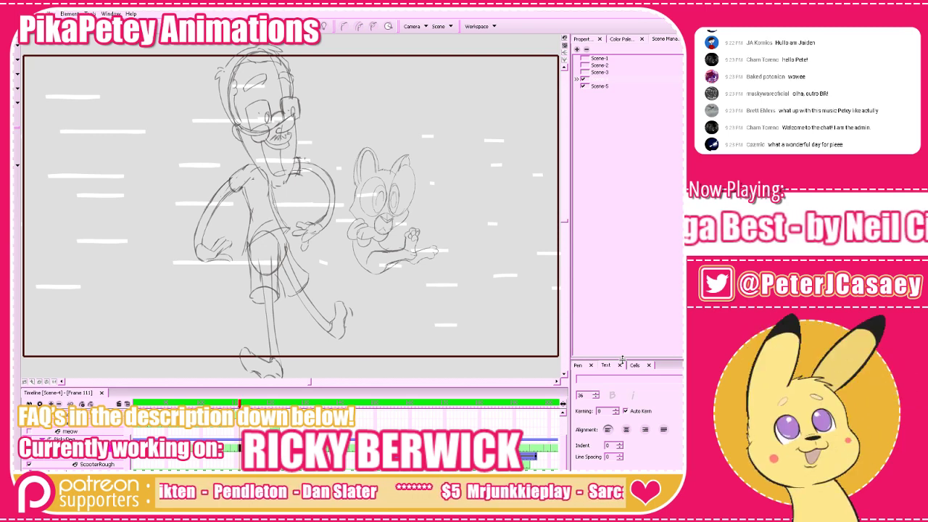
click(623, 39)
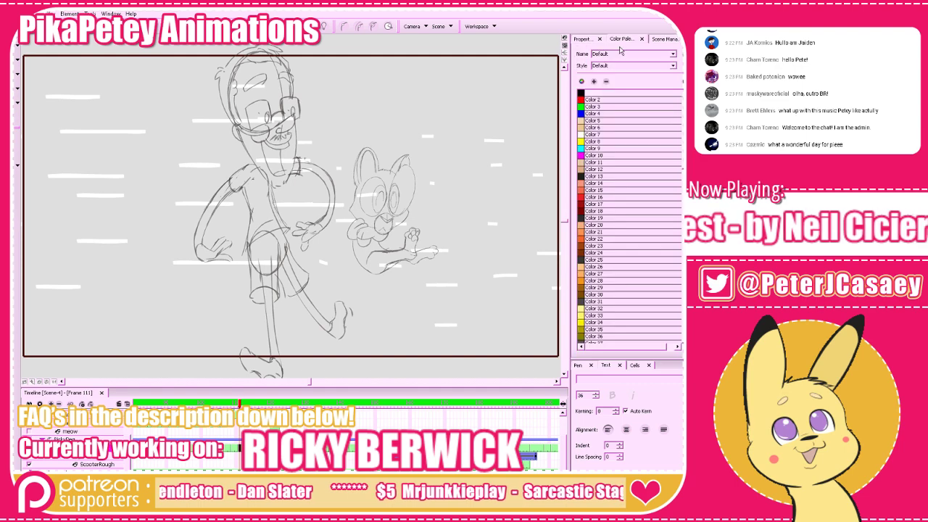
click(614, 55)
click(611, 69)
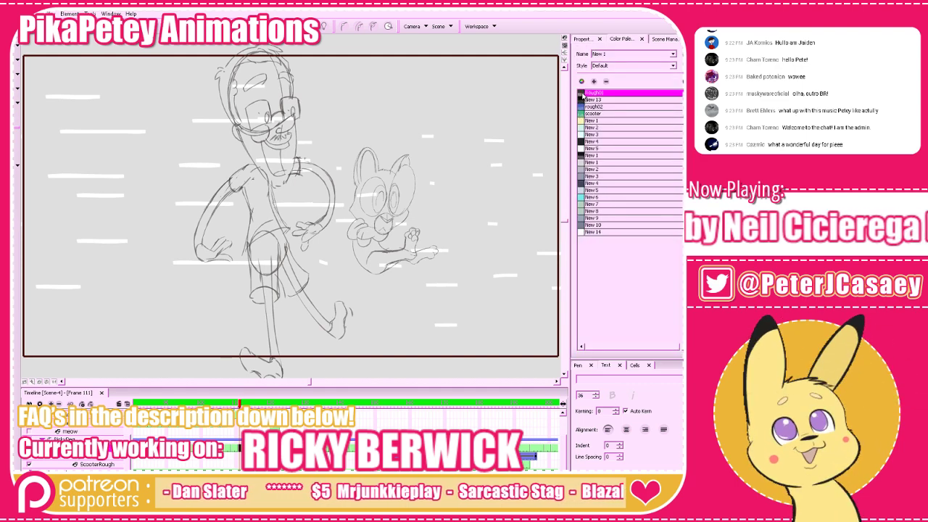
Compare the neighbouring frames around frame 111, and enlarge the drawing area by shrinking the timeline
drag(289, 258, 422, 191)
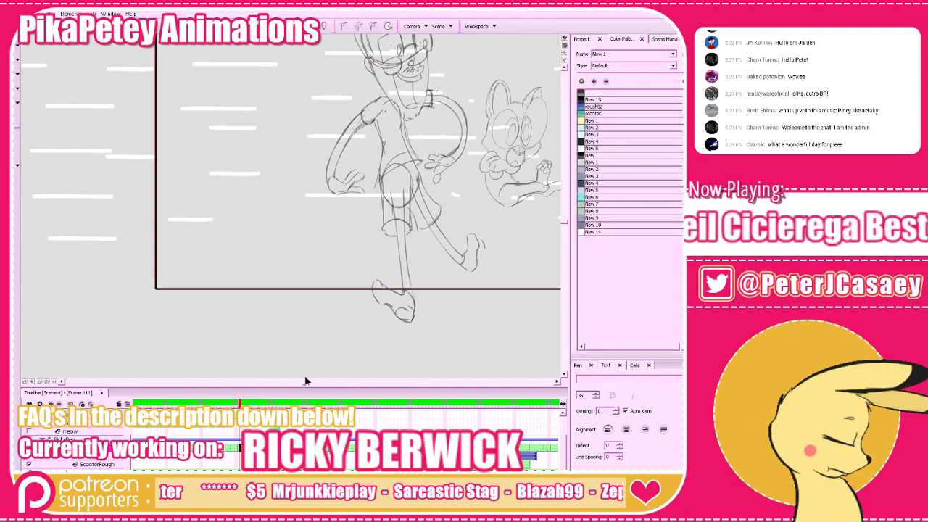
key(comma)
key(comma)
drag(393, 311, 369, 329)
key(period)
key(period)
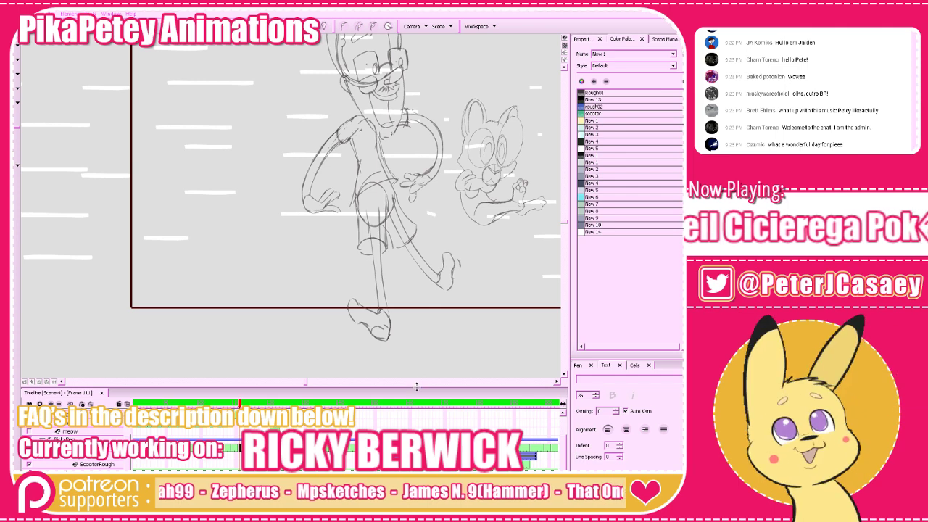
drag(417, 386, 417, 433)
drag(408, 368, 544, 336)
key(1)
drag(448, 340, 509, 325)
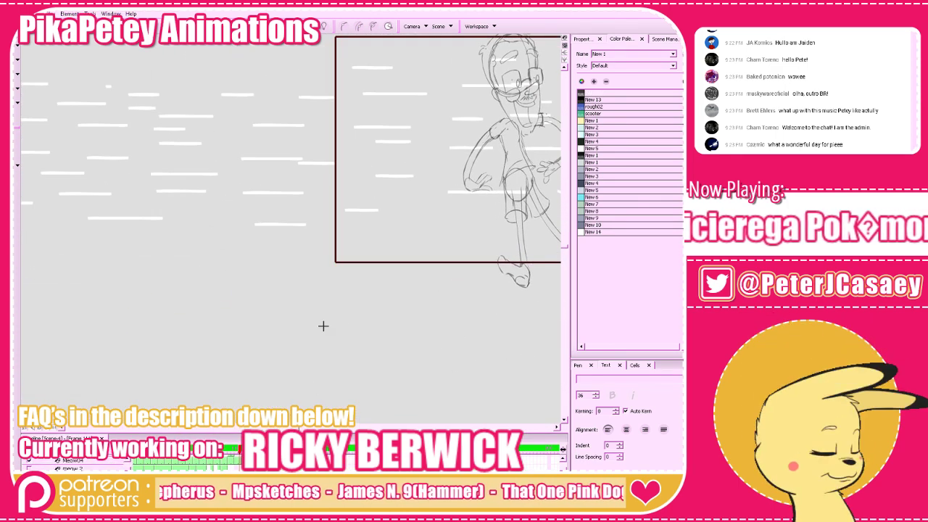
Choose the Pen 3 preset for sketching, testing pen sizes with rough circles and undoing them
mouse_move(279, 398)
mouse_down()
mouse_move(311, 305)
mouse_move(280, 400)
mouse_up()
click(584, 366)
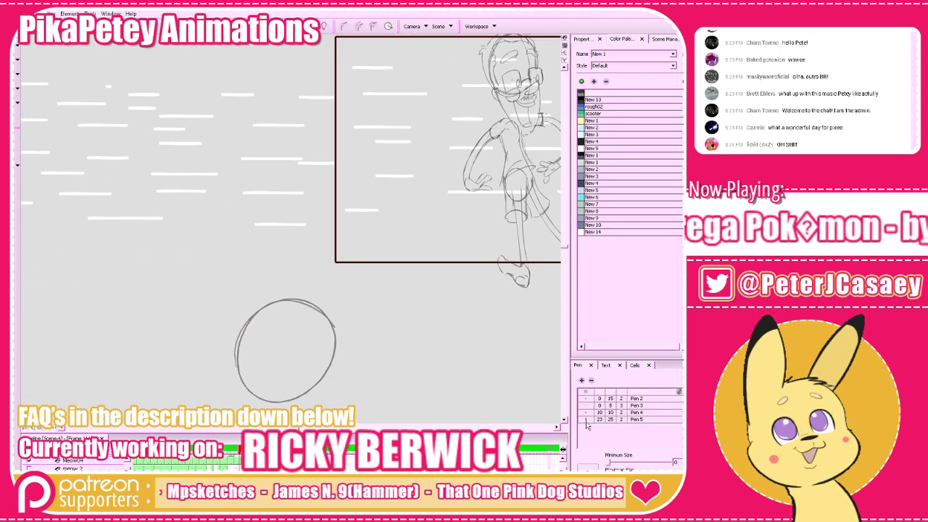
key(ctrl+z)
click(621, 399)
mouse_move(254, 302)
mouse_down()
mouse_move(295, 274)
mouse_move(348, 299)
mouse_move(360, 320)
mouse_up()
key(ctrl+z)
click(625, 407)
drag(412, 351, 417, 352)
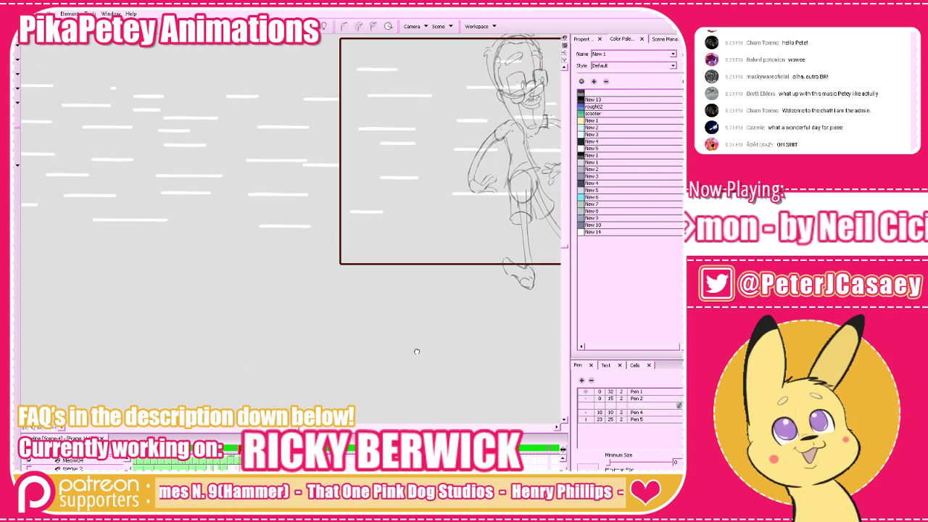
Sketch a large rough head circle with a curved guideline below the camera frame, and widen the drawing area
mouse_move(263, 366)
mouse_down()
mouse_move(291, 385)
mouse_move(286, 304)
mouse_move(332, 384)
mouse_up()
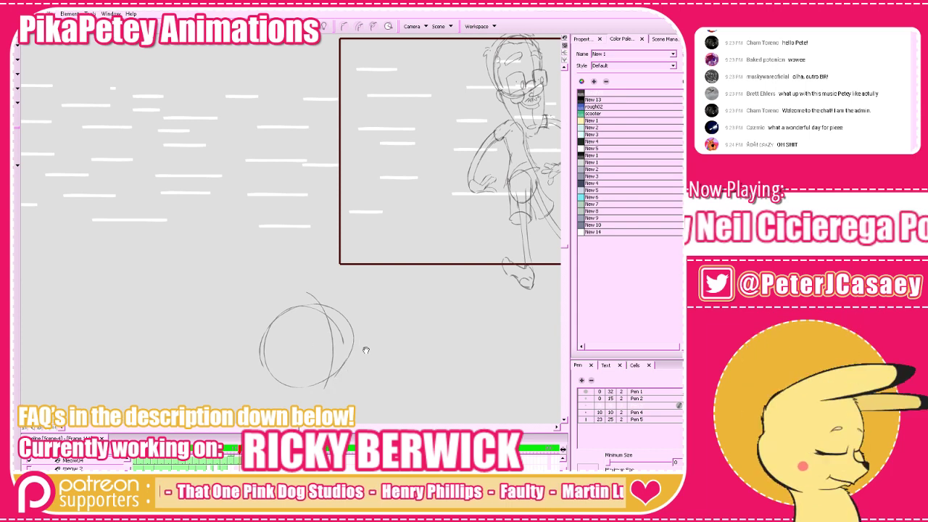
drag(366, 350, 363, 311)
drag(423, 296, 396, 293)
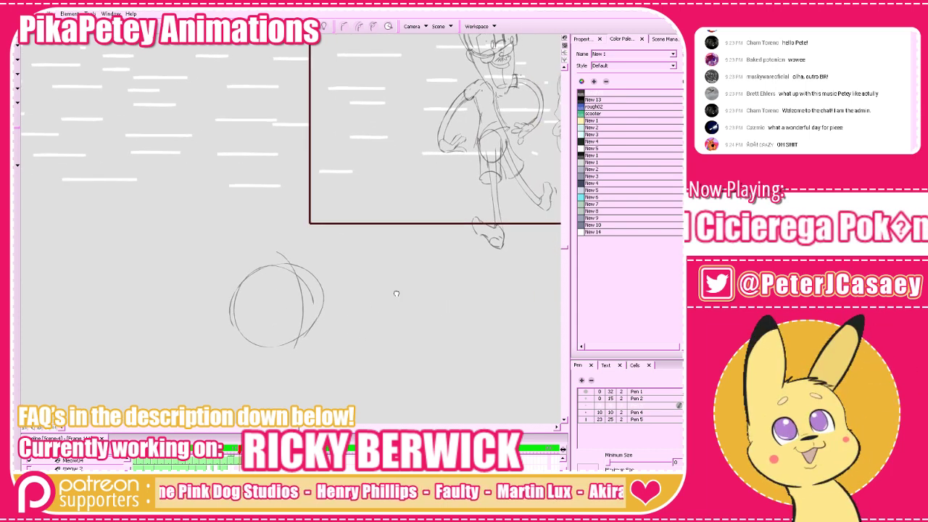
scroll(396, 293, up, 3)
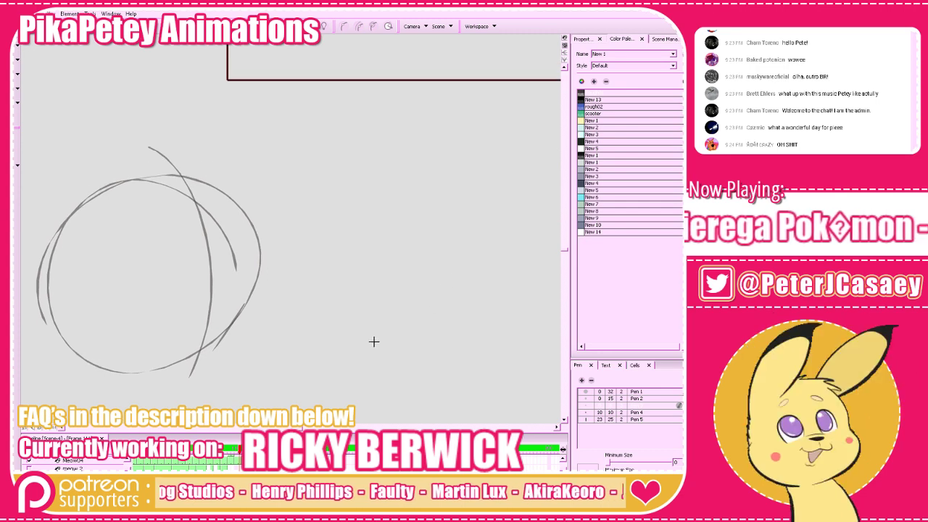
drag(400, 282, 359, 253)
drag(570, 230, 636, 232)
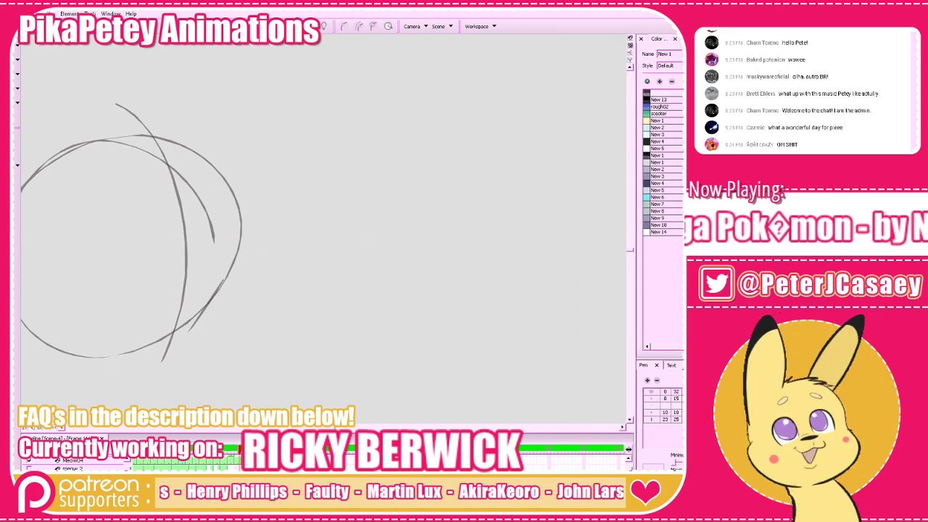
Sketch the rounded palm and thumb of an open hand beside the head circle, redrawing the thumb's upper curve
mouse_move(348, 305)
mouse_down()
mouse_move(361, 257)
mouse_move(387, 258)
mouse_move(383, 298)
mouse_move(359, 305)
mouse_up()
key(ctrl+z)
key(ctrl+z)
drag(388, 298, 407, 280)
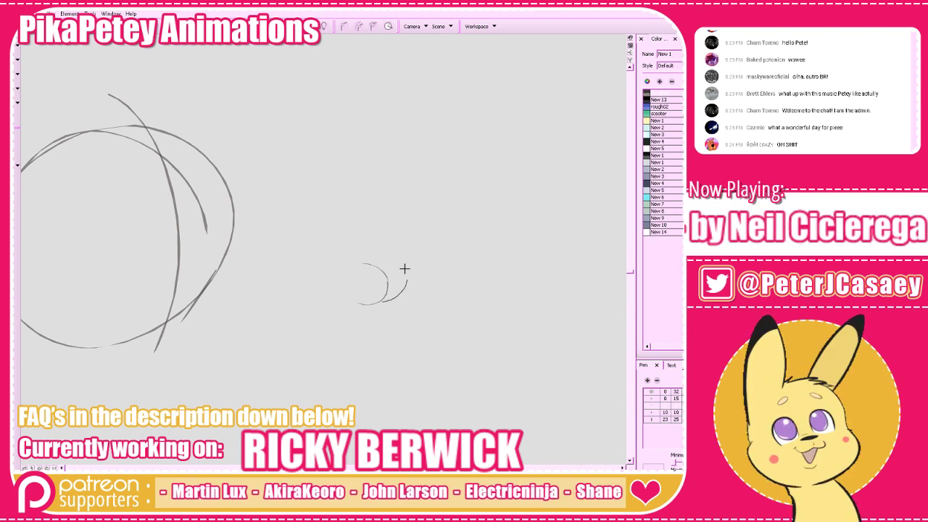
mouse_move(325, 274)
mouse_down()
mouse_move(351, 303)
mouse_move(303, 259)
mouse_move(310, 251)
mouse_move(281, 241)
mouse_move(302, 258)
mouse_move(299, 228)
mouse_move(353, 257)
mouse_up()
key(ctrl+z)
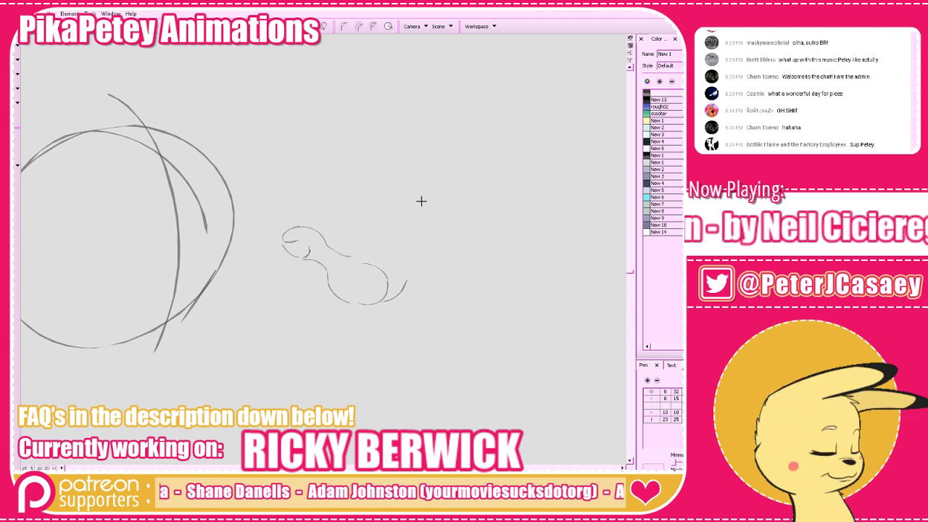
drag(445, 225, 425, 272)
key(ctrl+z)
key(ctrl+z)
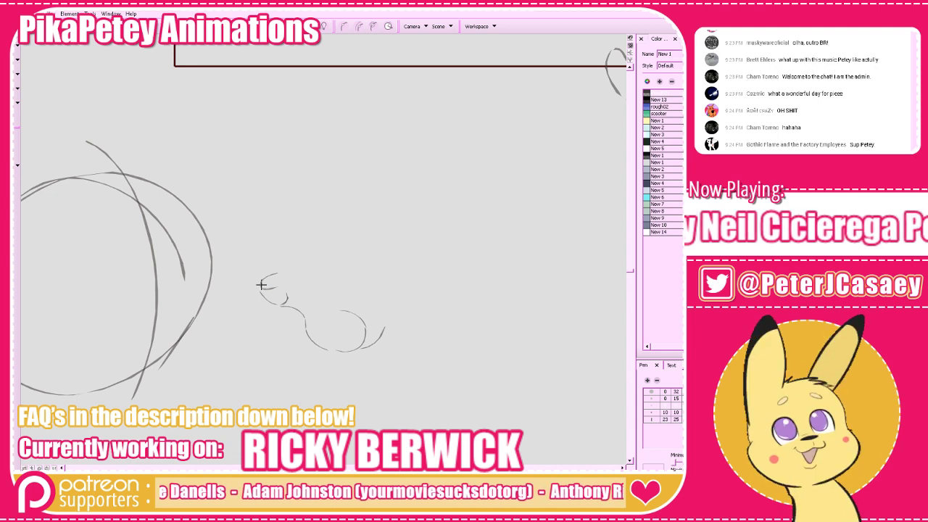
drag(264, 280, 304, 289)
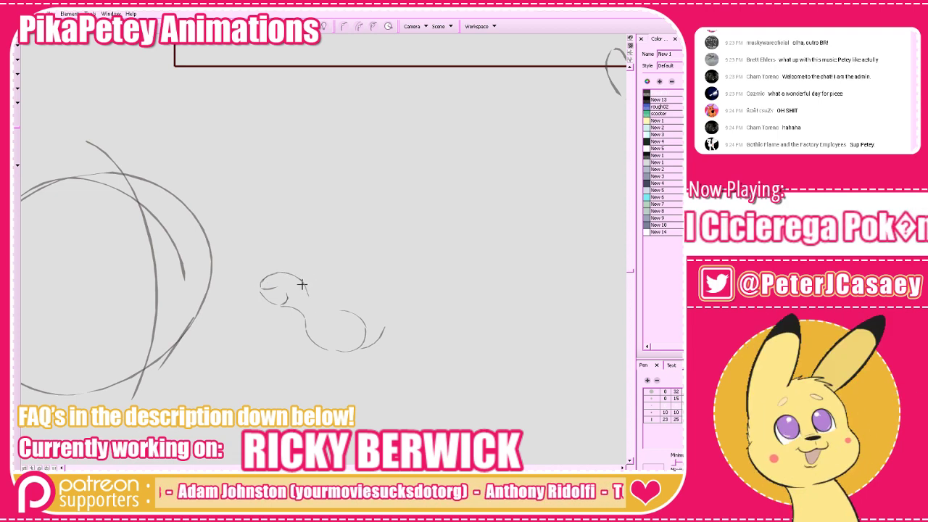
drag(393, 273, 382, 300)
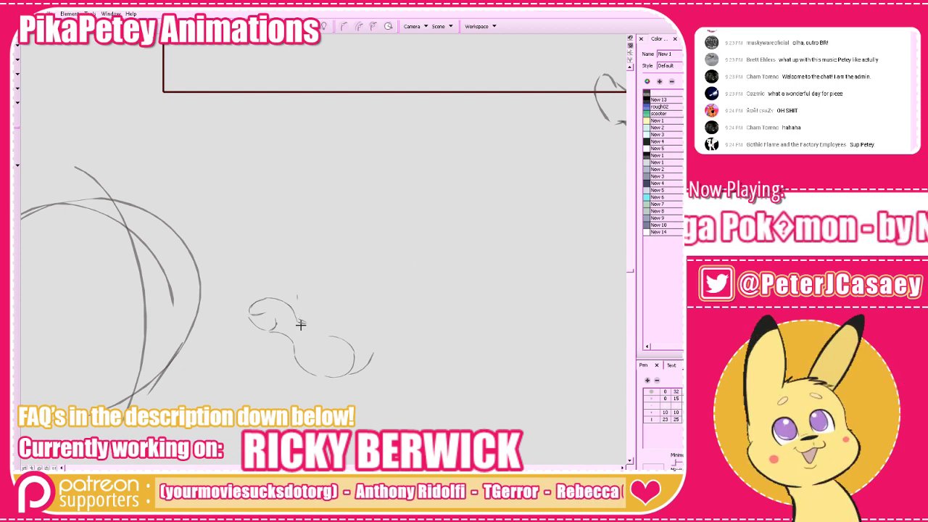
Sketch the open hand's index finger bending upward, with the middle and ring fingers fanned out beside it
drag(297, 296, 308, 252)
key(ctrl+z)
mouse_move(298, 295)
mouse_down()
mouse_move(307, 256)
mouse_move(346, 225)
mouse_move(349, 248)
mouse_move(316, 265)
mouse_move(326, 306)
mouse_up()
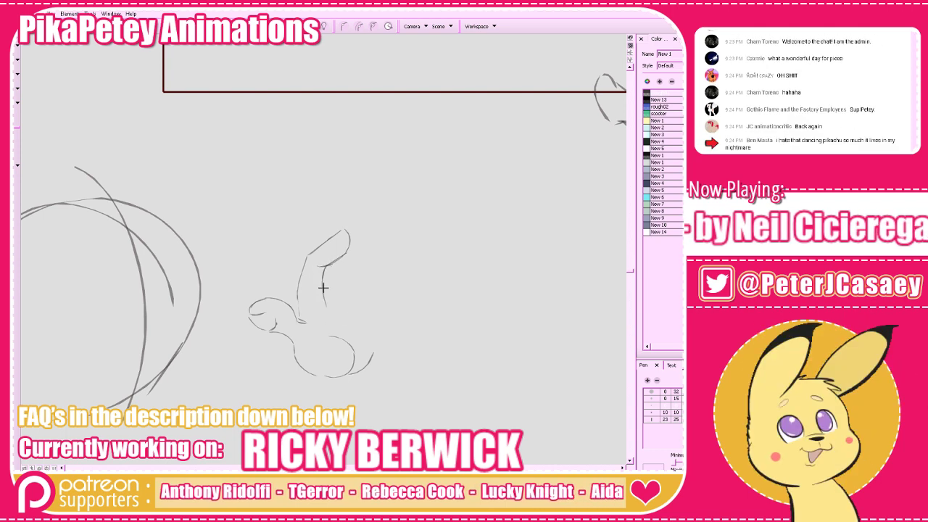
drag(337, 275, 327, 296)
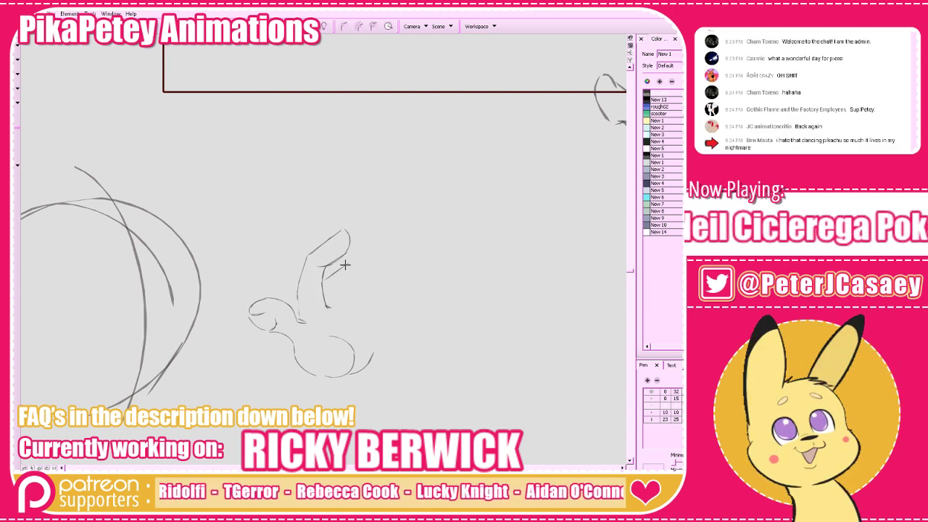
mouse_move(348, 263)
mouse_down()
mouse_move(399, 255)
mouse_move(378, 275)
mouse_move(342, 265)
mouse_move(376, 277)
mouse_move(388, 258)
mouse_move(360, 281)
mouse_up()
key(ctrl+z)
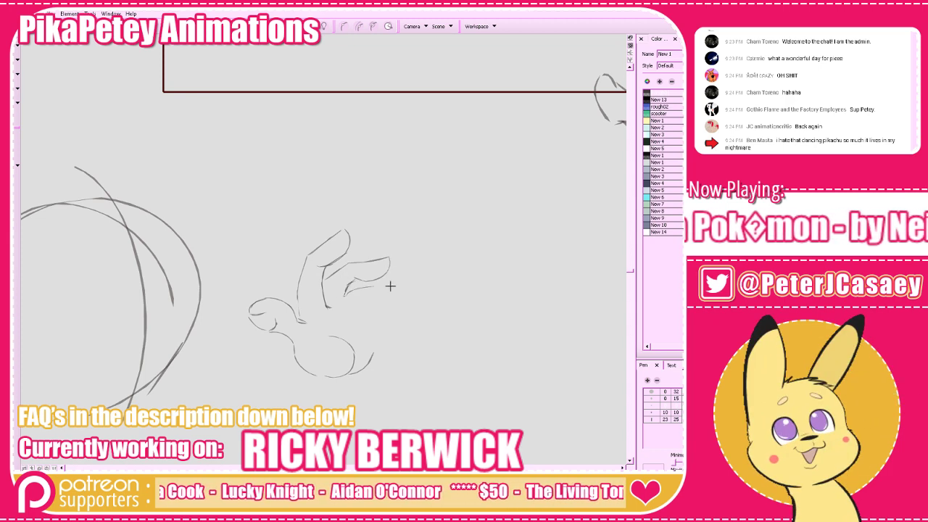
mouse_move(368, 287)
mouse_down()
mouse_move(409, 291)
mouse_move(384, 311)
mouse_move(381, 298)
mouse_move(376, 308)
mouse_move(349, 295)
mouse_up()
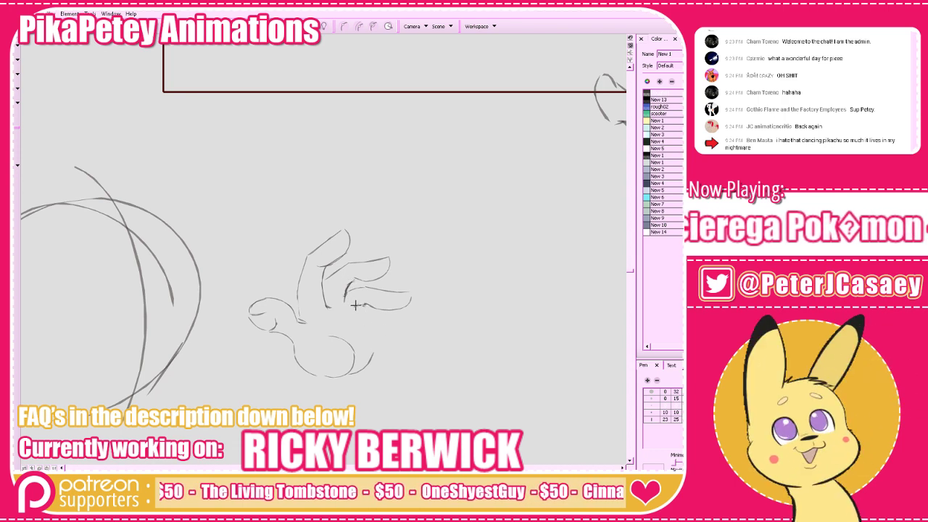
Close the open hand's palm outline, connect the thumb to the index finger, and add the little finger below the ring finger
drag(362, 304, 368, 345)
mouse_move(360, 308)
mouse_down()
mouse_move(377, 339)
mouse_move(370, 330)
mouse_move(362, 368)
mouse_up()
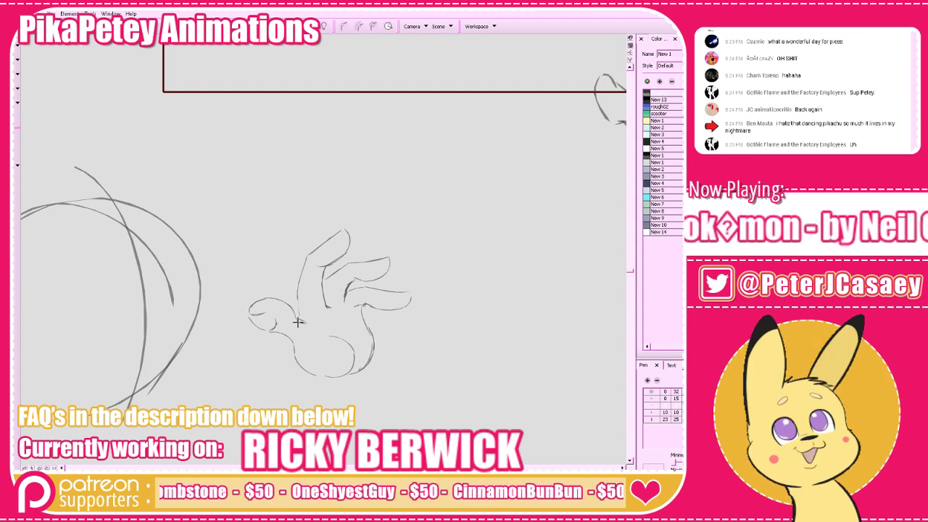
drag(298, 318, 333, 330)
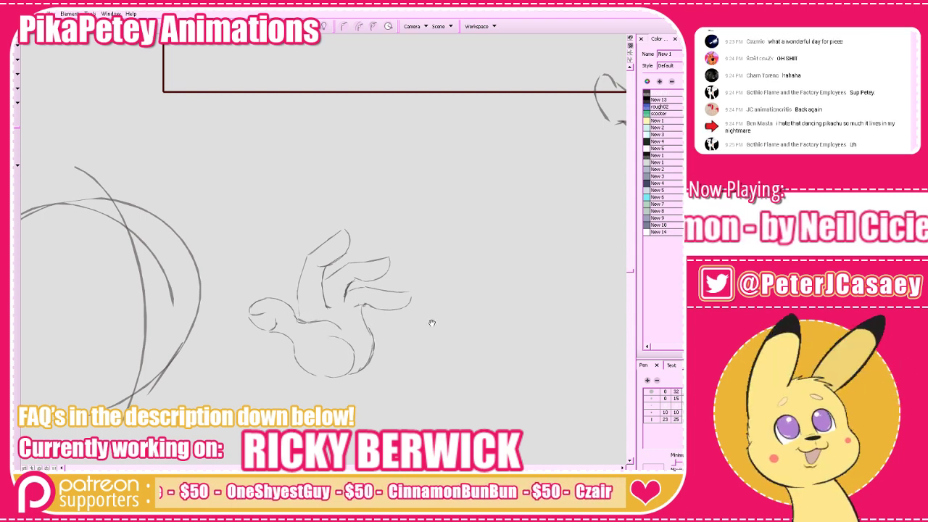
mouse_move(470, 316)
mouse_down()
mouse_move(436, 318)
mouse_move(458, 315)
mouse_up()
drag(284, 265, 280, 317)
key(ctrl+z)
mouse_move(460, 297)
mouse_down()
mouse_move(332, 341)
mouse_move(391, 327)
mouse_up()
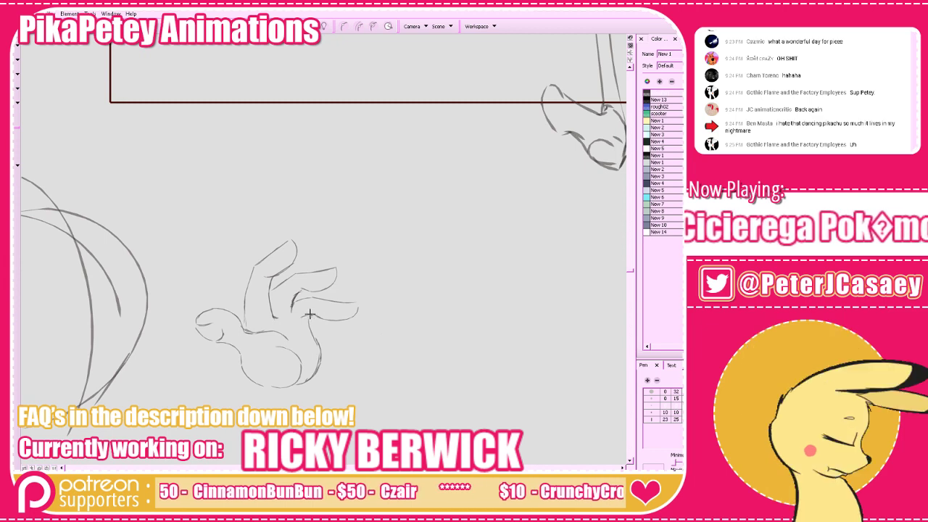
mouse_move(310, 313)
mouse_down()
mouse_move(348, 321)
mouse_move(344, 332)
mouse_move(350, 324)
mouse_move(332, 334)
mouse_move(326, 325)
mouse_move(312, 349)
mouse_up()
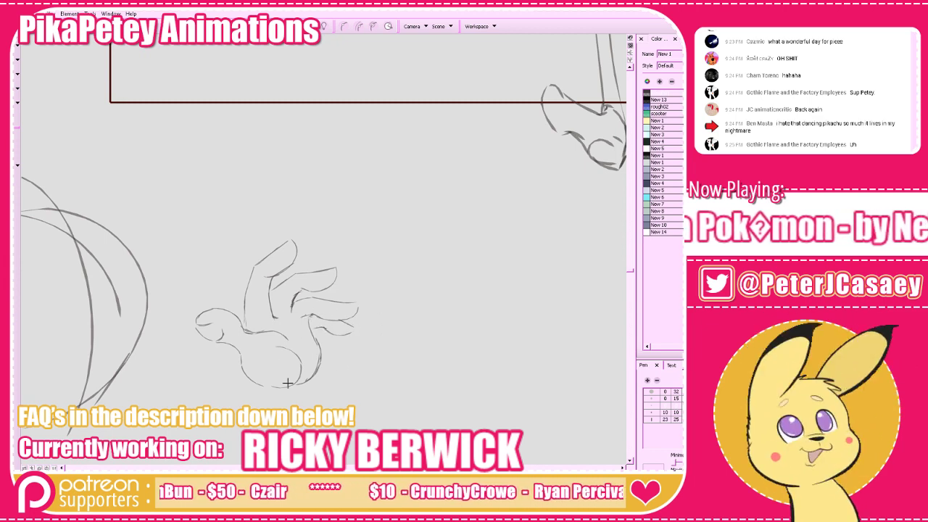
Sketch a second, flat hand beside the open one, with an oval palm base and straight fingers extended together
mouse_move(494, 301)
mouse_down()
mouse_move(526, 299)
mouse_move(396, 334)
mouse_move(442, 324)
mouse_move(431, 312)
mouse_up()
mouse_move(370, 344)
mouse_down()
mouse_move(367, 383)
mouse_move(399, 347)
mouse_move(364, 347)
mouse_move(378, 381)
mouse_move(467, 318)
mouse_up()
key(ctrl+z)
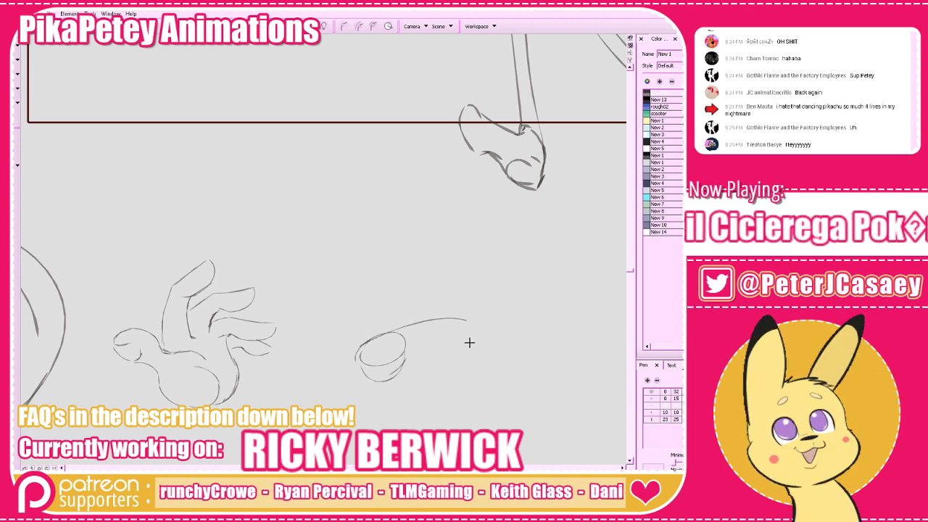
key(ctrl+z)
mouse_move(361, 346)
mouse_down()
mouse_move(460, 345)
mouse_move(399, 362)
mouse_move(414, 321)
mouse_up()
key(ctrl+z)
key(ctrl+z)
mouse_move(363, 336)
mouse_down()
mouse_move(448, 313)
mouse_move(397, 322)
mouse_move(477, 326)
mouse_move(405, 373)
mouse_up()
mouse_move(556, 303)
mouse_down()
mouse_move(572, 291)
mouse_move(519, 285)
mouse_up()
mouse_move(485, 313)
mouse_down()
mouse_move(383, 336)
mouse_move(476, 305)
mouse_move(433, 324)
mouse_up()
mouse_move(489, 310)
mouse_down()
mouse_move(439, 334)
mouse_move(454, 339)
mouse_move(441, 345)
mouse_move(471, 343)
mouse_up()
Reinforce the flat hand's palm circle and contours, and add a thumb pointing back toward the wrist
drag(371, 328, 362, 356)
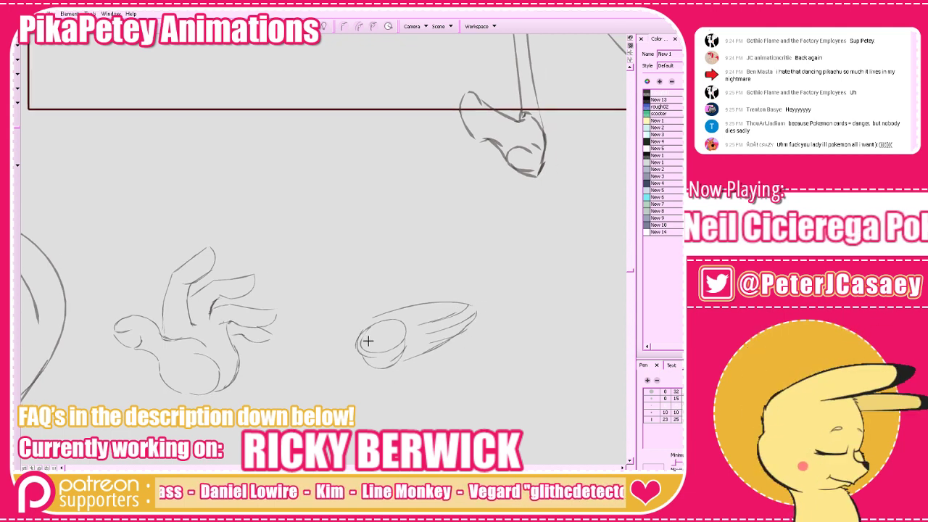
key(ctrl+z)
drag(405, 330, 390, 353)
key(ctrl+z)
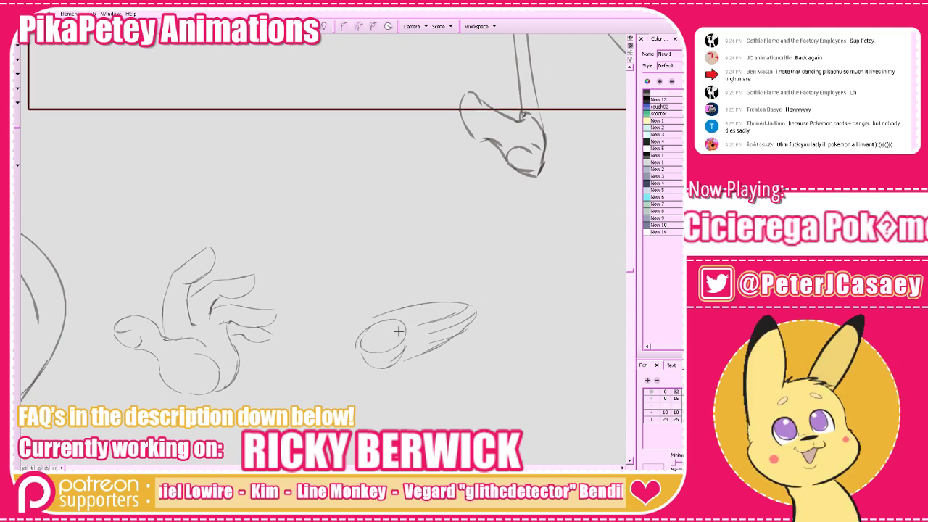
mouse_move(371, 321)
mouse_down()
mouse_move(361, 352)
mouse_move(405, 334)
mouse_move(401, 344)
mouse_move(355, 341)
mouse_move(328, 378)
mouse_move(348, 380)
mouse_move(398, 345)
mouse_move(375, 355)
mouse_move(375, 320)
mouse_move(466, 296)
mouse_move(439, 322)
mouse_move(465, 318)
mouse_move(463, 330)
mouse_move(398, 358)
mouse_up()
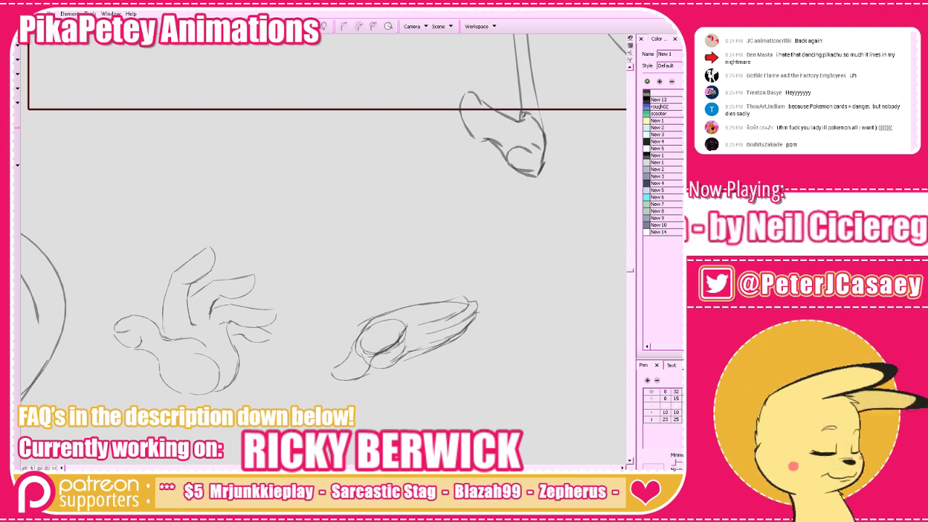
Draw two diagonal forearm lines running down from the flat hand's wrist
drag(410, 322, 424, 313)
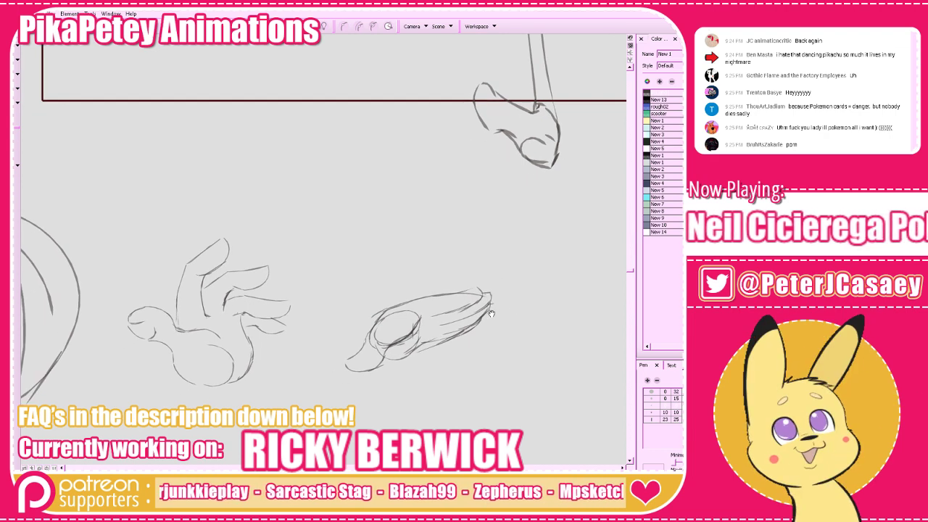
drag(491, 314, 505, 305)
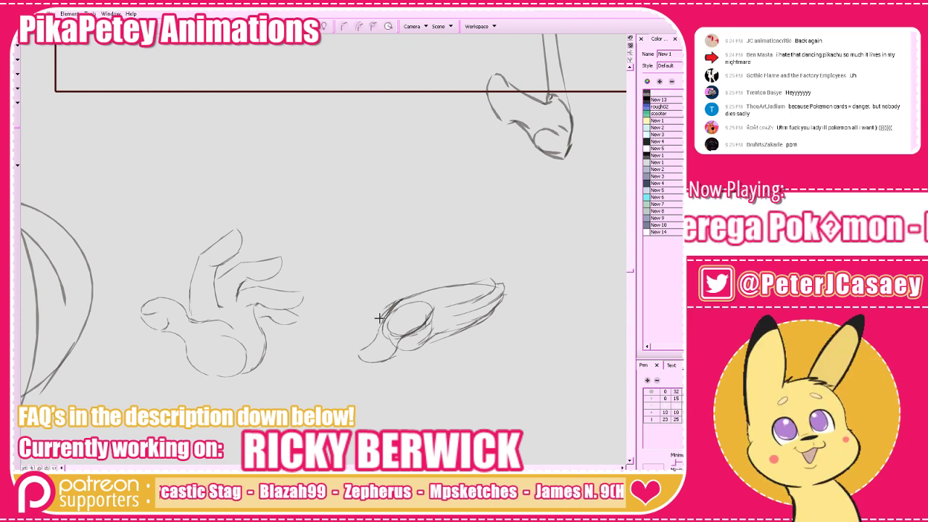
drag(392, 307, 313, 368)
key(ctrl+z)
drag(389, 356, 356, 389)
drag(484, 336, 335, 365)
drag(392, 319, 423, 285)
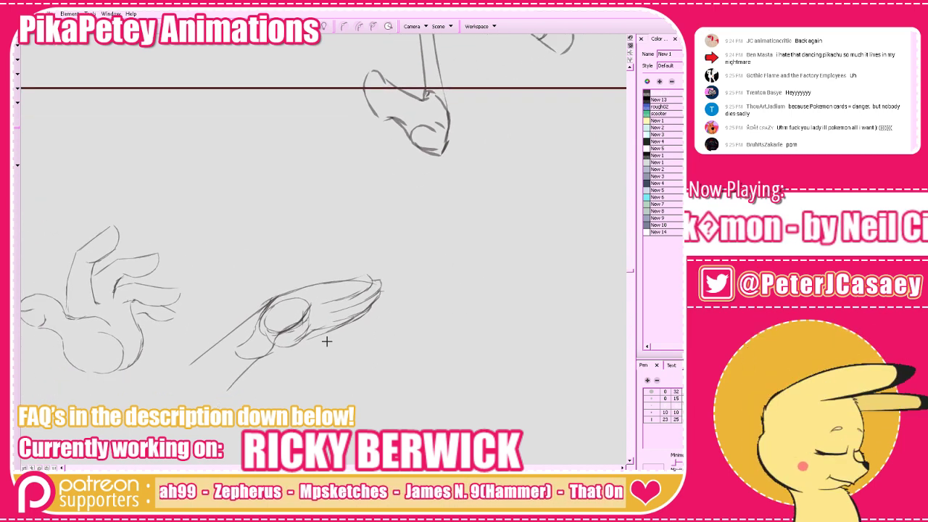
drag(336, 339, 342, 336)
drag(423, 311, 493, 300)
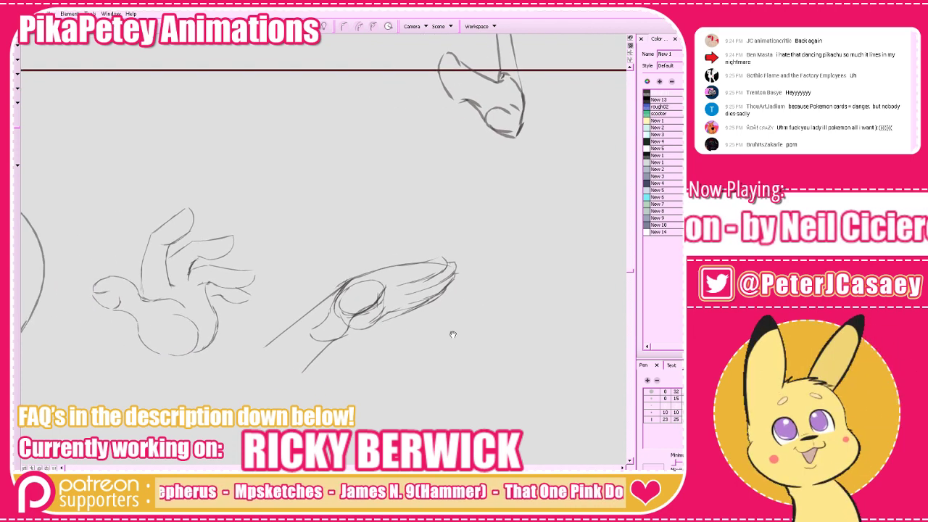
mouse_move(453, 334)
mouse_down()
mouse_move(450, 369)
mouse_move(416, 340)
mouse_up()
drag(468, 282, 452, 286)
mouse_move(422, 330)
mouse_down()
mouse_move(446, 301)
mouse_move(421, 332)
mouse_up()
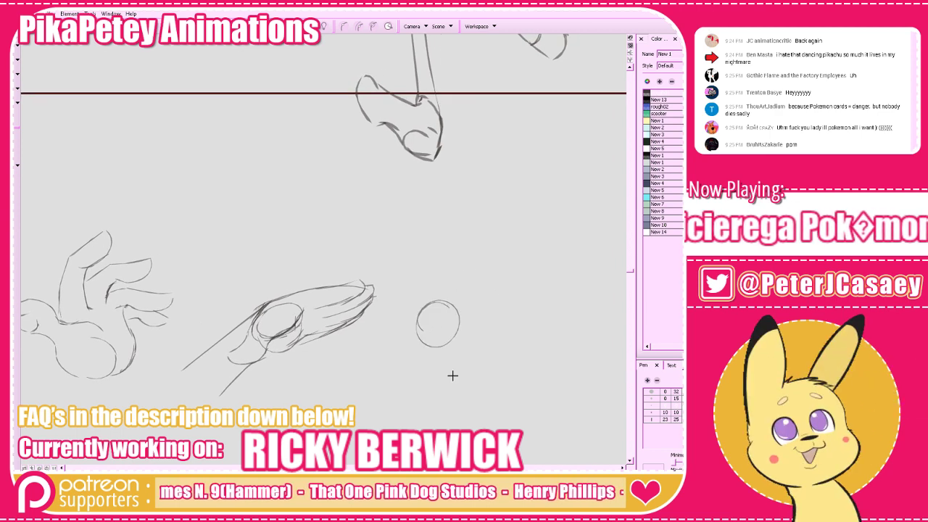
key(ctrl+z)
mouse_move(398, 361)
mouse_down()
mouse_move(410, 390)
mouse_move(397, 359)
mouse_up()
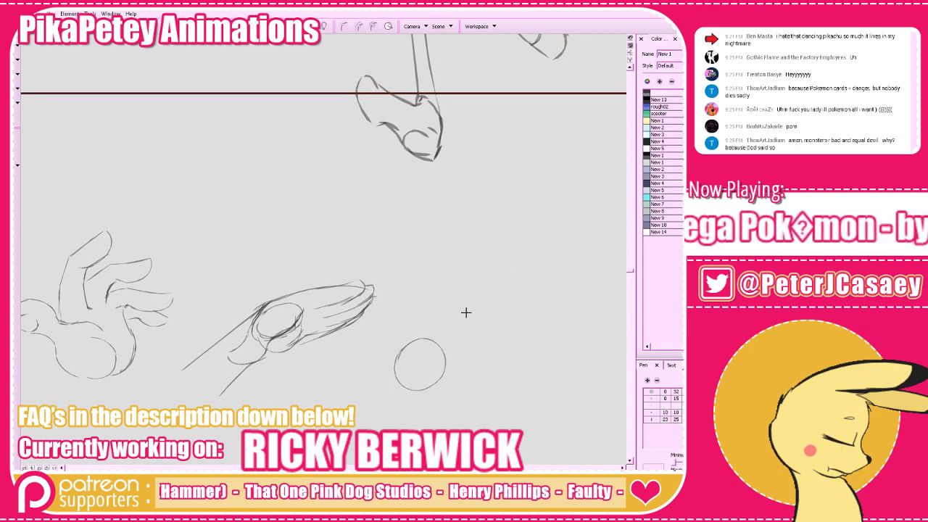
key(ctrl+z)
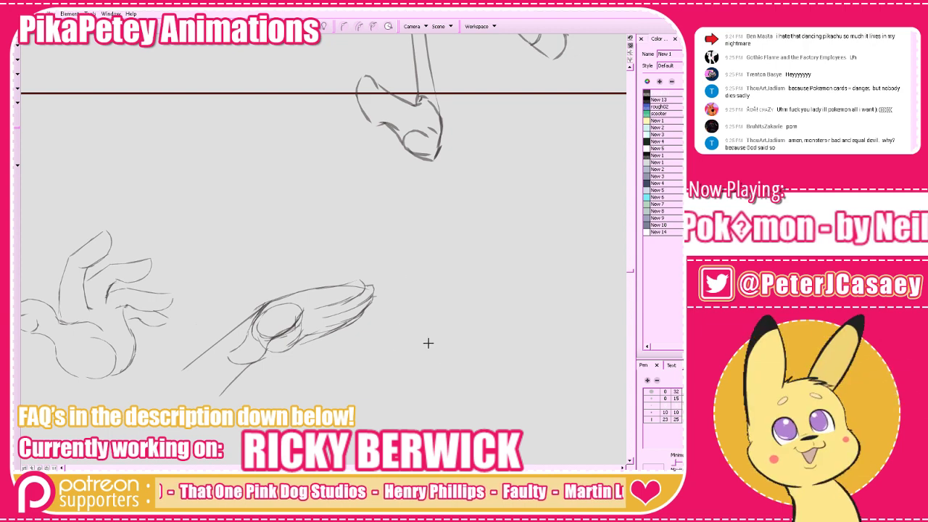
Start a third hand study to the right of the flat hand with a curved palm base and a raised index finger
drag(439, 370, 451, 330)
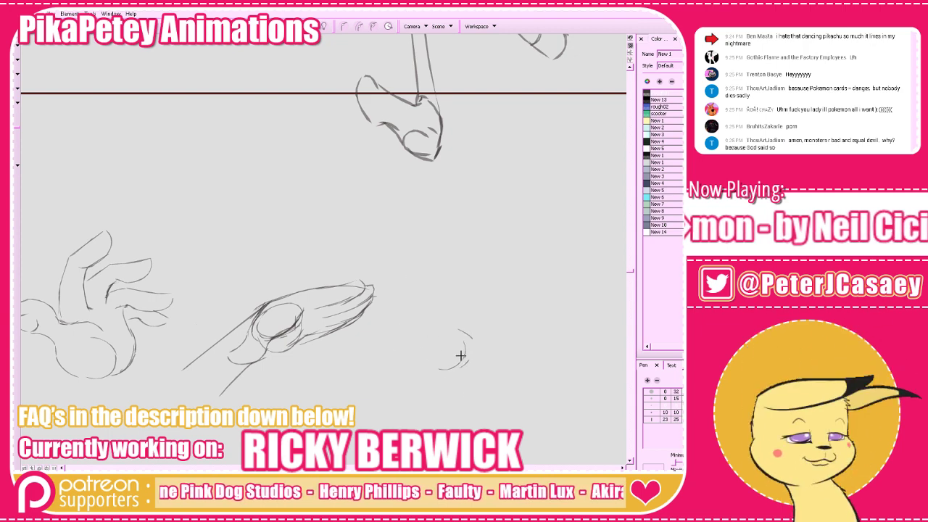
drag(438, 370, 418, 333)
mouse_move(421, 329)
mouse_down()
mouse_move(434, 322)
mouse_move(417, 295)
mouse_move(440, 241)
mouse_move(433, 285)
mouse_up()
key(ctrl+z)
drag(441, 240, 437, 301)
key(ctrl+z)
key(ctrl+z)
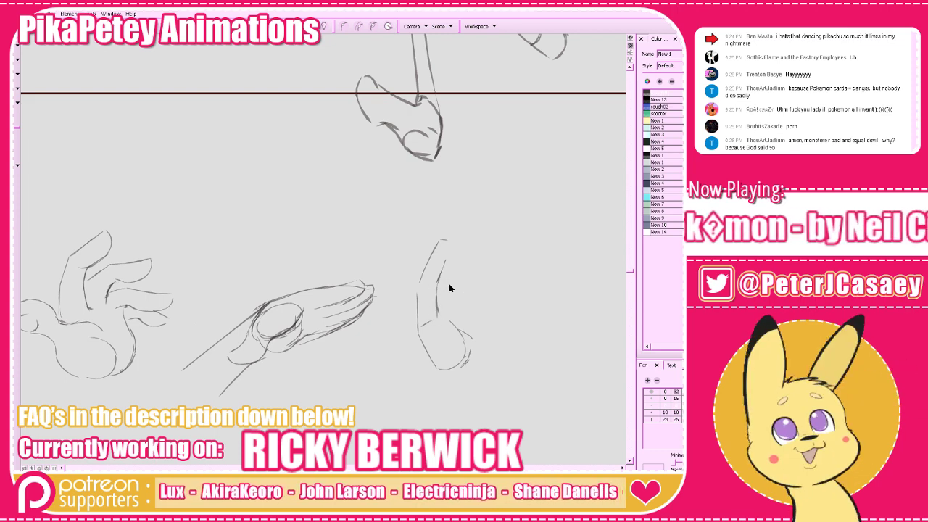
Sketch the curled fingers and a short thumb across the third hand's palm, and reinforce the curve of the palm base
drag(453, 282, 475, 311)
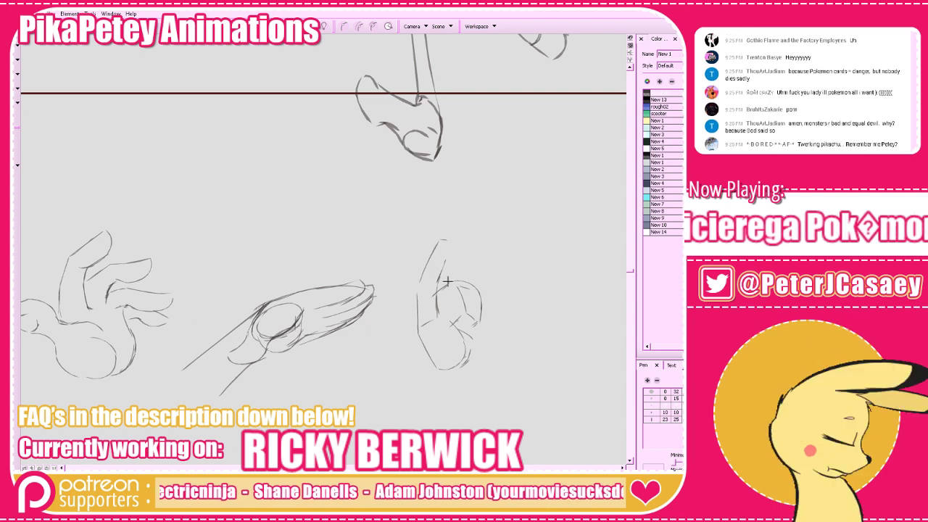
mouse_move(458, 284)
mouse_down()
mouse_move(471, 299)
mouse_move(469, 326)
mouse_up()
drag(566, 264, 521, 271)
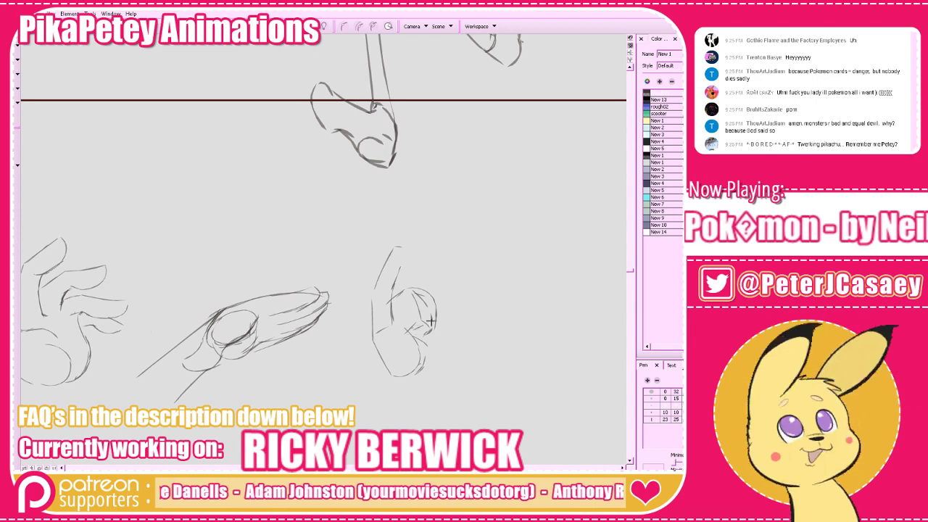
mouse_move(417, 320)
mouse_down()
mouse_move(450, 329)
mouse_move(397, 305)
mouse_move(392, 316)
mouse_move(450, 327)
mouse_move(442, 340)
mouse_move(418, 333)
mouse_move(450, 328)
mouse_up()
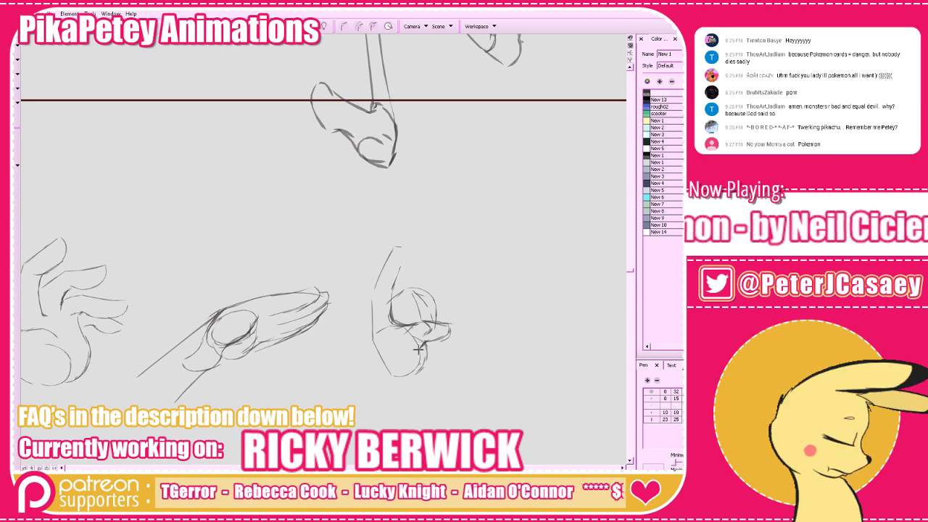
mouse_move(390, 376)
mouse_down()
mouse_move(429, 361)
mouse_move(419, 370)
mouse_up()
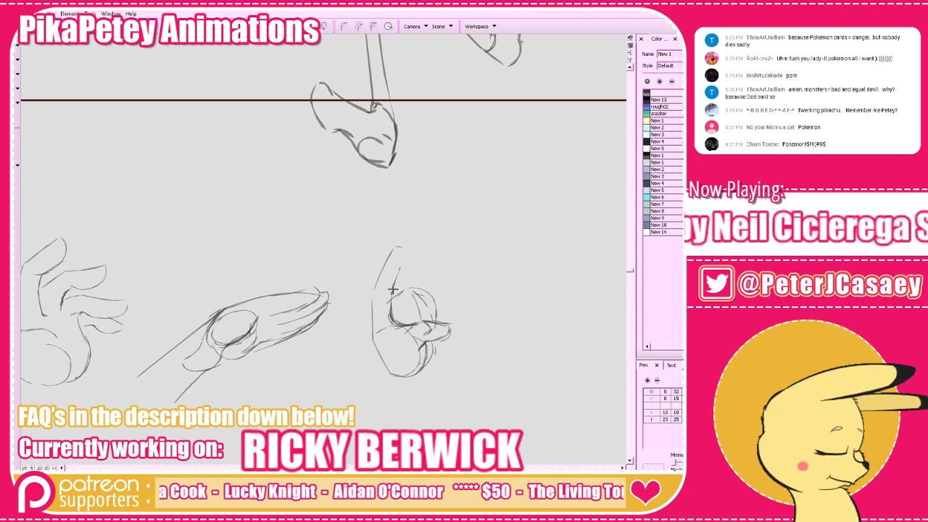
Close the raised index finger's outline with a rounded tip and clean up the stray lines around the curled fingers
drag(392, 289, 403, 253)
key(ctrl+z)
mouse_move(394, 287)
mouse_down()
mouse_move(400, 246)
mouse_move(370, 287)
mouse_move(373, 340)
mouse_up()
mouse_move(536, 299)
mouse_down()
mouse_move(481, 293)
mouse_move(478, 331)
mouse_move(493, 309)
mouse_move(484, 312)
mouse_move(573, 292)
mouse_move(445, 310)
mouse_up()
key(alt+e)
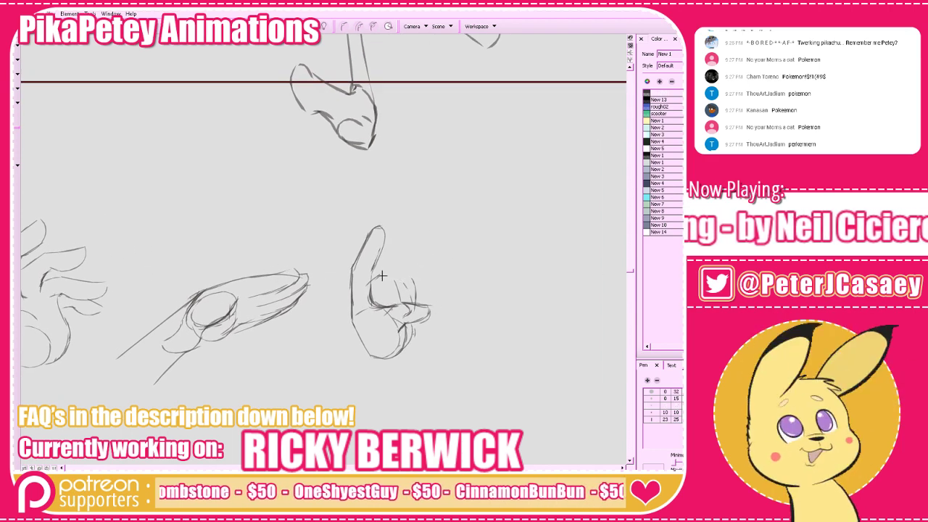
Define the top edge and inner contours of the third hand's curled fingers above the thumb
drag(375, 274, 404, 285)
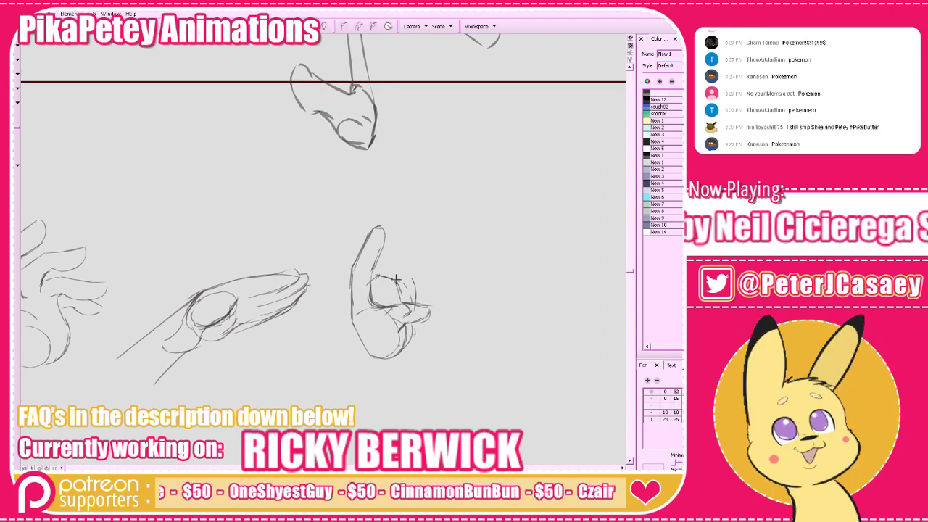
drag(448, 287, 445, 286)
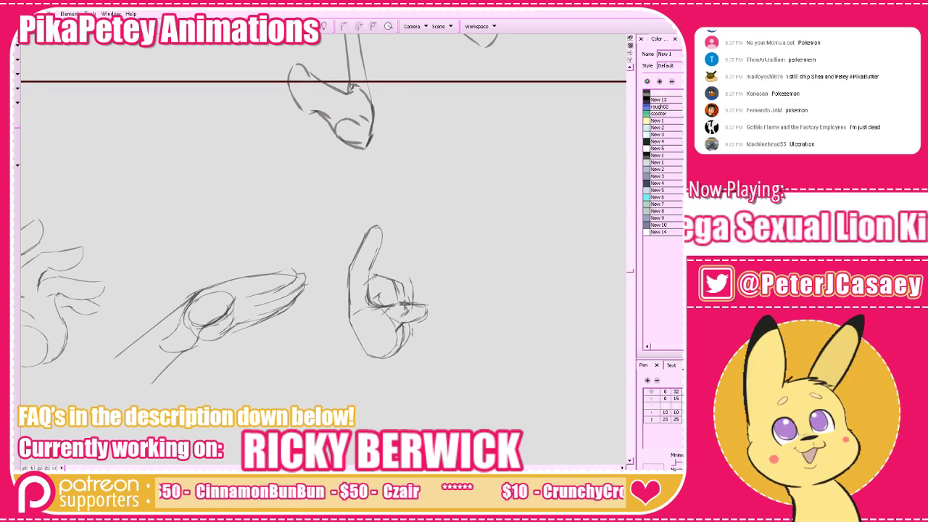
drag(456, 305, 421, 311)
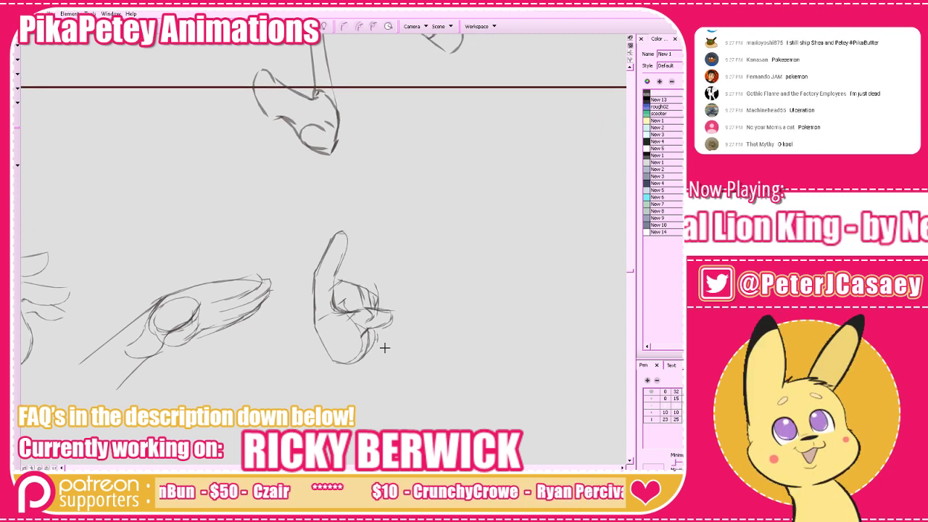
drag(466, 303, 417, 329)
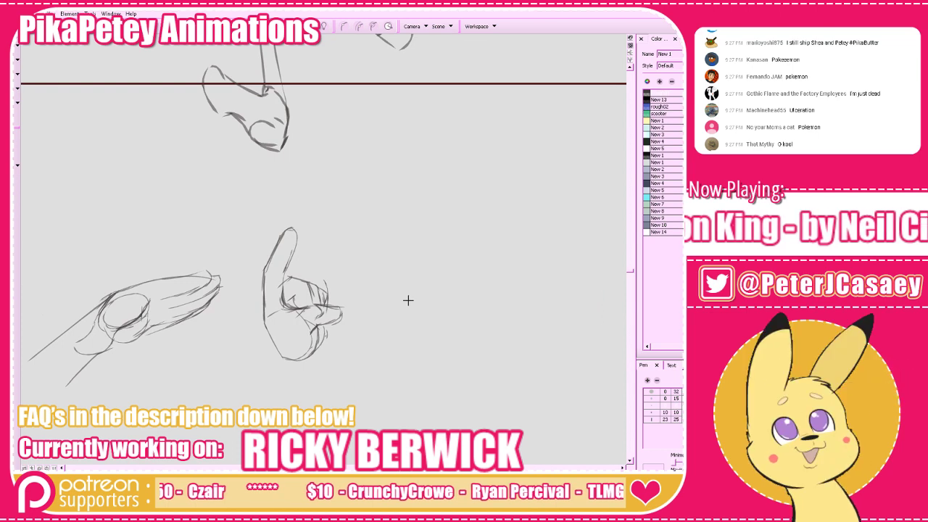
Start a fourth hand study with a slanted wrist line, a rounded knuckle and an index finger pointing sideways
mouse_move(363, 348)
mouse_down()
mouse_move(397, 307)
mouse_move(412, 321)
mouse_move(388, 346)
mouse_up()
key(ctrl+z)
key(ctrl+z)
key(ctrl+z)
mouse_move(401, 304)
mouse_down()
mouse_move(501, 291)
mouse_move(488, 295)
mouse_move(495, 292)
mouse_move(495, 306)
mouse_move(454, 320)
mouse_up()
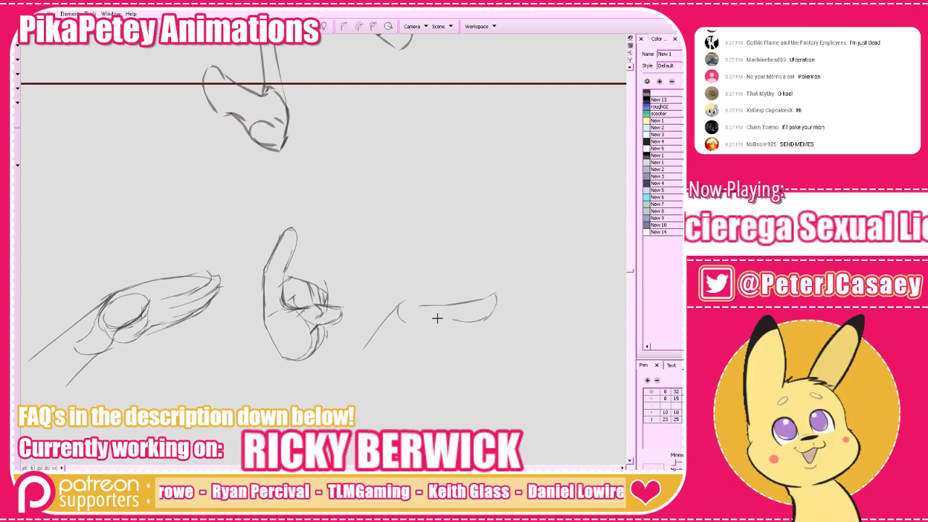
Redraw the fourth hand's pointing index finger with a slightly upturned tip and a curved underside
key(ctrl+z)
drag(496, 296, 449, 320)
key(ctrl+z)
mouse_move(496, 294)
mouse_down()
mouse_move(479, 319)
mouse_move(429, 324)
mouse_move(496, 294)
mouse_up()
key(ctrl+z)
key(ctrl+z)
key(ctrl+z)
mouse_move(397, 311)
mouse_down()
mouse_move(377, 308)
mouse_move(405, 299)
mouse_move(435, 319)
mouse_move(478, 304)
mouse_up()
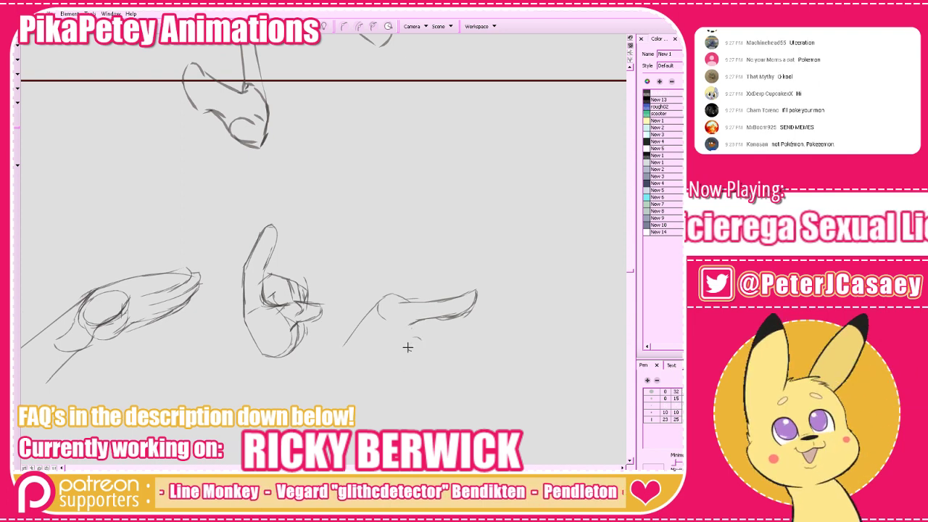
Add the curled fingers and lower palm edge beneath the pointing finger, and clean up its outline
mouse_move(375, 361)
mouse_down()
mouse_move(418, 337)
mouse_move(416, 318)
mouse_move(423, 340)
mouse_move(417, 320)
mouse_up()
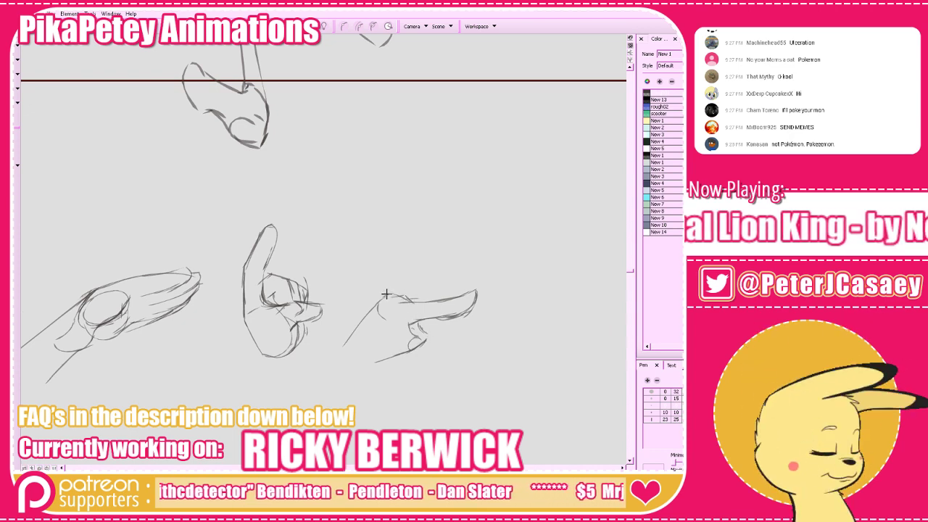
drag(464, 314, 397, 332)
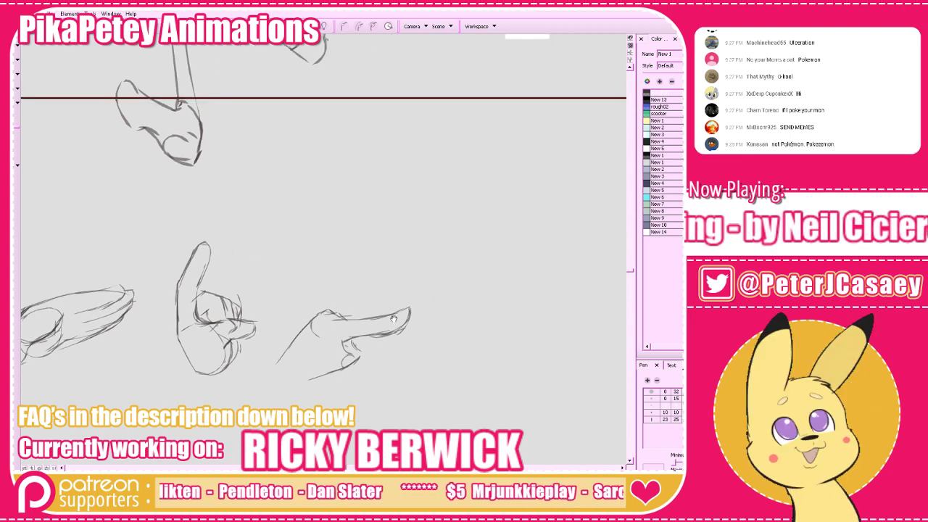
drag(425, 309, 433, 300)
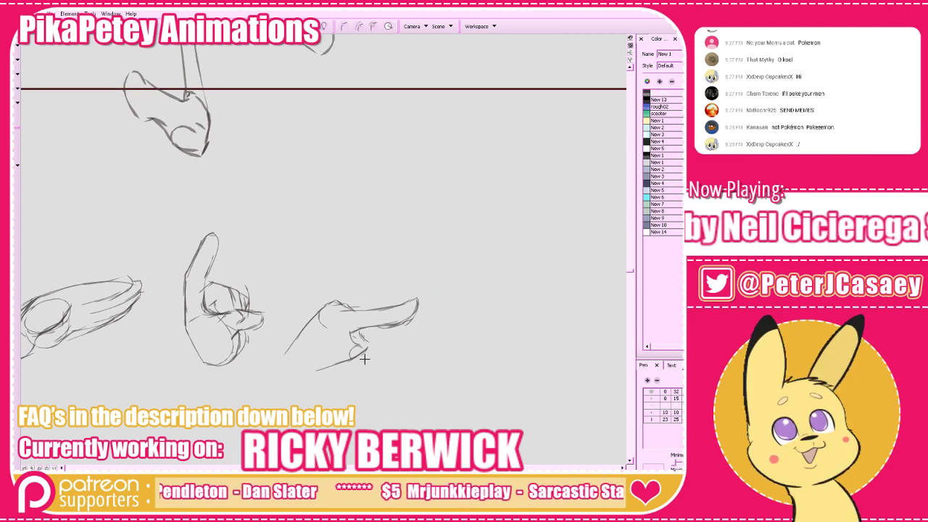
drag(385, 357, 412, 358)
key(alt+e)
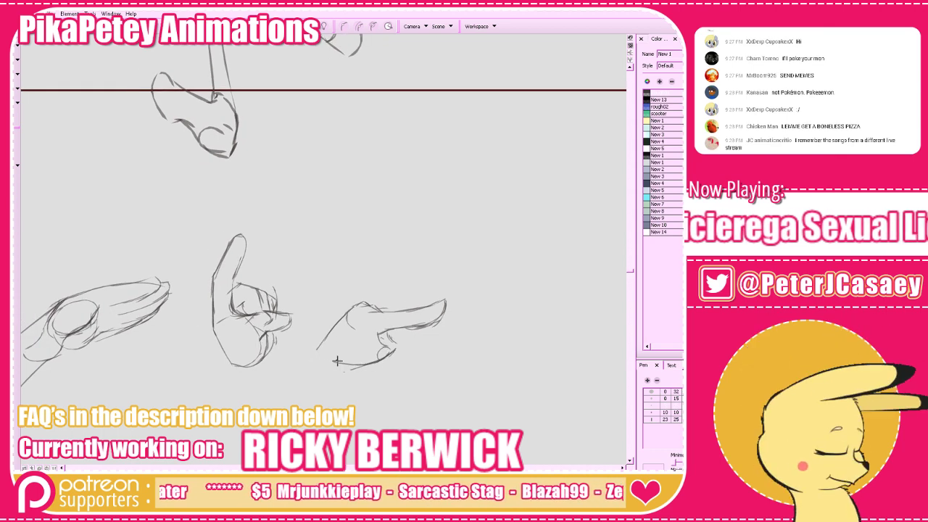
Extend the pointing hand's lower palm edge to the wrist and rework the contour along the back of the hand
drag(337, 360, 370, 362)
mouse_move(353, 307)
mouse_down()
mouse_move(320, 332)
mouse_move(331, 322)
mouse_move(320, 361)
mouse_up()
key(ctrl+z)
key(ctrl+z)
mouse_move(355, 305)
mouse_down()
mouse_move(327, 329)
mouse_move(302, 402)
mouse_up()
key(ctrl+z)
key(ctrl+z)
key(ctrl+z)
Draw the pointing hand's forearm with two lines running down from the wrist
drag(328, 333, 294, 406)
drag(342, 361, 339, 407)
key(ctrl+z)
mouse_move(341, 361)
mouse_down()
mouse_move(338, 406)
mouse_move(327, 402)
mouse_move(335, 409)
mouse_up()
key(ctrl+z)
key(ctrl+z)
key(ctrl+z)
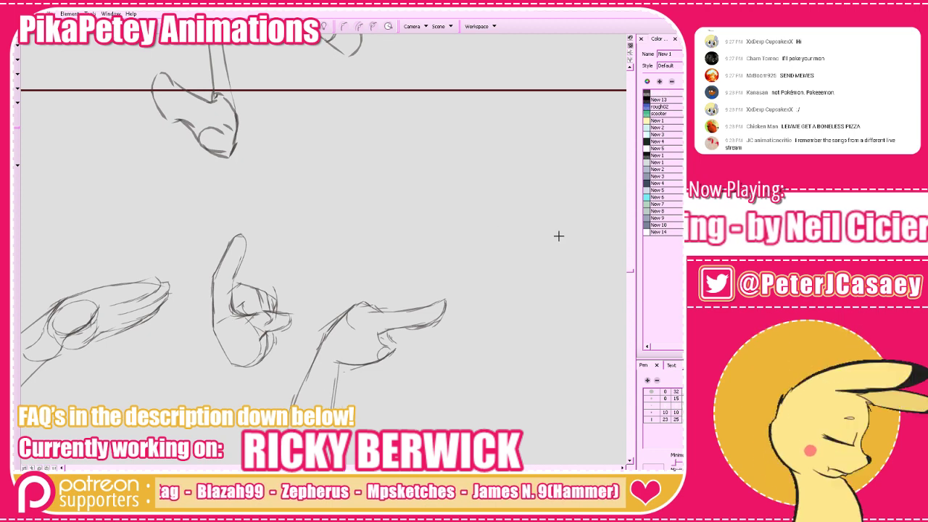
Sketch a fifth, smaller hand with downward fingers, round fingertips and knuckles, an arc over the knuckles, and a thumb
drag(507, 342, 377, 344)
drag(473, 332, 487, 346)
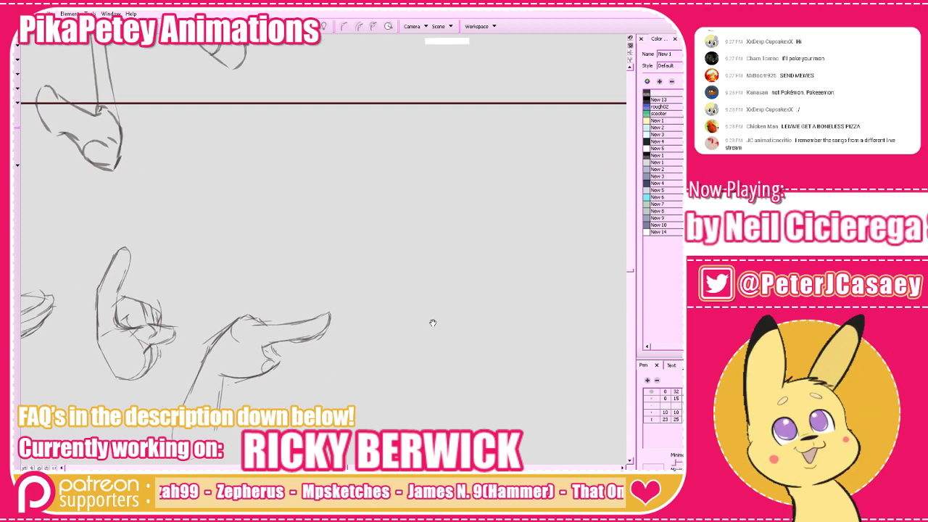
mouse_move(407, 317)
mouse_down()
mouse_move(407, 304)
mouse_move(407, 312)
mouse_move(368, 317)
mouse_move(395, 312)
mouse_move(395, 370)
mouse_move(382, 374)
mouse_move(396, 371)
mouse_move(367, 318)
mouse_move(425, 357)
mouse_move(414, 372)
mouse_move(406, 362)
mouse_move(417, 356)
mouse_up()
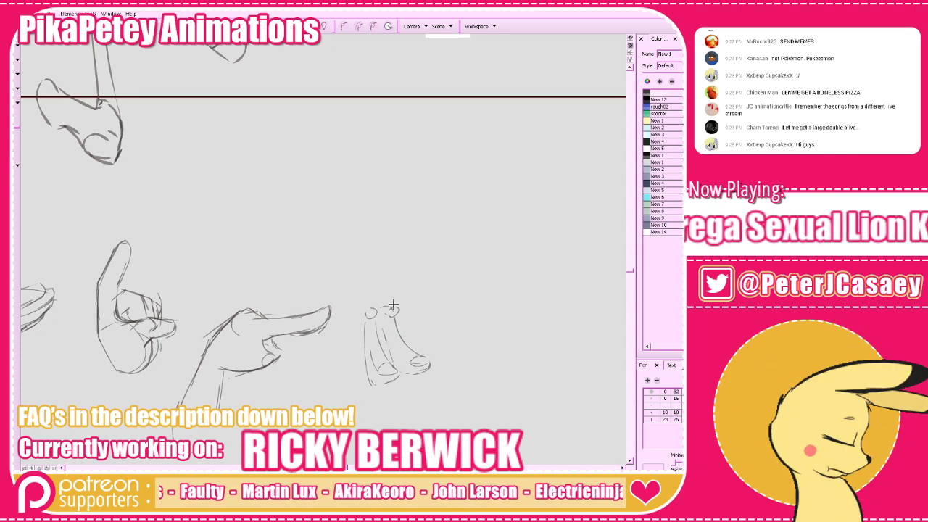
drag(366, 314, 400, 323)
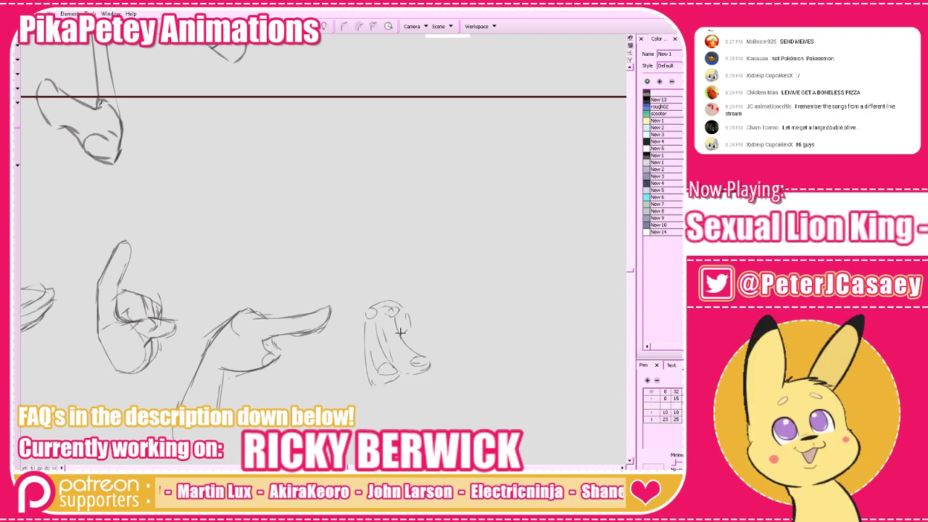
drag(409, 319, 413, 332)
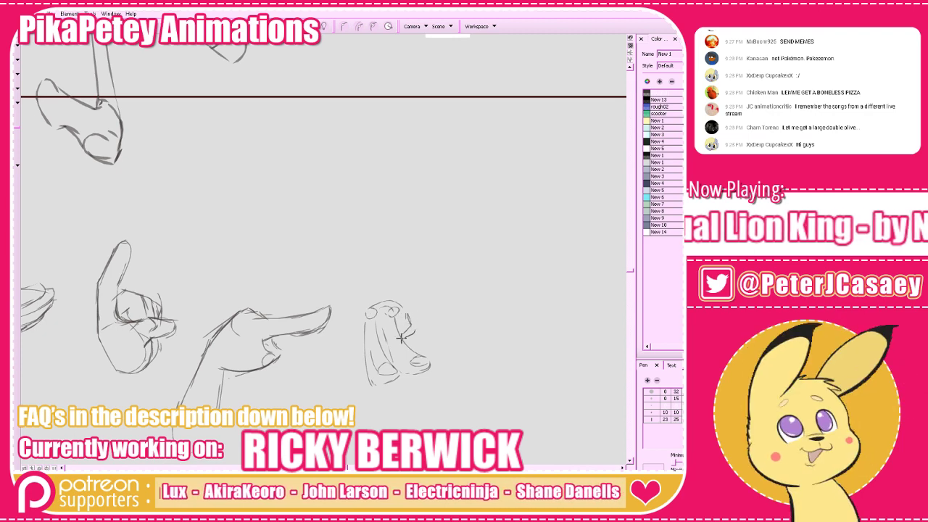
drag(356, 285, 346, 317)
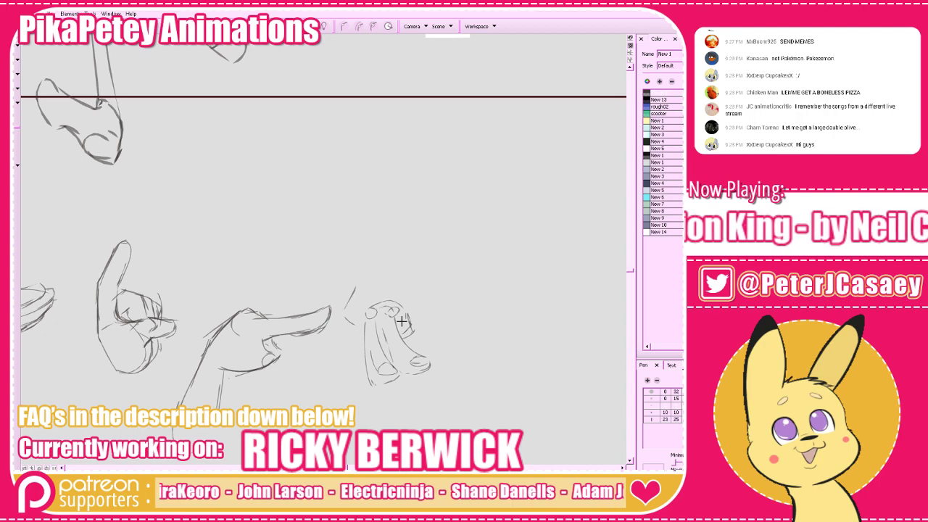
Return to the scene frame and examine the rough poses of the standing man and the seated animal
key(1)
key(1)
key(2)
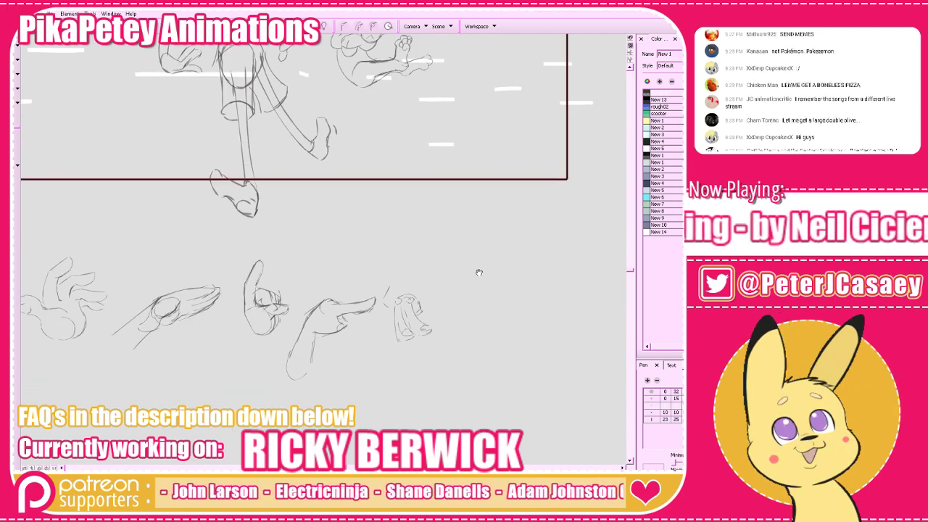
drag(479, 271, 508, 391)
key(2)
mouse_move(557, 326)
mouse_down()
mouse_move(483, 316)
mouse_move(518, 457)
mouse_up()
key(1)
key(1)
drag(485, 297, 551, 354)
key(2)
key(2)
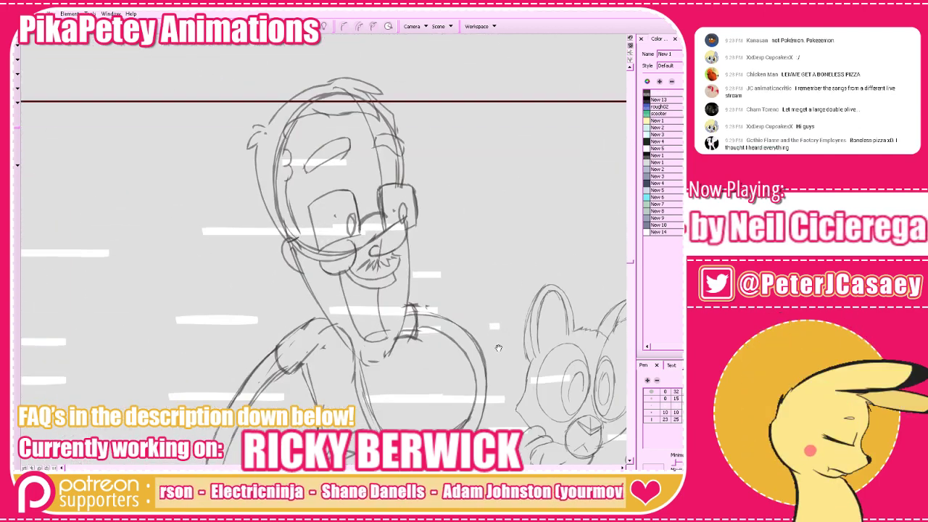
drag(488, 346, 397, 234)
key(1)
key(1)
key(f)
key(g)
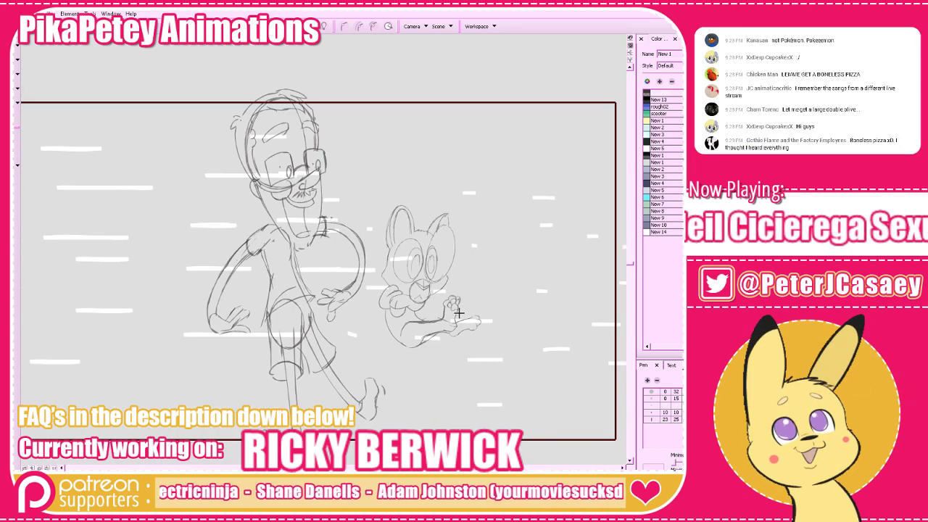
key(g)
key(f)
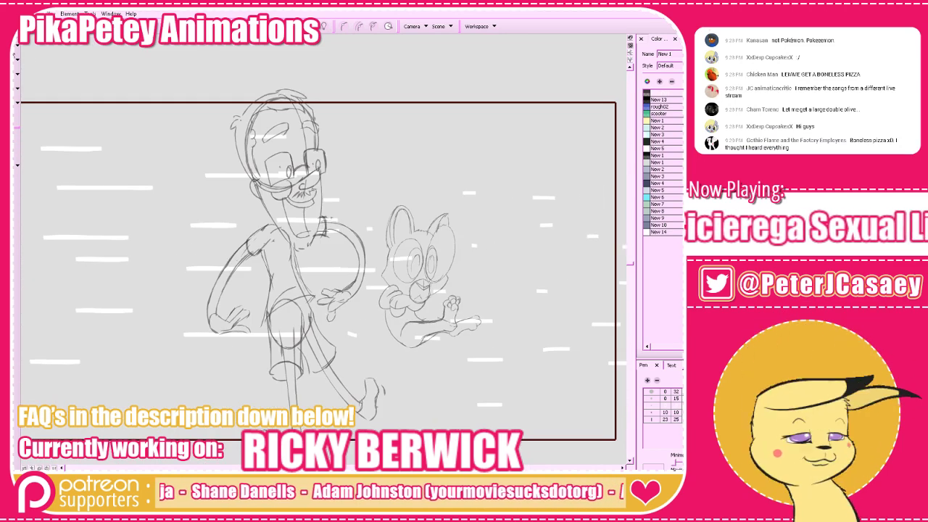
Delete both arms and hands of the standing man with glasses, leaving his shoulders and torso
mouse_move(105, 200)
mouse_down()
mouse_move(230, 351)
mouse_move(230, 286)
mouse_up()
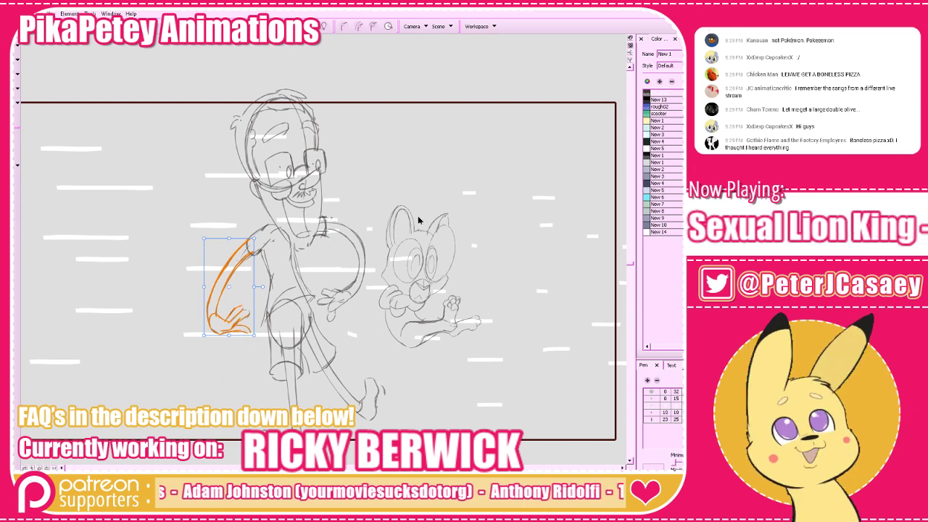
key(Delete)
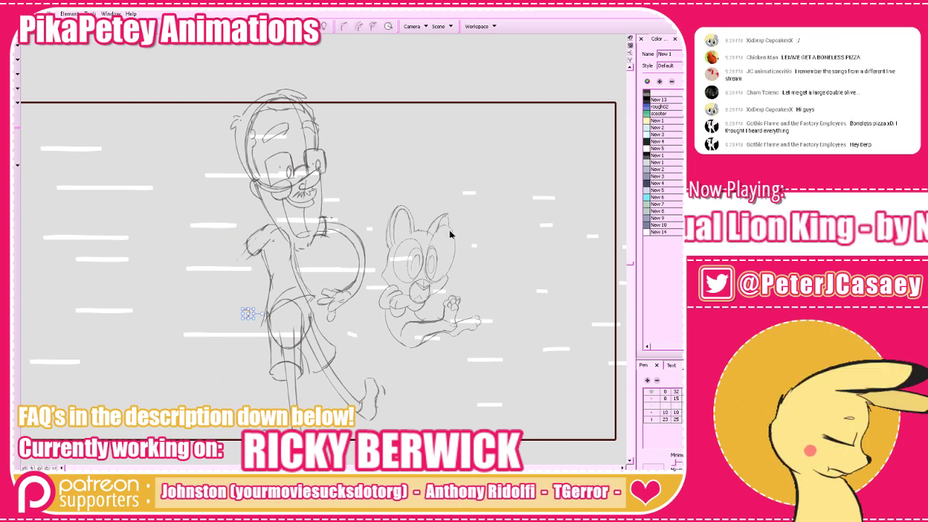
click(357, 297)
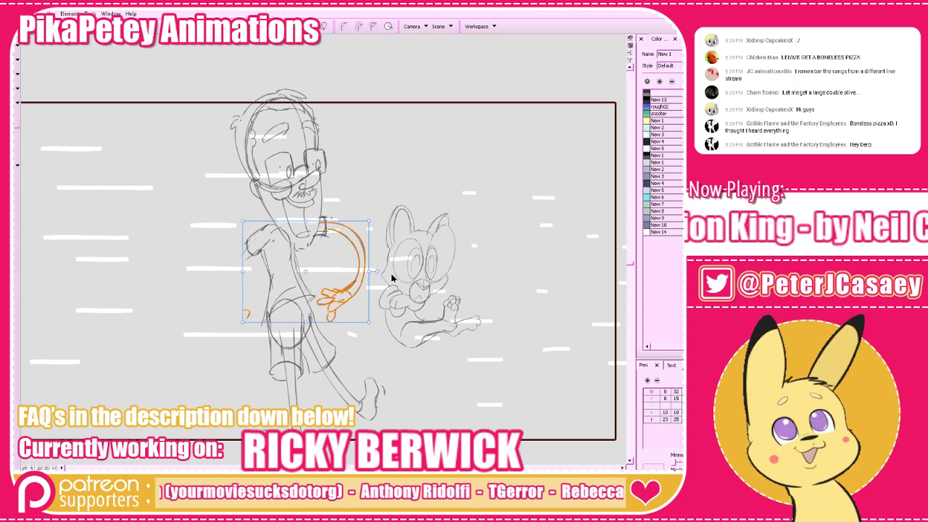
key(Delete)
click(358, 294)
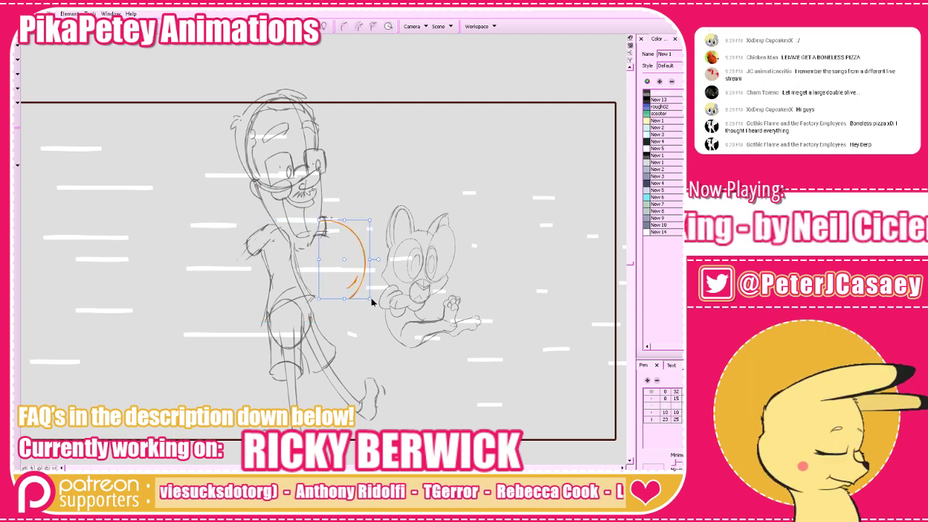
key(Delete)
Compare the armless pose with the preceding drawings using onion skin, and turn the onion skin off
click(295, 27)
click(326, 50)
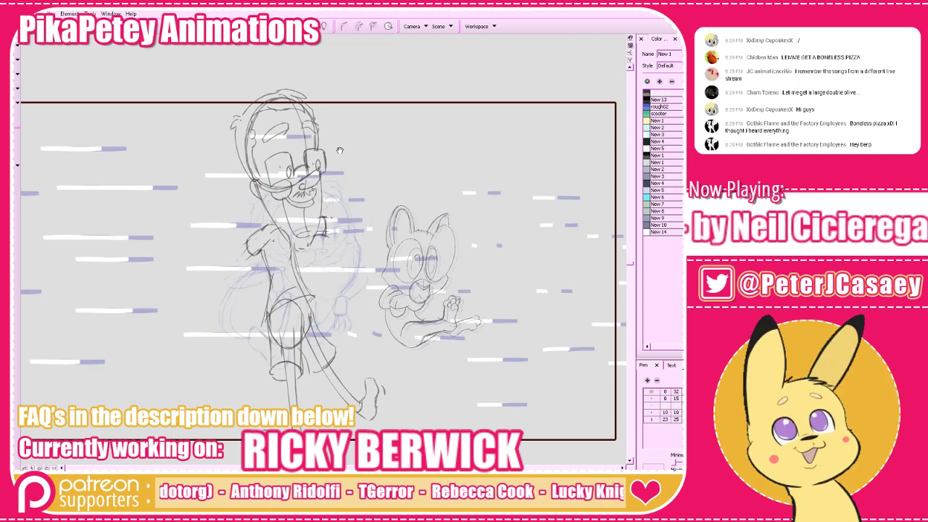
drag(421, 296, 428, 285)
key(2)
key(comma)
key(comma)
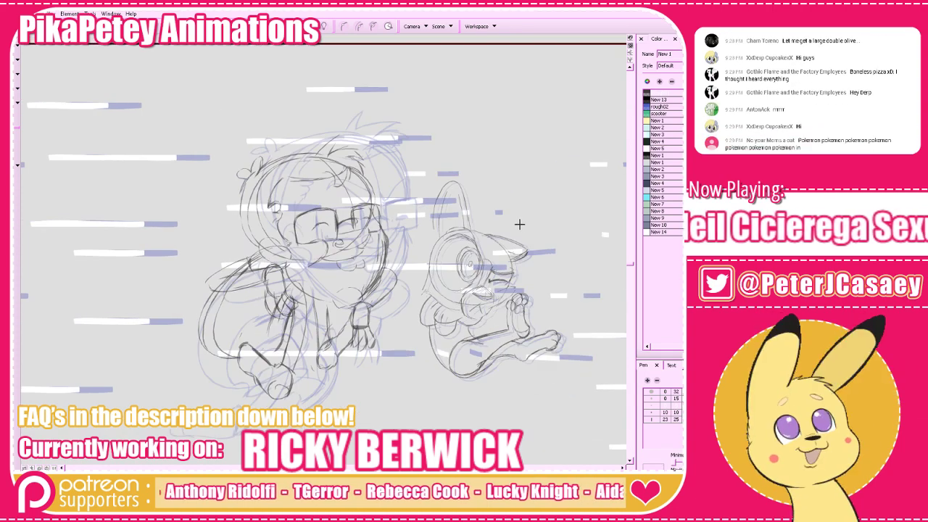
key(comma)
key(period)
key(period)
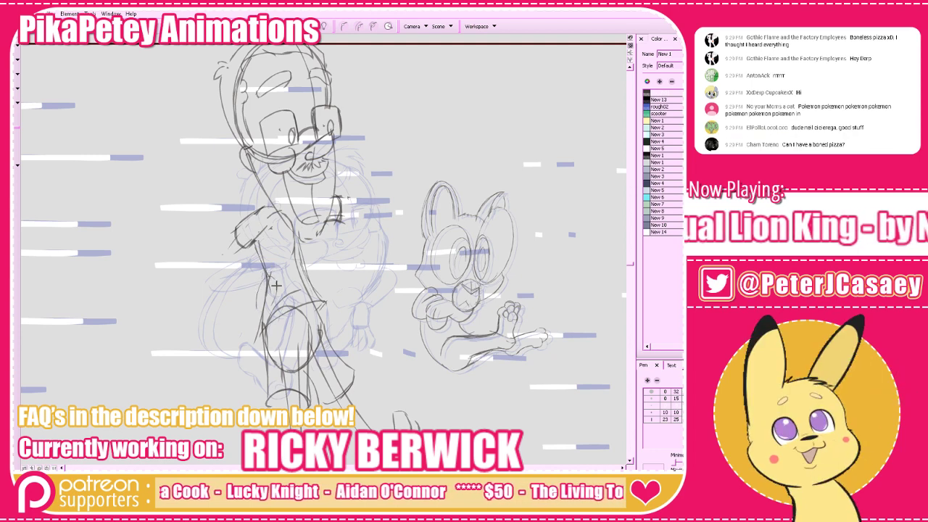
click(294, 27)
key(comma)
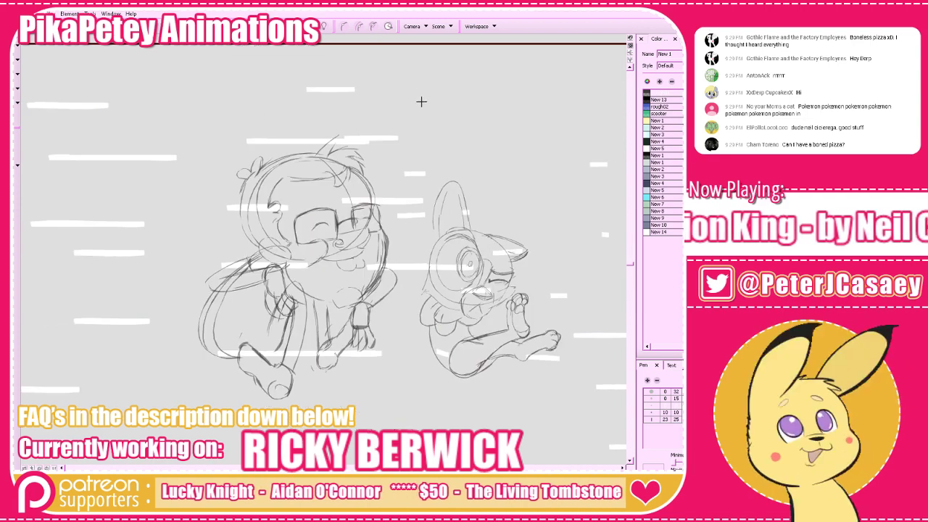
Compare the armless standing man with the crouched pose in the neighbouring drawing to plan the new arms
key(period)
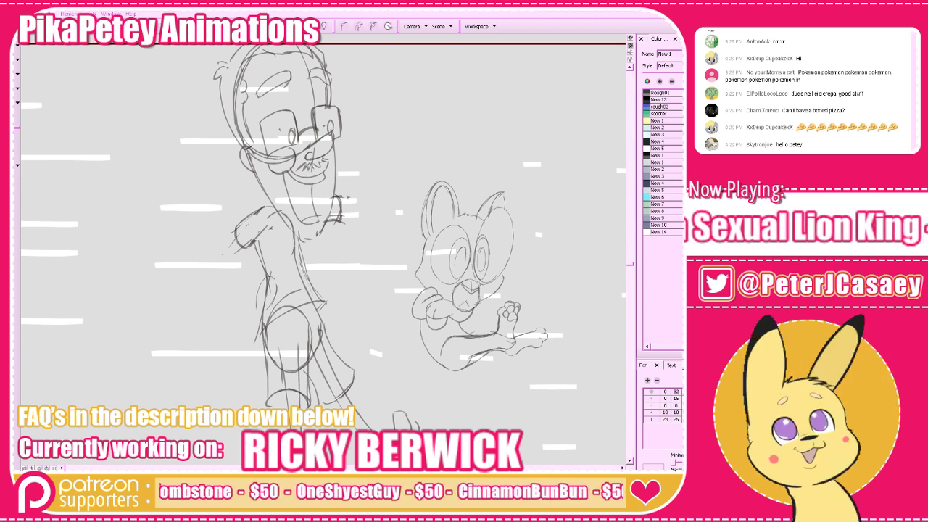
drag(352, 292, 351, 297)
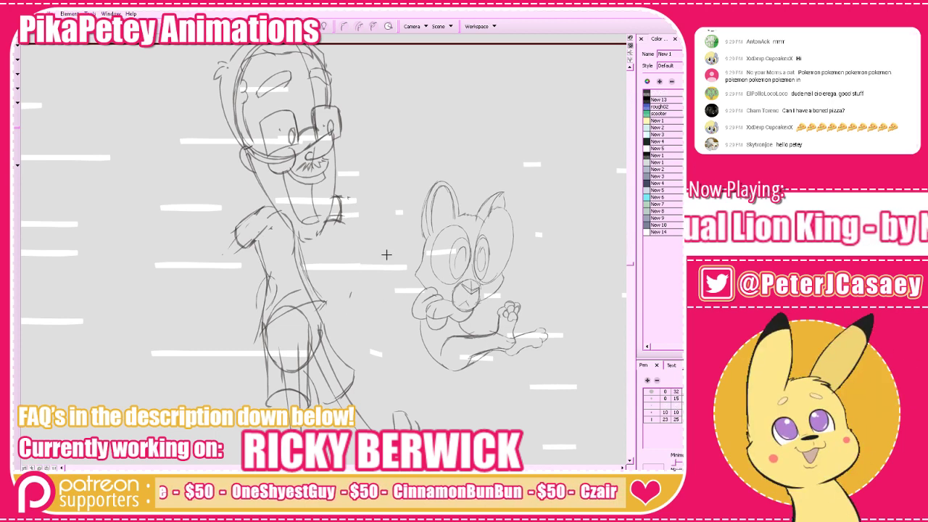
key(comma)
key(period)
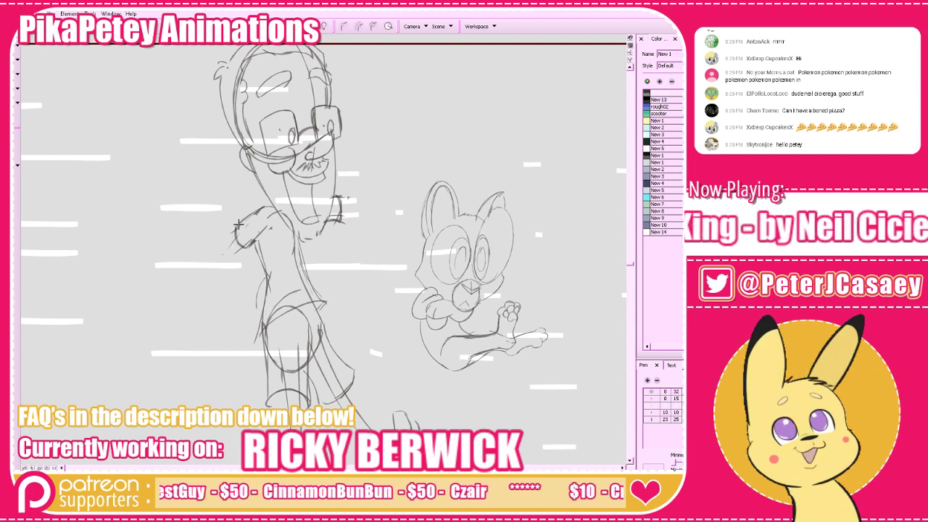
key(period)
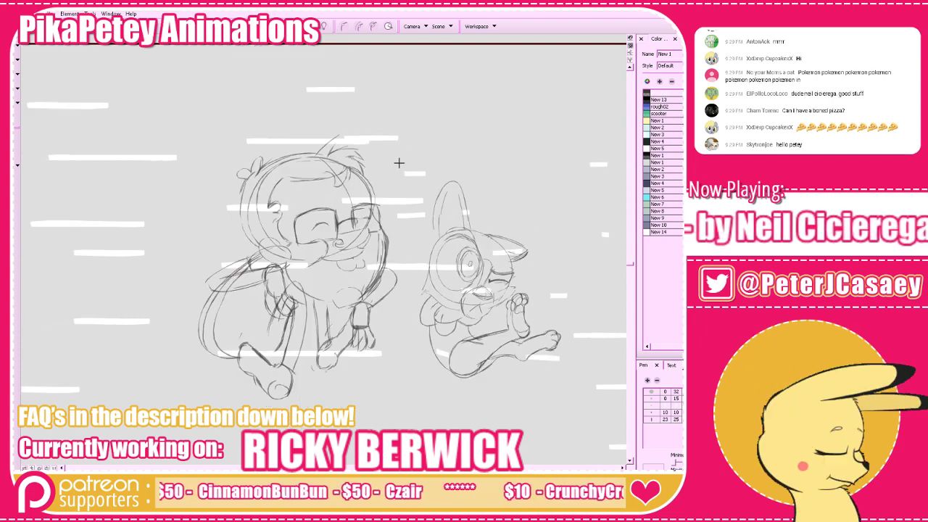
key(comma)
Erase the outer part of the standing man's near shoulder and redraw it as a narrower, rounded short sleeve
drag(241, 226, 250, 247)
key(alt+b)
mouse_move(257, 212)
mouse_down()
mouse_move(234, 250)
mouse_move(250, 237)
mouse_up()
key(ctrl+z)
key(ctrl+z)
key(alt+e)
key(alt+b)
key(ctrl+z)
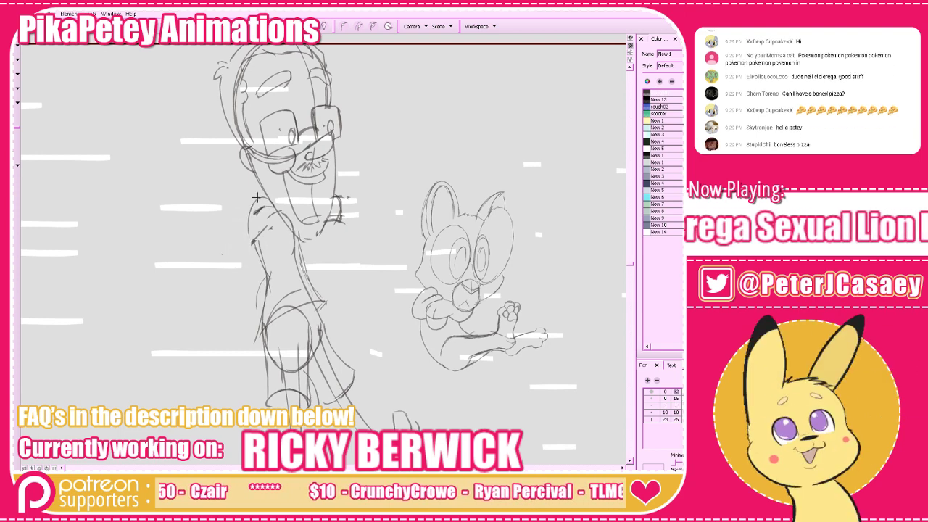
key(ctrl+z)
mouse_move(260, 199)
mouse_down()
mouse_move(248, 235)
mouse_move(249, 222)
mouse_move(250, 238)
mouse_move(263, 237)
mouse_up()
key(ctrl+z)
key(alt+q)
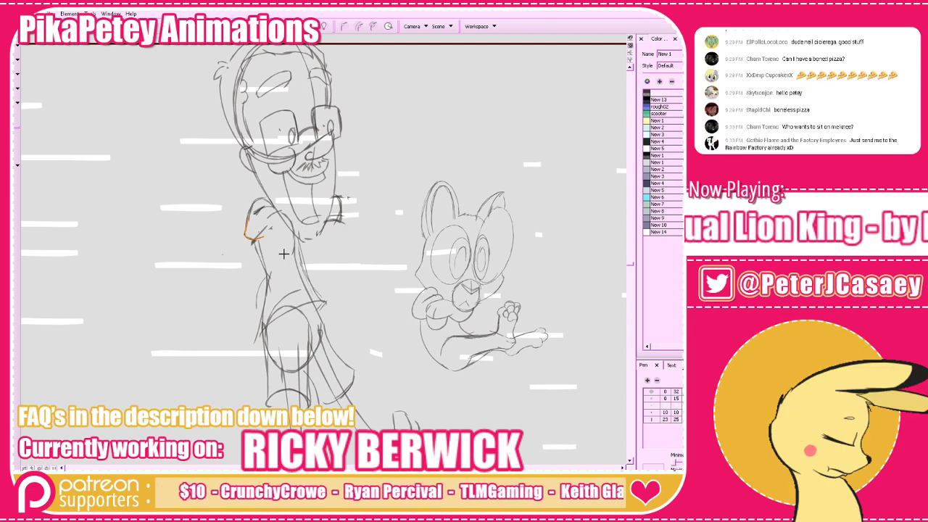
Sketch the near arm hanging from the sleeve, with a low bent elbow and the forearm folding back up to the waist
key(f)
key(g)
mouse_move(267, 276)
mouse_down()
mouse_move(252, 292)
mouse_move(279, 280)
mouse_move(255, 291)
mouse_move(266, 297)
mouse_move(257, 302)
mouse_up()
key(ctrl+z)
mouse_move(246, 236)
mouse_down()
mouse_move(232, 287)
mouse_move(246, 241)
mouse_move(236, 275)
mouse_move(250, 313)
mouse_move(252, 248)
mouse_move(241, 296)
mouse_up()
key(ctrl+z)
key(ctrl+z)
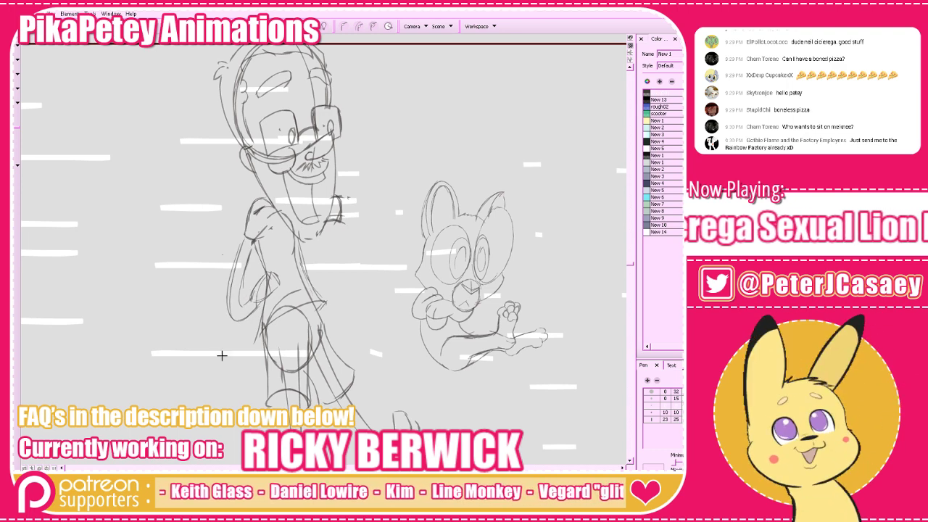
Sketch the near hand with its fingers resting against the man's torso, checking it against the crouched pose
key(comma)
key(period)
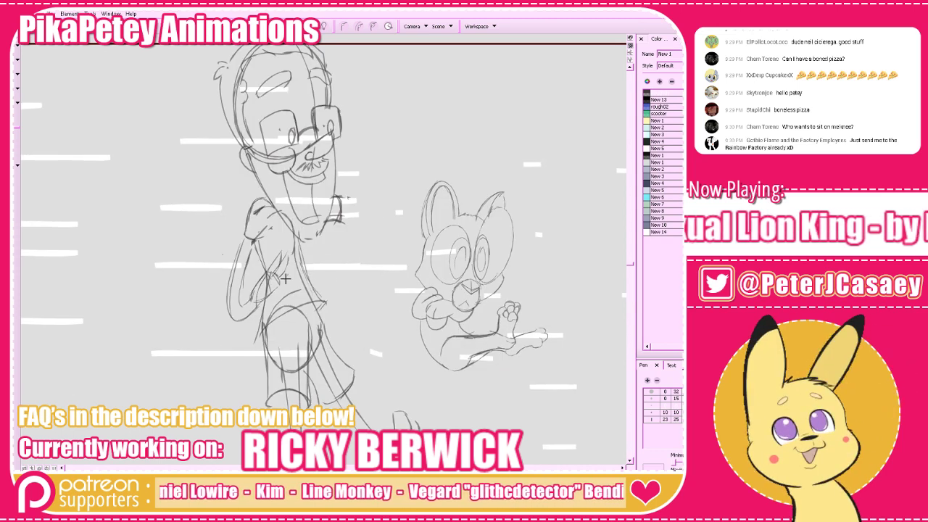
key(comma)
key(period)
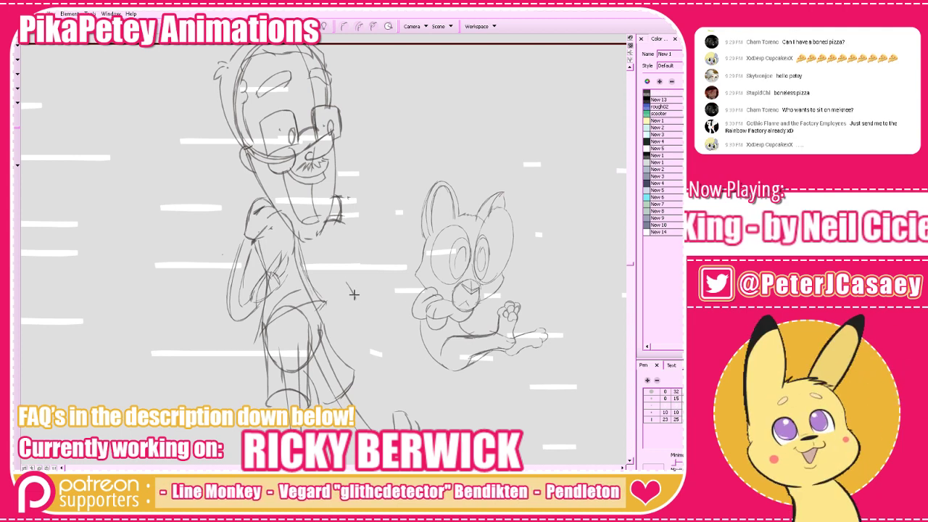
Sketch a rough palm and back of the hand for the far arm, in the open space beside the torso
mouse_move(355, 293)
mouse_down()
mouse_move(333, 266)
mouse_move(324, 271)
mouse_move(348, 287)
mouse_up()
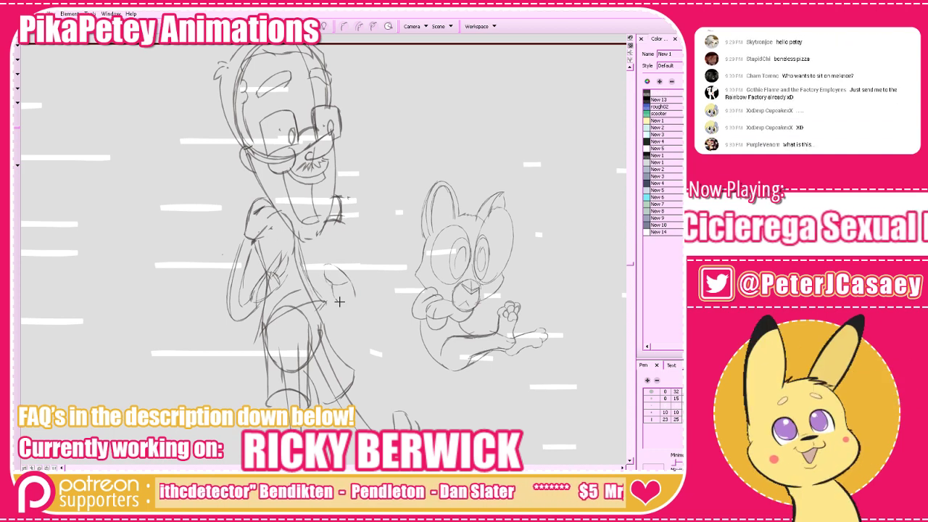
key(comma)
key(period)
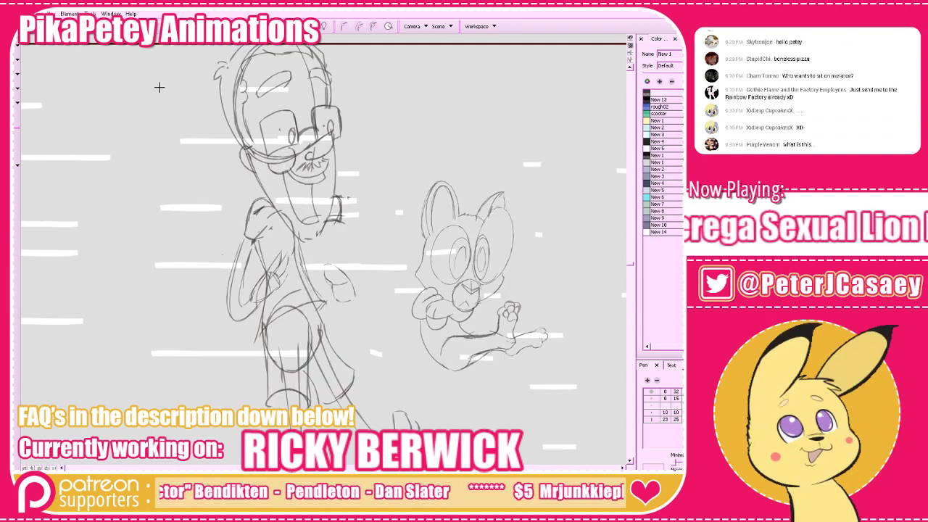
Rotate and move the far palm toward the crouched pose's hand using onion skin as a guide, and save the project
drag(400, 285, 368, 263)
key(2)
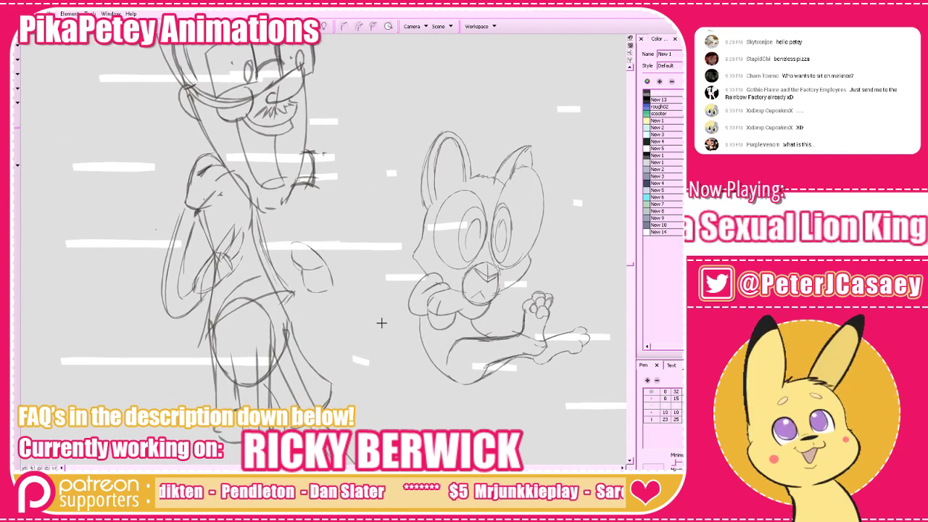
drag(383, 328, 387, 318)
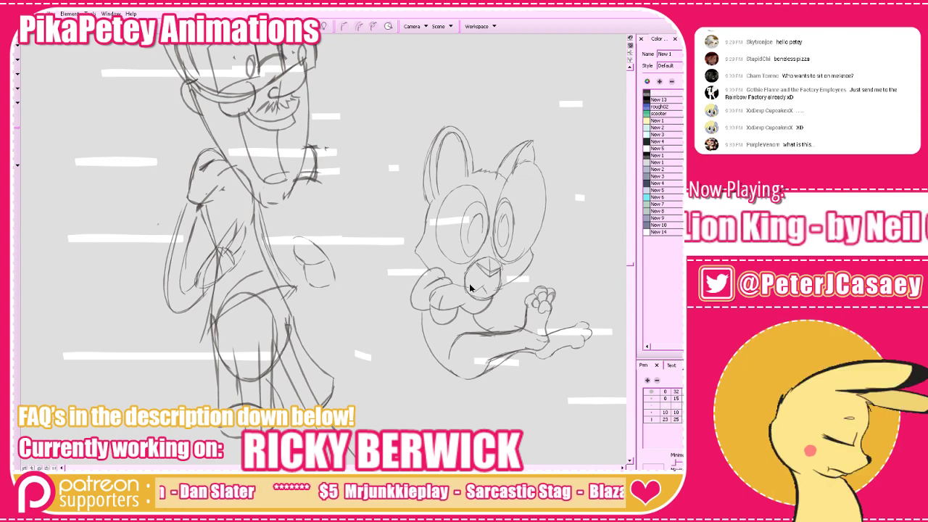
drag(336, 284, 378, 303)
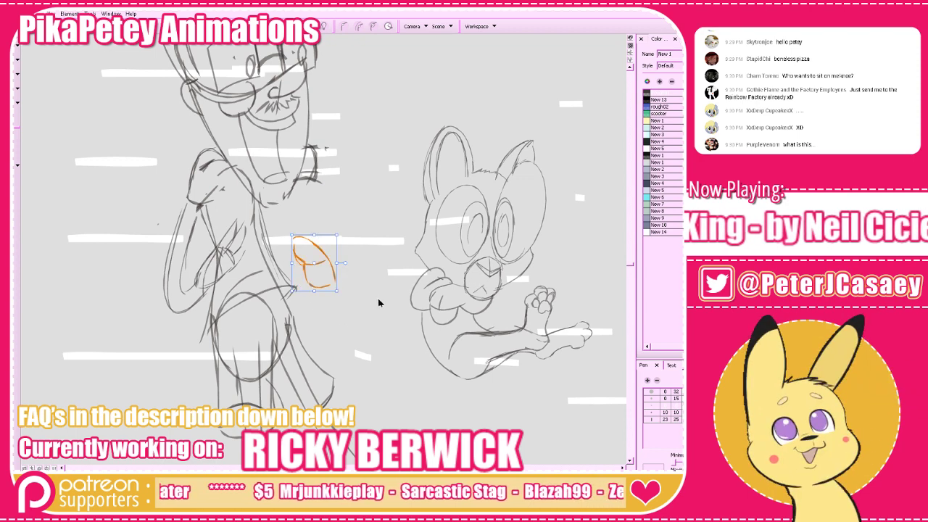
drag(336, 235, 341, 239)
key(alt+o)
drag(330, 271, 345, 295)
drag(351, 257, 349, 257)
click(369, 229)
key(ctrl+s)
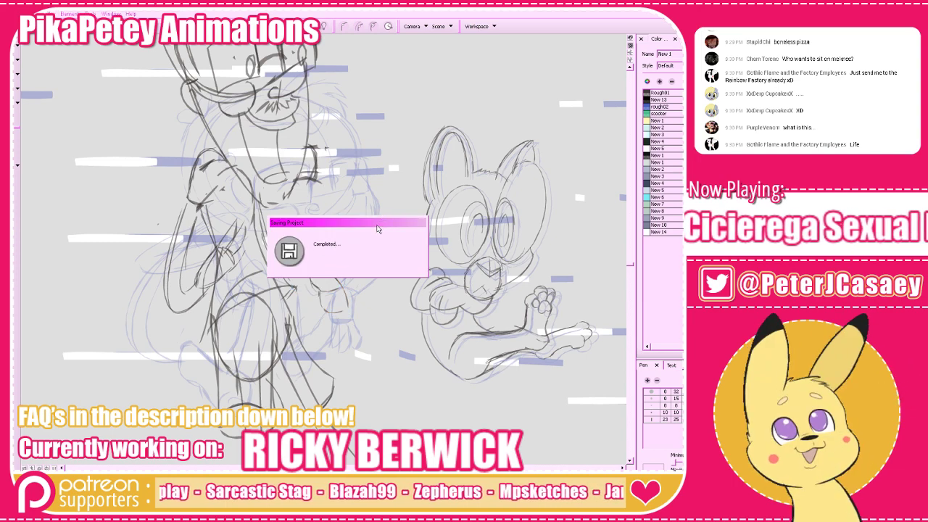
Add curled fingers to the far hand, checking them against the neighbouring drawings
key(comma)
key(period)
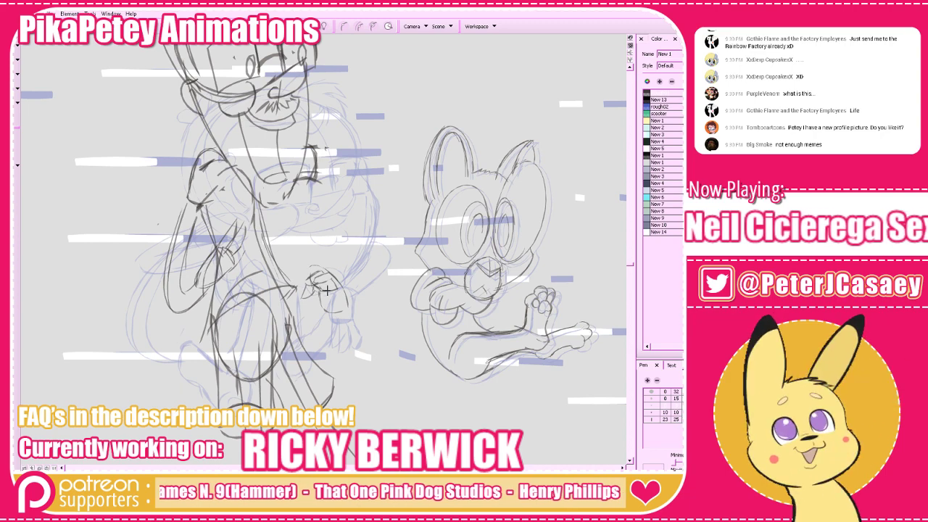
key(period)
key(period)
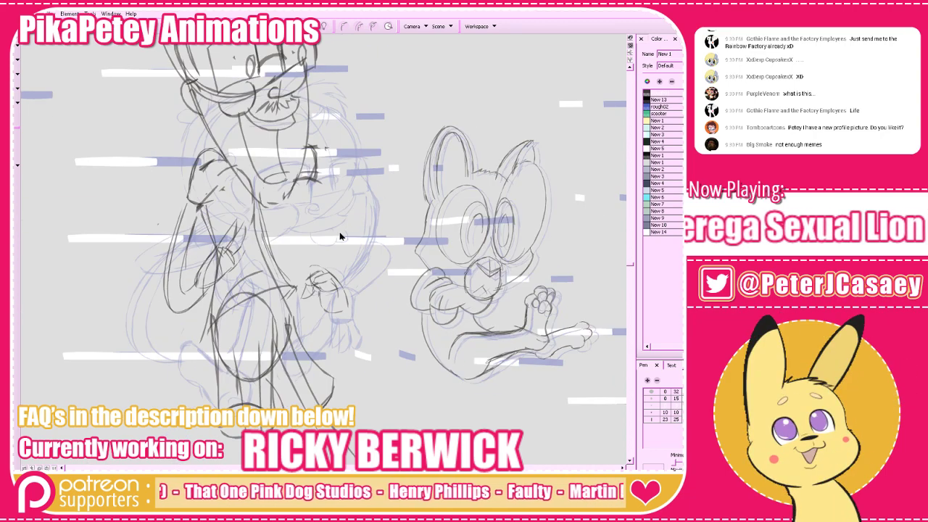
Select the complete far hand and shift it slightly away from the torso
mouse_move(340, 234)
mouse_down()
mouse_move(326, 323)
mouse_move(301, 336)
mouse_up()
drag(380, 242, 301, 333)
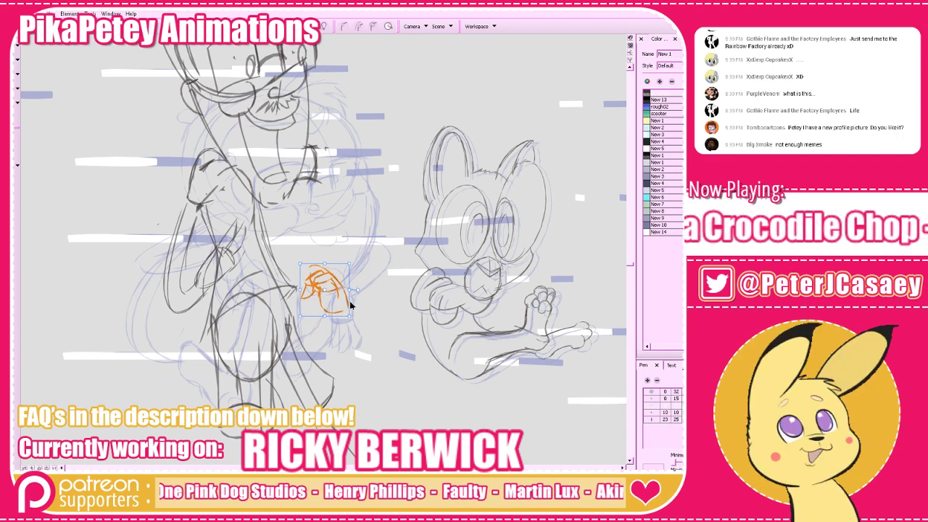
drag(350, 302, 372, 322)
key(comma)
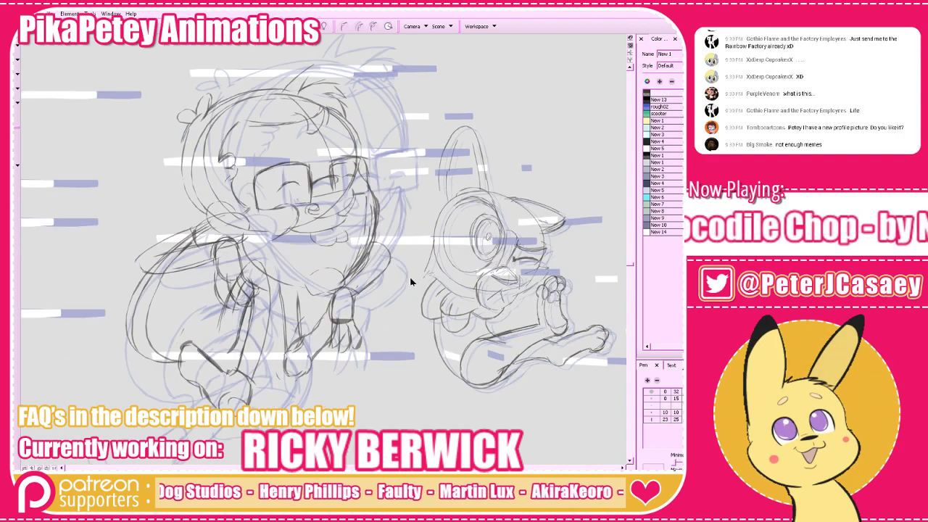
Try to sketch the far forearm rising from the hand to a sharply bent elbow beside the seated animal
key(period)
key(alt+b)
key(ctrl+z)
mouse_move(359, 232)
mouse_down()
mouse_move(389, 257)
mouse_move(391, 235)
mouse_move(379, 281)
mouse_up()
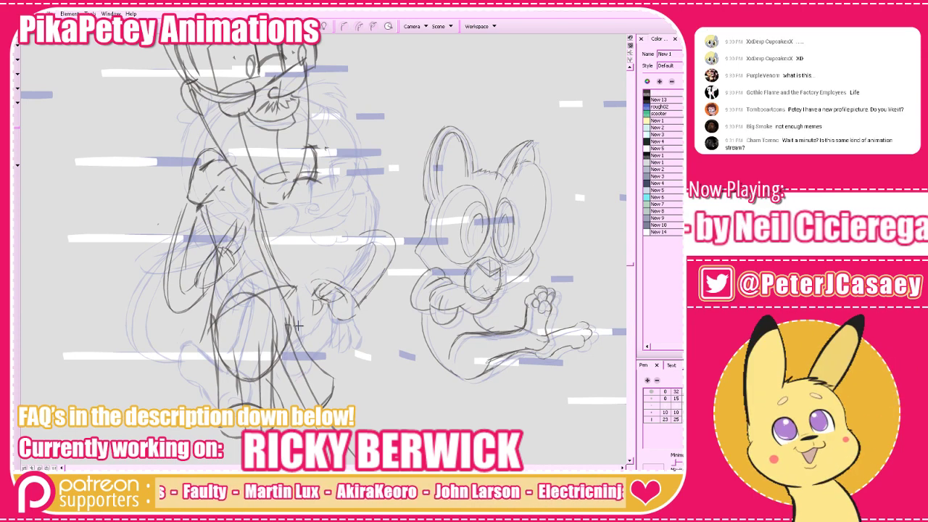
key(comma)
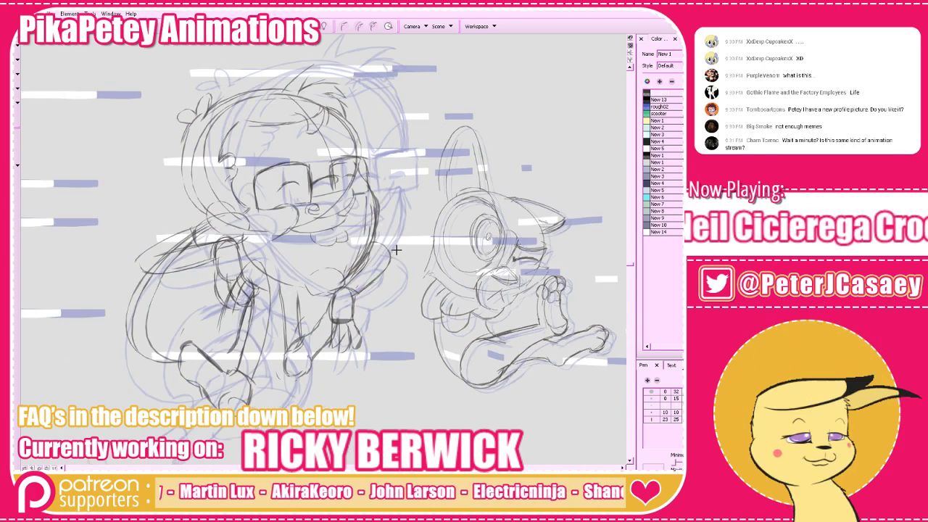
key(period)
key(period)
key(comma)
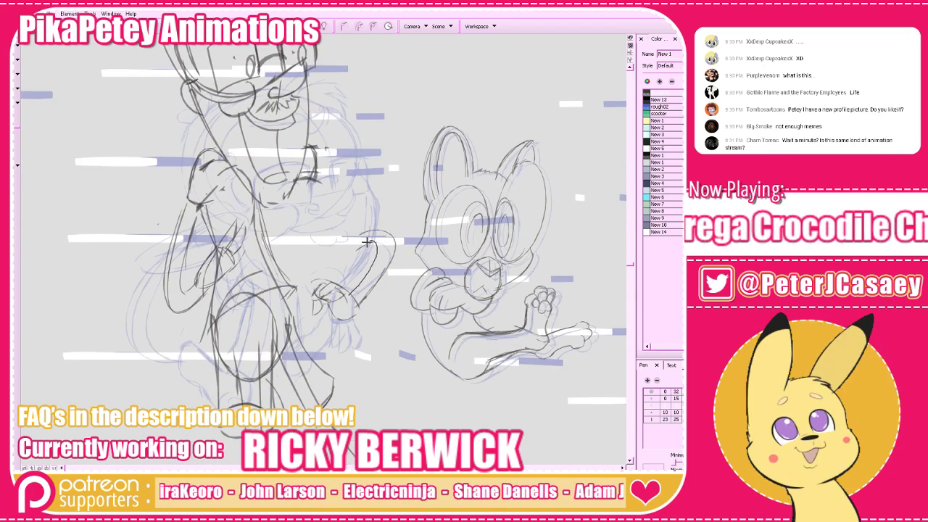
key(period)
key(comma)
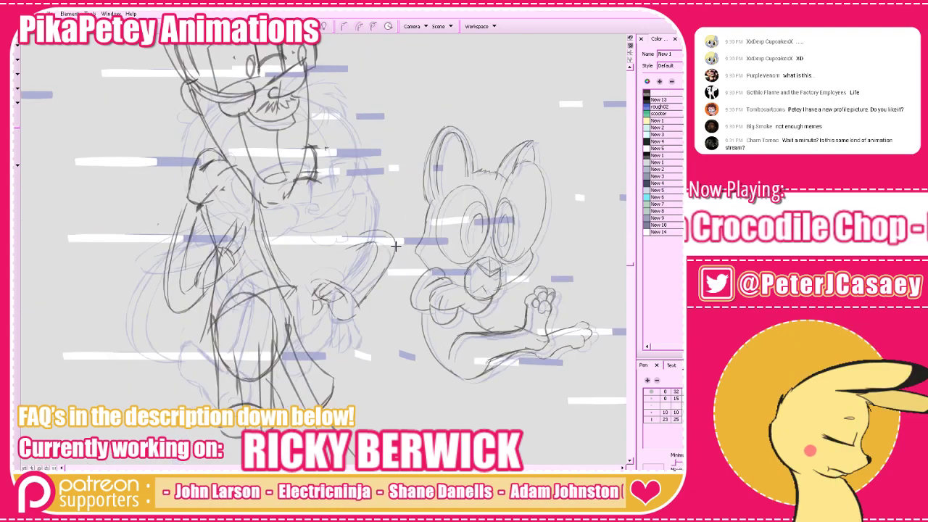
key(ctrl+z)
key(period)
key(comma)
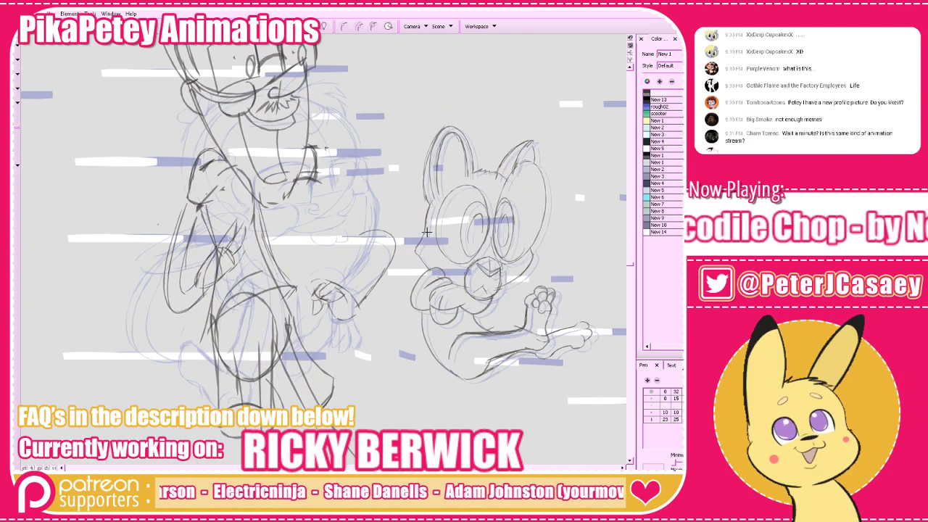
Undo the bent-elbow forearm strokes, keeping the far hand
key(comma)
key(period)
key(ctrl+z)
key(ctrl+z)
key(ctrl+z)
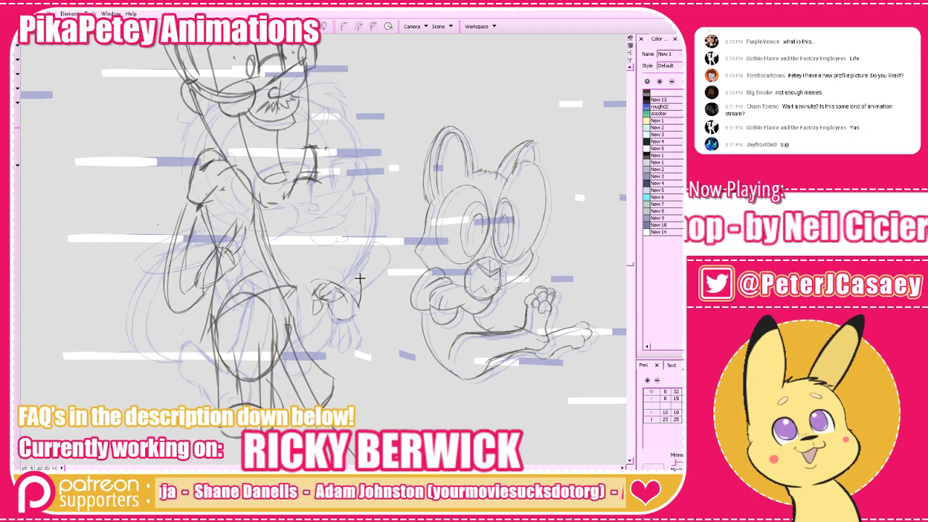
Draw the far arm as two long outward-bowed curves from below the collar to the hand, and tidy the wrist
key(period)
key(comma)
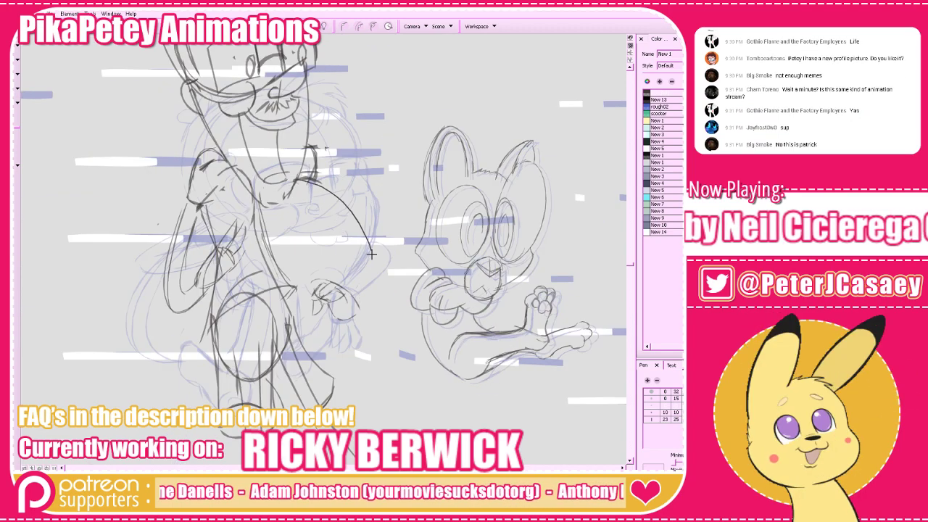
key(period)
key(period)
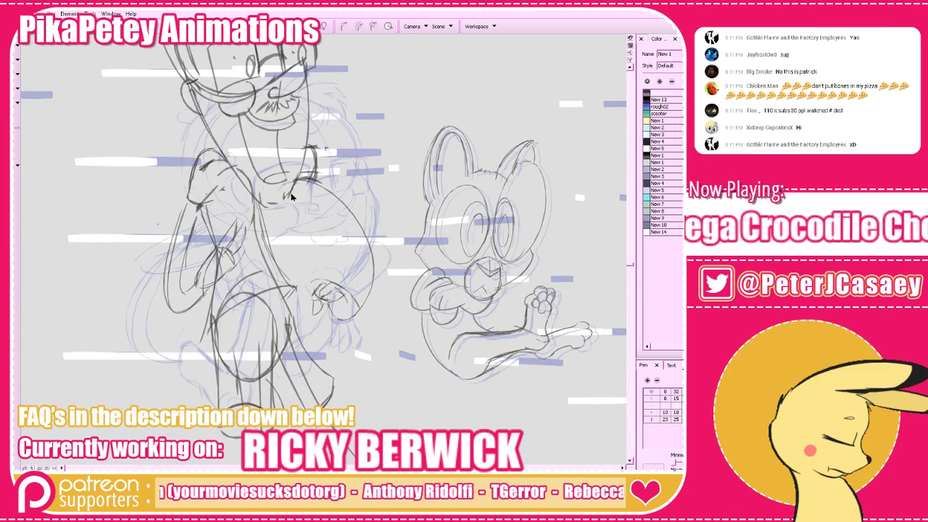
mouse_move(299, 190)
mouse_down()
mouse_move(335, 213)
mouse_move(359, 250)
mouse_move(356, 293)
mouse_move(340, 223)
mouse_move(298, 196)
mouse_up()
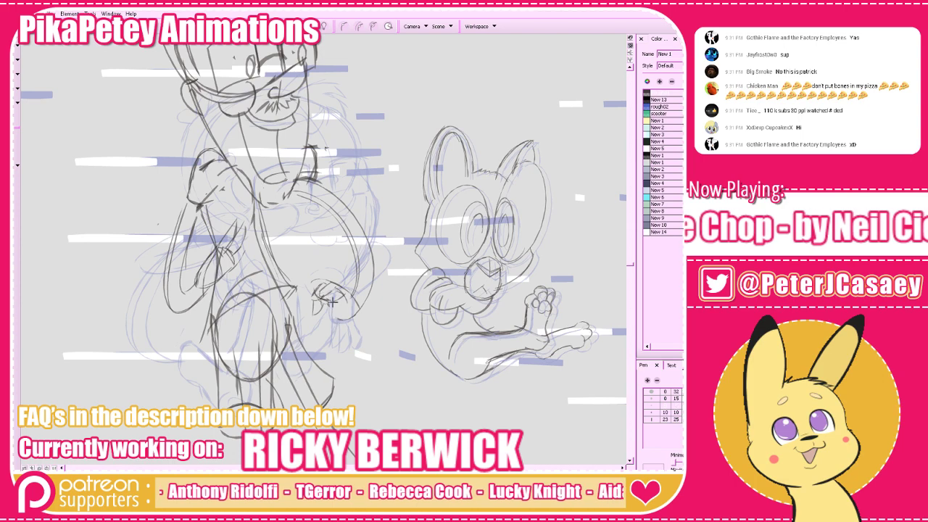
drag(335, 309, 361, 308)
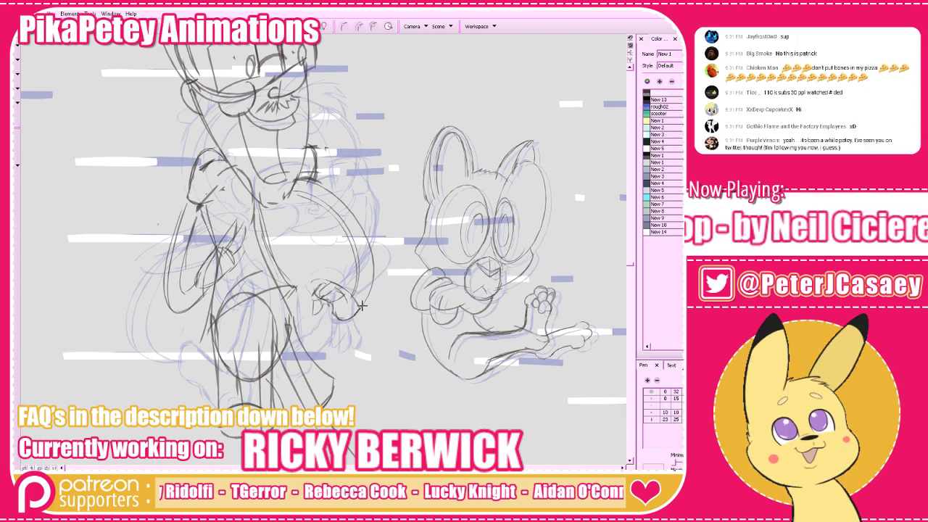
Flip between the new arm pose and the neighbouring key drawings, and reveal the timeline below the drawing area
key(x)
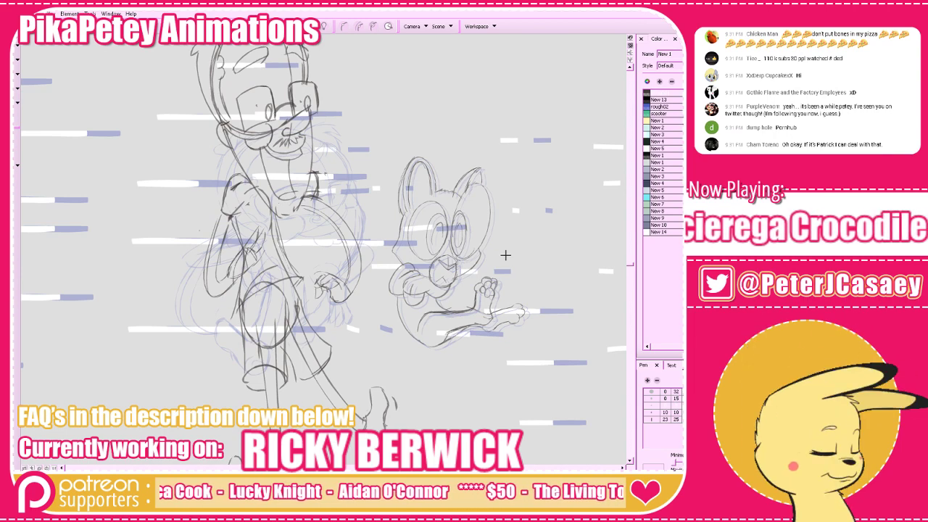
key(g)
key(f)
key(g)
drag(319, 472, 325, 386)
key(f)
key(g)
key(g)
key(f)
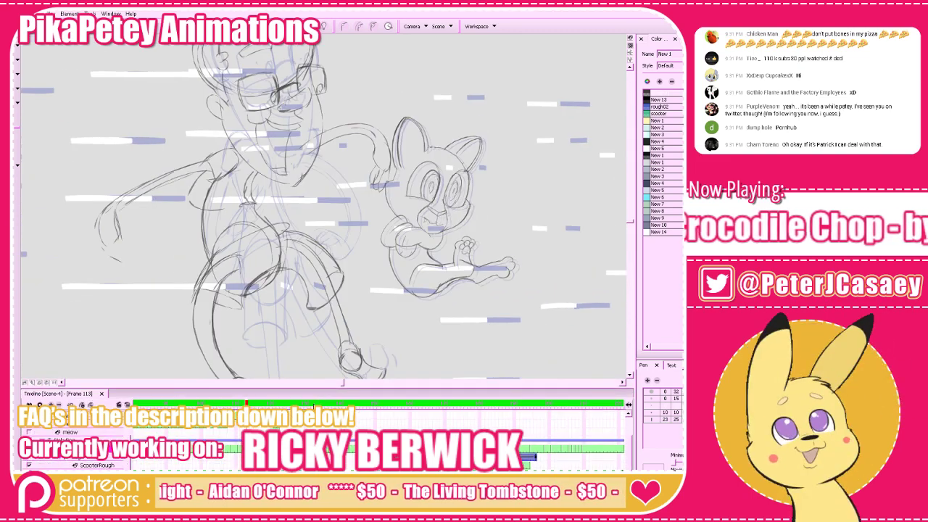
Compare the poses on frames 111 and 113, stay on frame 113 and turn off the onion skin
key(g)
key(g)
key(f)
key(f)
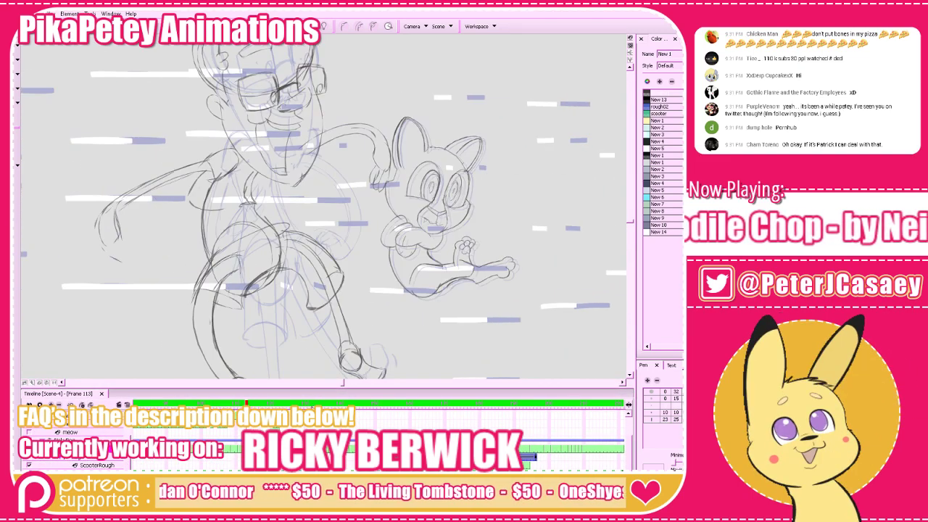
key(period)
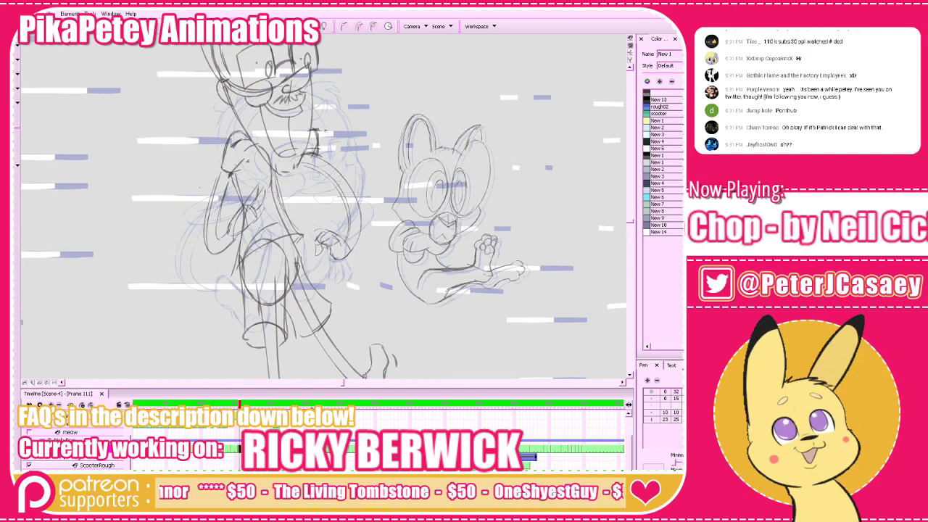
key(comma)
key(period)
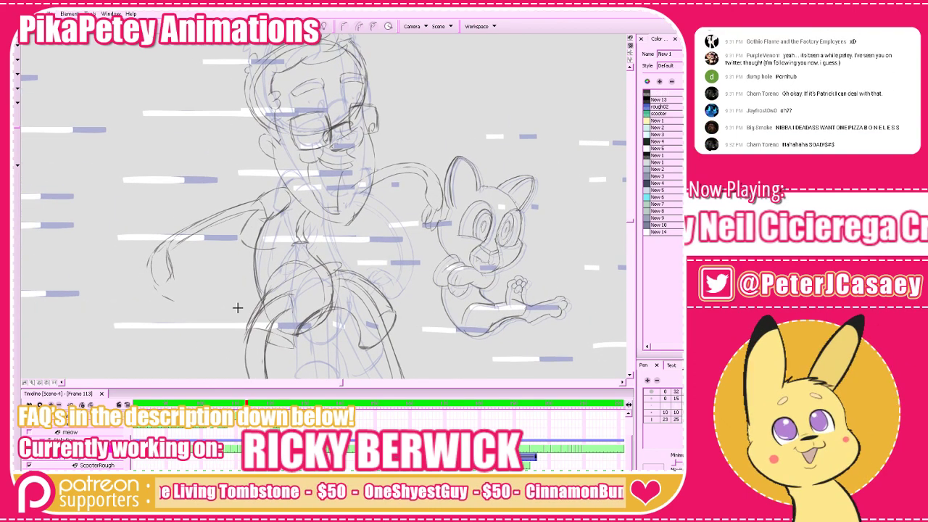
key(alt+o)
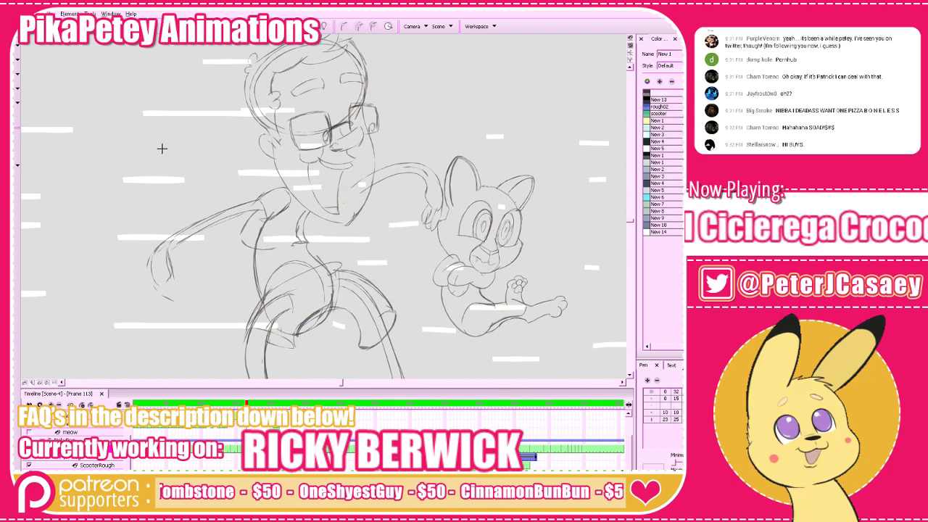
Delete both of the man's arms on frame 113 and turn the onion skin back on
click(22, 56)
drag(141, 114, 207, 319)
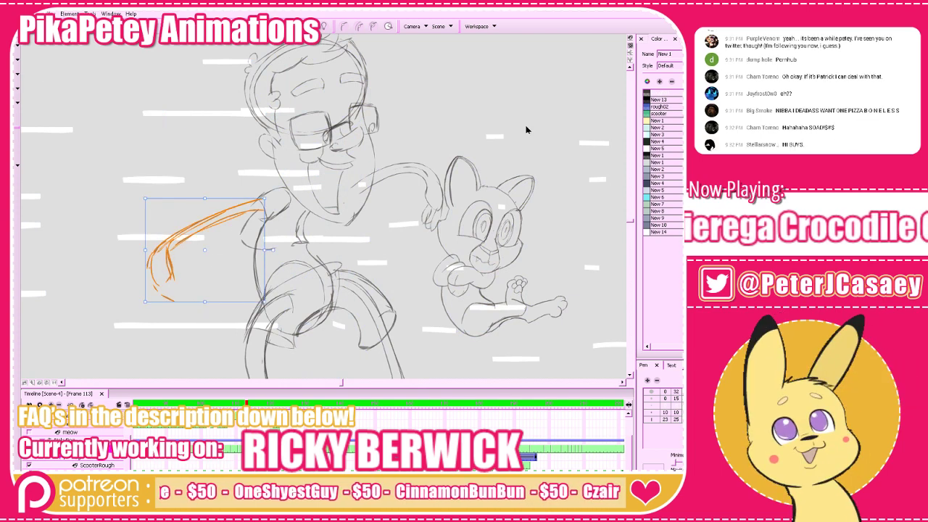
key(Delete)
mouse_move(408, 203)
mouse_down()
mouse_move(439, 232)
mouse_move(406, 218)
mouse_up()
key(Delete)
click(294, 28)
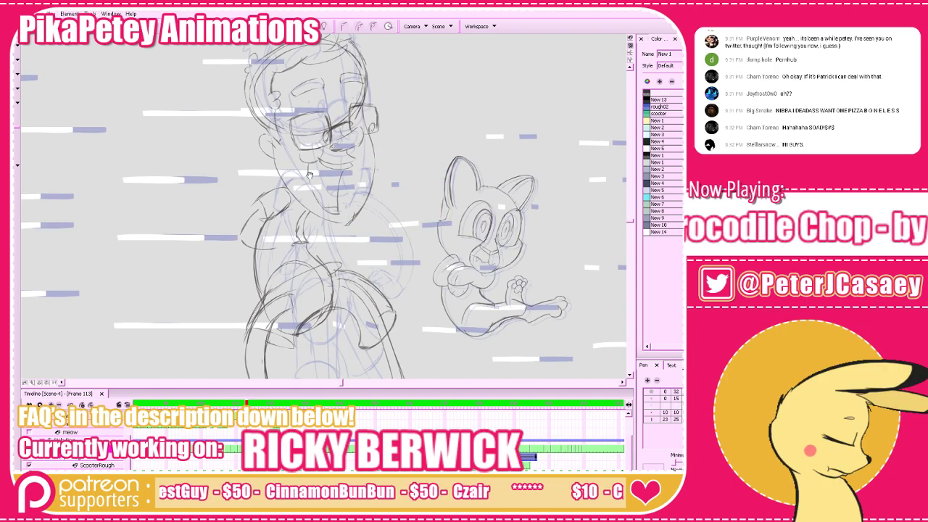
Sketch the hand of the arm away from the cat beside the man's hips, pointing inward towards the body
drag(270, 245, 310, 234)
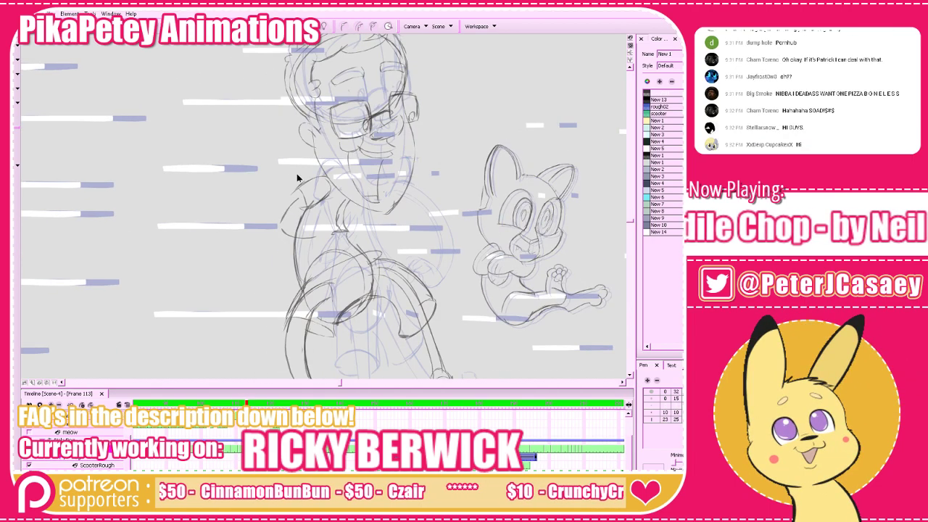
mouse_move(230, 293)
mouse_down()
mouse_move(264, 280)
mouse_move(238, 274)
mouse_move(252, 283)
mouse_move(229, 290)
mouse_move(277, 284)
mouse_move(267, 280)
mouse_move(271, 290)
mouse_move(243, 289)
mouse_move(270, 291)
mouse_move(246, 286)
mouse_move(271, 281)
mouse_move(274, 290)
mouse_move(250, 281)
mouse_move(272, 279)
mouse_up()
key(ctrl+z)
key(f)
key(period)
key(period)
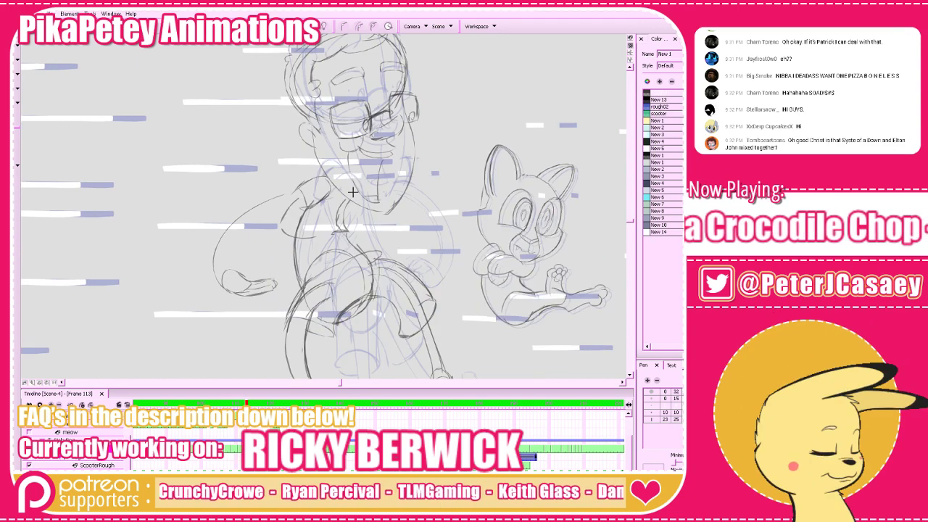
Try a rounded outer arm curve running from that hand up to the shoulder, and undo it
key(ctrl+z)
mouse_move(221, 280)
mouse_down()
mouse_move(257, 200)
mouse_move(374, 189)
mouse_move(333, 177)
mouse_up()
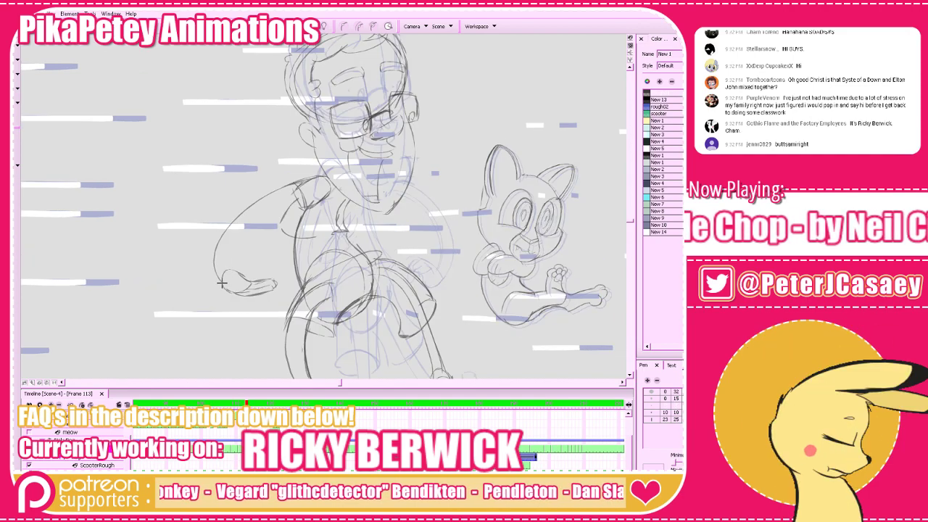
key(ctrl+z)
key(ctrl+z)
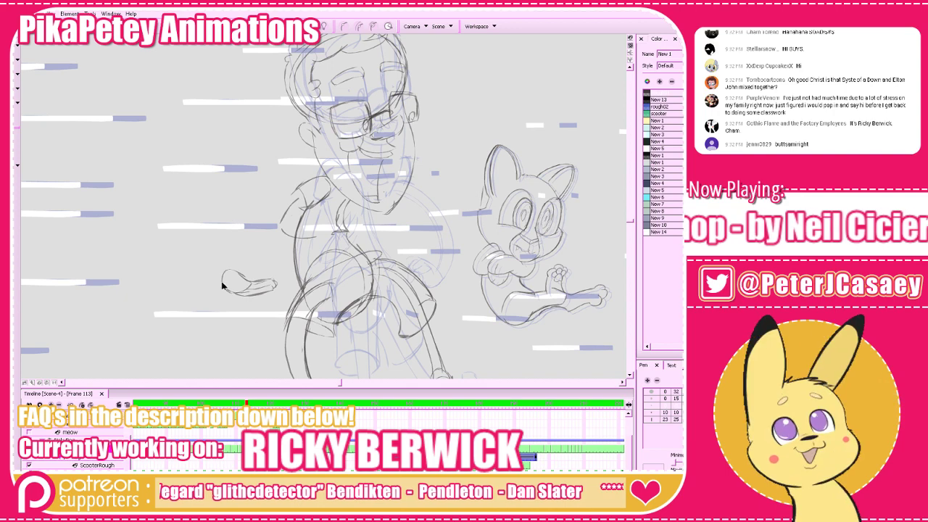
Draw the arm away from the cat as two long outward-bowed curves joining the shoulder to the hand
key(comma)
key(period)
drag(217, 278, 372, 182)
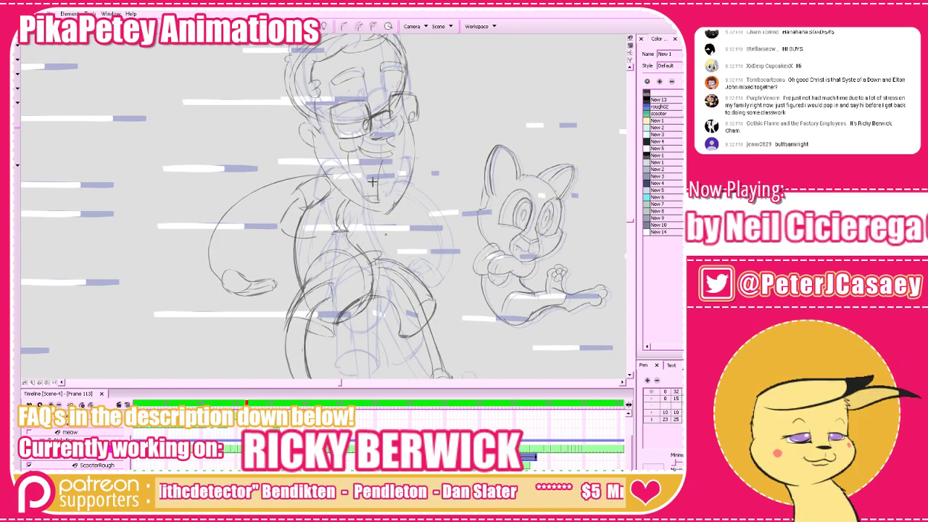
key(alt+b)
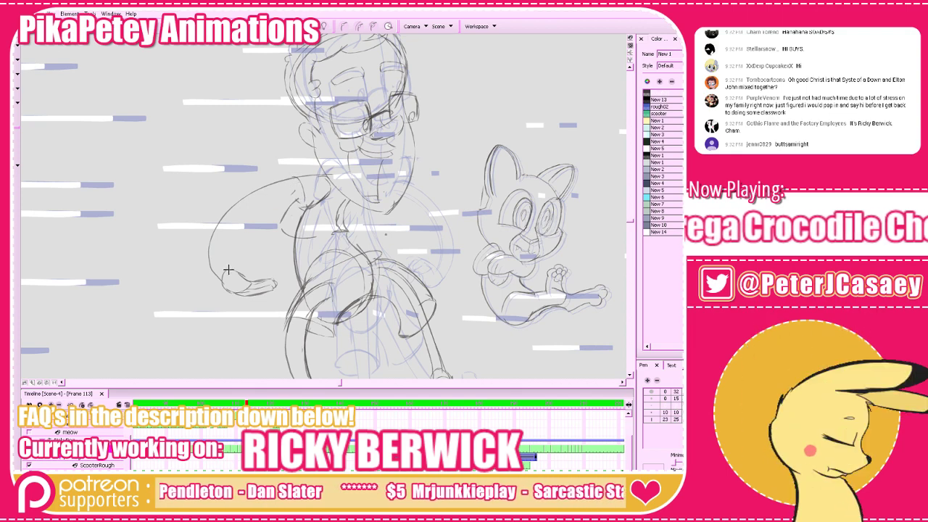
drag(228, 270, 300, 203)
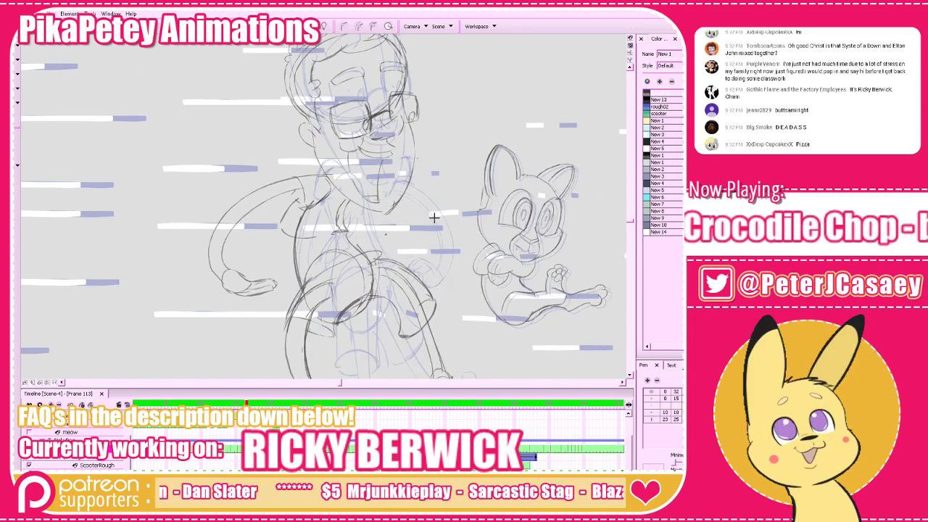
Sketch the other hand hanging beside the cat on frame 113, checking it against the pose on frame 111
drag(441, 219, 415, 239)
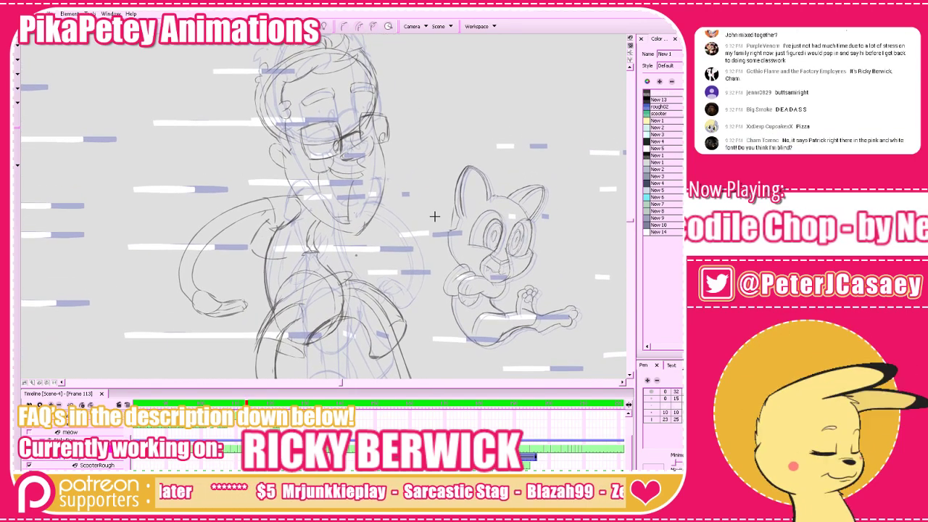
key(comma)
key(comma)
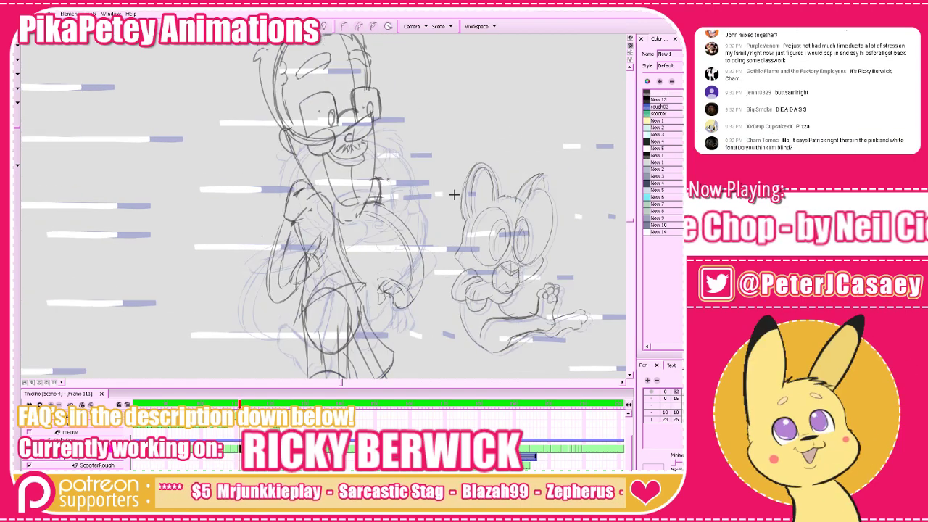
key(period)
key(period)
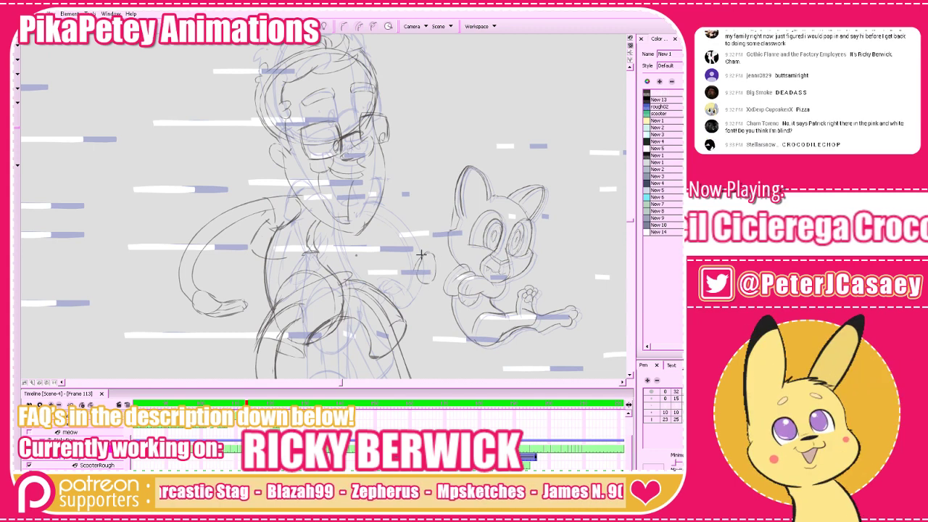
key(comma)
key(comma)
key(period)
key(period)
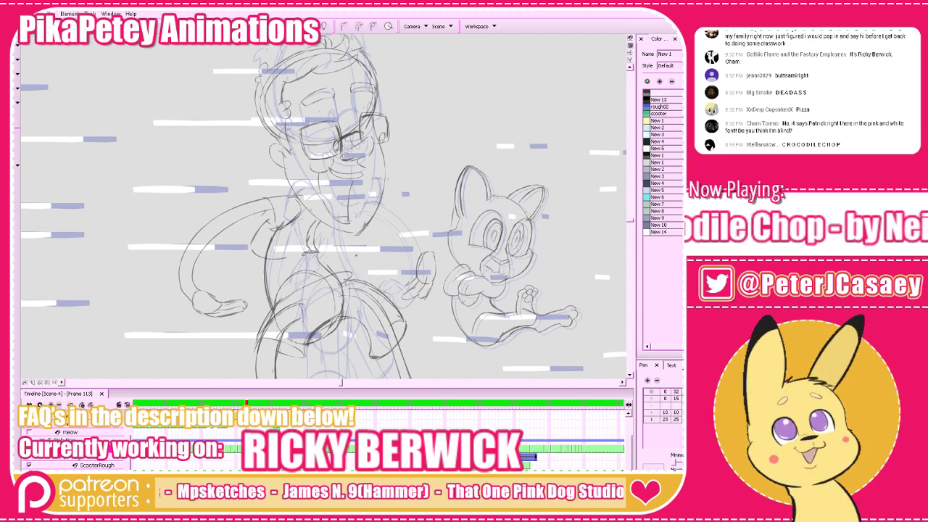
Turn off the onion skin and flip between frames 111 and 113 to compare the arm poses
key(alt+o)
key(f)
key(g)
key(g)
key(f)
key(f)
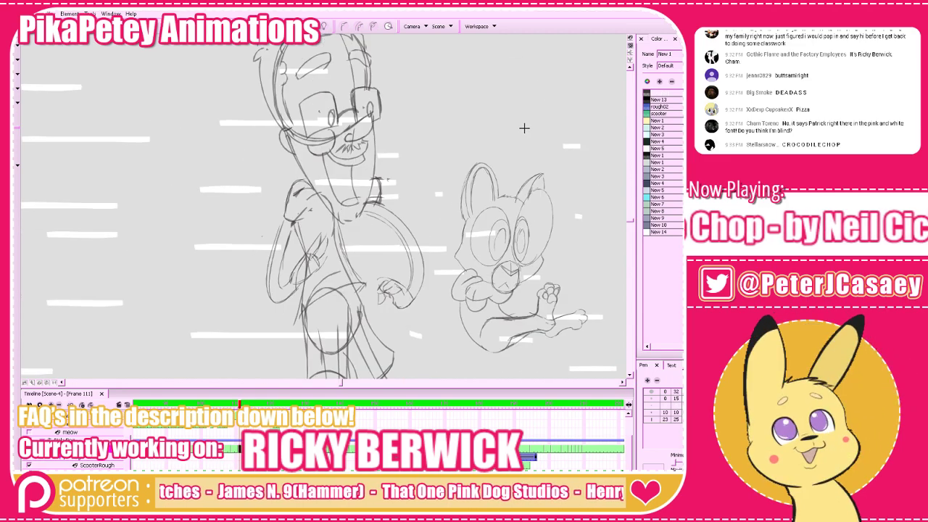
key(g)
key(g)
key(f)
key(f)
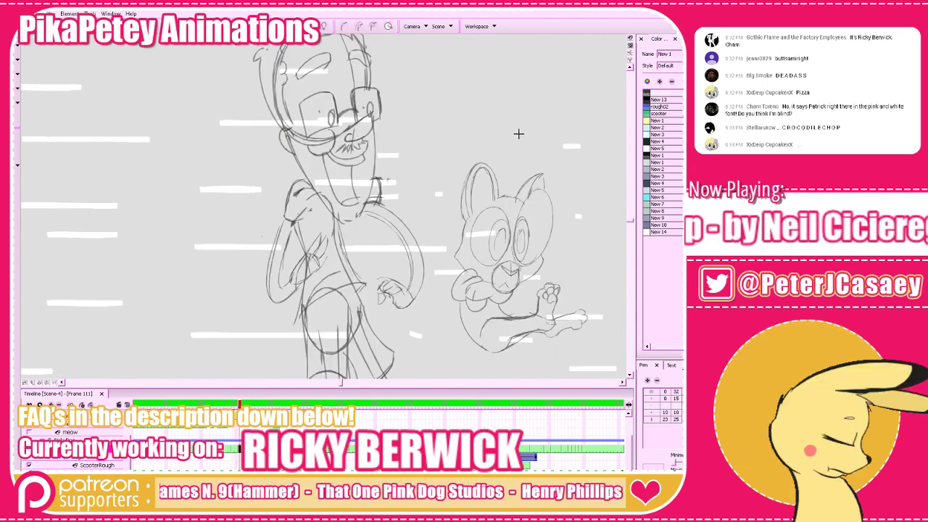
Draw the cat-side arm on frame 113 as a curve arching from beside the chin down to the hand
key(g)
key(g)
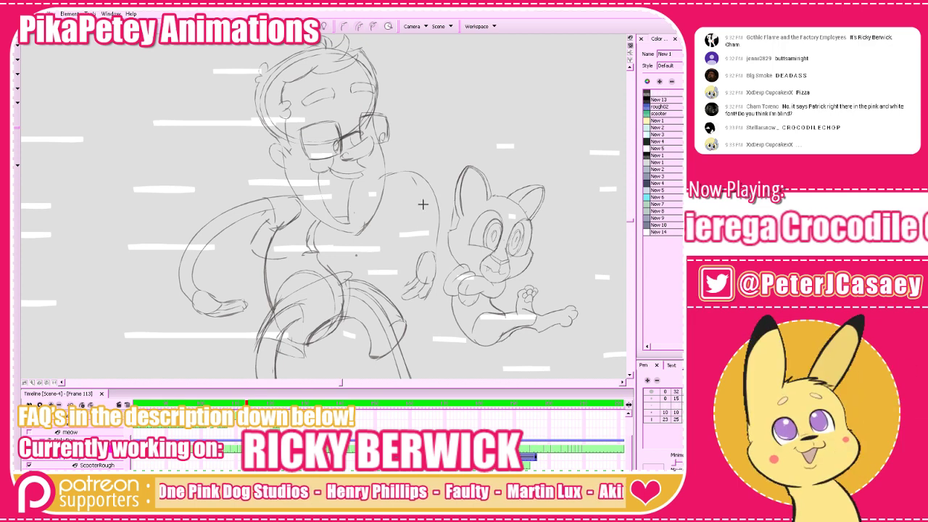
key(f)
key(f)
key(g)
key(g)
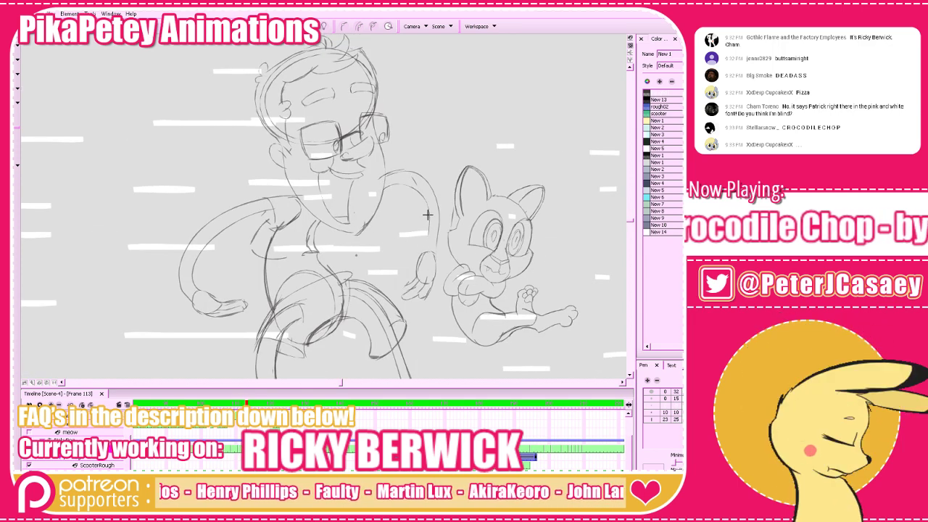
Show the whole camera frame, flip through the neighbouring key drawings and play back the scene, stopping on frame 116
key(shift+m)
key(g)
key(g)
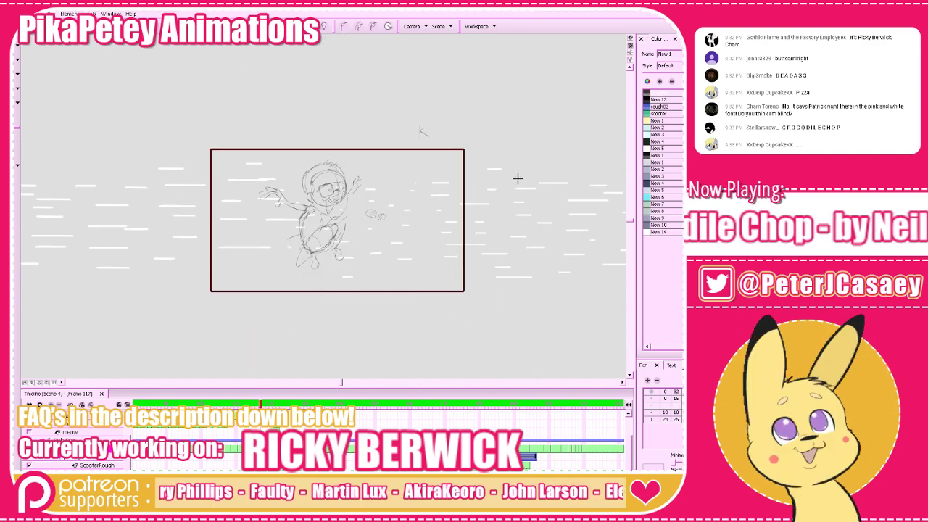
key(f)
key(f)
key(f)
key(f)
key(f)
key(f)
key(g)
key(g)
key(g)
key(g)
key(g)
key(g)
key(g)
key(g)
key(g)
key(g)
key(g)
key(g)
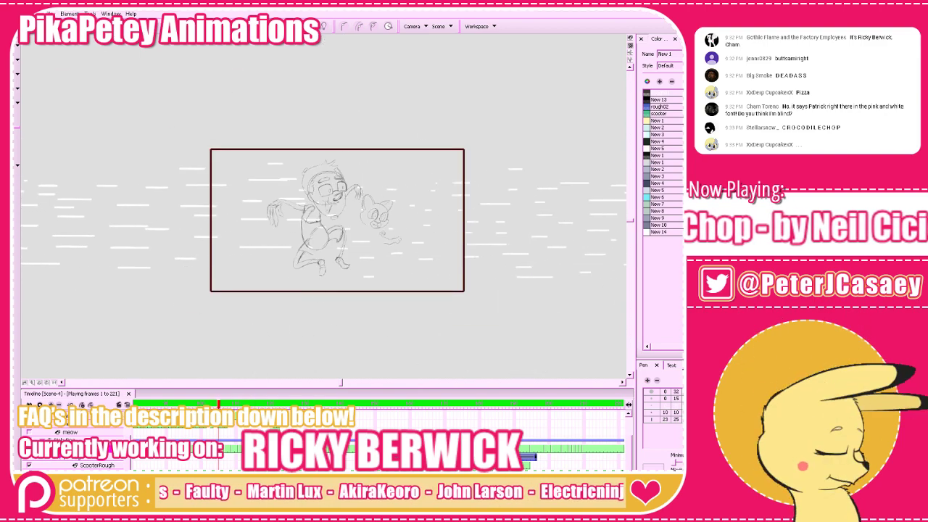
key(Return)
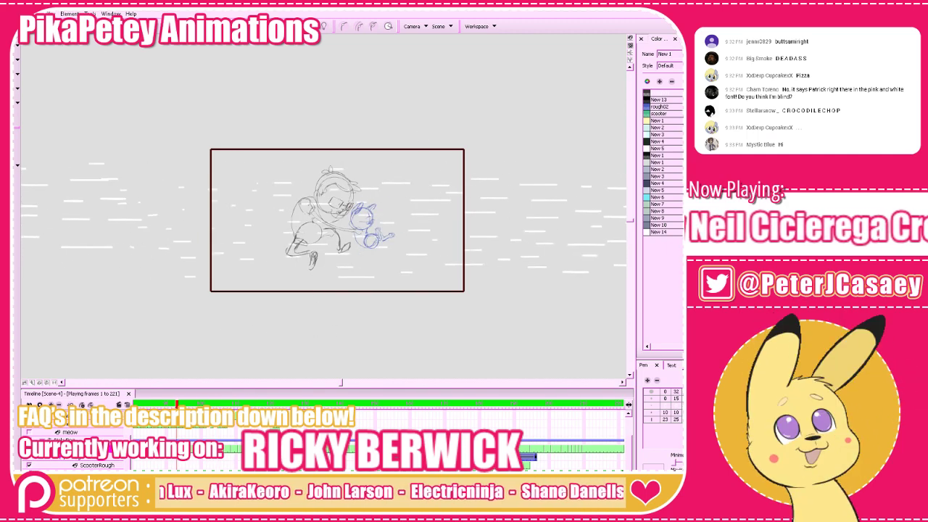
key(Return)
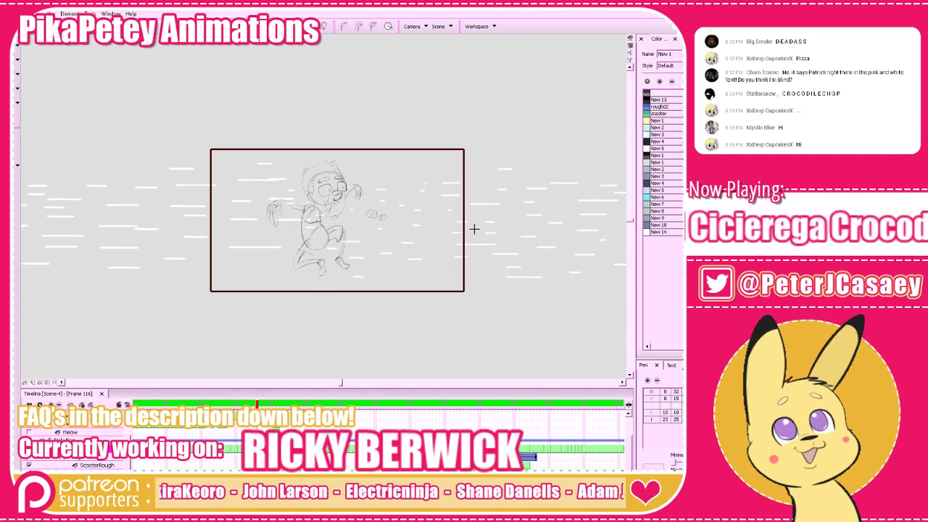
Write the note "overlap hands" above the man's outstretched hand on frame 116
drag(536, 261, 539, 302)
key(2)
key(2)
key(2)
key(2)
drag(413, 251, 409, 246)
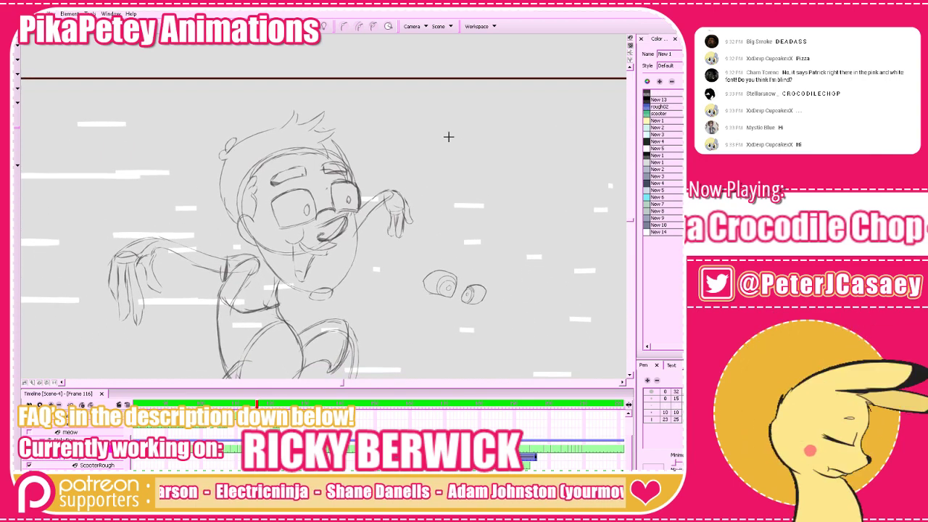
drag(361, 143, 486, 138)
mouse_move(253, 111)
mouse_down()
mouse_move(231, 105)
mouse_move(260, 108)
mouse_move(284, 97)
mouse_up()
key(ctrl+z)
key(ctrl+z)
key(ctrl+z)
drag(336, 141, 388, 161)
key(ctrl+z)
key(ctrl+z)
key(ctrl+z)
mouse_move(222, 217)
mouse_down()
mouse_move(250, 212)
mouse_move(258, 221)
mouse_move(325, 209)
mouse_up()
drag(330, 203, 332, 214)
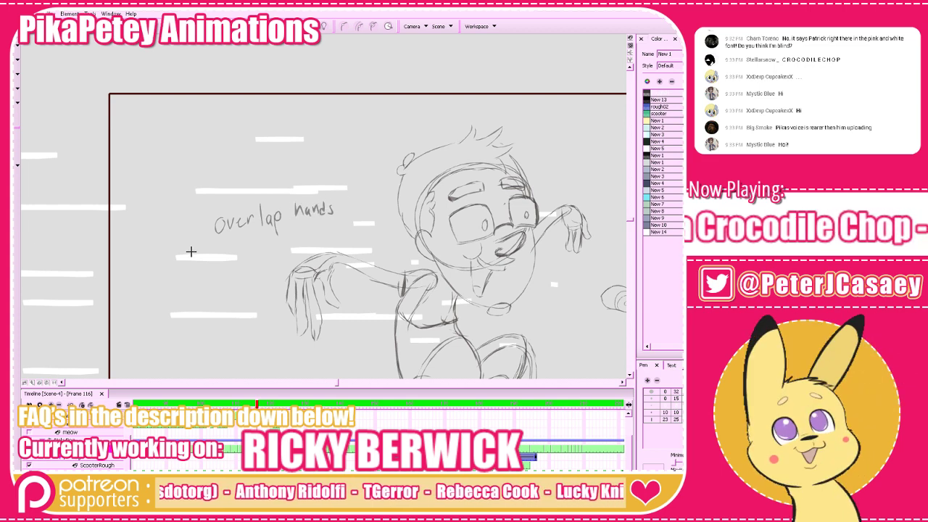
Add the words "till next frame" beneath the handwritten note
drag(190, 245, 198, 245)
mouse_move(195, 244)
mouse_down()
mouse_move(194, 255)
mouse_move(209, 256)
mouse_up()
mouse_move(213, 242)
mouse_down()
mouse_move(214, 256)
mouse_move(255, 255)
mouse_up()
drag(255, 247, 253, 255)
drag(249, 248, 272, 247)
drag(275, 251, 298, 247)
drag(298, 245, 307, 245)
Step back and forth through the poses around frame 117 and on to frame 126 to review the arm motion
drag(497, 255, 288, 239)
key(1)
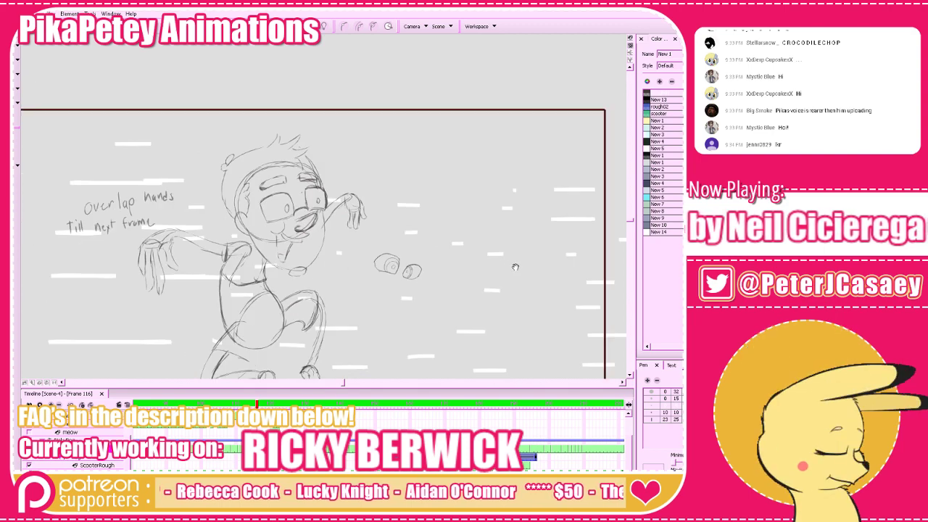
key(2)
drag(525, 272, 490, 263)
key(period)
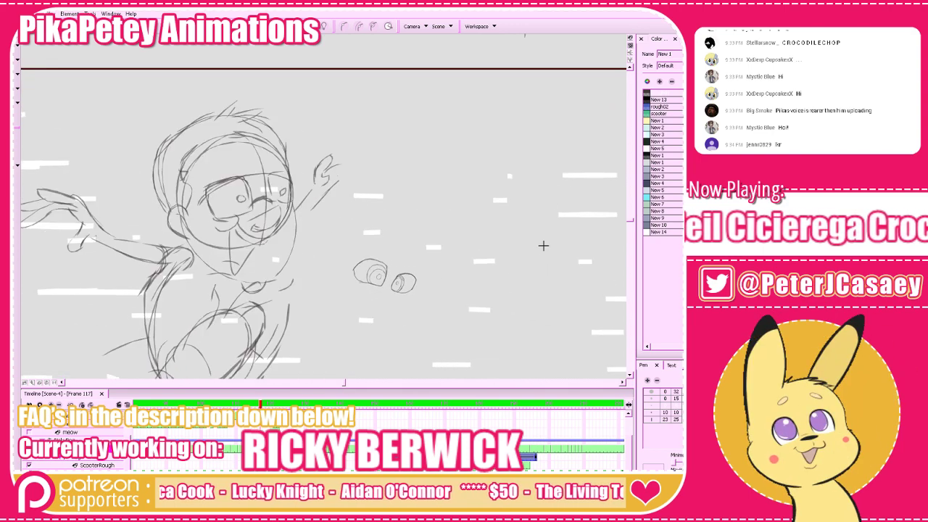
key(g)
key(comma)
key(comma)
key(comma)
key(comma)
key(comma)
key(comma)
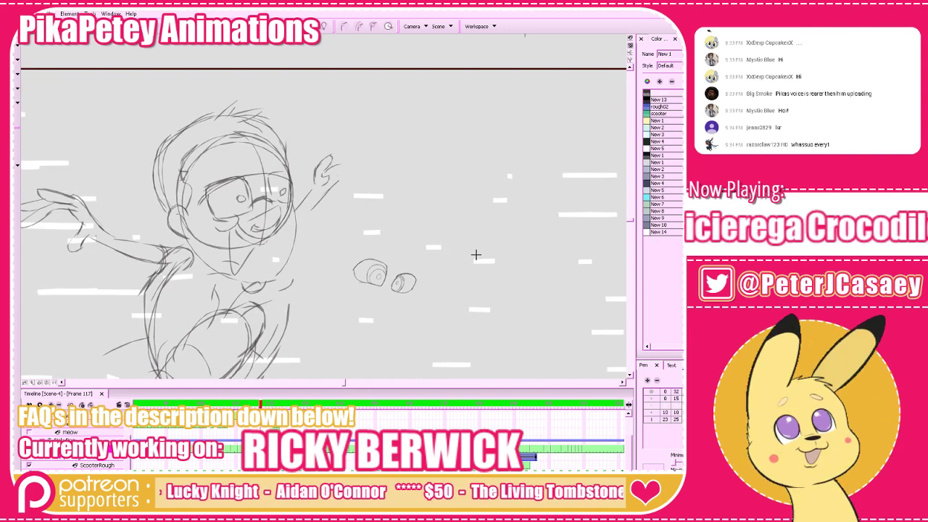
key(period)
key(period)
key(period)
key(period)
key(period)
key(period)
key(period)
key(period)
key(period)
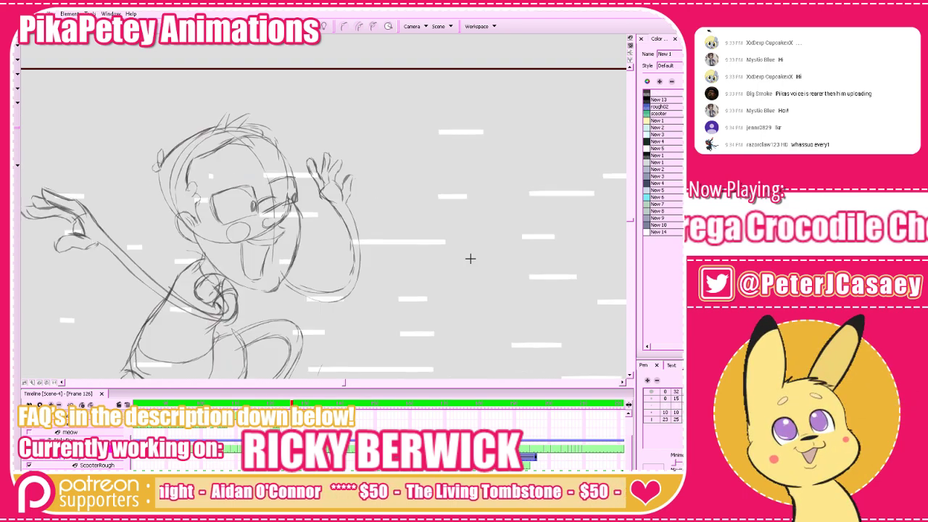
Flip between frames 126 and 128 to compare the raised-arms pose with the pose holding the cat
key(g)
key(f)
key(f)
key(g)
key(g)
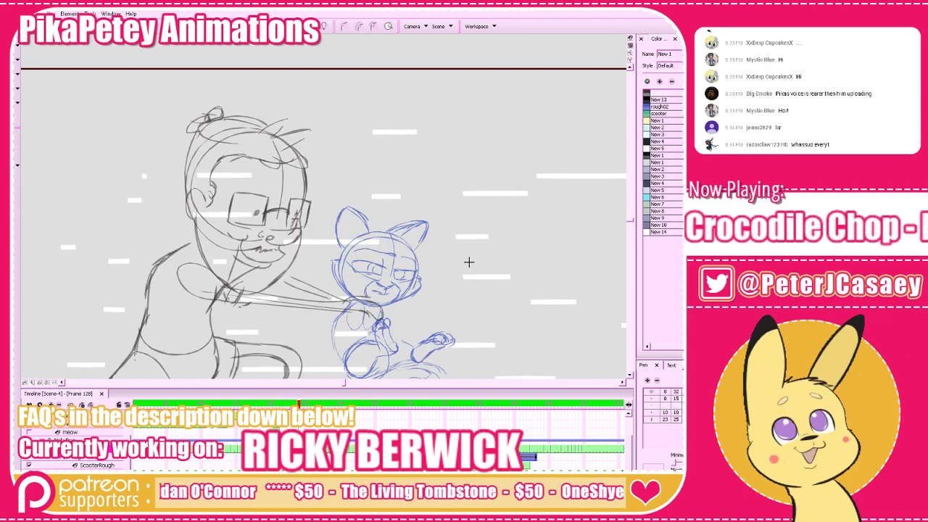
key(period)
key(period)
key(period)
key(period)
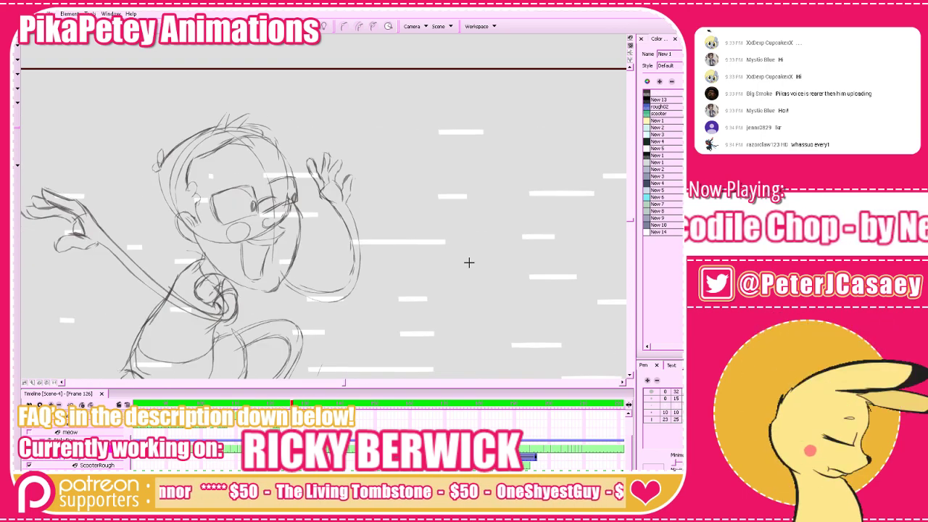
key(f)
key(g)
key(f)
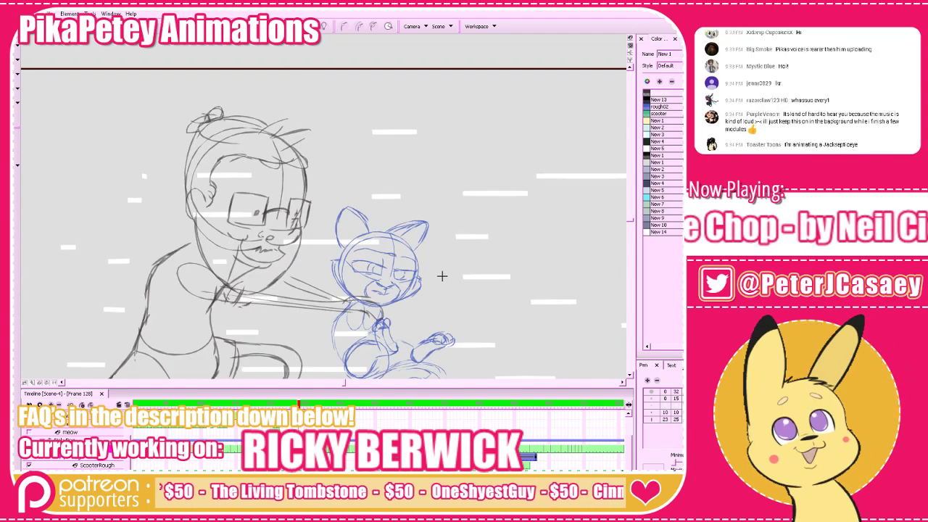
Fit the full pose on frame 128 in view and enlarge the timeline to show more layers
drag(428, 306, 485, 257)
scroll(485, 258, down, 3)
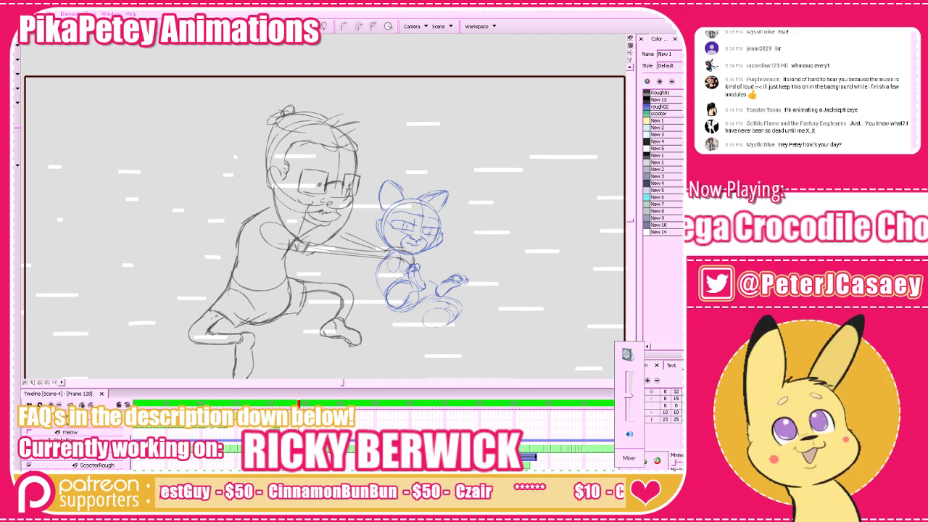
drag(463, 387, 466, 433)
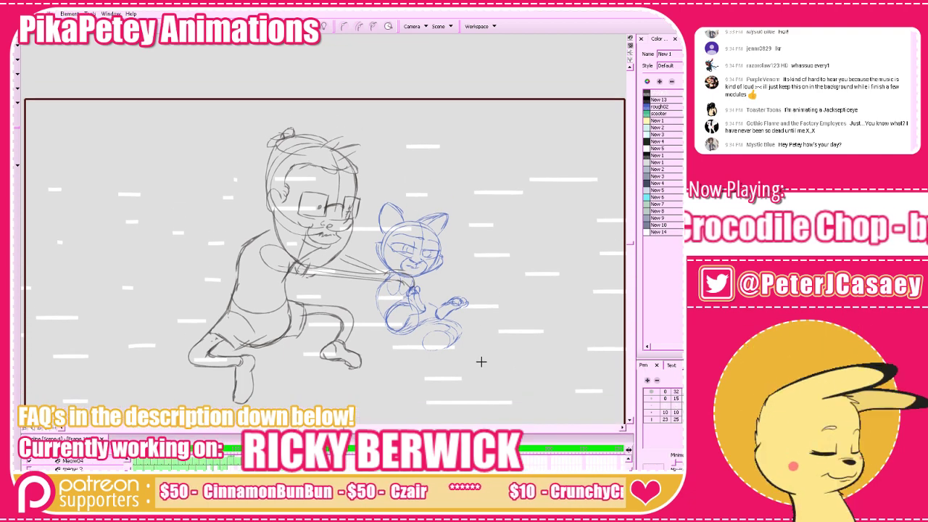
mouse_move(497, 338)
mouse_down()
mouse_move(484, 344)
mouse_move(495, 327)
mouse_up()
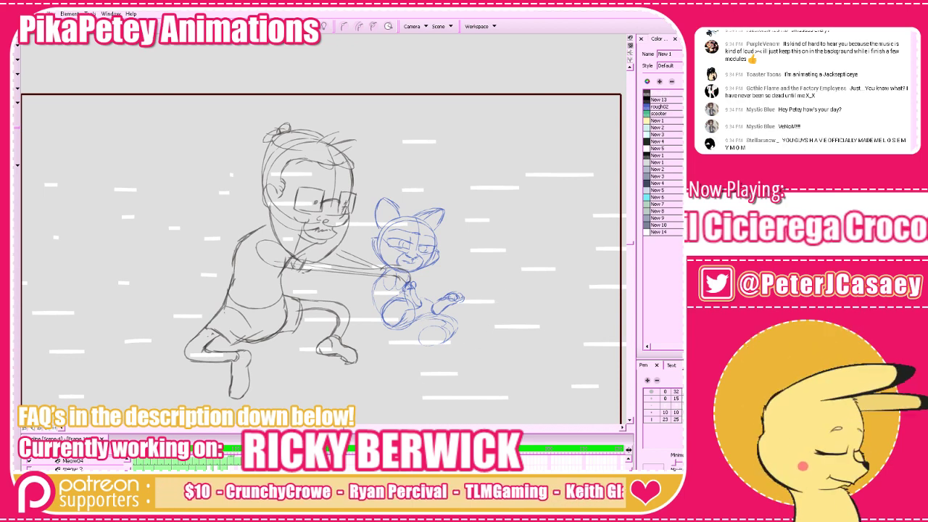
drag(317, 431, 331, 352)
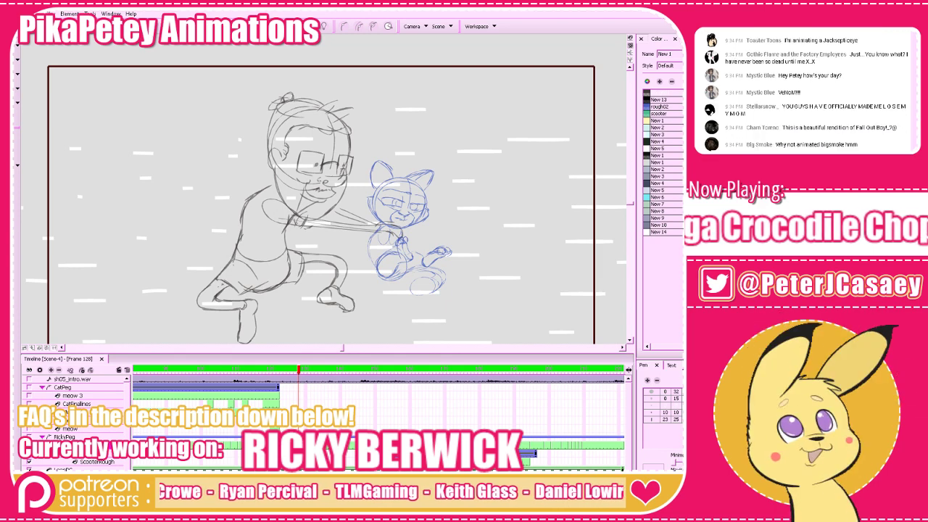
Step through the frames just after frame 128 and return to it
key(period)
key(period)
key(period)
key(comma)
key(comma)
key(comma)
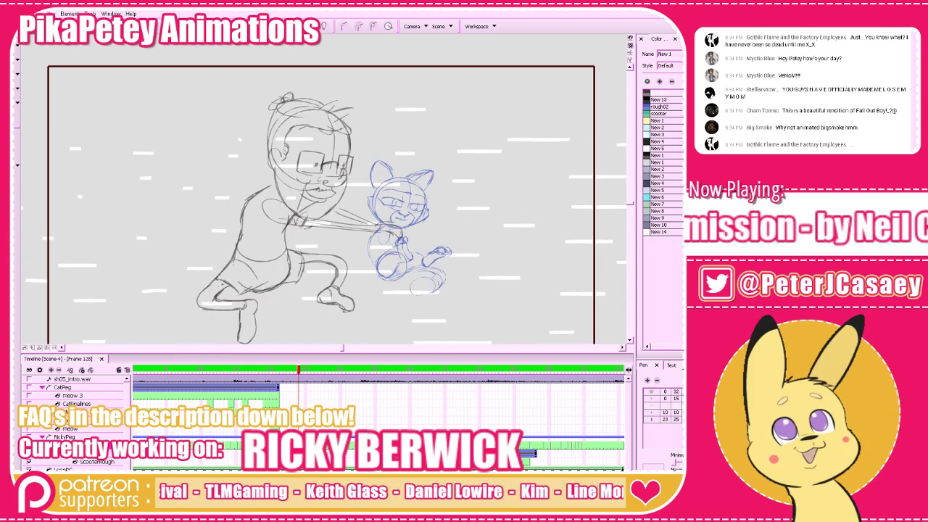
Clear the held pose from frame 130 to leave a blank drawing, with the previous pose shown as onion skin
key(period)
key(period)
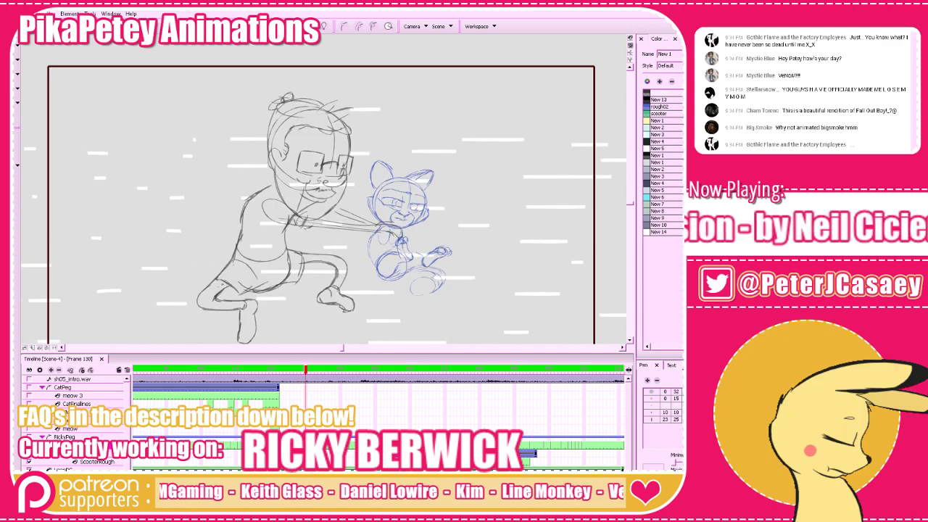
key(Delete)
key(ctrl+z)
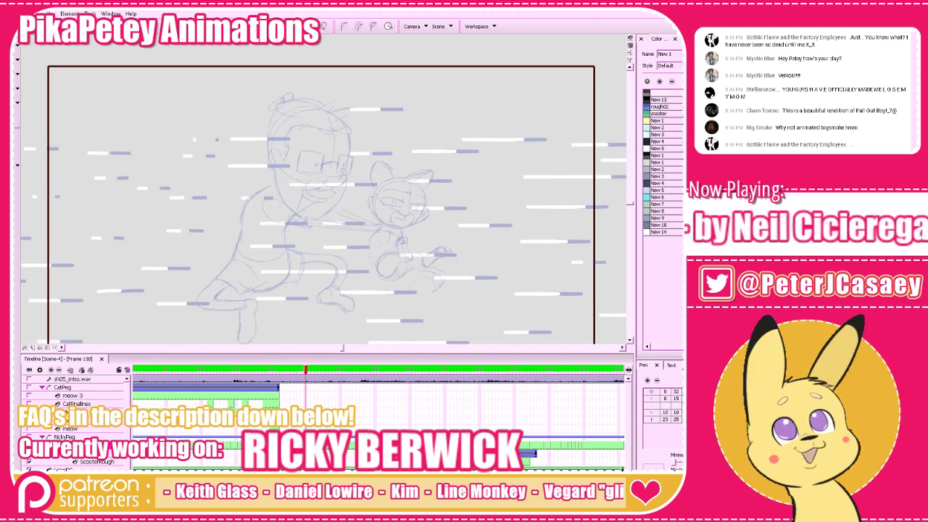
Set up frame 130 in the Drawing view without a grid, show previous and next poses as onion skin, and save the scene
click(630, 40)
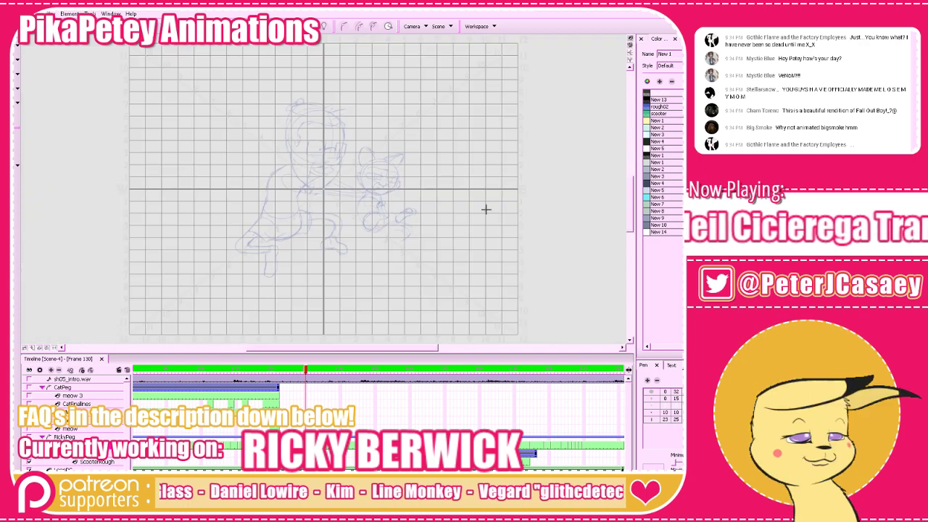
click(269, 27)
click(314, 27)
click(330, 57)
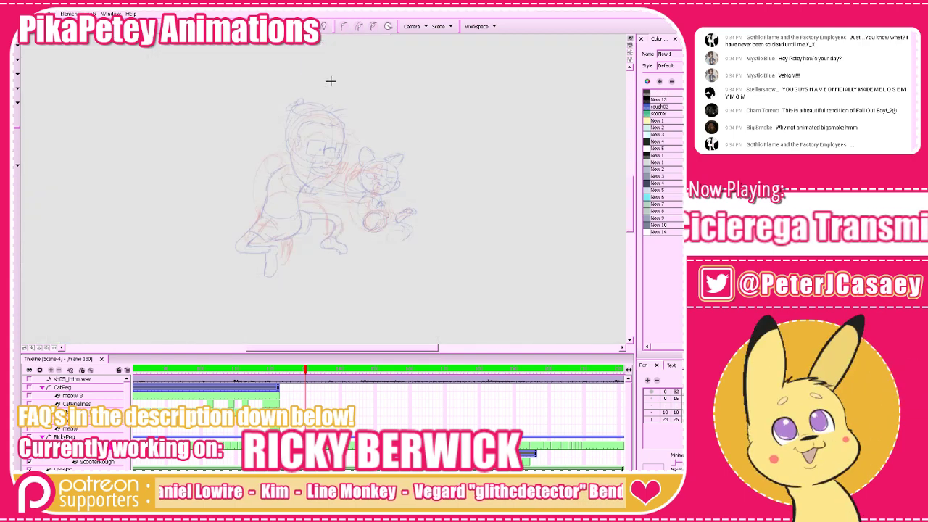
drag(410, 356, 408, 407)
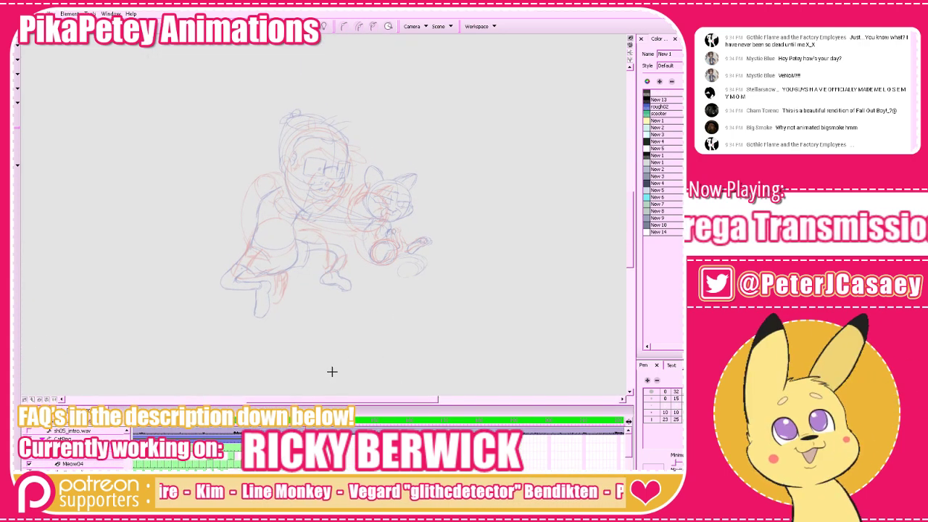
key(ctrl+s)
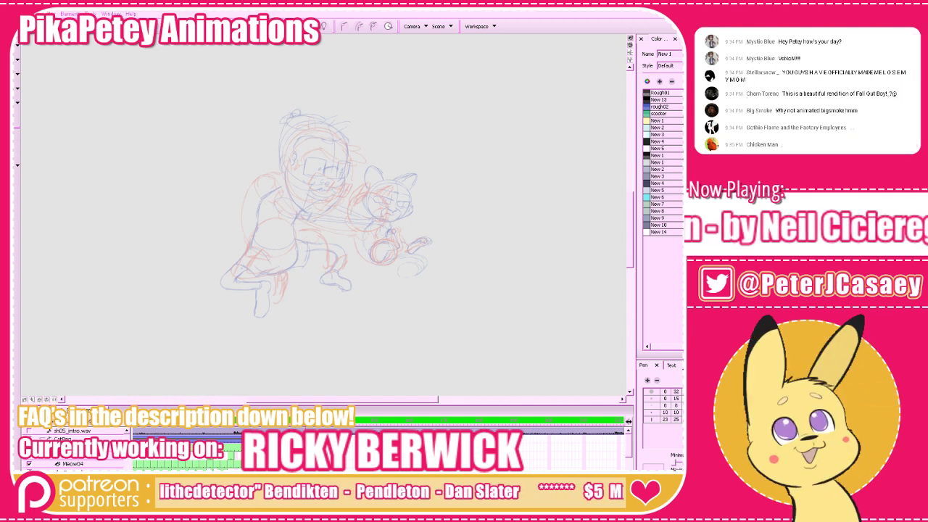
click(632, 479)
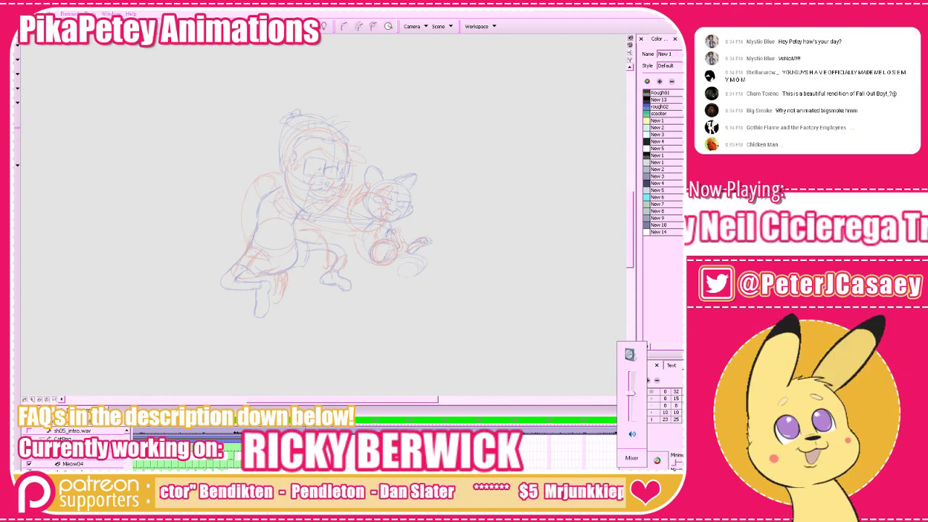
click(631, 479)
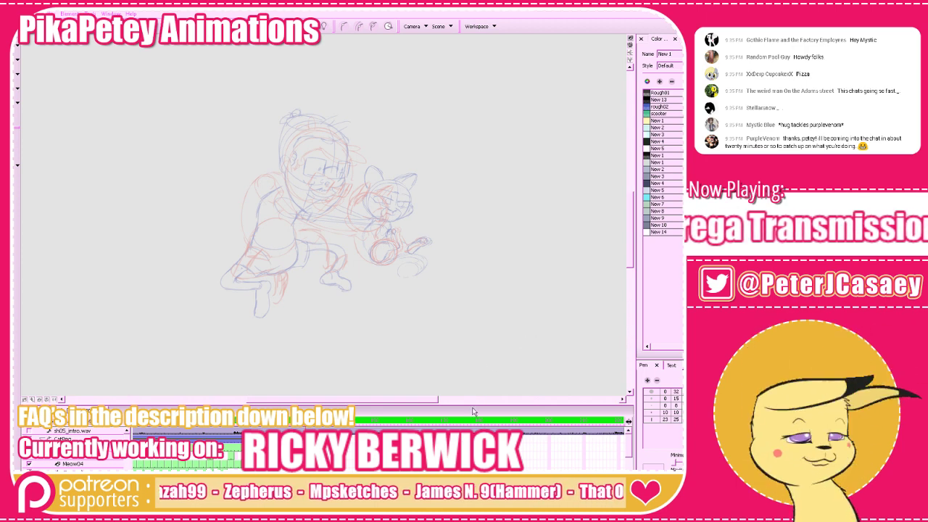
Sketch the man's head on frame 130 as a circle with a pointed jaw below it, using an enlarged drawing area
drag(473, 412, 473, 439)
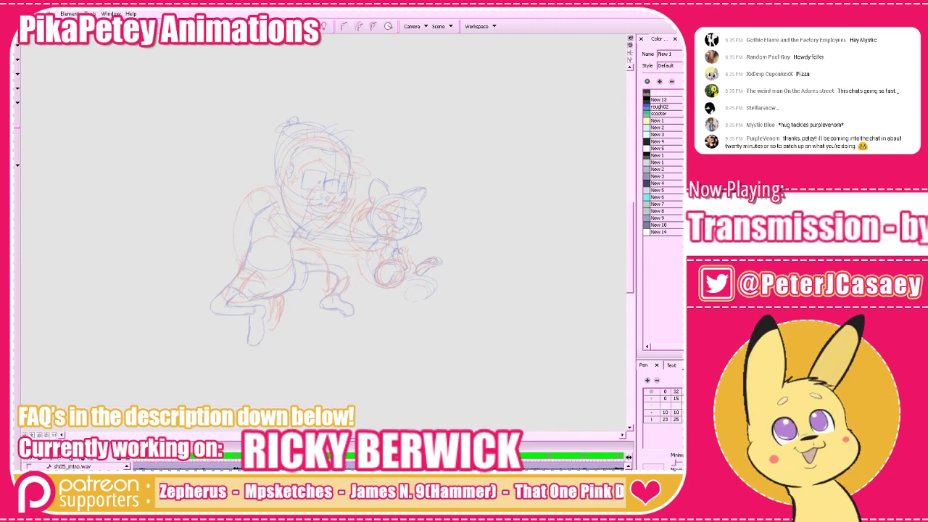
mouse_move(457, 293)
mouse_down()
mouse_move(461, 320)
mouse_move(493, 319)
mouse_up()
scroll(464, 319, up, 2)
scroll(479, 319, down, 1)
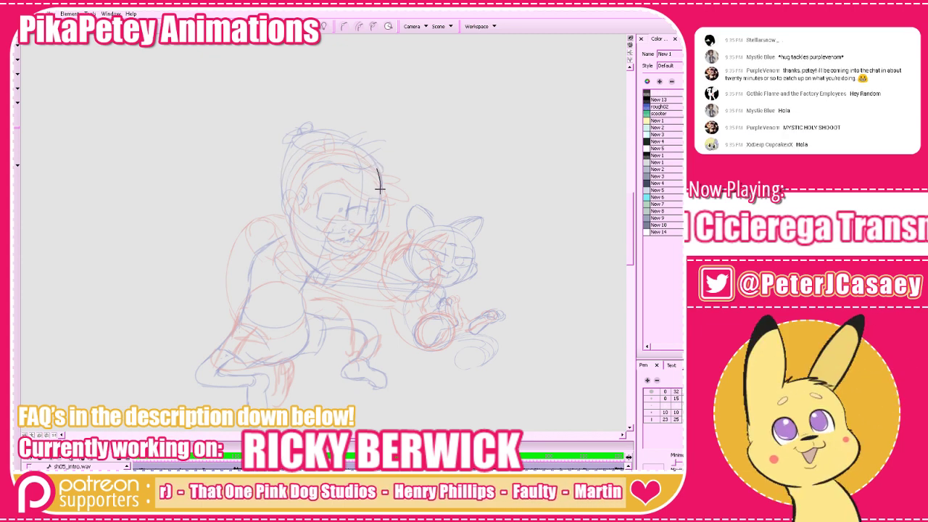
mouse_move(378, 174)
mouse_down()
mouse_move(310, 227)
mouse_move(285, 176)
mouse_move(355, 146)
mouse_move(374, 206)
mouse_move(299, 222)
mouse_move(310, 145)
mouse_move(376, 198)
mouse_move(376, 172)
mouse_up()
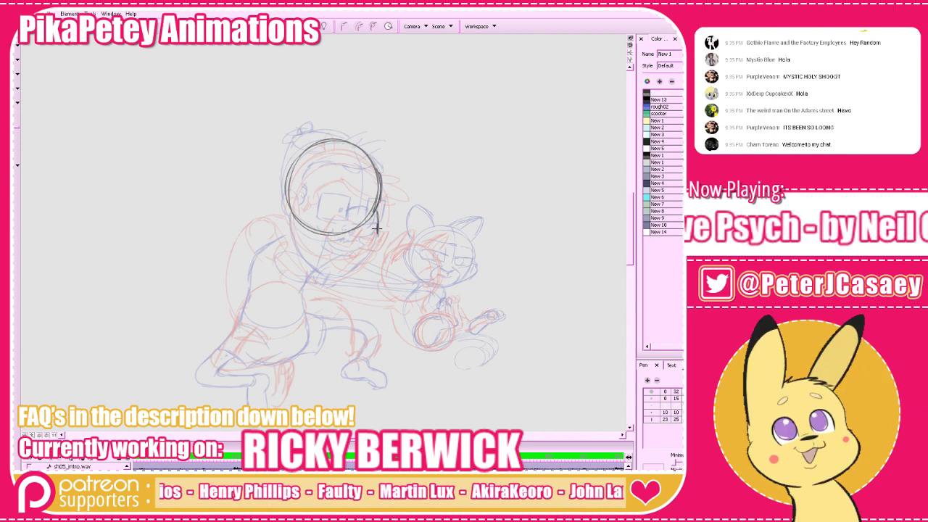
mouse_move(377, 216)
mouse_down()
mouse_move(367, 254)
mouse_move(332, 277)
mouse_move(291, 244)
mouse_up()
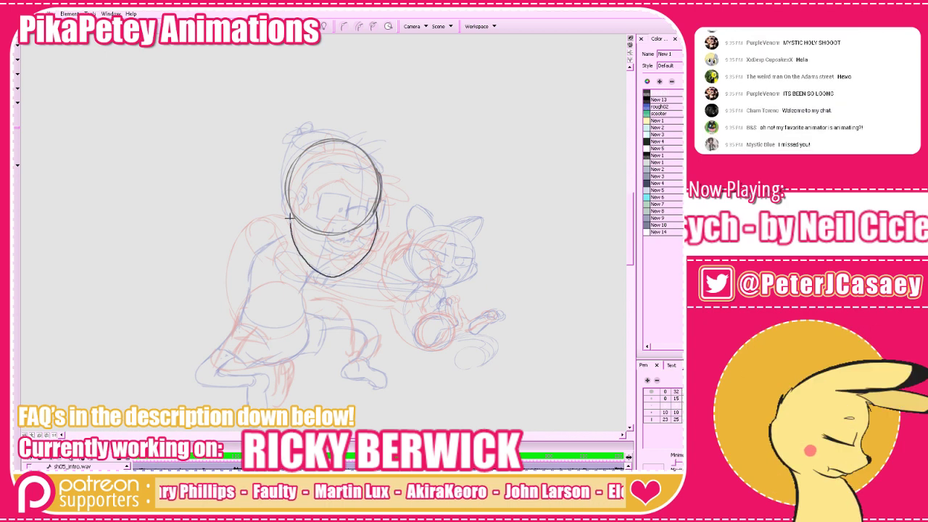
drag(426, 225, 430, 256)
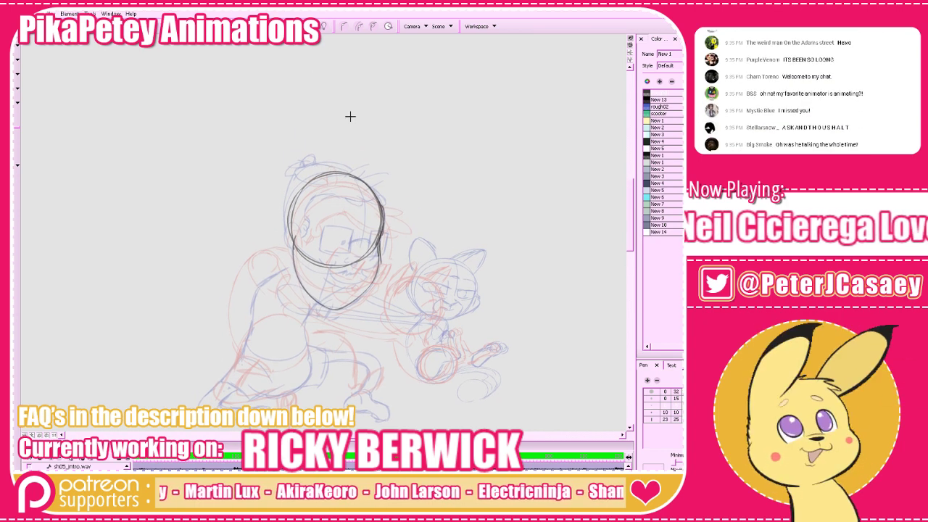
Hide the onion skin and flip between frames 128 and 130 to compare the new head construction with the previous pose
click(324, 27)
click(324, 27)
click(324, 27)
key(comma)
key(period)
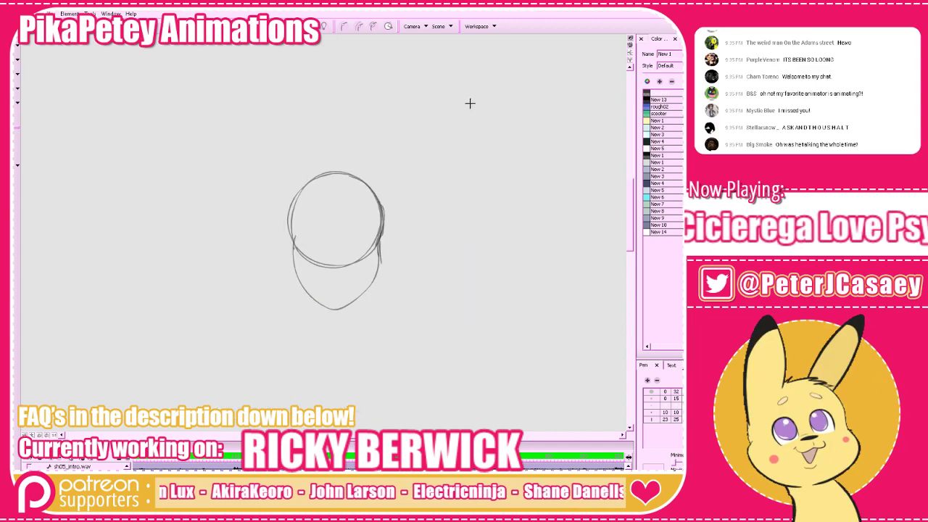
key(comma)
key(period)
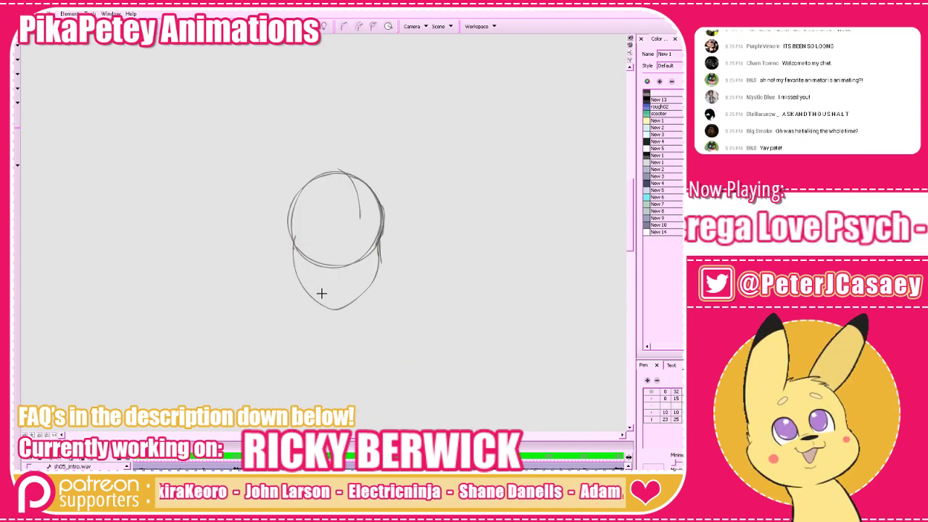
Select the head circle and flatten it slightly by lowering its upper edge
drag(213, 86, 442, 169)
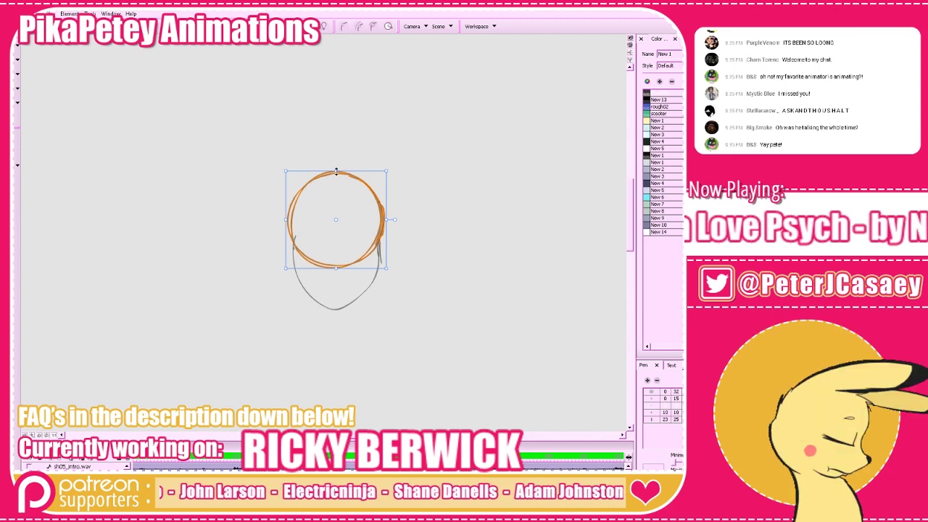
drag(336, 172, 345, 171)
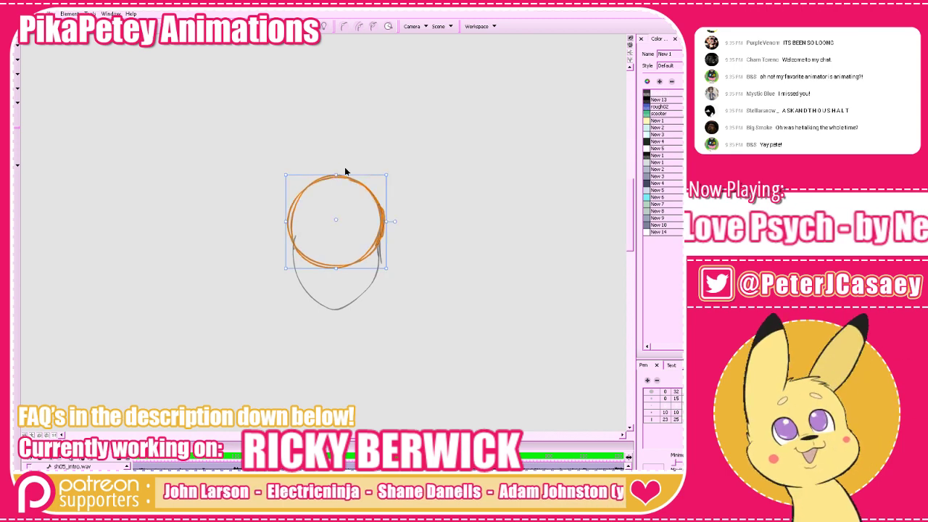
click(404, 168)
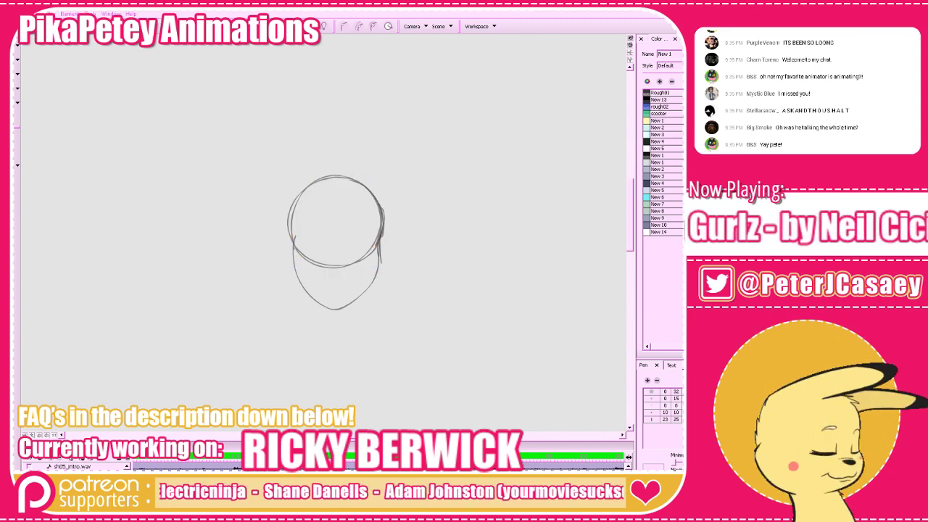
drag(441, 253, 444, 244)
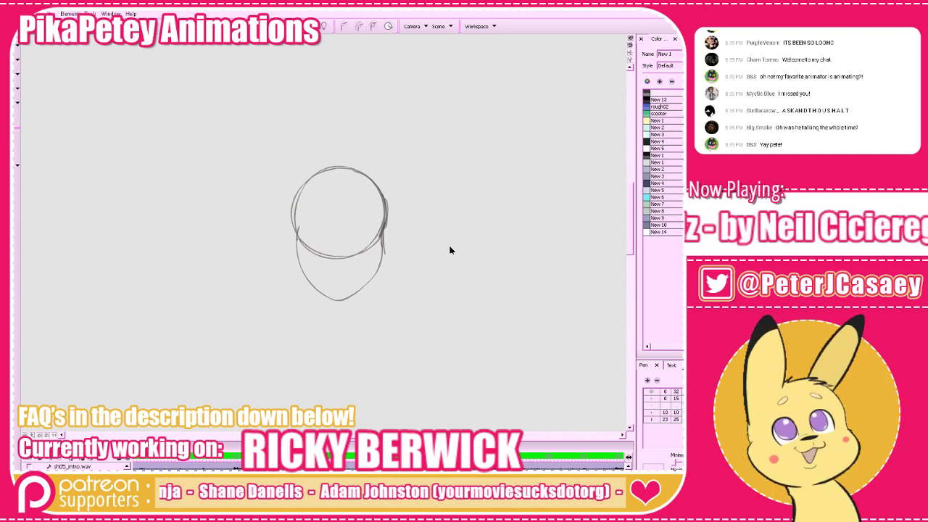
Draw the face's centre line curving down through the head circle to the chin, redoing strokes that do not fit
key(comma)
key(period)
drag(378, 237, 374, 259)
key(ctrl+z)
key(comma)
key(period)
drag(352, 179, 349, 286)
key(ctrl+z)
drag(354, 267, 346, 296)
key(ctrl+z)
drag(360, 250, 338, 306)
Compare the head with the previous pose, then slightly transform the whole head sketch and show the onion skin again
key(comma)
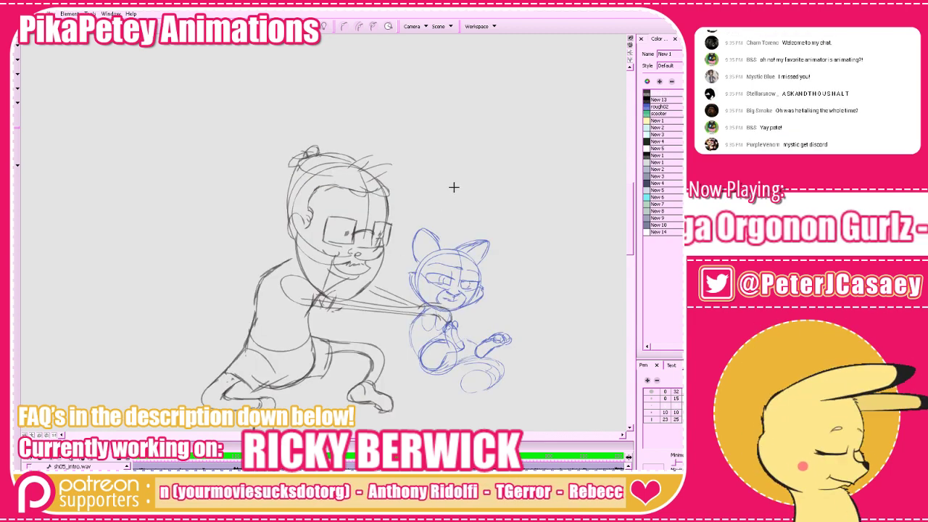
key(period)
key(comma)
key(period)
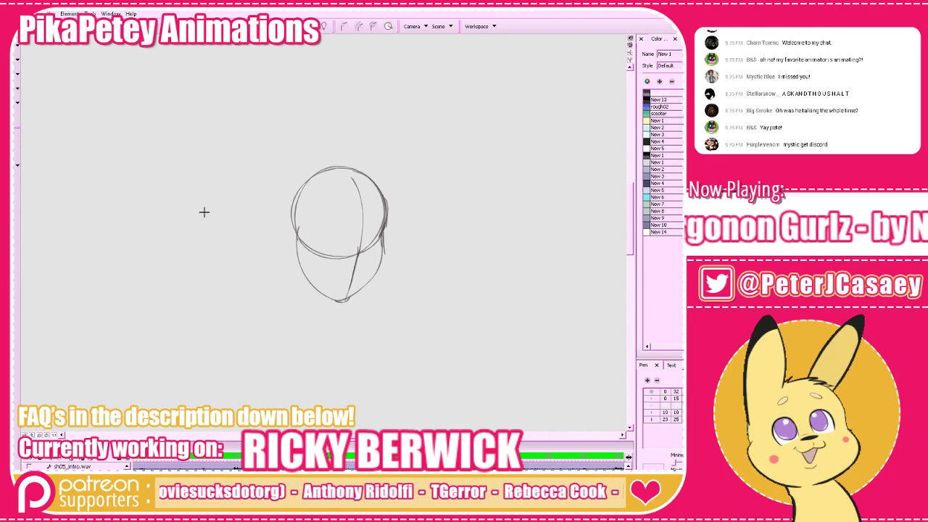
key(ctrl+a)
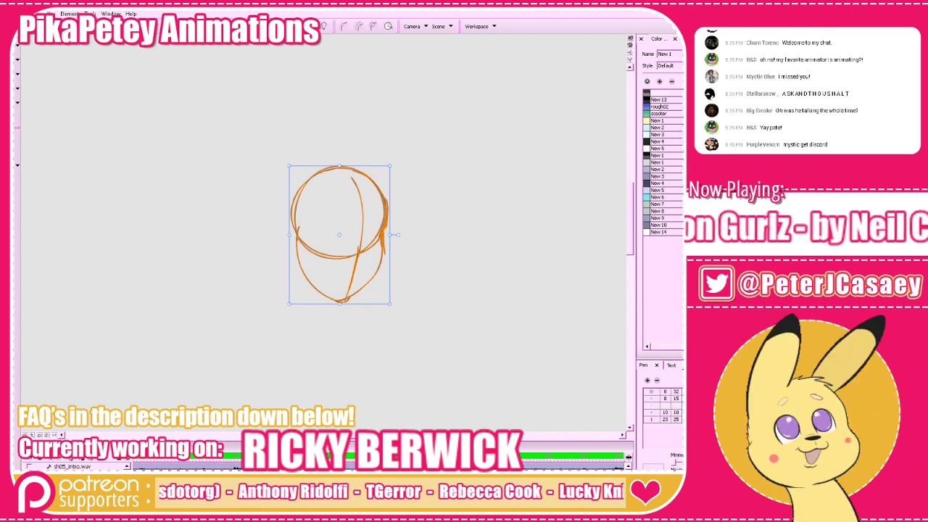
key(alt+o)
drag(389, 166, 386, 186)
click(417, 171)
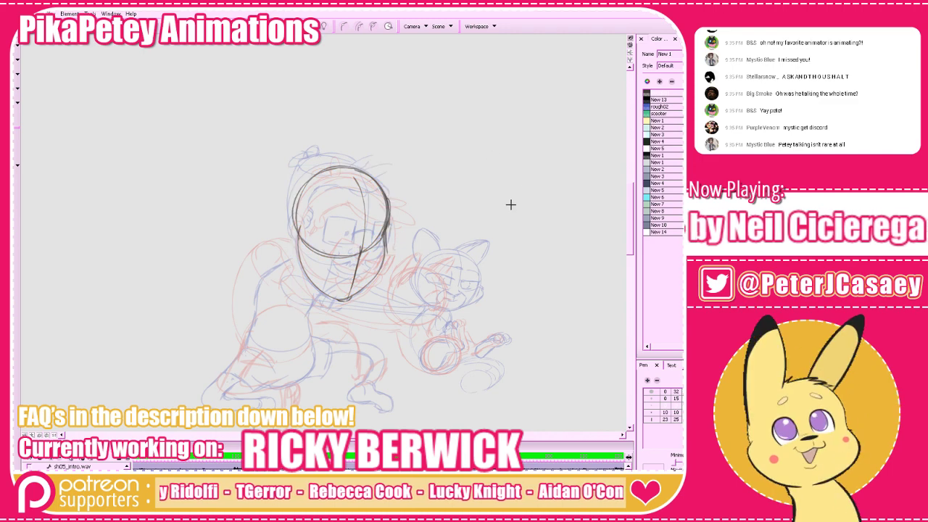
Draw the curve of the man's back from beneath the head down to the waist
key(g)
key(f)
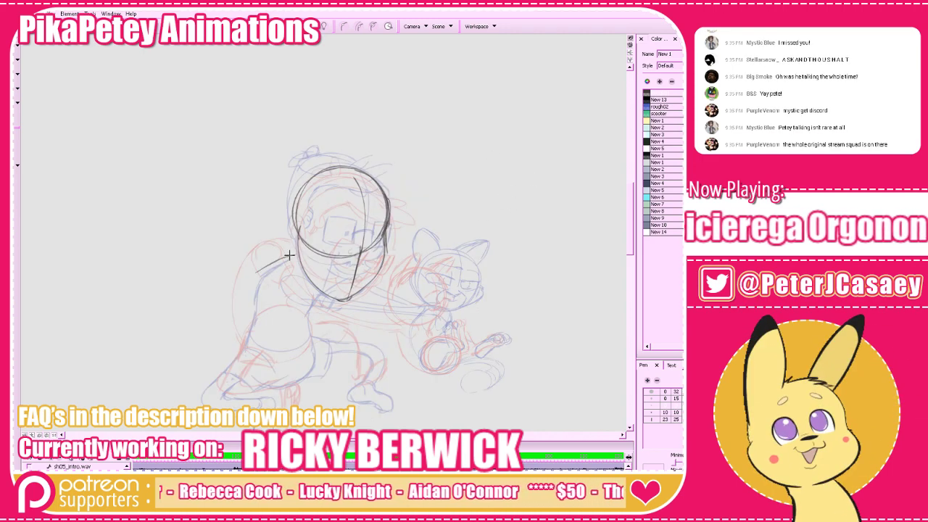
drag(292, 256, 253, 281)
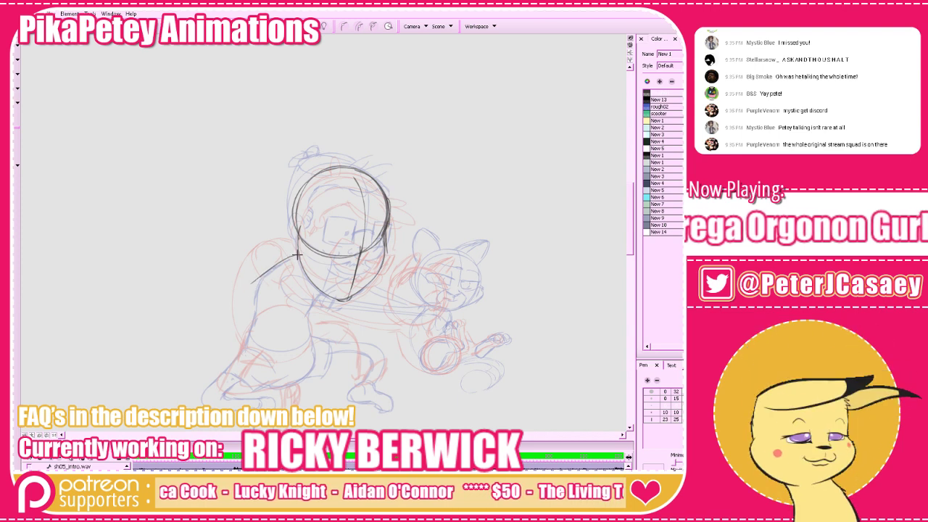
key(ctrl+z)
mouse_move(294, 256)
mouse_down()
mouse_move(258, 279)
mouse_move(250, 335)
mouse_up()
Sketch the rounded hips with a curved waistline, add the short belly line in front, and reinforce the back
mouse_move(254, 290)
mouse_down()
mouse_move(242, 339)
mouse_move(269, 384)
mouse_move(312, 348)
mouse_move(294, 385)
mouse_move(241, 356)
mouse_move(259, 338)
mouse_move(255, 323)
mouse_move(306, 343)
mouse_up()
key(ctrl+z)
key(ctrl+z)
mouse_move(247, 334)
mouse_down()
mouse_move(312, 344)
mouse_move(333, 290)
mouse_up()
key(ctrl+z)
drag(306, 335, 305, 302)
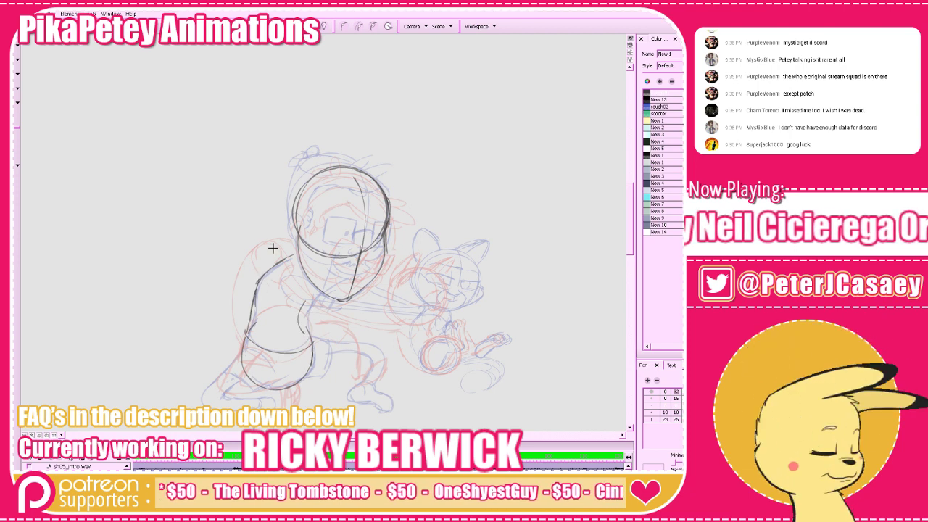
drag(259, 279, 251, 333)
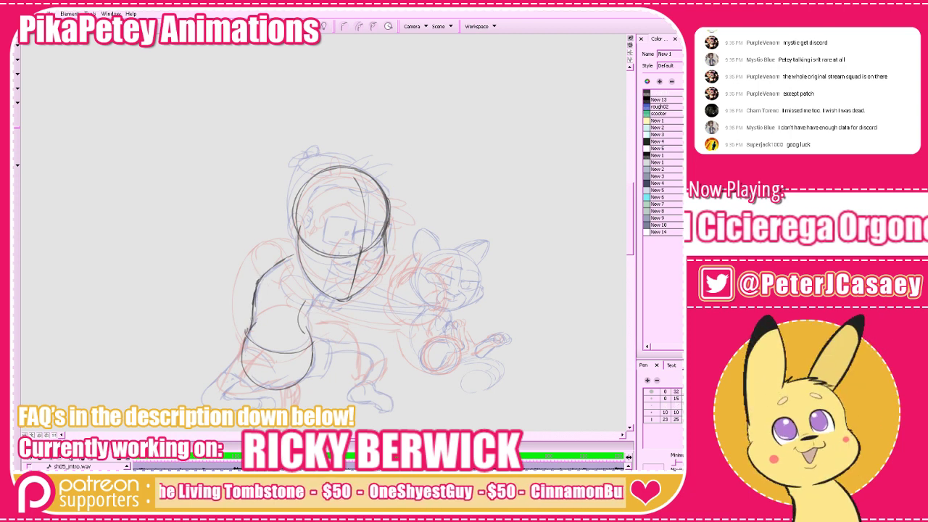
Hide the onion skin, check the neighbouring pose, and sketch a shoulder line where the torso meets the jaw
key(alt+o)
key(period)
key(comma)
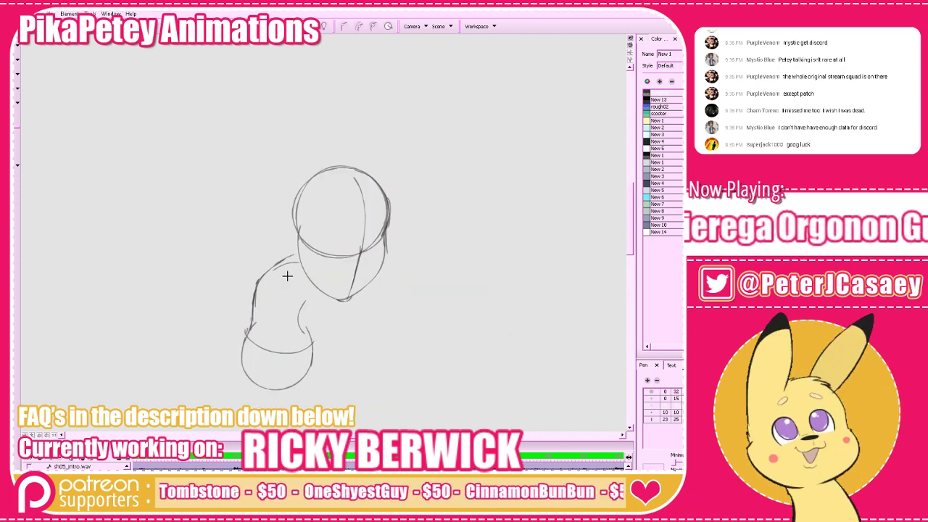
drag(288, 260, 307, 278)
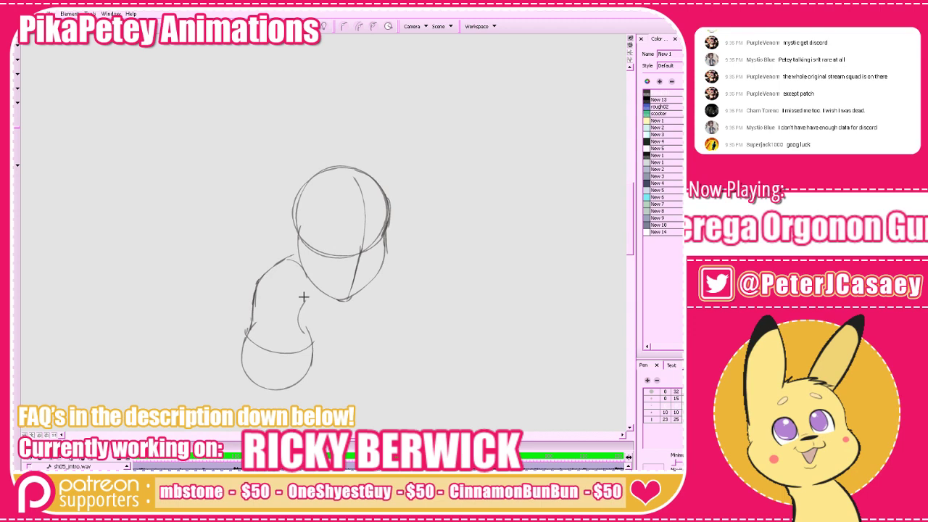
Return to the Camera view and refine the torso with a curved chest line and firmer back and belly contours
click(628, 47)
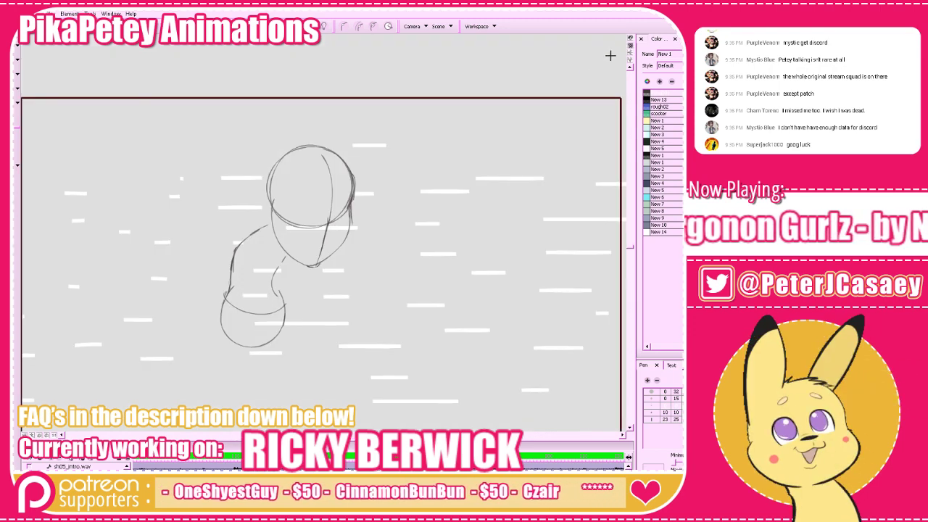
drag(428, 225, 453, 213)
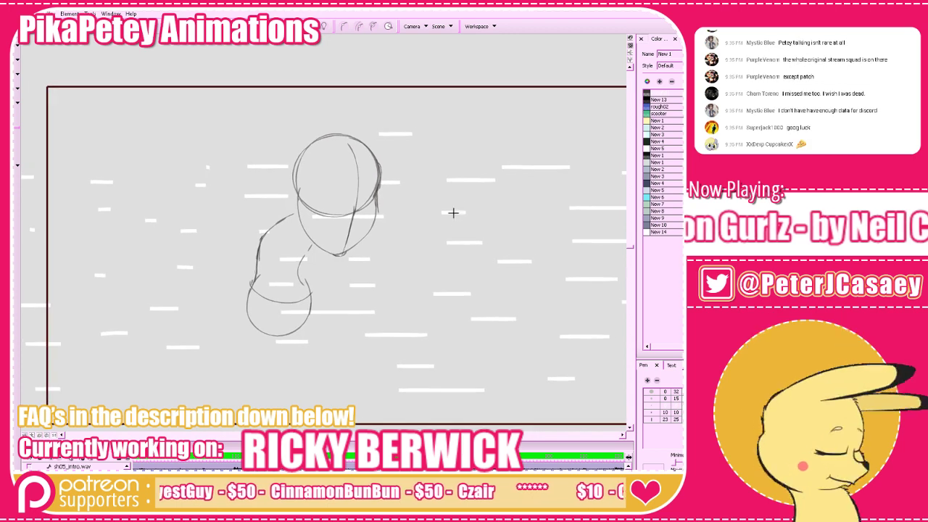
key(period)
key(comma)
mouse_move(297, 258)
mouse_down()
mouse_move(262, 239)
mouse_move(306, 255)
mouse_move(282, 257)
mouse_move(260, 232)
mouse_move(297, 260)
mouse_move(271, 250)
mouse_move(267, 239)
mouse_move(288, 258)
mouse_move(271, 199)
mouse_move(258, 264)
mouse_up()
key(ctrl+z)
key(ctrl+z)
drag(265, 232, 256, 280)
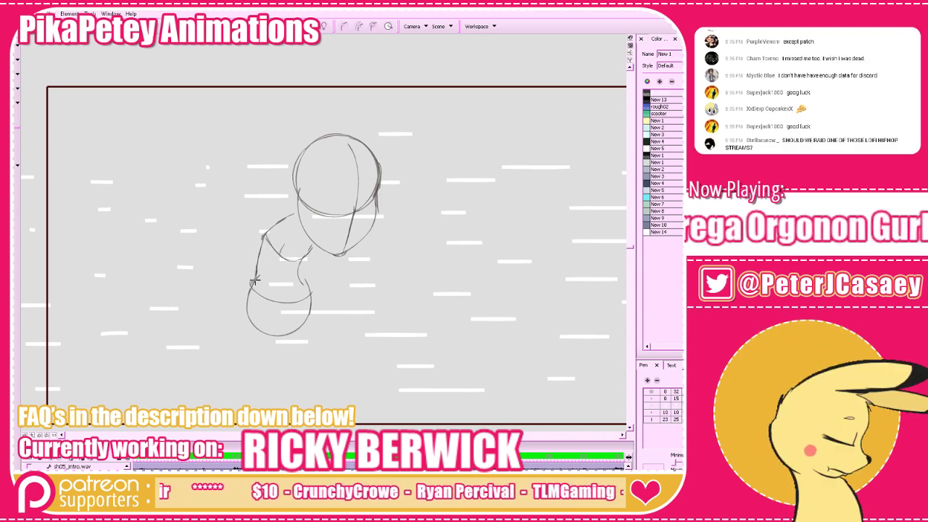
drag(305, 257, 303, 305)
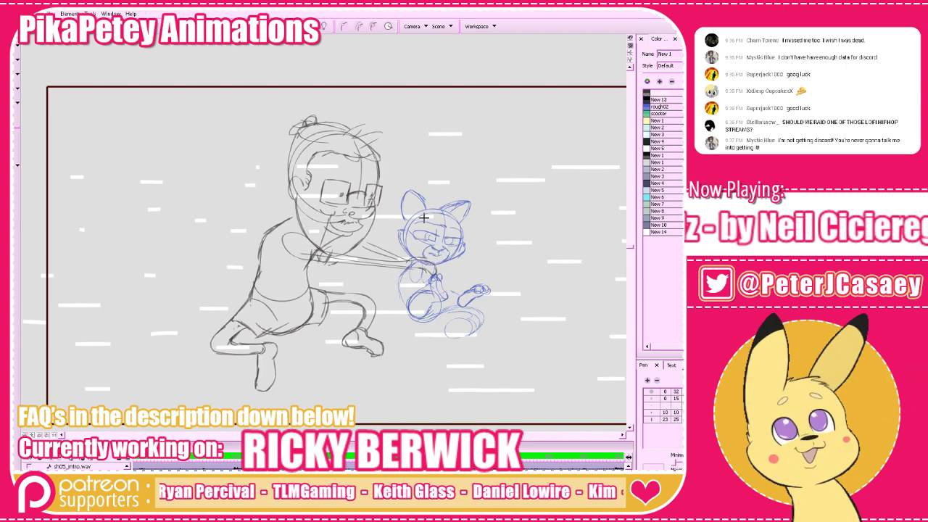
Flip between frame 130 and its neighbouring poses to compare the torso construction
key(period)
key(period)
key(comma)
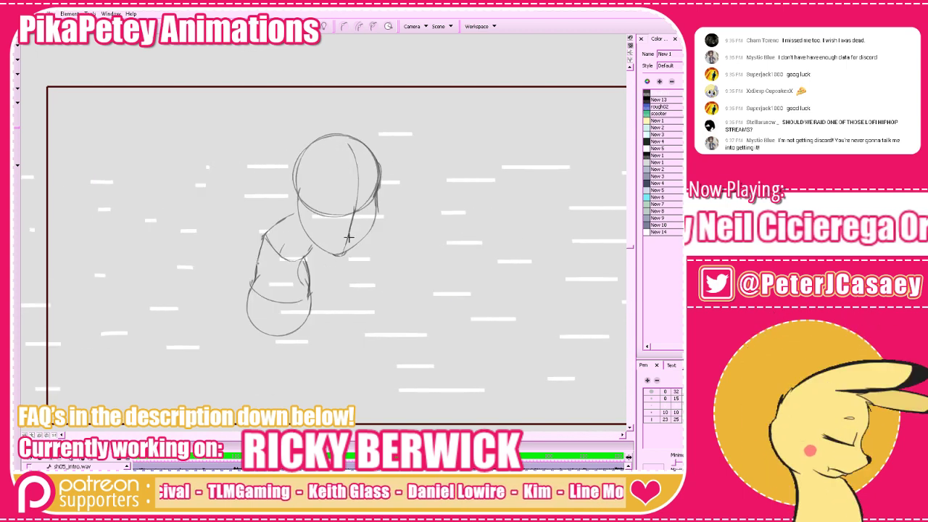
key(period)
key(comma)
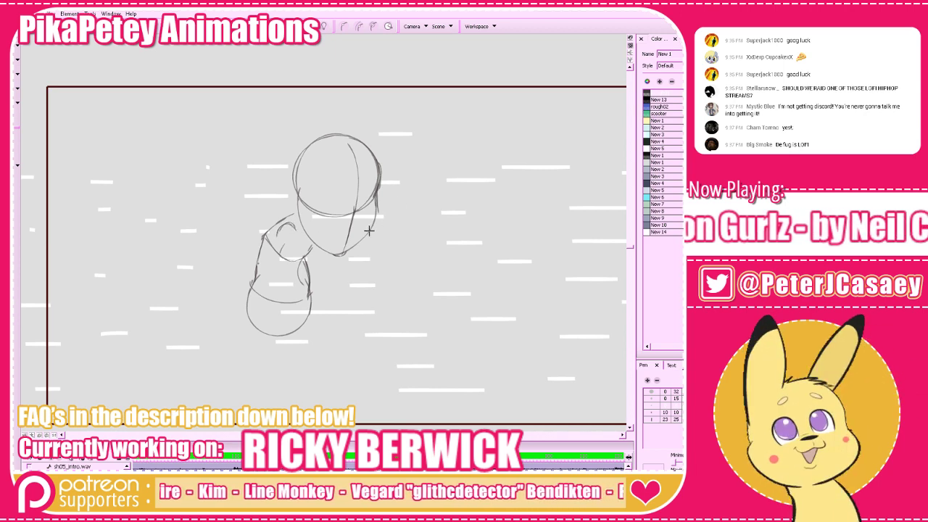
Compare the pose with the neighbouring drawing and sketch a short neck crease beneath the man's chin
key(period)
key(comma)
key(period)
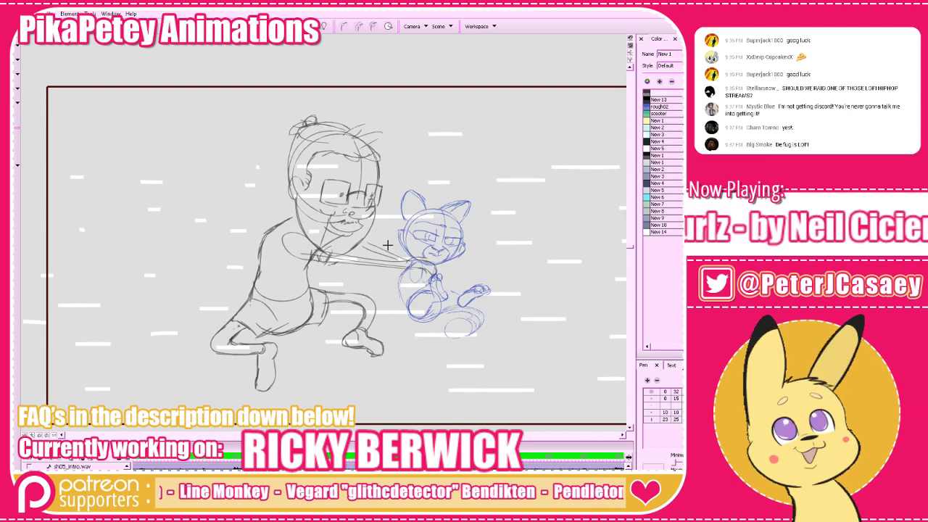
key(comma)
key(period)
key(comma)
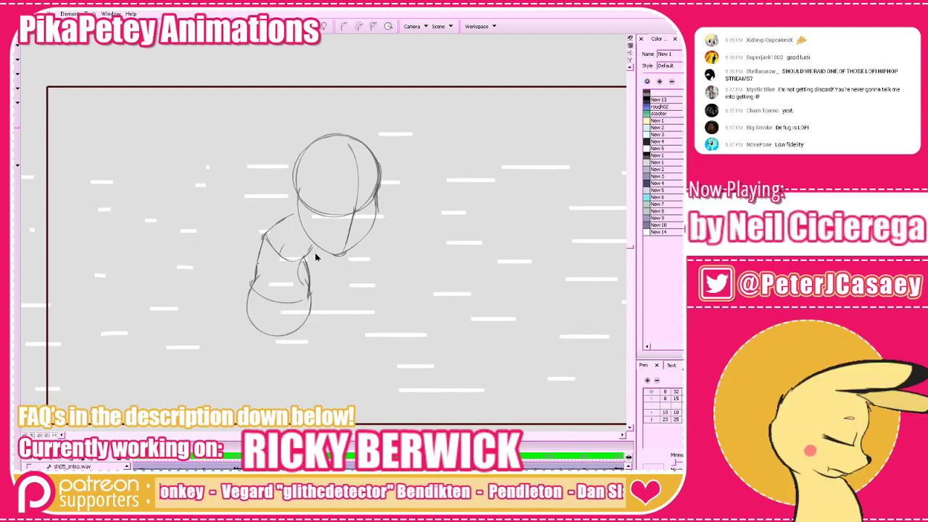
drag(305, 266, 321, 253)
key(period)
key(comma)
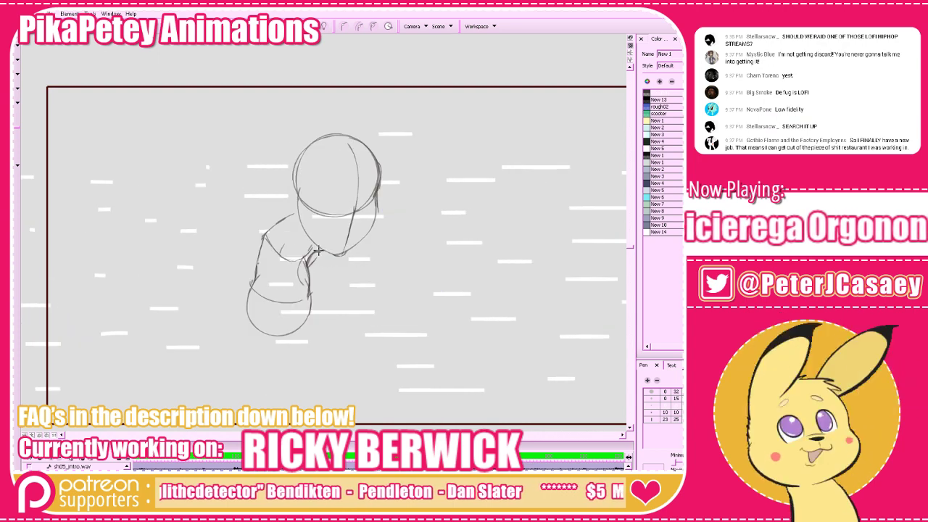
Sketch the rounded near shoulder of the man below the jaw and check it against the neighbouring pose
mouse_move(289, 256)
mouse_down()
mouse_move(293, 237)
mouse_move(290, 251)
mouse_move(309, 266)
mouse_move(312, 244)
mouse_move(319, 251)
mouse_move(299, 235)
mouse_move(317, 251)
mouse_up()
key(comma)
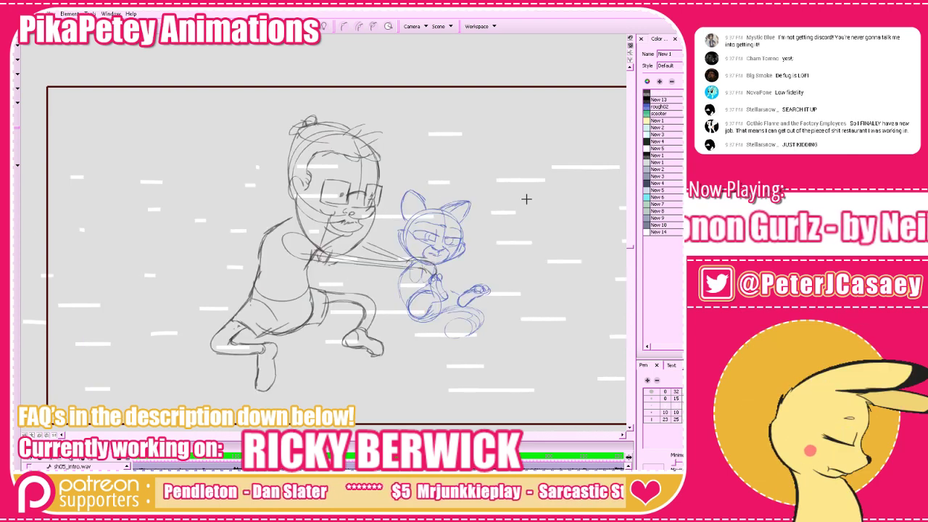
key(period)
key(period)
key(comma)
key(period)
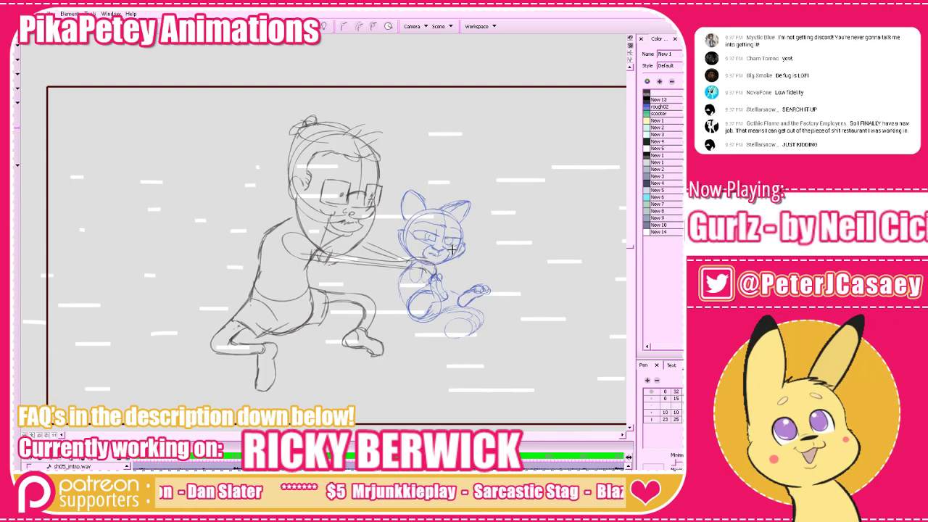
key(comma)
Choose the blue rough02 colour and turn on the onion skin to prepare for drawing the cat
drag(478, 274, 427, 281)
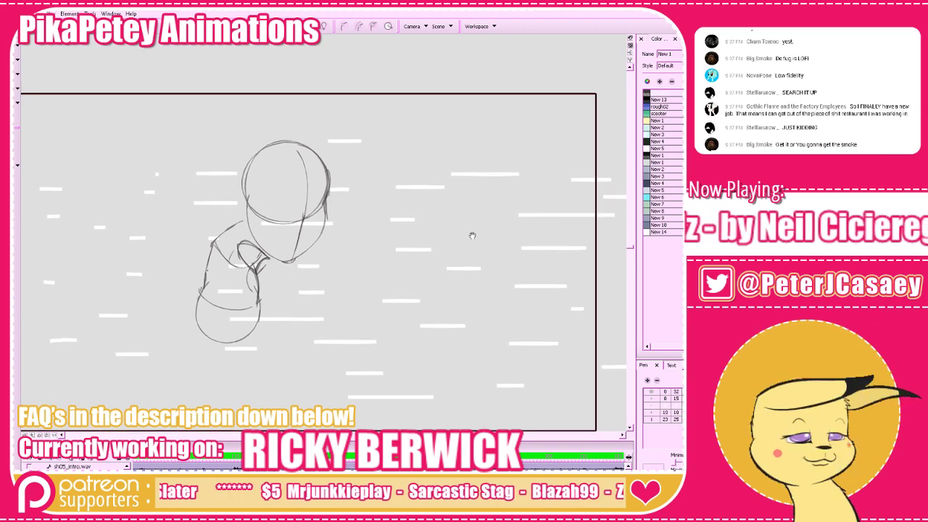
click(646, 109)
click(308, 27)
drag(440, 248, 423, 244)
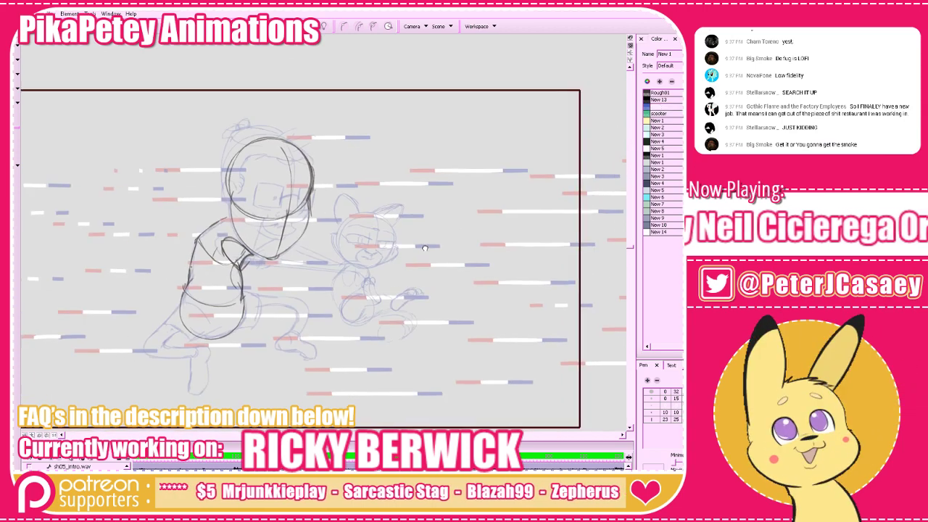
key(2)
key(2)
mouse_move(470, 264)
mouse_down()
mouse_move(495, 257)
mouse_move(484, 266)
mouse_up()
key(period)
key(comma)
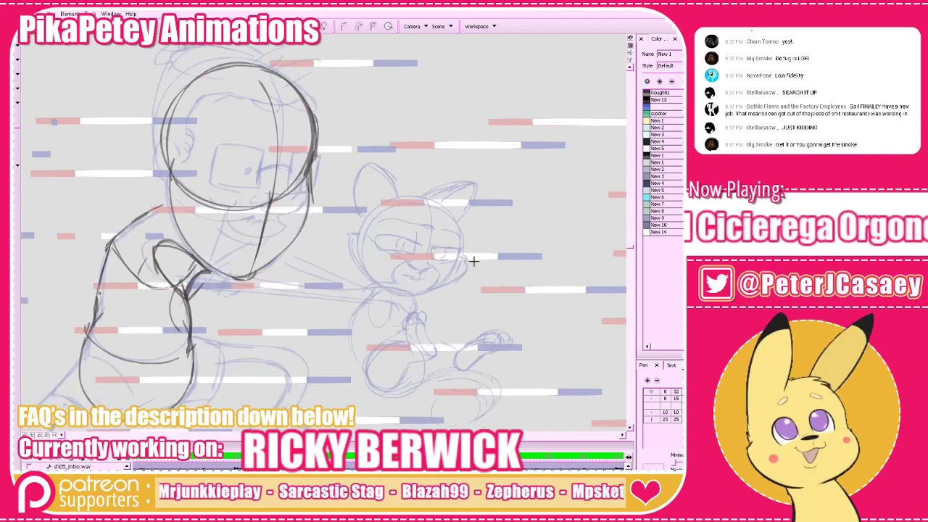
Leave the Camera view to isolate the rough drawing and sketch a blue circle for the cat's head
click(631, 44)
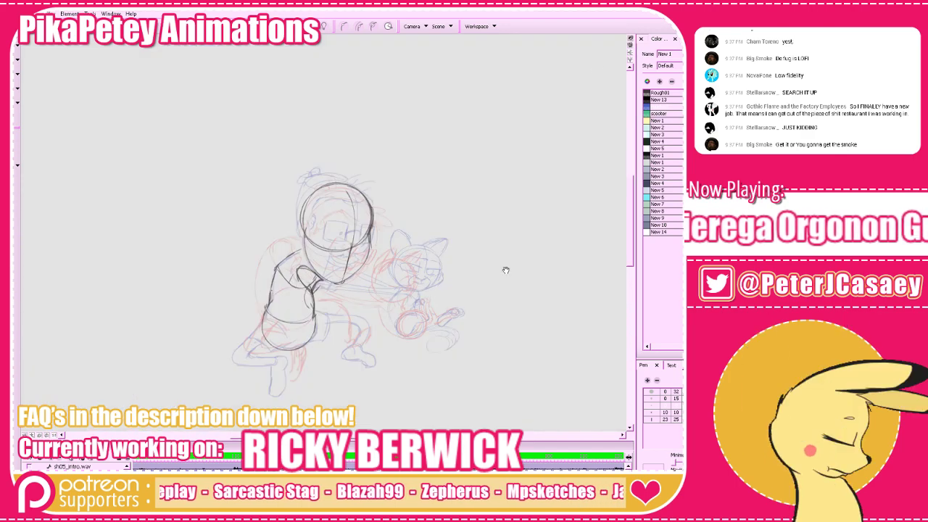
key(2)
mouse_move(506, 269)
mouse_down()
mouse_move(378, 269)
mouse_move(453, 292)
mouse_up()
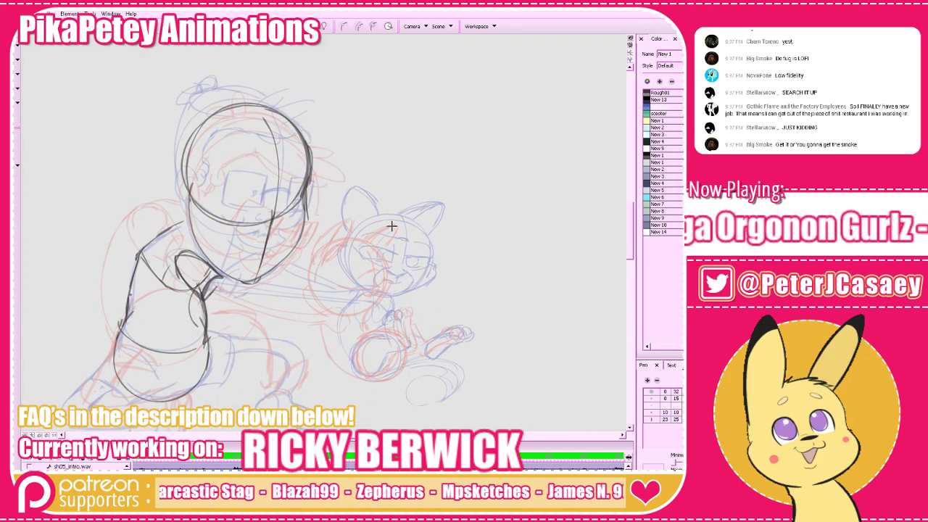
mouse_move(431, 246)
mouse_down()
mouse_move(428, 272)
mouse_move(394, 294)
mouse_move(348, 276)
mouse_move(354, 229)
mouse_move(405, 219)
mouse_move(432, 259)
mouse_move(390, 293)
mouse_move(345, 261)
mouse_up()
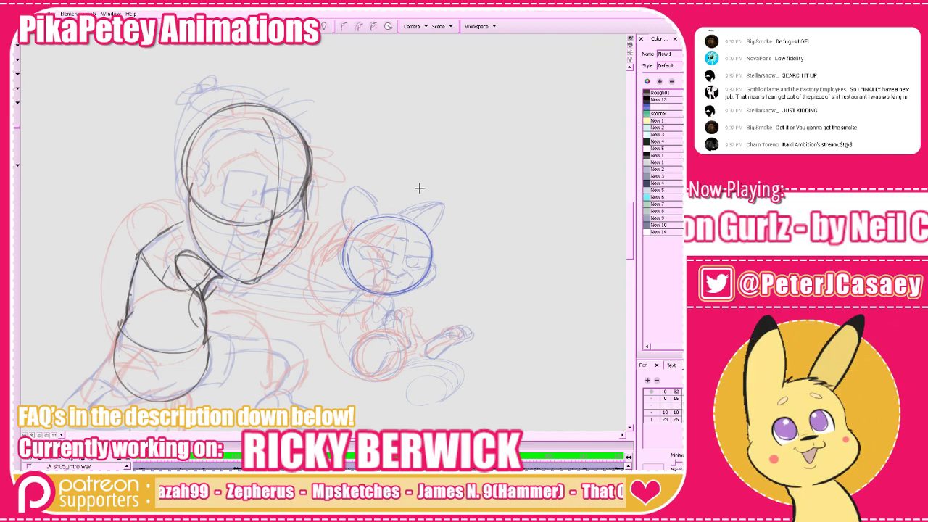
Sketch a curved vertical centre line down the cat's face and a small nose curve across it
drag(392, 214, 386, 291)
drag(395, 217, 389, 296)
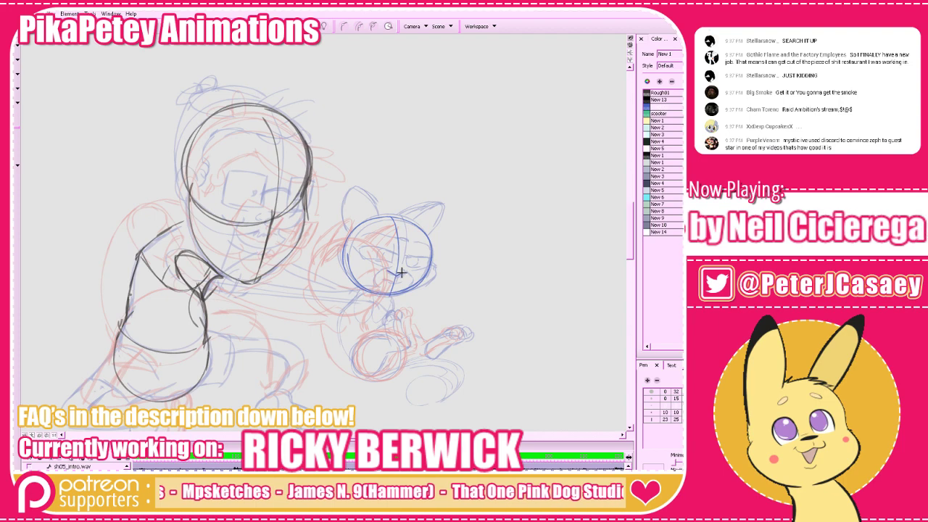
drag(406, 270, 389, 269)
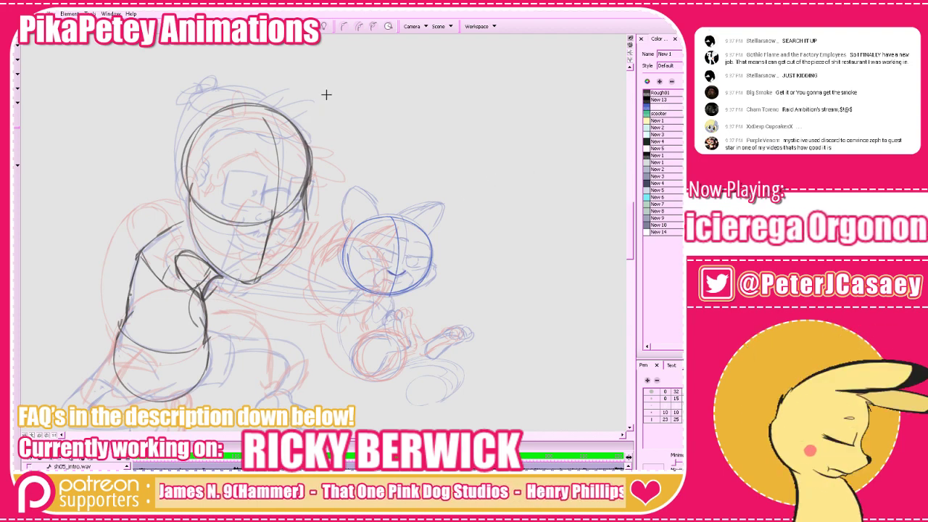
Check the neighbouring drawings without the onion skin, restore it, and sketch the cat's rounded muzzle with nose and mouth
key(alt+o)
key(g)
key(f)
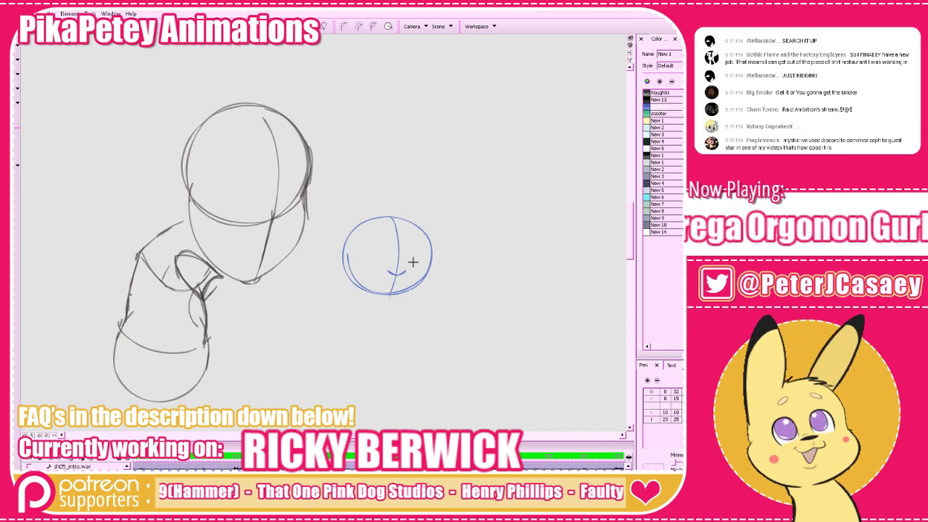
key(g)
key(f)
key(alt+o)
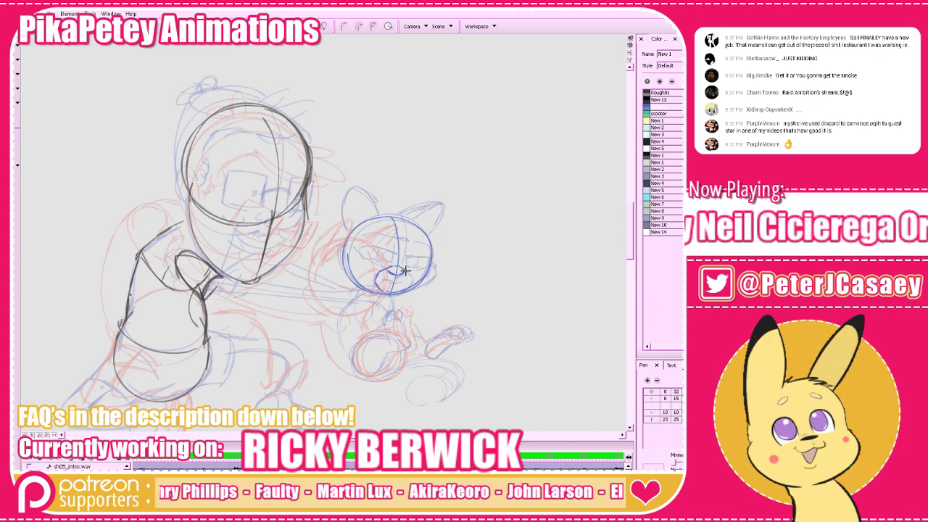
drag(402, 267, 411, 274)
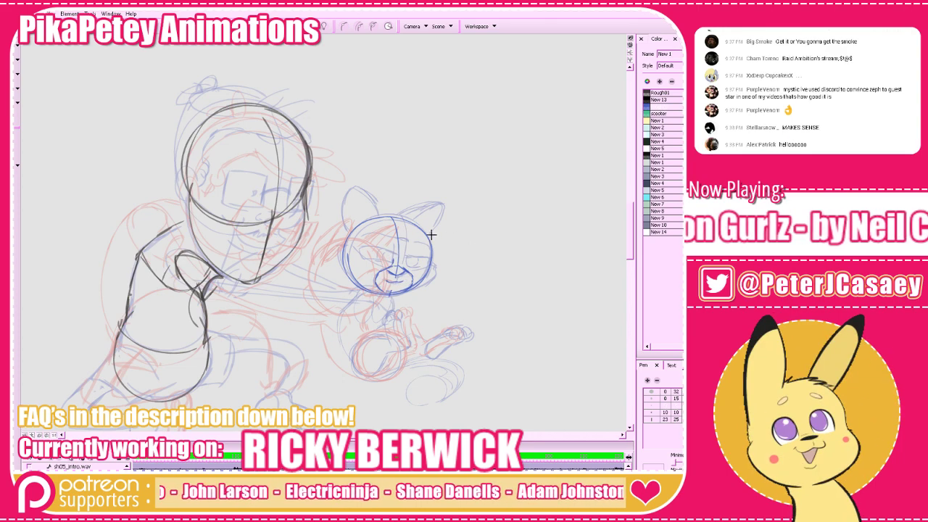
Compare the neighbouring drawings and sketch the cat's far cheek tuft, undoing and reworking the stroke
key(f)
key(g)
key(g)
key(f)
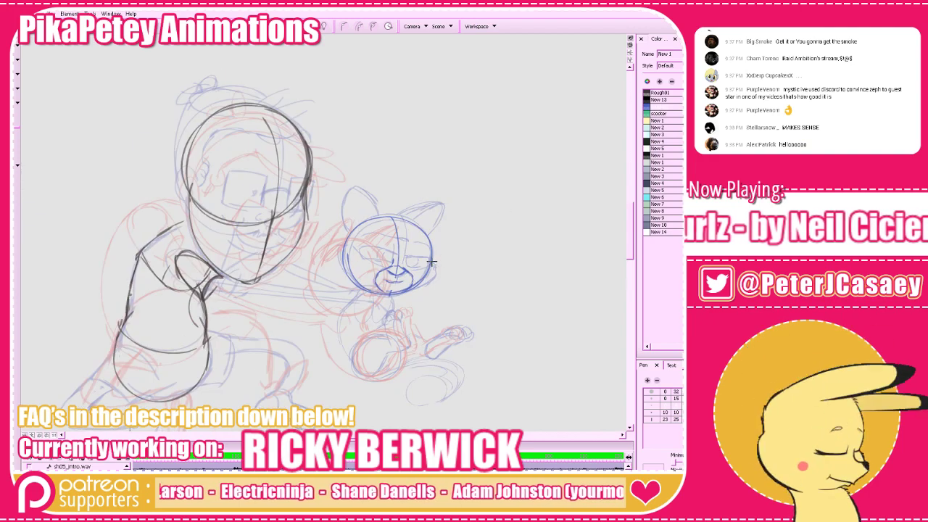
drag(433, 267, 421, 284)
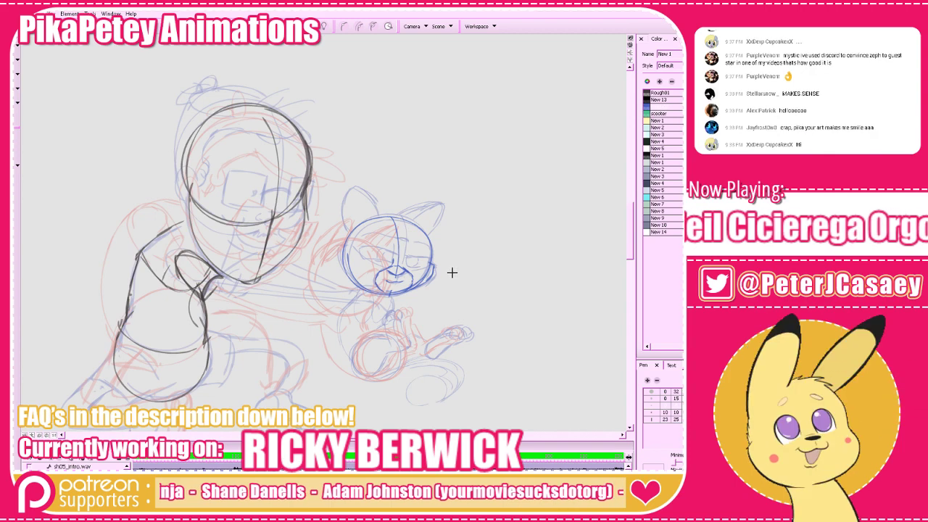
key(ctrl+z)
key(g)
key(f)
key(ctrl+z)
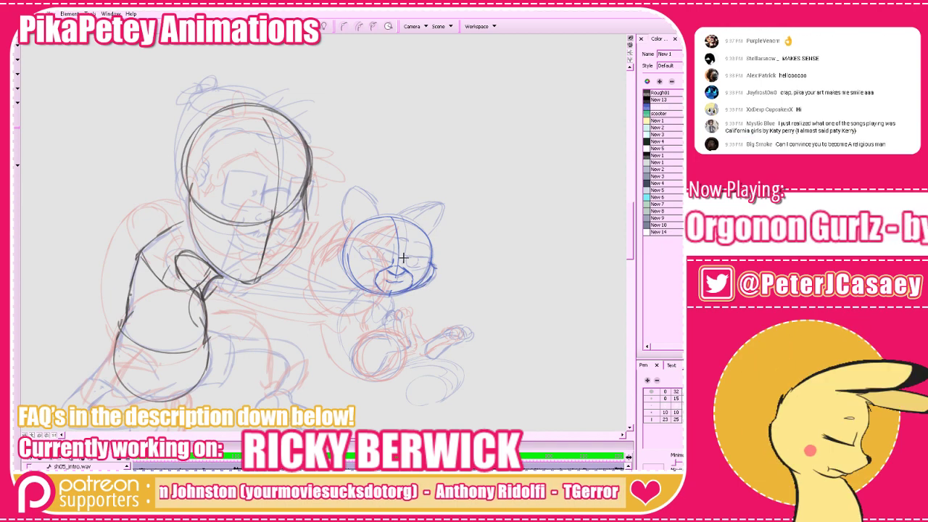
Sketch the cat's near cheek and eye-mask lines, then hide the onion skin and undo the near side of the mask
mouse_move(339, 257)
mouse_down()
mouse_move(381, 289)
mouse_move(342, 265)
mouse_move(370, 289)
mouse_move(417, 282)
mouse_up()
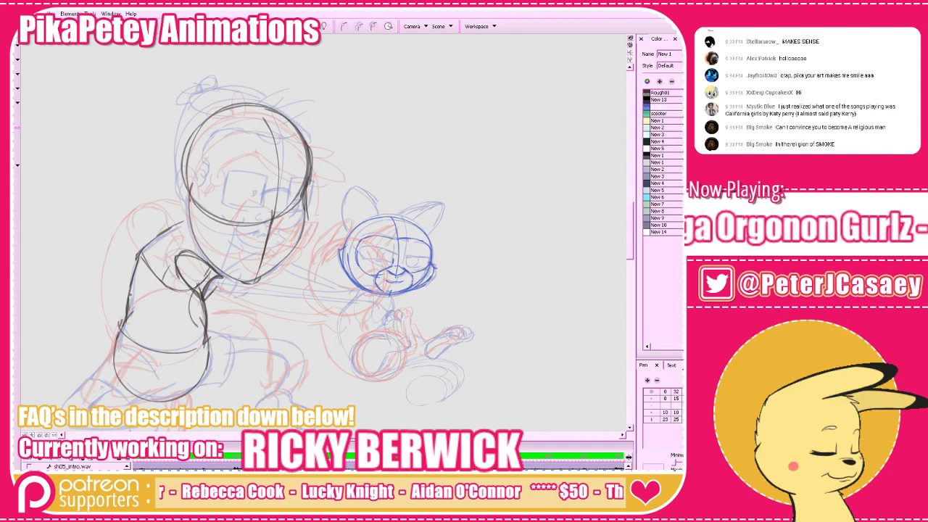
key(alt+o)
key(g)
key(f)
key(ctrl+z)
key(ctrl+z)
key(ctrl+z)
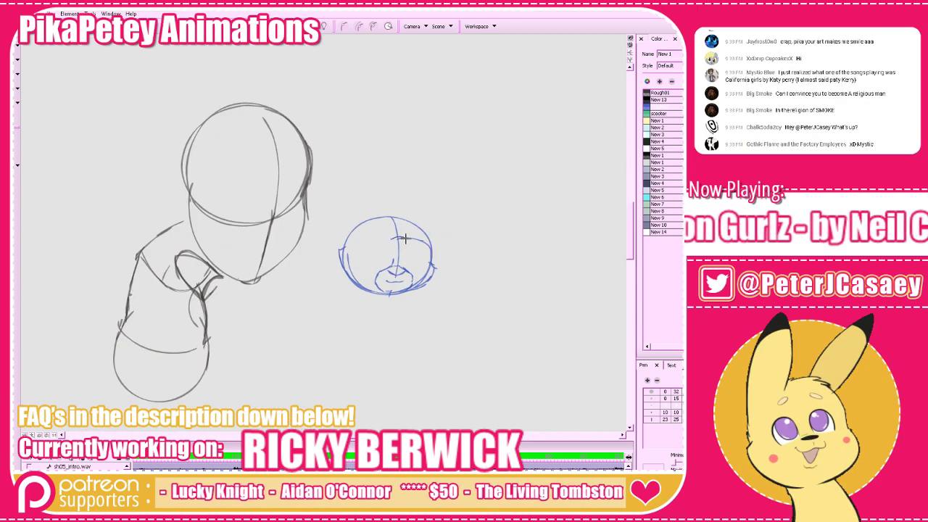
Redraw the near side of the cat's eye mask and flip between frames to check the face
key(period)
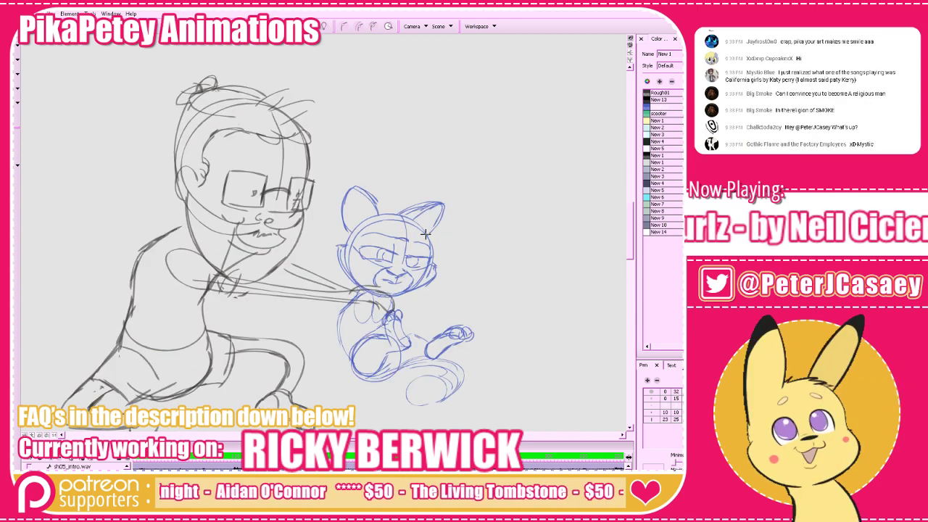
key(comma)
drag(394, 235, 355, 244)
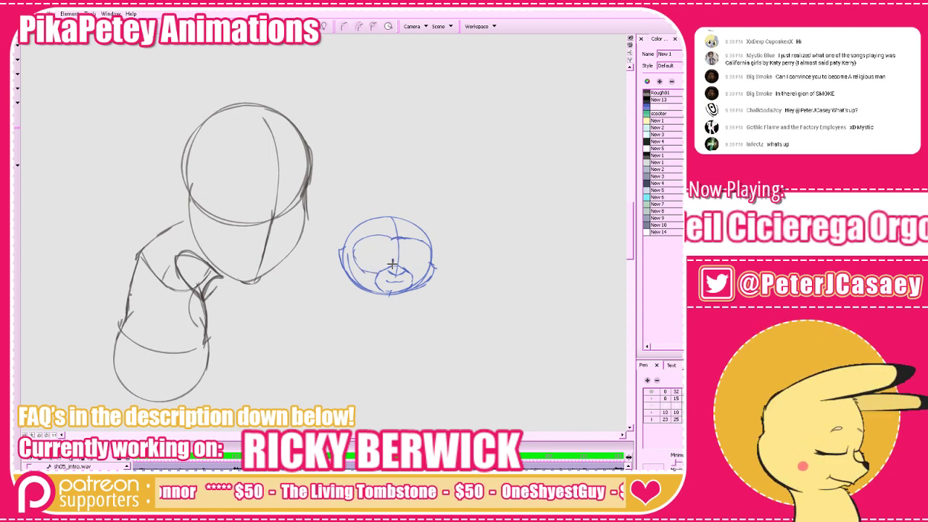
key(period)
key(comma)
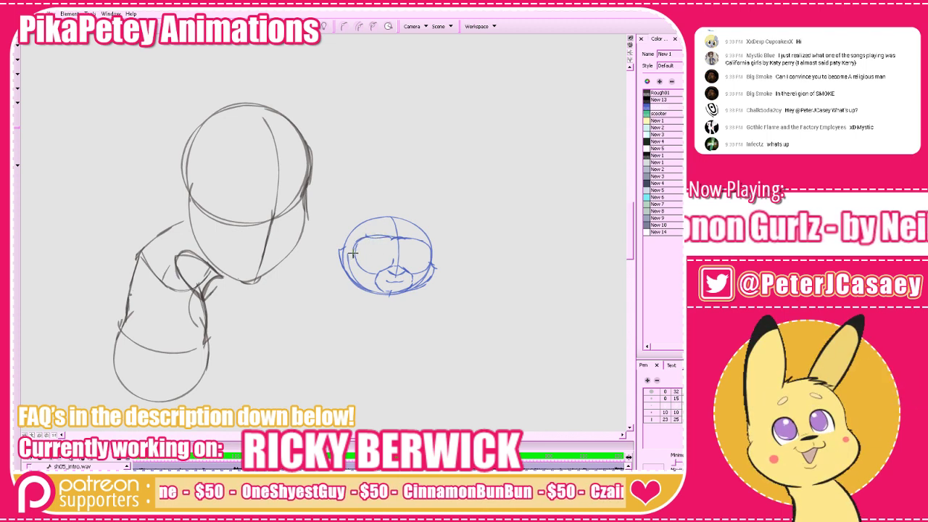
key(comma)
key(period)
key(comma)
key(period)
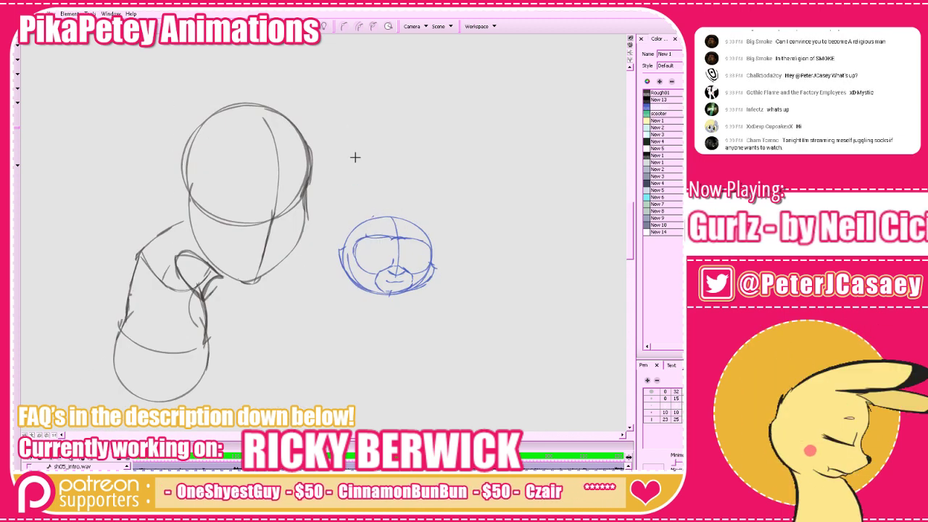
Show the onion skin and sketch both of the cat's pointed ears on top of the head
key(alt+o)
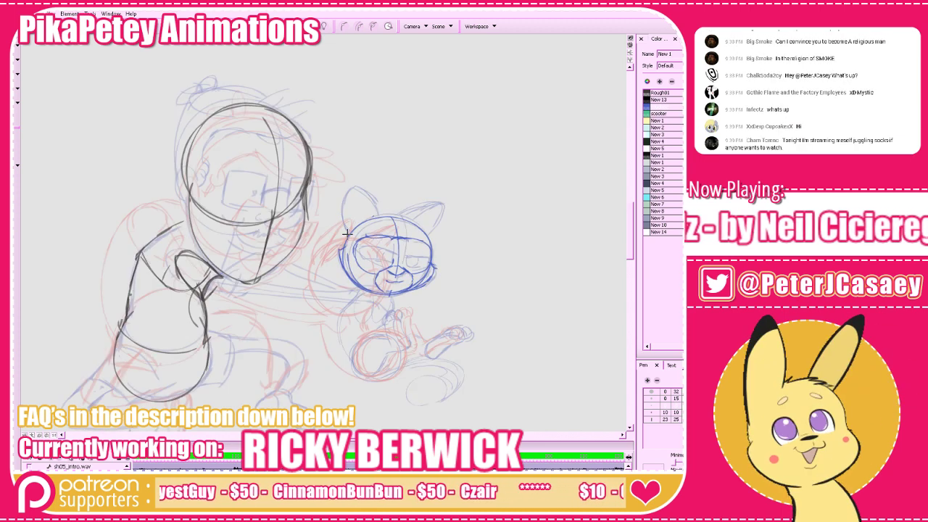
mouse_move(343, 216)
mouse_down()
mouse_move(355, 188)
mouse_move(378, 221)
mouse_up()
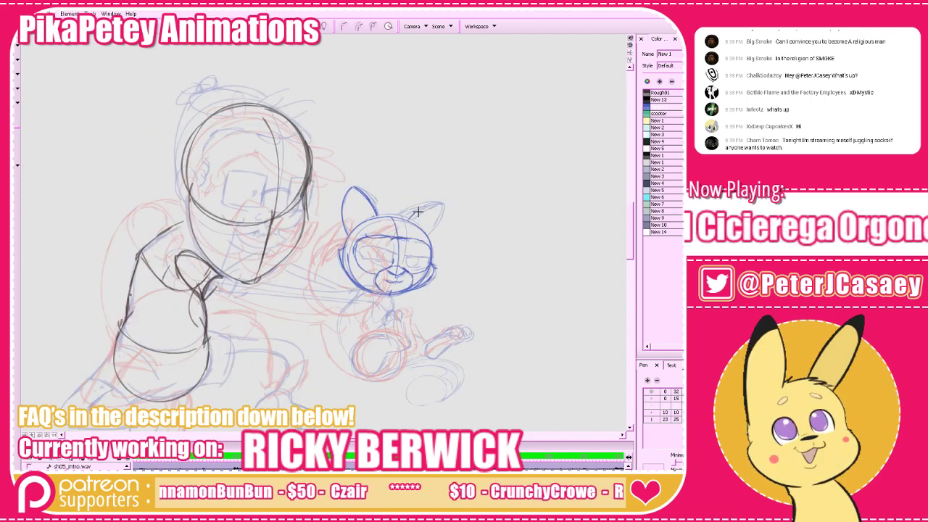
mouse_move(409, 221)
mouse_down()
mouse_move(438, 201)
mouse_move(436, 219)
mouse_move(440, 201)
mouse_move(425, 238)
mouse_up()
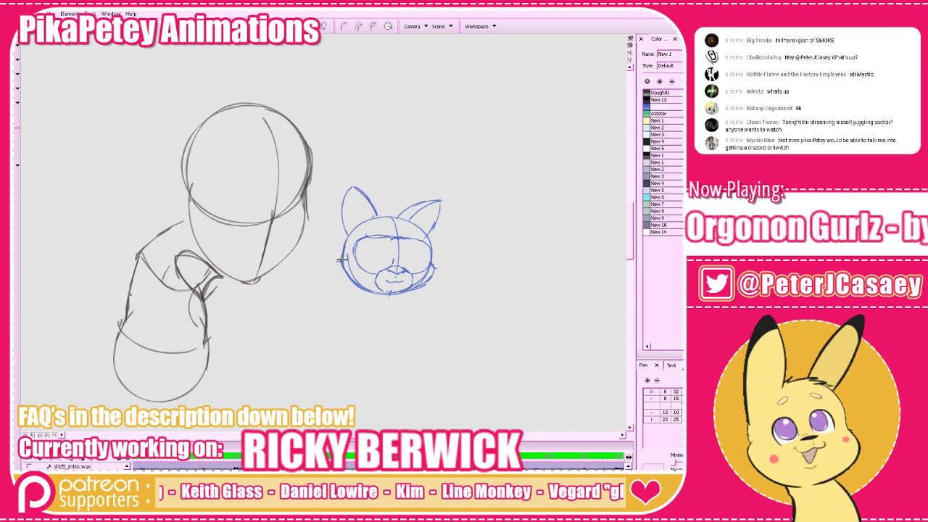
Rework the cat's near cheek as a lower outward curve and erase the excess at its upper end
drag(337, 261, 365, 289)
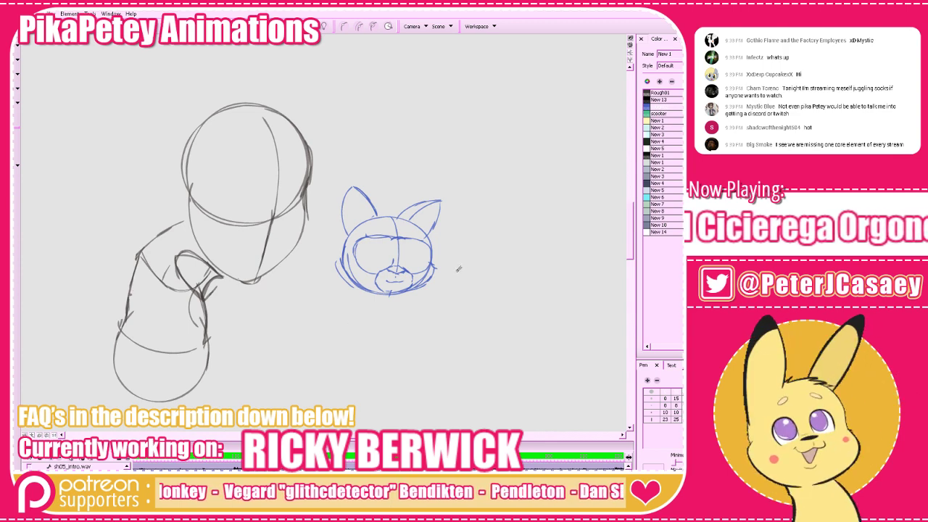
key(f)
key(f)
key(g)
key(g)
mouse_move(337, 260)
mouse_down()
mouse_move(356, 292)
mouse_move(347, 234)
mouse_move(345, 265)
mouse_move(366, 291)
mouse_move(338, 265)
mouse_up()
key(alt+b)
key(ctrl+z)
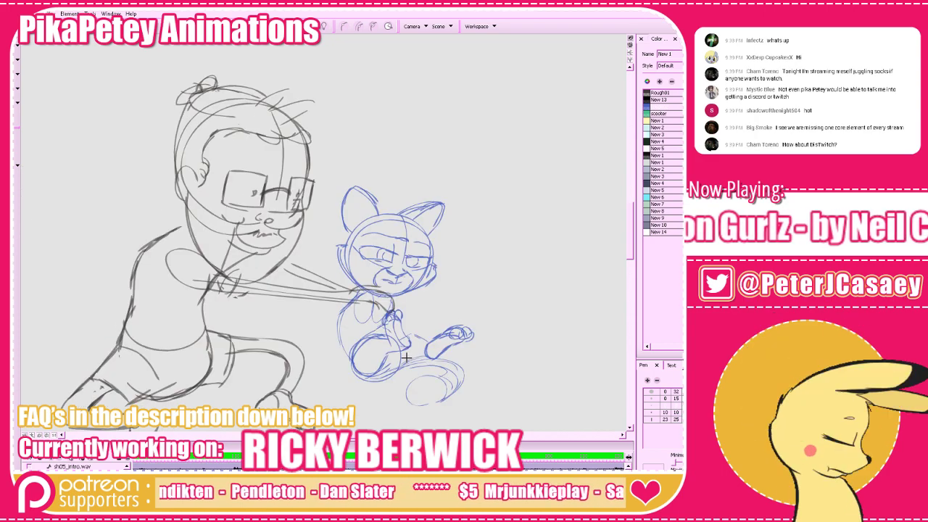
Sketch a circle for the cat's hips below the head and show the onion skin again
key(comma)
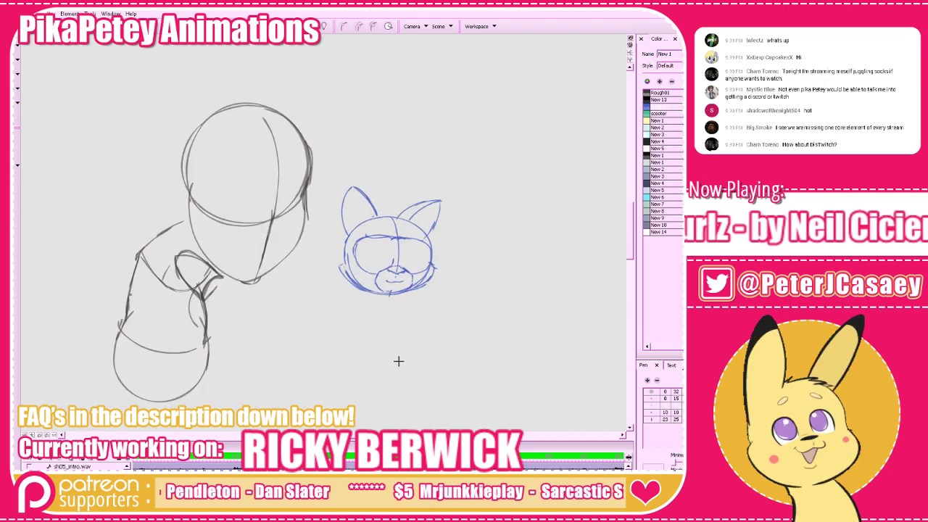
mouse_move(375, 338)
mouse_down()
mouse_move(404, 346)
mouse_move(408, 372)
mouse_up()
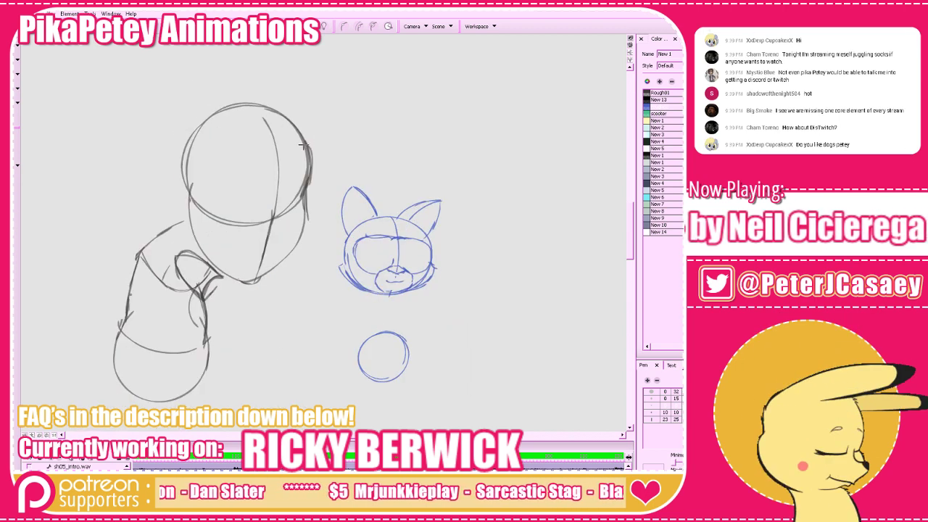
key(shift+l)
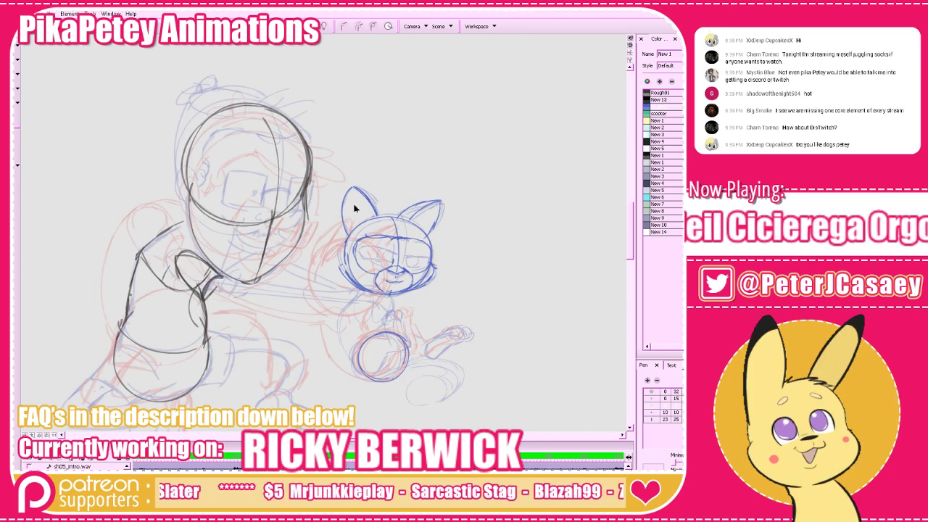
Select the cat's head drawing, adjust its placement slightly against the onion skin, and deselect it
drag(480, 177, 333, 300)
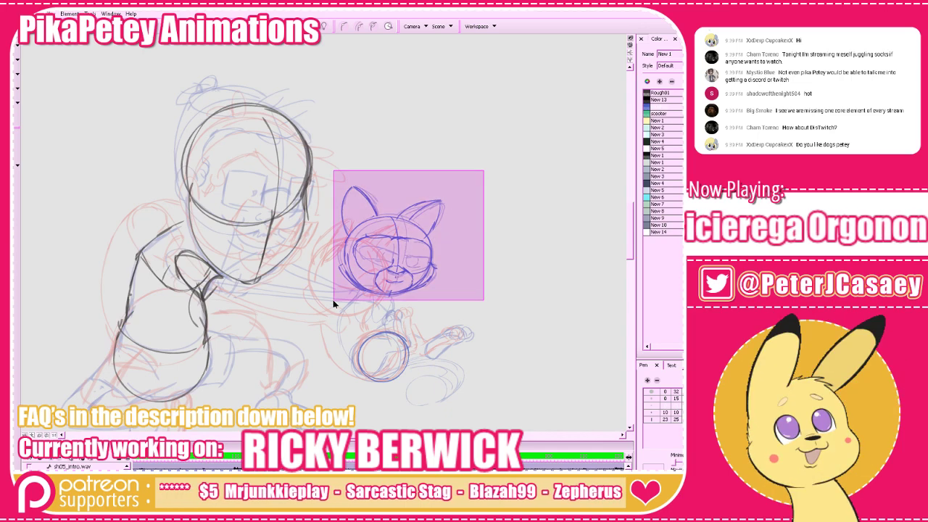
drag(445, 298, 416, 291)
drag(434, 255, 432, 252)
click(485, 230)
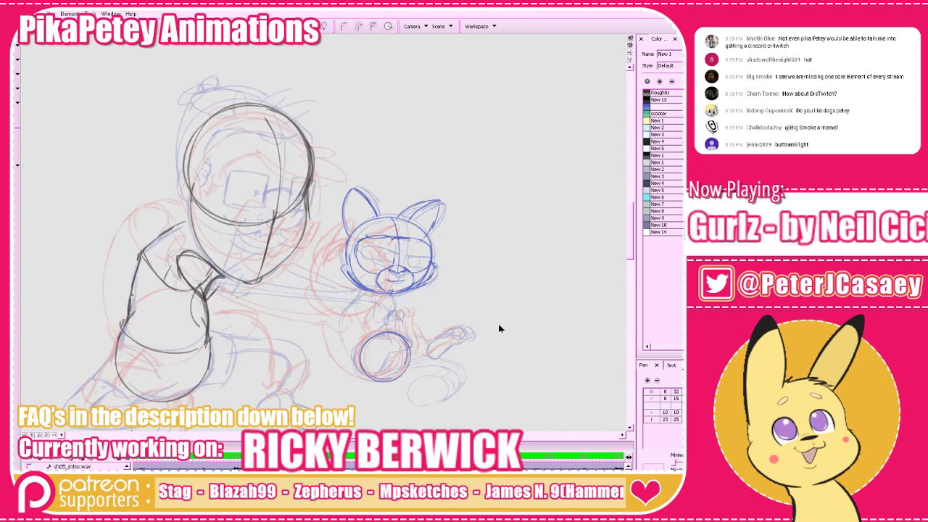
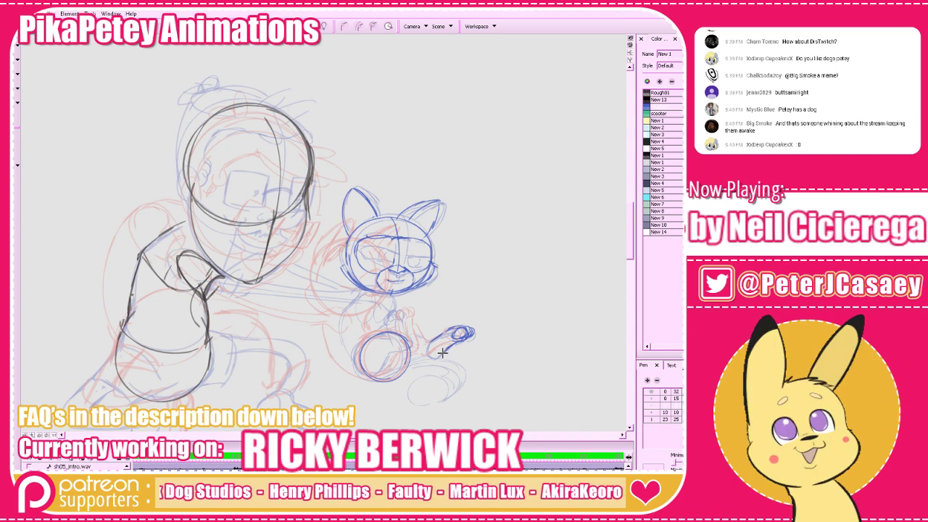
Sketch the cat's outstretched foot and its upright near foot with the leg, comparing them with the neighbouring drawing
mouse_move(454, 345)
mouse_down()
mouse_move(439, 357)
mouse_move(439, 336)
mouse_move(429, 348)
mouse_up()
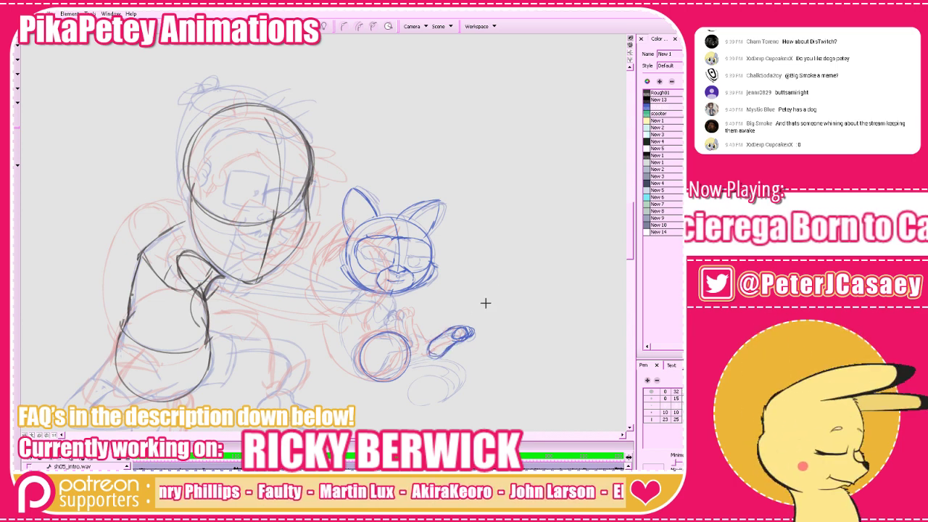
key(.)
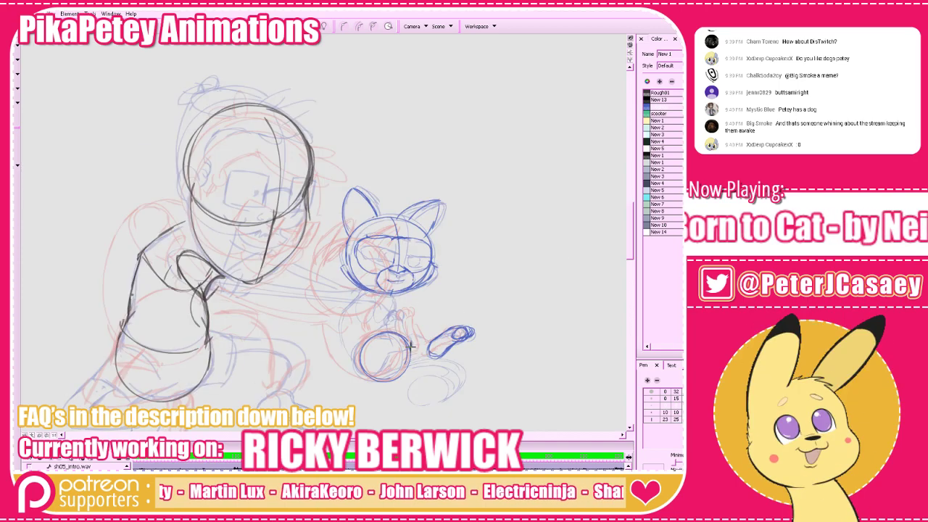
mouse_move(400, 339)
mouse_down()
mouse_move(398, 326)
mouse_move(412, 344)
mouse_move(388, 326)
mouse_move(396, 317)
mouse_up()
key(ctrl+z)
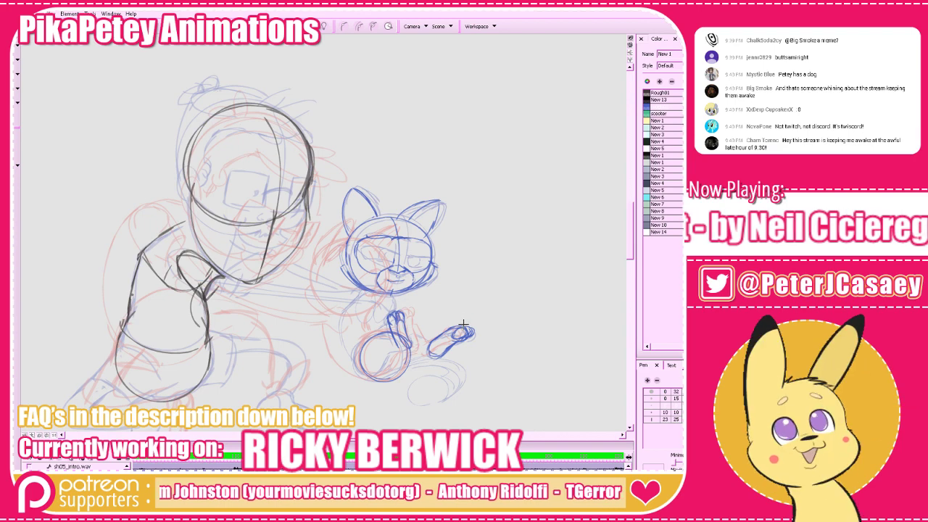
key(period)
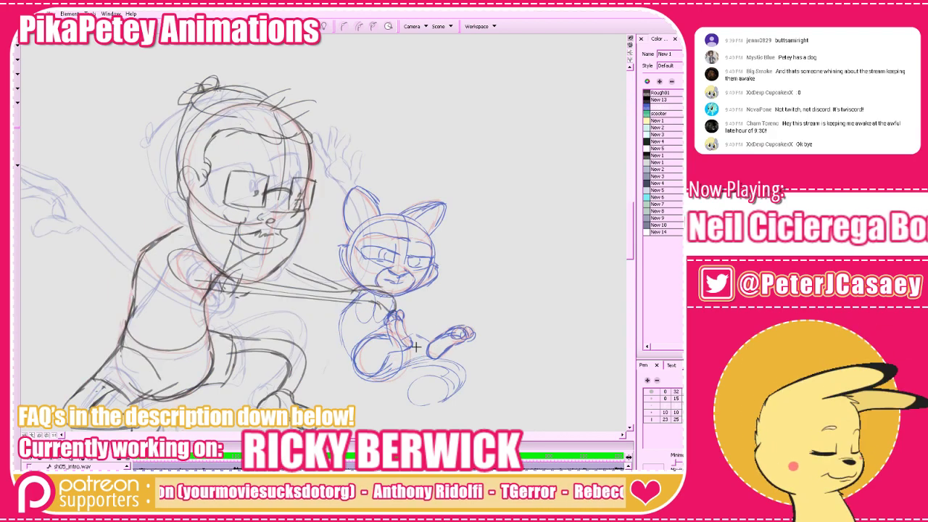
key(comma)
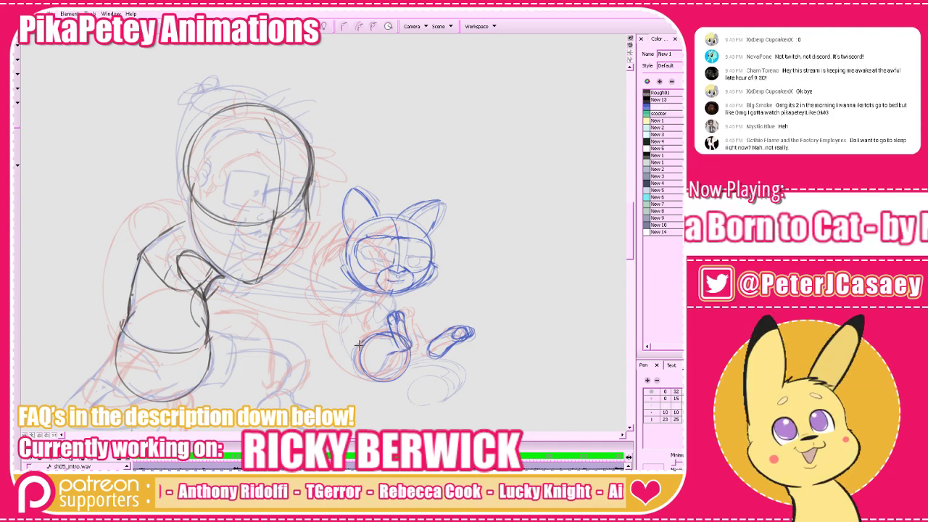
key(period)
key(comma)
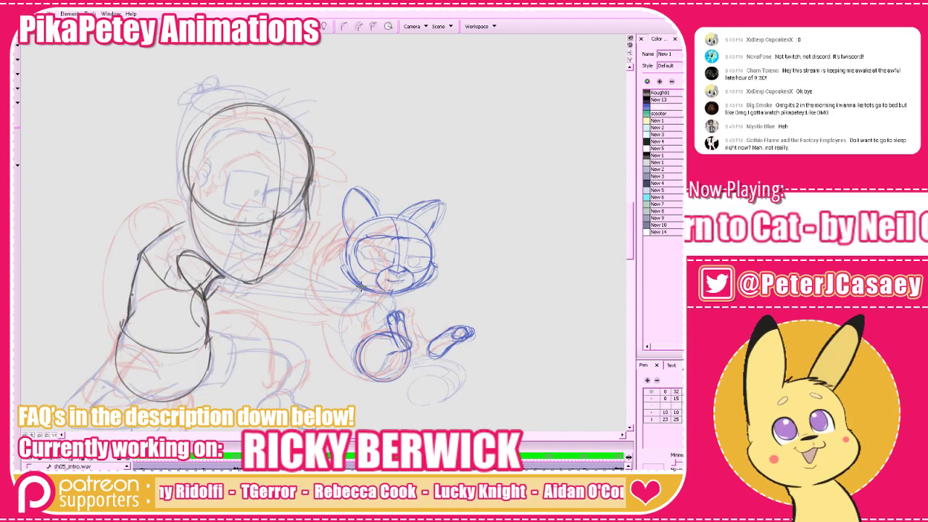
Sketch the cat's curved back from neck to hips and the small arm shapes on its chest
mouse_move(361, 282)
mouse_down()
mouse_move(344, 344)
mouse_move(359, 372)
mouse_move(341, 344)
mouse_move(372, 380)
mouse_up()
key(ctrl+z)
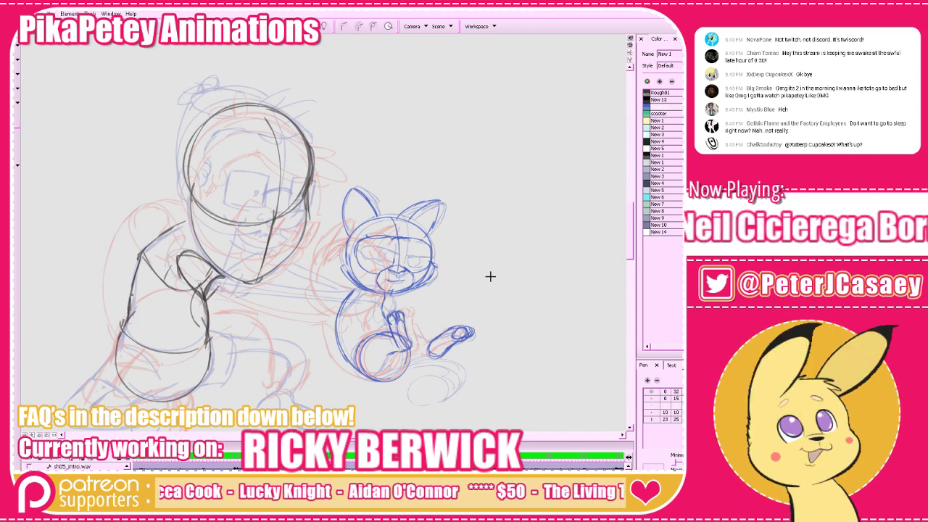
mouse_move(372, 294)
mouse_down()
mouse_move(372, 322)
mouse_move(374, 295)
mouse_move(392, 318)
mouse_up()
key(ctrl+z)
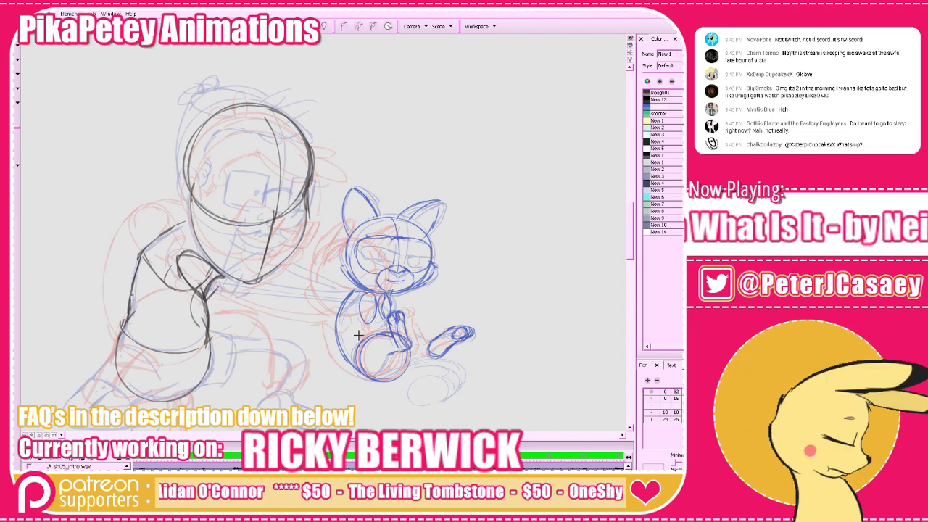
Switch to the Rough01 colour and sketch the man's arms reaching from his shoulders to the cat
click(650, 93)
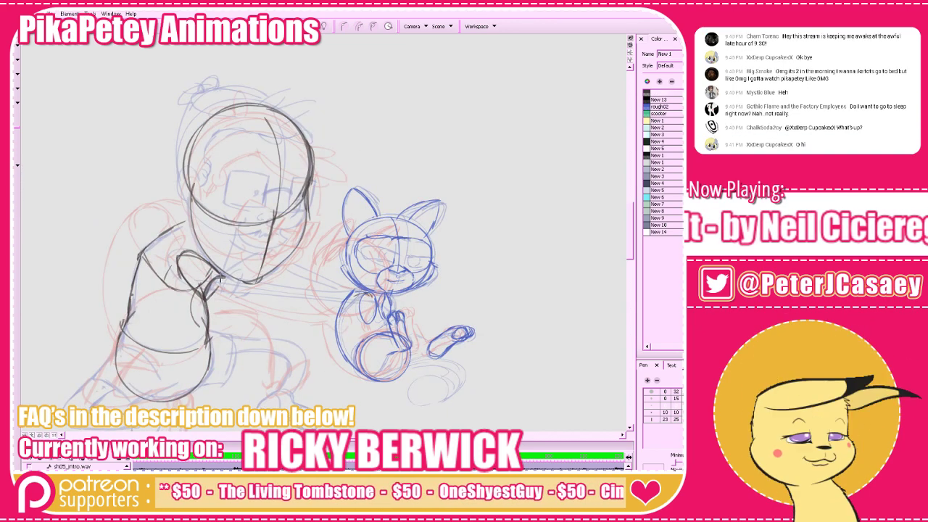
mouse_move(218, 280)
mouse_down()
mouse_move(284, 299)
mouse_move(348, 292)
mouse_up()
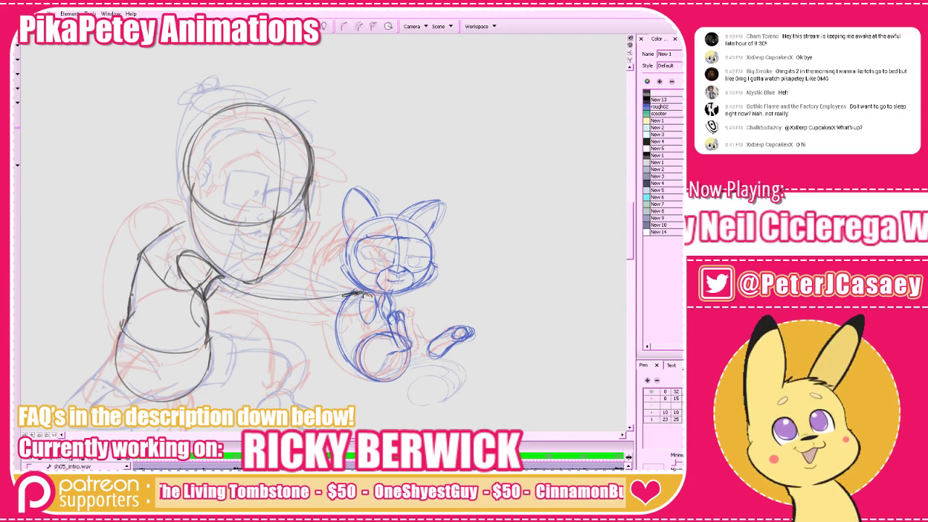
mouse_move(214, 293)
mouse_down()
mouse_move(259, 307)
mouse_move(326, 308)
mouse_move(354, 295)
mouse_up()
key(g)
key(f)
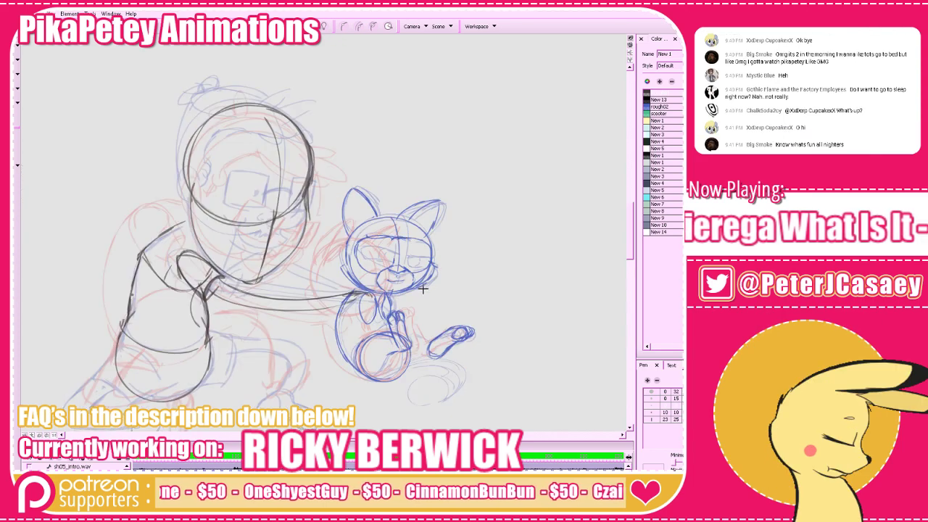
key(f)
key(g)
key(g)
key(f)
mouse_move(281, 264)
mouse_down()
mouse_move(309, 289)
mouse_move(362, 293)
mouse_up()
key(ctrl+z)
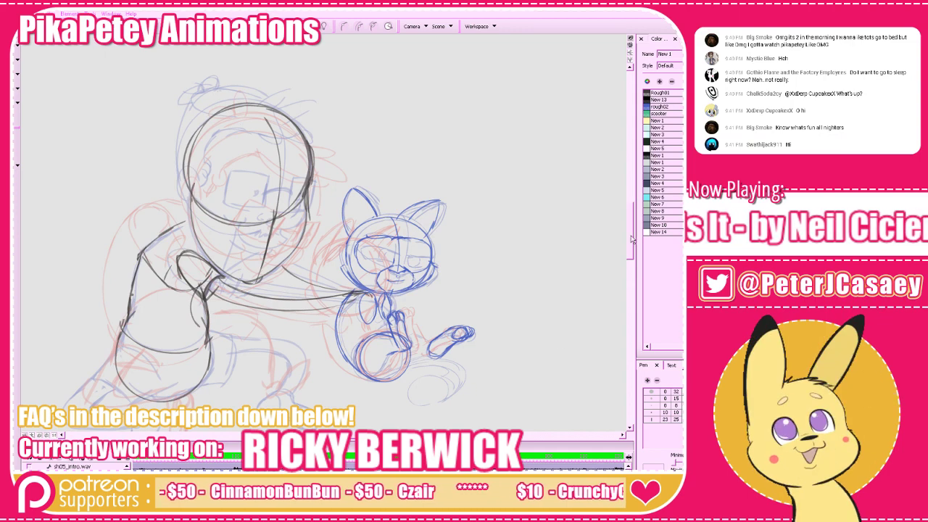
Sketch a curved guide line across the lower part of the man's head circle and a small flat oval beneath it
drag(580, 254, 588, 341)
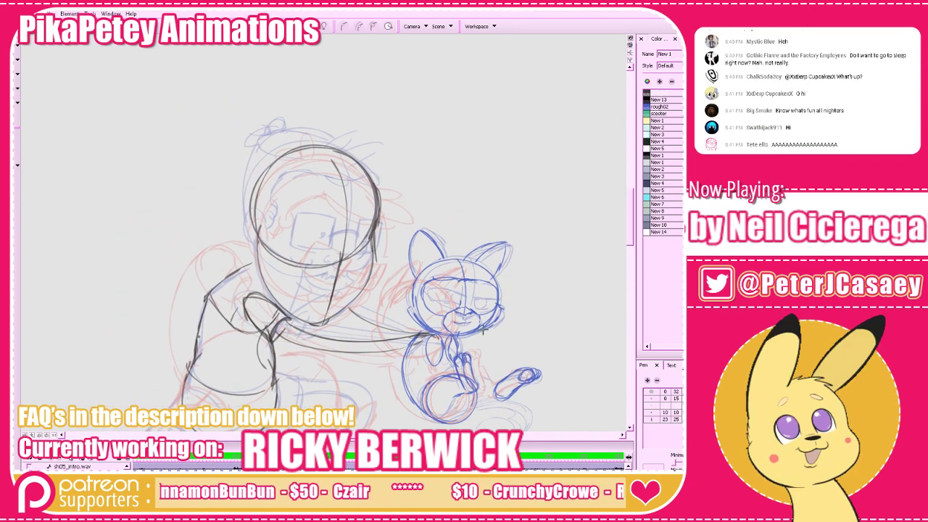
click(345, 196)
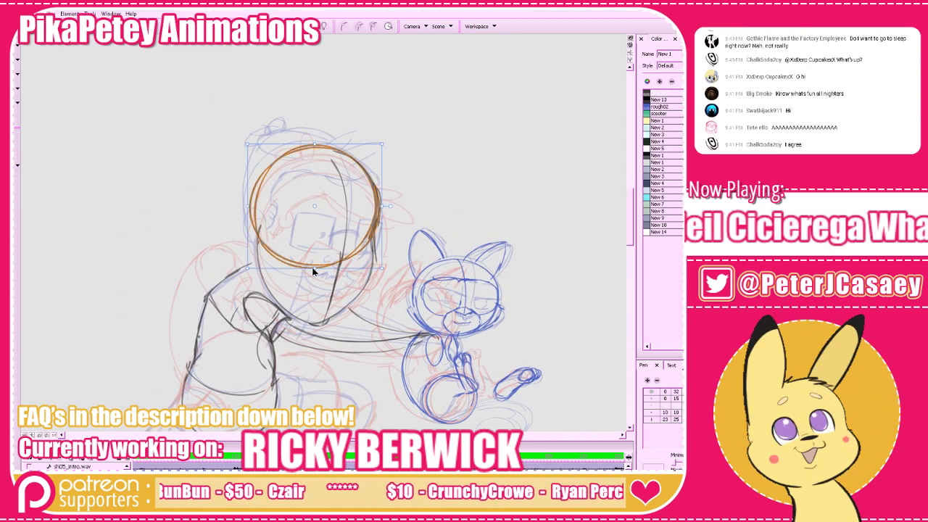
key(alt+b)
mouse_move(308, 258)
mouse_down()
mouse_move(377, 248)
mouse_move(301, 259)
mouse_move(331, 268)
mouse_move(349, 258)
mouse_move(339, 255)
mouse_move(370, 258)
mouse_up()
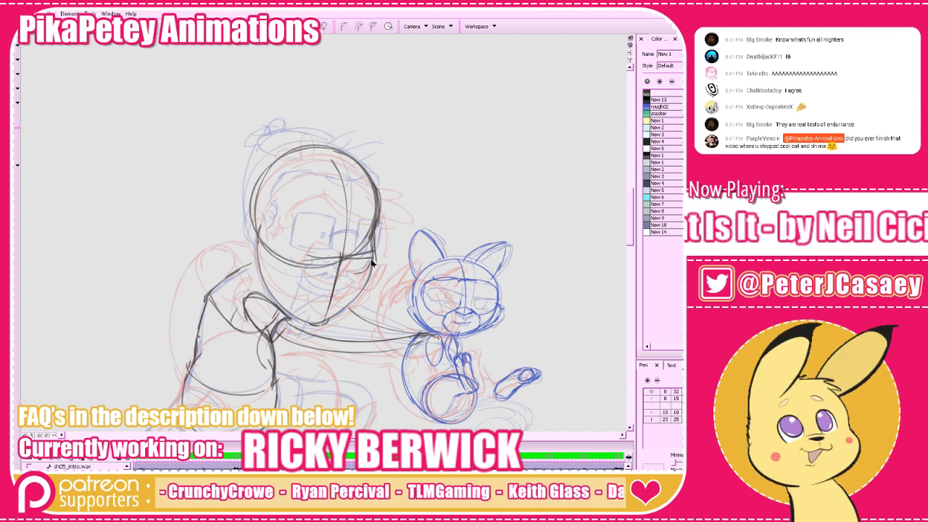
mouse_move(372, 263)
mouse_down()
mouse_move(345, 274)
mouse_move(336, 265)
mouse_move(371, 264)
mouse_up()
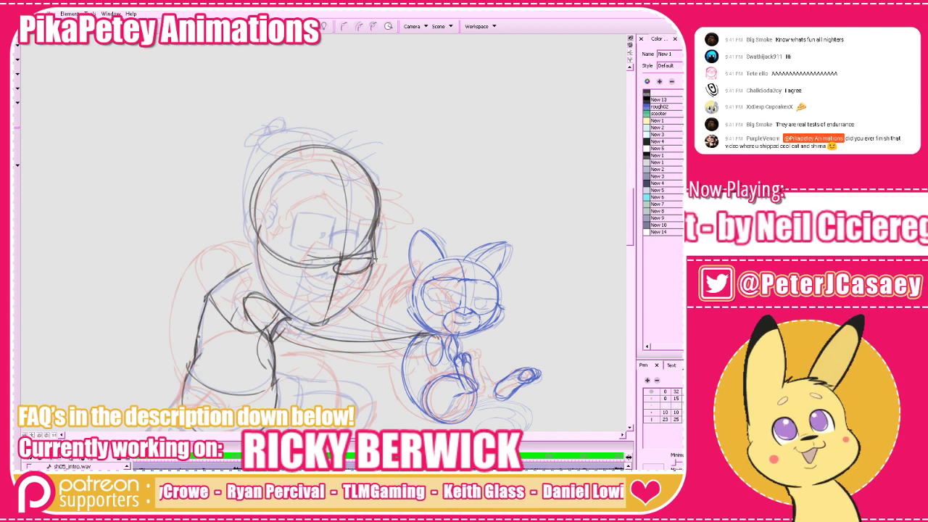
drag(445, 285, 483, 320)
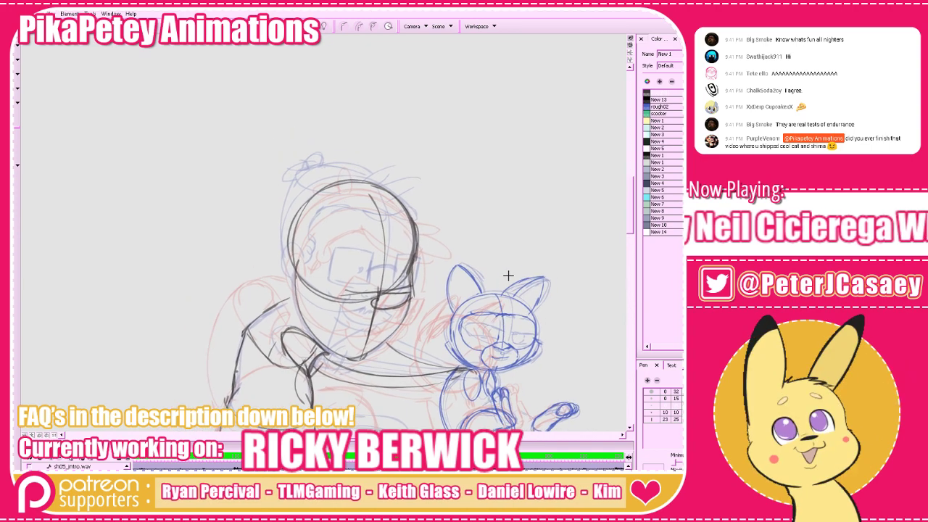
Sketch a small arc above the face's guide line at the centreline and compare the face with the neighbouring drawing
key(comma)
key(period)
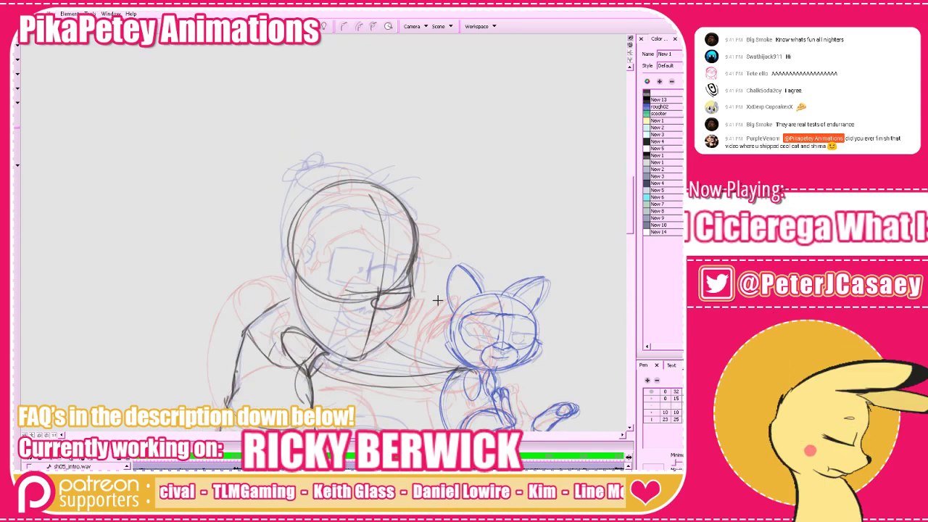
mouse_move(390, 280)
mouse_down()
mouse_move(368, 281)
mouse_move(380, 277)
mouse_up()
key(g)
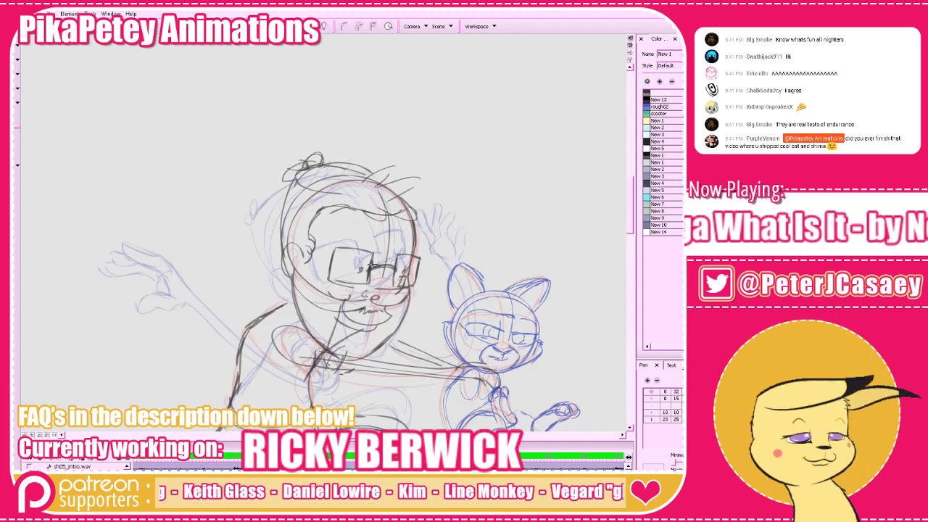
key(f)
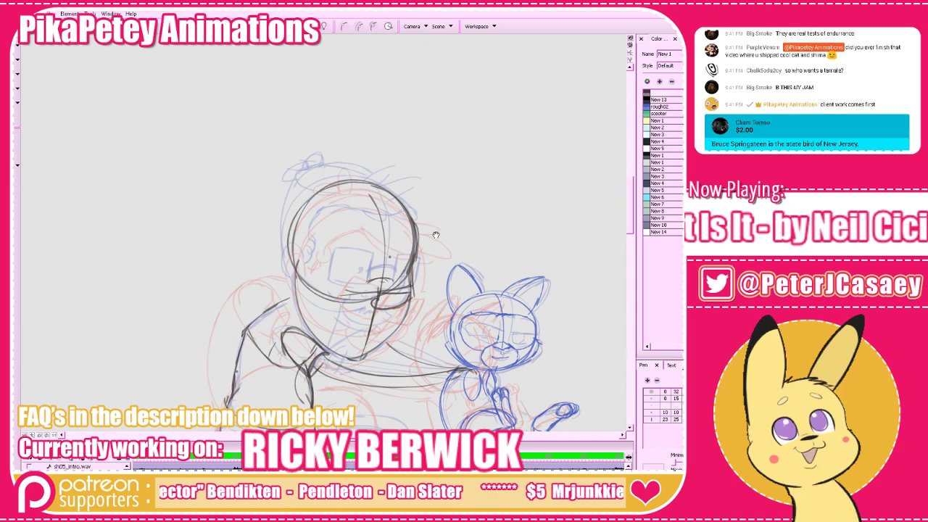
Sketch the far lens of the man's glasses at the edge of the face, undoing the unwanted trial strokes
drag(436, 235, 427, 236)
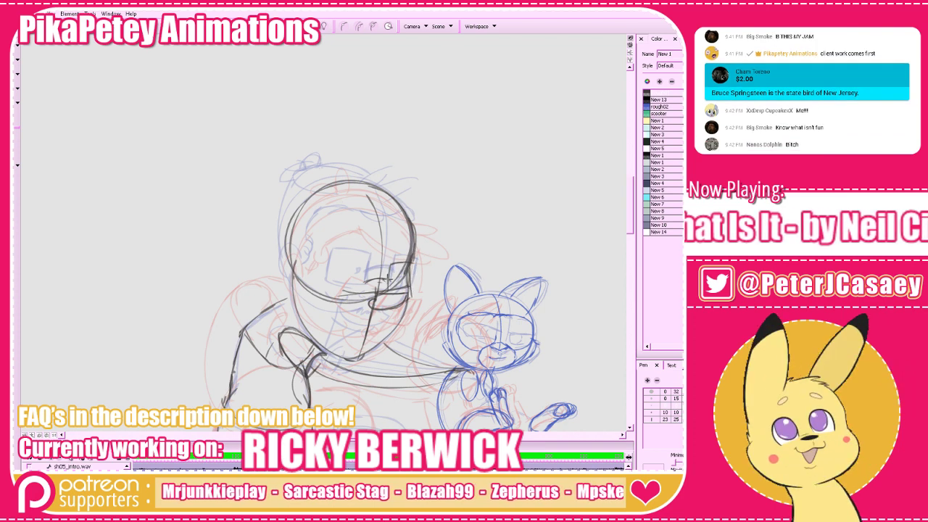
mouse_move(388, 288)
mouse_down()
mouse_move(393, 265)
mouse_move(414, 263)
mouse_move(392, 292)
mouse_move(367, 288)
mouse_up()
key(ctrl+z)
key(ctrl+z)
key(ctrl+z)
mouse_move(411, 262)
mouse_down()
mouse_move(328, 258)
mouse_move(393, 259)
mouse_move(335, 261)
mouse_move(373, 262)
mouse_up()
key(ctrl+z)
key(ctrl+z)
key(comma)
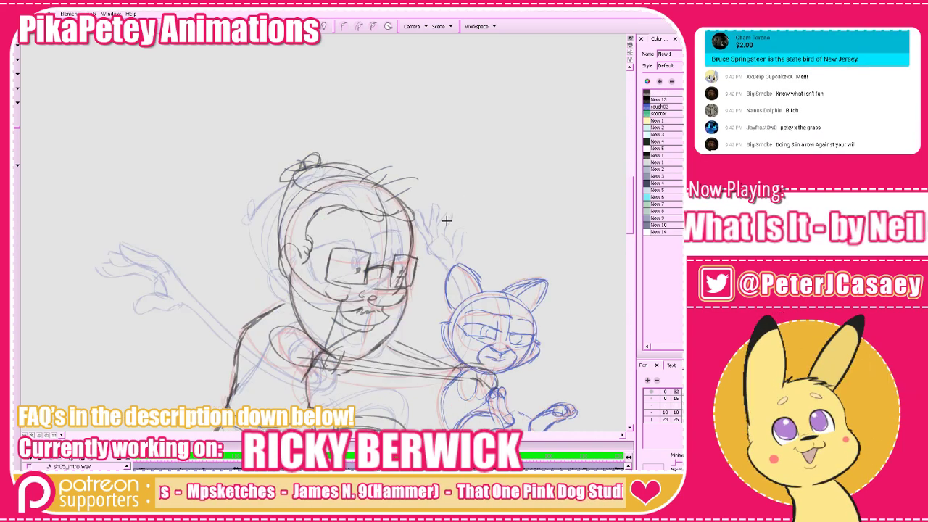
key(period)
Sketch the near rectangular lens of the man's glasses and flip between drawings to check its placement
key(alt+b)
drag(370, 262, 366, 288)
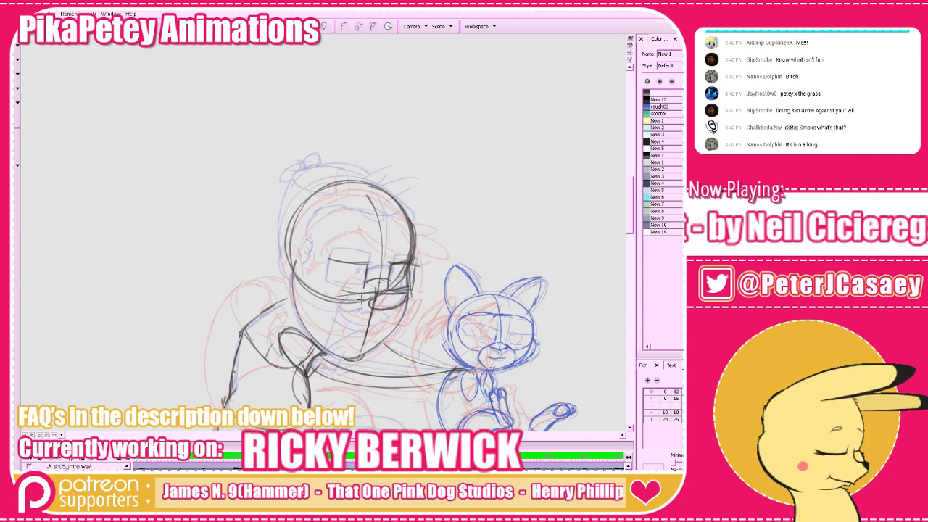
mouse_move(329, 256)
mouse_down()
mouse_move(323, 285)
mouse_move(373, 290)
mouse_move(322, 286)
mouse_move(365, 290)
mouse_up()
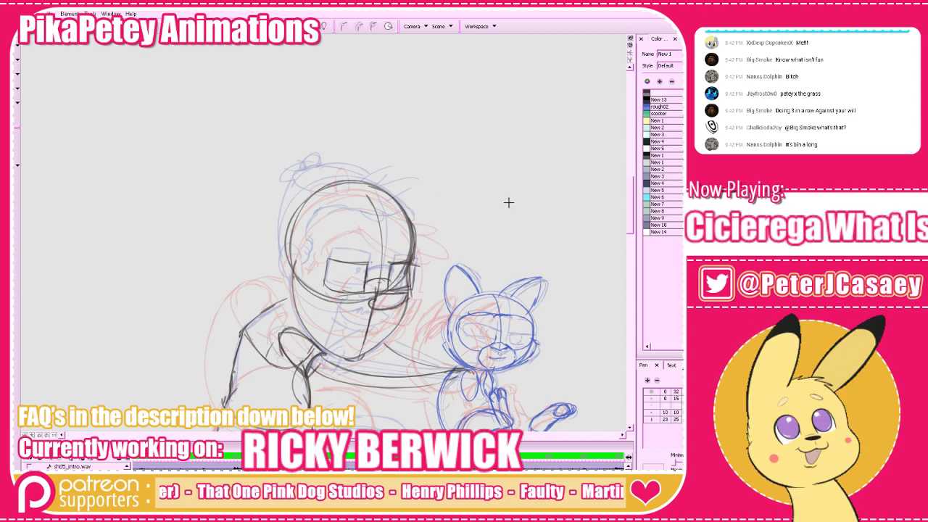
drag(337, 259, 369, 260)
key(g)
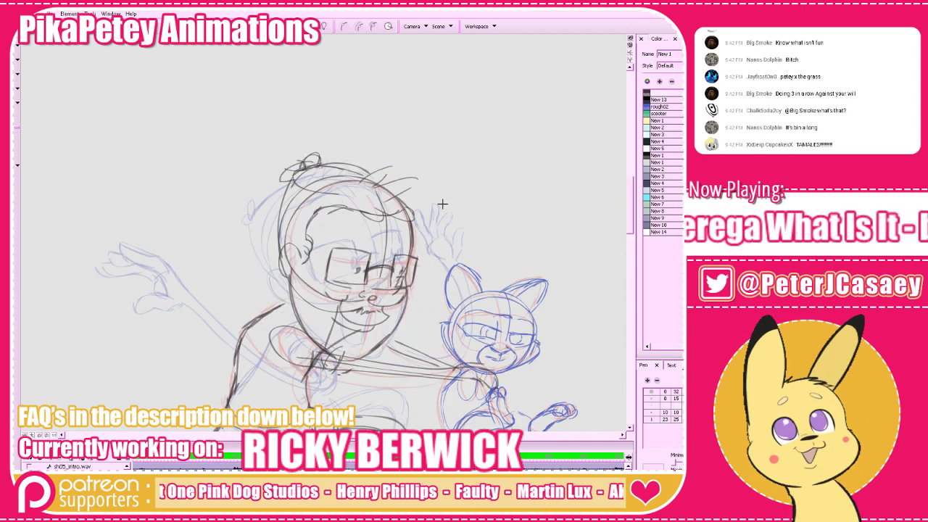
key(f)
key(g)
key(f)
key(g)
key(f)
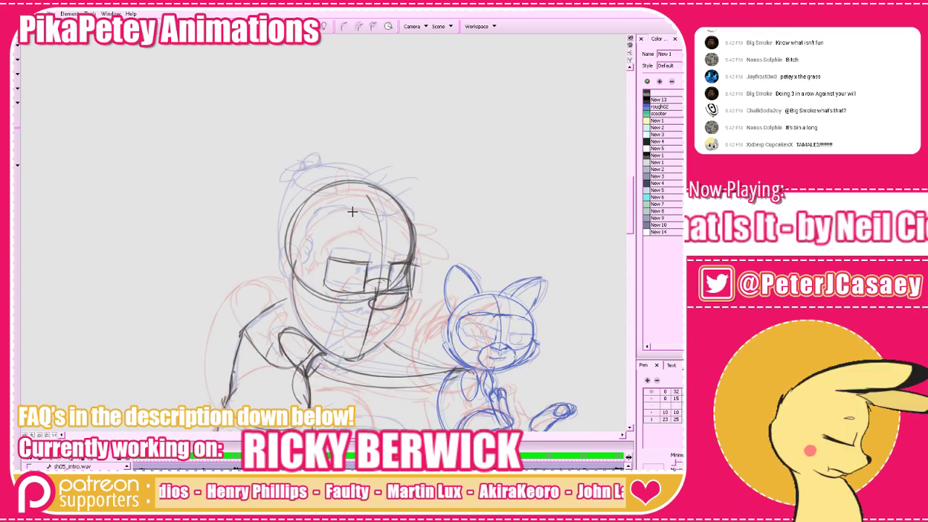
Hide the onion skin and sketch the man's near hairline, sideburn and ear, flipping against the neighbouring drawing
key(alt+o)
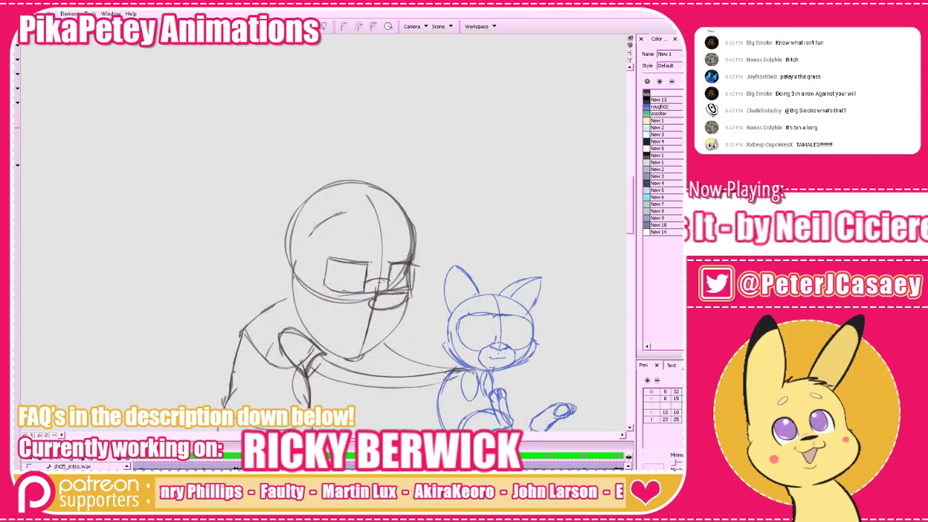
key(ctrl+z)
mouse_move(311, 238)
mouse_down()
mouse_move(298, 273)
mouse_move(300, 260)
mouse_move(279, 260)
mouse_move(283, 254)
mouse_move(290, 283)
mouse_up()
key(ctrl+z)
key(ctrl+z)
key(f)
key(g)
key(f)
key(g)
key(f)
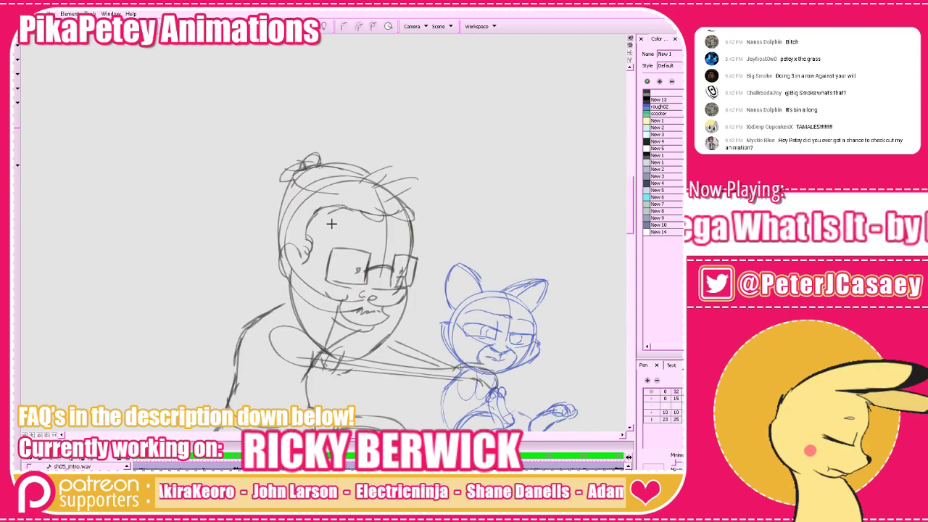
key(g)
drag(290, 208, 282, 258)
drag(314, 195, 284, 251)
key(ctrl+z)
key(ctrl+z)
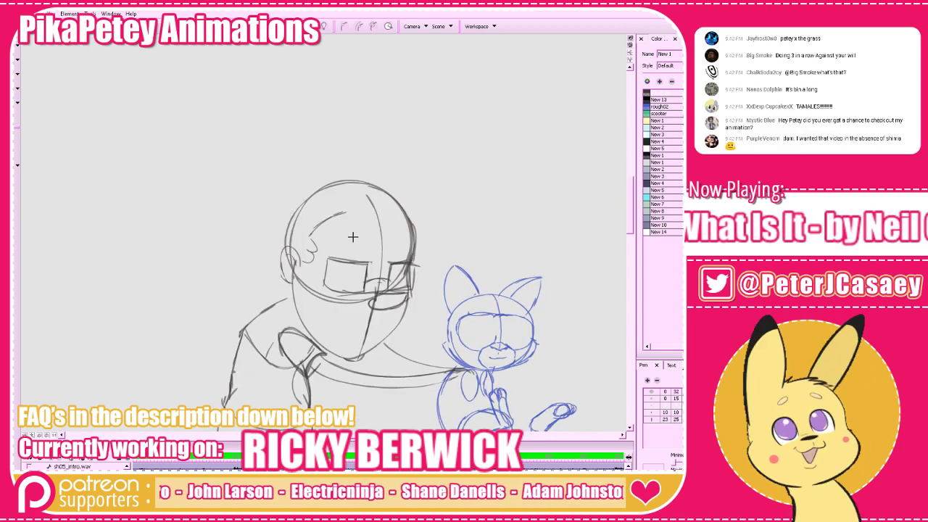
Sketch the hairline across the forehead, the front hair tufts and the top hair curve, checking them against the neighbouring drawing
key(f)
key(g)
mouse_move(379, 198)
mouse_down()
mouse_move(407, 188)
mouse_move(379, 211)
mouse_move(424, 210)
mouse_move(378, 216)
mouse_move(422, 220)
mouse_move(367, 222)
mouse_move(377, 224)
mouse_move(348, 175)
mouse_up()
key(ctrl+z)
key(f)
key(g)
key(ctrl+z)
key(f)
key(g)
key(f)
key(g)
key(ctrl+z)
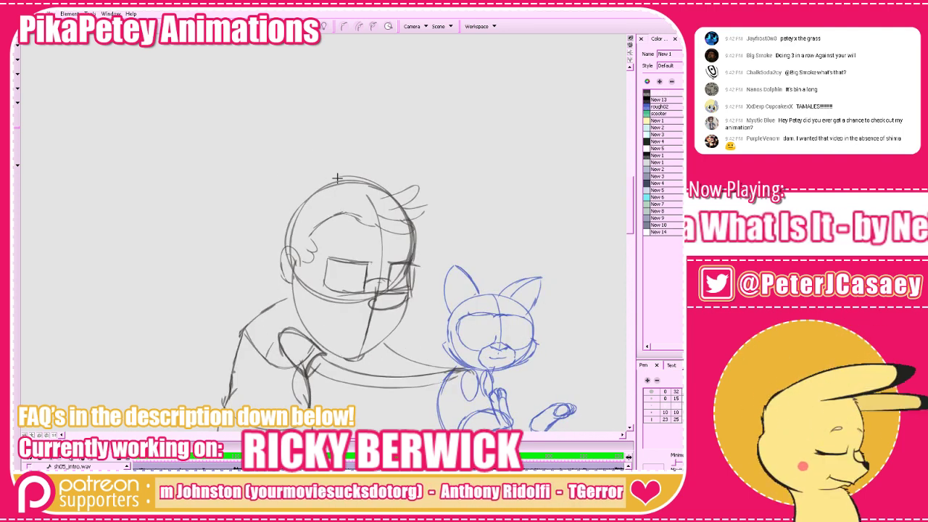
Sketch small hair tufts on the crown and outline the hair around the back and top of the head
key(f)
key(g)
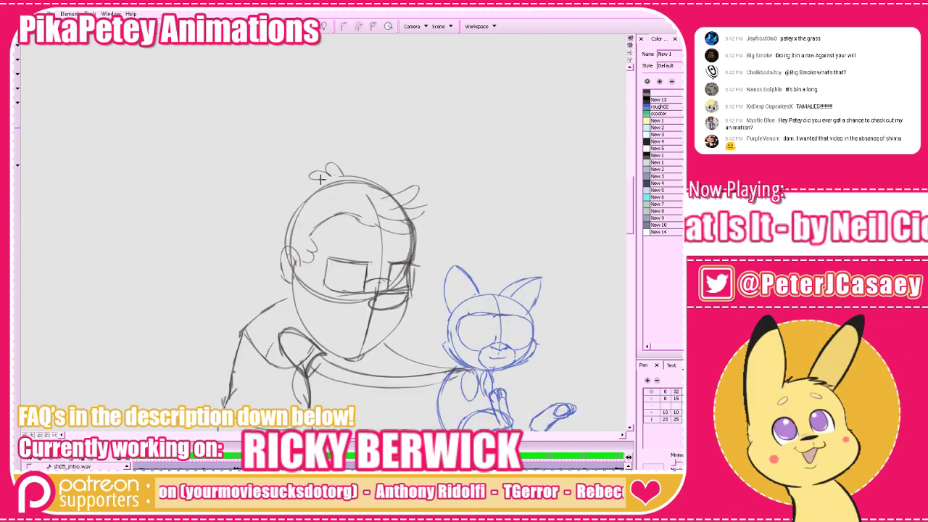
key(f)
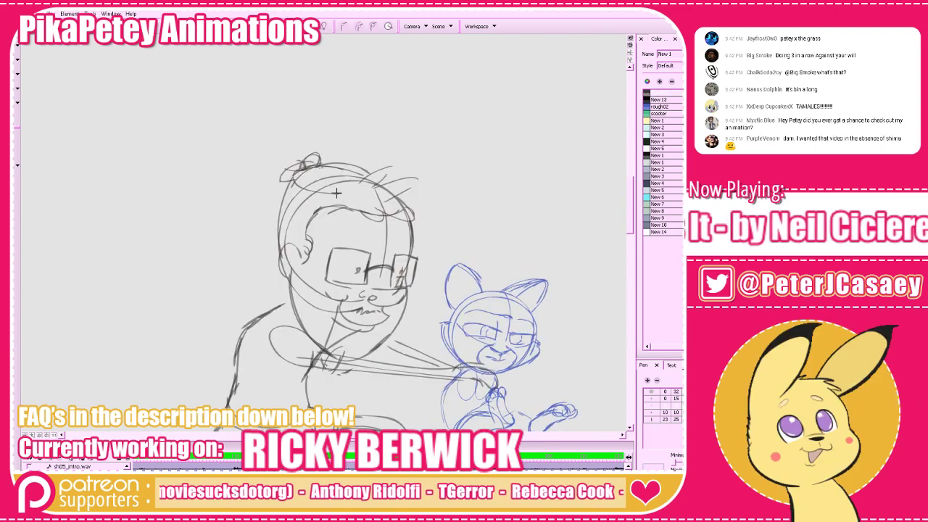
key(g)
key(ctrl+z)
mouse_move(288, 237)
mouse_down()
mouse_move(287, 213)
mouse_move(308, 184)
mouse_up()
mouse_move(291, 203)
mouse_down()
mouse_move(323, 172)
mouse_move(364, 175)
mouse_up()
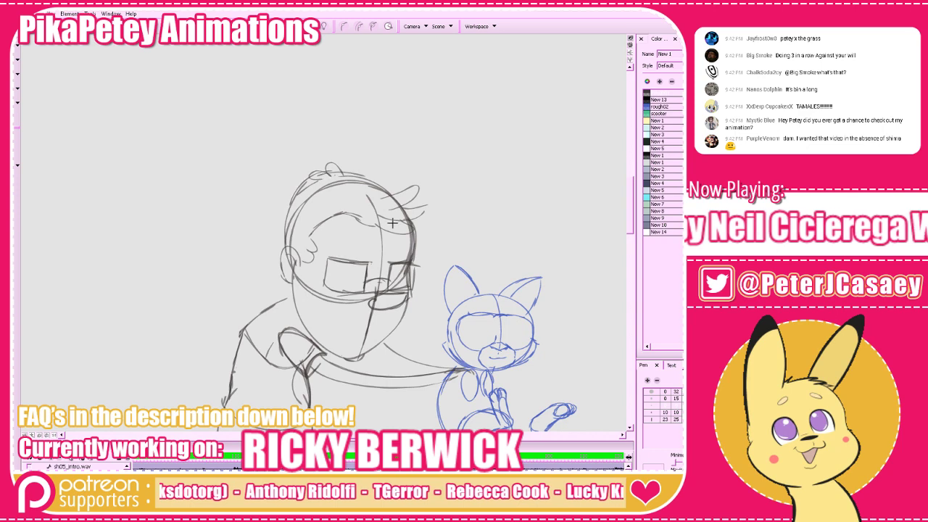
Flip through the scene's rough drawings to review the motion of the man and the cat
key(1)
key(1)
key(1)
key(g)
key(g)
key(g)
key(g)
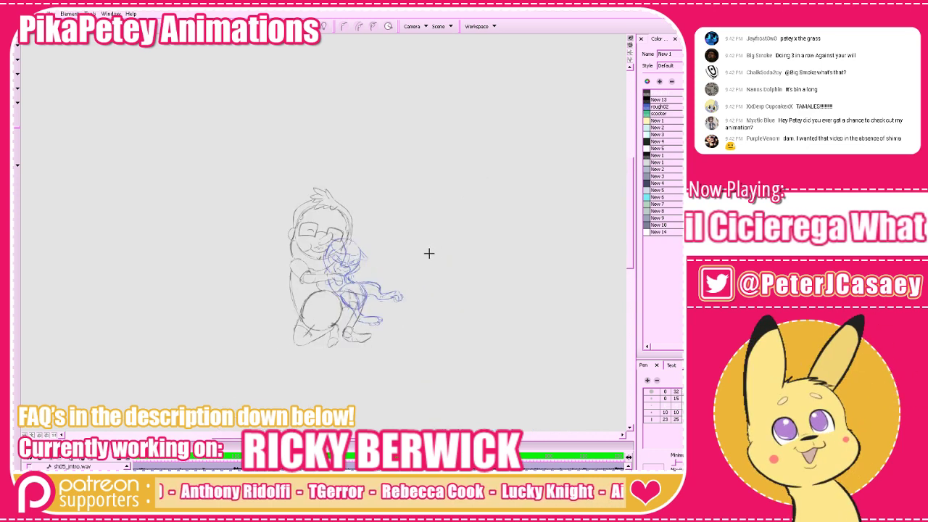
Step through the rough drawings once more to check how the man and the cat move from pose to pose
key(g)
key(g)
key(g)
key(g)
key(g)
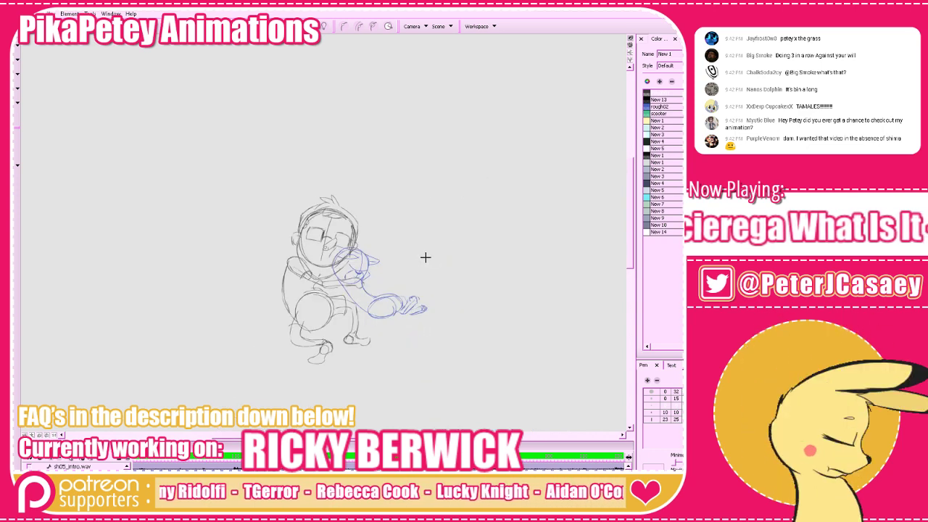
key(g)
key(g)
key(g)
key(g)
key(f)
key(f)
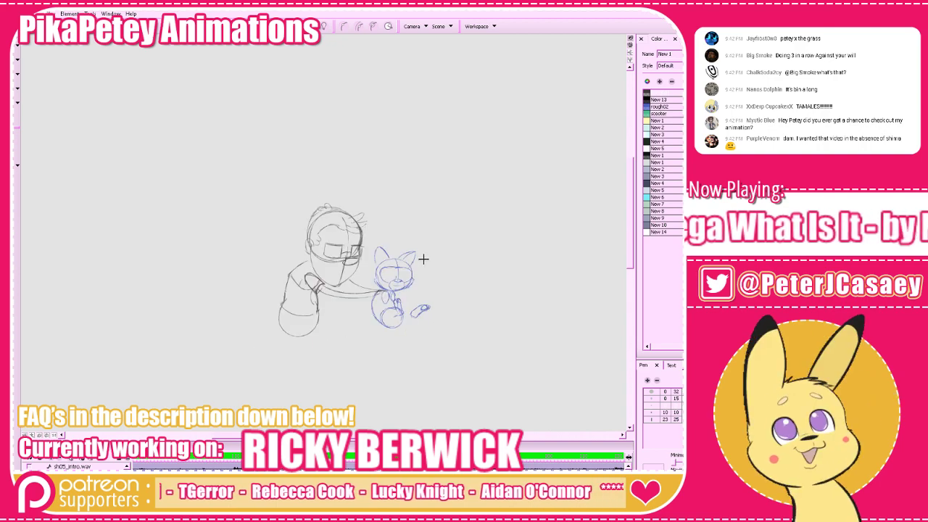
key(g)
Sketch the man's smiling mouth and cheek line below the glasses, flipping against the neighbouring drawing
key(2)
key(2)
key(2)
key(2)
key(f)
key(g)
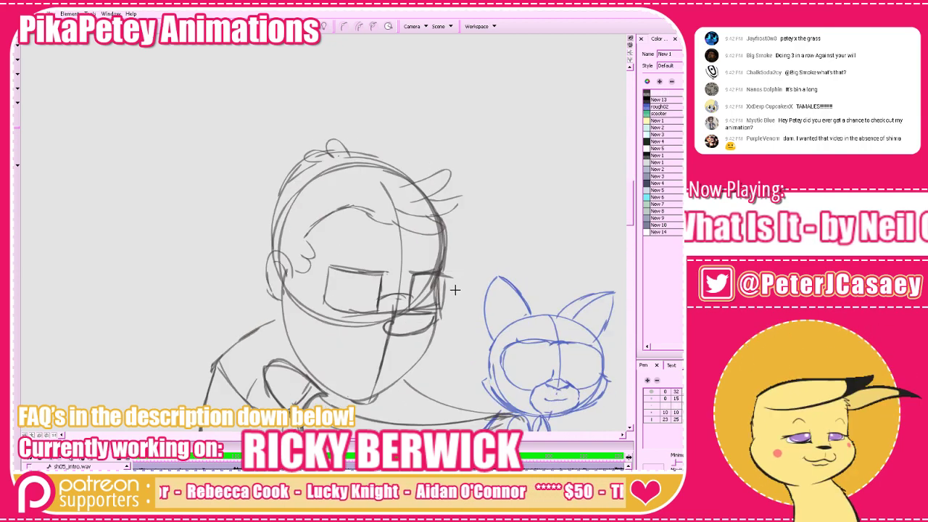
mouse_move(409, 340)
mouse_down()
mouse_move(412, 350)
mouse_move(388, 359)
mouse_move(318, 322)
mouse_move(325, 382)
mouse_up()
key(f)
key(g)
key(f)
key(g)
key(g)
key(f)
key(ctrl+z)
drag(339, 341, 325, 377)
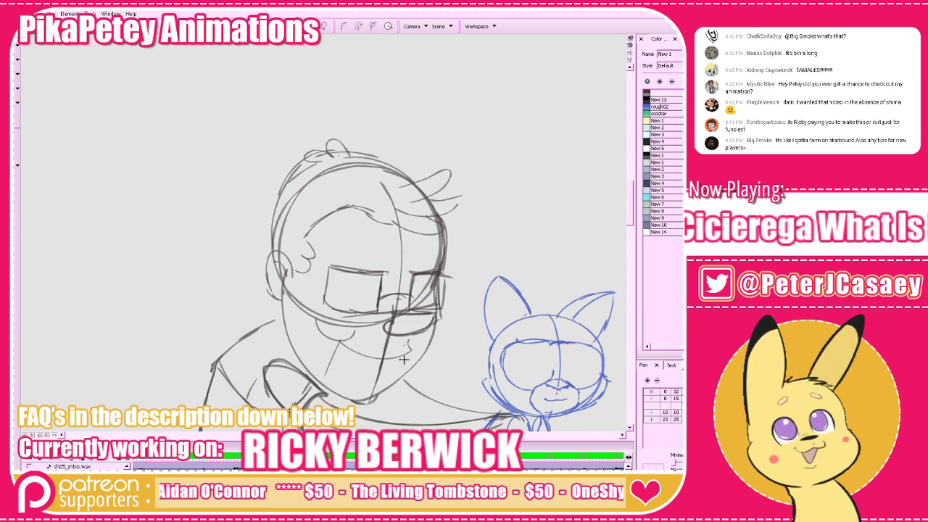
Rework the lines below the man's mouth, sketching the jaw and chin details and comparing them with the neighbouring drawing
mouse_move(404, 359)
mouse_down()
mouse_move(348, 351)
mouse_move(329, 372)
mouse_up()
key(f)
key(g)
key(alt+e)
key(alt+b)
mouse_move(340, 339)
mouse_down()
mouse_move(336, 380)
mouse_move(361, 389)
mouse_up()
key(ctrl+z)
key(ctrl+z)
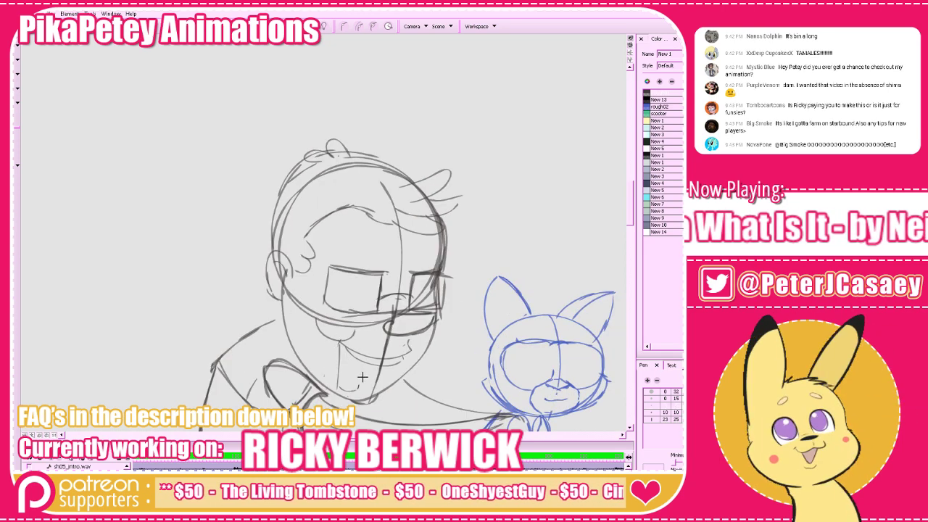
key(f)
key(f)
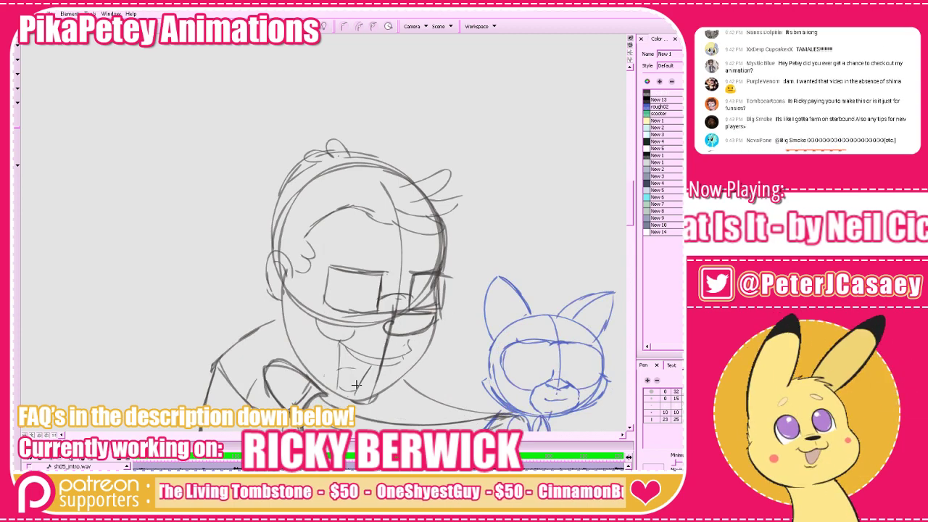
key(g)
key(f)
Turn on the onion skin and flip to the neighbouring drawings to compare the position of the man's legs
key(1)
key(1)
key(1)
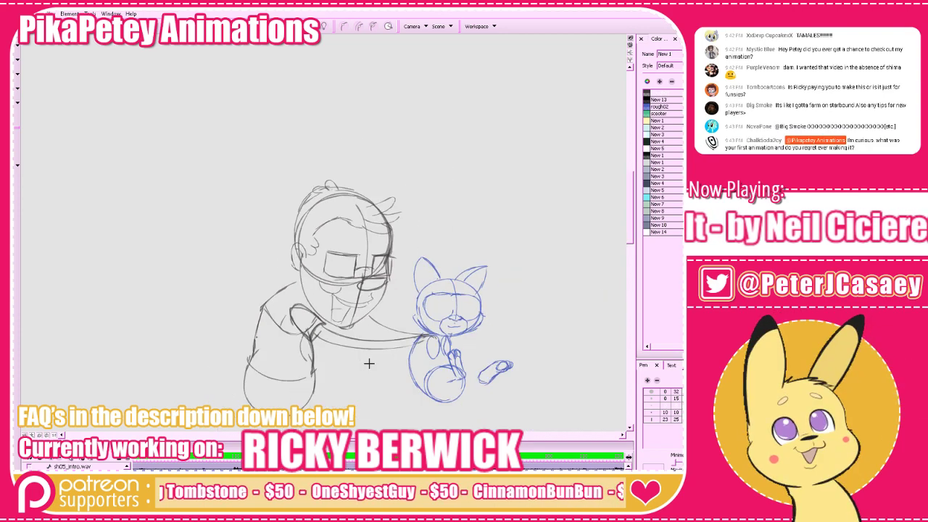
drag(450, 357, 436, 300)
key(2)
drag(414, 353, 445, 351)
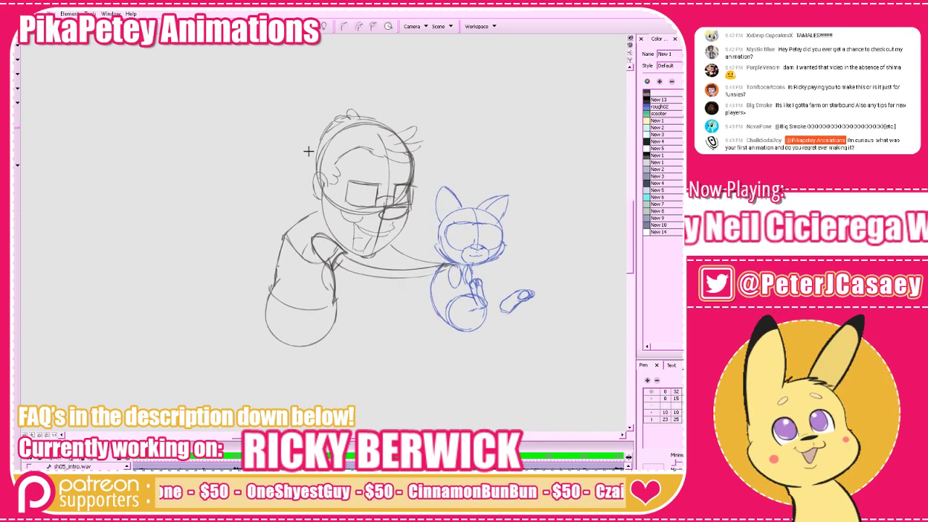
key(alt+o)
key(1)
key(1)
key(1)
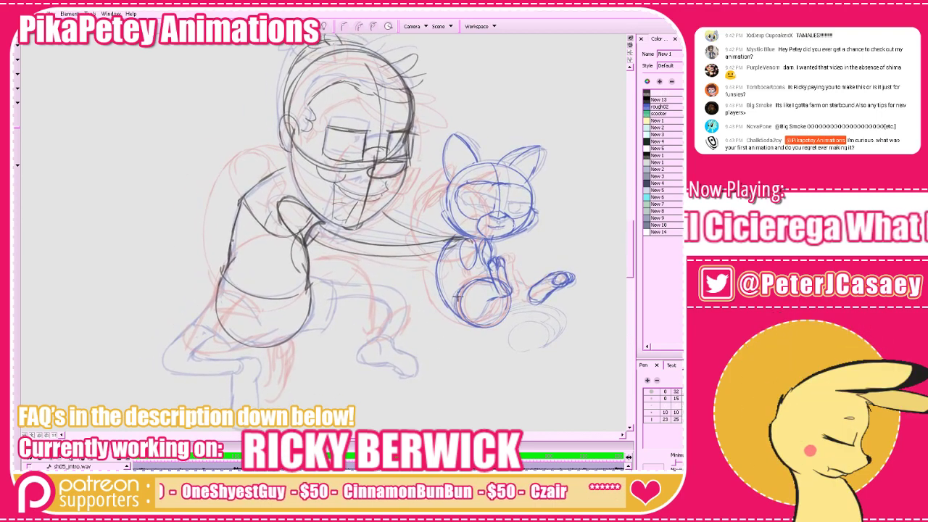
key(f)
key(g)
key(g)
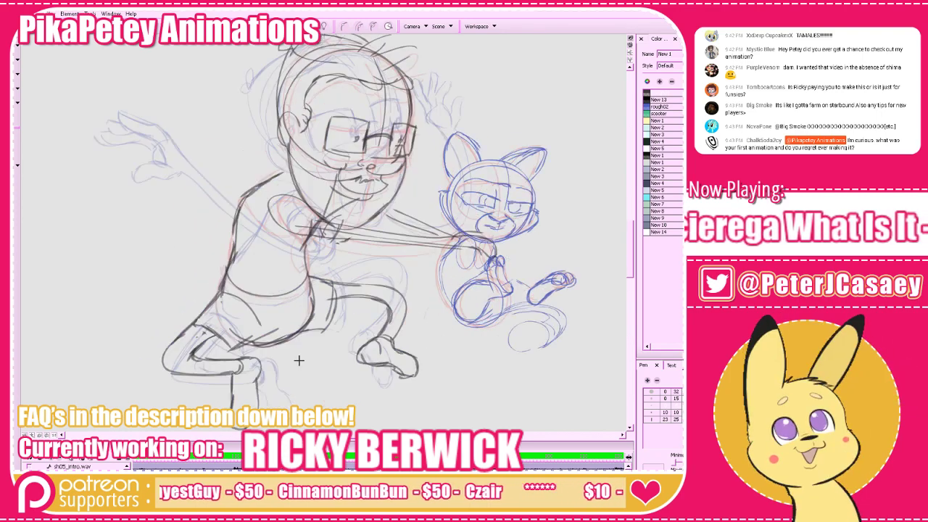
key(f)
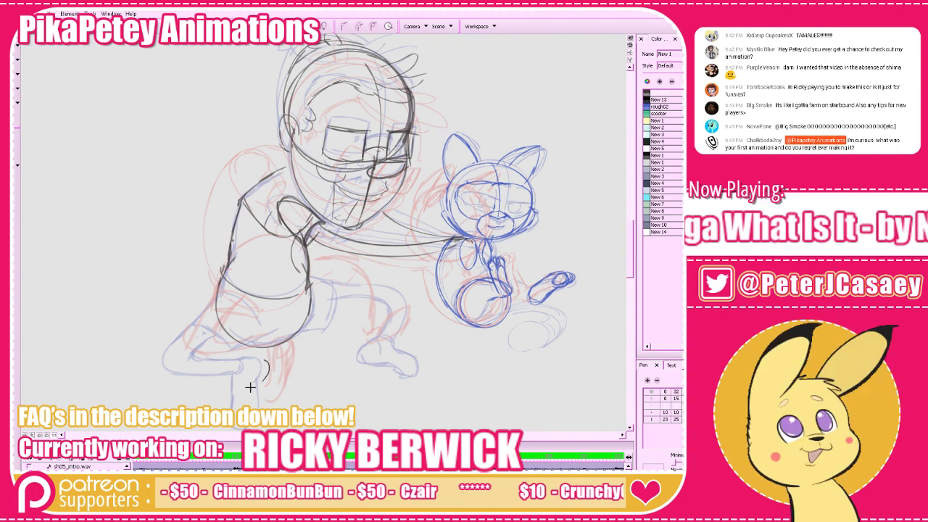
Sketch the man's near foot below the hips, using the onion-skinned foot as a guide and undoing stray strokes
drag(268, 354, 261, 384)
key(ctrl+z)
key(ctrl+z)
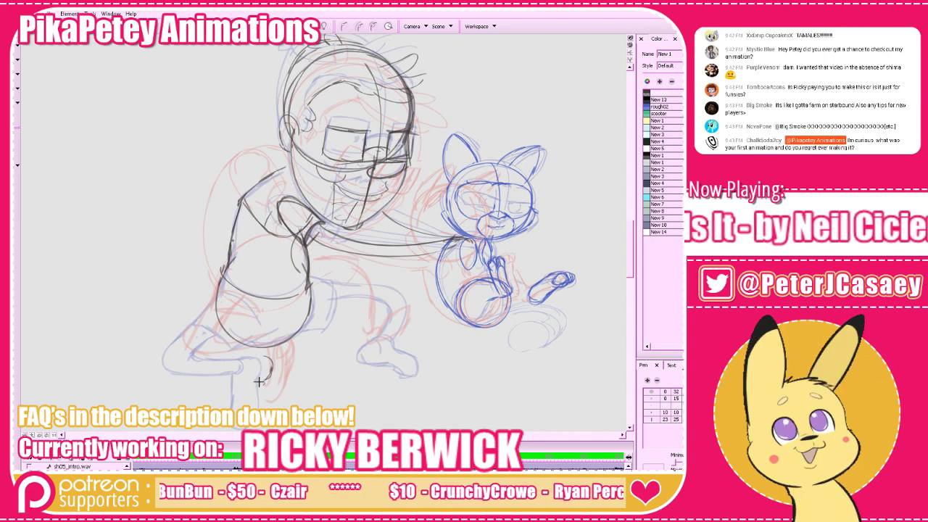
drag(344, 346, 403, 292)
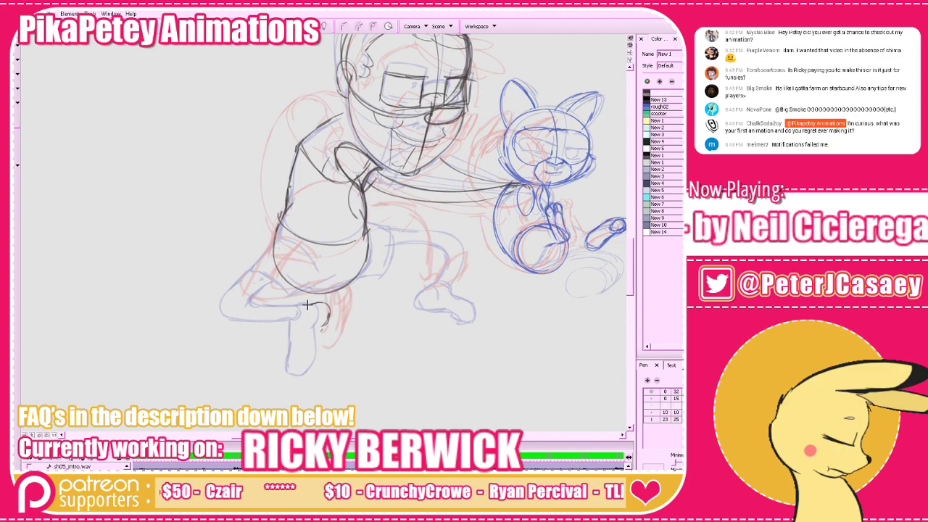
mouse_move(308, 308)
mouse_down()
mouse_move(303, 325)
mouse_move(323, 338)
mouse_move(325, 352)
mouse_move(316, 369)
mouse_move(298, 355)
mouse_move(304, 375)
mouse_move(293, 367)
mouse_move(302, 326)
mouse_up()
key(ctrl+z)
Sketch the man's bent near leg from the hip around the knee to the foot, undoing the misplaced strokes
mouse_move(275, 238)
mouse_down()
mouse_move(231, 296)
mouse_move(251, 314)
mouse_move(296, 320)
mouse_move(271, 251)
mouse_move(226, 304)
mouse_move(298, 320)
mouse_move(253, 298)
mouse_move(277, 272)
mouse_move(250, 268)
mouse_move(286, 297)
mouse_up()
key(ctrl+z)
key(ctrl+z)
key(ctrl+z)
key(ctrl+z)
key(ctrl+z)
key(ctrl+z)
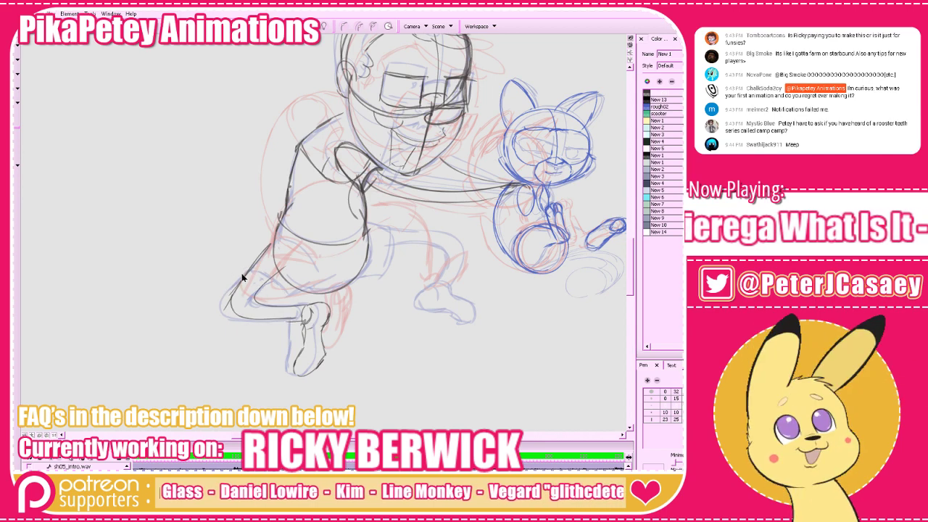
drag(243, 276, 290, 300)
key(ctrl+z)
Sketch the outline of the man's far foot over the onion-skinned drawing
drag(471, 264, 407, 312)
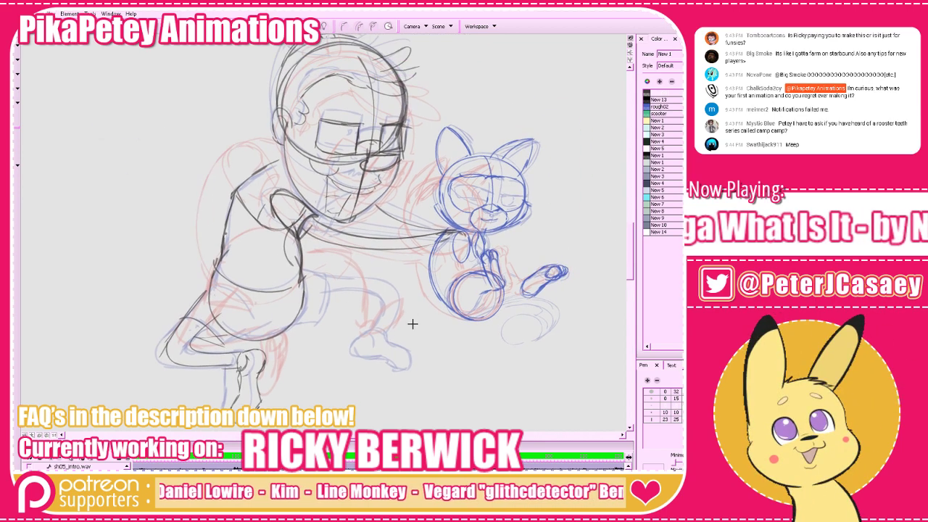
drag(359, 334, 354, 354)
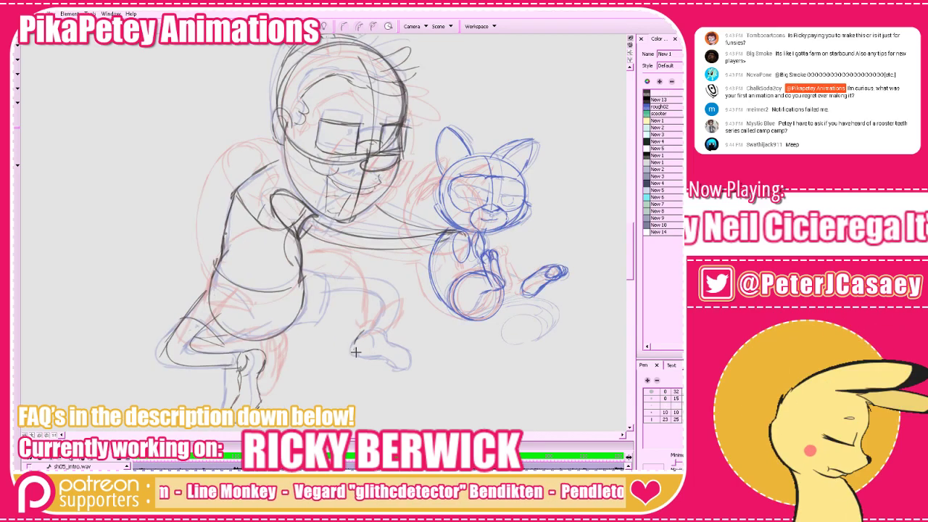
mouse_move(356, 354)
mouse_down()
mouse_move(387, 352)
mouse_move(403, 338)
mouse_move(411, 351)
mouse_up()
key(ctrl+z)
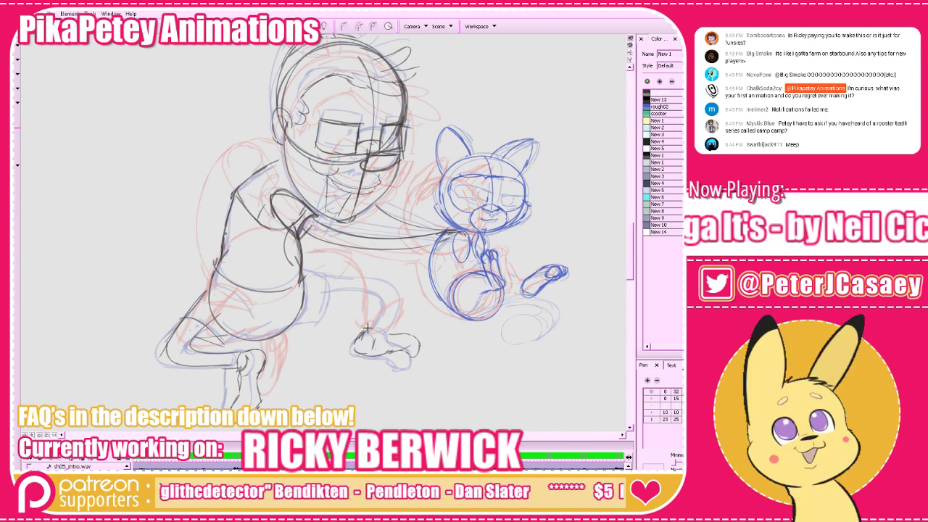
mouse_move(356, 339)
mouse_down()
mouse_move(374, 326)
mouse_move(389, 331)
mouse_up()
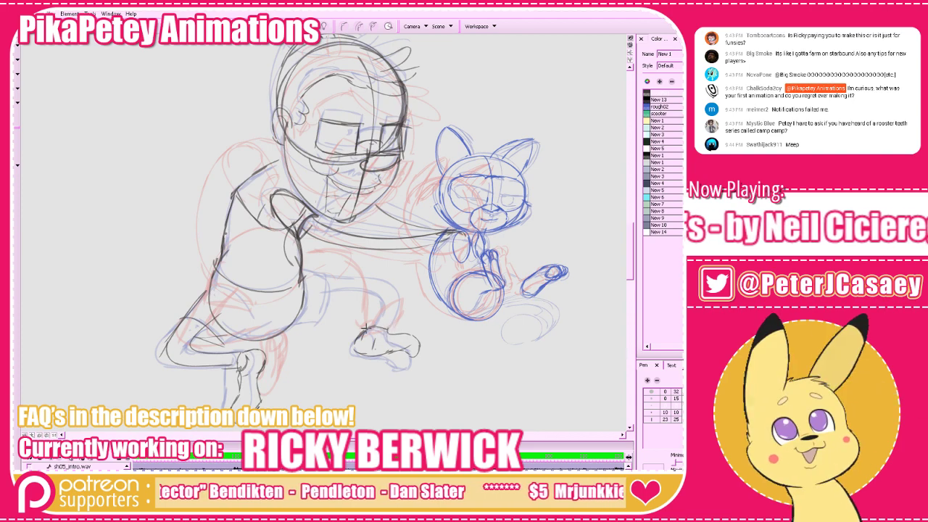
key(period)
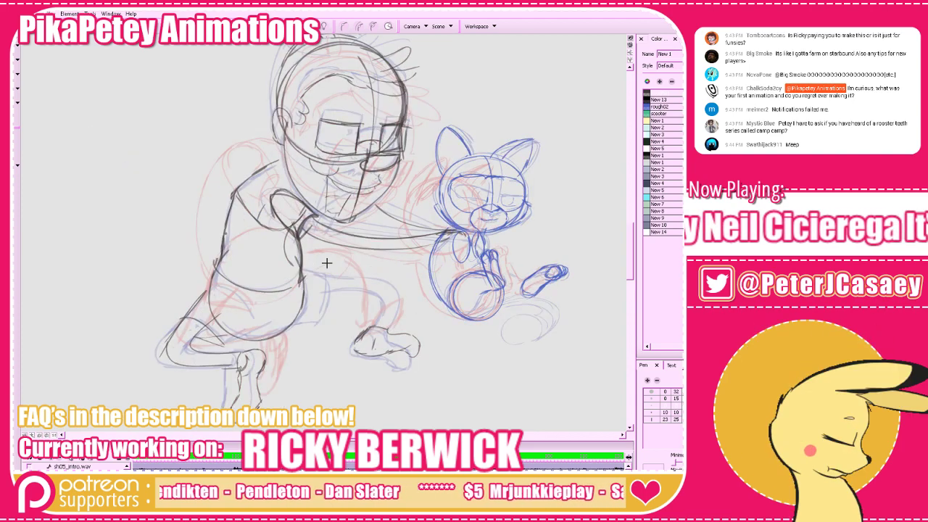
Sketch the man's far leg with the shorts hem, extending from the hips over the bent knee to the foot
mouse_move(331, 285)
mouse_down()
mouse_move(309, 312)
mouse_move(291, 316)
mouse_move(327, 310)
mouse_move(325, 273)
mouse_move(298, 269)
mouse_move(351, 273)
mouse_up()
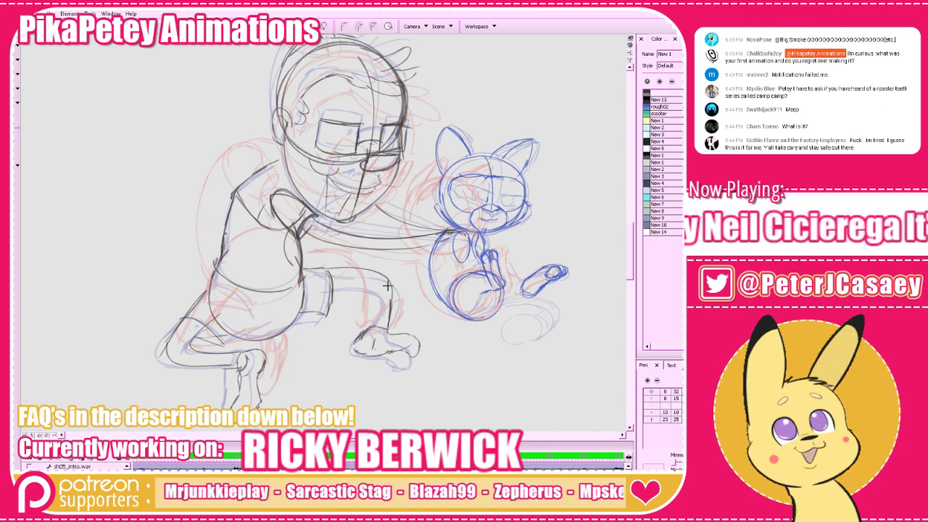
key(ctrl+z)
mouse_move(334, 283)
mouse_down()
mouse_move(368, 282)
mouse_move(380, 328)
mouse_up()
key(ctrl+z)
key(1)
key(1)
key(1)
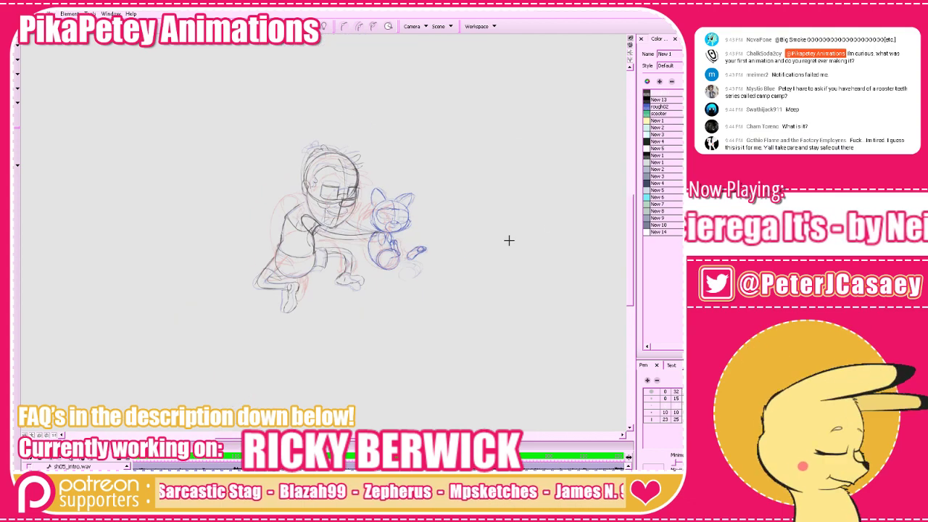
Step between the neighbouring drawings up to frame 132 and enlarge the timeline area
key(comma)
key(2)
key(2)
drag(539, 274, 535, 324)
key(period)
key(period)
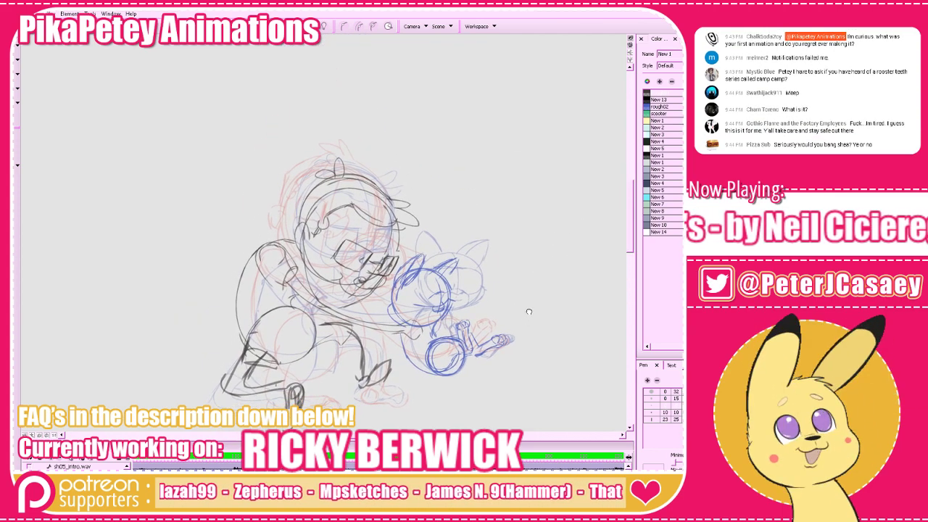
drag(424, 439, 424, 327)
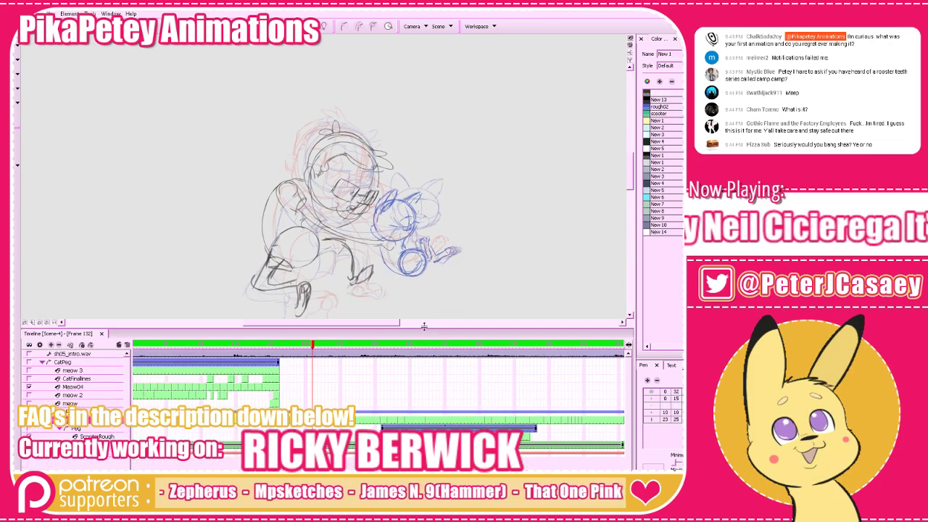
key(comma)
key(comma)
key(period)
key(period)
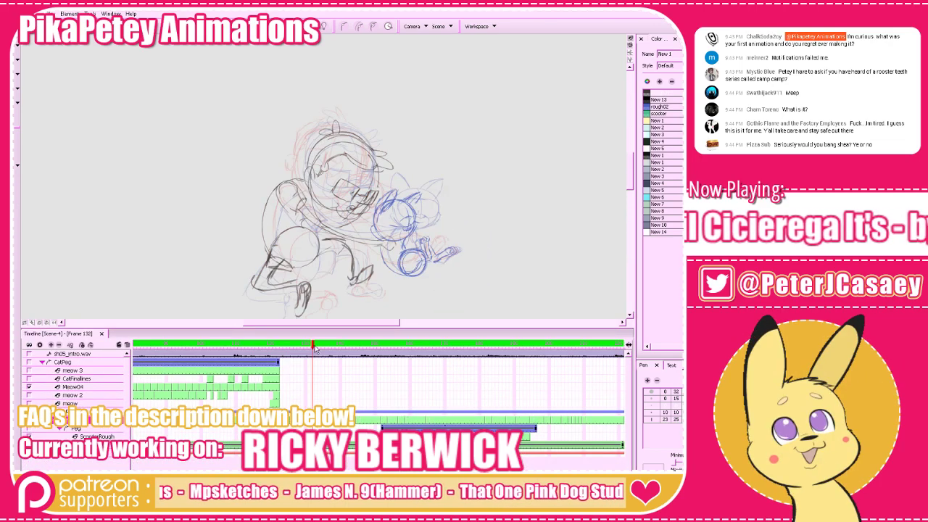
Scrub back to frame 117 and play the rough animation through to the end of the scene
drag(314, 346, 268, 345)
key(Return)
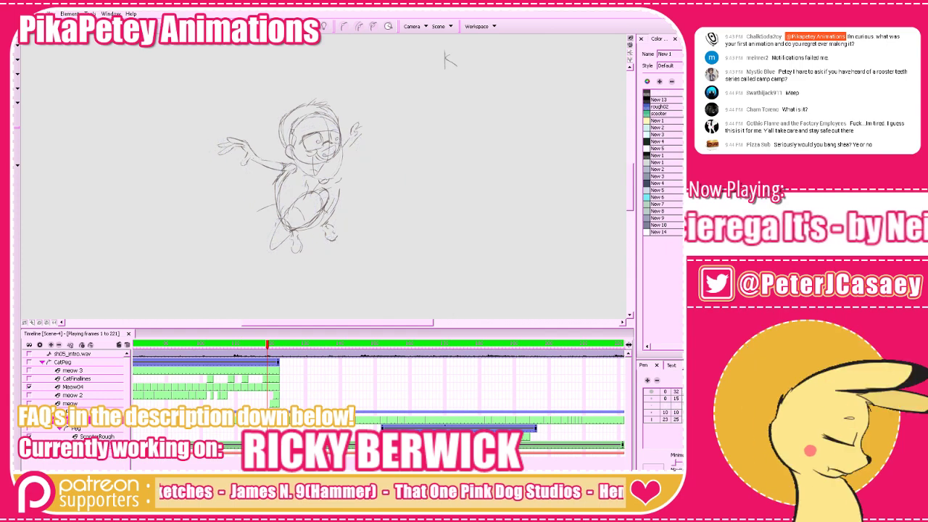
click(293, 346)
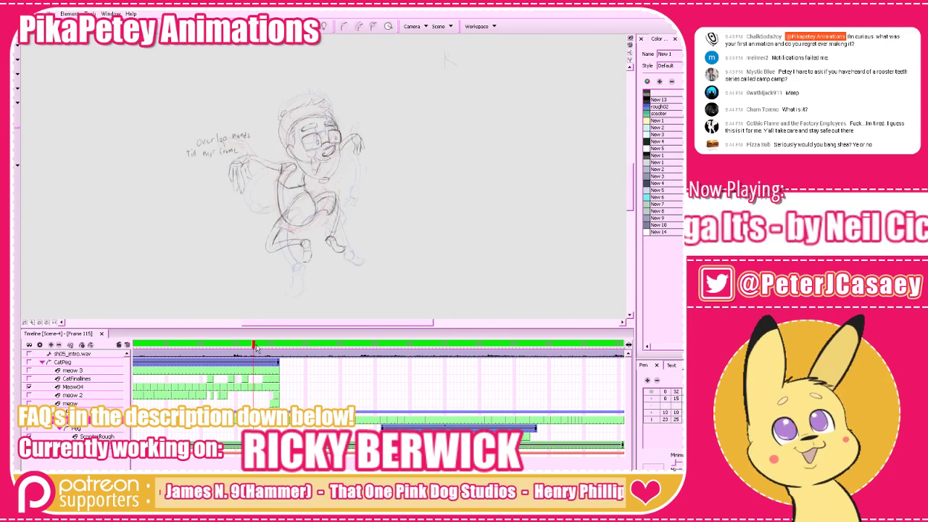
drag(295, 346, 262, 346)
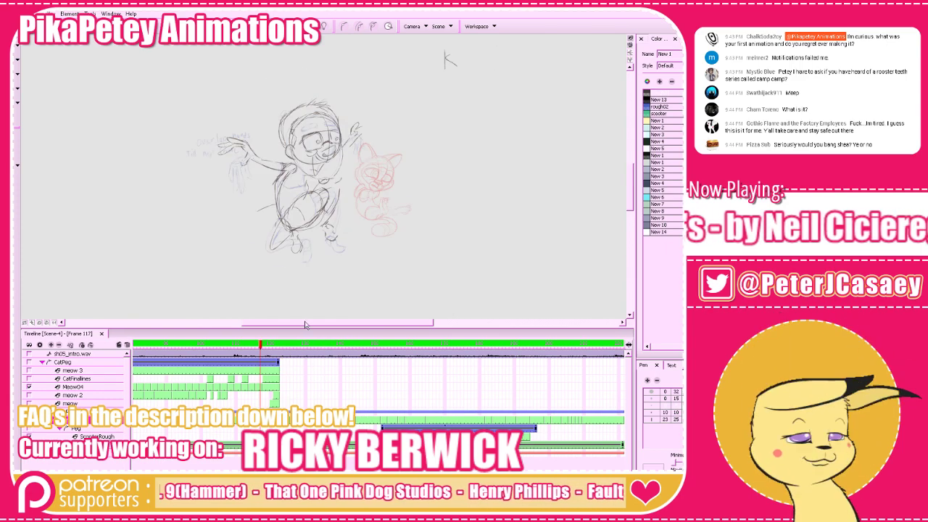
drag(392, 149, 386, 194)
key(Return)
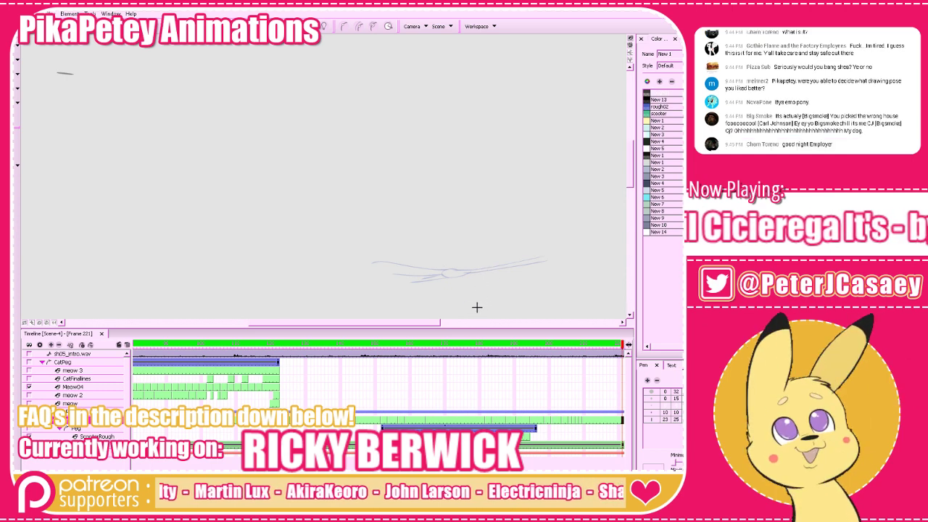
Scrub back to before frame 153 and replay the section where the man holds the cat
mouse_move(420, 344)
mouse_down()
mouse_move(367, 342)
mouse_move(385, 339)
mouse_up()
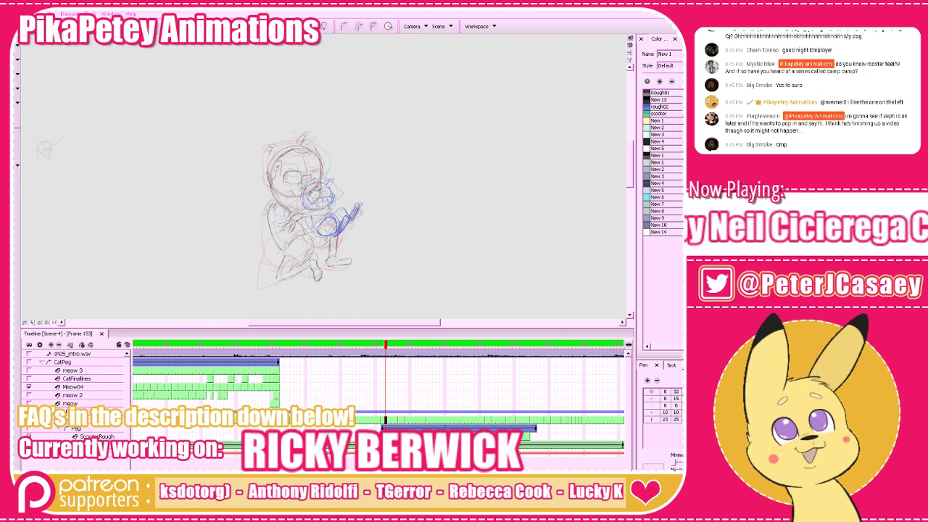
mouse_move(387, 347)
mouse_down()
mouse_move(421, 351)
mouse_move(381, 352)
mouse_move(448, 351)
mouse_move(347, 354)
mouse_up()
key(Return)
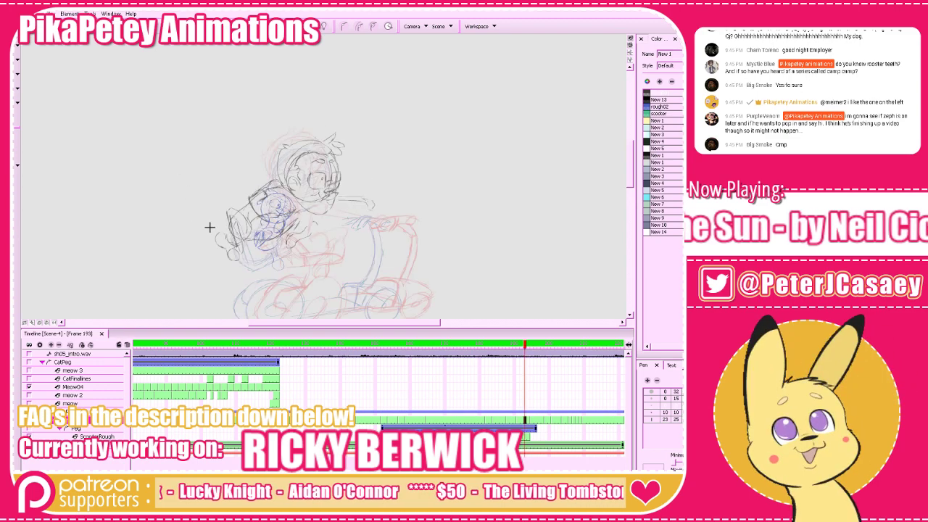
Go to frame 157 and shrink the timeline area to give the drawing more room
click(403, 345)
mouse_move(403, 346)
mouse_down()
mouse_move(447, 342)
mouse_move(451, 401)
mouse_up()
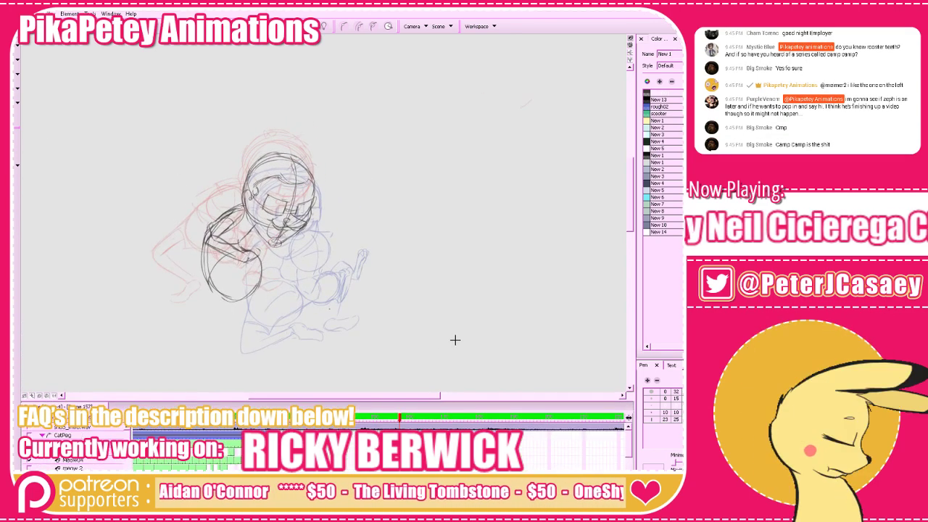
key(space)
mouse_move(432, 358)
mouse_down()
mouse_move(474, 291)
mouse_move(508, 322)
mouse_move(535, 326)
mouse_up()
key(2)
key(2)
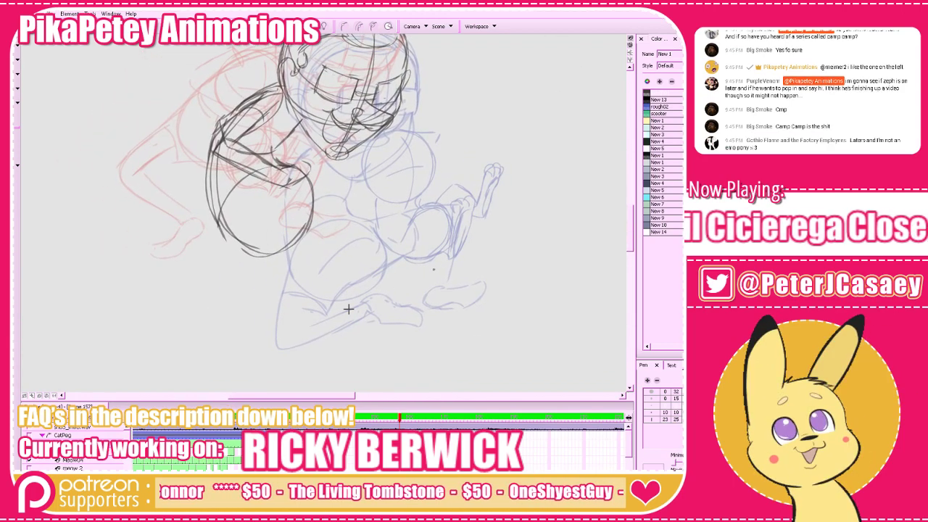
Sketch the upper contour of the man's foot over the ghosted previous foot on frame 157, reworking the curve's placement
drag(347, 318, 366, 316)
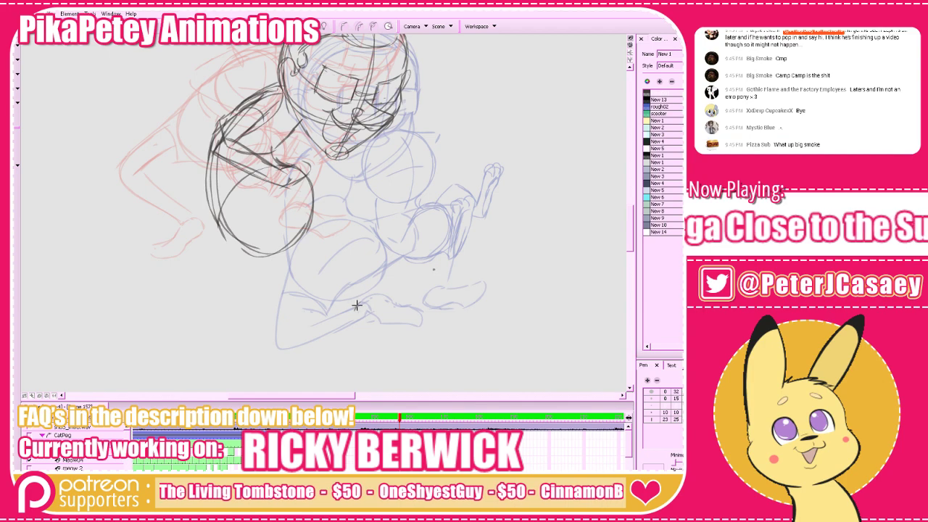
drag(356, 306, 383, 308)
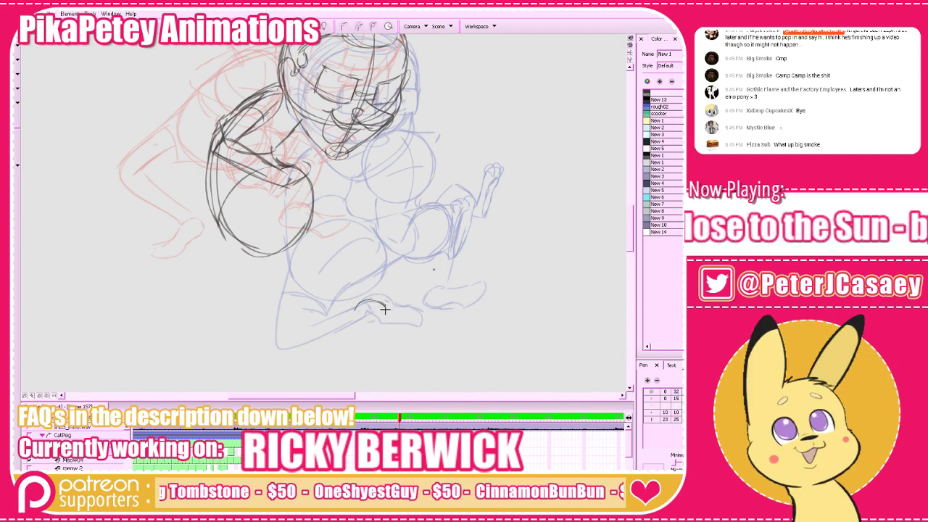
click(10, 165)
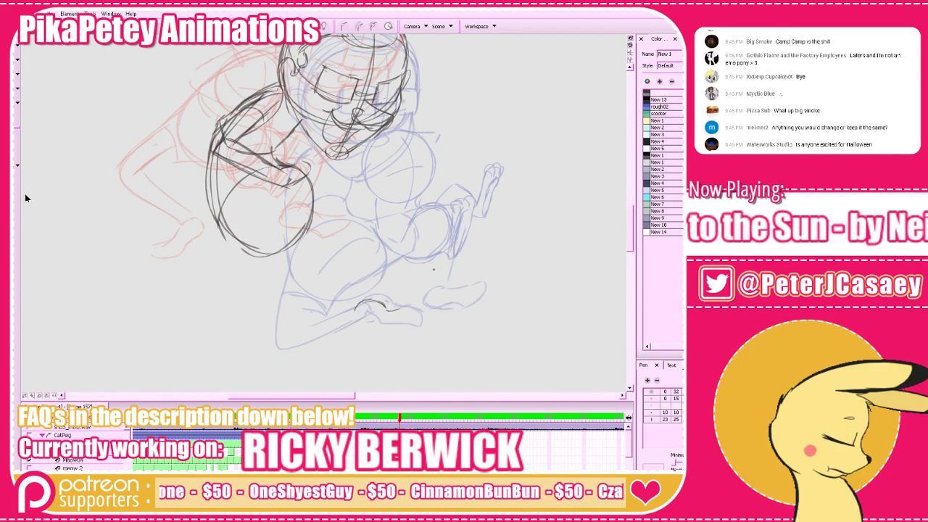
drag(269, 311, 630, 362)
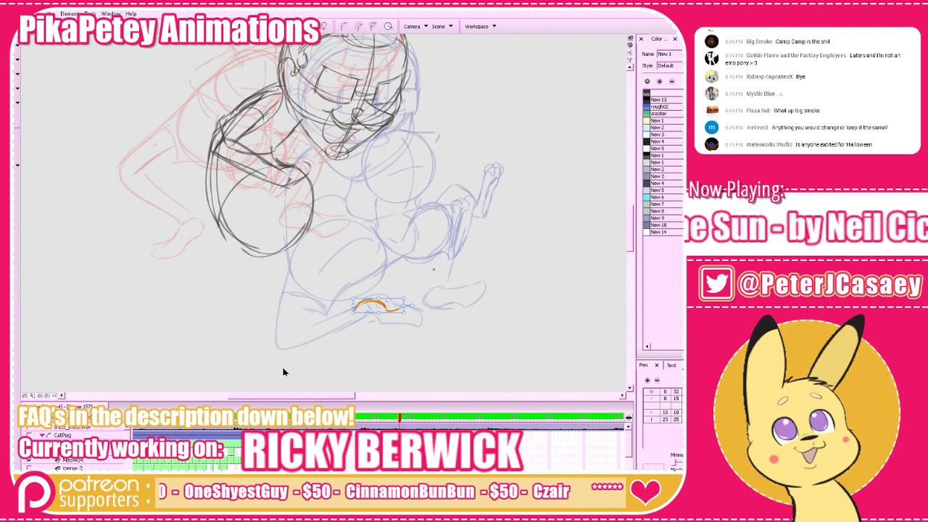
key(space)
mouse_move(483, 271)
mouse_down()
mouse_move(458, 276)
mouse_move(447, 301)
mouse_up()
key(space)
mouse_move(370, 322)
mouse_down()
mouse_move(358, 326)
mouse_move(389, 326)
mouse_up()
key(alt+b)
key(ctrl+z)
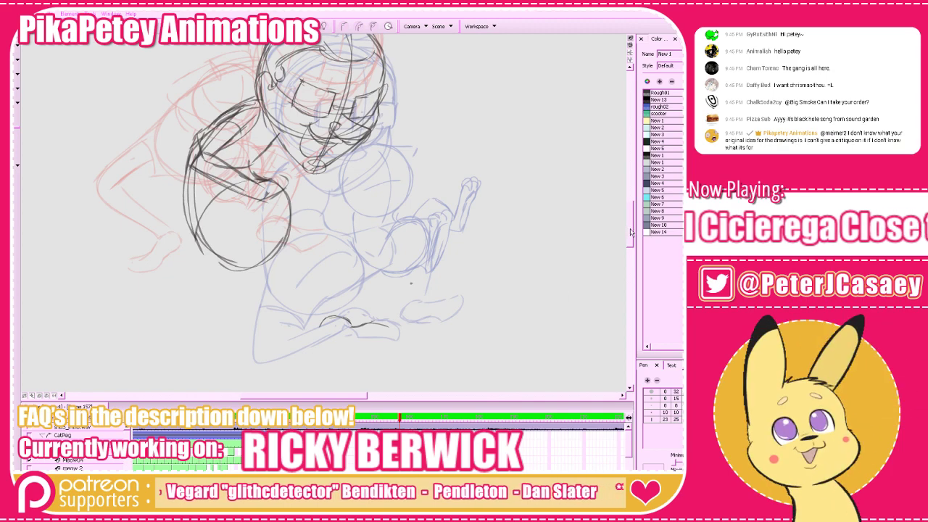
Complete the foot's outline with the toes, sole and ankle, checking it against the previous drawing
drag(631, 232, 631, 232)
key(f)
key(g)
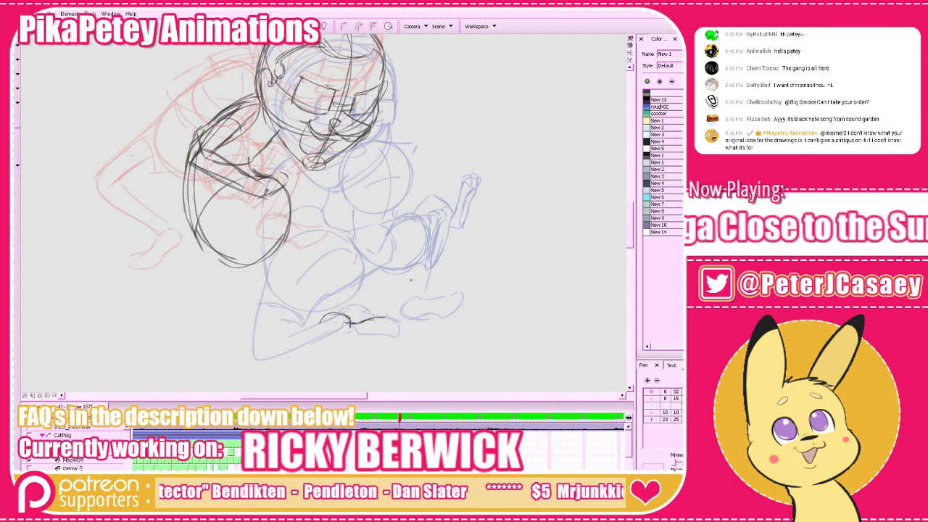
mouse_move(348, 318)
mouse_down()
mouse_move(386, 327)
mouse_move(370, 335)
mouse_move(385, 329)
mouse_move(342, 337)
mouse_up()
key(ctrl+z)
key(ctrl+z)
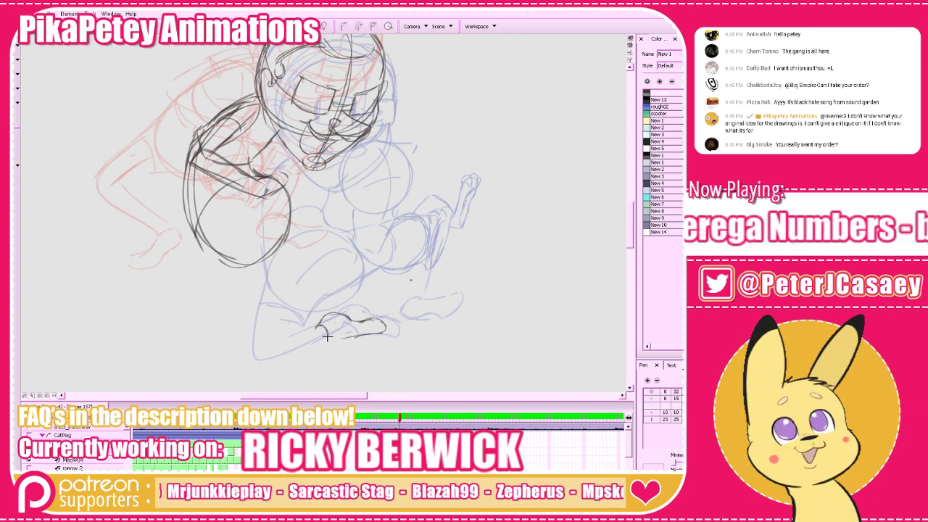
mouse_move(320, 327)
mouse_down()
mouse_move(329, 337)
mouse_move(387, 332)
mouse_up()
key(f)
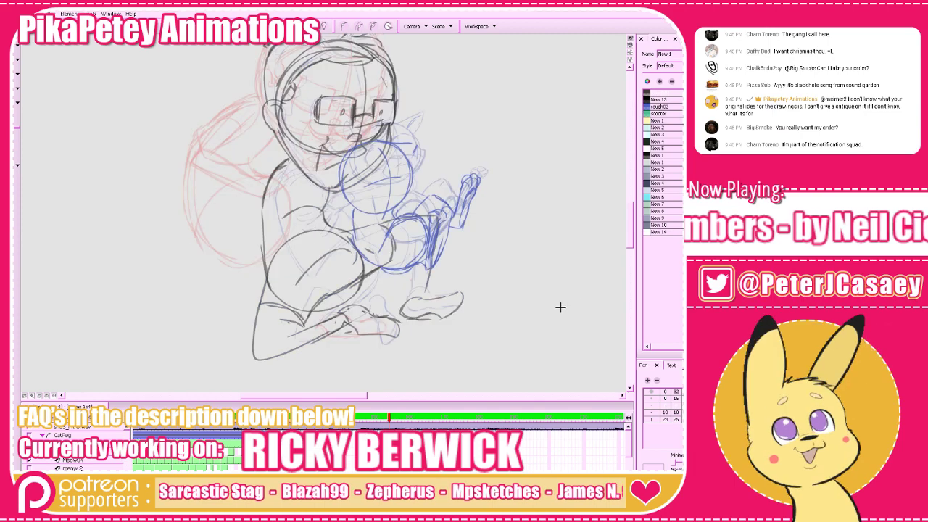
key(g)
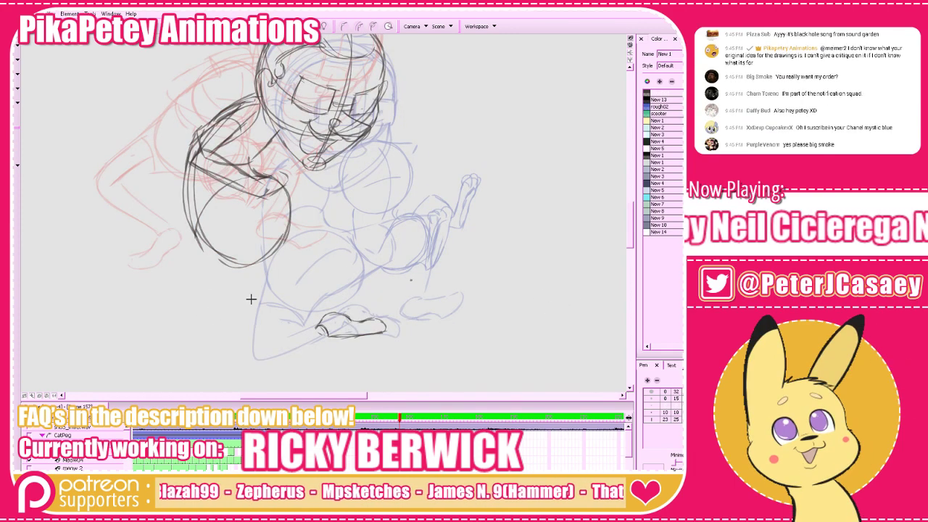
drag(207, 314, 280, 298)
key(f)
key(g)
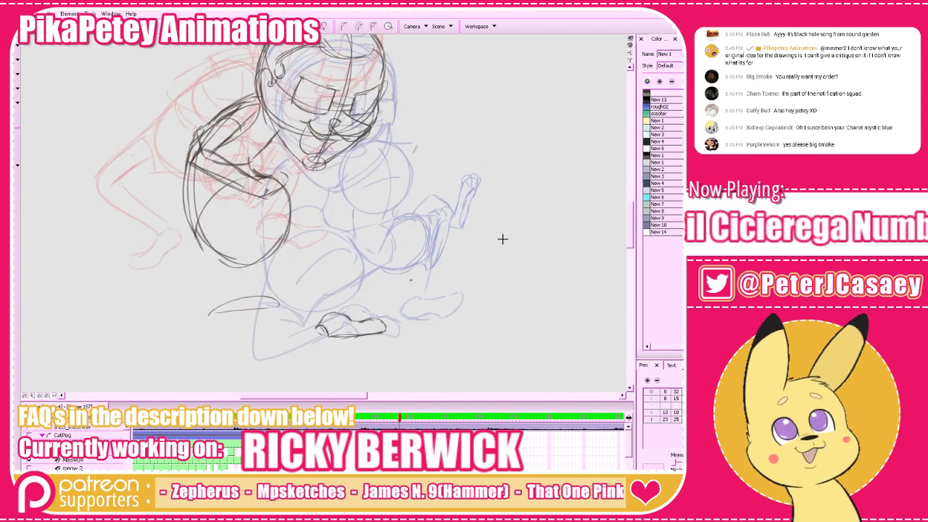
key(f)
key(g)
key(ctrl+z)
Sketch both sides and the hem of the trouser leg below the thigh circle, checking against the previous drawing
mouse_move(223, 311)
mouse_down()
mouse_move(246, 314)
mouse_move(224, 323)
mouse_move(182, 219)
mouse_up()
drag(282, 291, 274, 227)
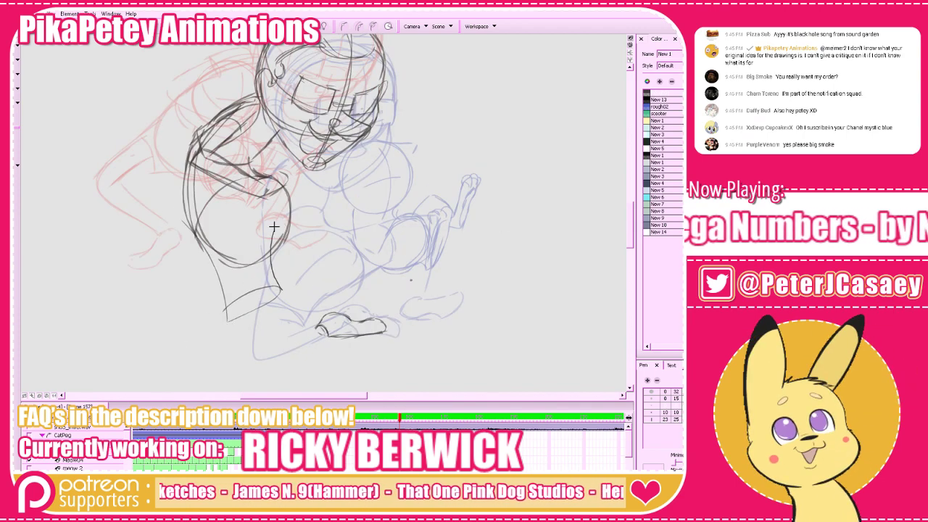
key(f)
key(g)
mouse_move(227, 305)
mouse_down()
mouse_move(263, 354)
mouse_move(337, 330)
mouse_move(277, 351)
mouse_move(238, 315)
mouse_up()
key(ctrl+z)
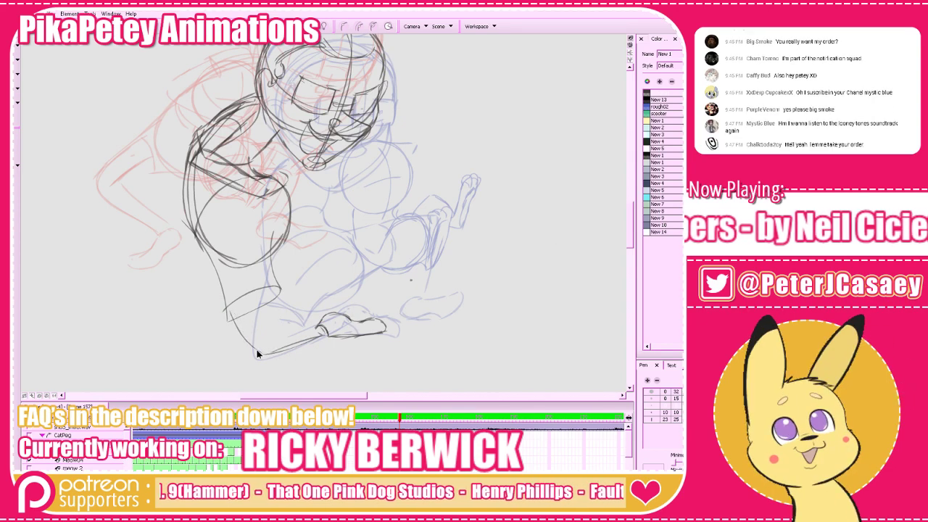
Refine the lower leg's outline from the trouser hem around the bend to the ankle, joining it to the foot
drag(260, 354, 328, 335)
key(ctrl+z)
mouse_move(261, 354)
mouse_down()
mouse_move(327, 336)
mouse_move(238, 328)
mouse_move(228, 307)
mouse_up()
key(ctrl+z)
key(f)
key(g)
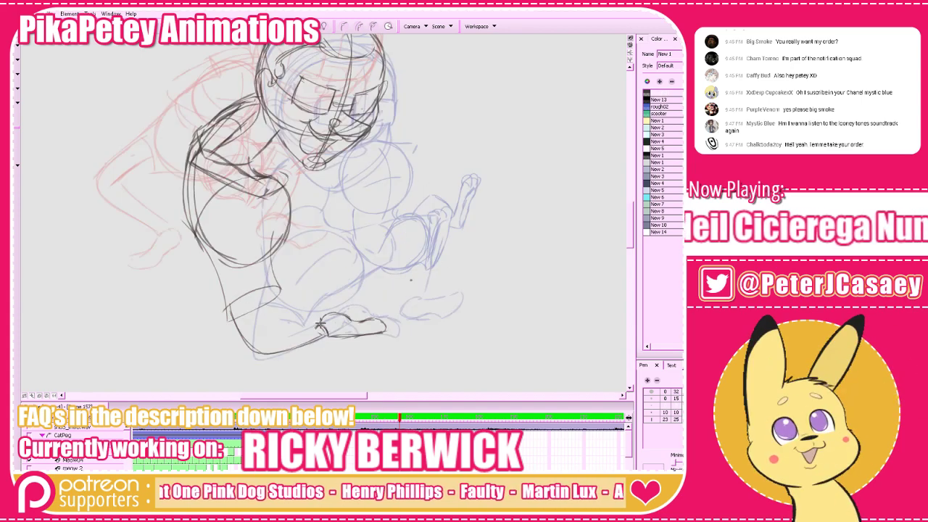
key(ctrl+z)
drag(320, 325, 261, 335)
key(ctrl+z)
Flip between frame 157 and its neighbouring drawings to examine how the new leg pose moves
key(1)
key(1)
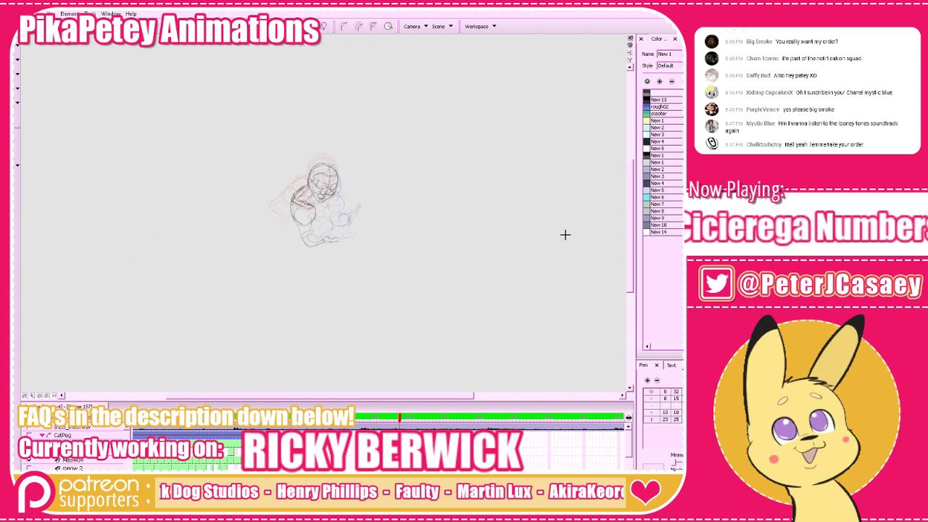
key(f)
key(g)
key(g)
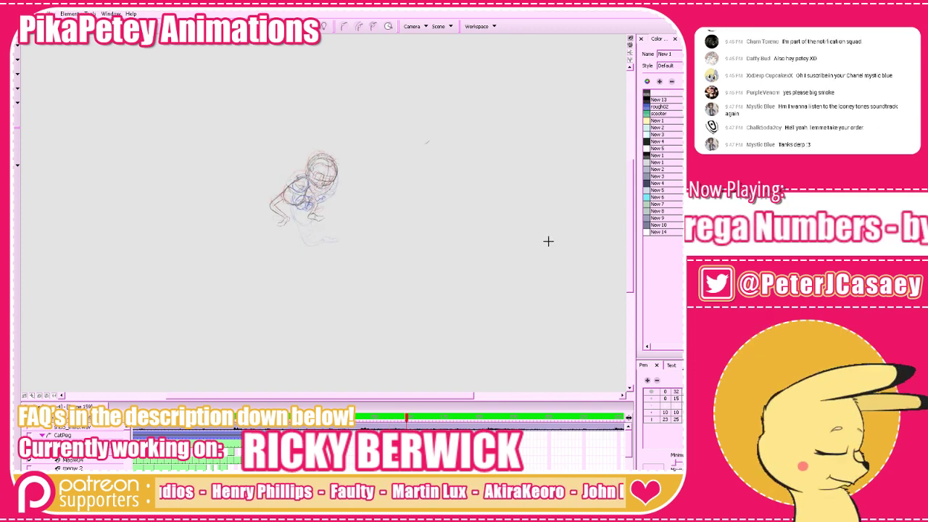
key(f)
key(f)
key(g)
key(g)
key(g)
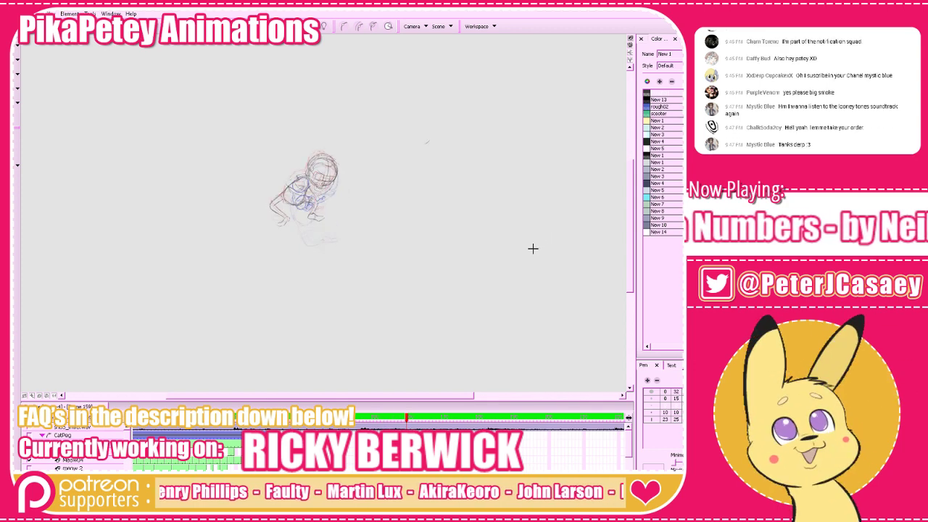
key(2)
key(2)
mouse_move(479, 264)
mouse_down()
mouse_move(450, 305)
mouse_move(469, 321)
mouse_move(491, 305)
mouse_up()
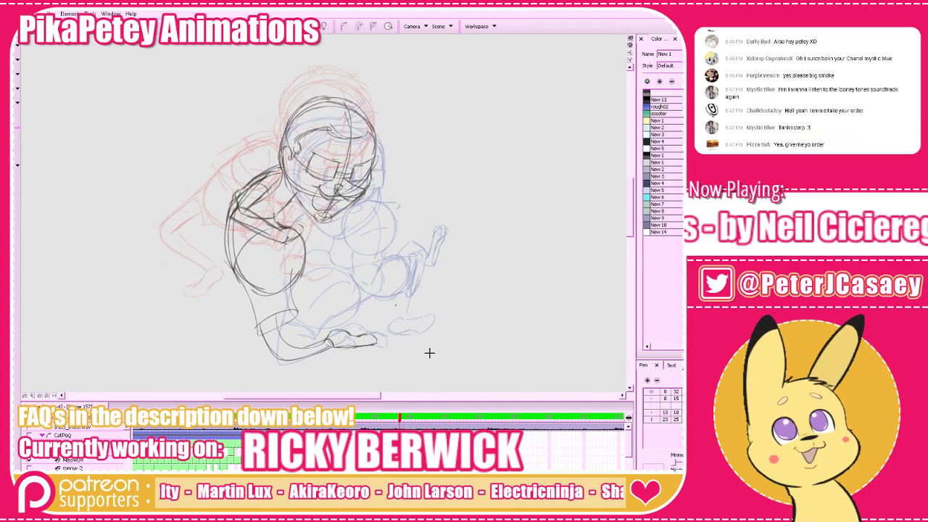
key(f)
key(g)
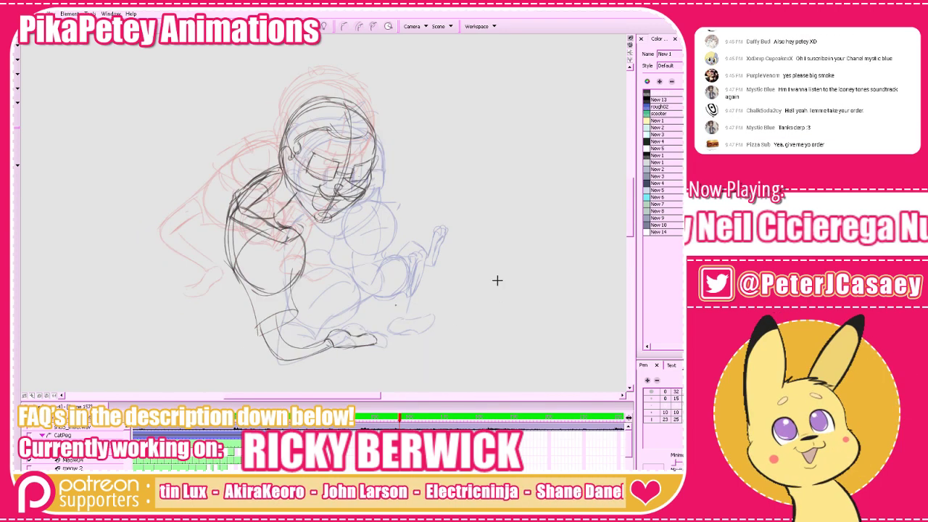
Rough in the sole and instep of the crouching figure's far foot over the onion skin on frame 157
key(g)
key(f)
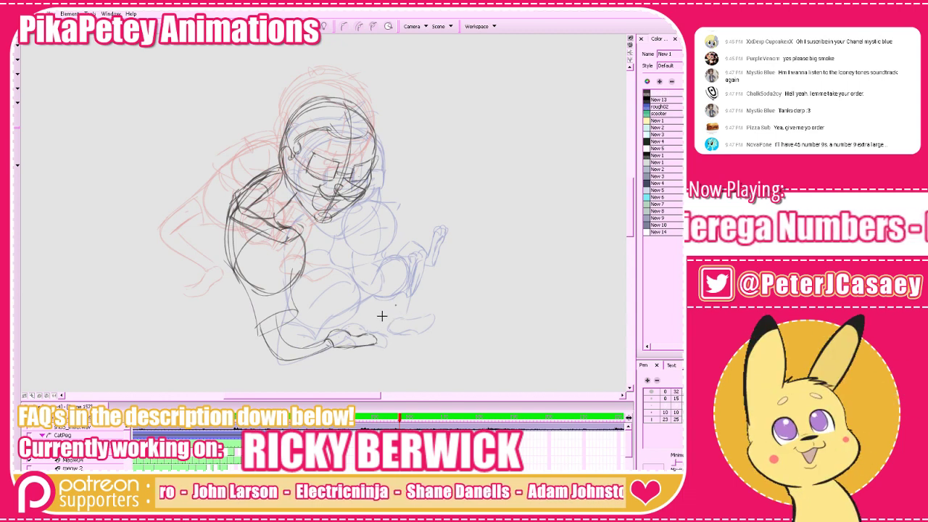
drag(382, 318, 402, 331)
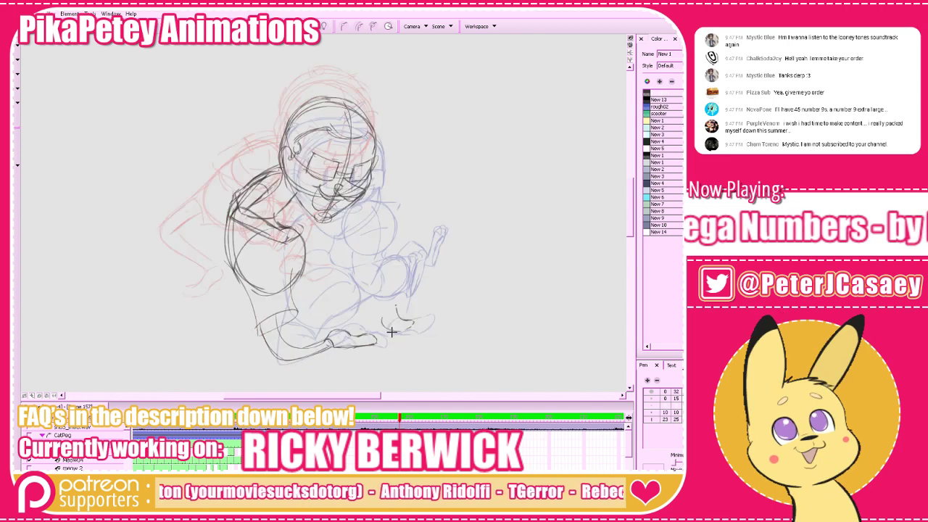
drag(375, 309, 386, 324)
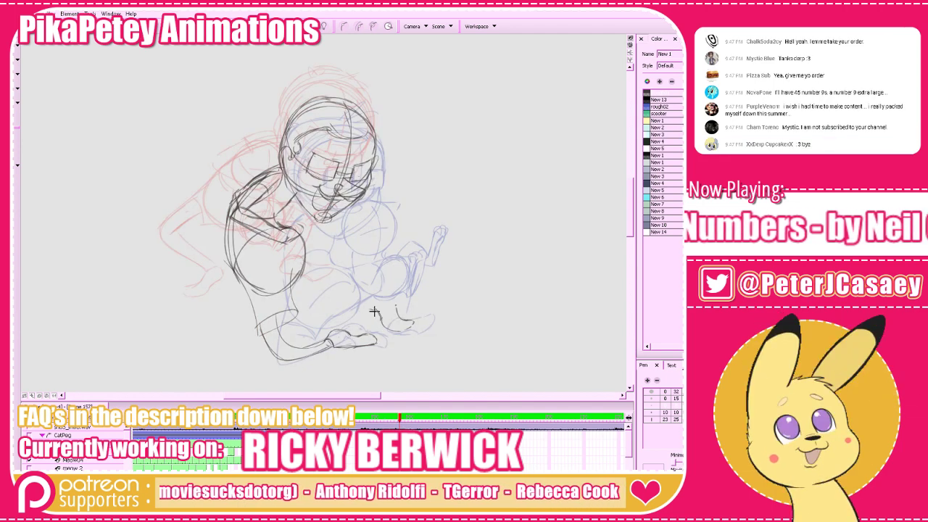
mouse_move(375, 309)
mouse_down()
mouse_move(367, 306)
mouse_move(383, 295)
mouse_up()
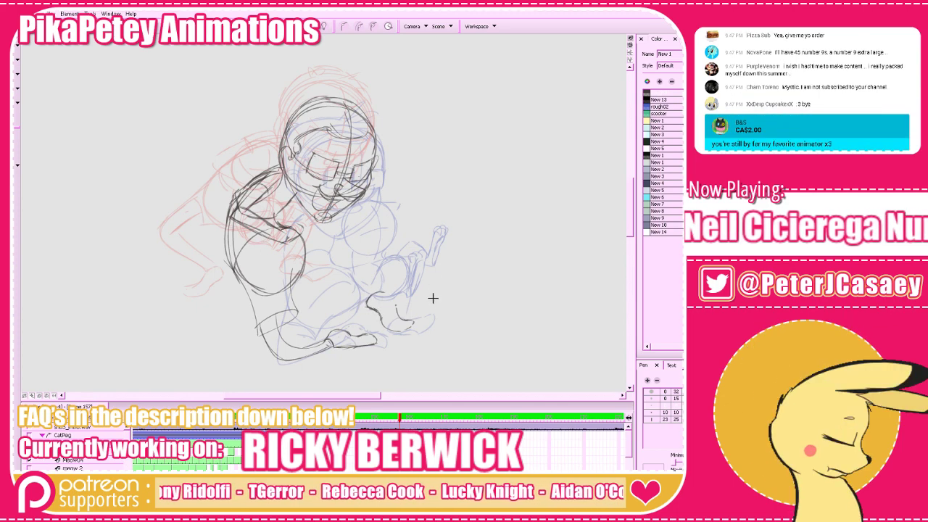
key(f)
key(g)
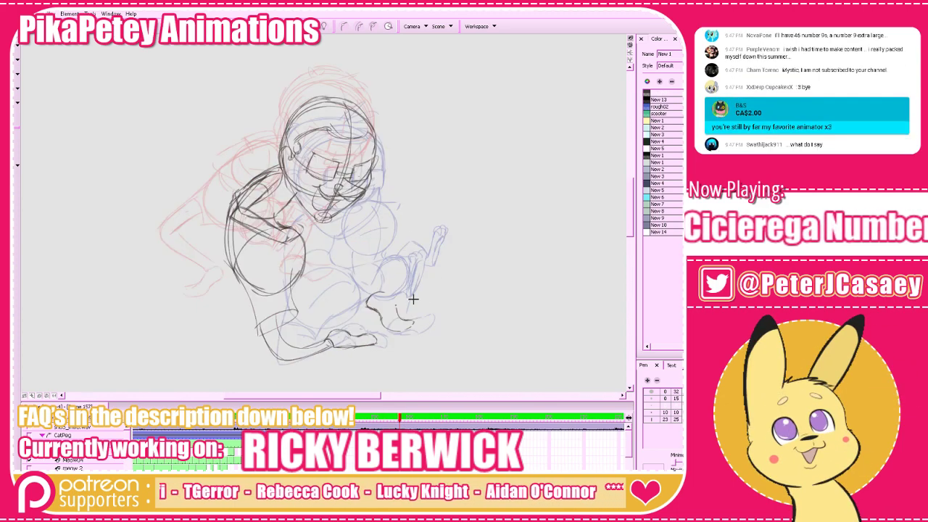
Sketch the heel and ankle contour of the far foot on frame 157 and save the scene
key(2)
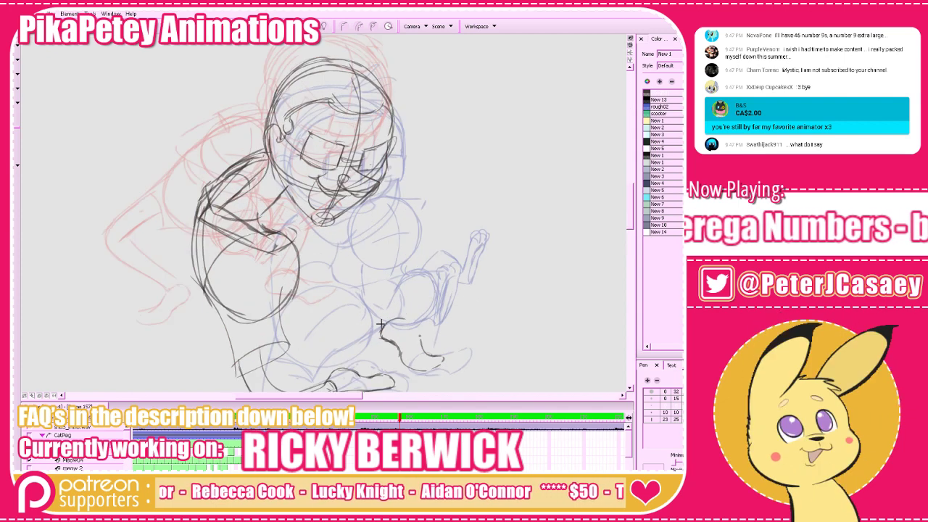
mouse_move(398, 329)
mouse_down()
mouse_move(398, 346)
mouse_move(383, 326)
mouse_move(383, 337)
mouse_move(426, 347)
mouse_move(383, 322)
mouse_move(402, 345)
mouse_move(427, 329)
mouse_up()
mouse_move(405, 283)
mouse_down()
mouse_move(424, 293)
mouse_move(381, 298)
mouse_move(394, 321)
mouse_up()
click(467, 289)
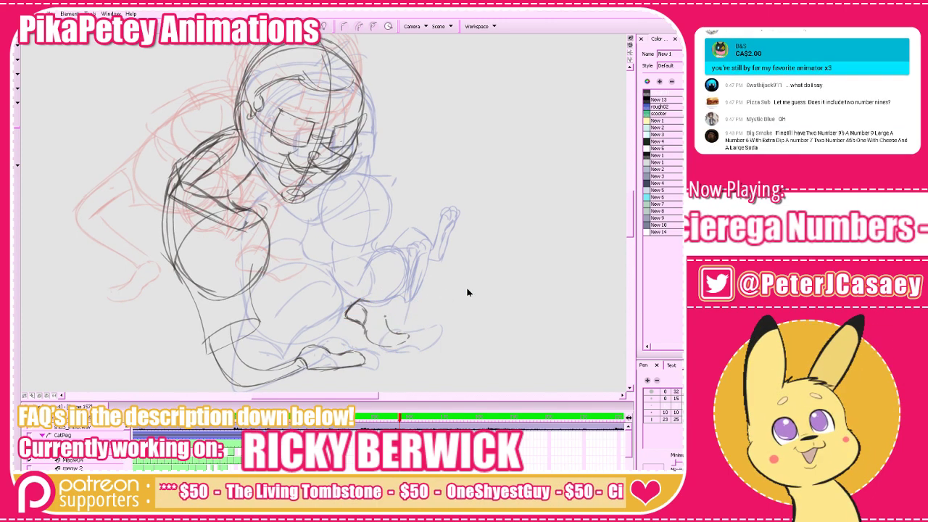
drag(468, 291, 469, 309)
key(ctrl+s)
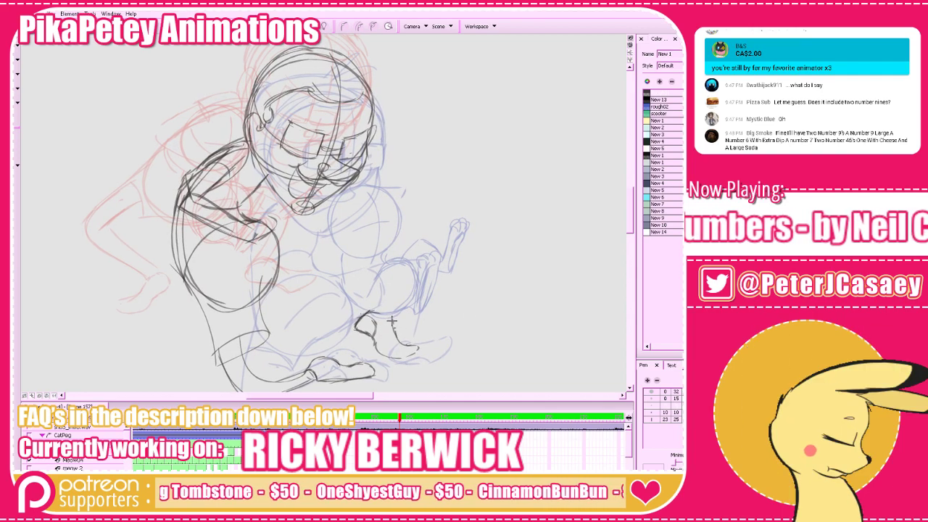
mouse_move(373, 308)
mouse_down()
mouse_move(388, 313)
mouse_move(380, 310)
mouse_up()
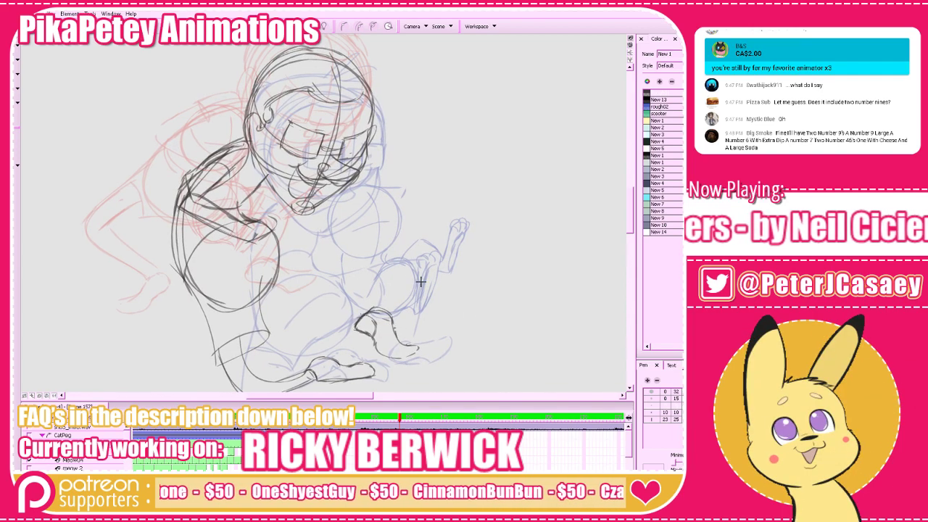
Flip through neighbouring frames and sketch the far thigh with the hem of its shorts leg on frame 157
key(f)
key(period)
key(period)
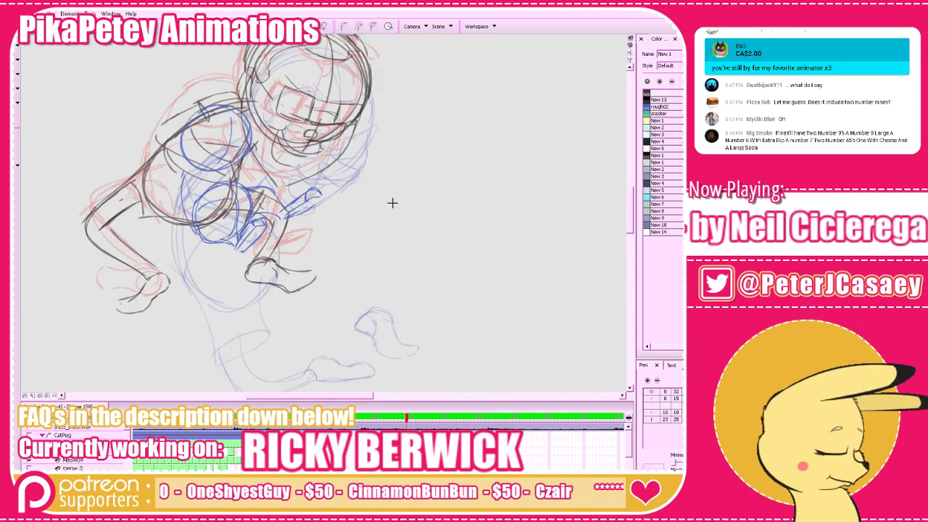
key(comma)
key(period)
key(comma)
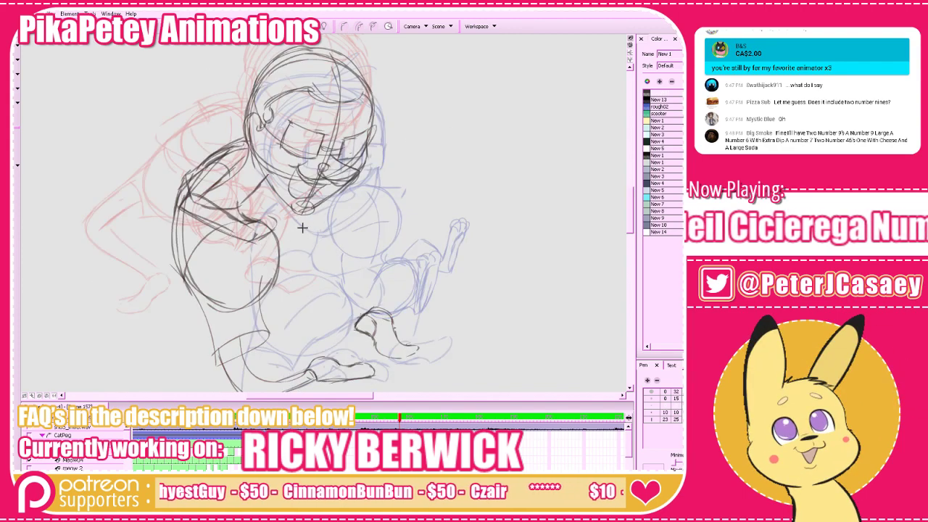
mouse_move(335, 238)
mouse_down()
mouse_move(328, 293)
mouse_move(333, 271)
mouse_move(280, 232)
mouse_up()
key(ctrl+z)
mouse_move(335, 253)
mouse_down()
mouse_move(333, 289)
mouse_move(272, 284)
mouse_up()
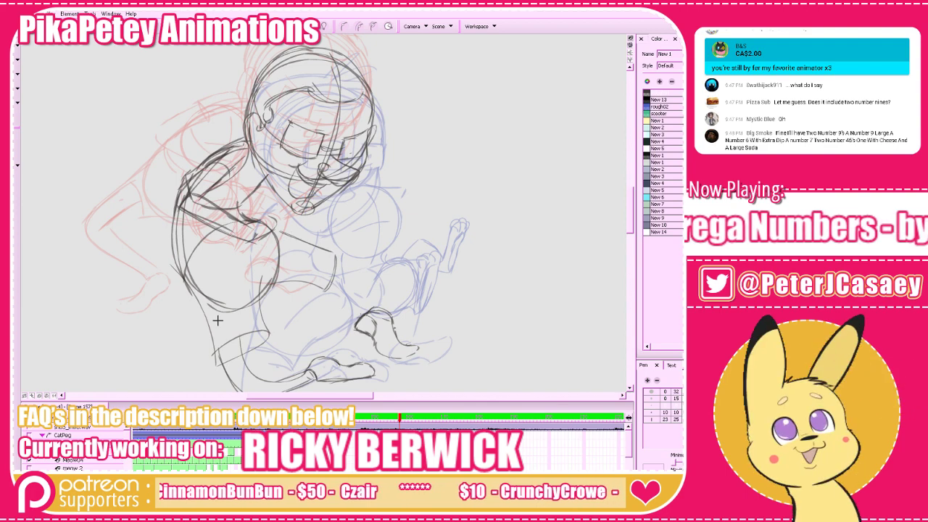
key(period)
key(comma)
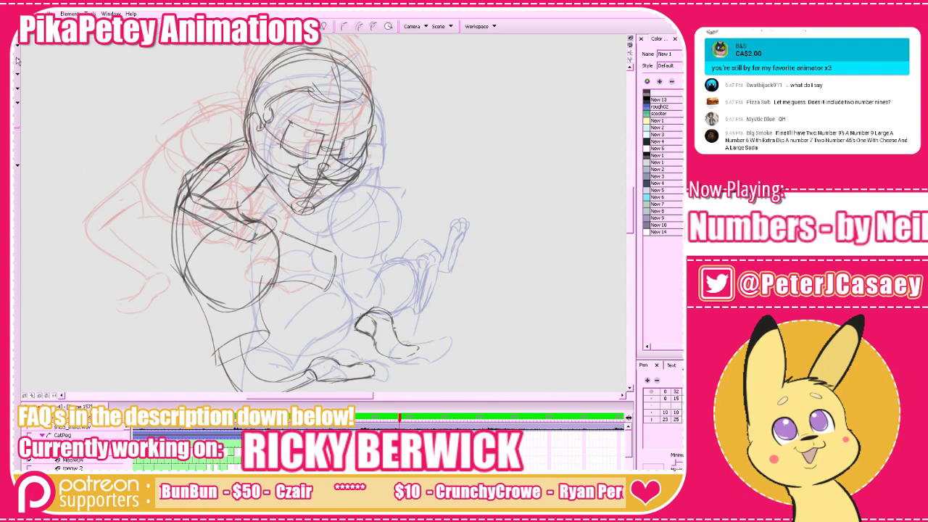
Draw the shin and calf lines connecting the far shorts leg to the foot
mouse_move(327, 276)
mouse_down()
mouse_move(364, 263)
mouse_move(325, 252)
mouse_move(341, 272)
mouse_move(381, 286)
mouse_move(392, 315)
mouse_up()
click(365, 207)
key(ctrl+z)
key(ctrl+z)
key(ctrl+z)
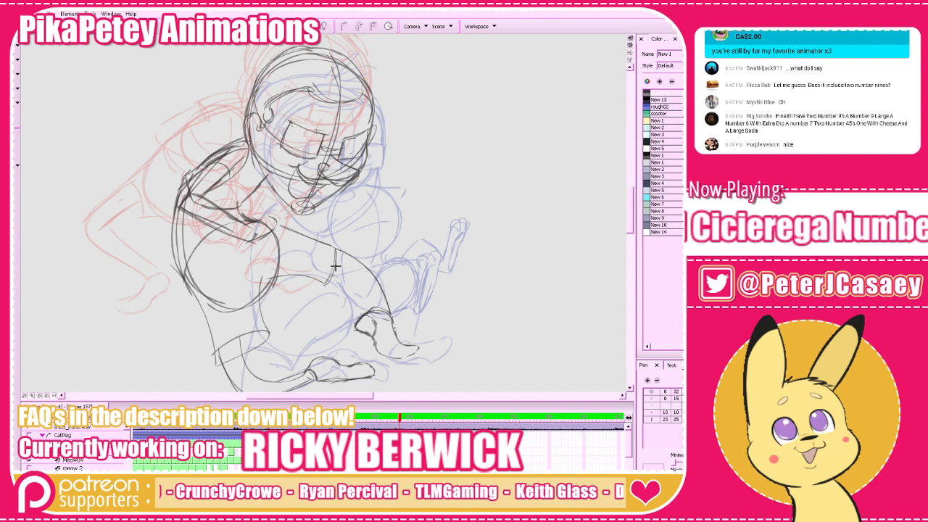
drag(332, 261, 368, 326)
Play back the rough animation from around frame 126 to review the character's motion
key(1)
key(1)
key(1)
key(1)
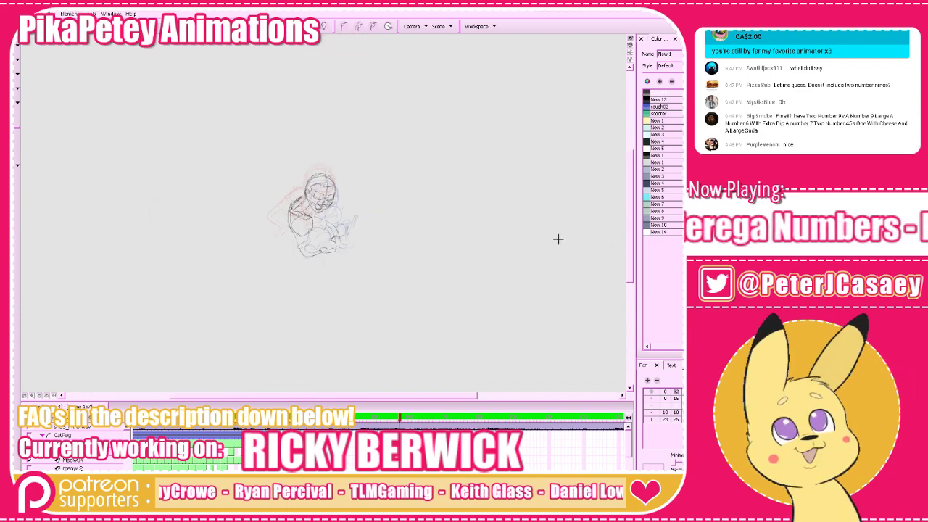
drag(433, 423, 290, 421)
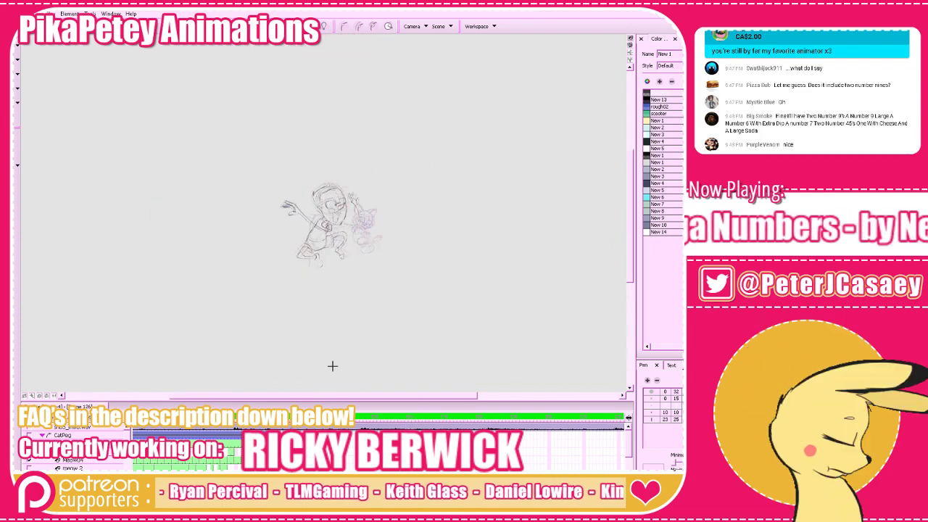
key(2)
key(Return)
key(f)
key(f)
key(f)
key(f)
key(f)
key(f)
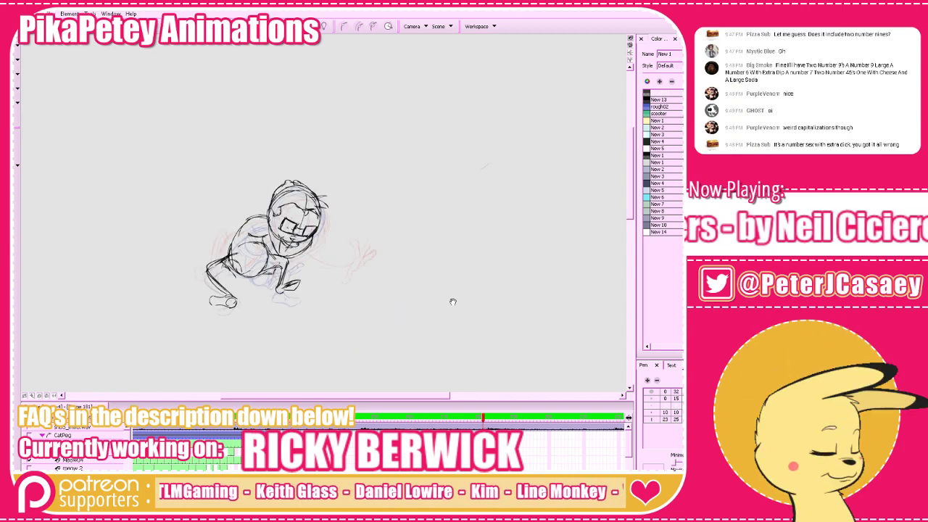
mouse_move(453, 301)
mouse_down()
mouse_move(462, 291)
mouse_move(504, 306)
mouse_up()
key(2)
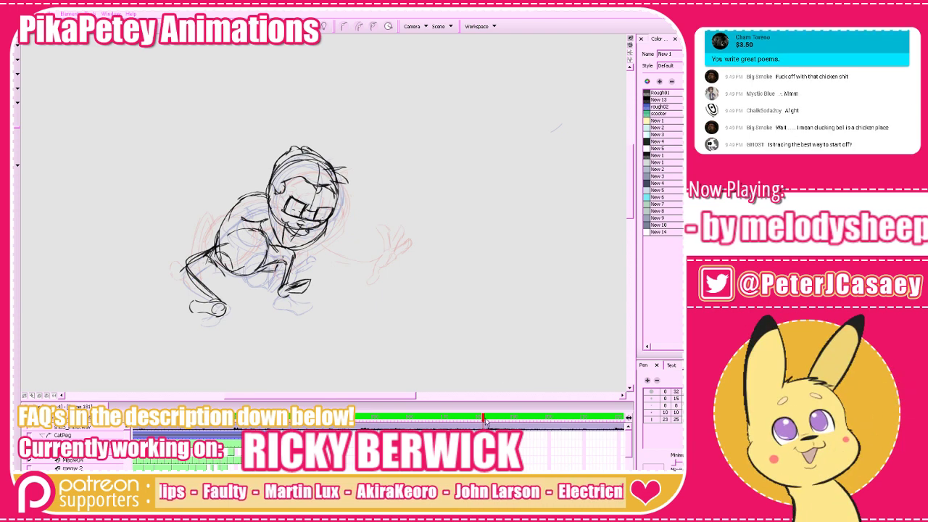
Go to frame 159 and create an empty drawing there for a new in-between pose
mouse_move(486, 420)
mouse_down()
mouse_move(496, 418)
mouse_move(385, 421)
mouse_move(412, 424)
mouse_up()
drag(464, 401, 466, 326)
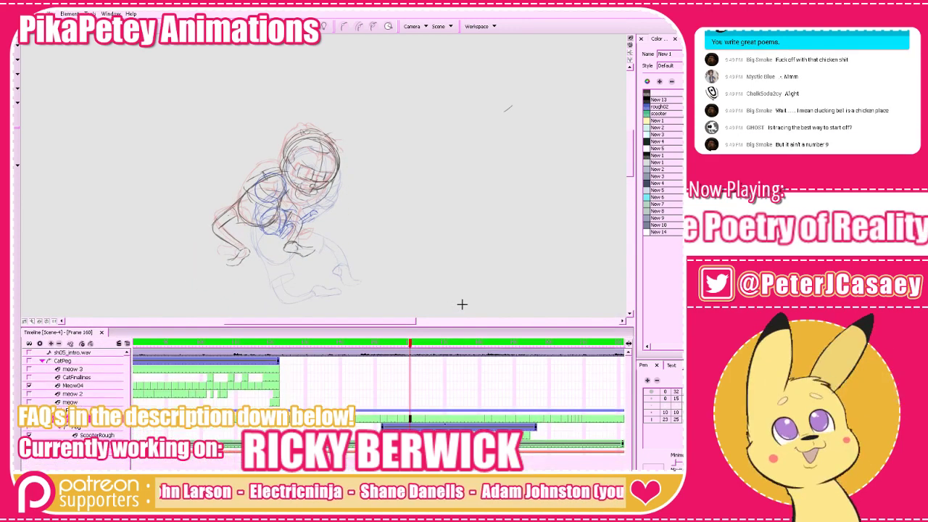
click(397, 350)
mouse_move(397, 350)
mouse_down()
mouse_move(440, 360)
mouse_move(413, 360)
mouse_up()
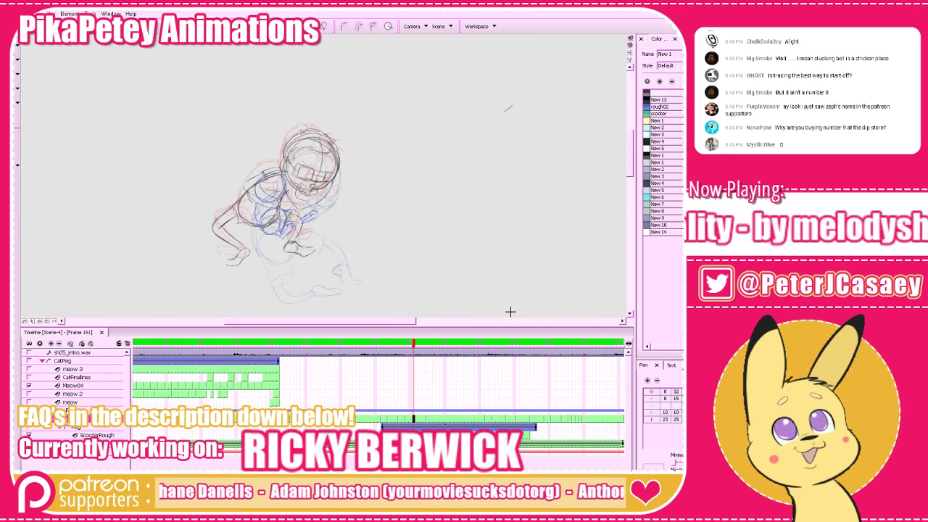
mouse_move(501, 327)
mouse_down()
mouse_move(475, 364)
mouse_move(389, 400)
mouse_move(424, 399)
mouse_move(406, 398)
mouse_up()
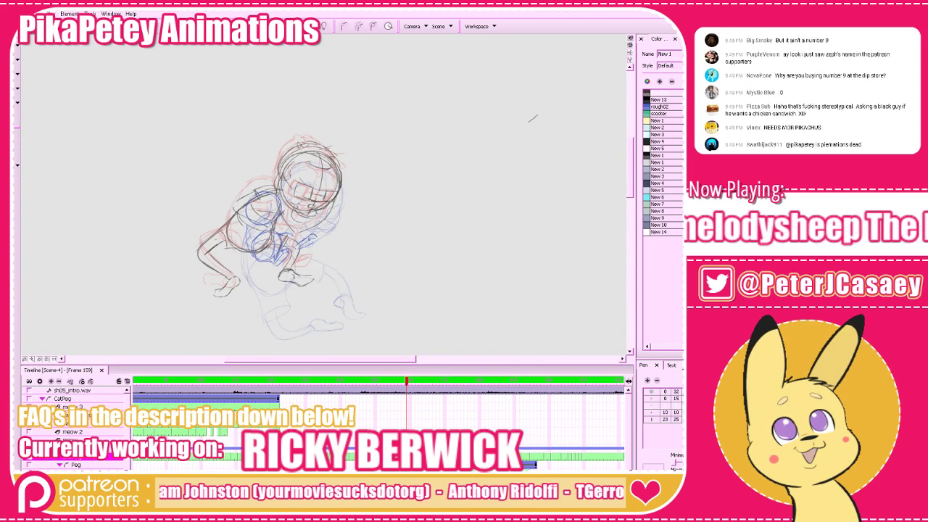
key(alt+shift+r)
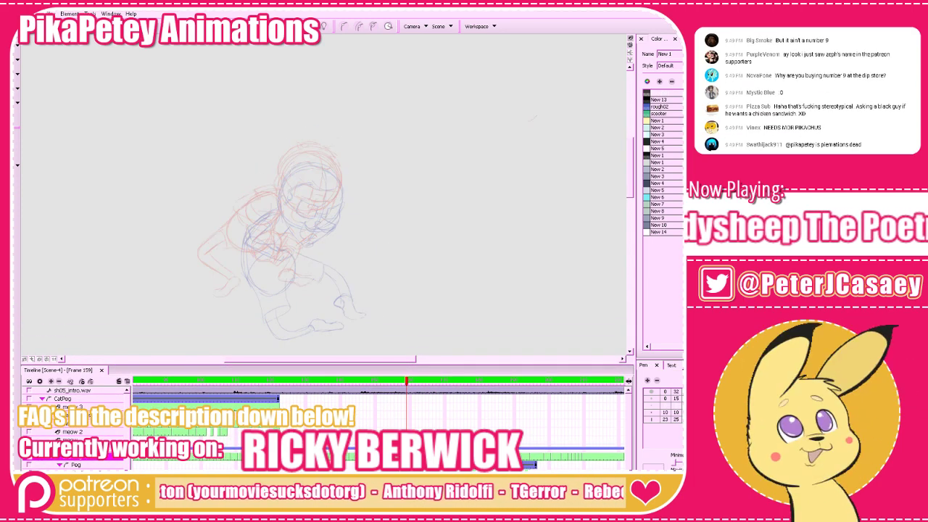
Set the onion skin to show the next three drawings and frame the character closely
drag(478, 366, 508, 309)
key(2)
key(2)
key(1)
key(1)
key(2)
click(323, 26)
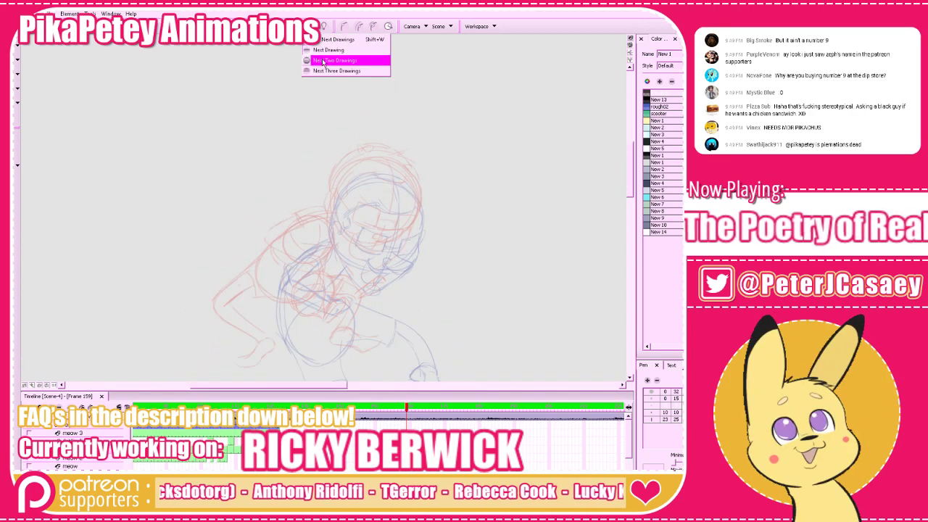
click(323, 70)
drag(438, 248, 458, 212)
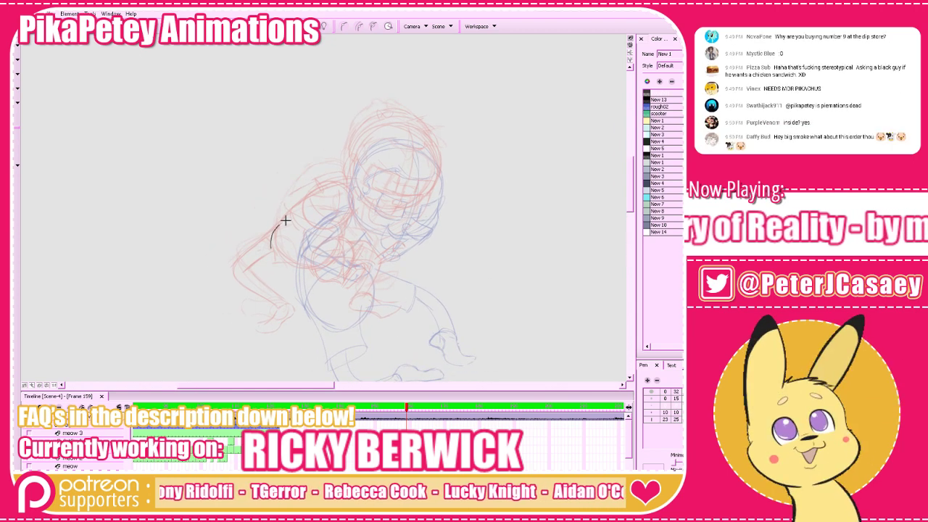
mouse_move(279, 274)
mouse_down()
mouse_move(303, 276)
mouse_move(293, 226)
mouse_up()
drag(391, 287, 358, 286)
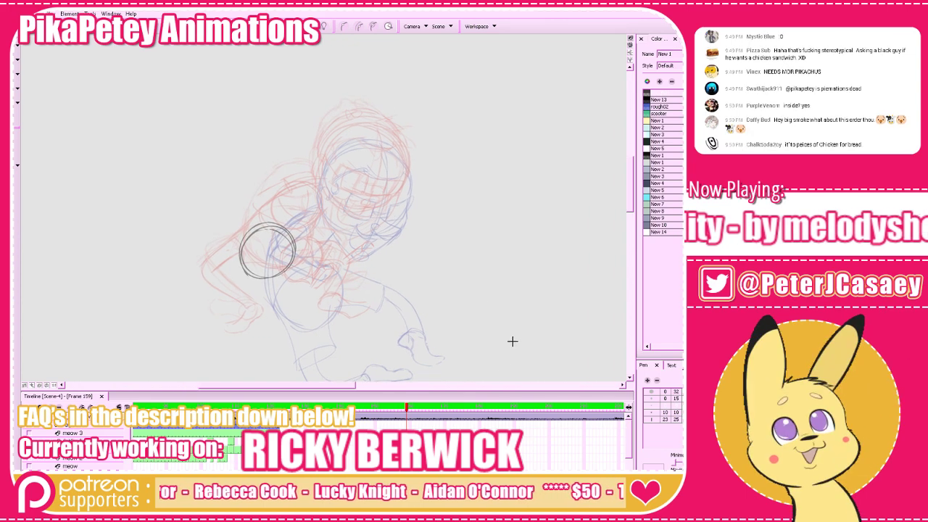
drag(490, 391, 491, 458)
key(.)
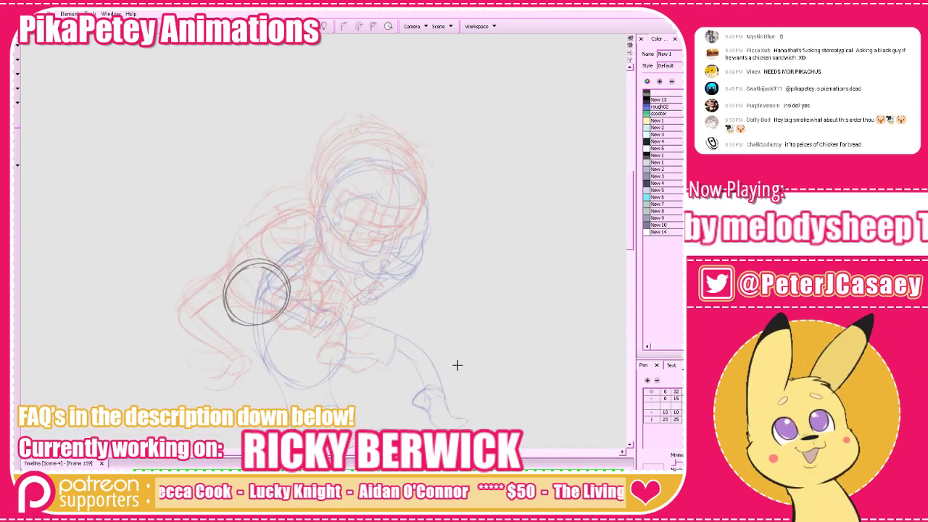
key(ctrl+z)
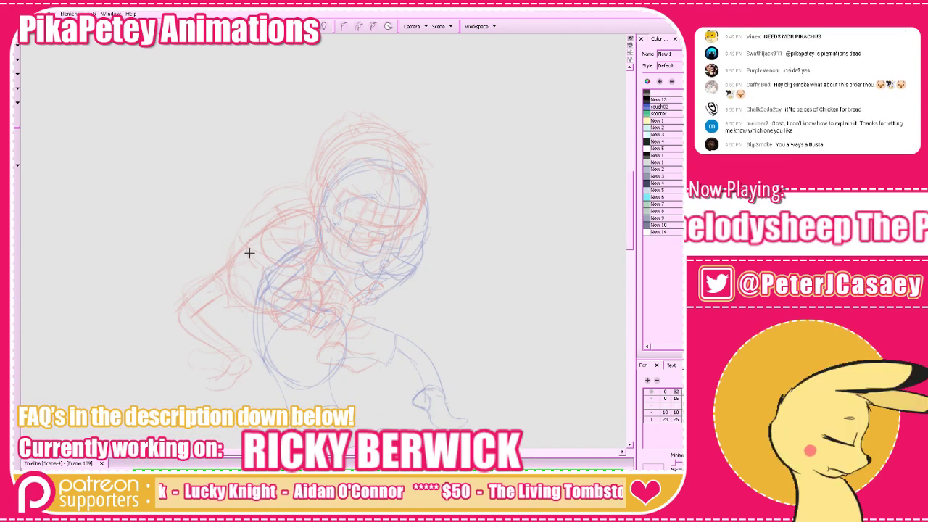
Sketch the torso on frame 159 as a large belly oval with a smaller chest oval above, flipping frames to compare
mouse_move(244, 250)
mouse_down()
mouse_move(239, 307)
mouse_move(300, 288)
mouse_move(300, 302)
mouse_up()
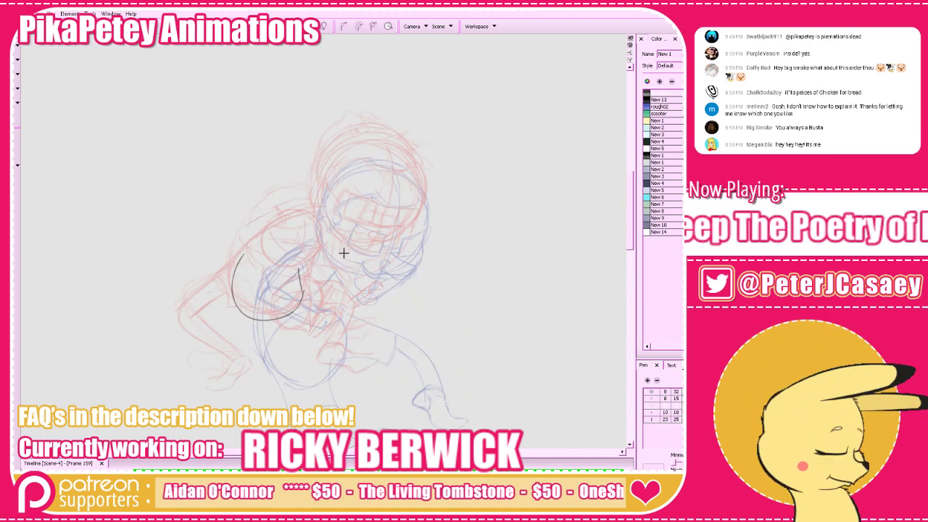
mouse_move(301, 269)
mouse_down()
mouse_move(265, 321)
mouse_move(277, 224)
mouse_move(240, 260)
mouse_move(282, 217)
mouse_move(318, 234)
mouse_move(300, 267)
mouse_up()
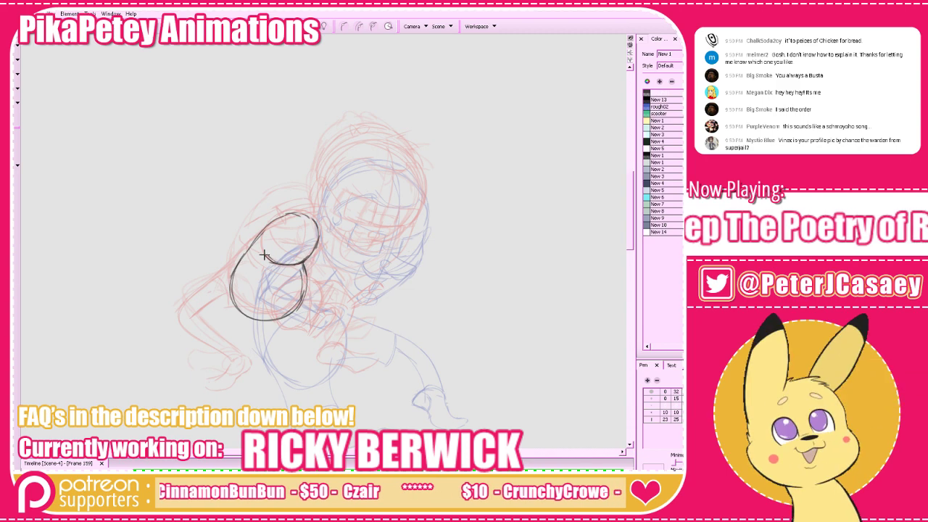
key(g)
key(f)
key(f)
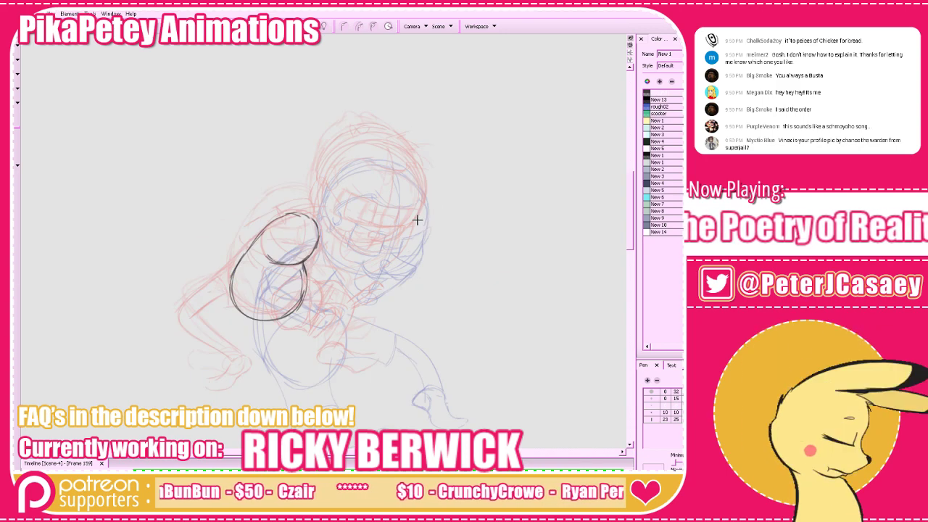
key(f)
key(g)
key(g)
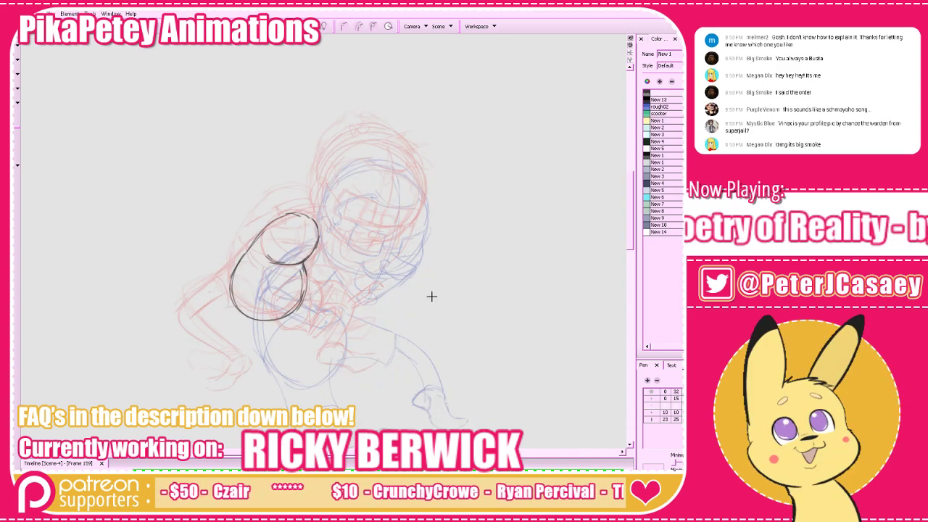
mouse_move(425, 334)
mouse_down()
mouse_move(421, 303)
mouse_move(450, 315)
mouse_move(453, 302)
mouse_up()
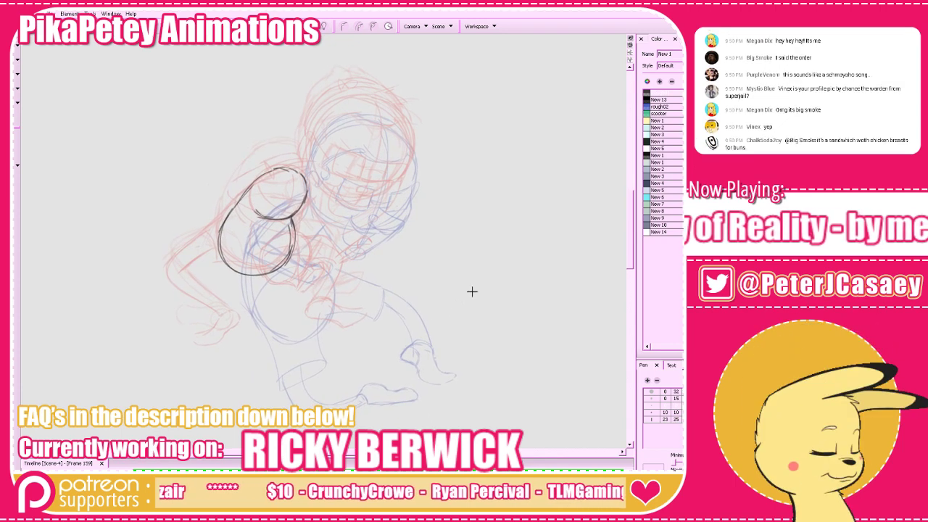
key(f)
key(g)
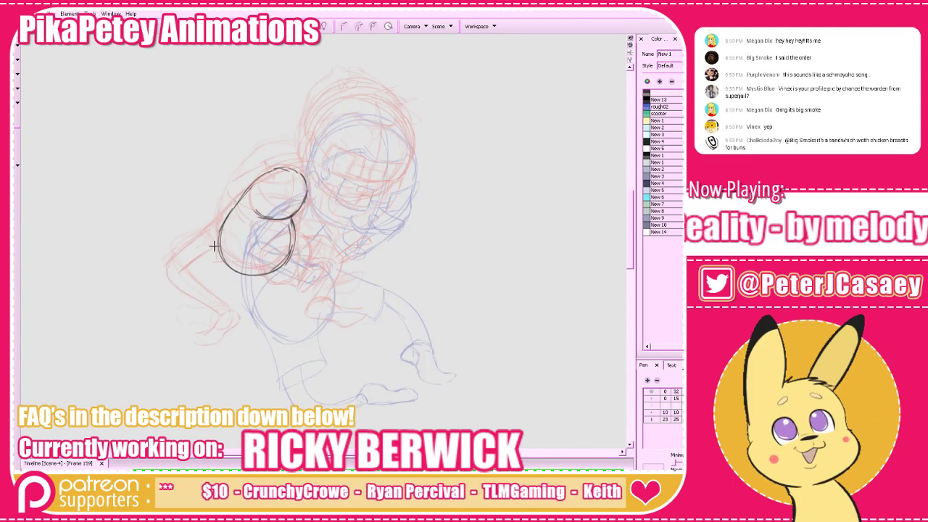
Try a slanted near leg running down from the belly oval, ending in a narrow elliptical cuff
drag(220, 239, 240, 302)
key(ctrl+z)
mouse_move(219, 241)
mouse_down()
mouse_move(242, 327)
mouse_move(260, 347)
mouse_move(239, 321)
mouse_move(291, 305)
mouse_move(239, 327)
mouse_up()
key(ctrl+z)
key(ctrl+z)
key(ctrl+z)
drag(291, 315, 248, 324)
mouse_move(219, 240)
mouse_down()
mouse_move(250, 324)
mouse_move(213, 243)
mouse_move(241, 321)
mouse_move(302, 310)
mouse_move(250, 324)
mouse_move(295, 306)
mouse_up()
key(ctrl+z)
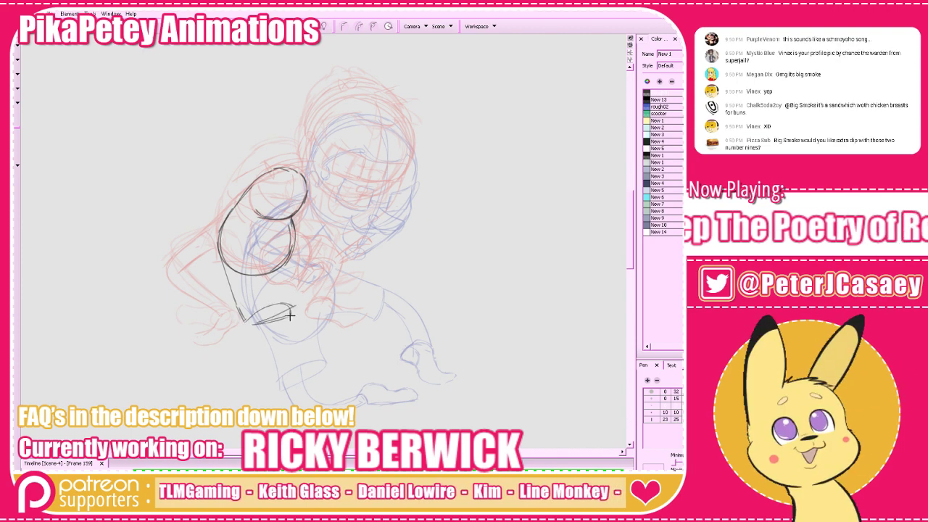
drag(270, 272, 292, 313)
Sketch a curved contour line across the upper belly oval on frame 159, flipping through neighbouring frames to compare
drag(220, 229, 295, 231)
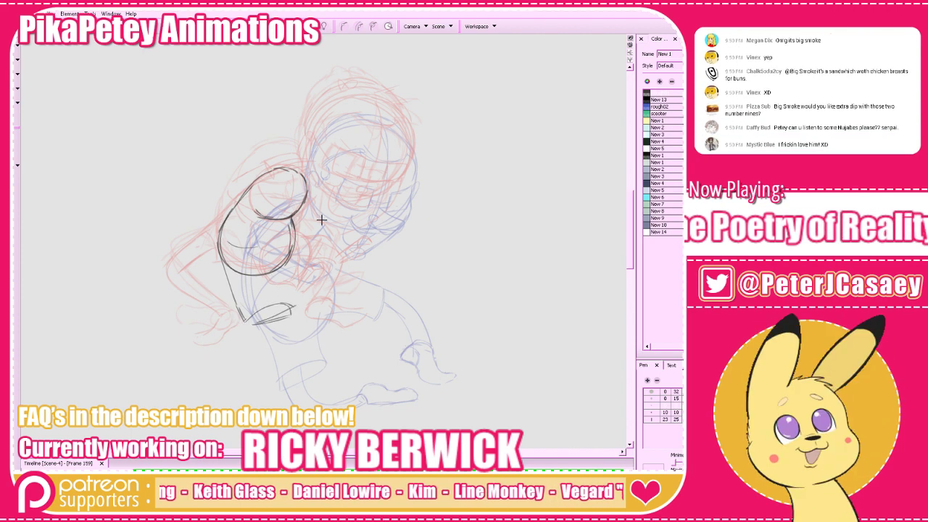
key(f)
key(period)
key(period)
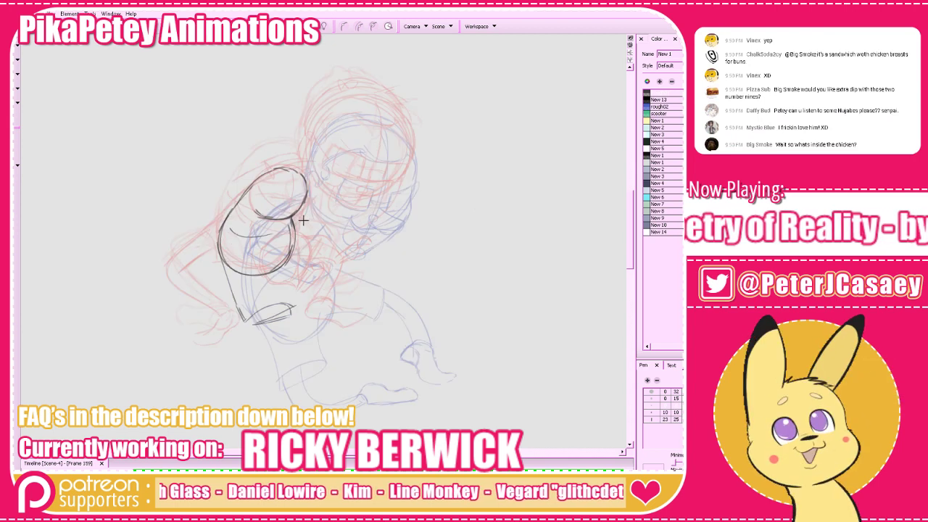
drag(290, 217, 228, 222)
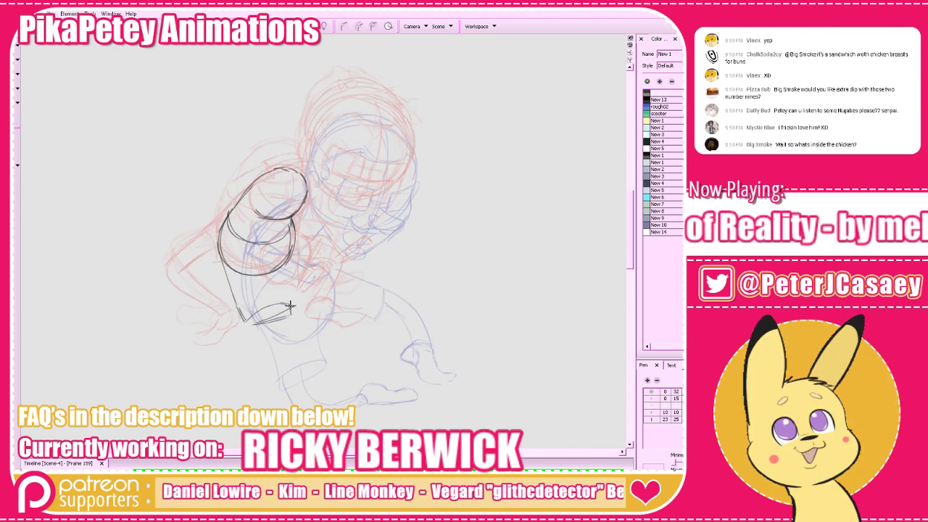
key(g)
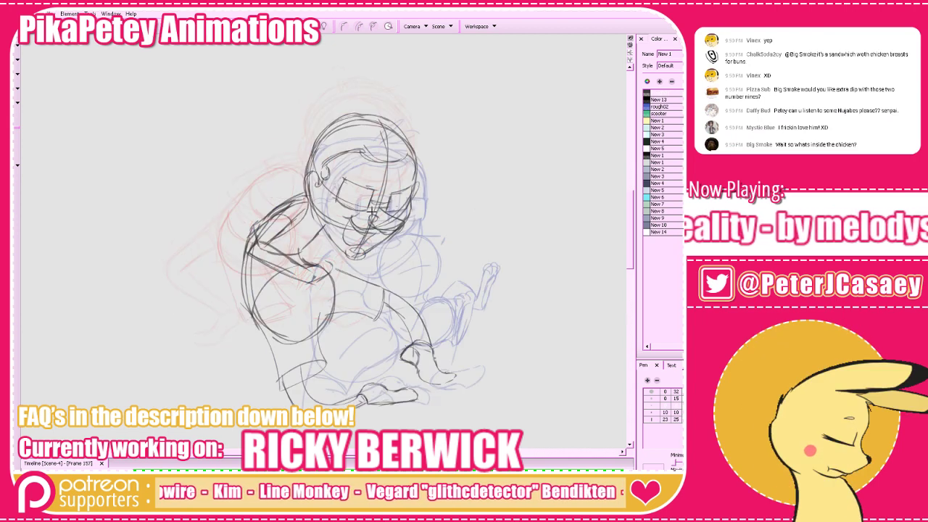
key(f)
key(f)
key(g)
Remove the slanted leg and cuff strokes below the belly oval
drag(241, 315, 316, 303)
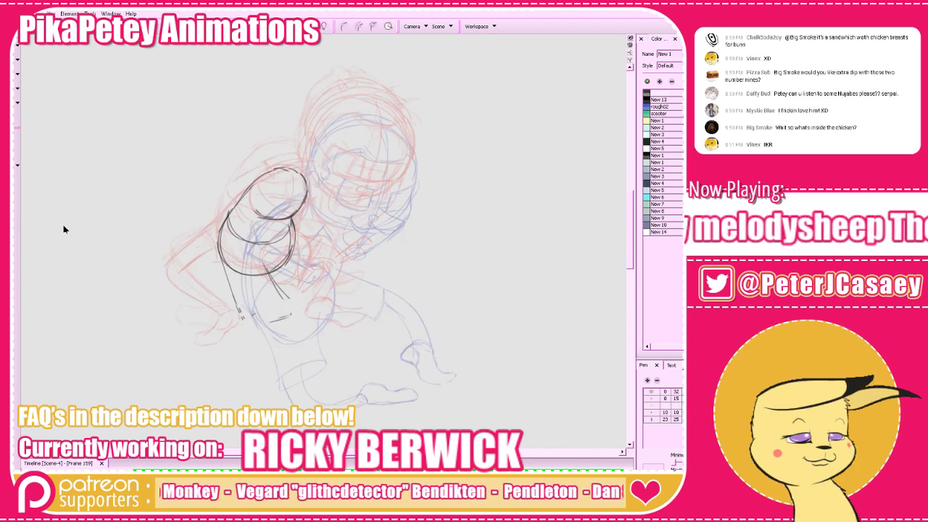
drag(504, 269, 521, 305)
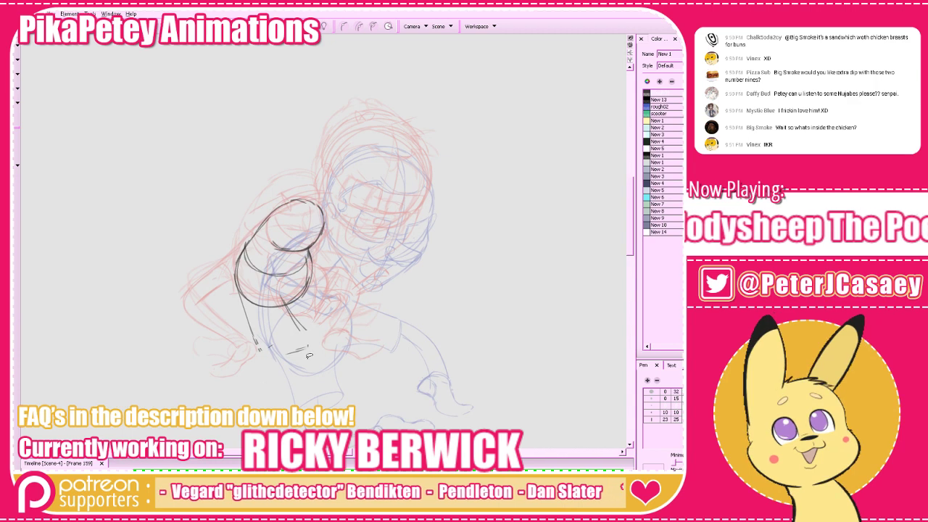
drag(266, 379, 261, 374)
key(Delete)
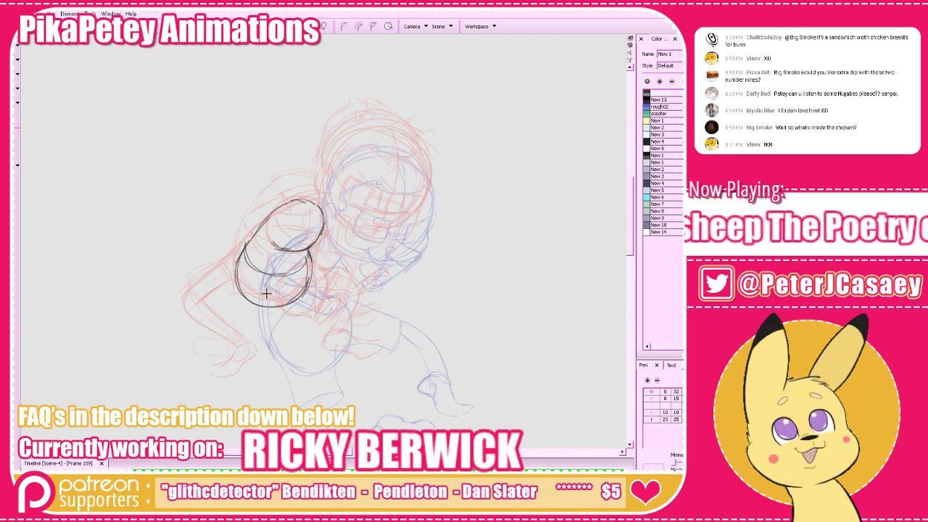
Sketch a short near shorts leg with a curved hem under the belly, and check it against neighbouring frames without onion skin
mouse_move(237, 247)
mouse_down()
mouse_move(236, 327)
mouse_move(232, 312)
mouse_move(259, 321)
mouse_up()
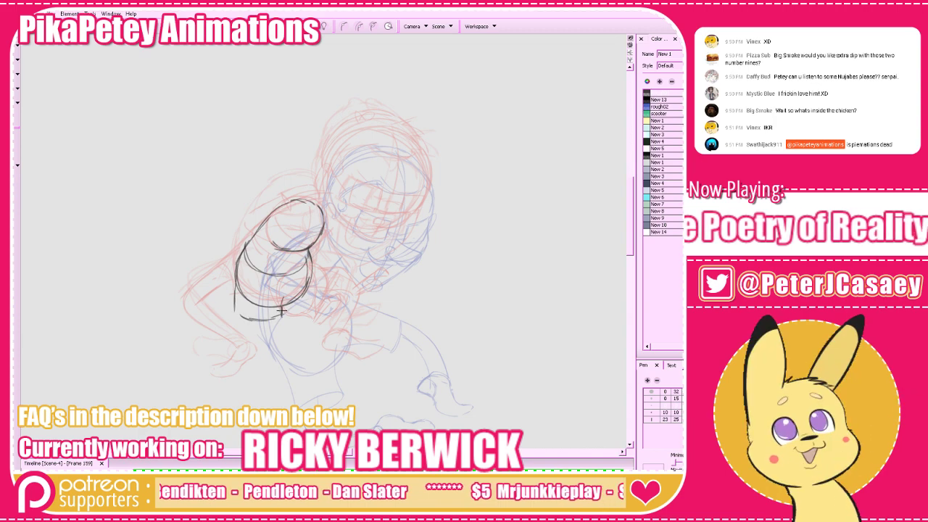
key(alt+o)
key(g)
key(f)
key(f)
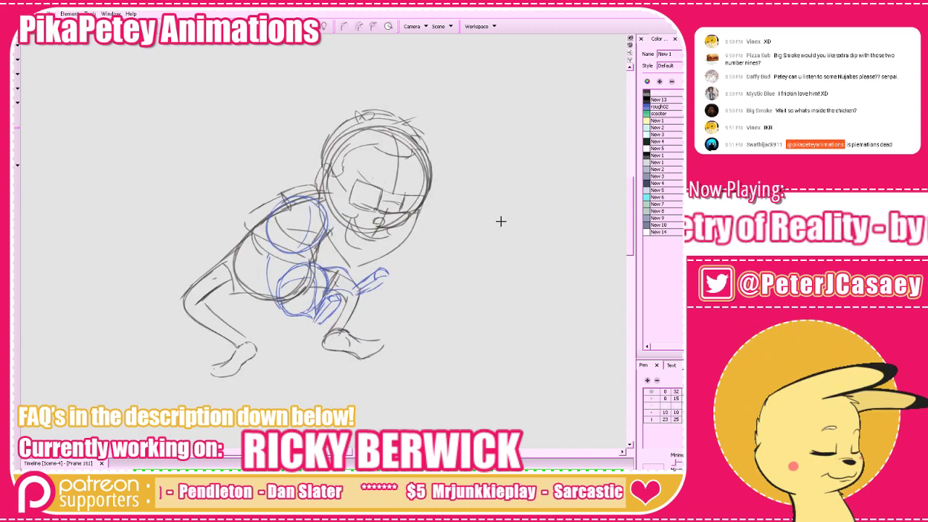
key(g)
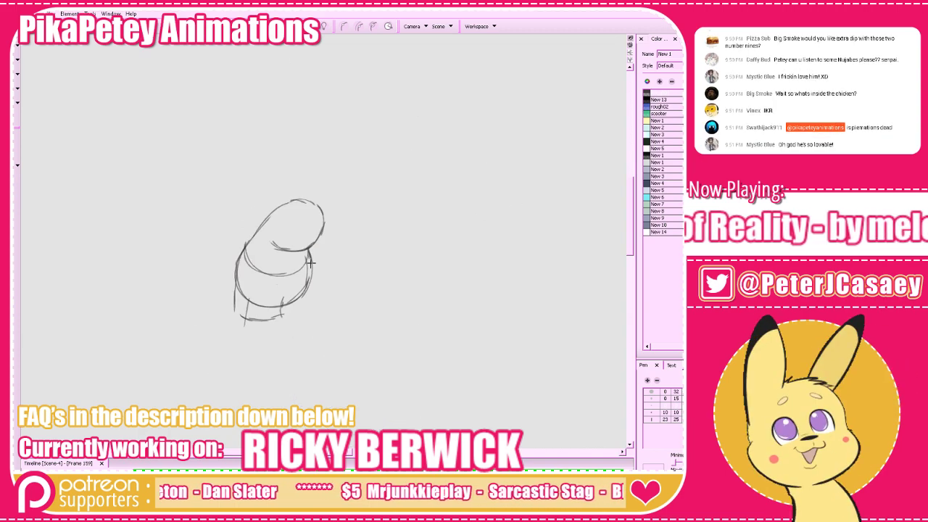
Sketch the far shorts leg as a short tapered shape ending in a narrow oval opening, flipping frames to compare
key(ctrl+z)
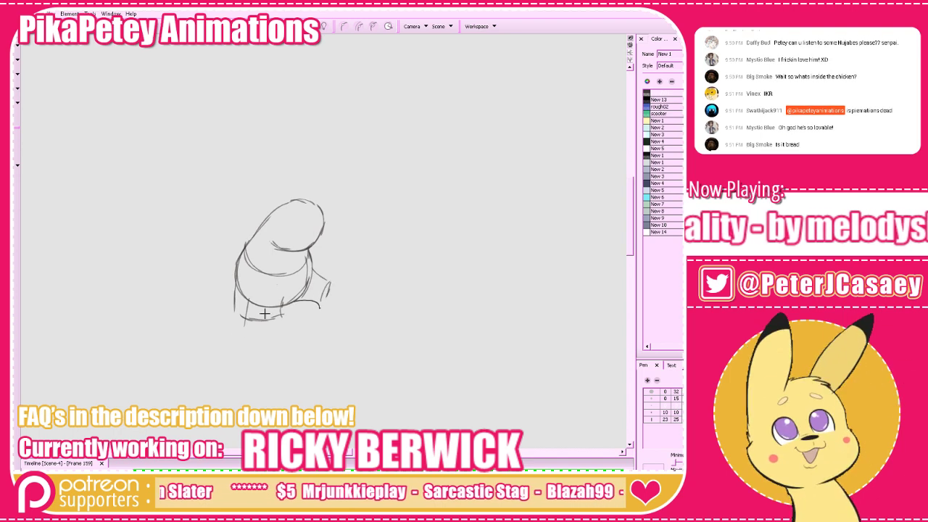
key(g)
key(f)
key(f)
key(g)
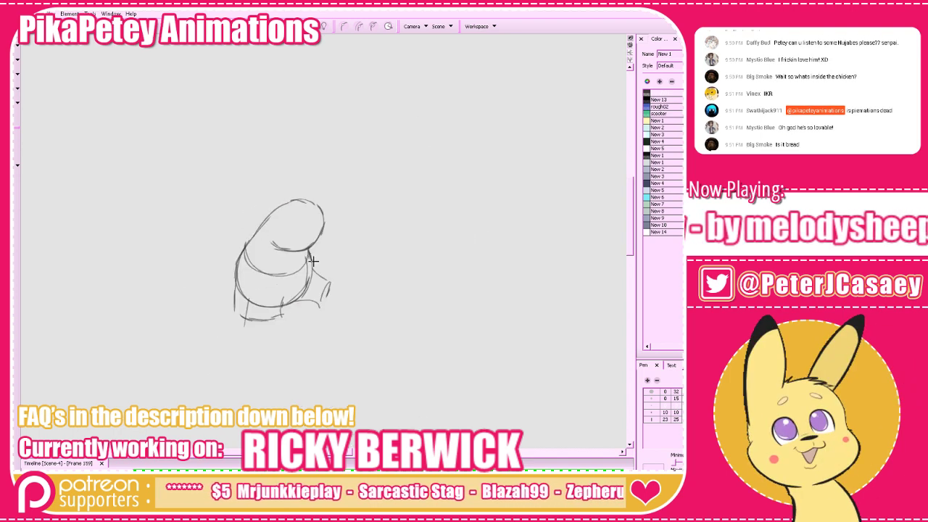
drag(332, 278, 328, 290)
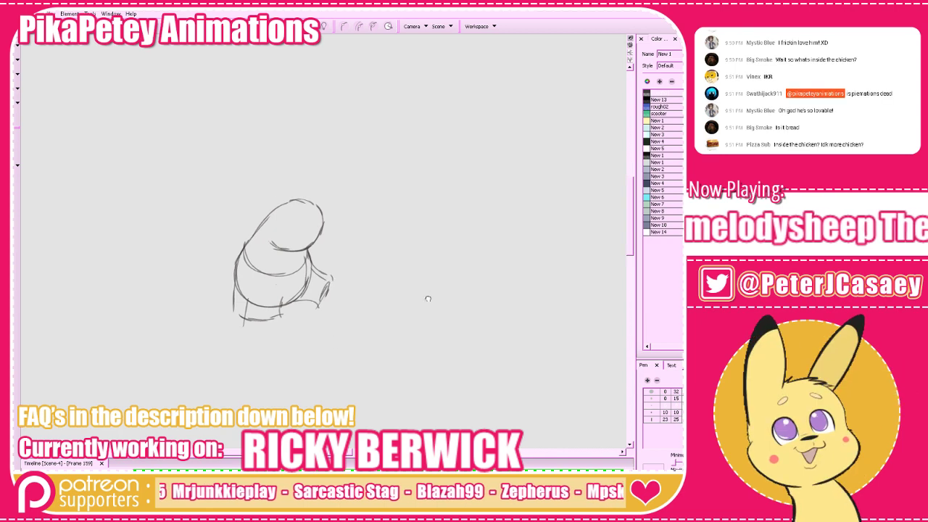
Turn the onion skin back on and compare the pose on frame 159 with the neighbouring drawings
drag(428, 298, 418, 297)
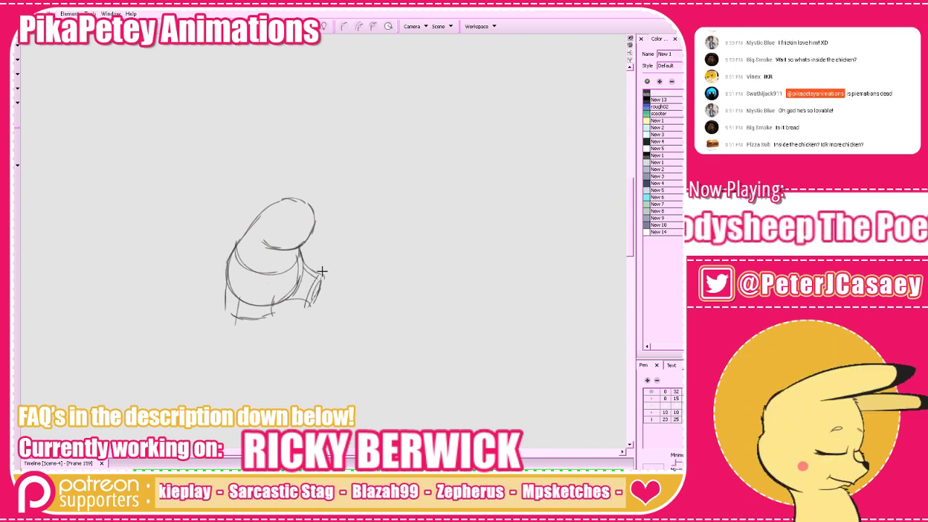
drag(385, 277, 390, 236)
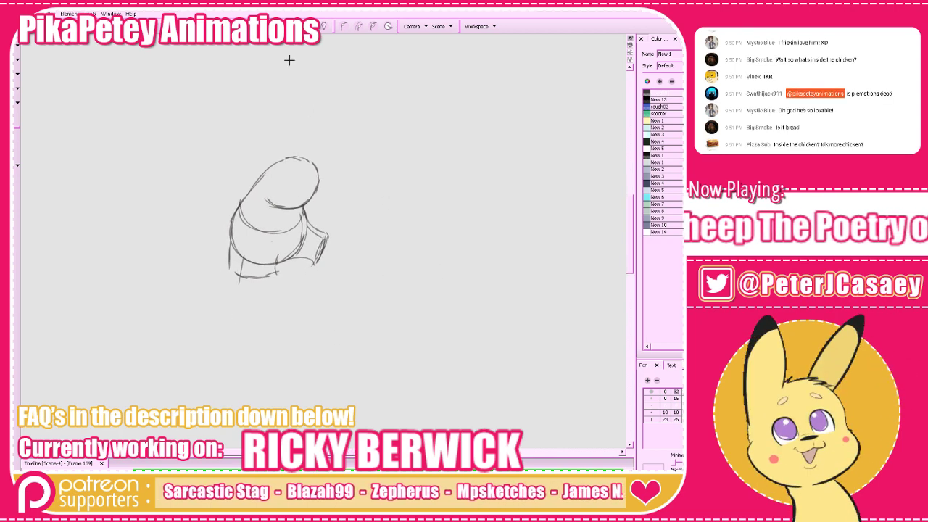
click(322, 26)
drag(403, 320, 406, 335)
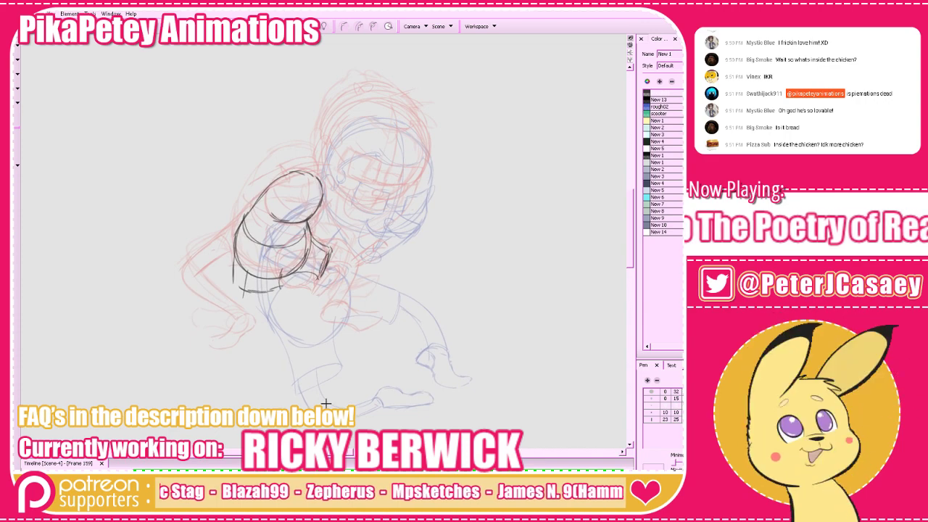
key(period)
key(period)
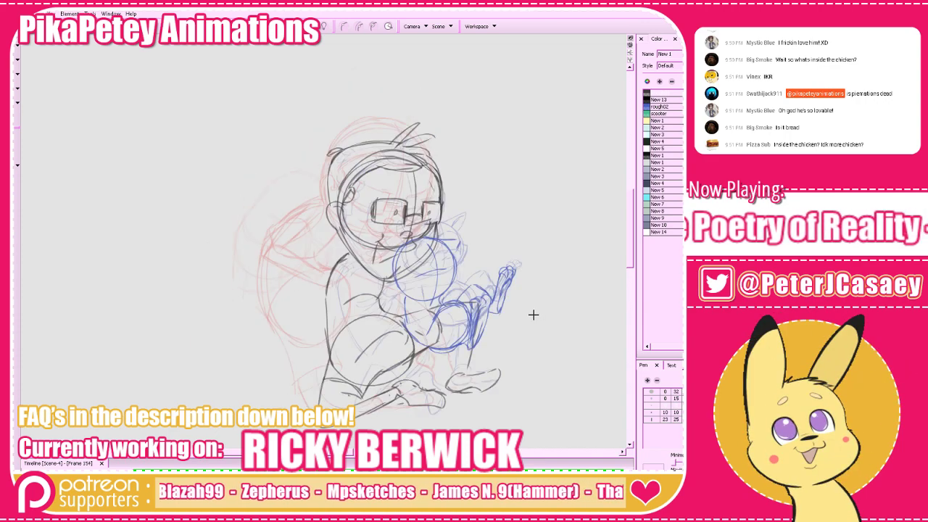
key(comma)
key(comma)
Sketch the near foot flat on the ground just behind the blue onion-skin foot, flipping frames to check its placement
mouse_move(313, 405)
mouse_down()
mouse_move(355, 399)
mouse_move(319, 401)
mouse_move(372, 405)
mouse_up()
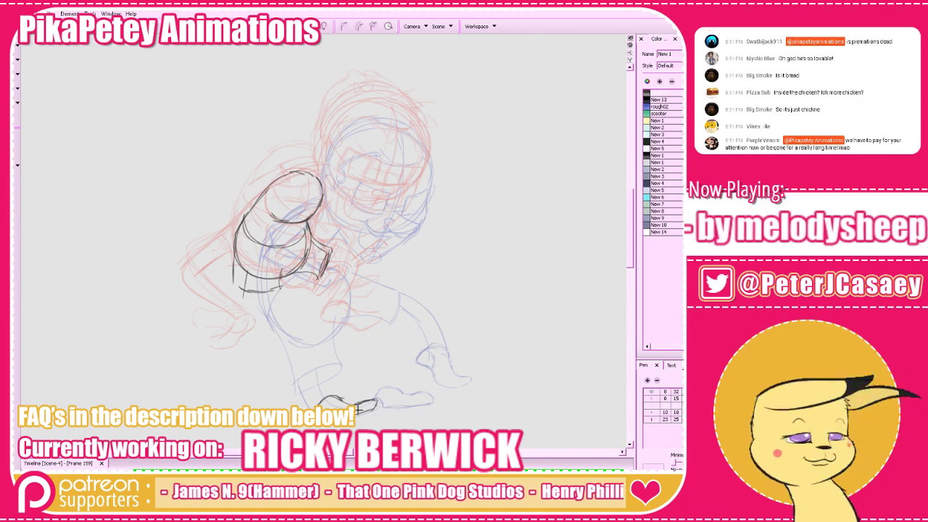
key(period)
key(comma)
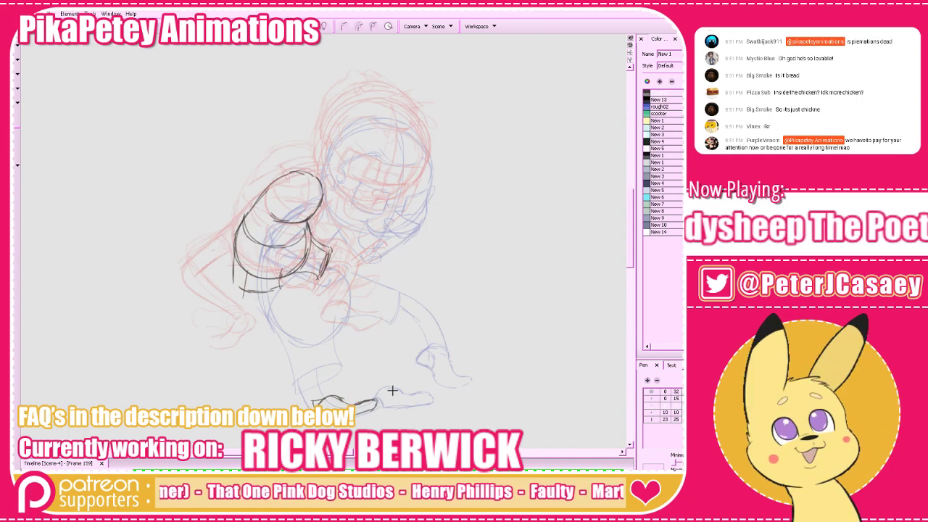
key(comma)
key(period)
key(comma)
key(period)
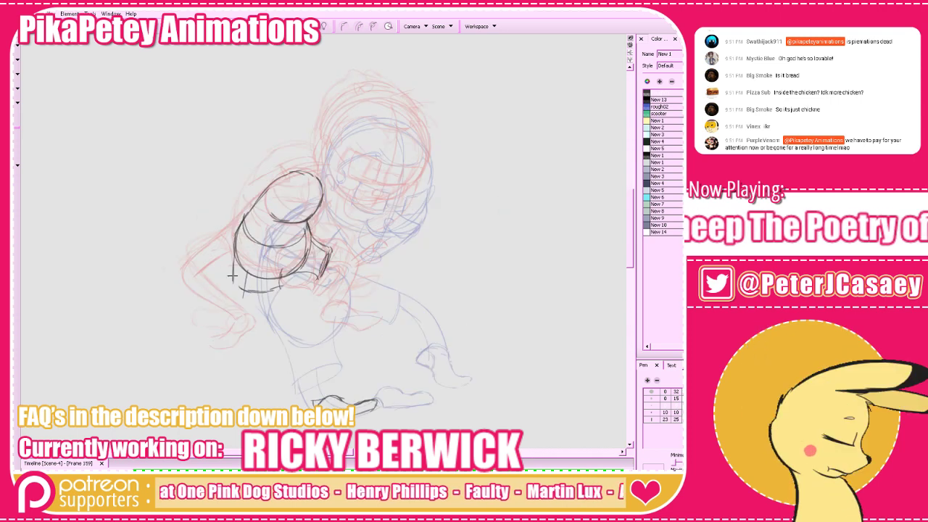
Try a long curved outer leg line from the belly down to the heel of the near foot
key(ctrl+z)
mouse_move(235, 248)
mouse_down()
mouse_move(230, 294)
mouse_move(326, 403)
mouse_up()
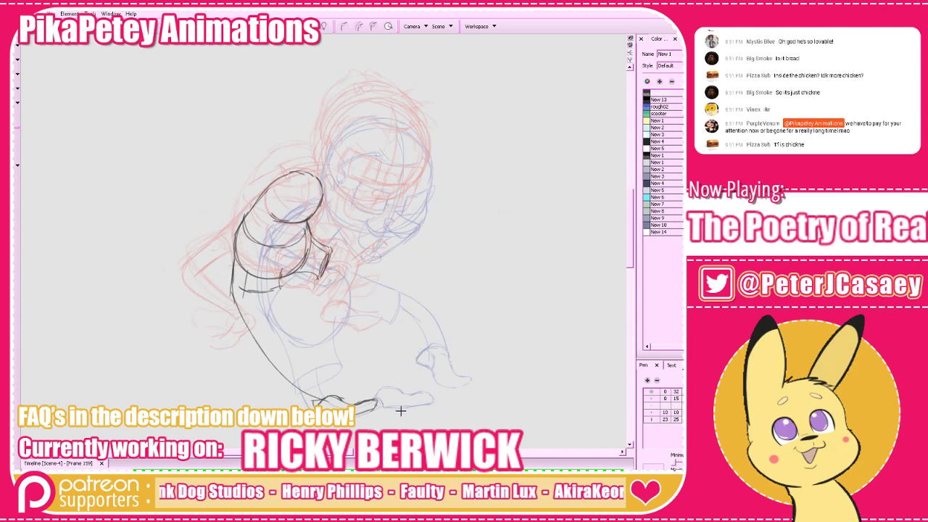
key(ctrl+z)
drag(232, 283, 335, 405)
key(period)
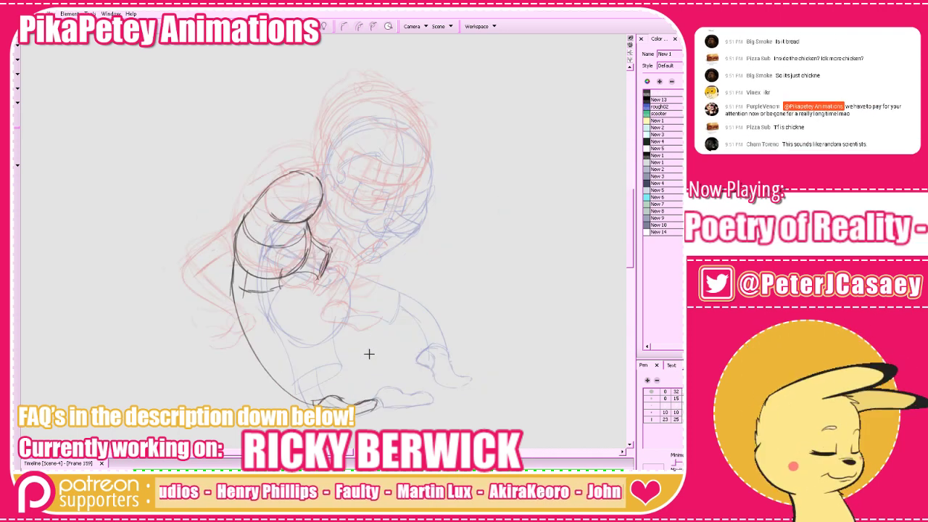
key(period)
key(comma)
key(comma)
key(ctrl+z)
Redraw the near leg's outer edge as a long curve from the shorts to the heel and compare it with neighbouring frames
drag(233, 266, 242, 326)
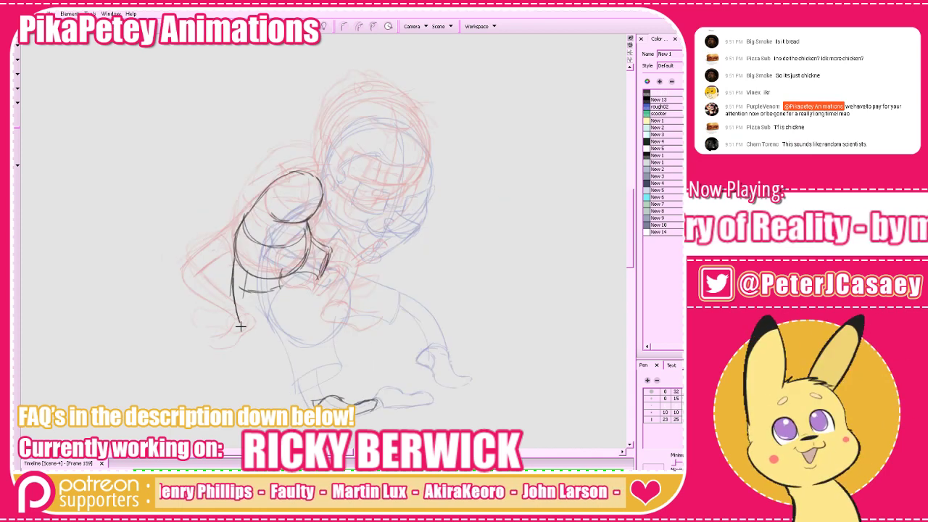
key(ctrl+z)
mouse_move(233, 284)
mouse_down()
mouse_move(284, 383)
mouse_move(315, 406)
mouse_move(233, 304)
mouse_move(233, 284)
mouse_move(293, 391)
mouse_move(314, 404)
mouse_up()
key(ctrl+z)
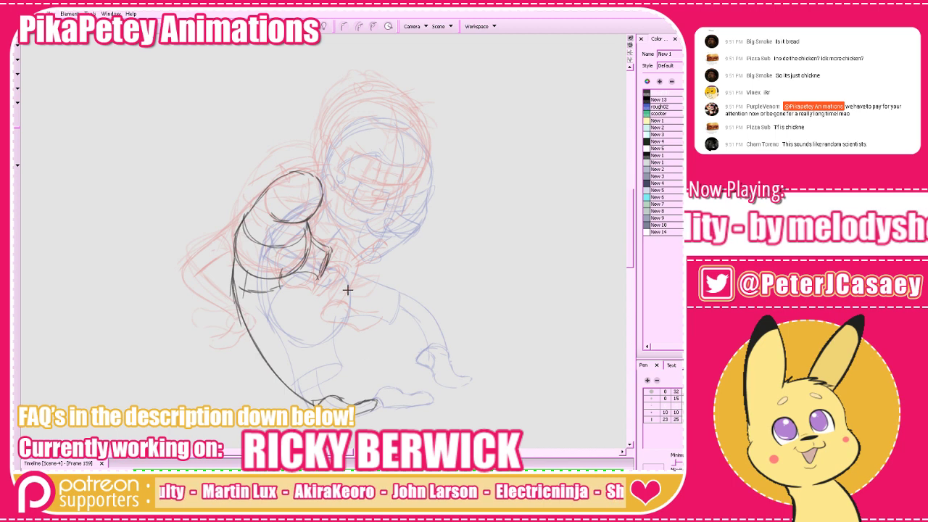
key(period)
key(period)
key(comma)
key(comma)
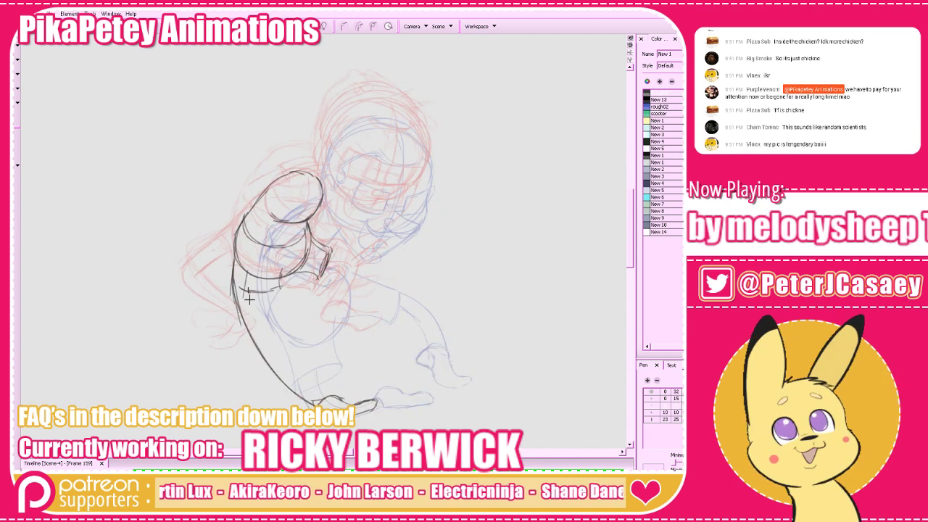
Erase the upper part of the near leg's outer line and redraw the shorts leg wider with a double curved hem
key(ctrl+z)
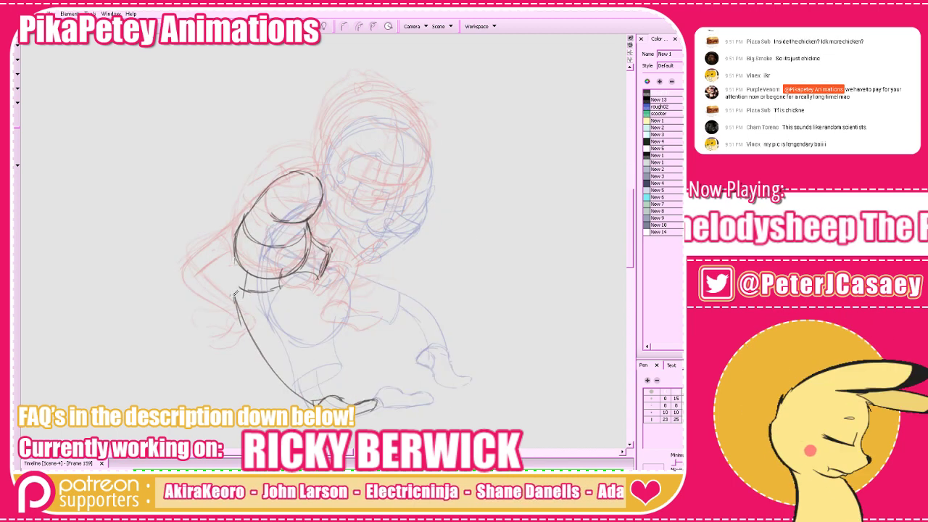
drag(235, 294, 261, 351)
key(alt+b)
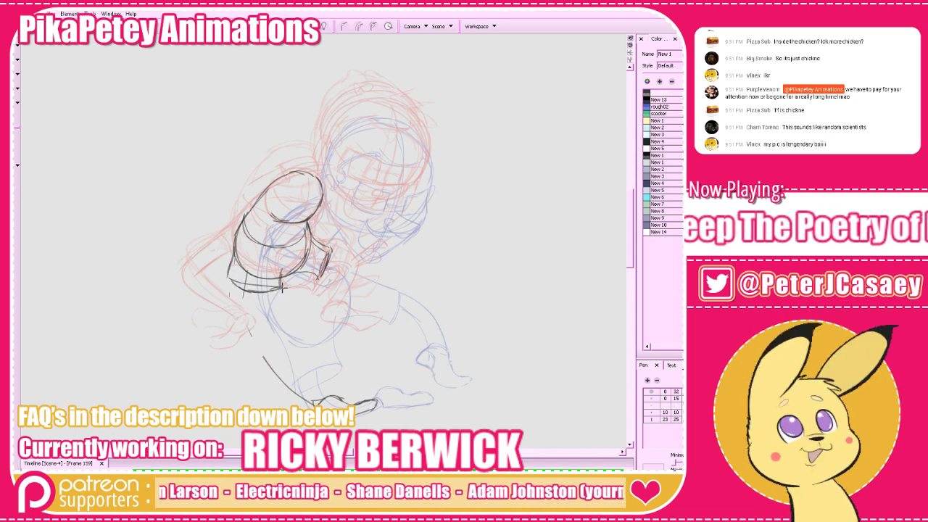
Redraw the near leg's outer line as one smooth curve from the widened shorts hem to the heel
drag(234, 309, 306, 397)
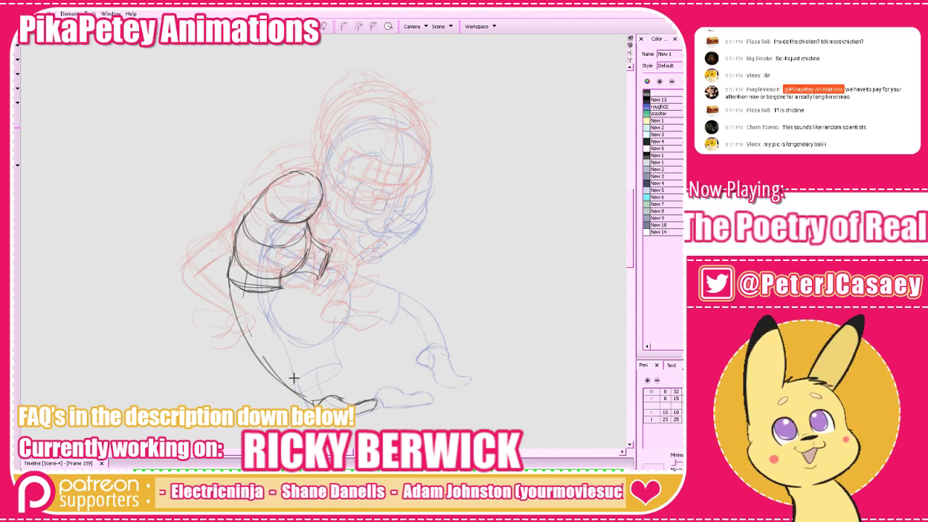
key(ctrl+z)
mouse_move(229, 272)
mouse_down()
mouse_move(238, 311)
mouse_move(314, 405)
mouse_up()
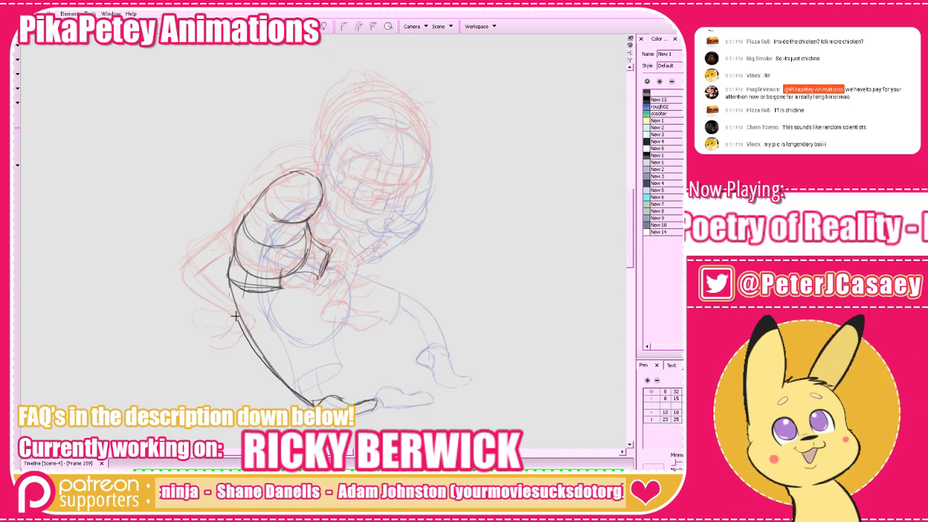
key(ctrl+z)
mouse_move(229, 267)
mouse_down()
mouse_move(240, 323)
mouse_move(317, 402)
mouse_up()
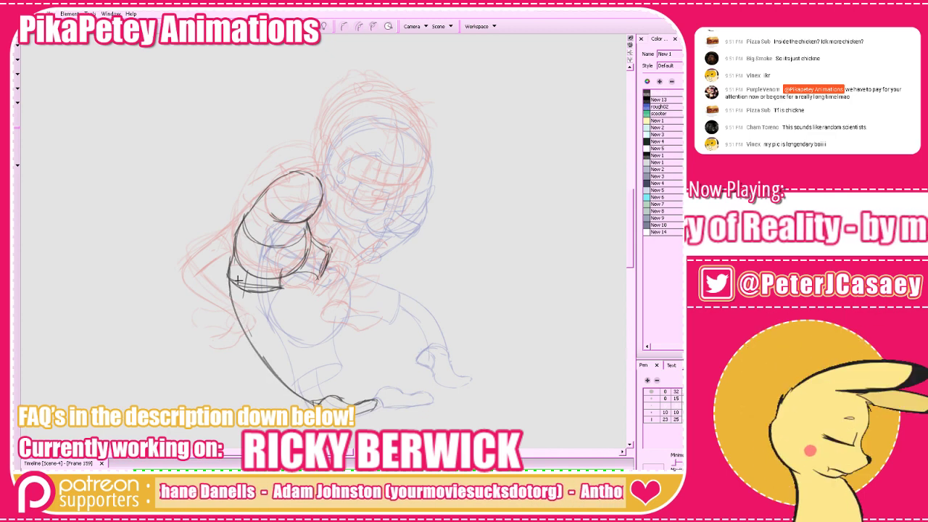
Sketch the near leg's inner line from the shorts hem down to the ankle, following the outer curve
mouse_move(240, 284)
mouse_down()
mouse_move(255, 332)
mouse_move(324, 400)
mouse_move(281, 361)
mouse_move(248, 281)
mouse_move(256, 331)
mouse_up()
key(ctrl+z)
key(ctrl+z)
key(ctrl+z)
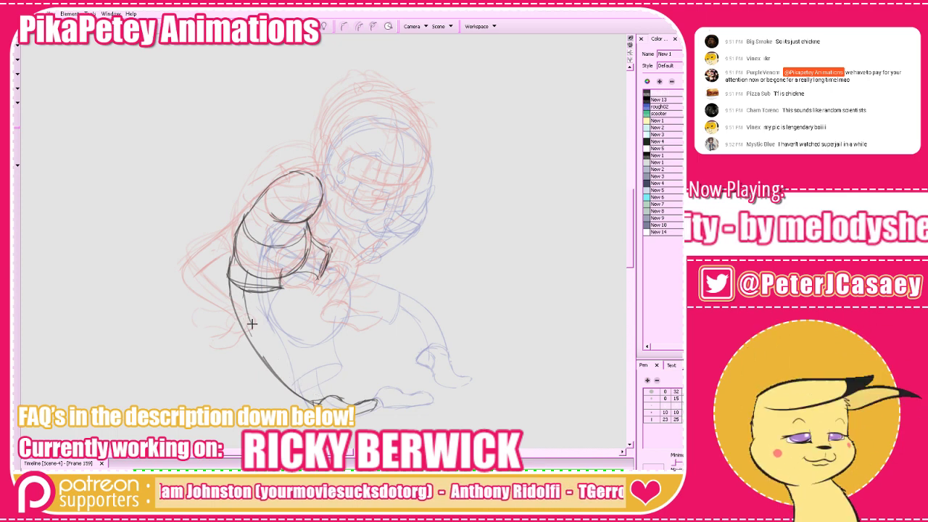
drag(240, 288, 288, 381)
key(ctrl+z)
mouse_move(248, 312)
mouse_down()
mouse_move(267, 357)
mouse_move(312, 395)
mouse_up()
Flip between frame 159 and its neighbouring drawings to examine how the new leg moves
key(g)
key(g)
key(f)
key(f)
key(f)
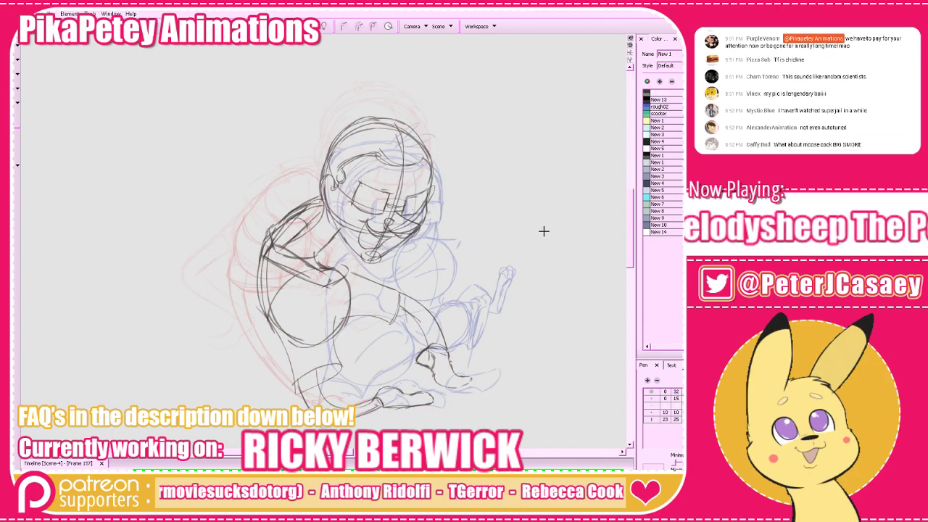
key(g)
key(g)
key(f)
key(f)
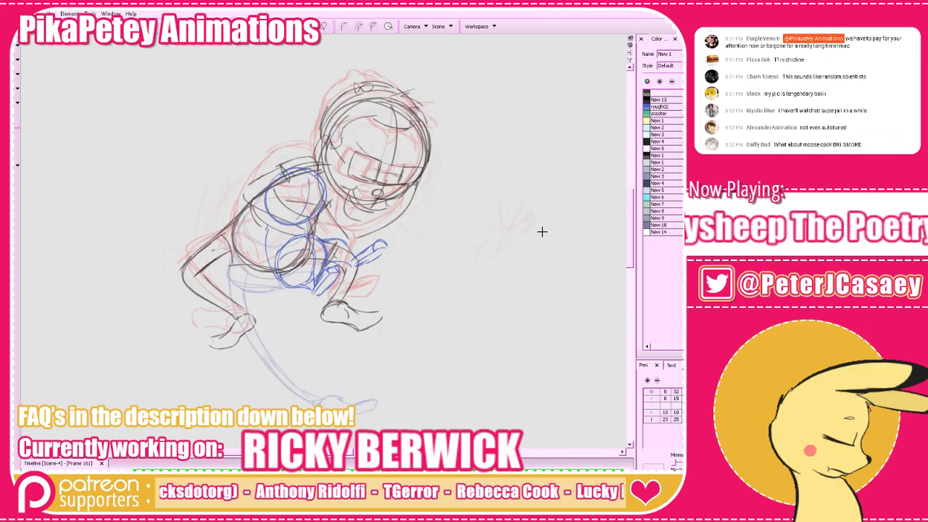
key(g)
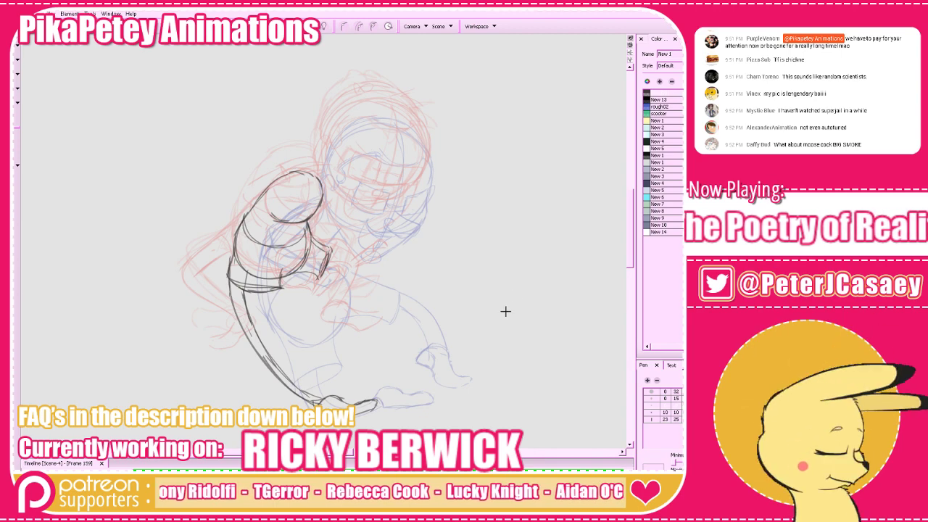
Examine the poses around frame 159 to judge where the far foot should land
key(period)
key(period)
key(period)
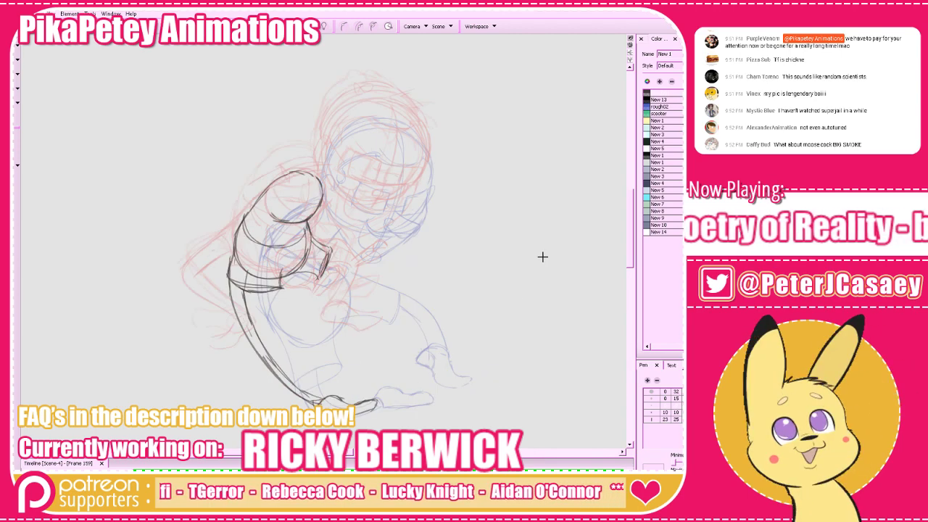
key(comma)
key(comma)
key(comma)
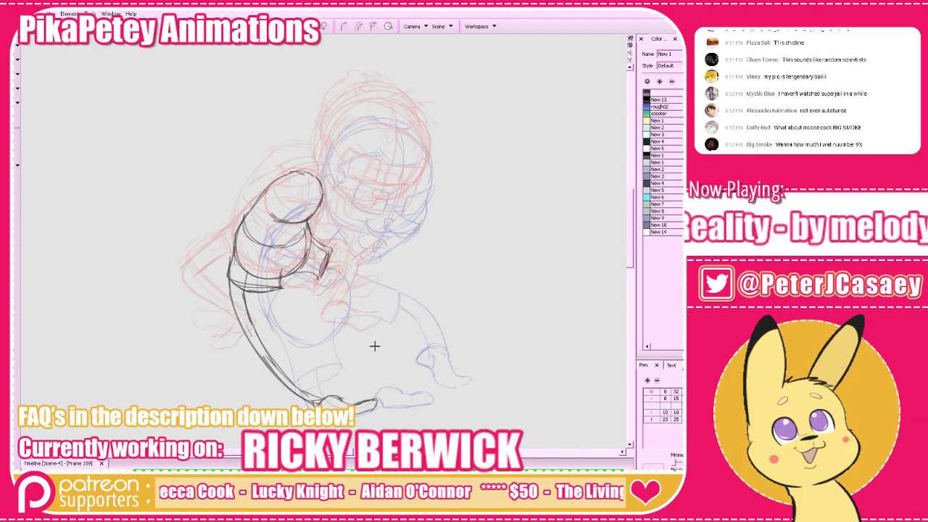
key(comma)
key(comma)
key(period)
key(period)
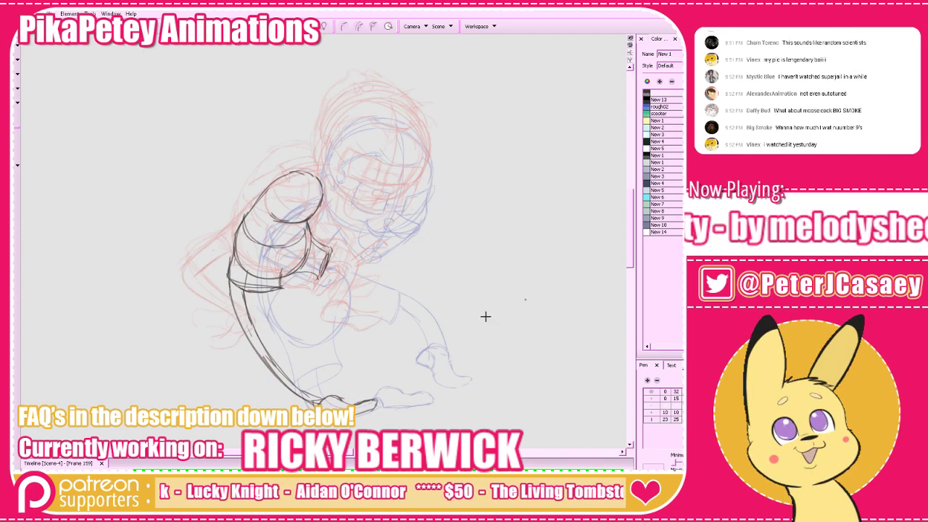
Sketch the far foot on frame 159 with a rounded heel and a long pointed sole, checking it against adjacent drawings
mouse_move(367, 349)
mouse_down()
mouse_move(404, 343)
mouse_move(385, 351)
mouse_up()
key(ctrl+z)
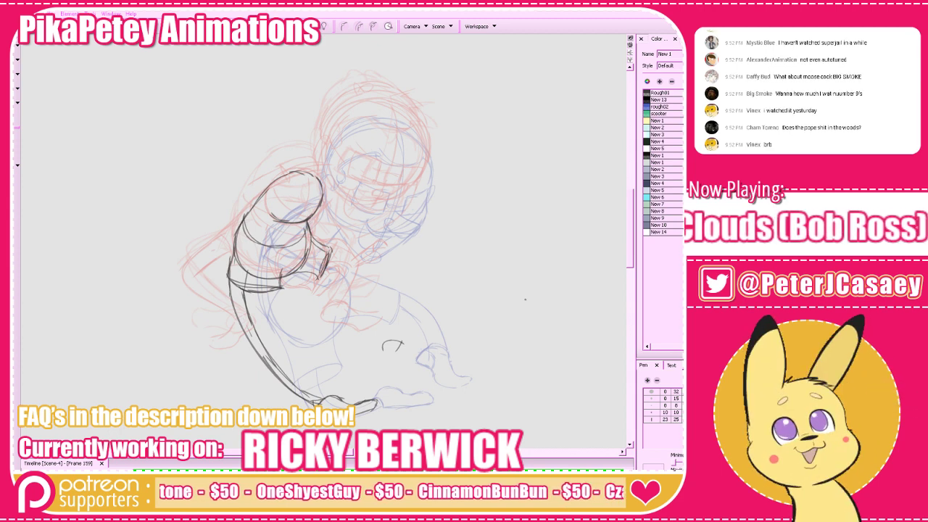
click(619, 250)
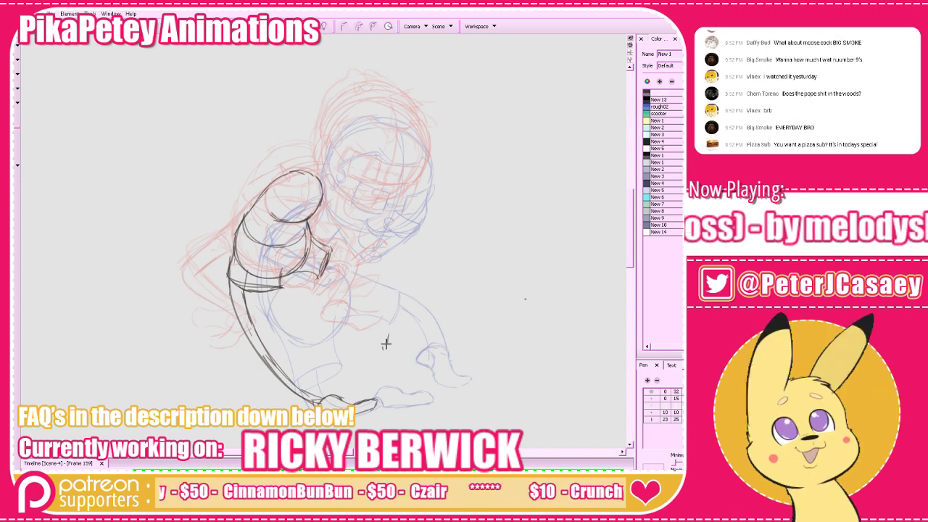
mouse_move(387, 346)
mouse_down()
mouse_move(411, 352)
mouse_move(404, 333)
mouse_move(408, 341)
mouse_up()
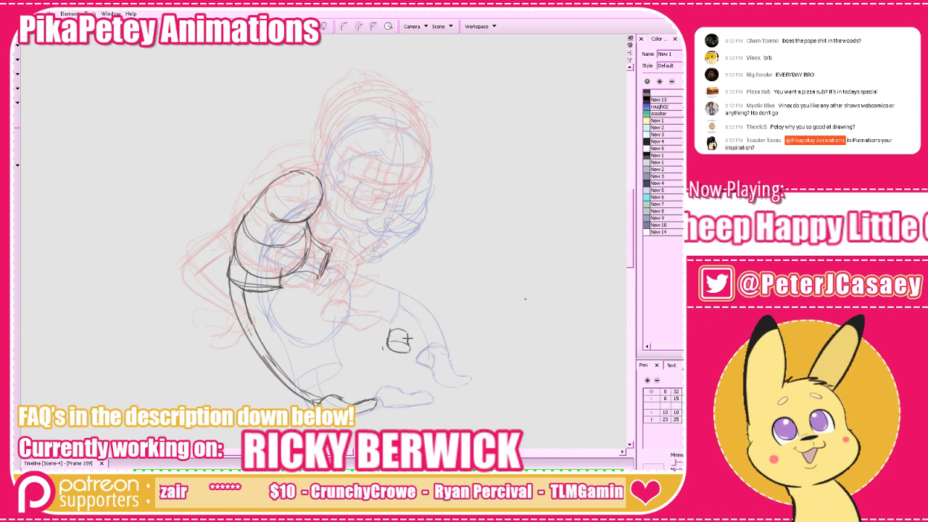
drag(412, 340, 441, 351)
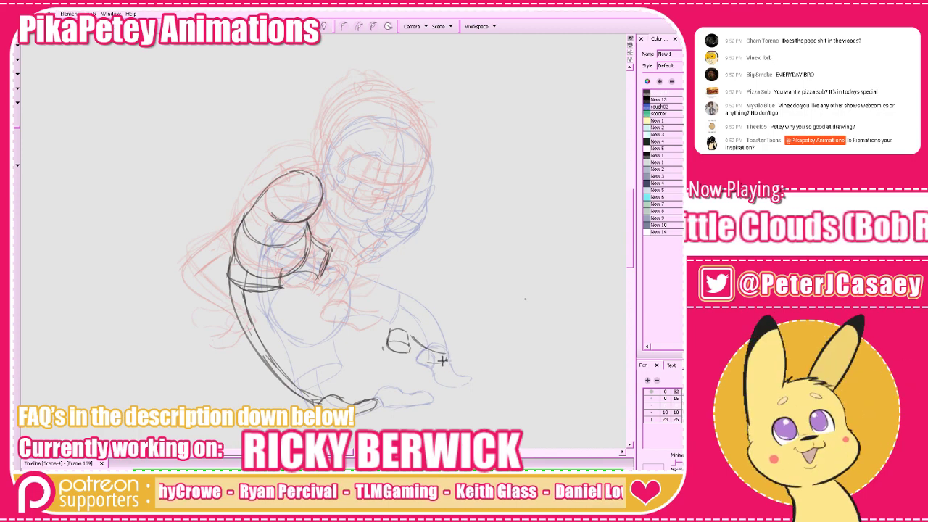
drag(442, 360, 405, 349)
key(g)
key(f)
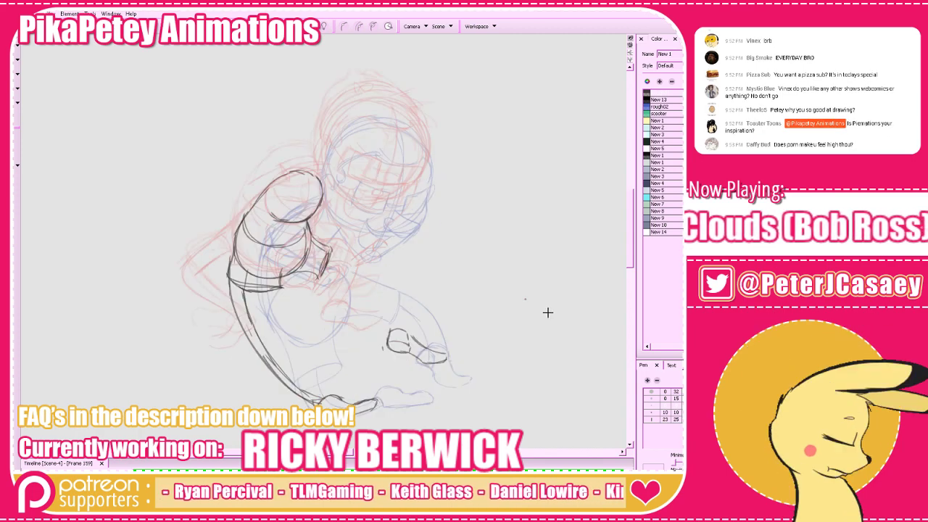
key(f)
key(g)
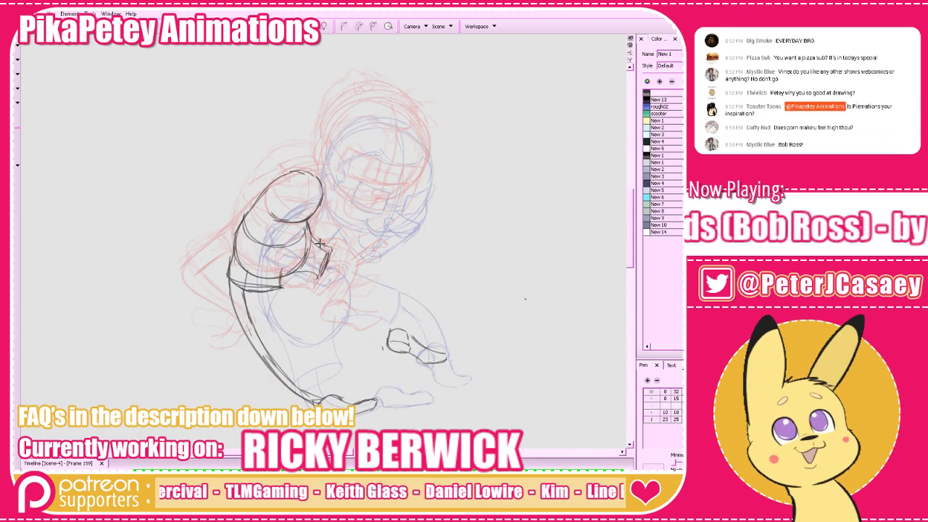
Sketch the far leg's outer and inner lines as parallel curves from the shorts hem down to the new foot
drag(332, 254, 403, 323)
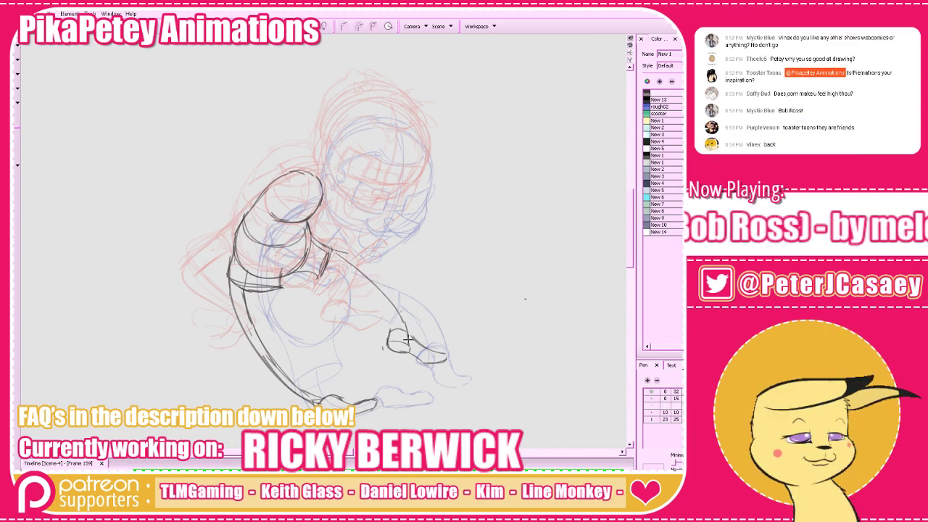
drag(330, 251, 387, 298)
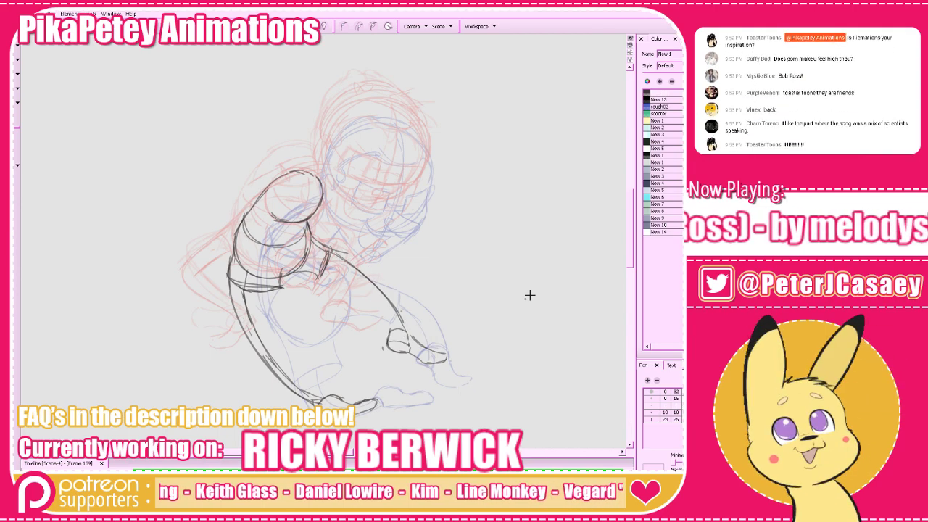
key(g)
key(g)
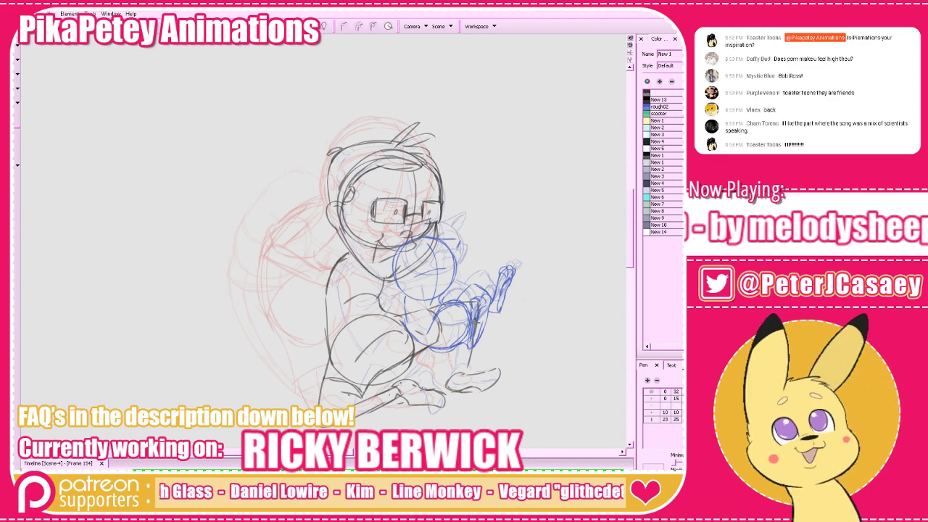
key(f)
key(f)
key(f)
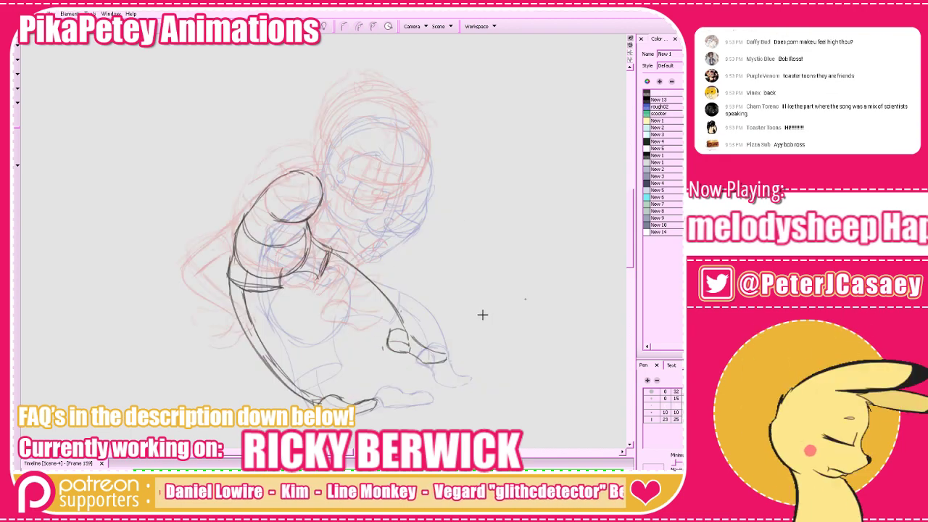
key(f)
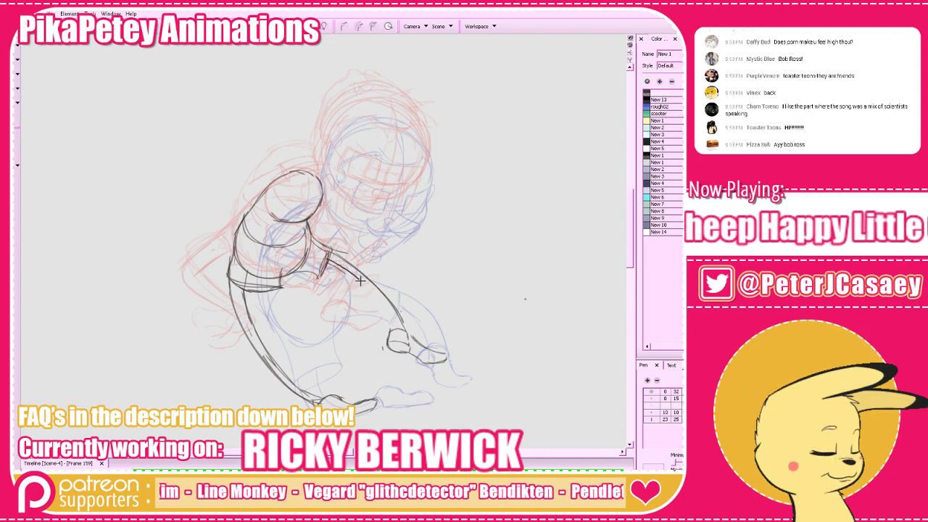
key(f)
key(g)
key(g)
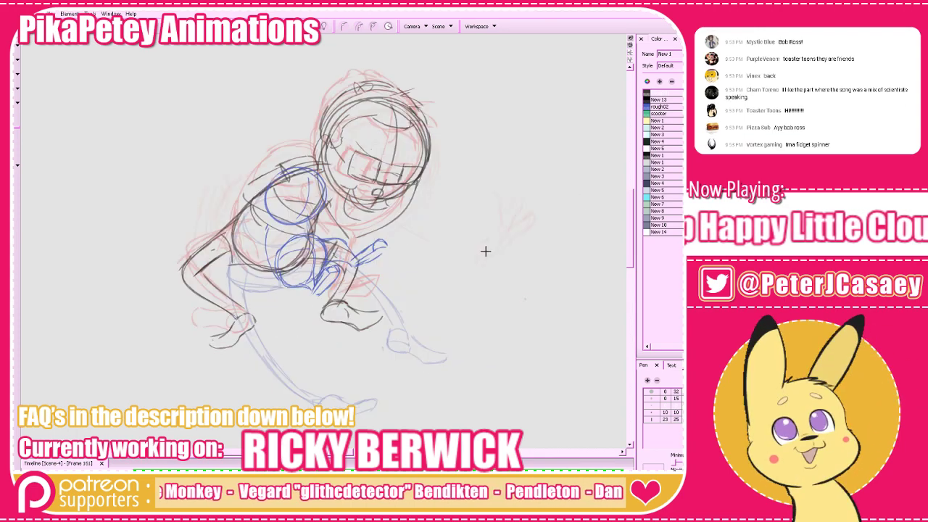
Hide the onion skin and play the animation at a smaller zoom to examine the overall motion
key(g)
key(g)
key(g)
key(1)
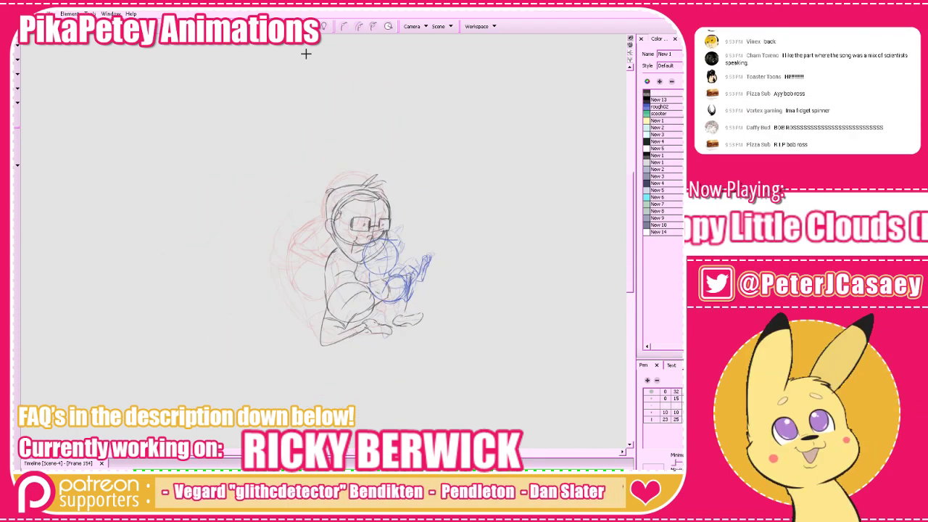
click(292, 28)
key(f)
key(f)
key(f)
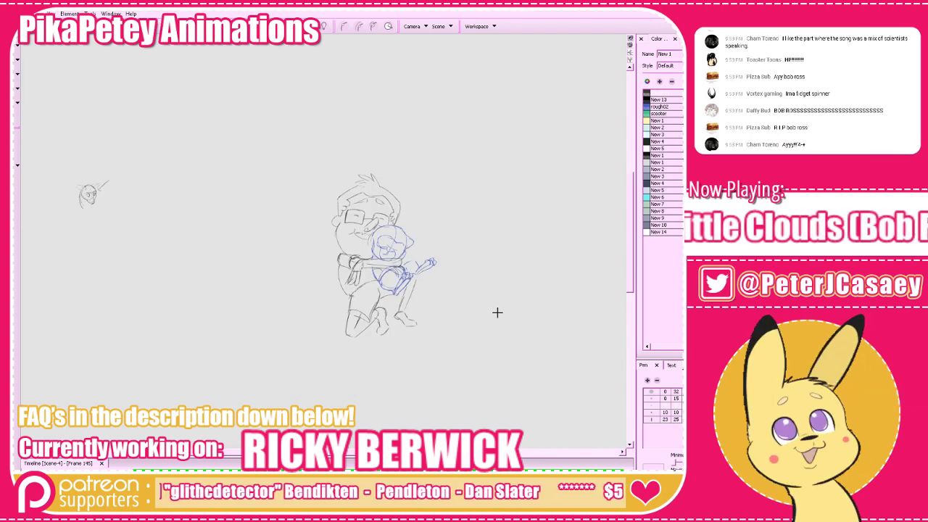
key(Return)
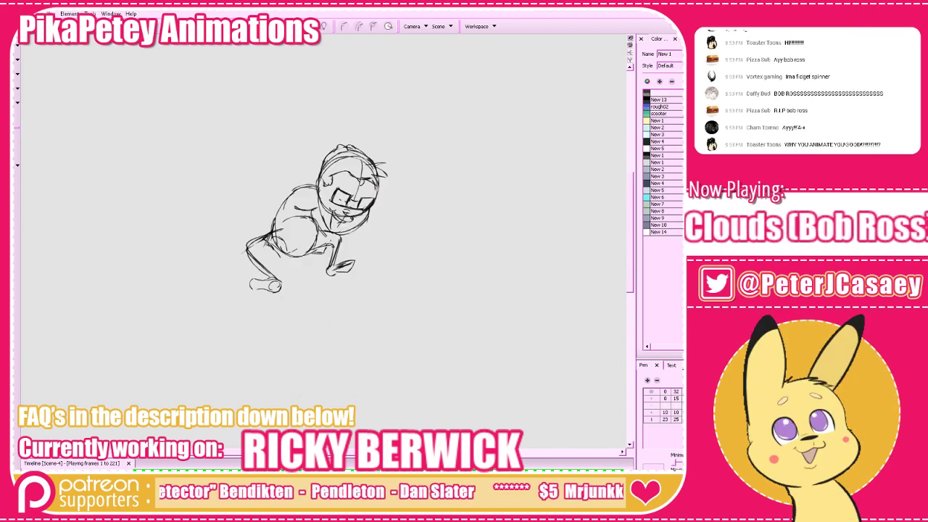
key(Return)
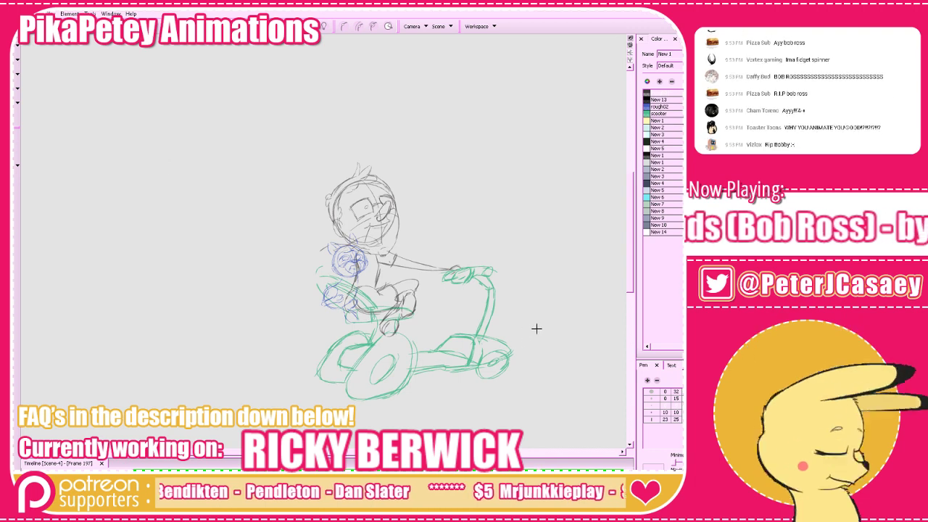
Step from the scooter pose back to frame 159 and flip the neighbouring drawings to examine the leg movement
key(g)
key(f)
key(f)
key(f)
key(f)
key(f)
key(f)
key(f)
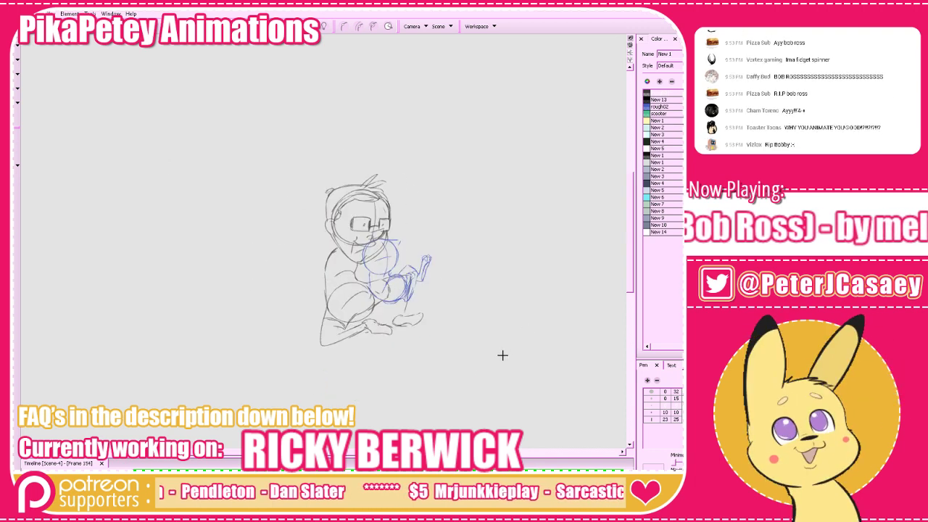
key(f)
key(f)
key(f)
key(g)
key(g)
key(g)
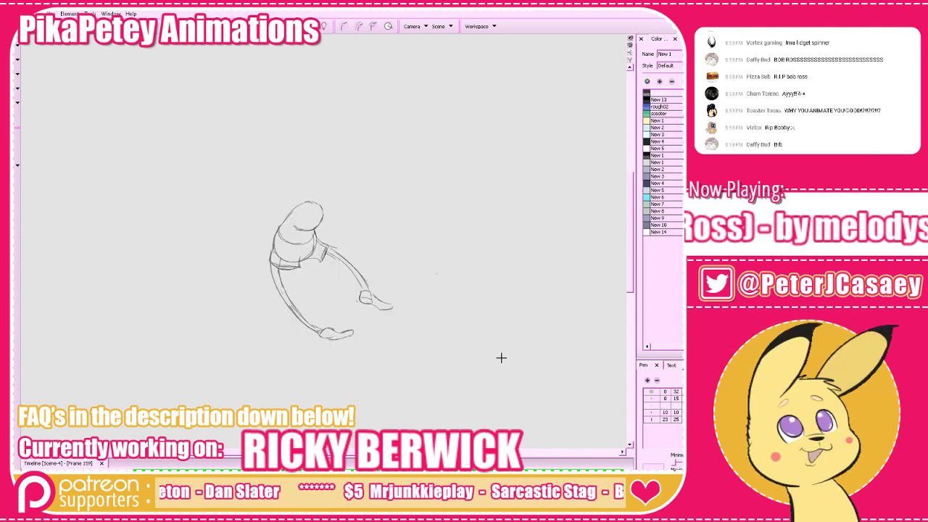
key(f)
key(g)
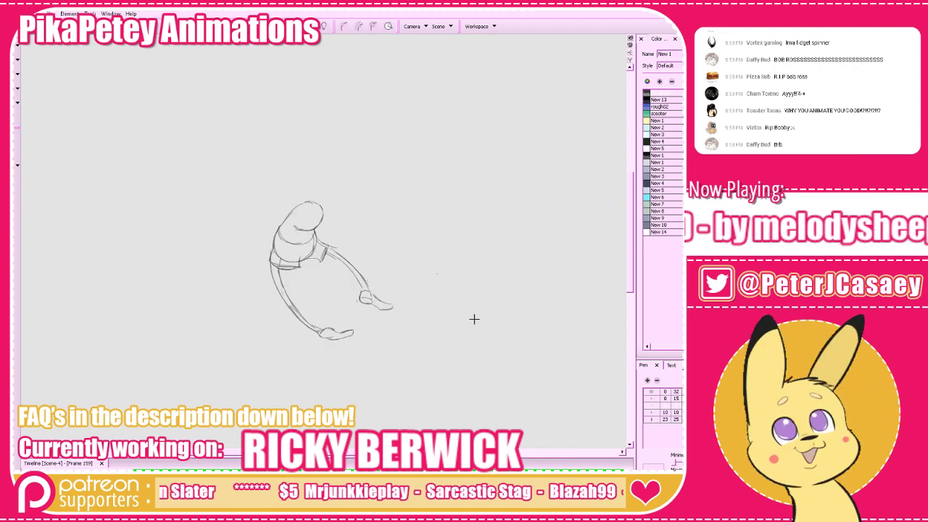
key(2)
mouse_move(470, 290)
mouse_down()
mouse_move(507, 364)
mouse_move(504, 348)
mouse_up()
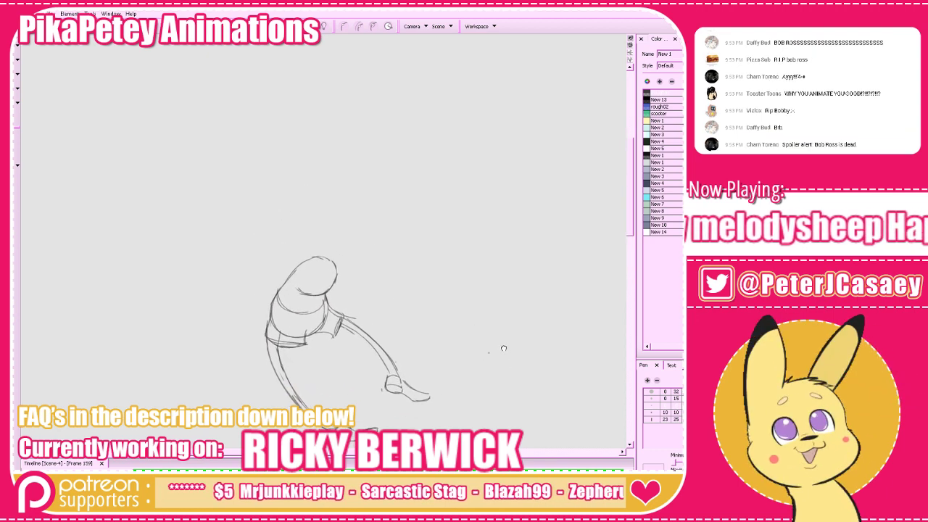
key(f)
key(g)
key(f)
key(g)
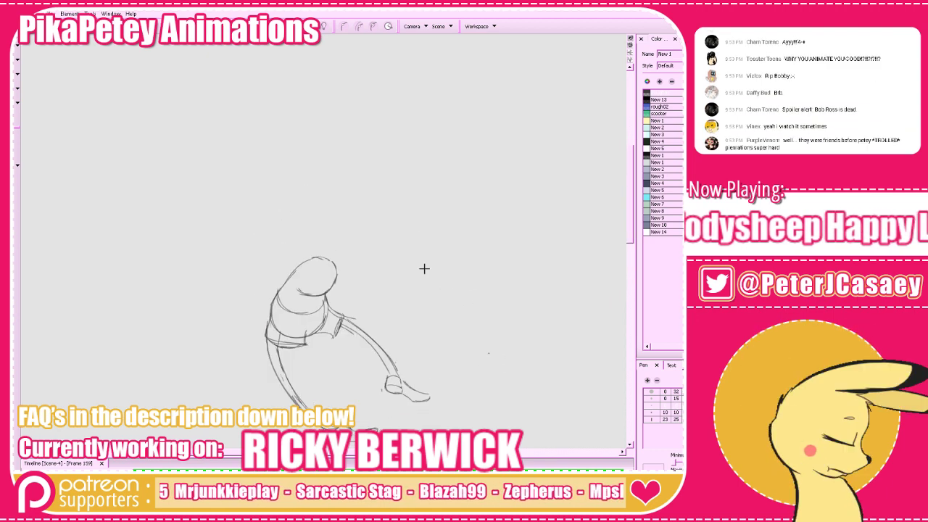
Show the onion skin again and sketch the head on frame 159 as a circle above the shoulder, with a doubled outline
key(2)
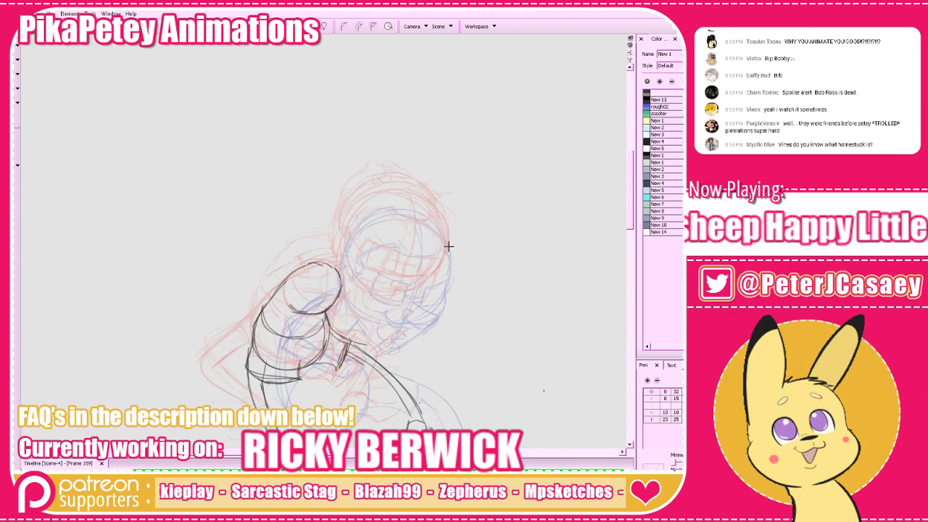
mouse_move(344, 228)
mouse_down()
mouse_move(417, 206)
mouse_move(378, 200)
mouse_move(353, 218)
mouse_move(443, 259)
mouse_up()
key(ctrl+z)
key(ctrl+z)
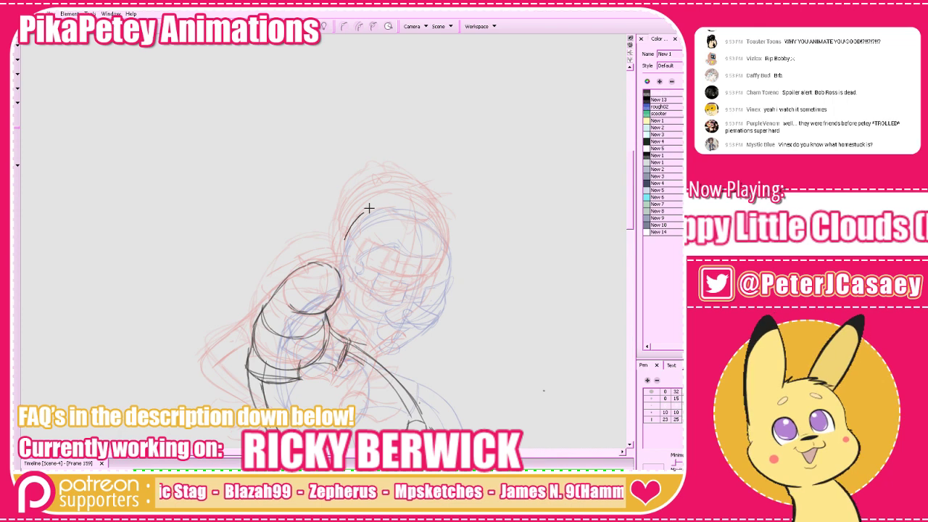
mouse_move(369, 208)
mouse_down()
mouse_move(438, 275)
mouse_move(341, 272)
mouse_move(416, 223)
mouse_up()
key(ctrl+z)
mouse_move(346, 264)
mouse_down()
mouse_move(433, 289)
mouse_move(407, 219)
mouse_move(345, 251)
mouse_move(417, 297)
mouse_up()
key(ctrl+z)
mouse_move(342, 259)
mouse_down()
mouse_move(441, 273)
mouse_move(339, 255)
mouse_move(433, 288)
mouse_move(395, 311)
mouse_up()
Hide the onion skin and flip through frames 159 to 165 to examine the new head's placement
key(1)
key(1)
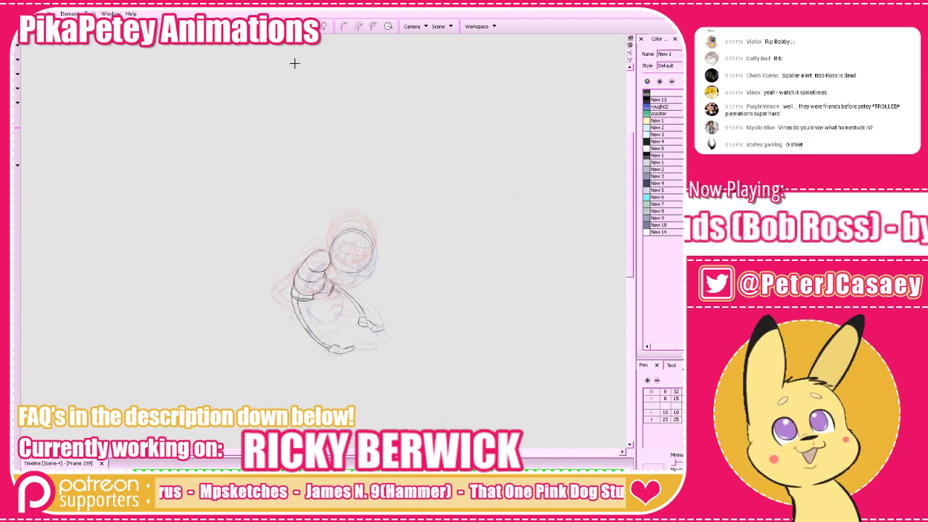
click(311, 27)
key(f)
key(g)
key(g)
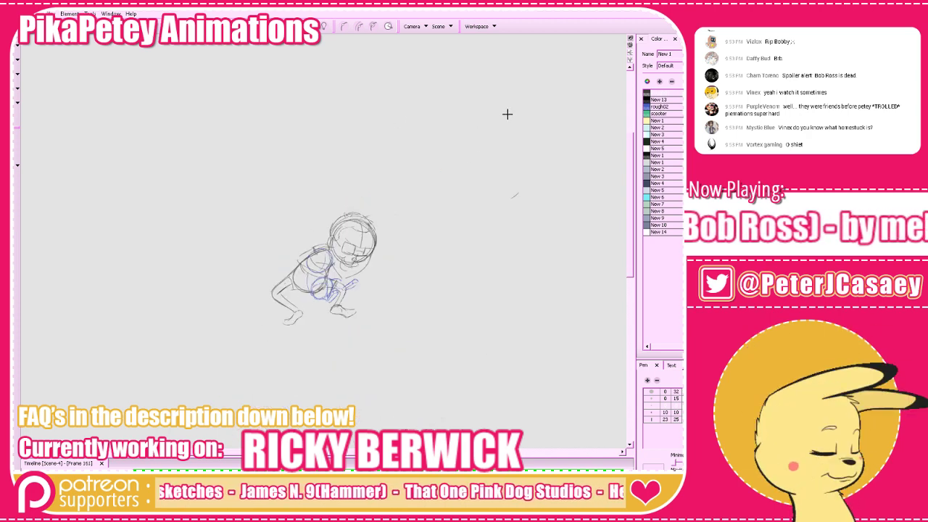
key(period)
key(period)
key(period)
key(period)
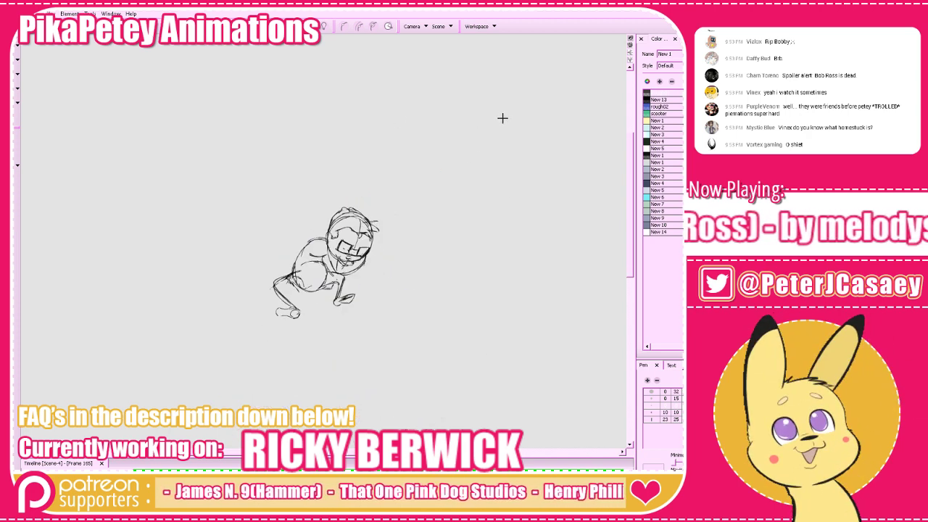
key(comma)
key(comma)
key(comma)
key(comma)
key(comma)
key(comma)
key(2)
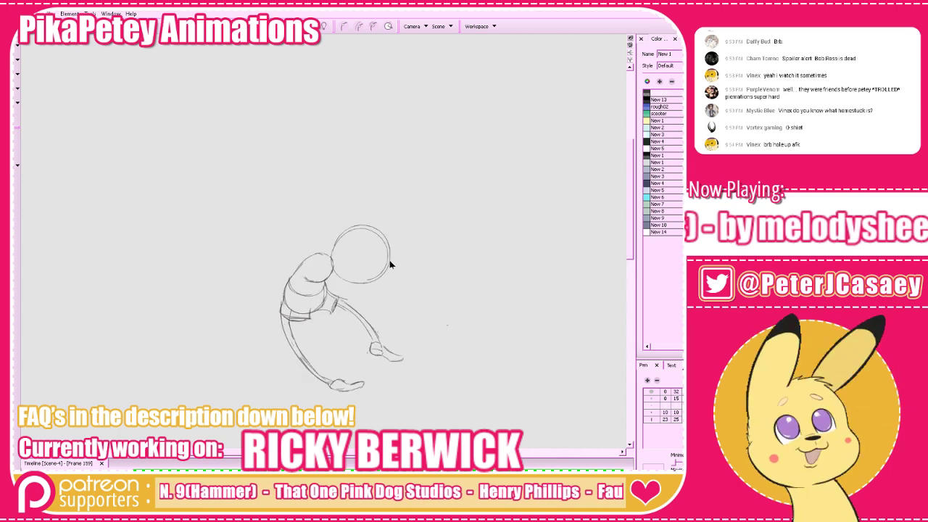
Select the head circle on frame 159, nudge it into place against the neighbouring poses and flatten it slightly
mouse_move(443, 227)
mouse_down()
mouse_move(430, 274)
mouse_move(381, 266)
mouse_up()
click(385, 276)
click(447, 218)
key(period)
key(comma)
key(comma)
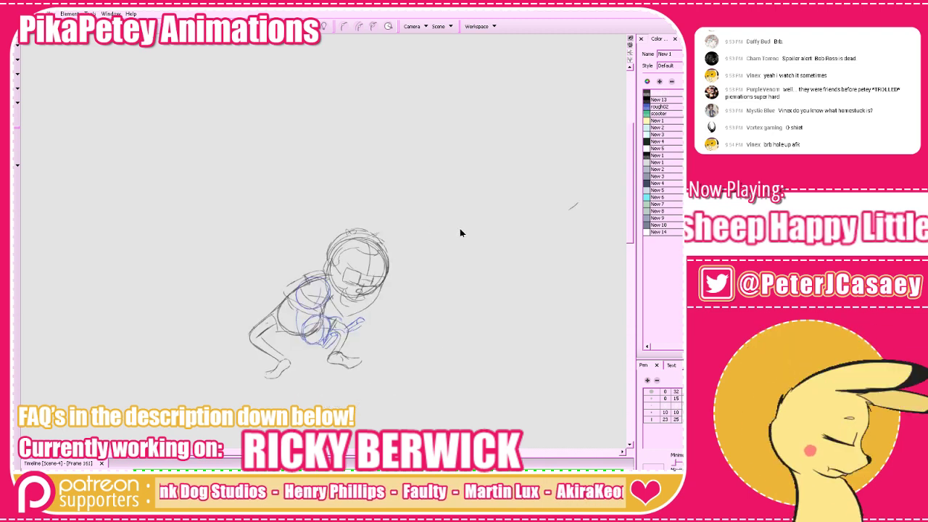
key(period)
click(378, 276)
key(space)
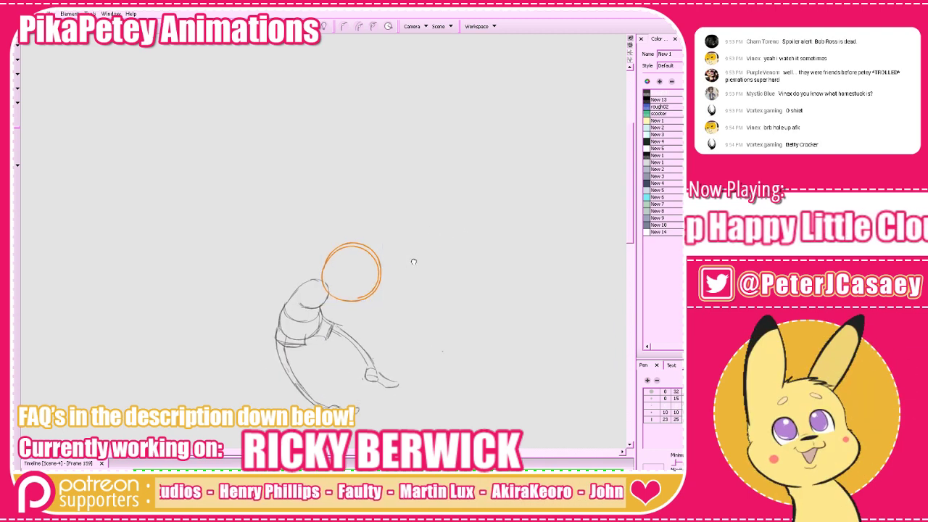
drag(412, 262, 415, 265)
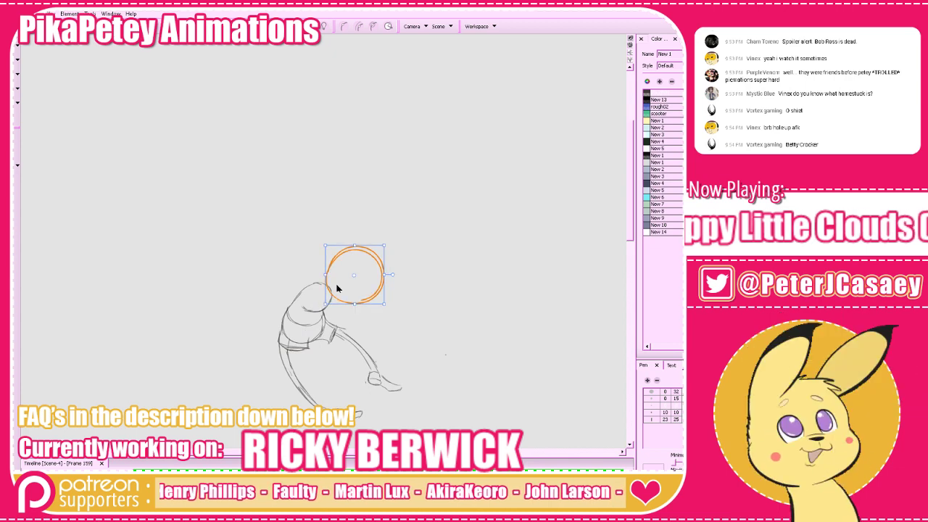
drag(354, 245, 354, 247)
click(436, 190)
Save the project and compare the adjusted head with the drawing on frame 161
key(ctrl+s)
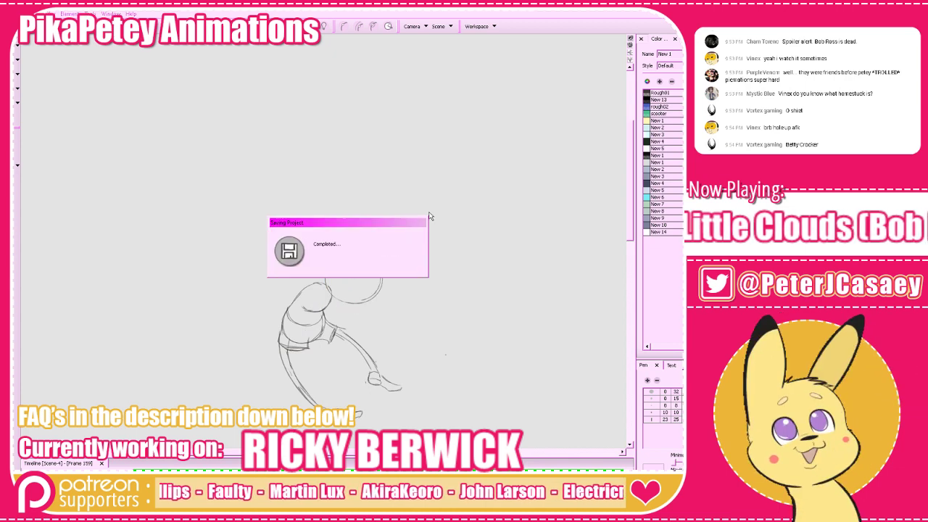
key(space)
drag(419, 225, 419, 226)
key(g)
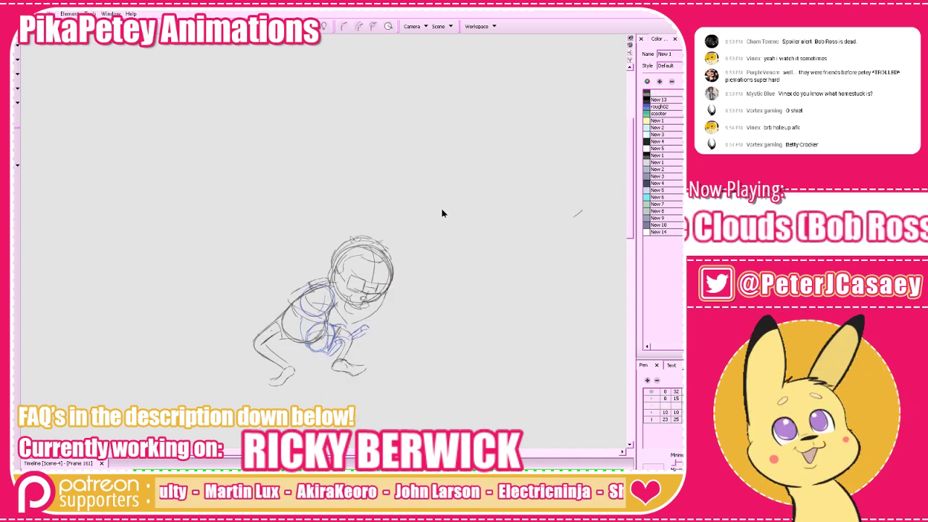
Nudge the head circle on frame 159 slightly back toward the shoulder, checking it against the neighbouring frames
key(f)
key(f)
key(period)
key(period)
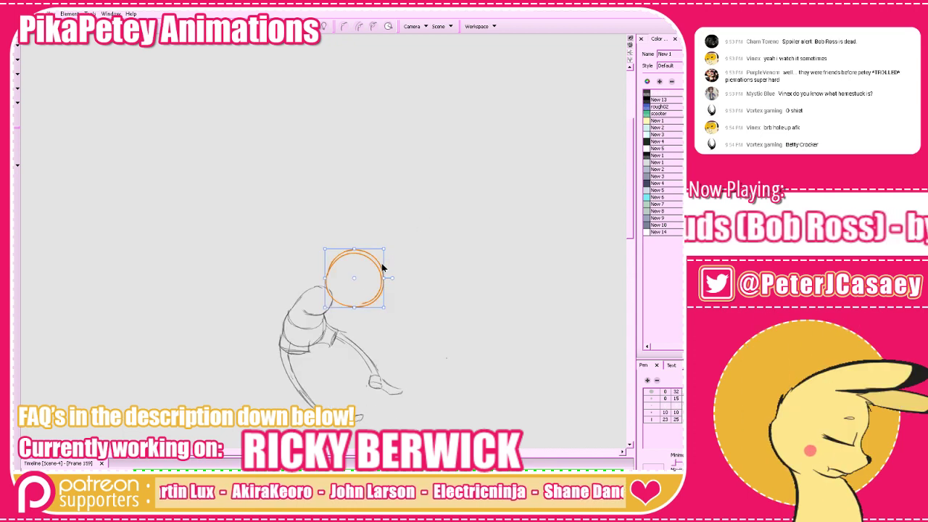
drag(382, 264, 381, 264)
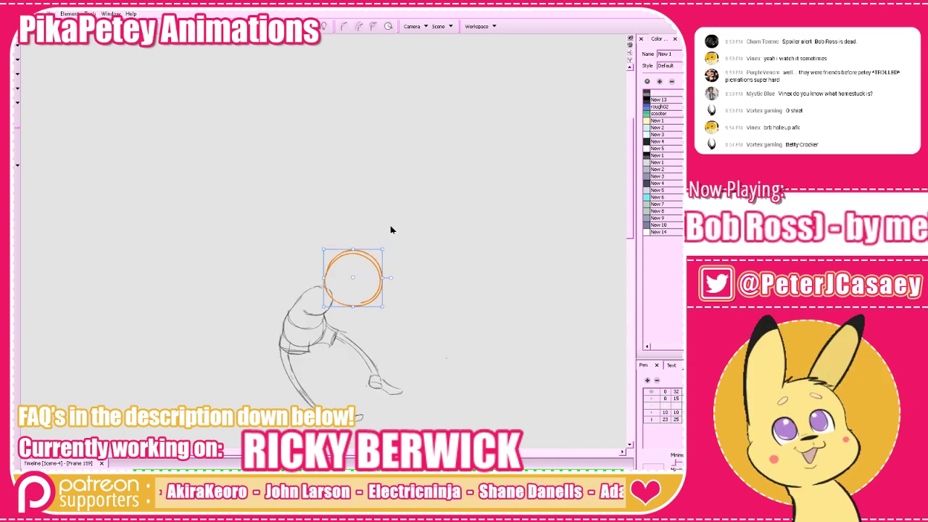
key(comma)
key(comma)
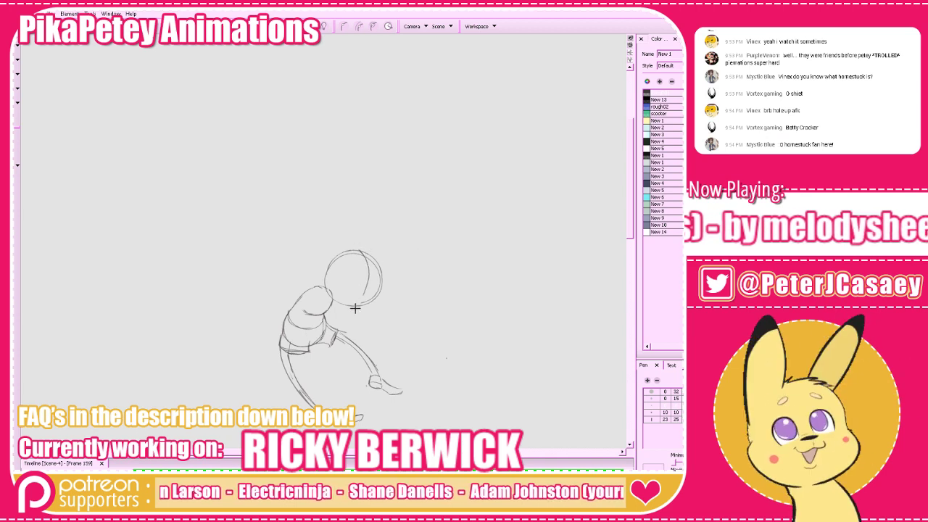
Try a curved vertical centre line on frame 159's head circle, undo it and compare with the adjacent drawings
drag(359, 254, 352, 309)
key(ctrl+z)
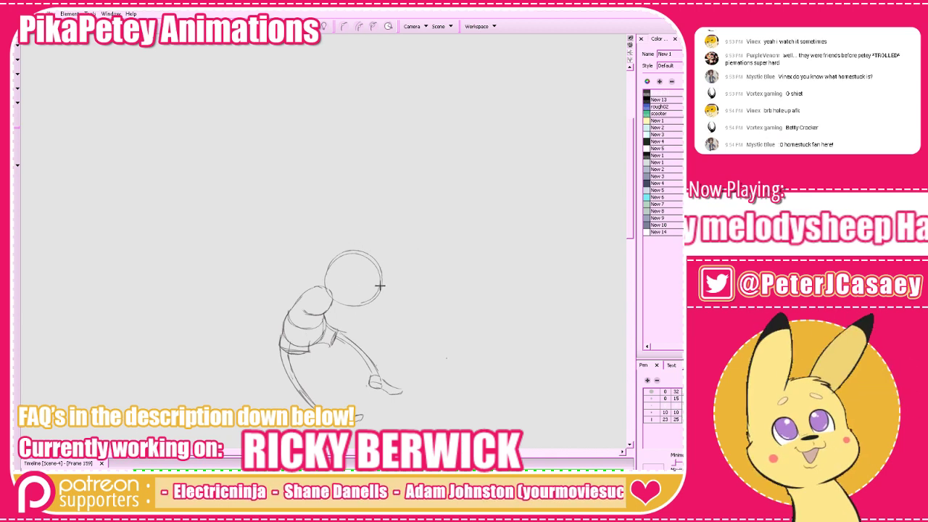
key(comma)
key(period)
key(period)
key(comma)
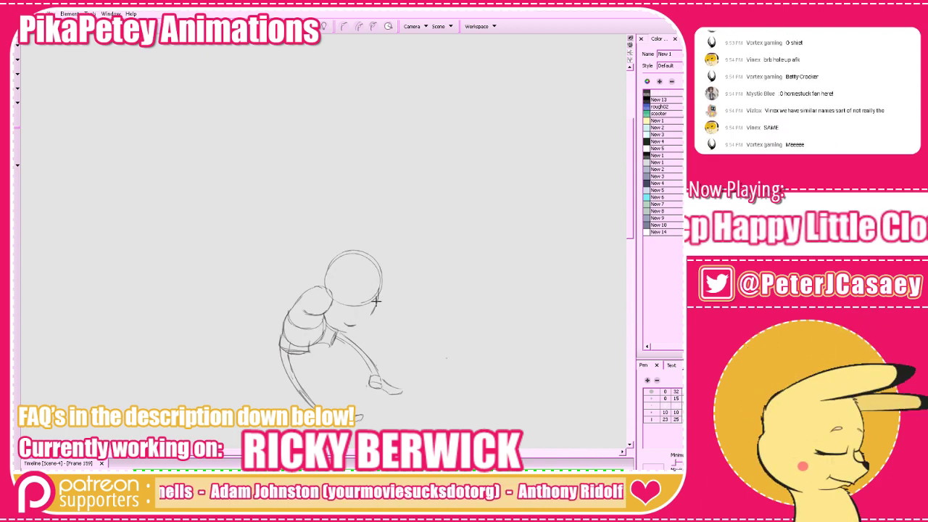
Try a jaw curve below the head circle, compare it with frame 161 and undo the stroke
drag(376, 303, 349, 327)
key(comma)
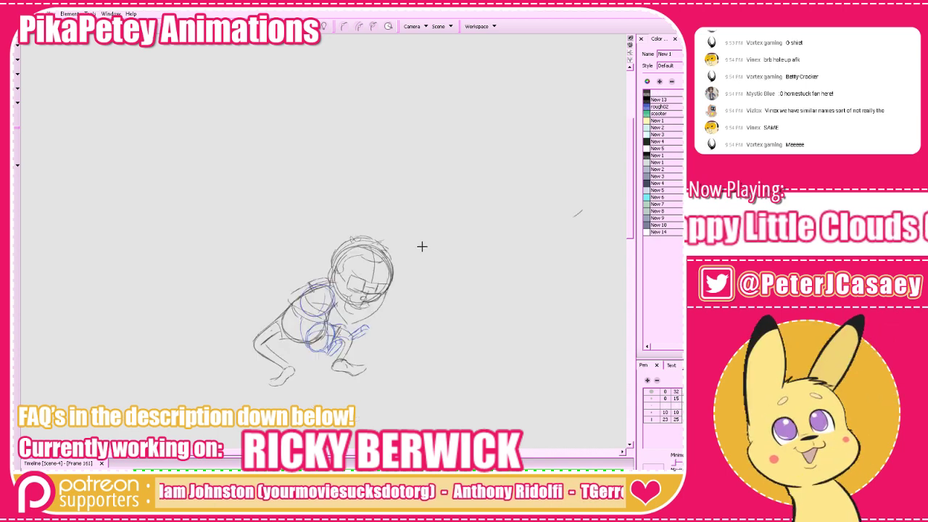
key(period)
key(period)
key(comma)
key(ctrl+z)
key(ctrl+z)
key(ctrl+z)
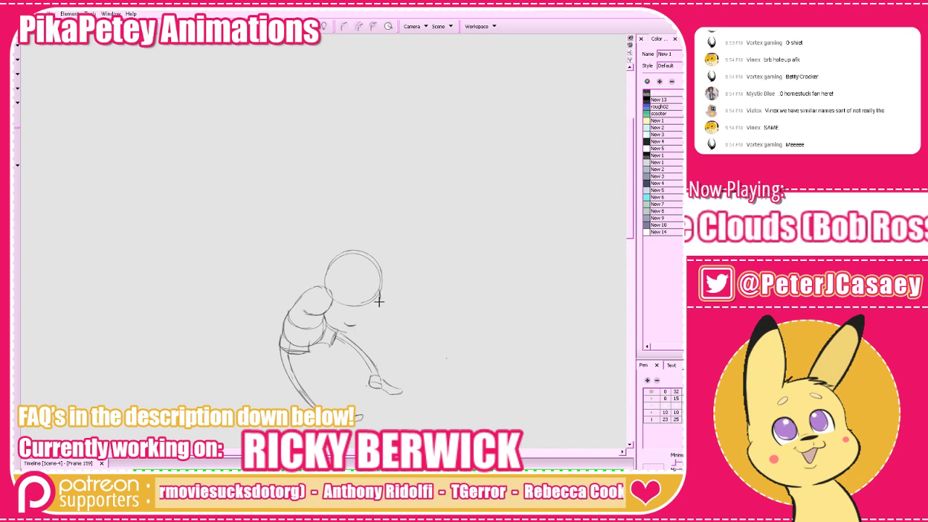
Redraw the jaw below frame 159's head circle with one curve from each side meeting at the chin
drag(379, 296, 361, 324)
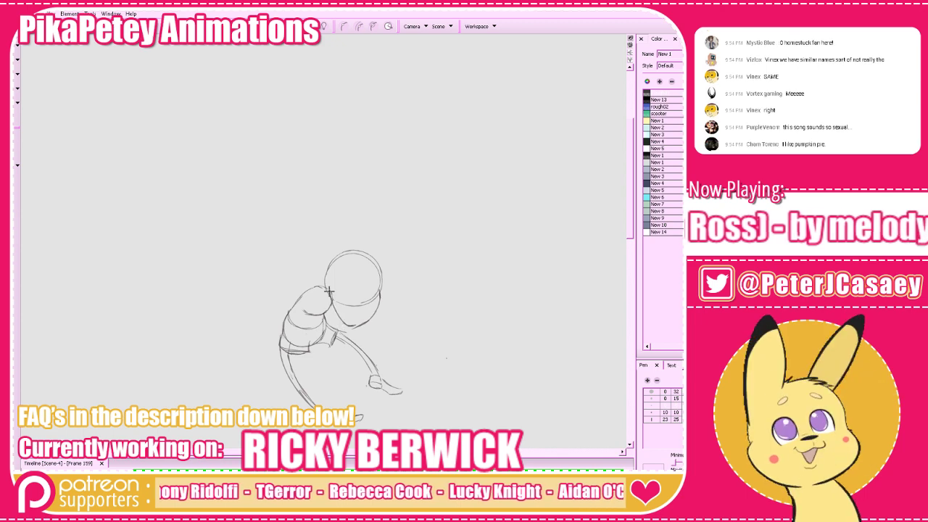
drag(330, 293, 356, 328)
key(g)
key(f)
key(f)
key(g)
key(ctrl+z)
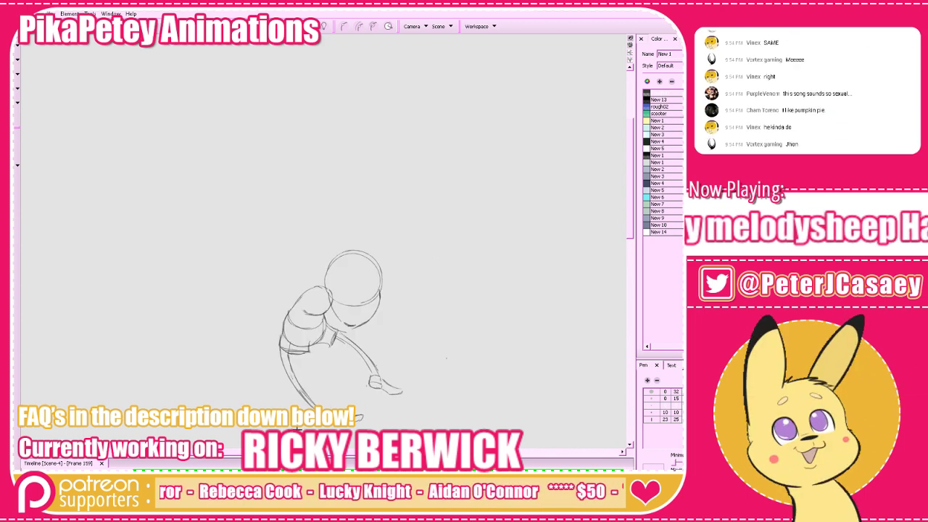
Flip between frame 159 and its neighbours, including frame 157, to examine the head and jaw shape up close
key(g)
key(g)
key(f)
key(f)
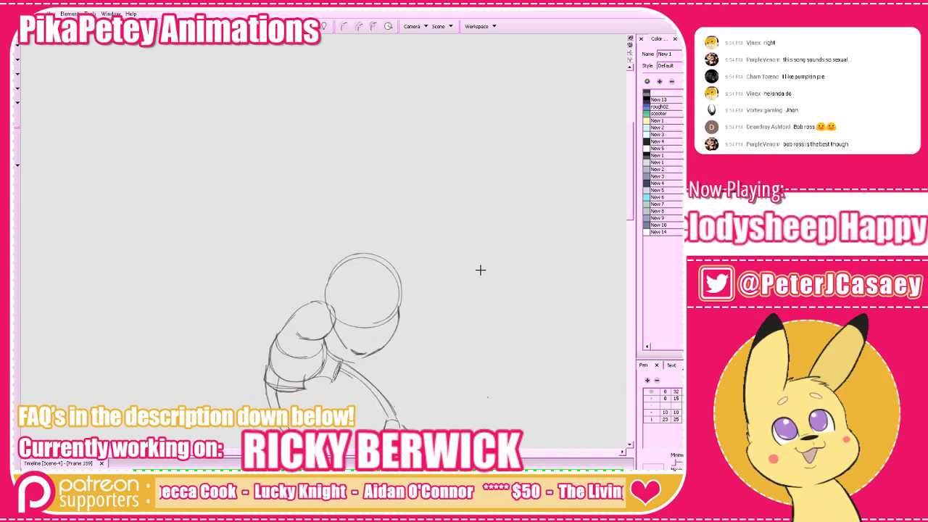
key(g)
key(g)
key(f)
key(f)
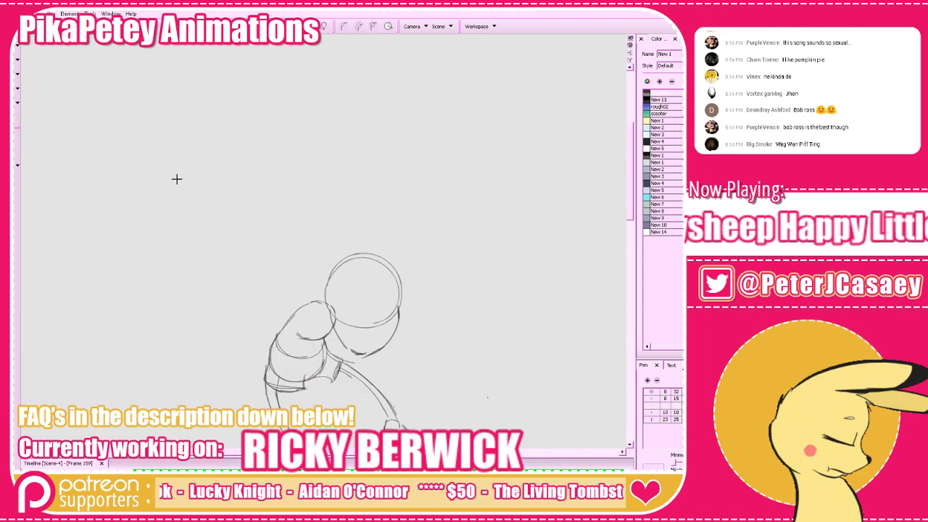
key(2)
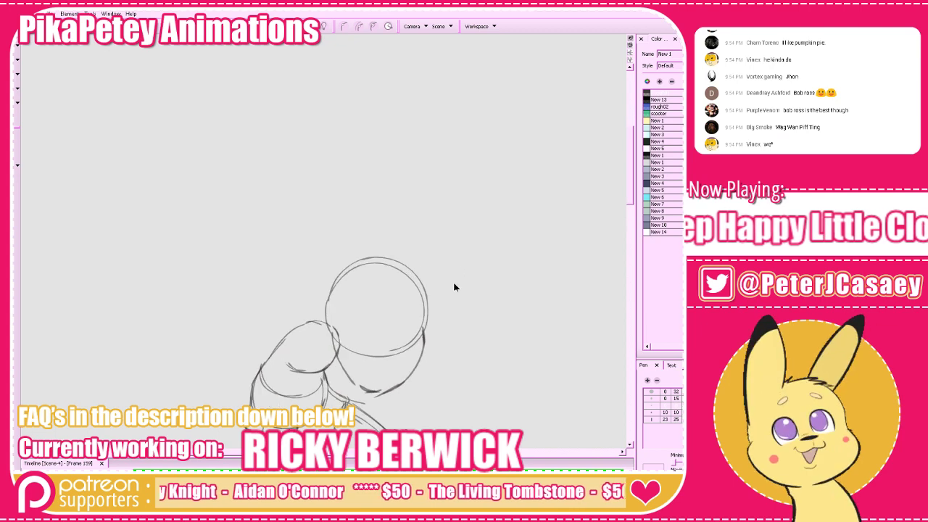
mouse_move(453, 282)
mouse_down()
mouse_move(440, 234)
mouse_move(437, 264)
mouse_up()
key(g)
key(f)
key(f)
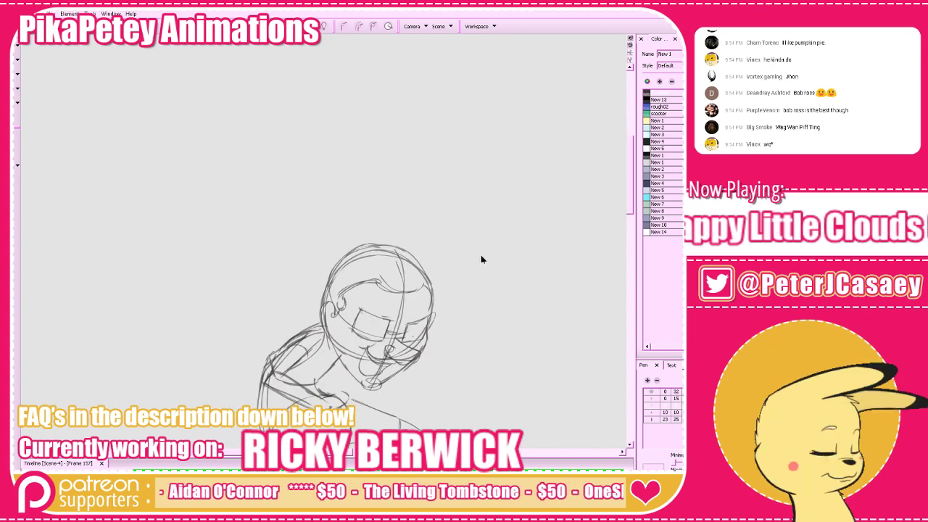
key(g)
key(1)
key(g)
key(f)
key(f)
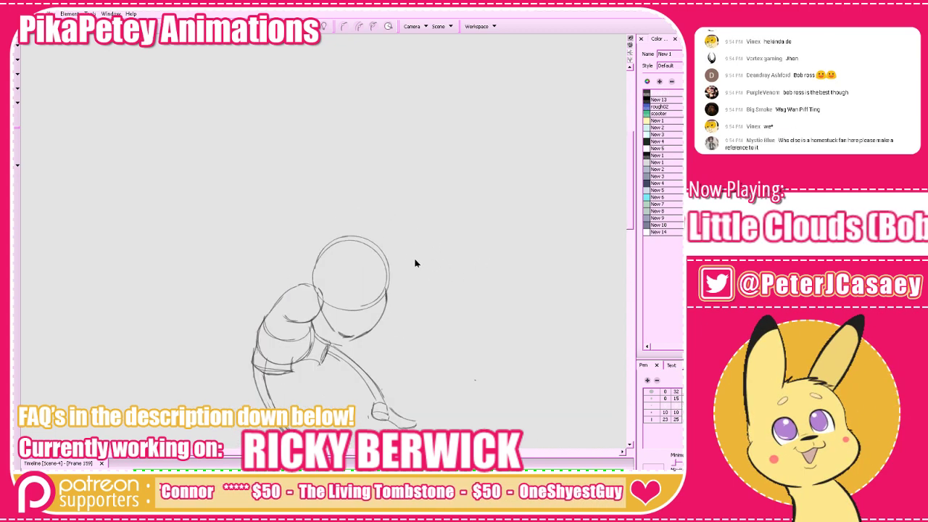
Select the jaw strokes below the head circle on frame 159 and delete them
mouse_move(416, 255)
mouse_down()
mouse_move(346, 337)
mouse_move(340, 328)
mouse_move(351, 335)
mouse_up()
click(528, 292)
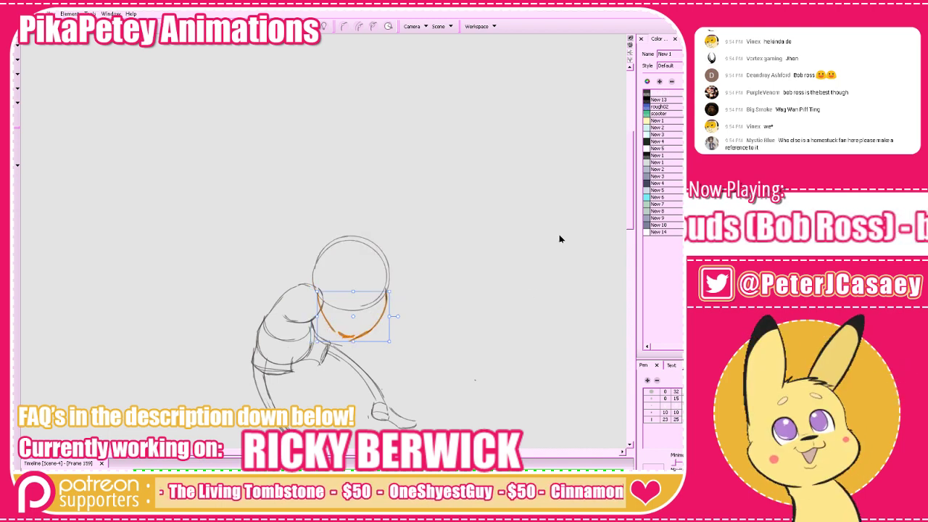
key(Delete)
Show the onion skin and nudge frame 159's head circle slightly upward, using a rotated canvas view
mouse_move(544, 315)
mouse_down()
mouse_move(522, 190)
mouse_move(479, 251)
mouse_move(446, 194)
mouse_up()
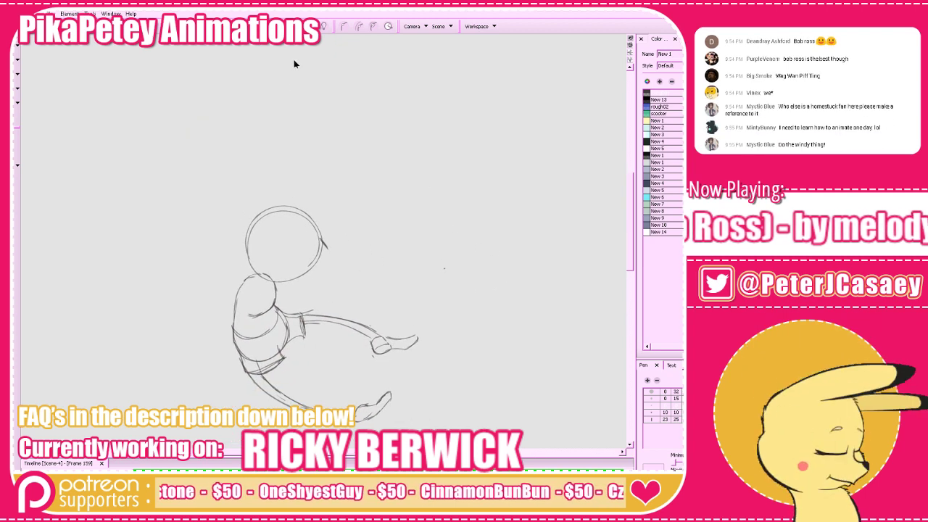
click(298, 28)
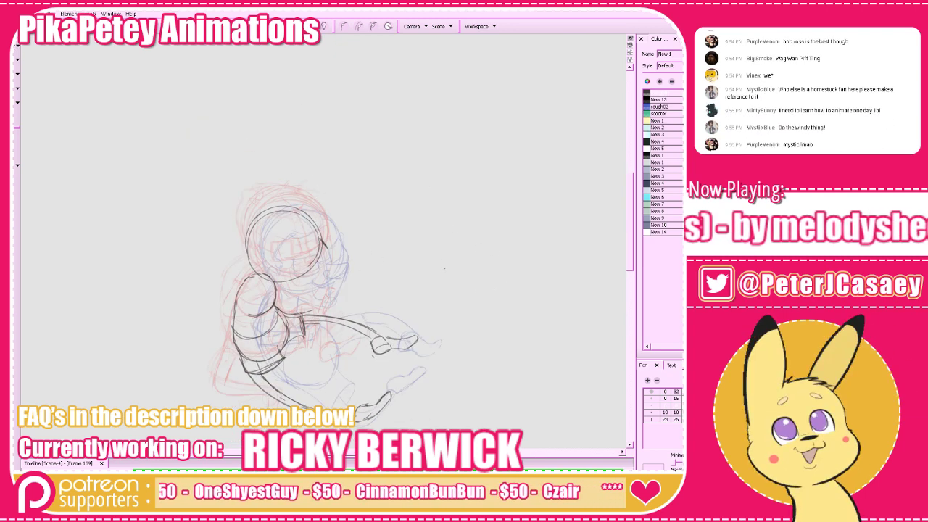
click(342, 244)
drag(335, 193, 337, 188)
drag(321, 228, 322, 226)
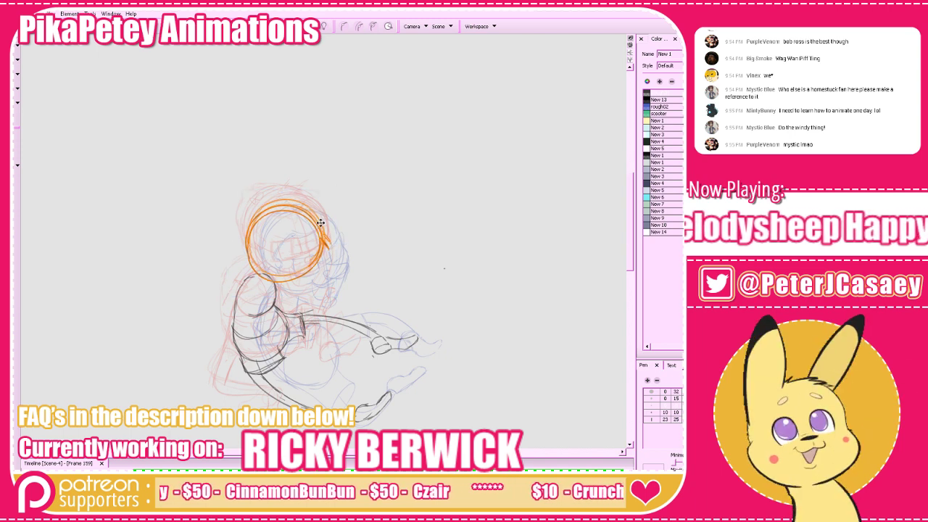
click(356, 197)
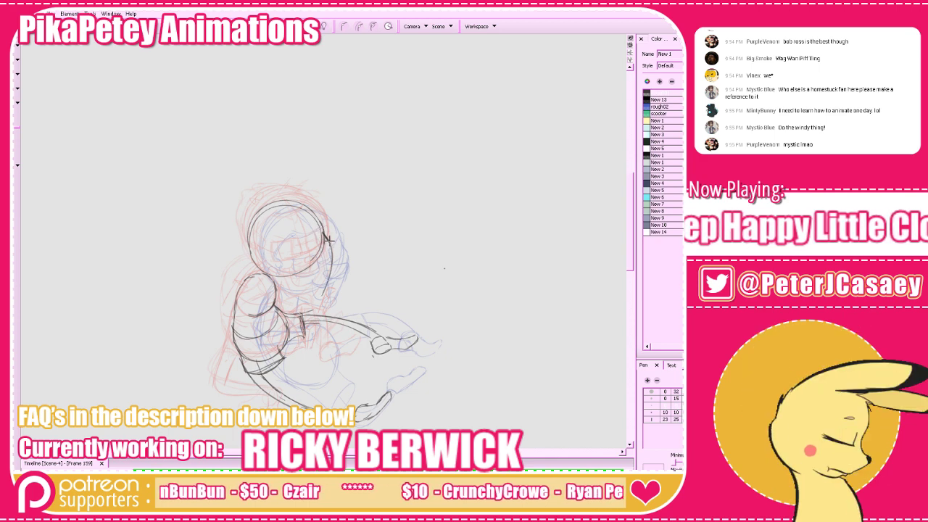
Sketch the front face contour, the curved vertical centre line and the jaw running back from the chin
drag(325, 237, 316, 292)
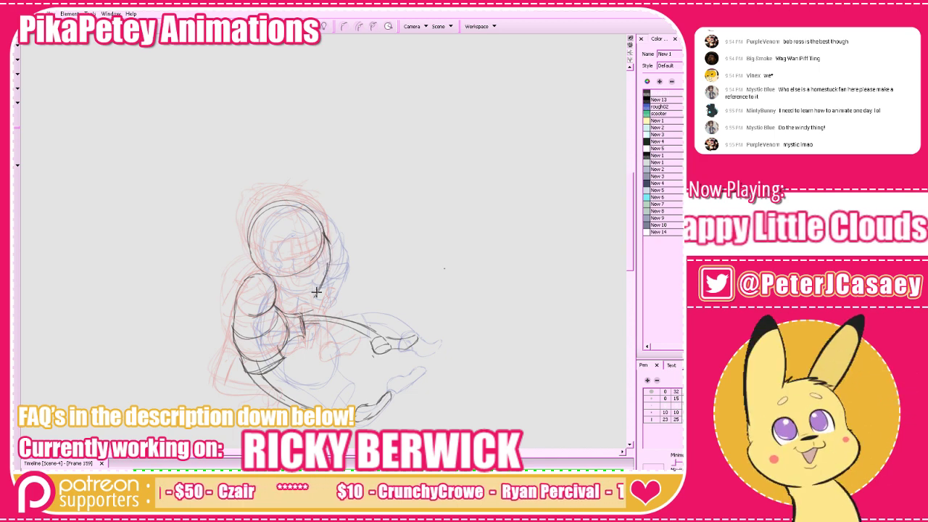
mouse_move(279, 202)
mouse_down()
mouse_move(302, 230)
mouse_move(313, 278)
mouse_move(297, 224)
mouse_move(315, 281)
mouse_up()
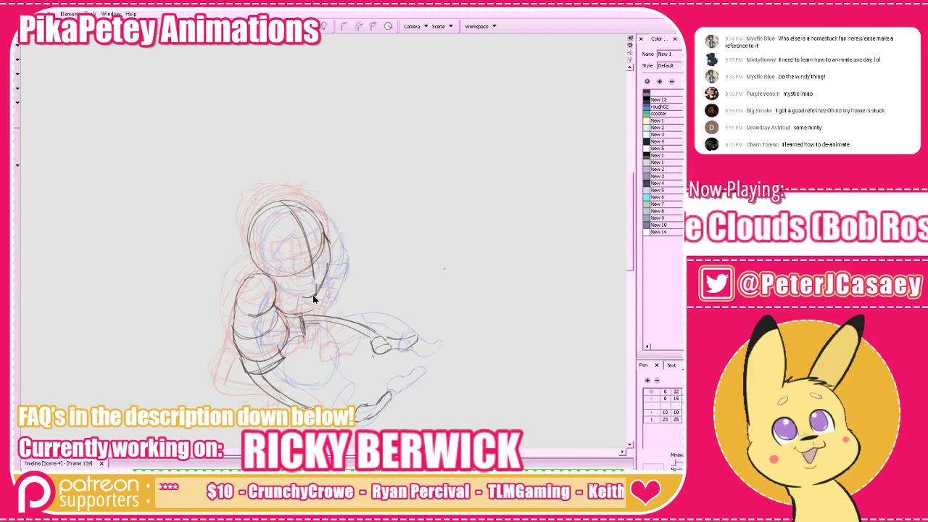
mouse_move(318, 290)
mouse_down()
mouse_move(304, 297)
mouse_move(275, 283)
mouse_up()
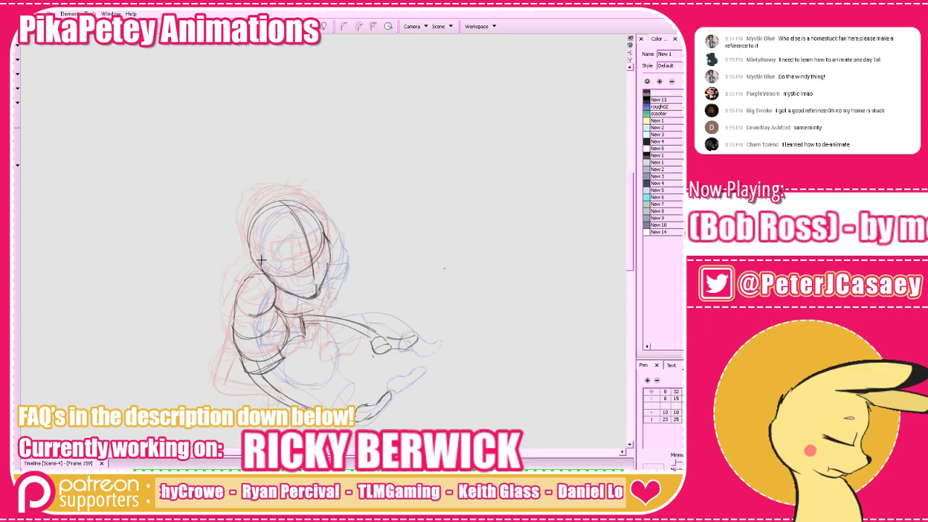
Sketch the ear and the curved eye line across frame 159's head, reinforcing the front contour of the face
drag(260, 252, 261, 272)
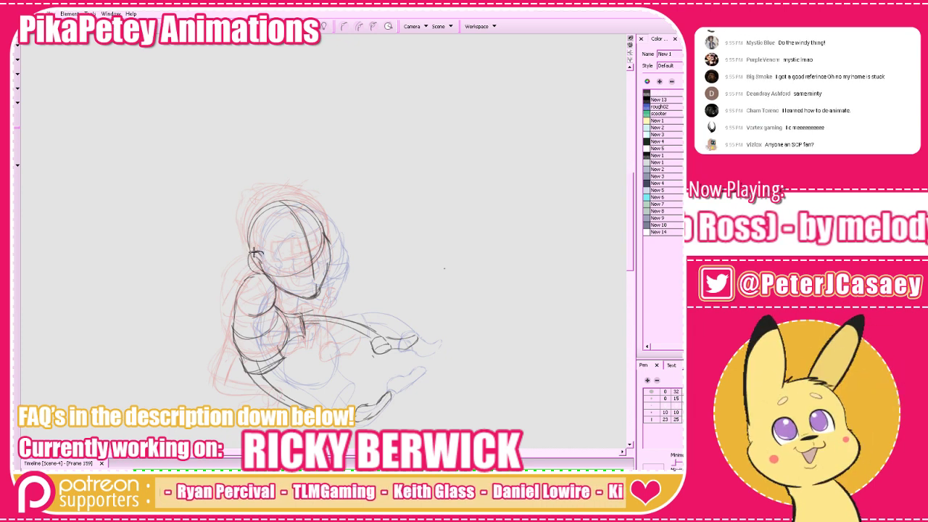
mouse_move(276, 262)
mouse_down()
mouse_move(324, 231)
mouse_move(318, 253)
mouse_move(272, 261)
mouse_up()
key(ctrl+z)
key(ctrl+z)
mouse_move(326, 235)
mouse_down()
mouse_move(275, 262)
mouse_move(256, 256)
mouse_move(324, 239)
mouse_up()
key(ctrl+z)
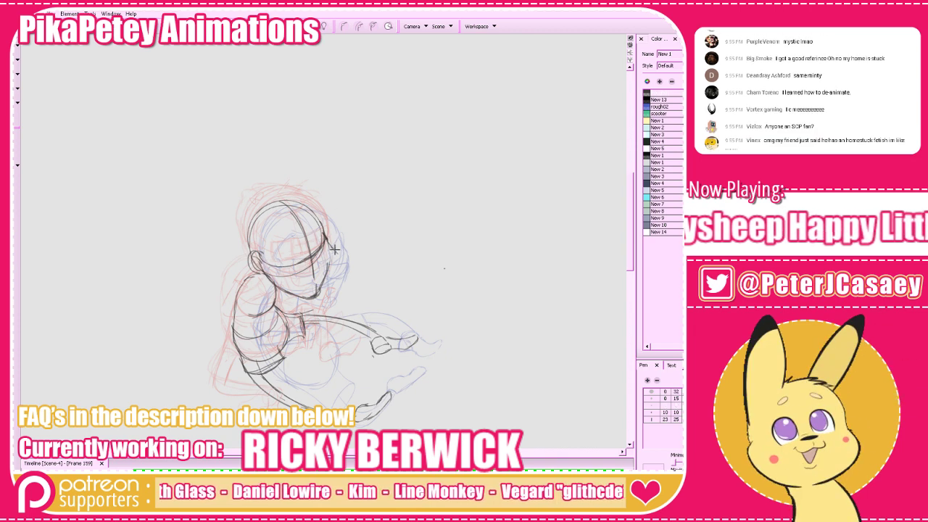
drag(330, 259, 317, 298)
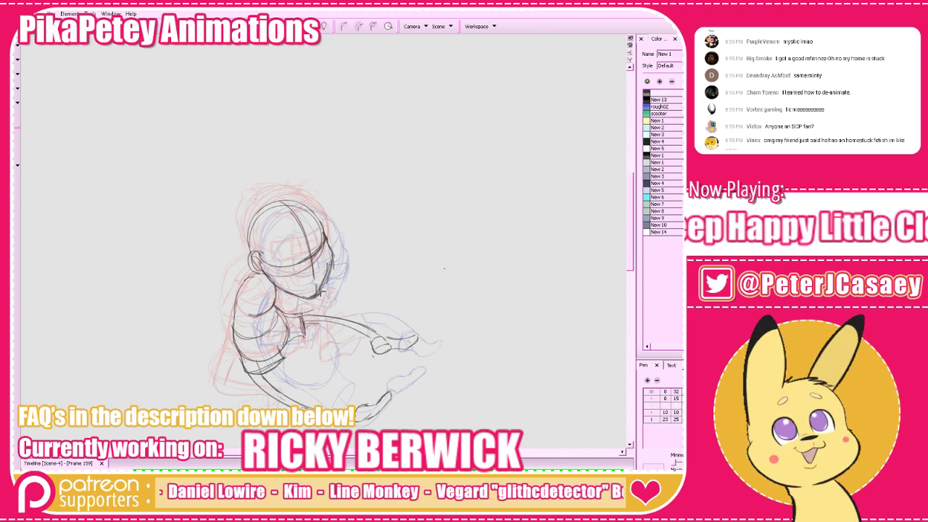
drag(325, 240, 332, 269)
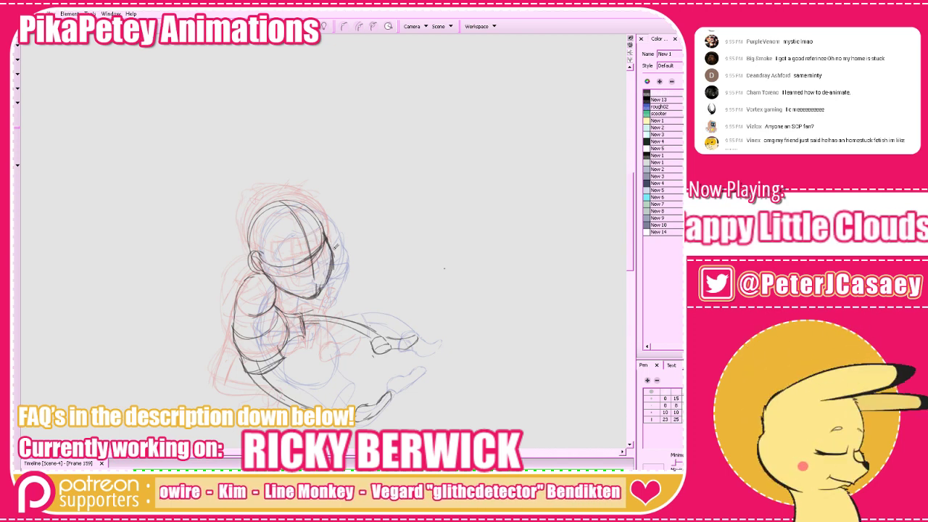
Flip through frames 157 to 161 with the onion skin shown to examine the new head construction up close
drag(406, 248, 427, 263)
key(2)
key(2)
key(comma)
key(comma)
key(comma)
key(comma)
key(comma)
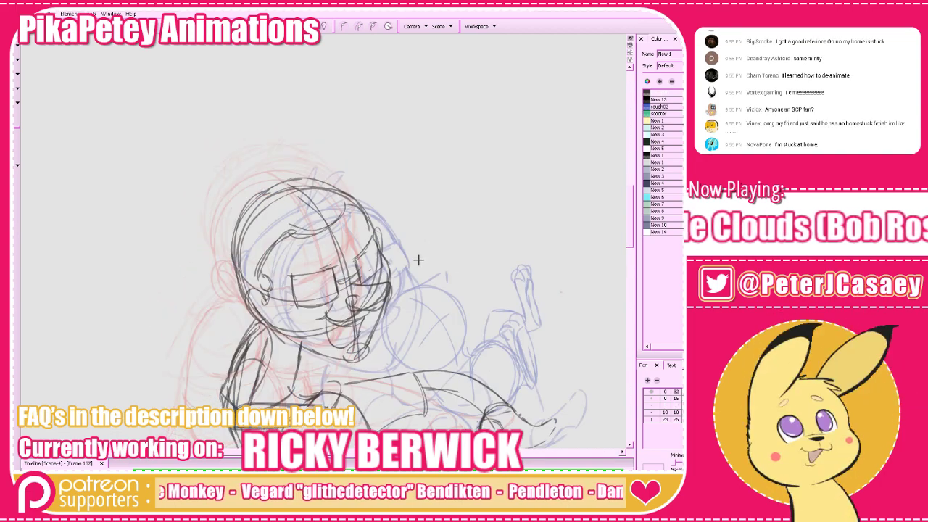
key(period)
key(period)
key(period)
key(period)
key(period)
key(period)
key(period)
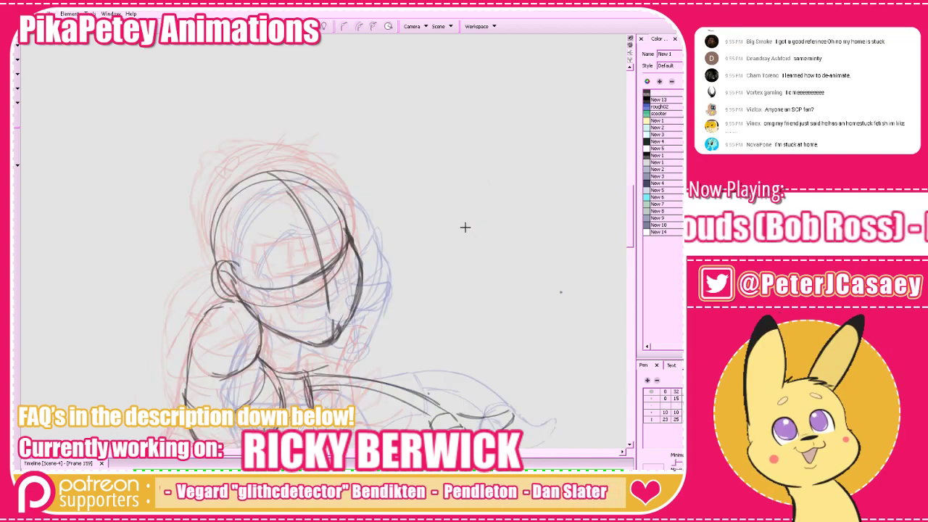
key(comma)
key(comma)
key(period)
key(period)
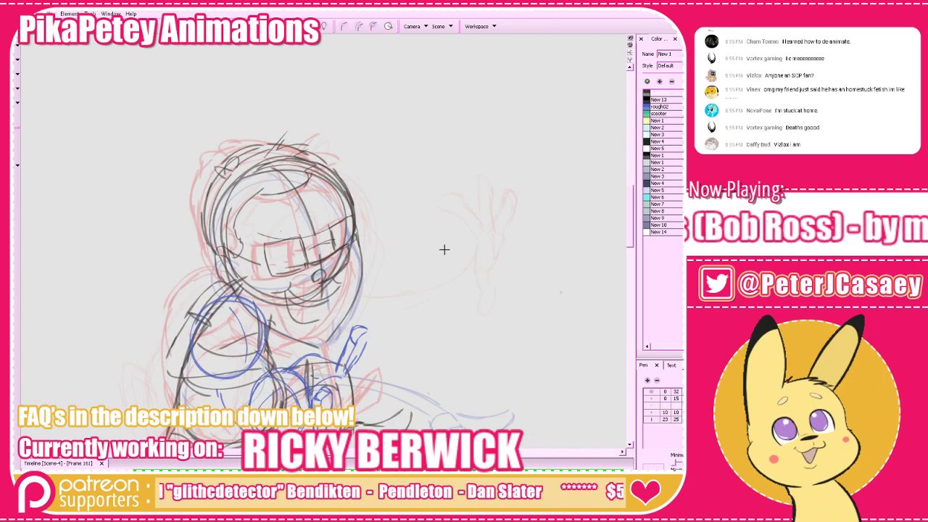
key(comma)
key(comma)
Select the jaw strokes on frame 159, adjust their size and position slightly to refine the chin, and deselect them
key(alt+e)
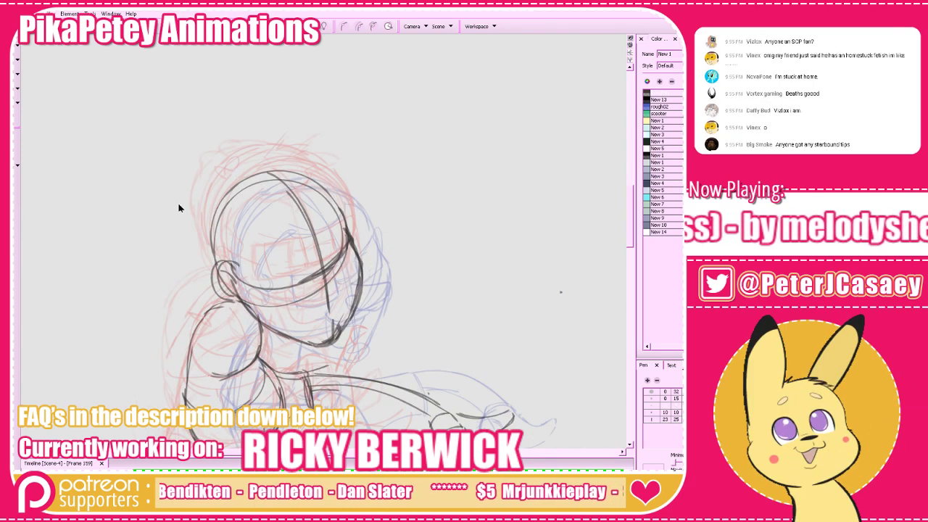
mouse_move(371, 301)
mouse_down()
mouse_move(380, 262)
mouse_move(348, 301)
mouse_up()
mouse_move(348, 353)
mouse_down()
mouse_move(312, 323)
mouse_move(407, 313)
mouse_up()
mouse_move(354, 343)
mouse_down()
mouse_move(373, 259)
mouse_move(349, 292)
mouse_up()
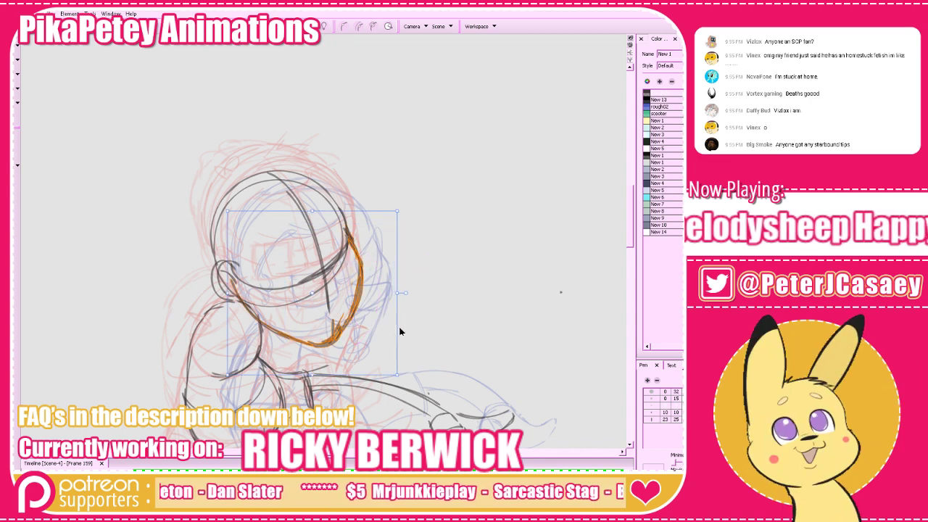
drag(398, 376, 402, 371)
drag(343, 333, 342, 338)
click(438, 264)
key(g)
key(f)
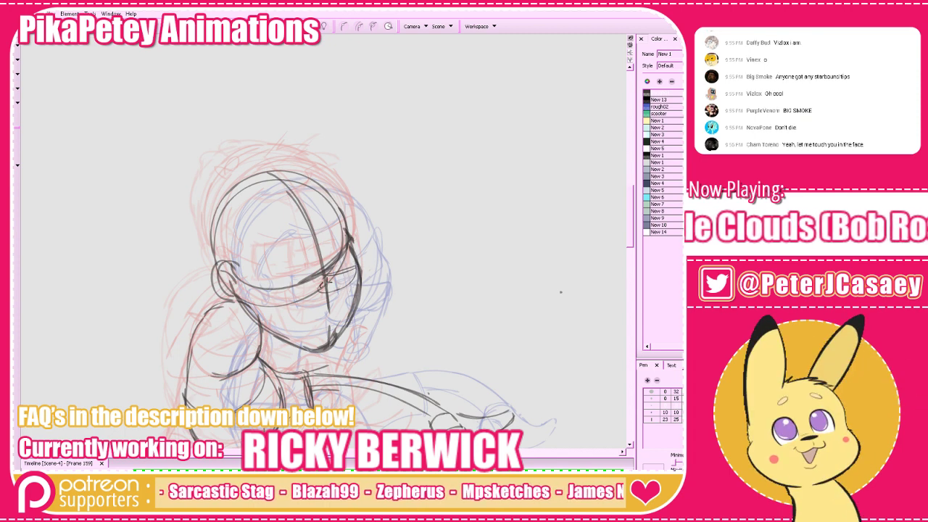
Sketch the nose and open mouth on frame 159's face, and save the project after a flip check without onion skin
mouse_move(344, 296)
mouse_down()
mouse_move(290, 308)
mouse_move(343, 296)
mouse_move(292, 311)
mouse_move(307, 338)
mouse_move(330, 330)
mouse_up()
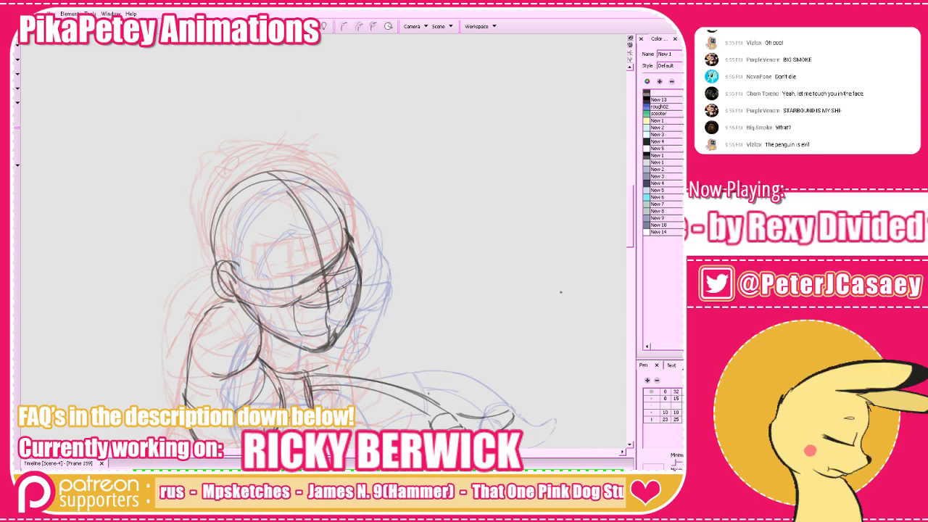
key(alt+o)
key(f)
key(g)
key(g)
key(f)
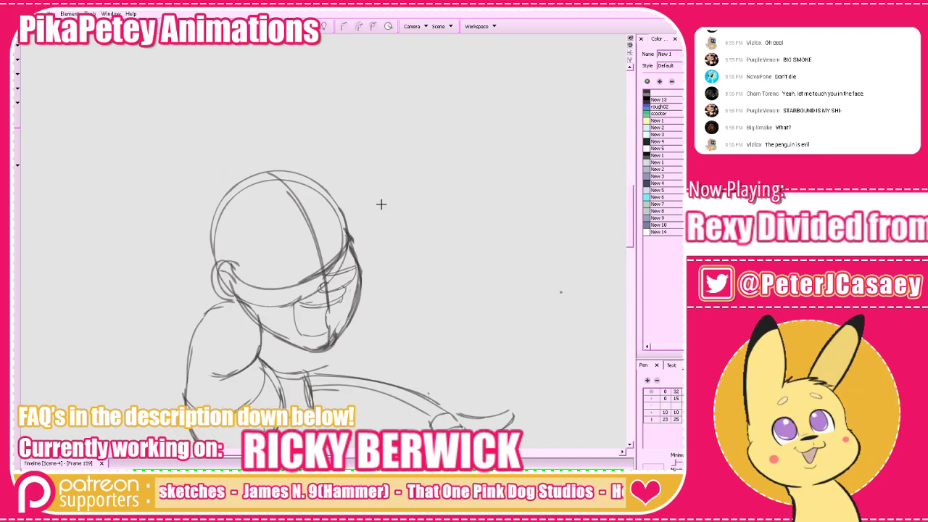
key(ctrl+s)
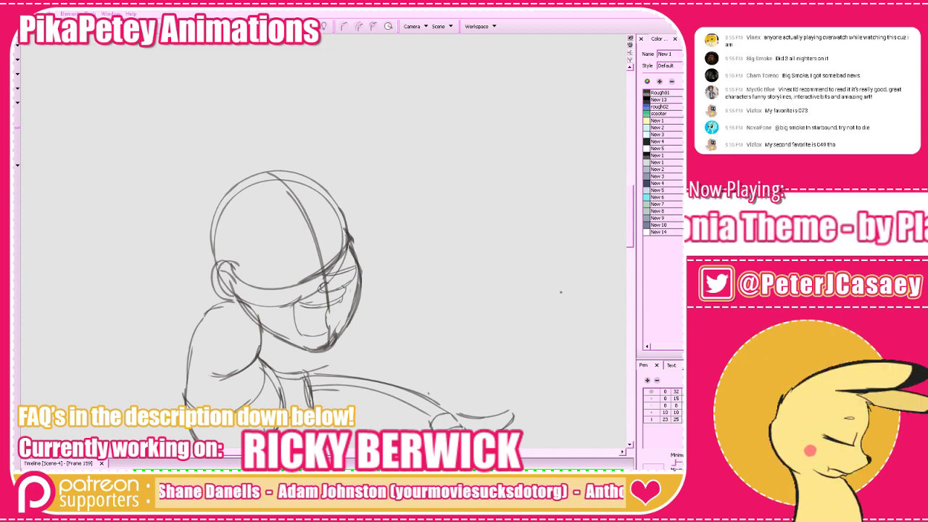
Turn on the onion skin and flip back and forth through the frames around 159 to examine the head
click(276, 26)
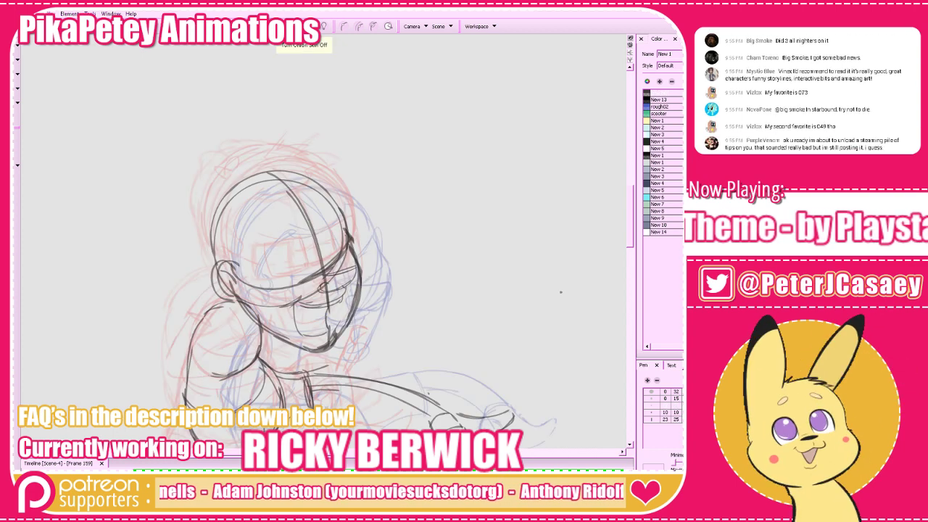
key(comma)
key(comma)
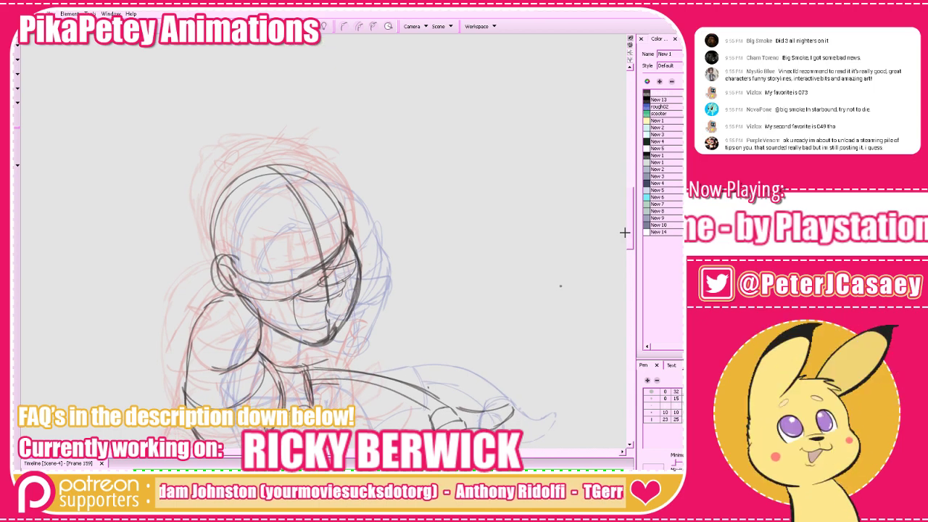
key(comma)
key(comma)
key(comma)
key(period)
key(comma)
key(comma)
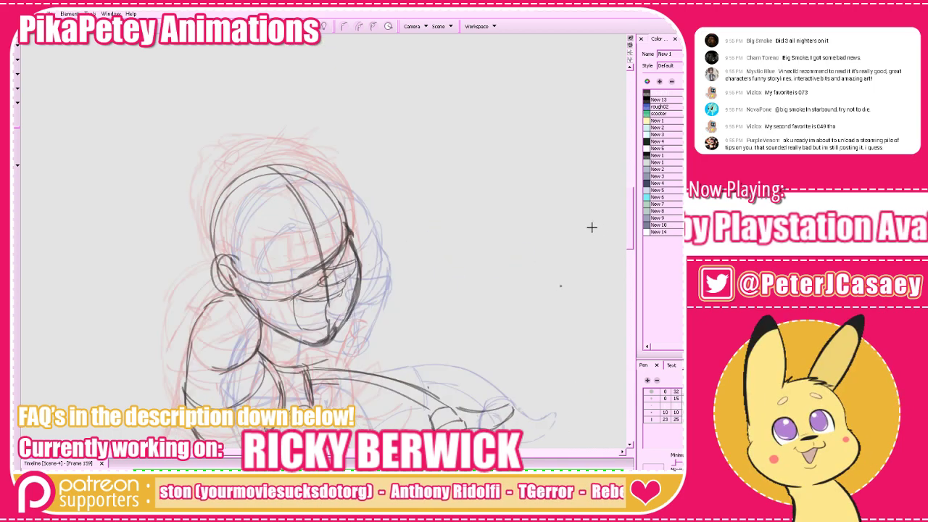
key(comma)
key(period)
key(period)
key(period)
key(period)
key(period)
key(period)
key(period)
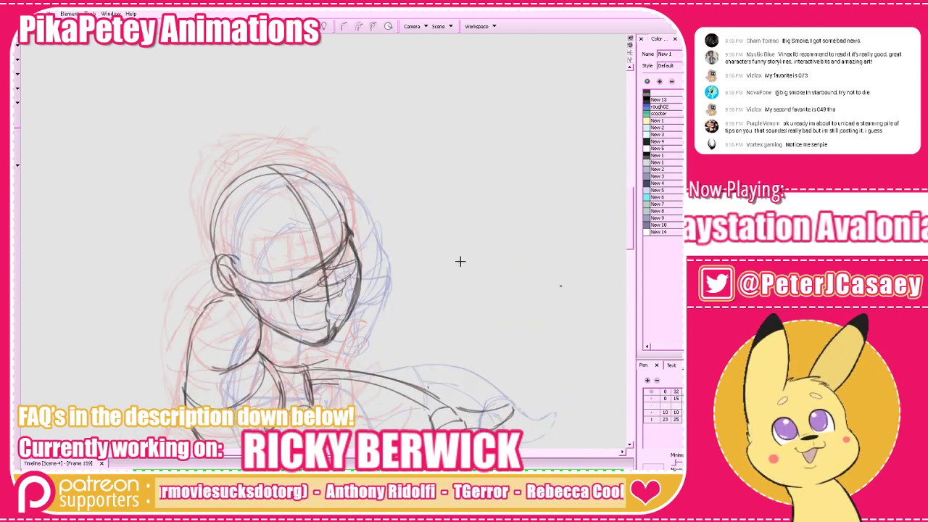
mouse_move(304, 183)
mouse_down()
mouse_move(269, 214)
mouse_move(291, 201)
mouse_move(302, 209)
mouse_move(266, 205)
mouse_move(320, 182)
mouse_move(235, 249)
mouse_up()
key(ctrl+z)
key(v)
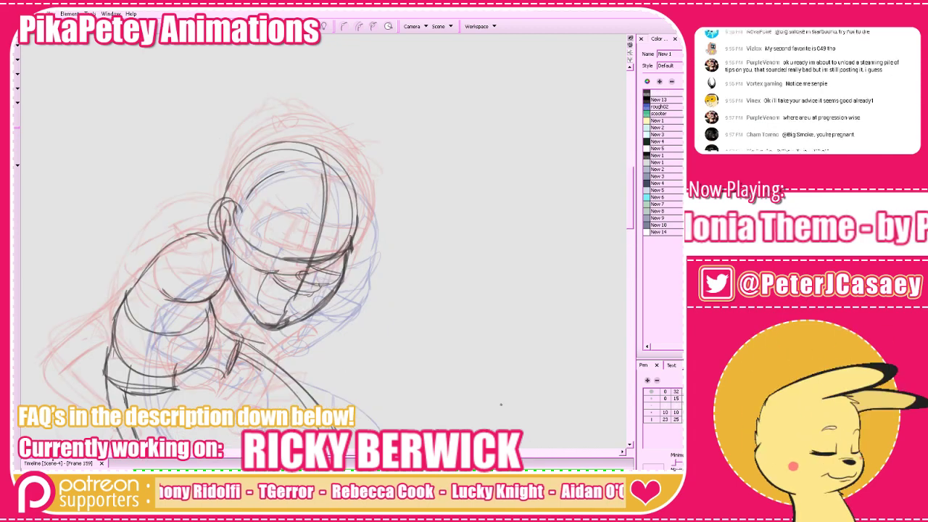
drag(312, 283, 359, 306)
key(ctrl+z)
key(ctrl+z)
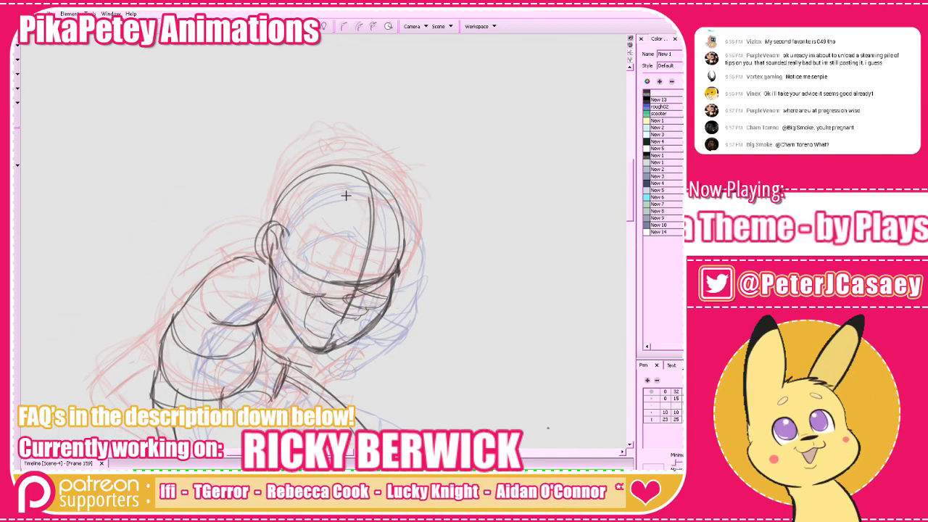
Sketch the side hairline with small curls near the temple on frame 159, compare it with neighbouring frames, and save
mouse_move(348, 195)
mouse_down()
mouse_move(315, 201)
mouse_move(315, 214)
mouse_move(312, 202)
mouse_move(298, 217)
mouse_move(315, 203)
mouse_move(305, 205)
mouse_move(282, 252)
mouse_up()
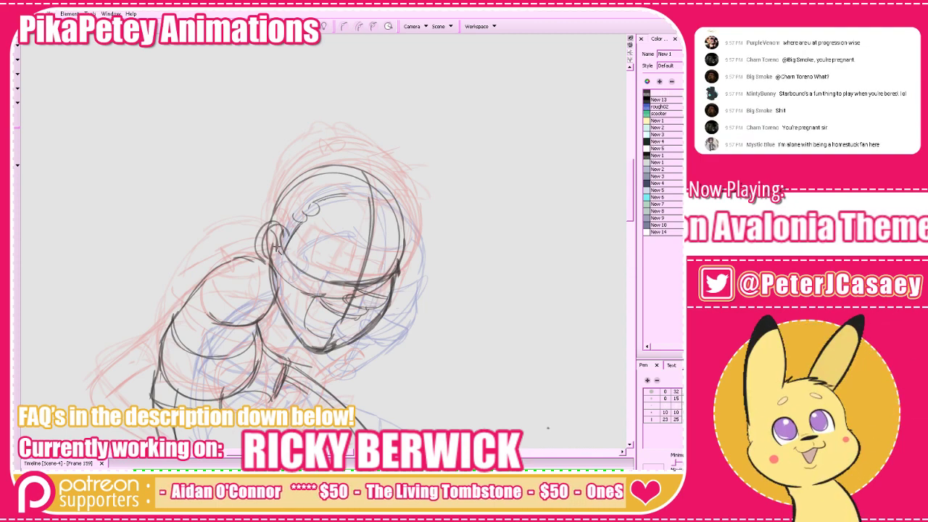
mouse_move(470, 261)
mouse_down()
mouse_move(450, 273)
mouse_move(479, 293)
mouse_up()
key(period)
key(period)
key(comma)
key(comma)
key(ctrl+s)
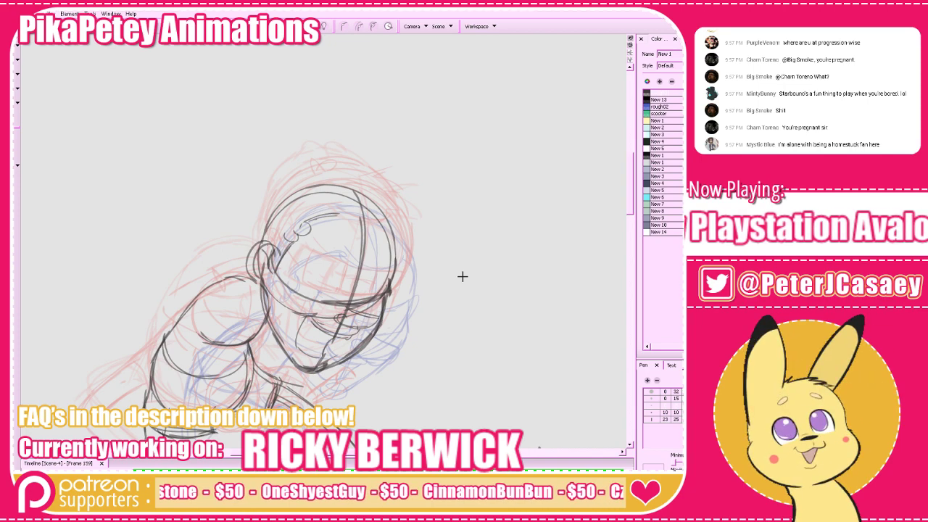
Sketch the curved fringe line on frame 159's forehead and the outer hair contour with a small tuft on the crown
key(period)
key(comma)
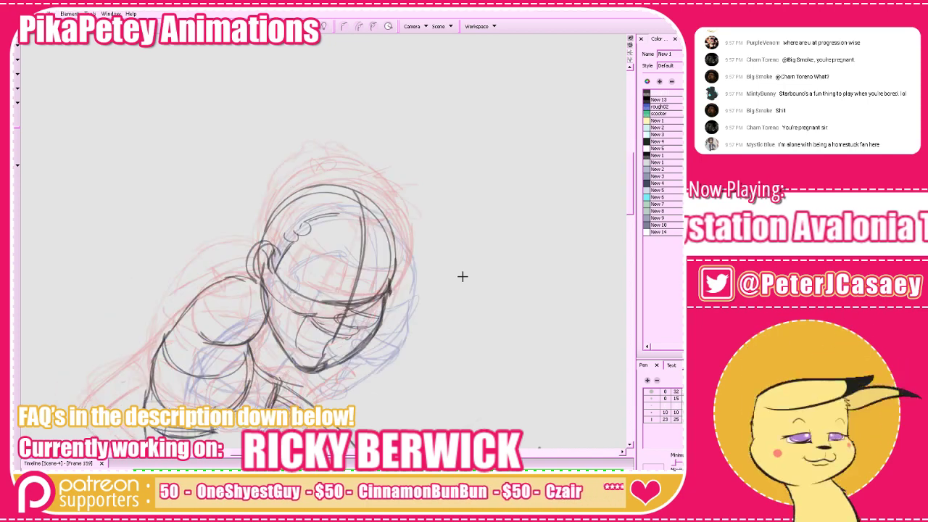
mouse_move(331, 217)
mouse_down()
mouse_move(363, 232)
mouse_move(379, 218)
mouse_move(370, 231)
mouse_move(381, 222)
mouse_move(331, 217)
mouse_move(352, 233)
mouse_up()
key(period)
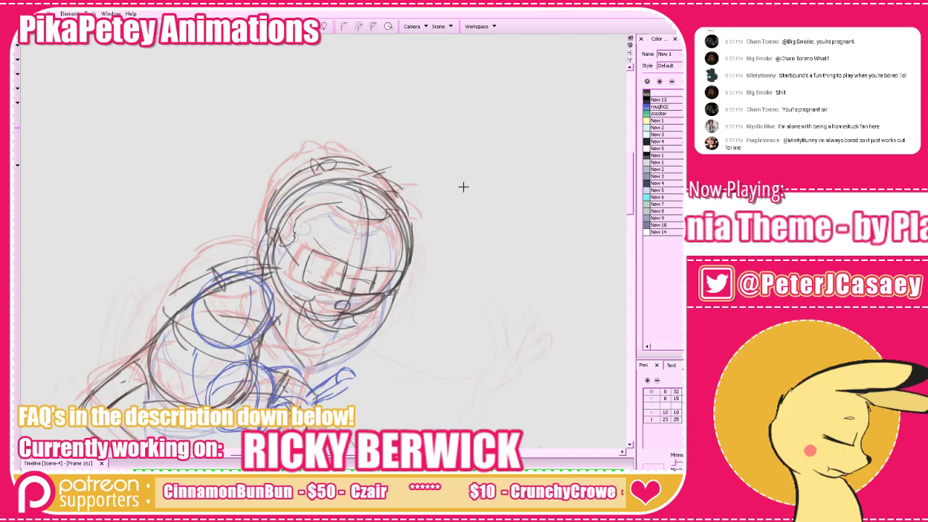
key(comma)
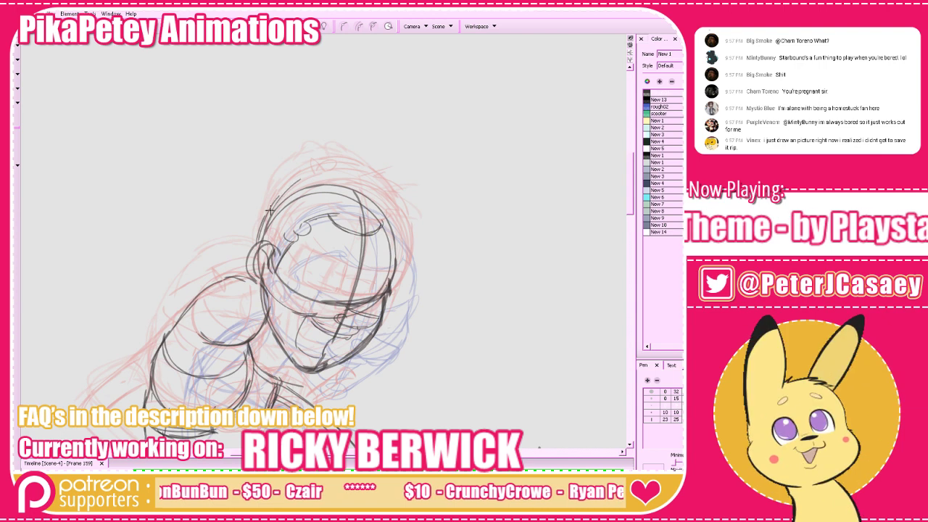
mouse_move(326, 174)
mouse_down()
mouse_move(268, 207)
mouse_move(347, 171)
mouse_up()
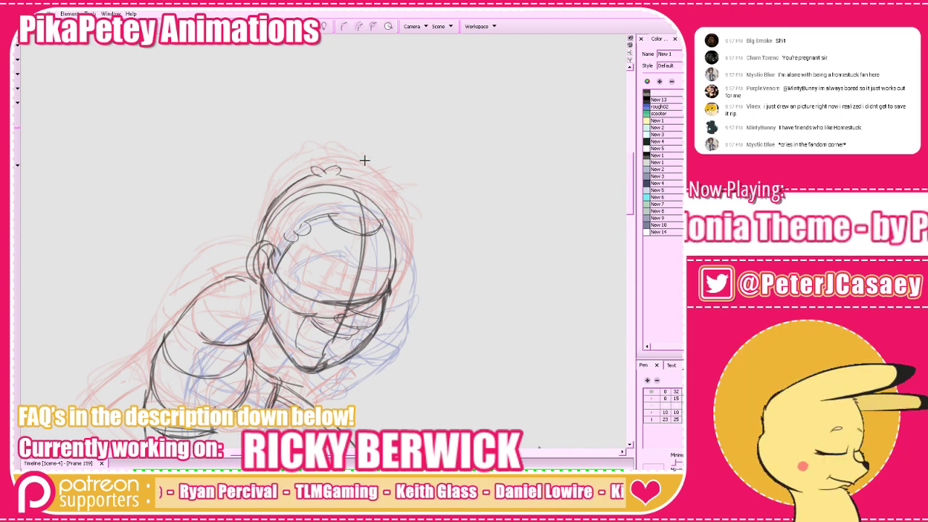
Select the outer hair and tuft strokes on frame 159 and nudge them closer to the skull, comparing with frame 161
mouse_move(116, 68)
mouse_down()
mouse_move(312, 140)
mouse_move(394, 184)
mouse_move(400, 225)
mouse_up()
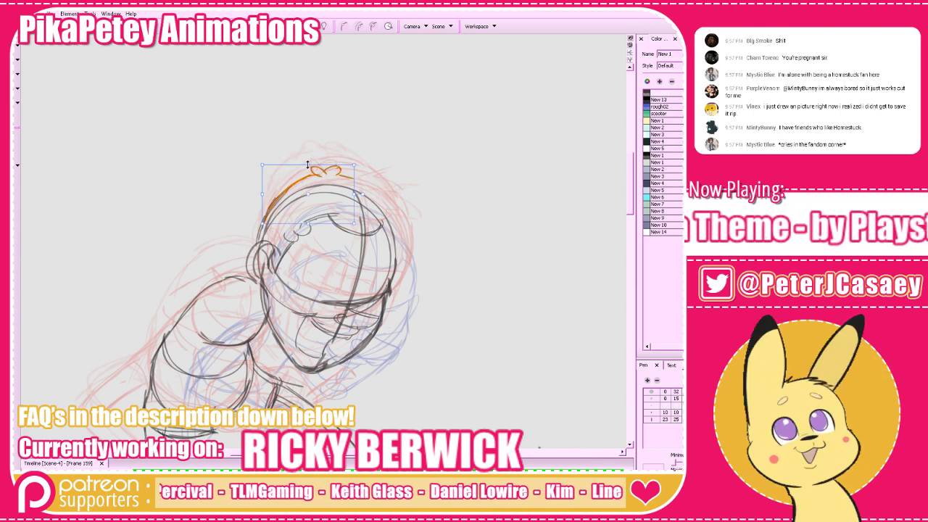
drag(338, 171, 334, 174)
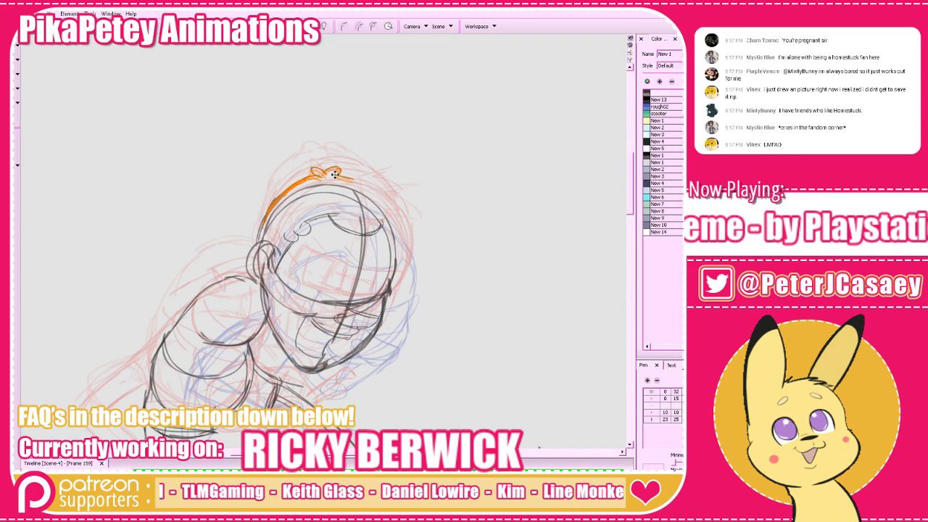
click(379, 168)
drag(386, 160, 383, 168)
key(comma)
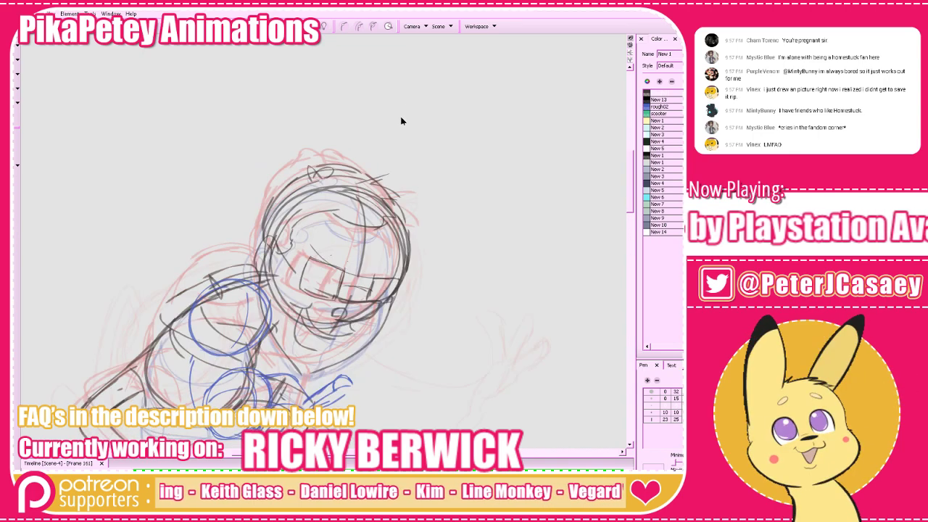
key(period)
click(328, 188)
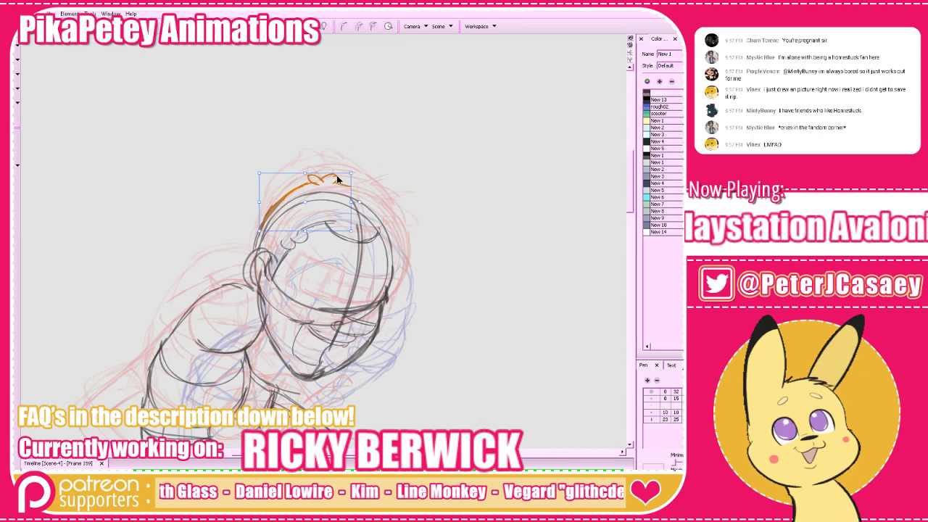
click(337, 179)
Sketch the front hair contour and the pointed fringe strands on frame 159, undoing and redrawing unsatisfactory strokes
key(alt+b)
mouse_move(344, 183)
mouse_down()
mouse_move(390, 225)
mouse_move(391, 281)
mouse_up()
key(g)
key(f)
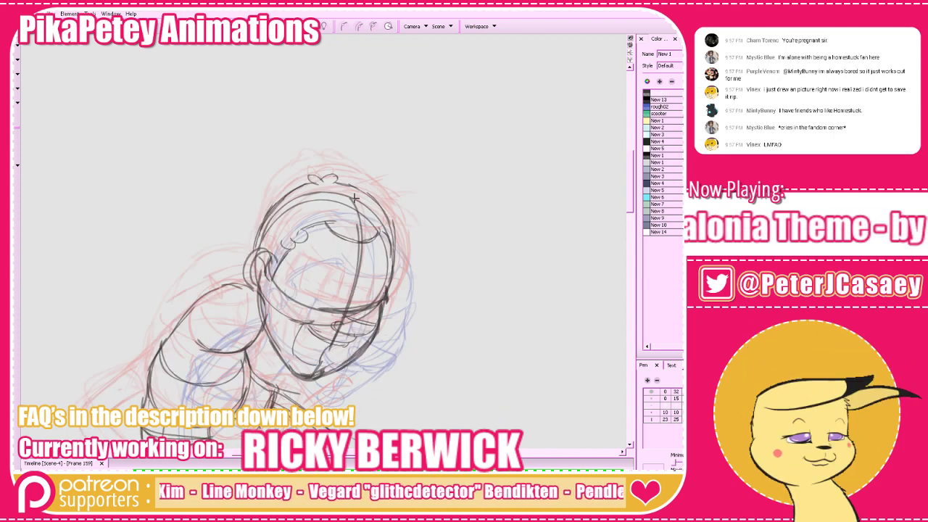
key(ctrl+z)
mouse_move(366, 208)
mouse_down()
mouse_move(396, 219)
mouse_move(368, 215)
mouse_move(399, 250)
mouse_move(367, 229)
mouse_move(375, 218)
mouse_move(401, 247)
mouse_move(382, 232)
mouse_move(373, 244)
mouse_move(378, 227)
mouse_move(381, 254)
mouse_up()
key(ctrl+z)
key(ctrl+z)
mouse_move(381, 254)
mouse_down()
mouse_move(366, 235)
mouse_move(353, 236)
mouse_up()
Flip back and forth between frames 159 and 165 without onion skin to examine how the new hair and head move
key(period)
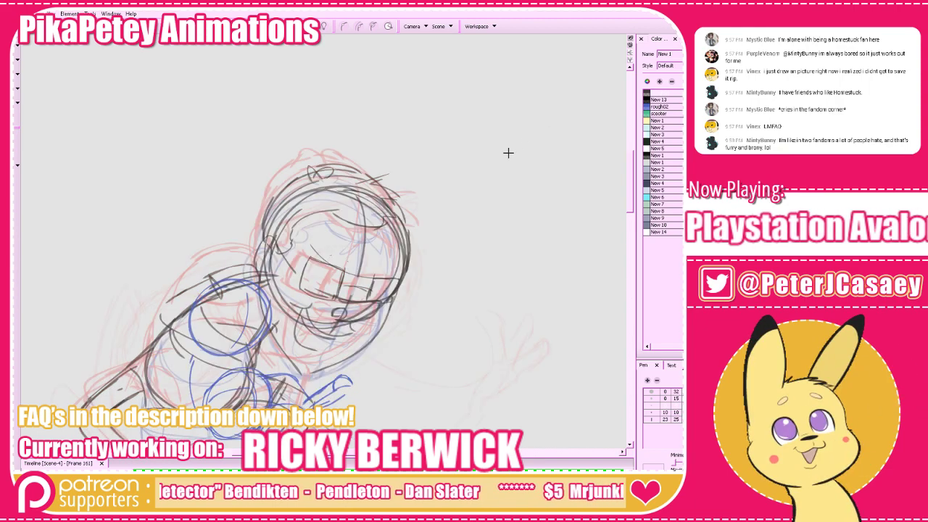
key(period)
key(period)
key(period)
key(period)
key(period)
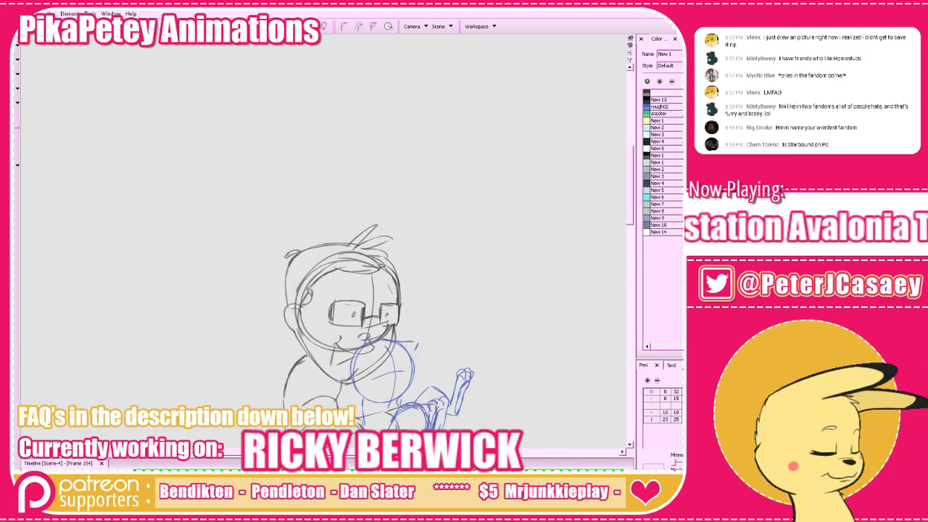
key(comma)
key(comma)
key(comma)
key(comma)
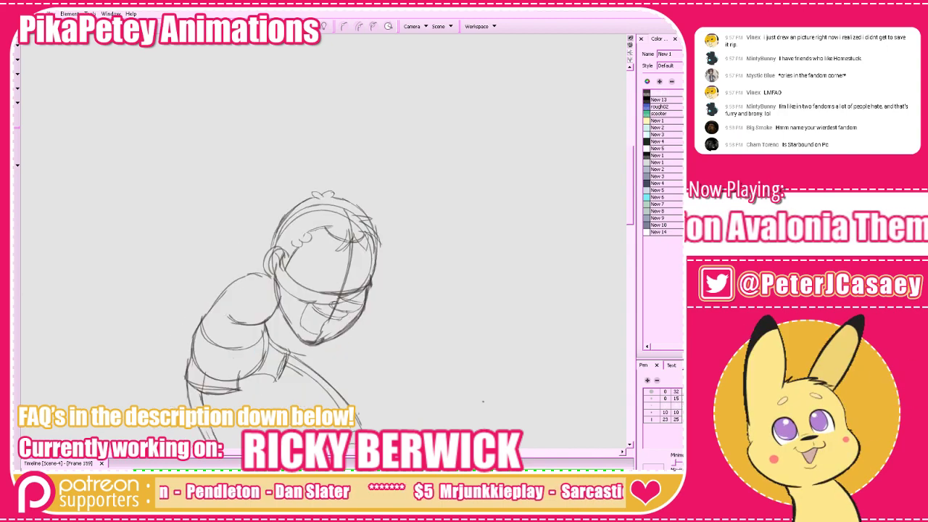
key(period)
key(period)
key(period)
key(period)
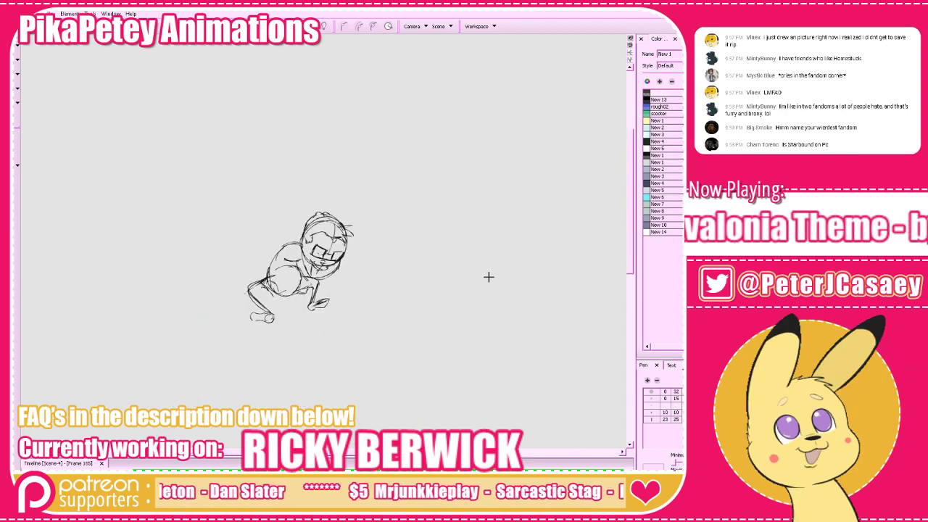
drag(483, 313, 528, 302)
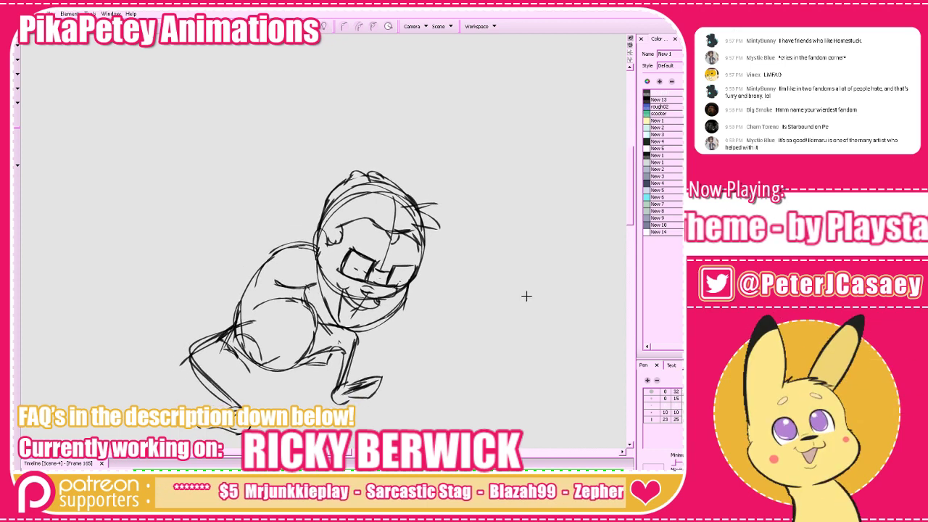
key(comma)
key(comma)
key(comma)
key(comma)
key(comma)
key(comma)
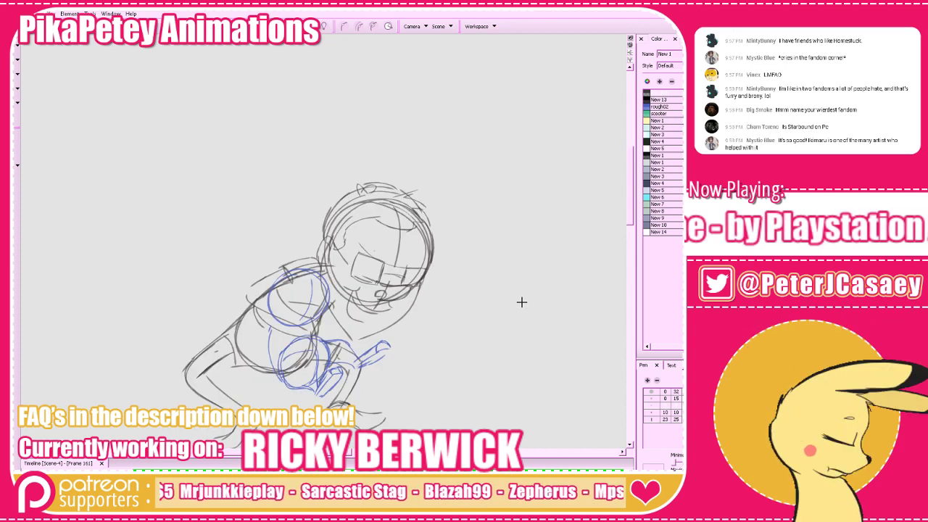
key(period)
key(period)
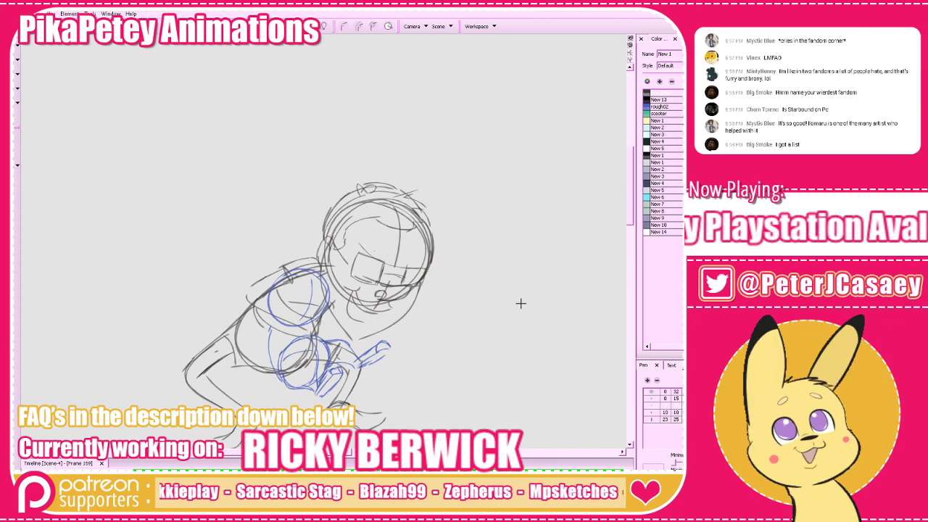
key(comma)
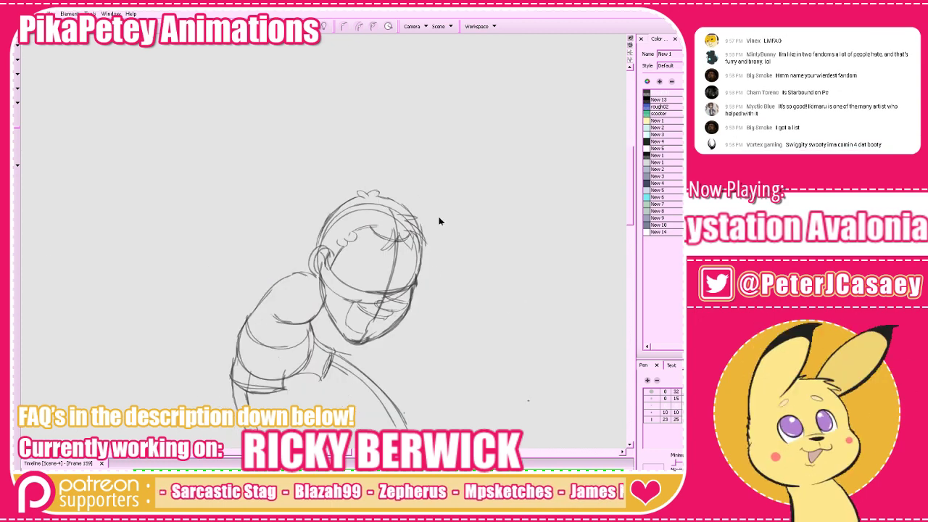
Lasso the whole head on frame 159, adjust its placement slightly, and compare it with frame 161
drag(437, 291, 443, 288)
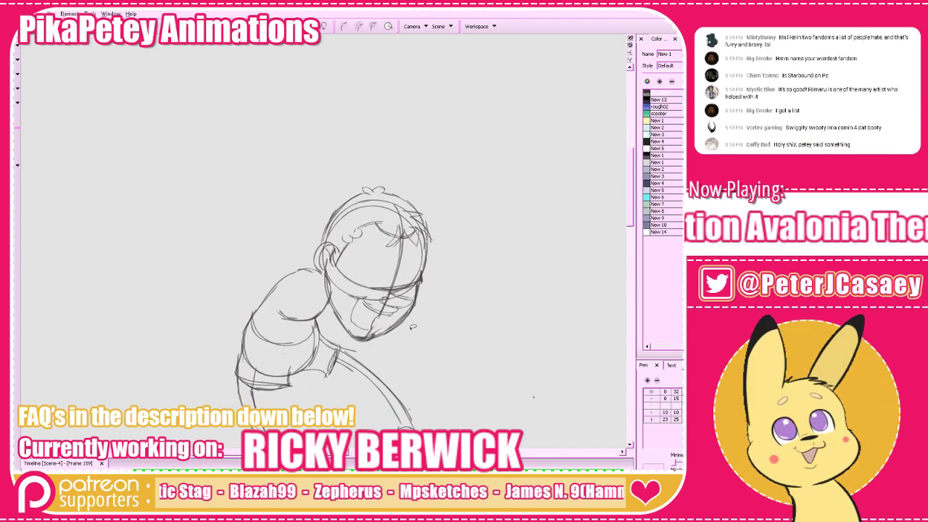
mouse_move(412, 326)
mouse_down()
mouse_move(407, 175)
mouse_move(332, 166)
mouse_move(326, 221)
mouse_move(343, 232)
mouse_move(311, 242)
mouse_move(341, 242)
mouse_move(348, 337)
mouse_up()
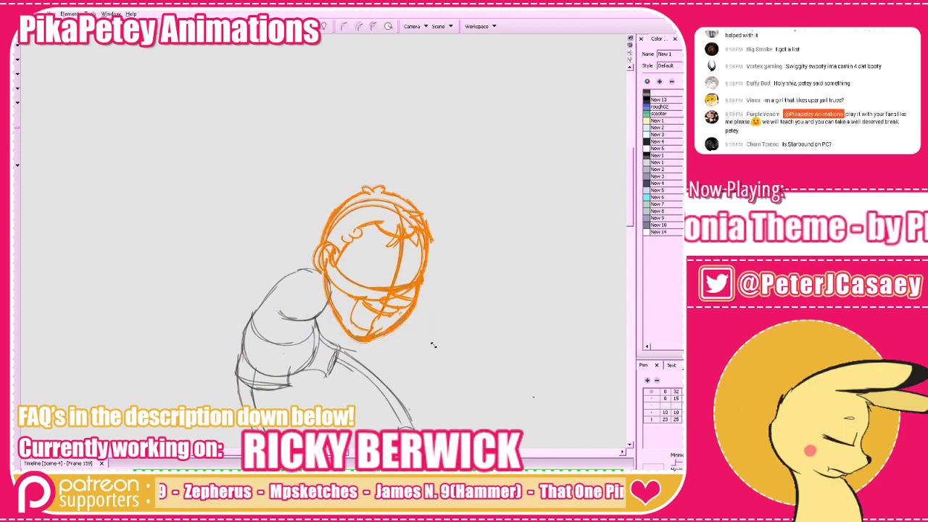
drag(434, 345, 459, 321)
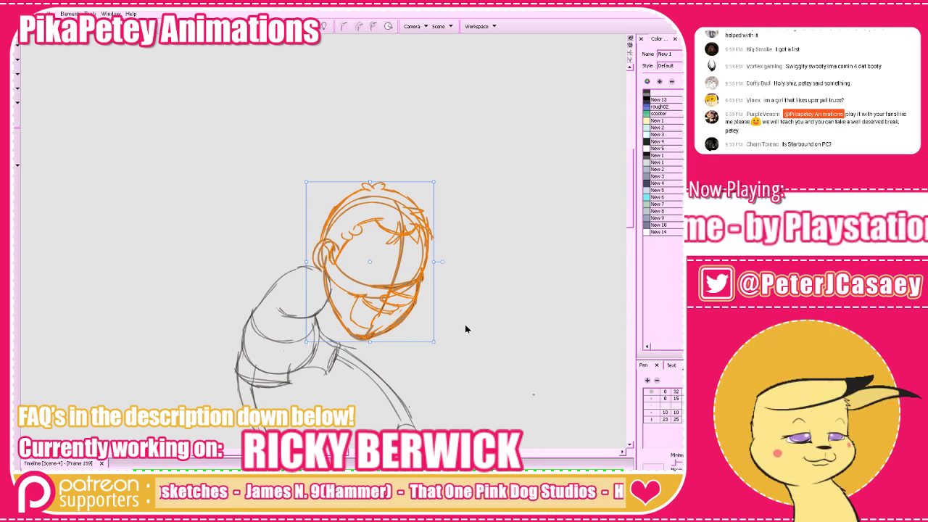
mouse_move(455, 346)
mouse_down()
mouse_move(463, 340)
mouse_move(440, 343)
mouse_up()
key(period)
key(period)
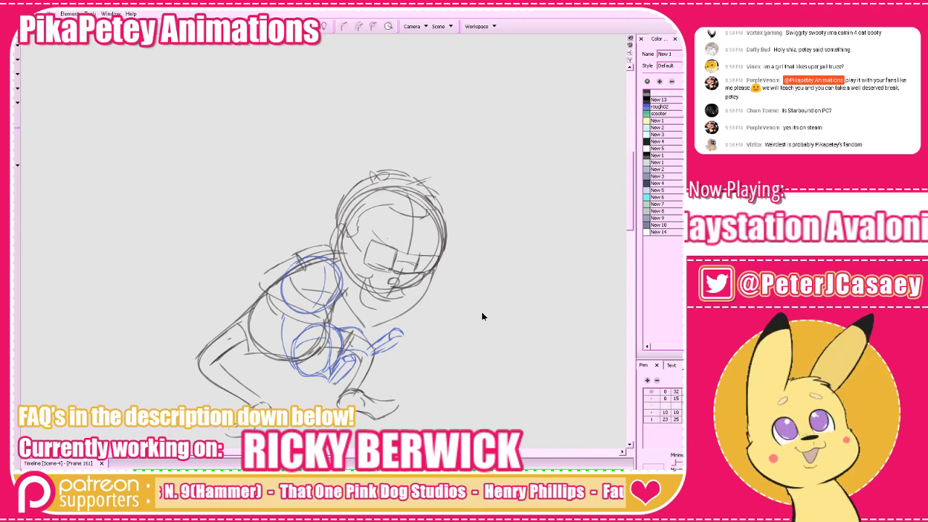
key(comma)
key(comma)
drag(476, 185, 392, 261)
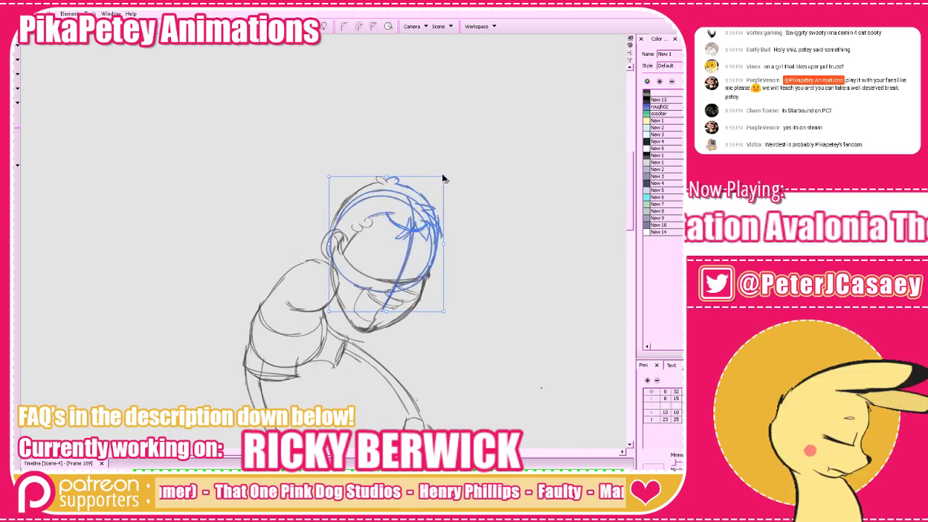
click(452, 176)
key(ctrl+z)
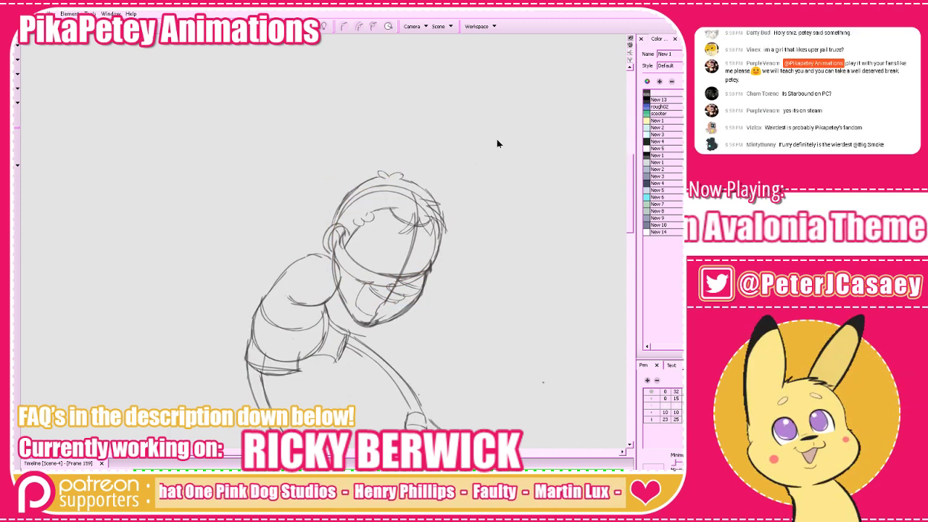
Select the front hair strokes on frame 159, nudge them slightly, deselect them, and check the result against frame 161
key(period)
key(period)
key(comma)
key(comma)
mouse_move(482, 150)
mouse_down()
mouse_move(313, 217)
mouse_move(344, 273)
mouse_move(432, 316)
mouse_move(431, 233)
mouse_up()
drag(430, 267, 429, 266)
click(496, 222)
key(period)
key(comma)
key(period)
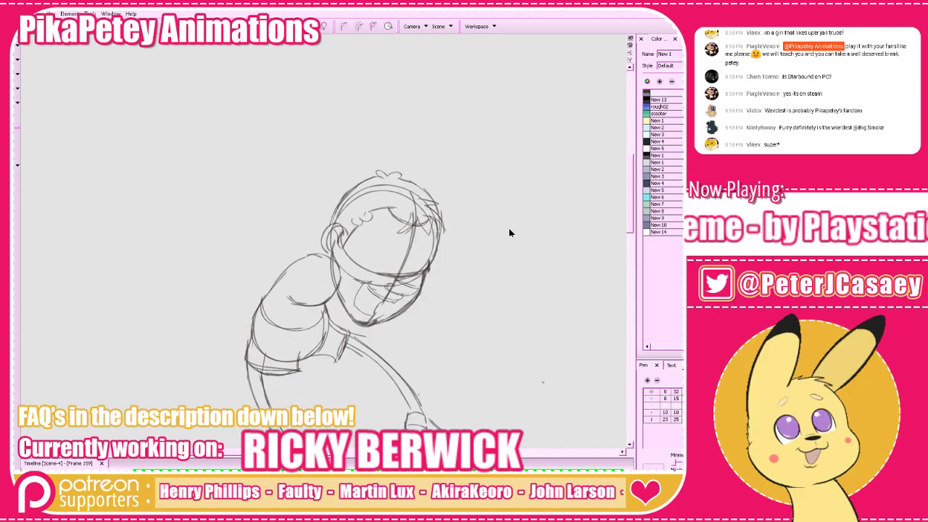
key(period)
key(comma)
key(comma)
Select and deselect the lower-face strokes on frame 159, flip to the neighbouring frame, and save the project
mouse_move(402, 329)
mouse_down()
mouse_move(439, 286)
mouse_move(437, 160)
mouse_move(320, 214)
mouse_move(357, 239)
mouse_move(353, 320)
mouse_move(446, 295)
mouse_move(447, 330)
mouse_up()
key(alt+0)
key(Escape)
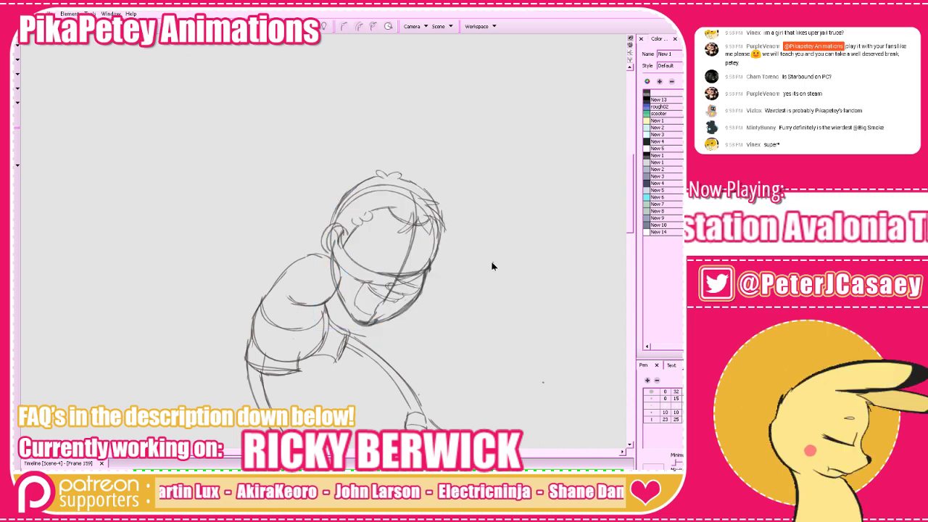
key(comma)
key(period)
drag(492, 280, 501, 307)
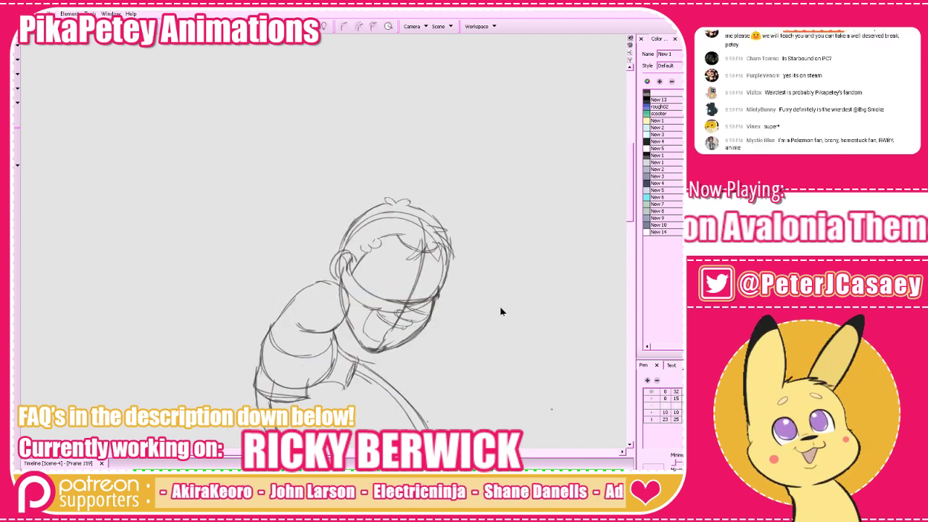
key(ctrl+s)
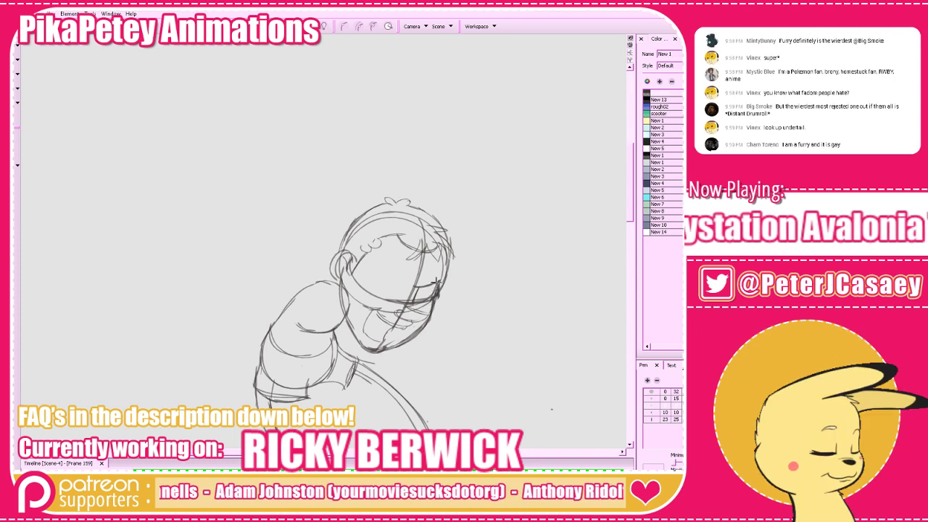
Sketch the far lens and the bridge of the glasses on frame 159, checking them against the neighbouring frames
drag(413, 288, 438, 280)
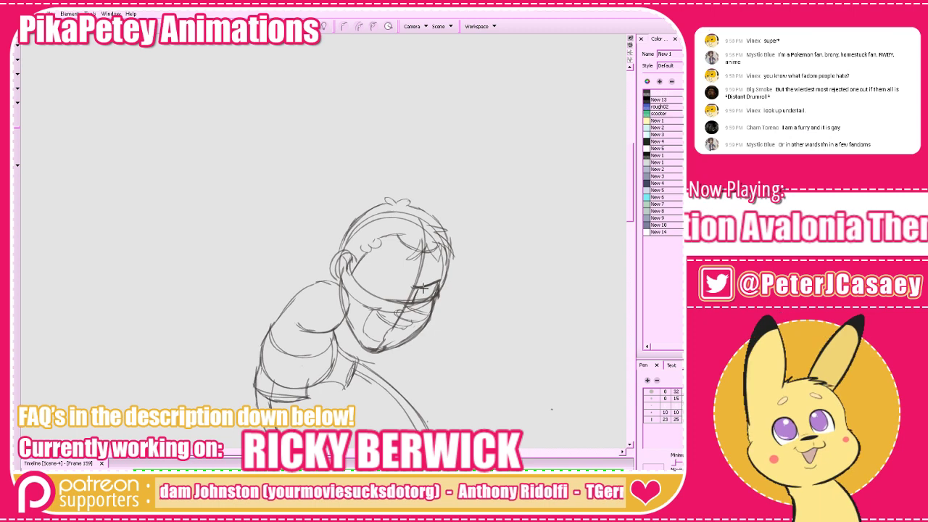
key(comma)
key(period)
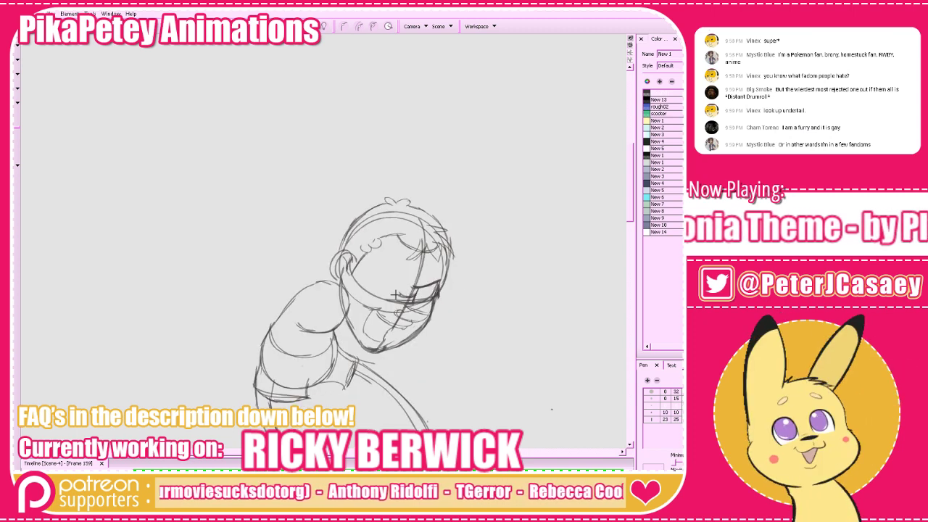
key(comma)
key(period)
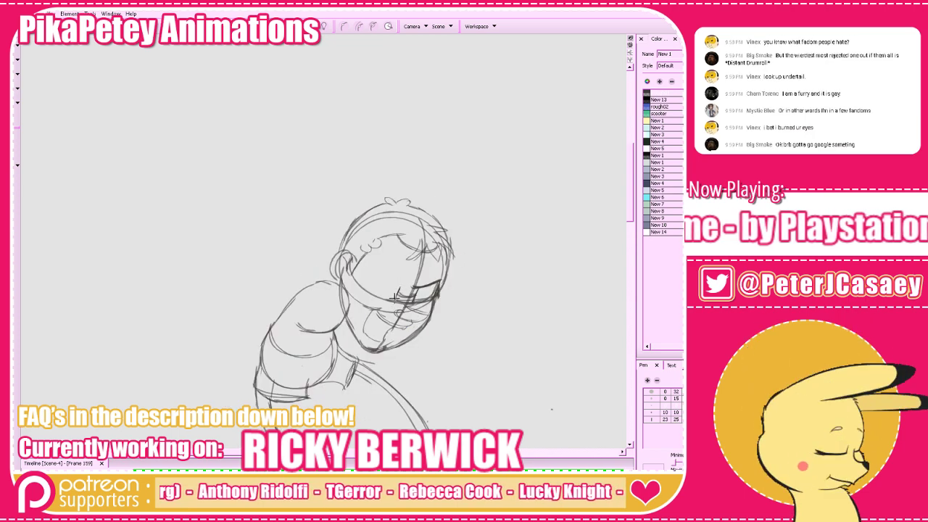
Sketch and redraw the near lens of the glasses on frame 159, comparing the face with frame 157
mouse_move(366, 273)
mouse_down()
mouse_move(392, 283)
mouse_move(370, 285)
mouse_move(367, 295)
mouse_up()
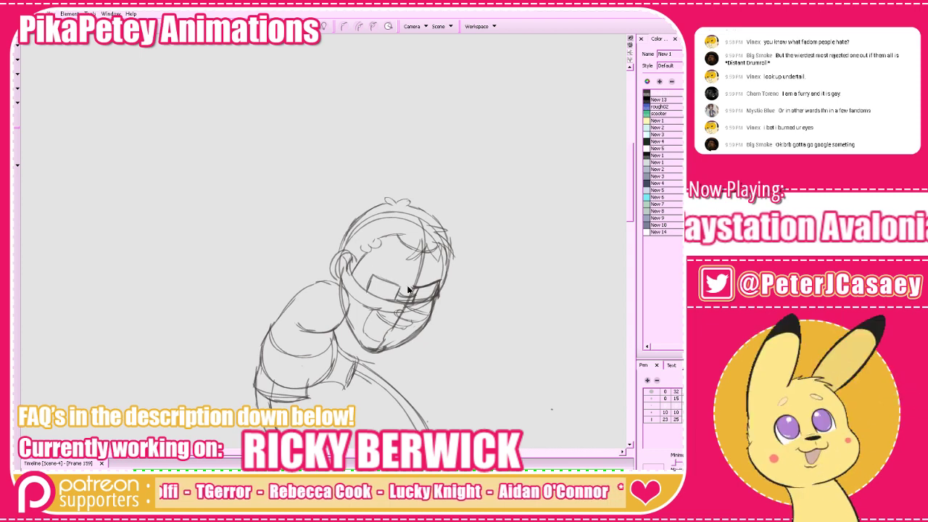
key(ctrl+z)
key(ctrl+z)
drag(373, 272, 400, 285)
key(ctrl+z)
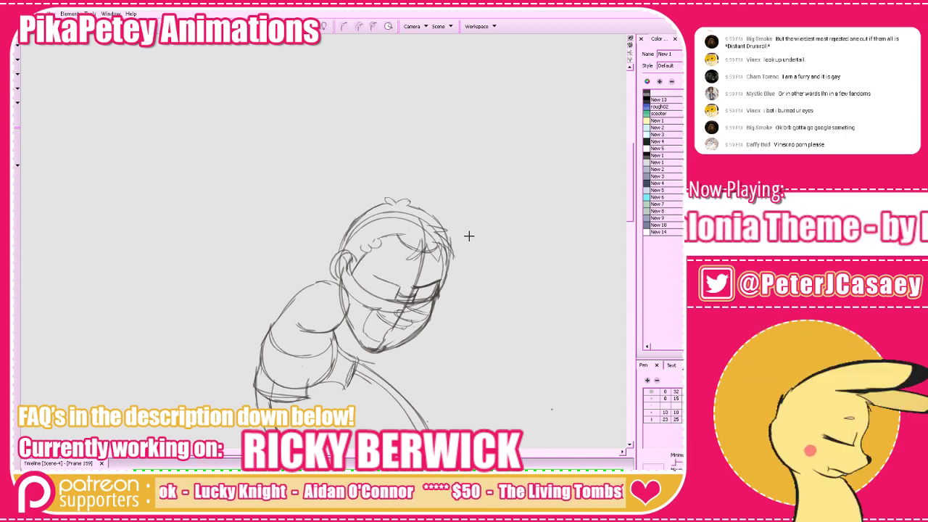
key(comma)
key(period)
key(period)
key(comma)
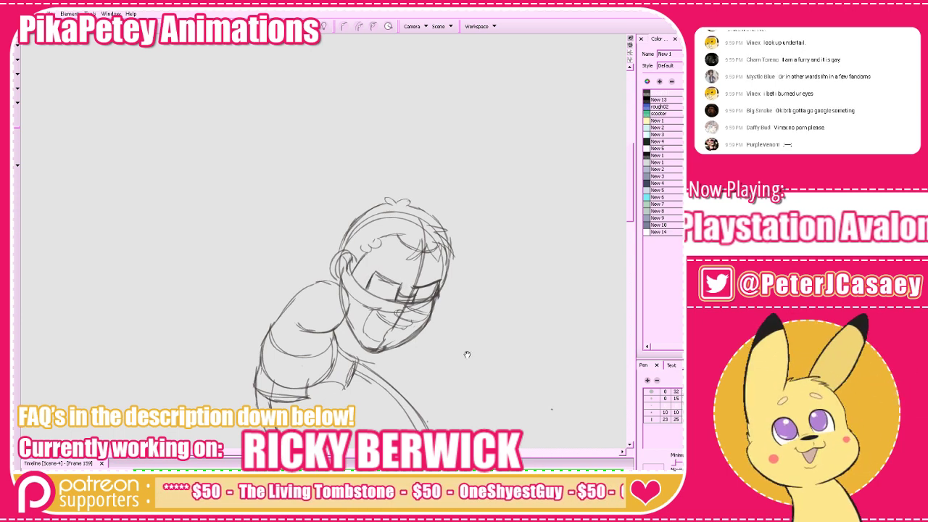
key(comma)
key(comma)
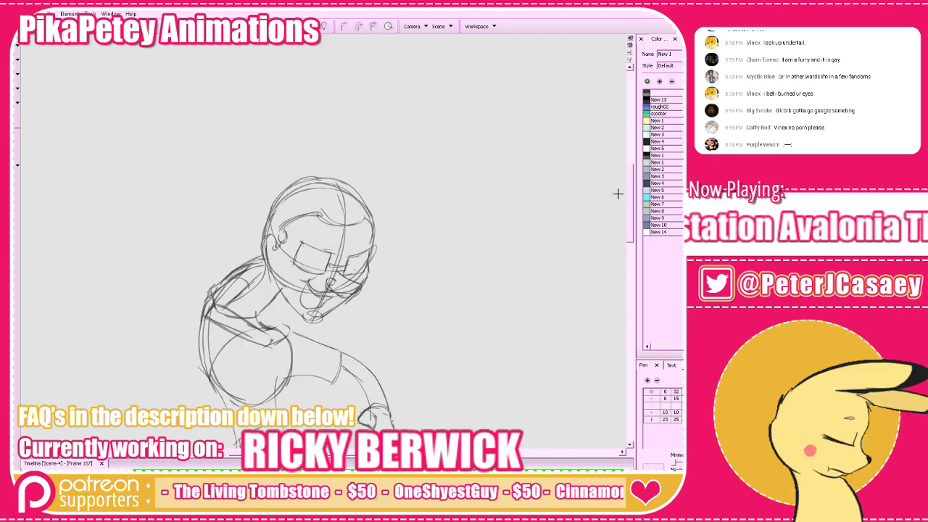
key(period)
key(period)
Pick the rough02 colour and flip through the frames up to 165 to study the poses around frame 159
click(645, 108)
key(period)
key(period)
key(period)
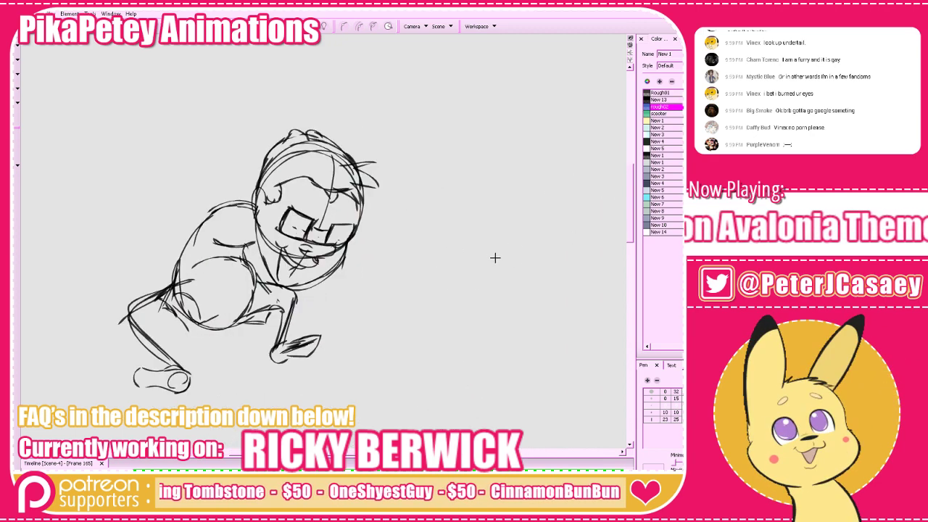
key(period)
key(comma)
key(comma)
mouse_move(448, 303)
mouse_down()
mouse_move(529, 325)
mouse_move(545, 340)
mouse_up()
key(comma)
key(comma)
key(comma)
key(period)
key(period)
key(period)
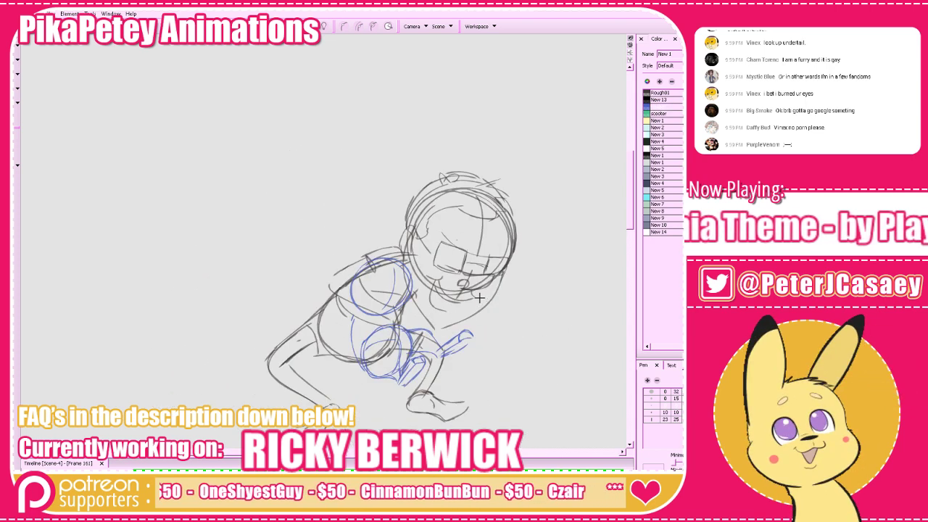
Draw a blue construction circle over the character's shoulder on frame 159, using frame 161 as reference
key(comma)
key(comma)
mouse_move(360, 278)
mouse_down()
mouse_move(404, 288)
mouse_move(395, 278)
mouse_move(360, 303)
mouse_move(377, 320)
mouse_move(397, 288)
mouse_move(391, 310)
mouse_up()
key(ctrl+z)
key(period)
key(period)
key(comma)
key(comma)
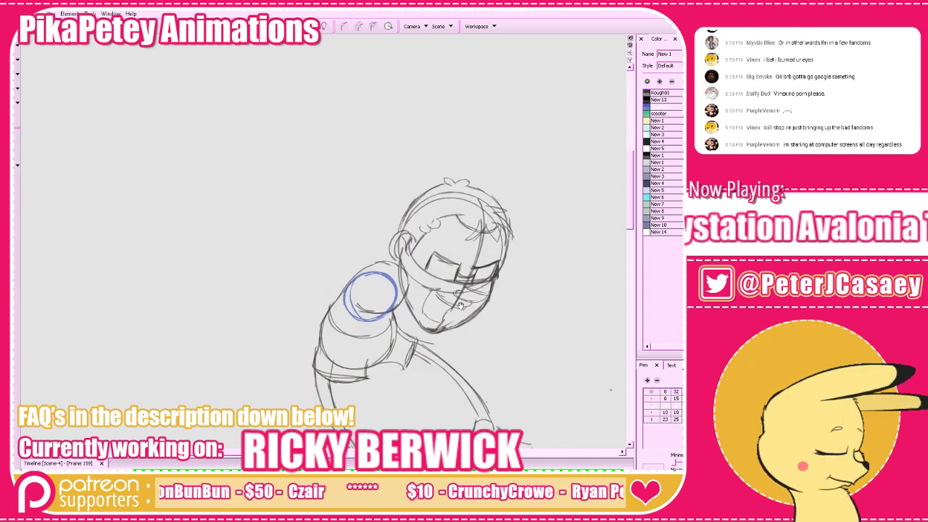
drag(461, 306, 454, 299)
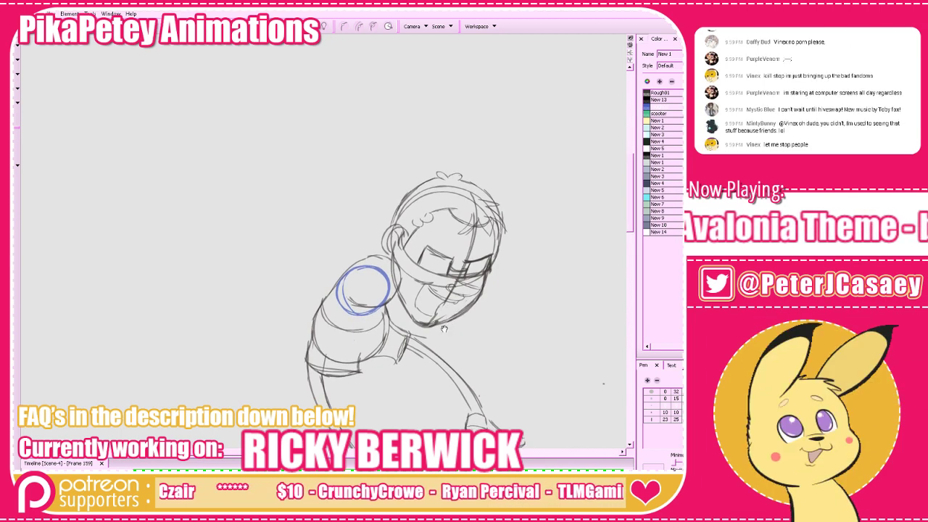
drag(443, 338, 445, 339)
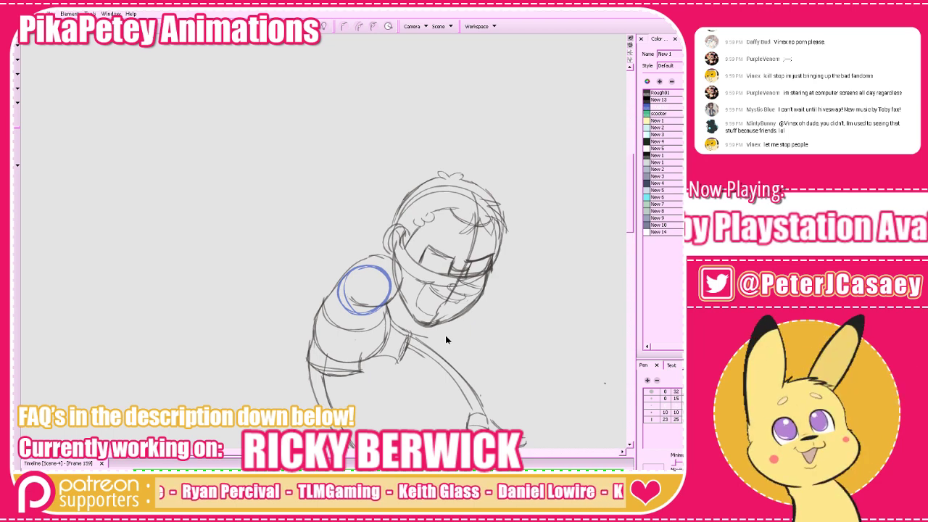
Select the blue shoulder circle on frame 159, enlarge it slightly, and compare it with frame 161
click(378, 267)
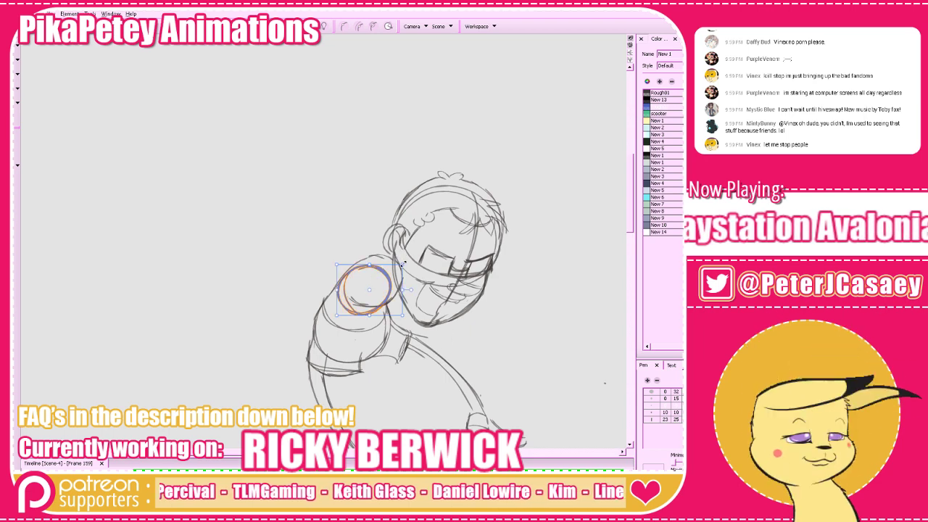
drag(404, 264, 369, 257)
key(period)
click(389, 264)
key(period)
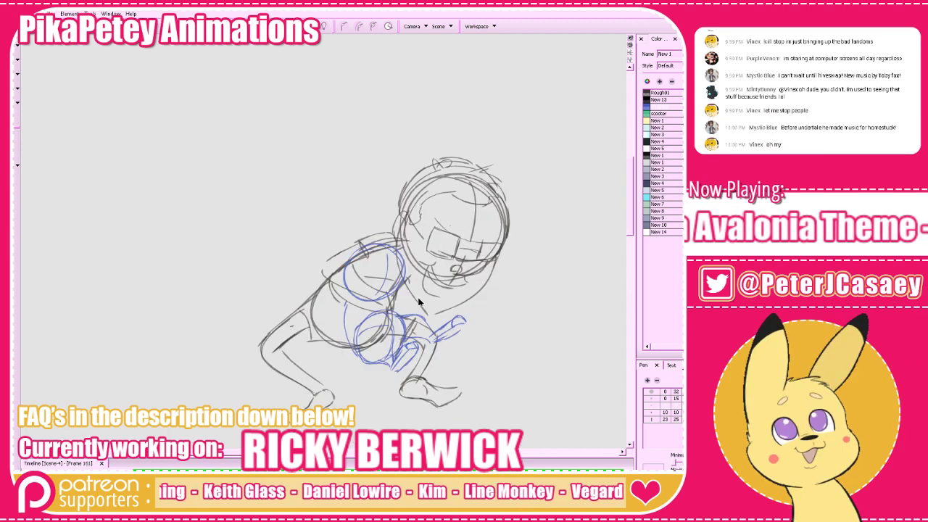
key(comma)
key(comma)
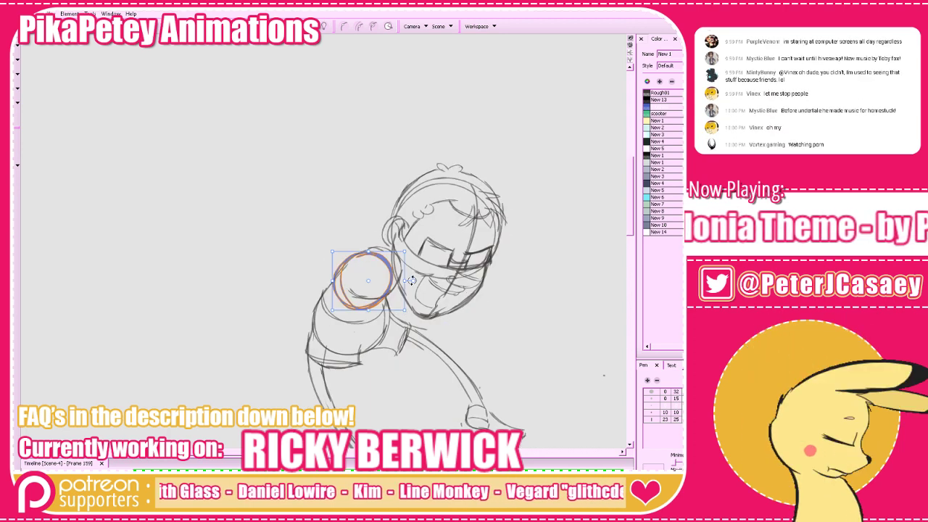
Rotate the blue shoulder circle on frame 159, deselect it, and save the project
drag(412, 281, 386, 291)
click(377, 374)
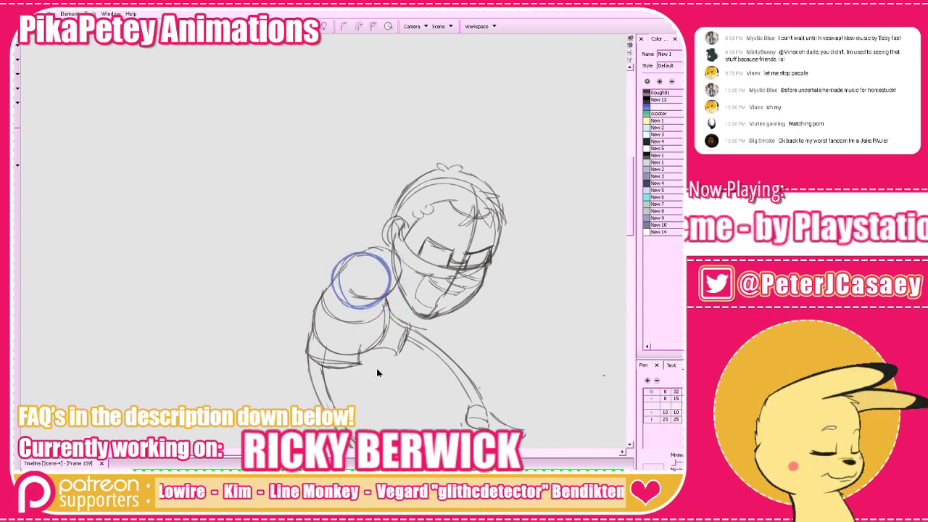
key(ctrl+s)
Flip between frames 157, 159 and 161 to examine the shoulder circle's placement in the motion
key(f)
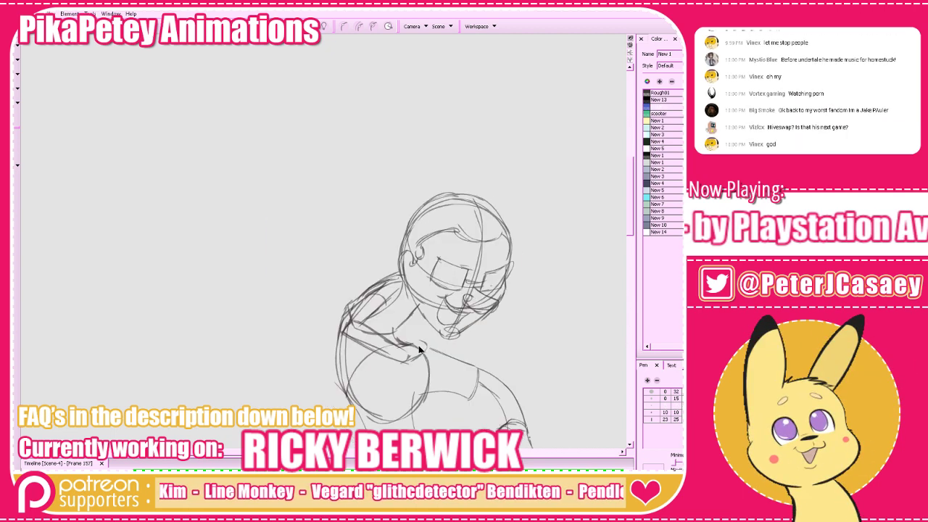
key(f)
key(g)
key(g)
key(g)
key(f)
key(g)
key(f)
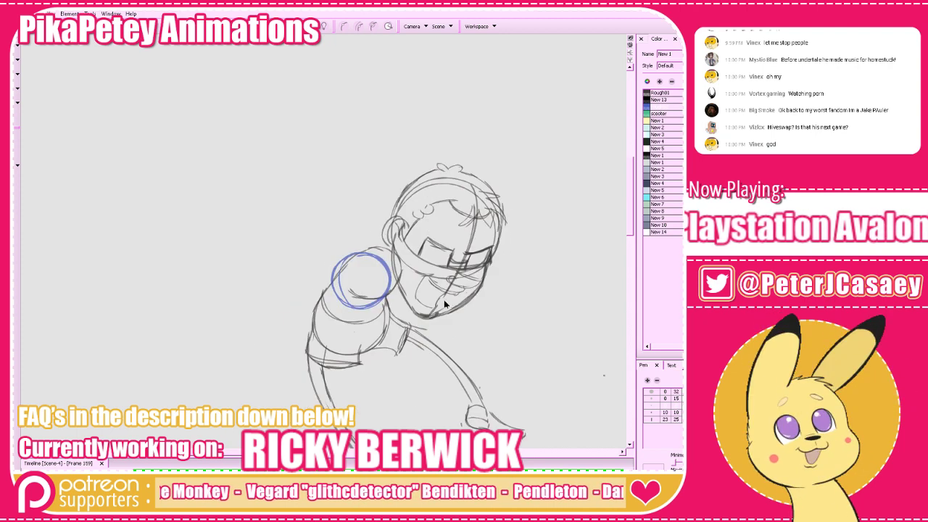
key(period)
key(period)
key(comma)
key(comma)
Nudge the blue shoulder circle slightly on frame 159, deselect it, and check it against frame 161
drag(387, 293, 386, 292)
click(403, 310)
key(period)
key(period)
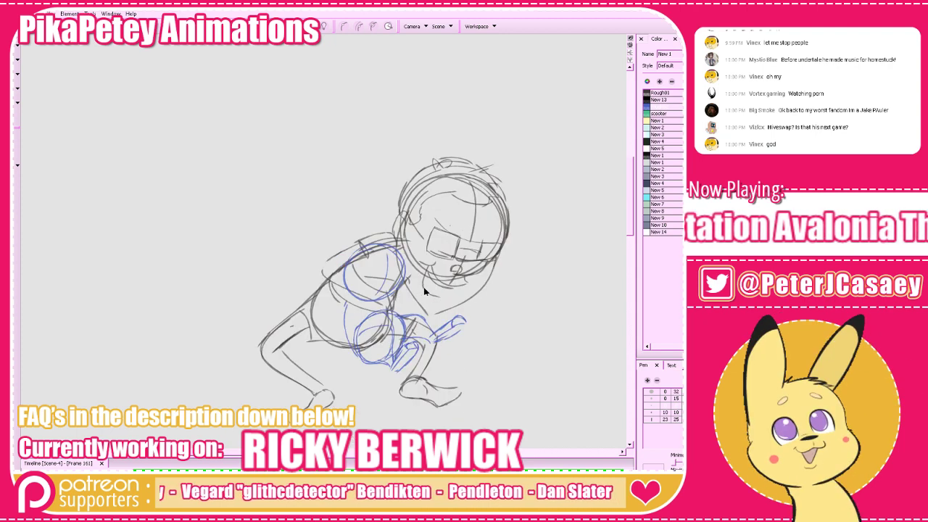
key(comma)
key(comma)
Add a centre line to the blue shoulder circle and rough in a second circle below it on frame 159
key(period)
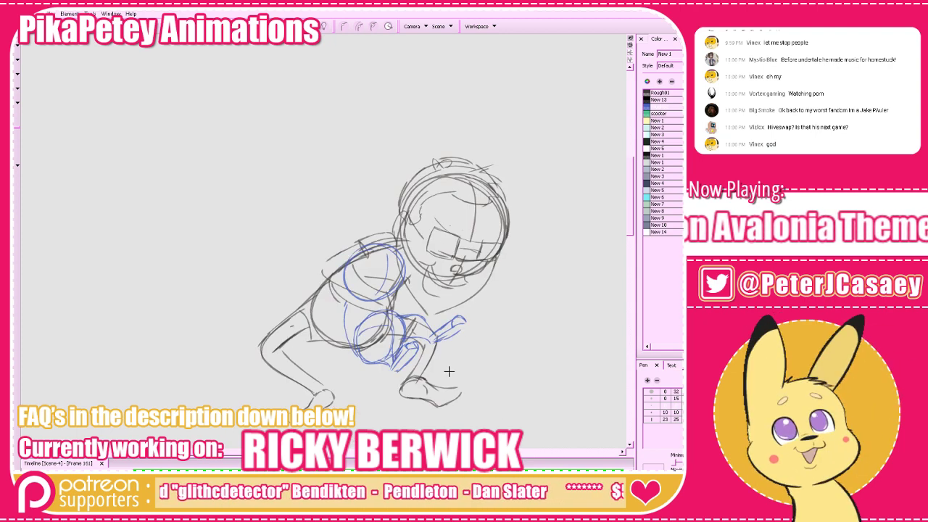
key(period)
key(comma)
key(comma)
mouse_move(369, 374)
mouse_down()
mouse_move(382, 353)
mouse_move(409, 346)
mouse_move(402, 385)
mouse_up()
key(period)
key(comma)
key(ctrl+z)
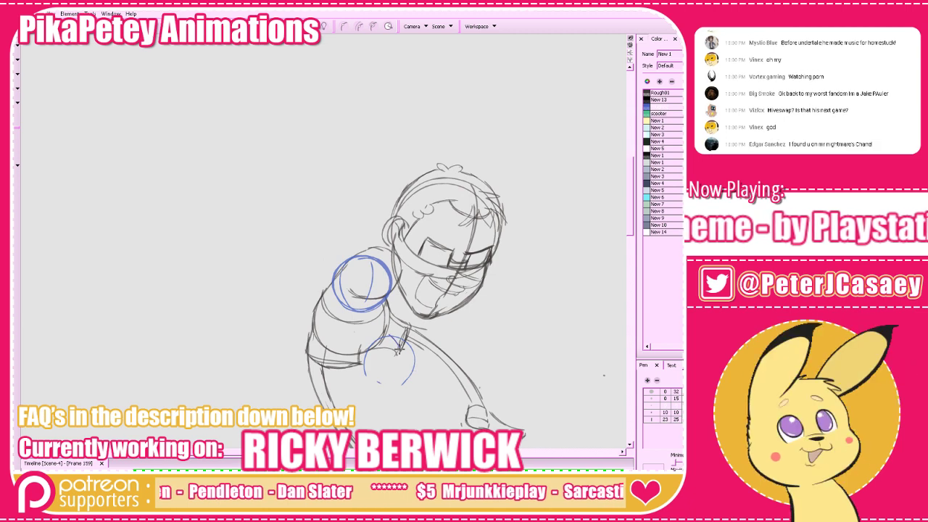
mouse_move(400, 349)
mouse_down()
mouse_move(400, 383)
mouse_move(409, 364)
mouse_up()
key(ctrl+z)
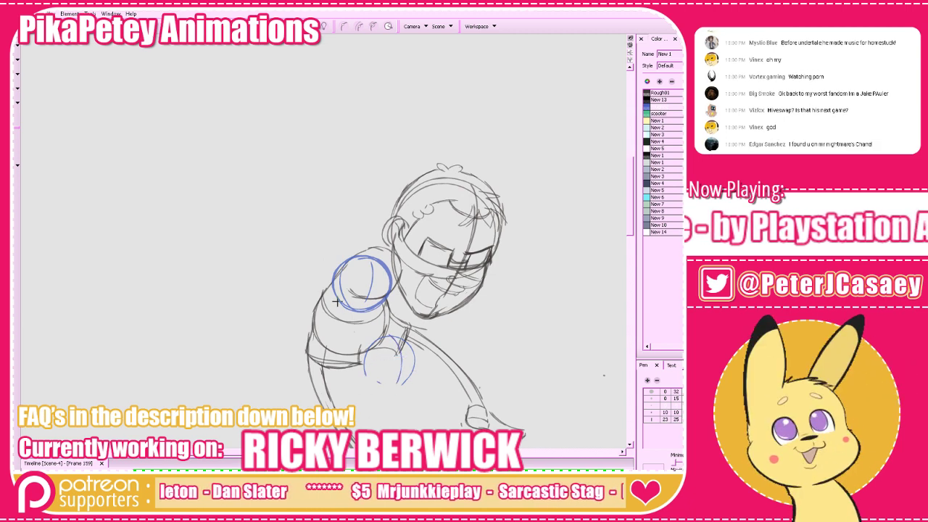
Connect the two blue circles on frame 159 with body and limb strokes, and save the project
mouse_move(348, 312)
mouse_down()
mouse_move(347, 337)
mouse_move(381, 382)
mouse_up()
mouse_move(349, 328)
mouse_down()
mouse_move(355, 354)
mouse_move(381, 383)
mouse_up()
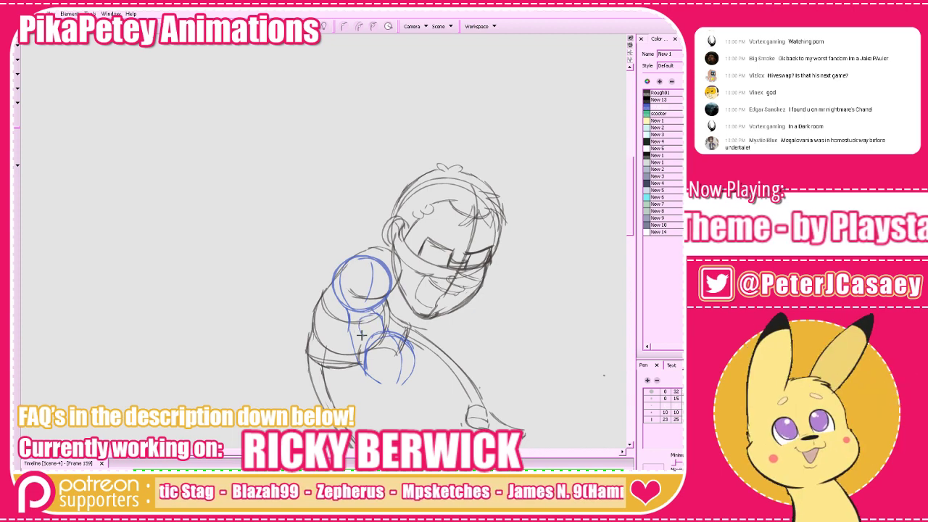
drag(491, 360, 475, 330)
key(ctrl+s)
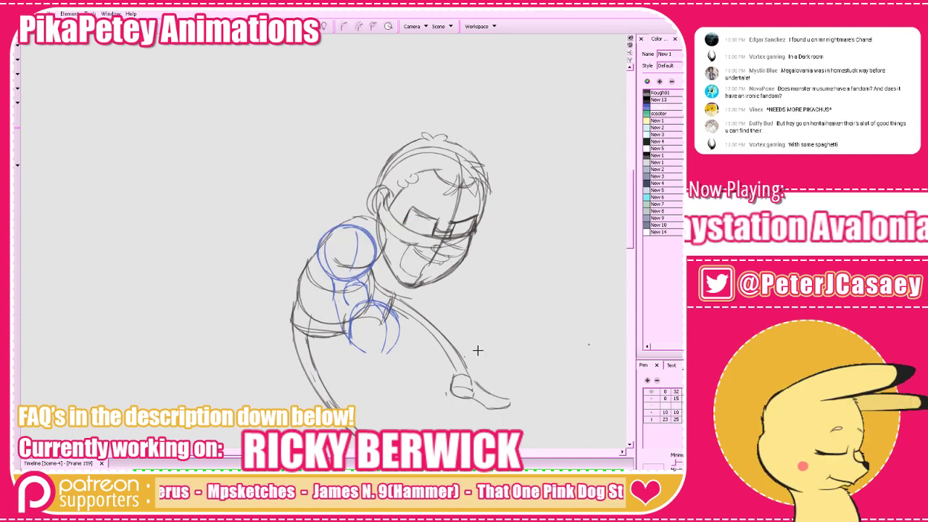
key(comma)
key(period)
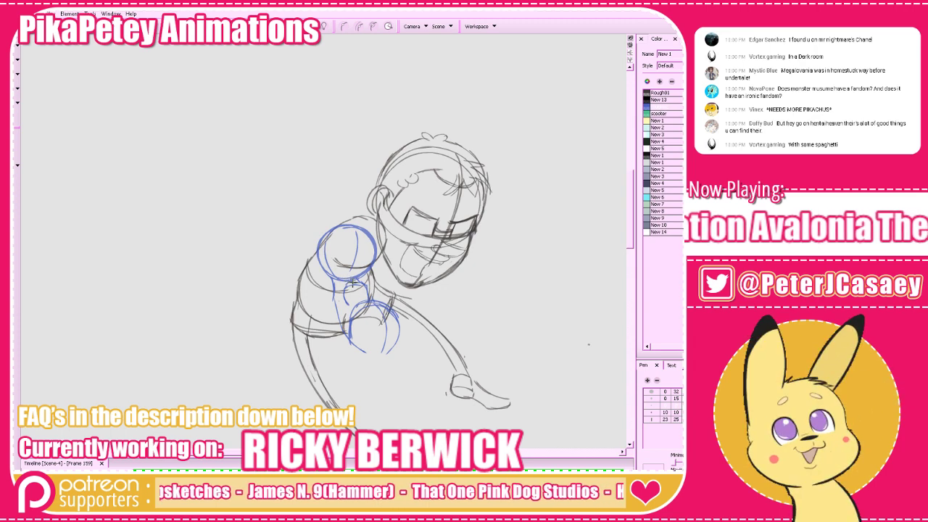
drag(364, 299, 375, 311)
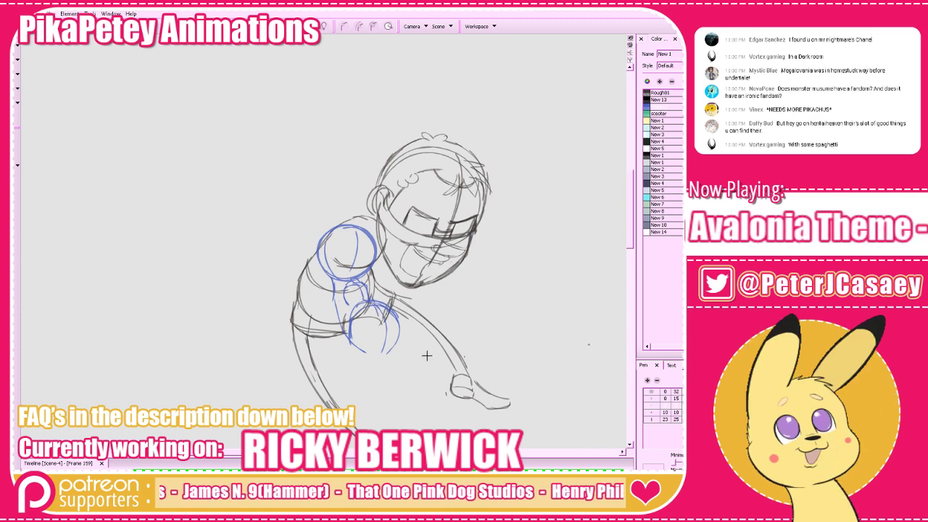
Flip back and forth between frame 159 and its neighbouring drawings to examine the blue rough's movement
key(f)
key(g)
key(g)
key(f)
key(f)
key(g)
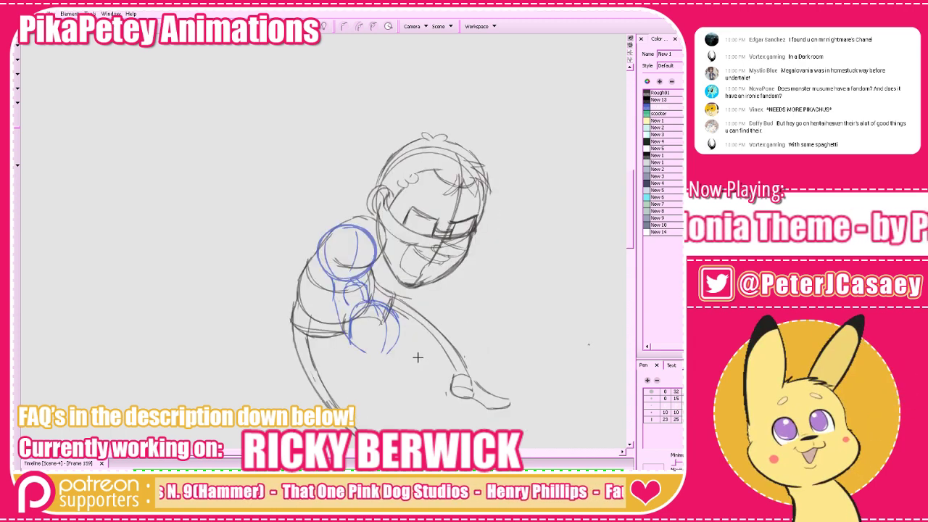
key(g)
key(f)
Draw the blue lower limb and its extremity beneath the lower circle on frame 159, flipping to check the motion
mouse_move(389, 366)
mouse_down()
mouse_move(412, 359)
mouse_move(396, 373)
mouse_move(417, 362)
mouse_move(390, 372)
mouse_up()
key(ctrl+z)
drag(386, 368, 412, 369)
key(f)
key(g)
key(g)
key(comma)
key(comma)
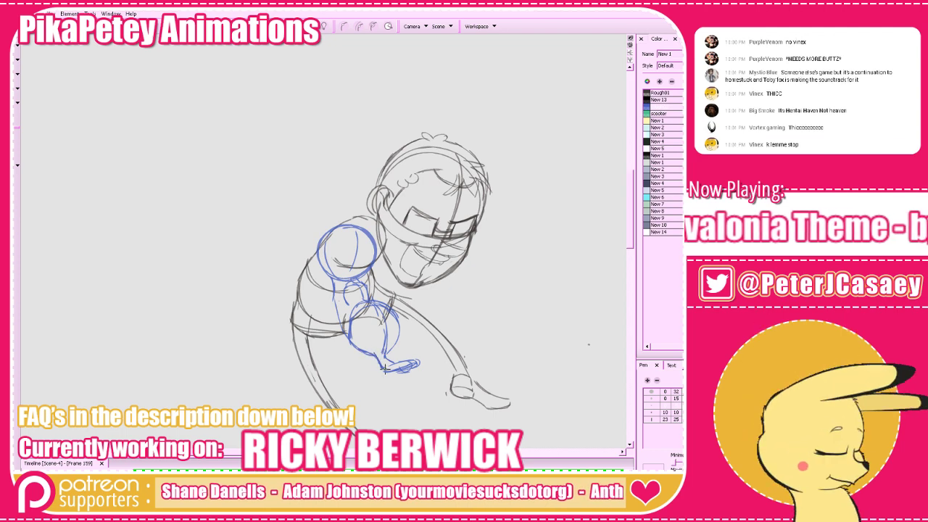
Flip between frames 157, 159 and 161 to examine how the completed blue rough fits the motion
key(g)
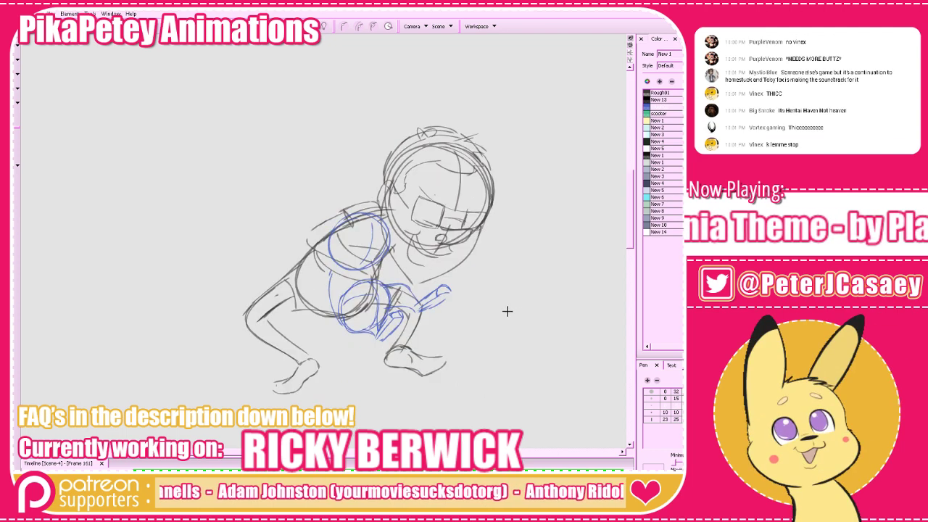
key(f)
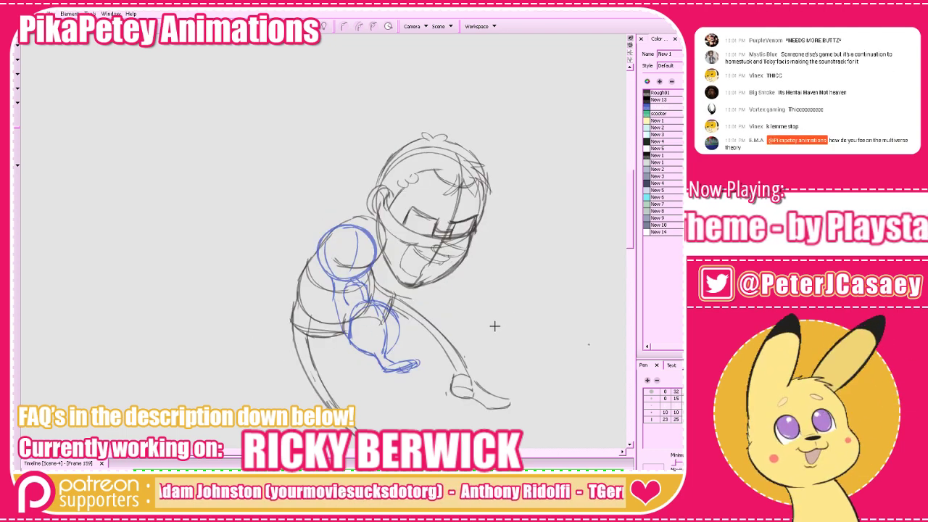
key(g)
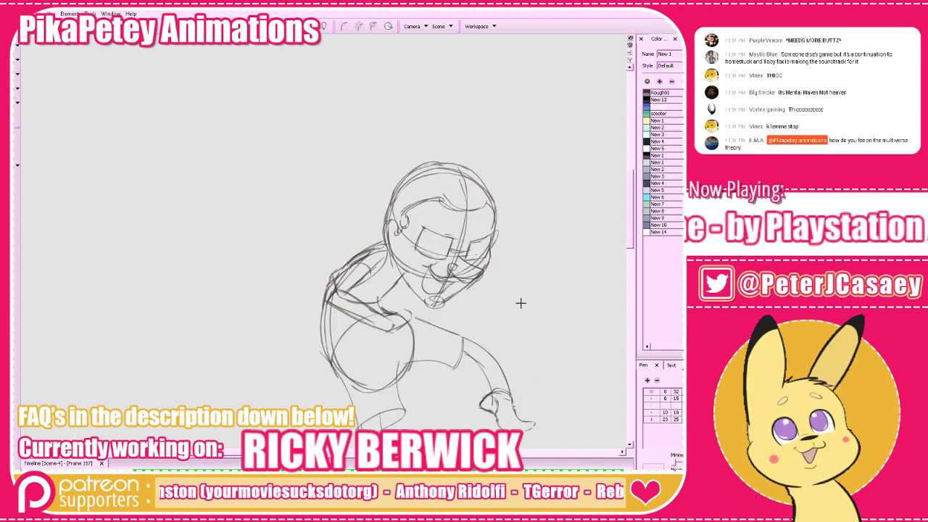
key(f)
key(f)
key(g)
key(g)
key(f)
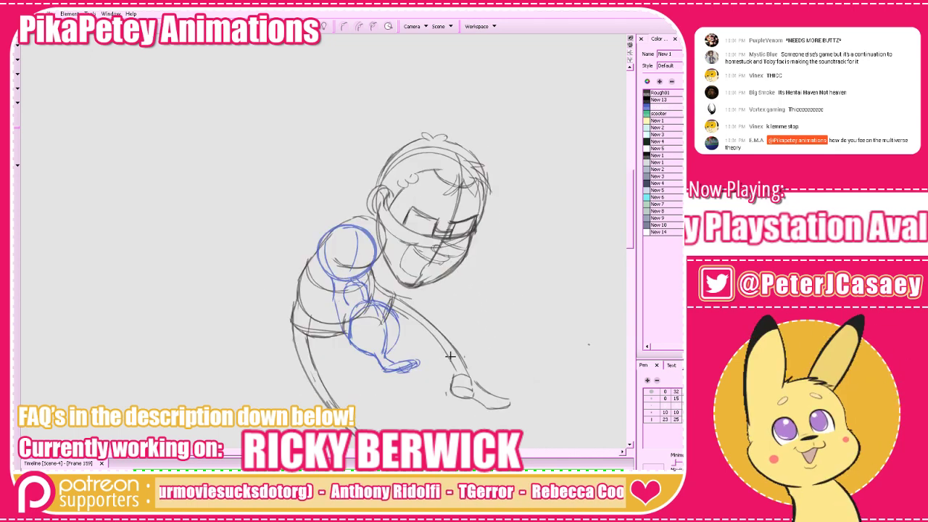
key(space)
drag(565, 334, 551, 338)
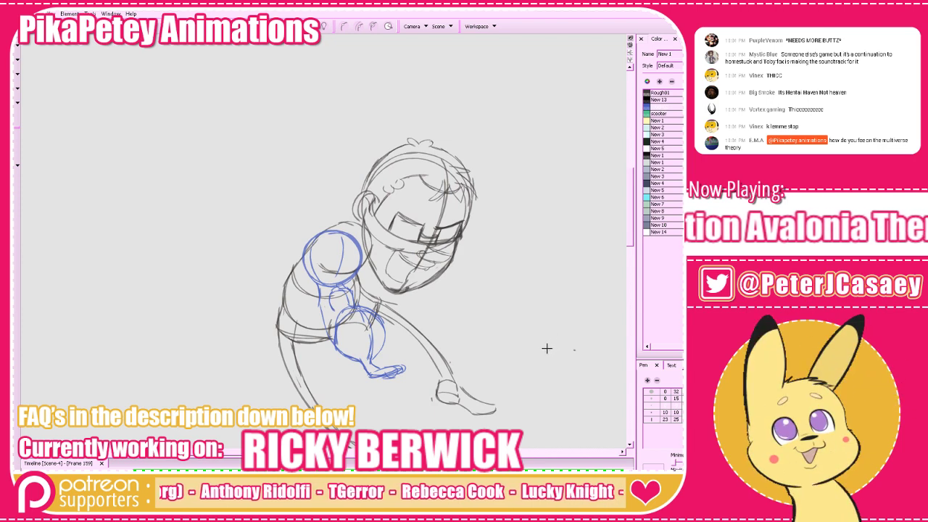
key(g)
key(f)
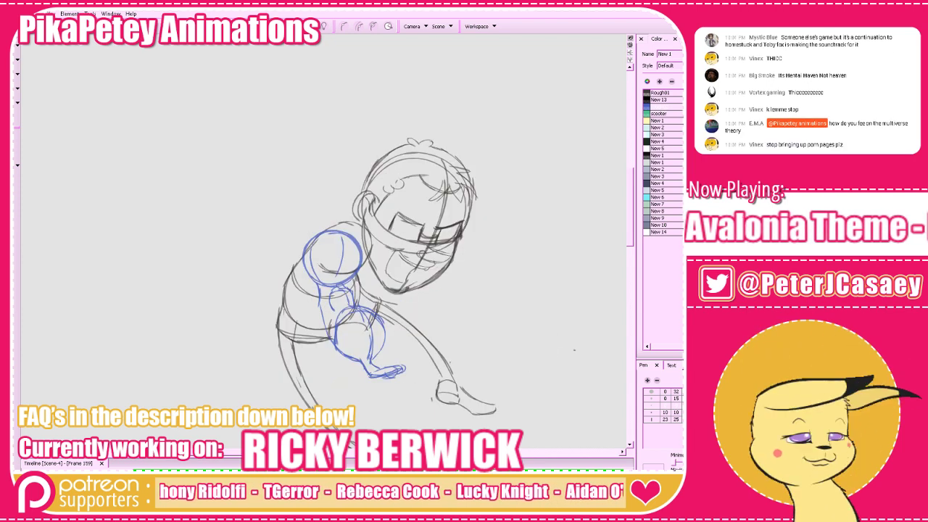
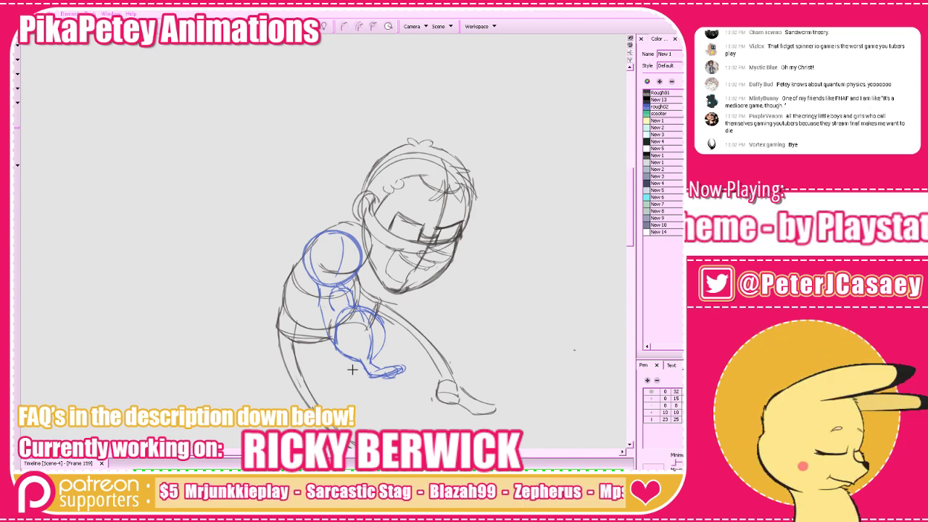
Flip between frames 159 and 161 to examine where the blue figure's other limb belongs
drag(629, 243, 626, 244)
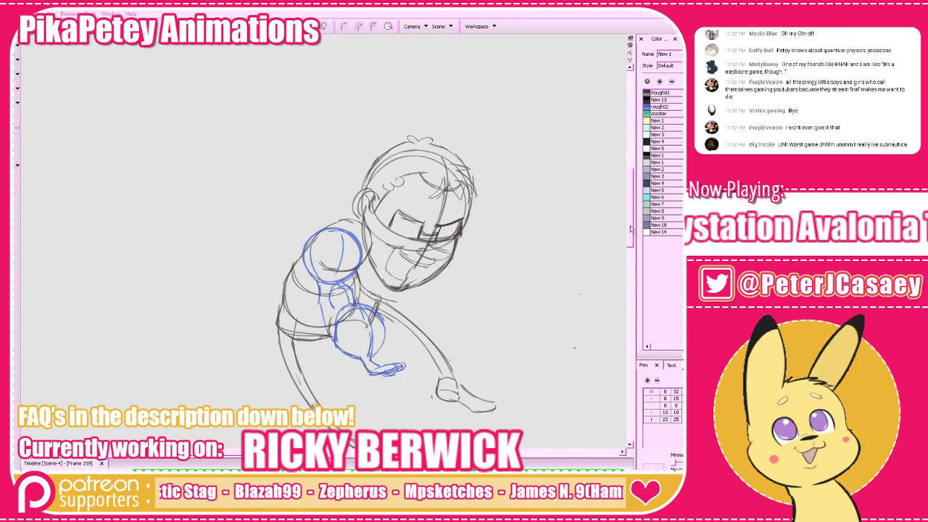
drag(631, 229, 631, 231)
key(f)
key(g)
key(g)
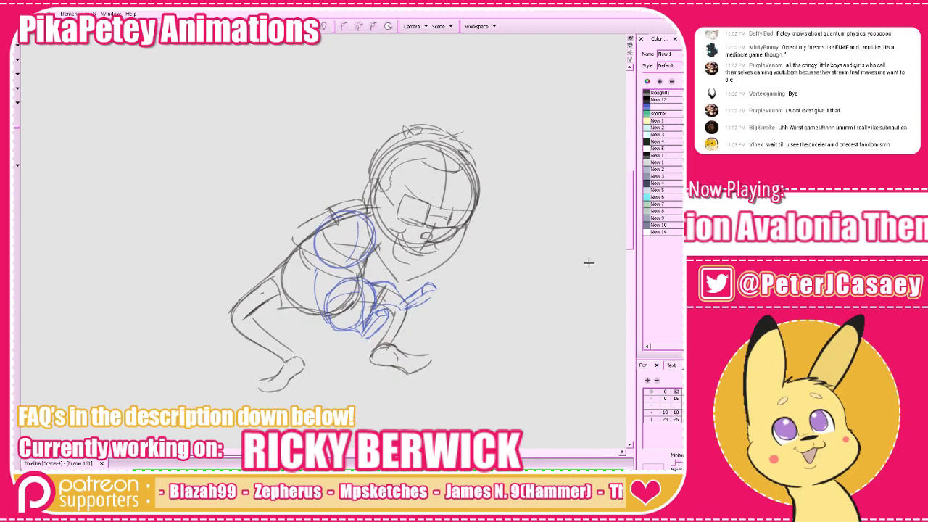
key(comma)
key(comma)
key(period)
key(comma)
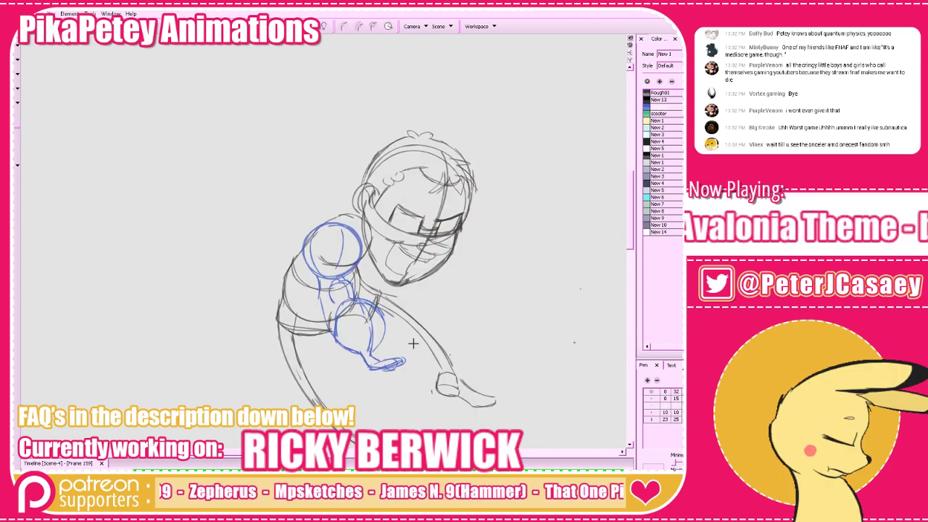
key(period)
key(comma)
Sketch the blue figure's outstretched extremity across the character's black front leg on frame 159, comparing it with frames 157 and 161
mouse_move(411, 336)
mouse_down()
mouse_move(451, 320)
mouse_move(443, 323)
mouse_up()
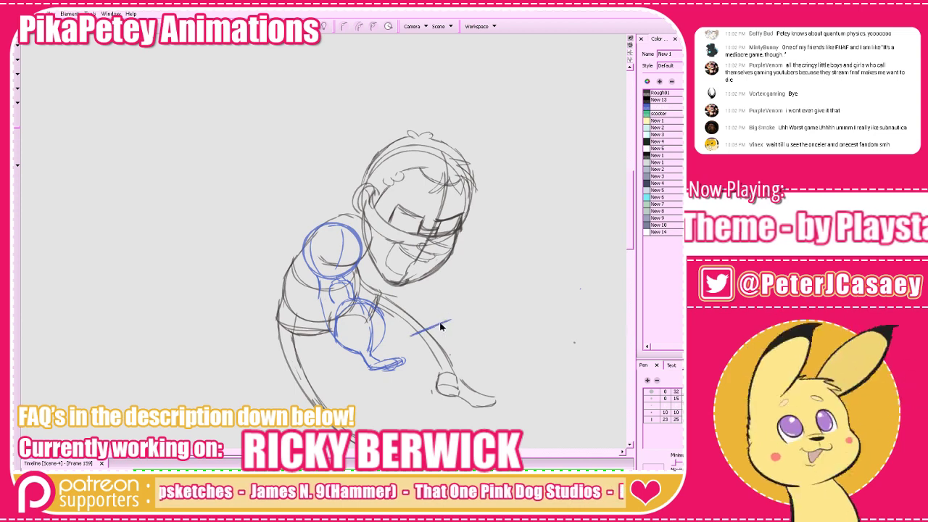
key(comma)
key(comma)
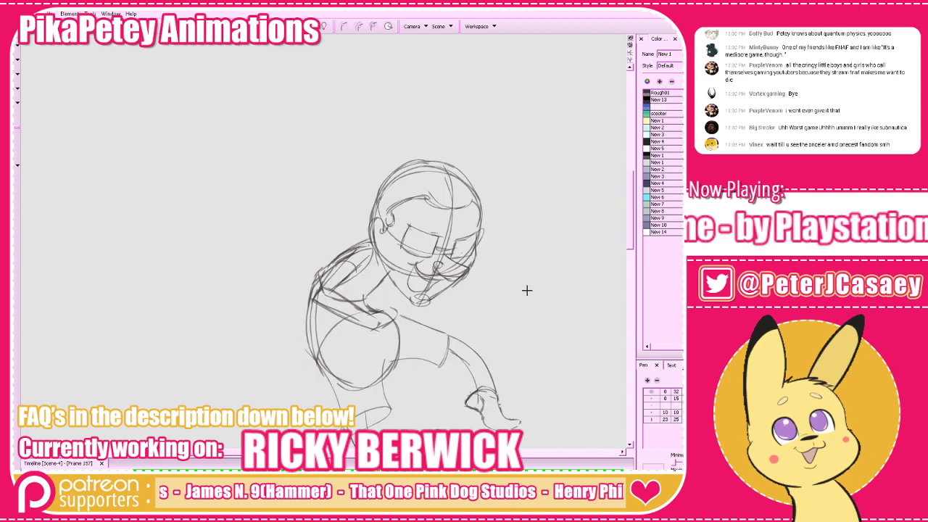
key(g)
key(g)
key(f)
drag(428, 326, 449, 321)
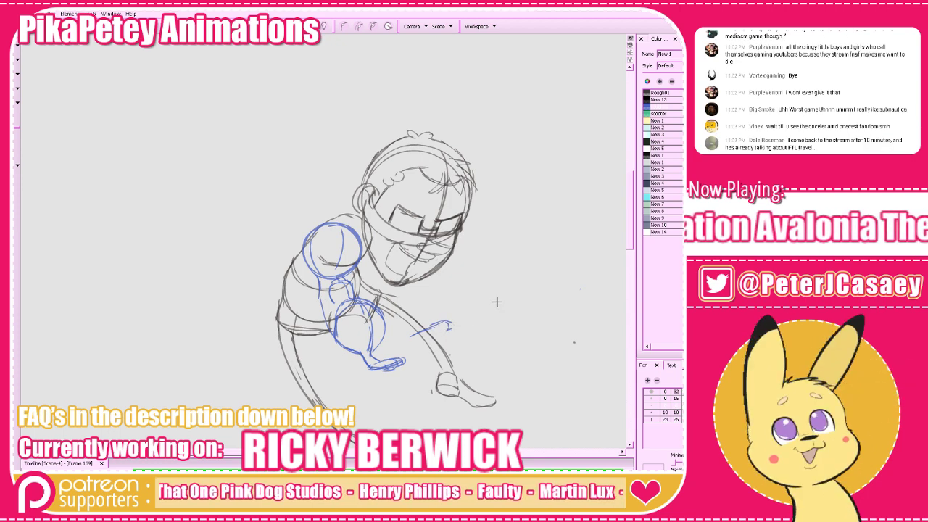
key(period)
key(comma)
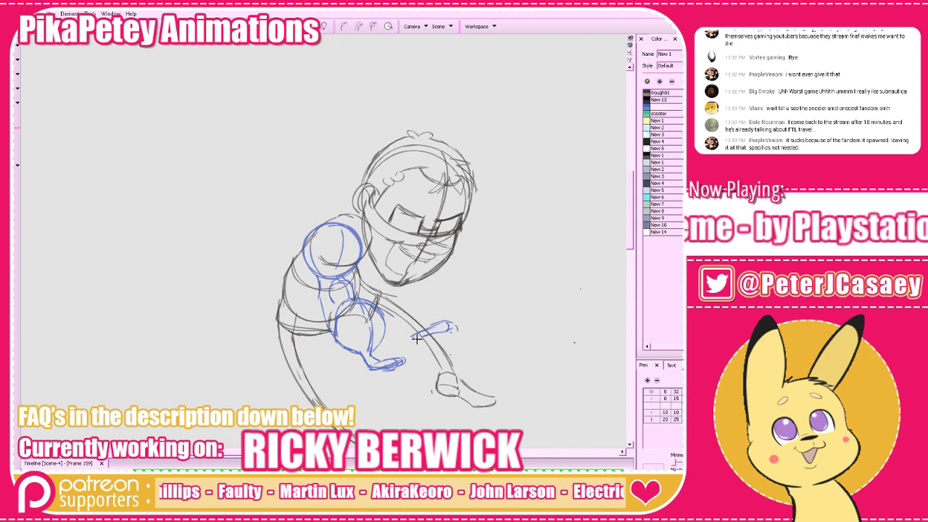
Connect the outstretched blue extremity to the lower circle with limb strokes on frame 159, checking them against the neighbouring drawings
key(period)
key(period)
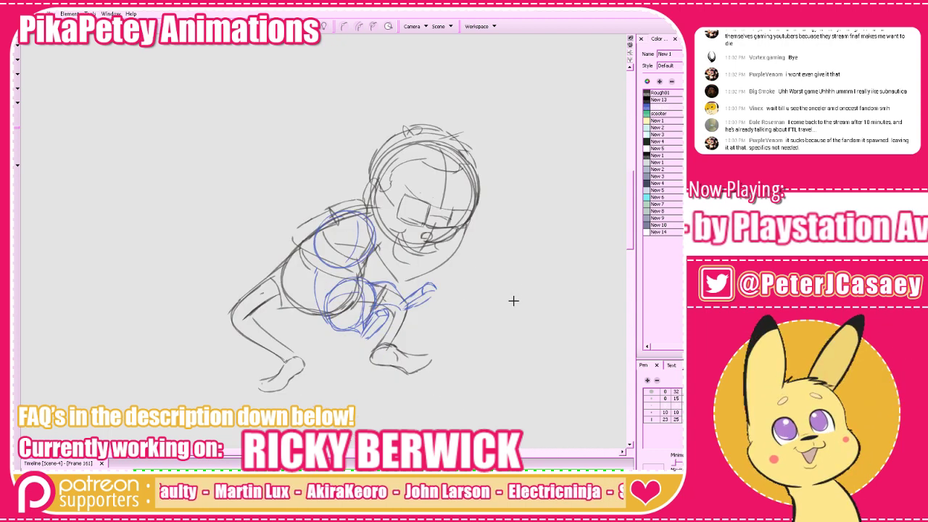
key(comma)
key(comma)
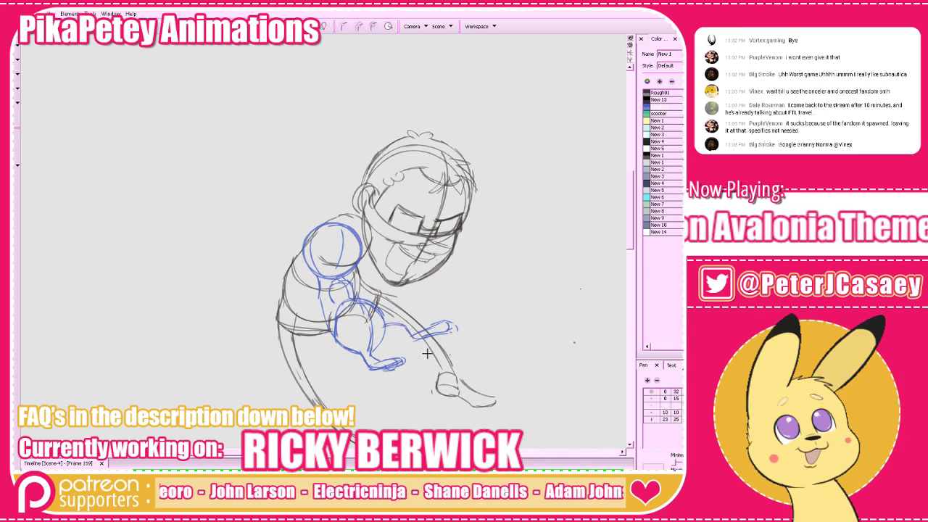
key(period)
key(comma)
key(comma)
key(period)
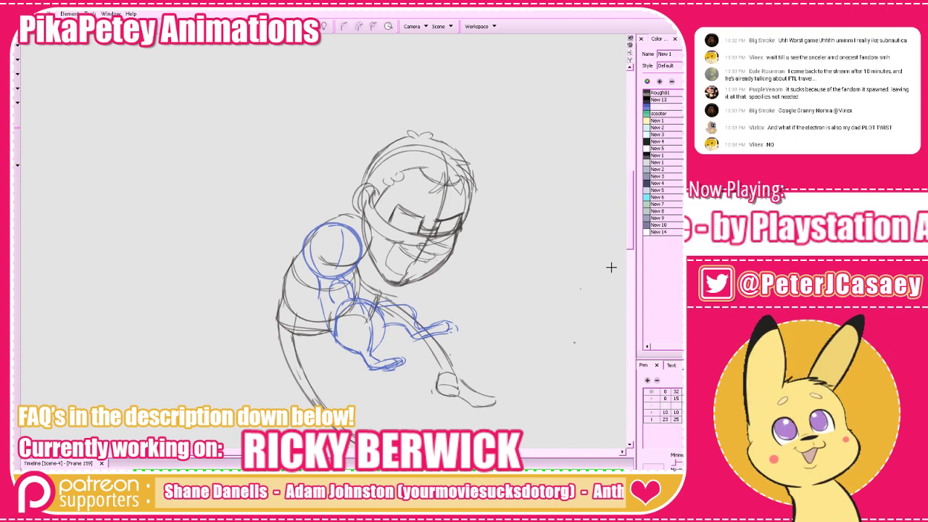
Flip between frames 157, 159 and 161 to examine the movement of the blue figure with both limbs drawn
key(g)
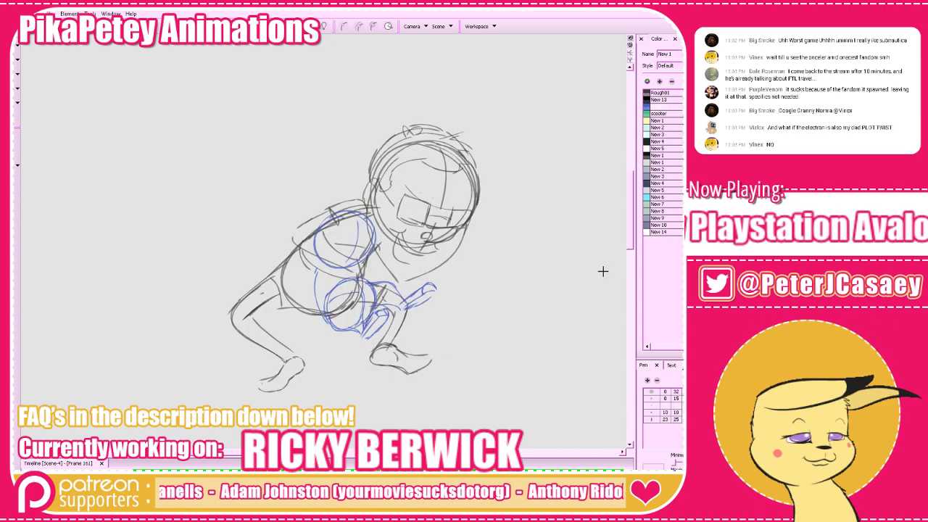
key(f)
key(f)
key(g)
key(g)
key(f)
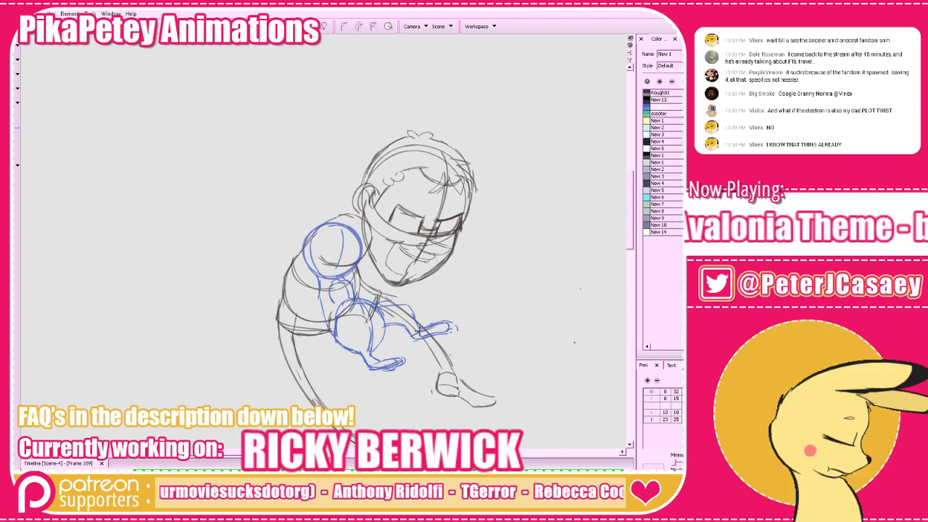
key(f)
key(f)
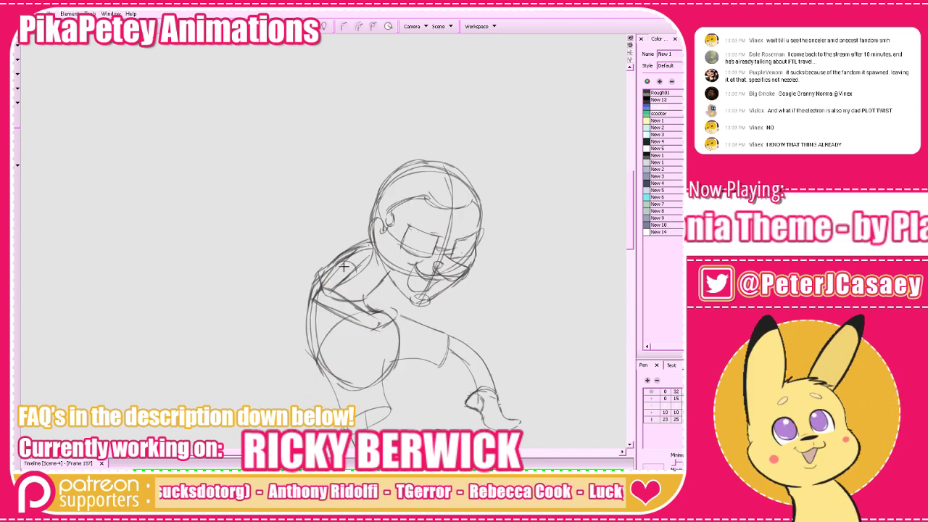
key(g)
key(g)
Turn on onion skinning for frame 159 and compare it with the adjacent drawing
click(648, 101)
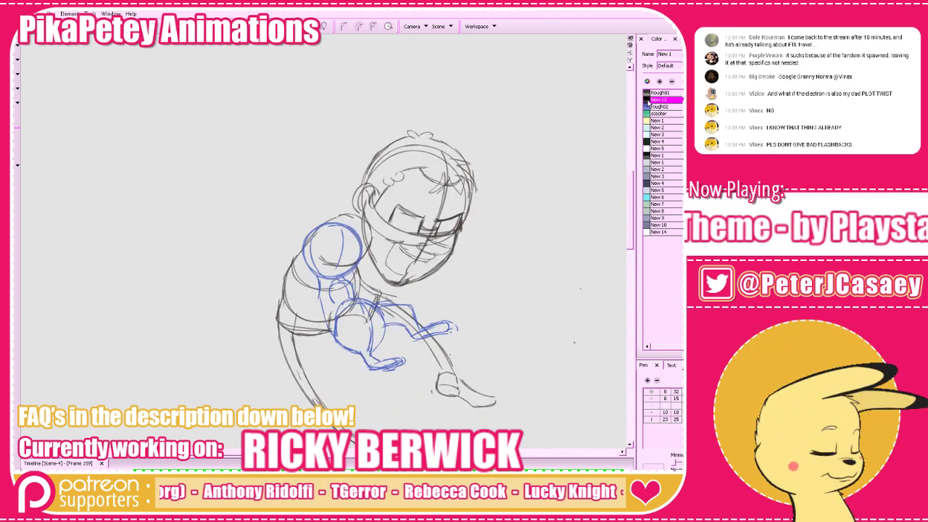
drag(486, 283, 509, 306)
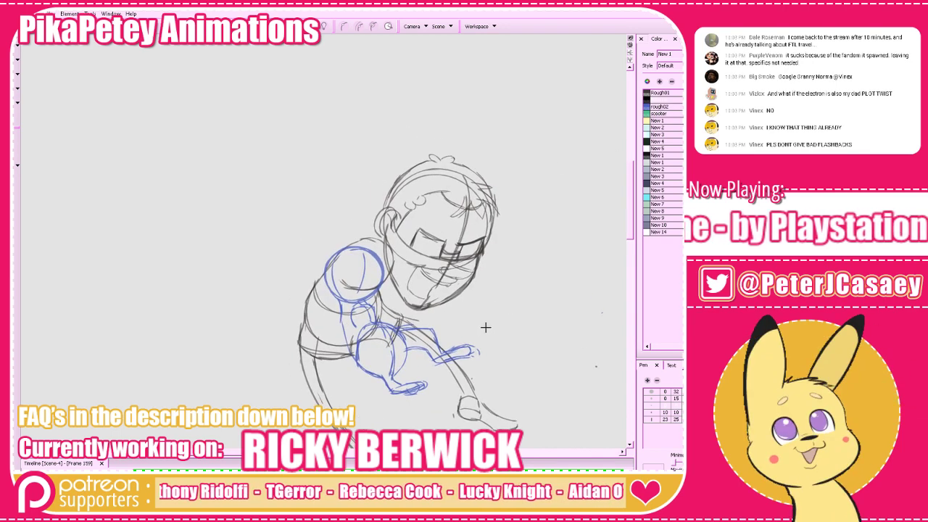
click(309, 27)
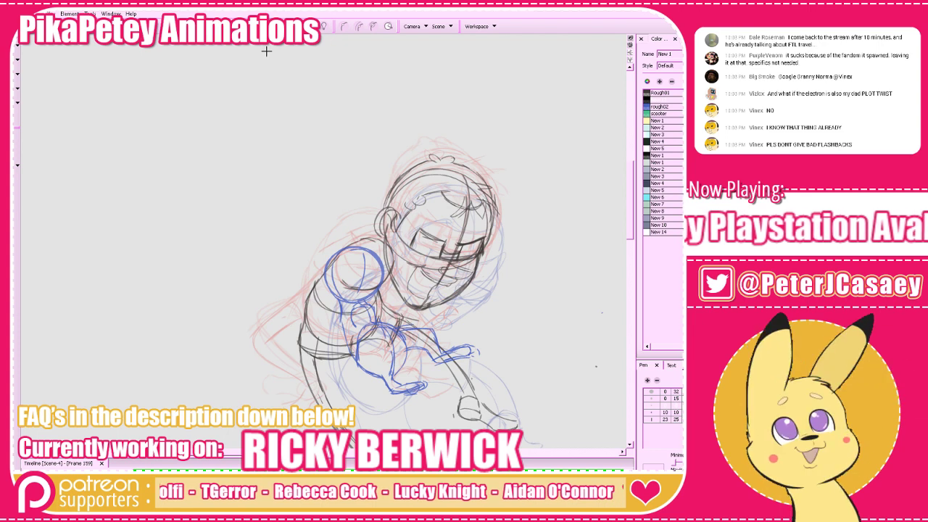
key(f)
key(g)
Draw the character's black shoulder and upper-back line above the blue upper circle on frame 159 in Rough01, undoing the unwanted strokes
drag(336, 245, 339, 251)
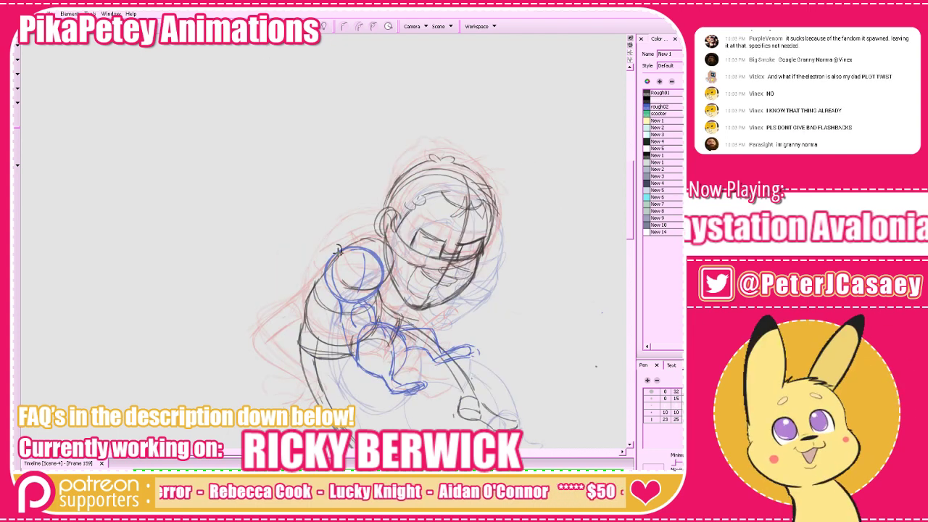
click(649, 93)
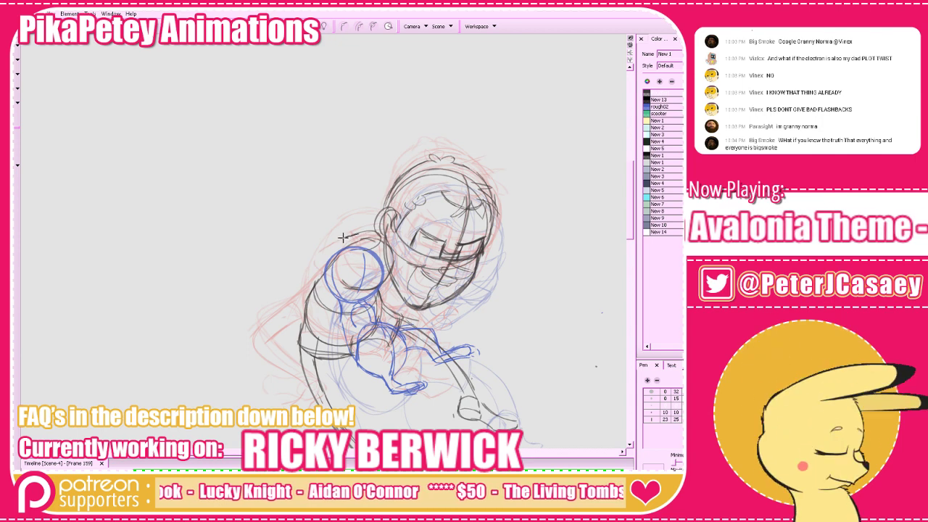
mouse_move(343, 237)
mouse_down()
mouse_move(348, 247)
mouse_move(311, 259)
mouse_up()
key(ctrl+z)
key(ctrl+z)
key(ctrl+z)
drag(365, 232, 344, 242)
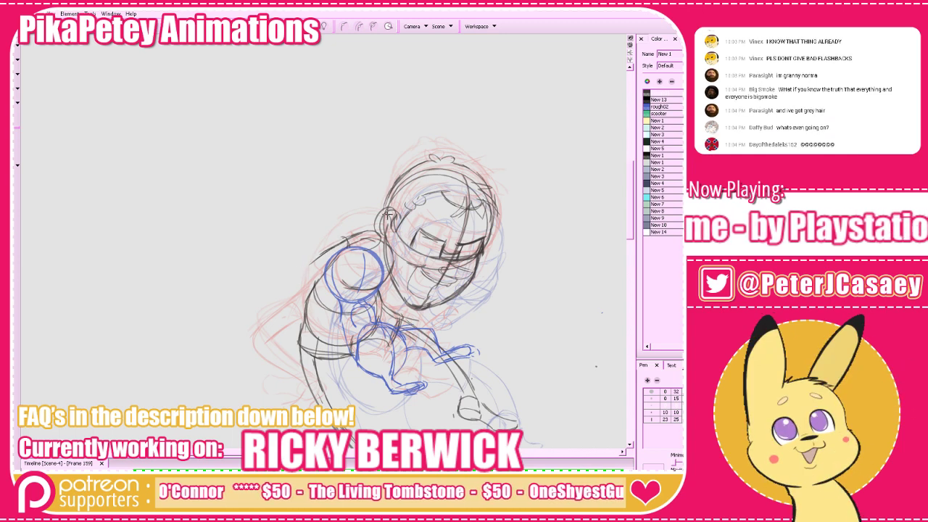
Flip repeatedly through frames 159 to 165 with onion skin on to examine how the shoulder and body move
key(g)
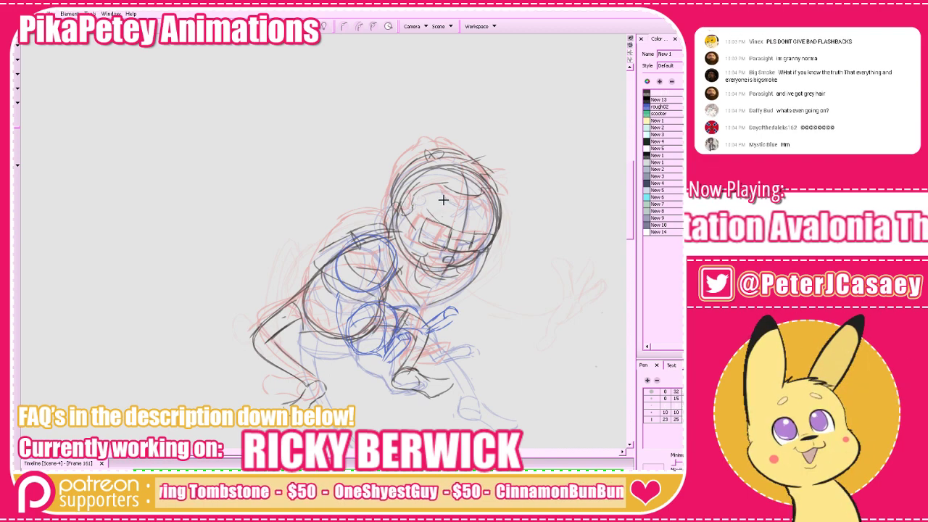
key(f)
key(f)
key(f)
key(g)
key(g)
key(g)
key(g)
key(g)
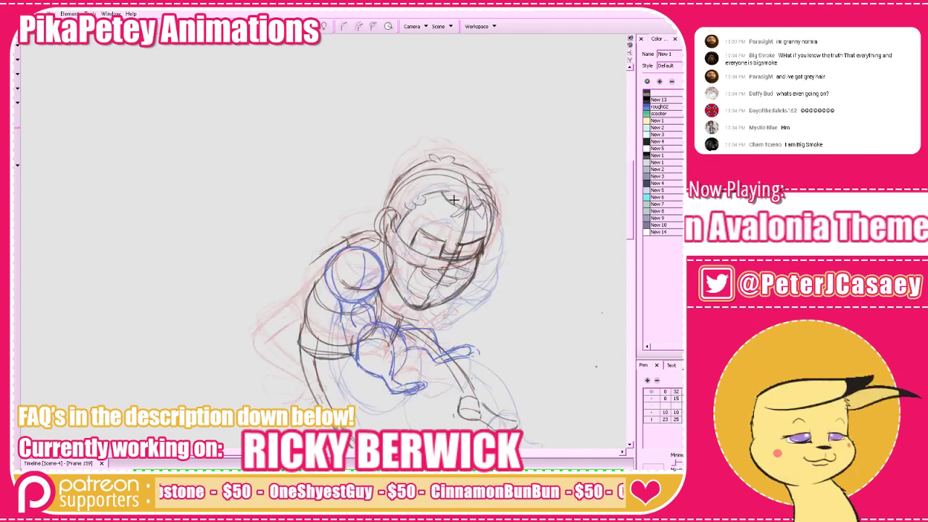
key(f)
key(f)
key(f)
key(f)
key(f)
key(f)
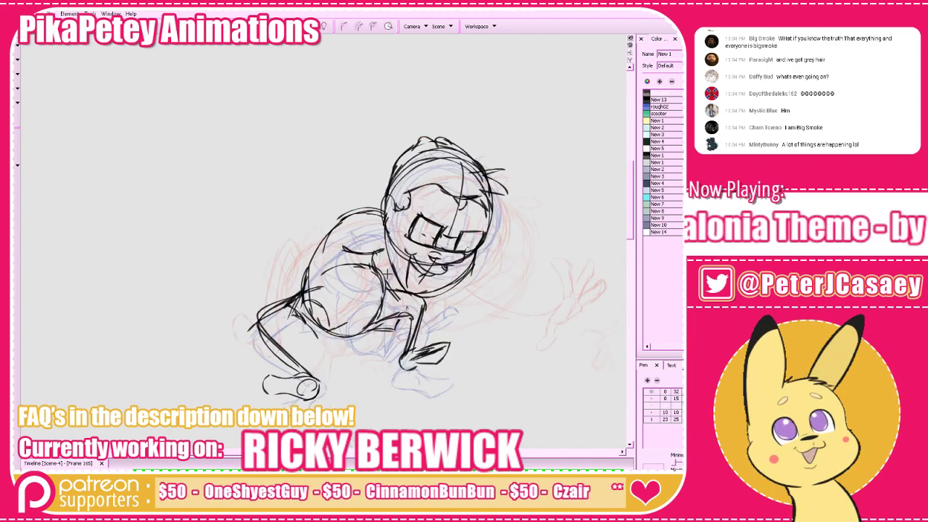
key(comma)
key(comma)
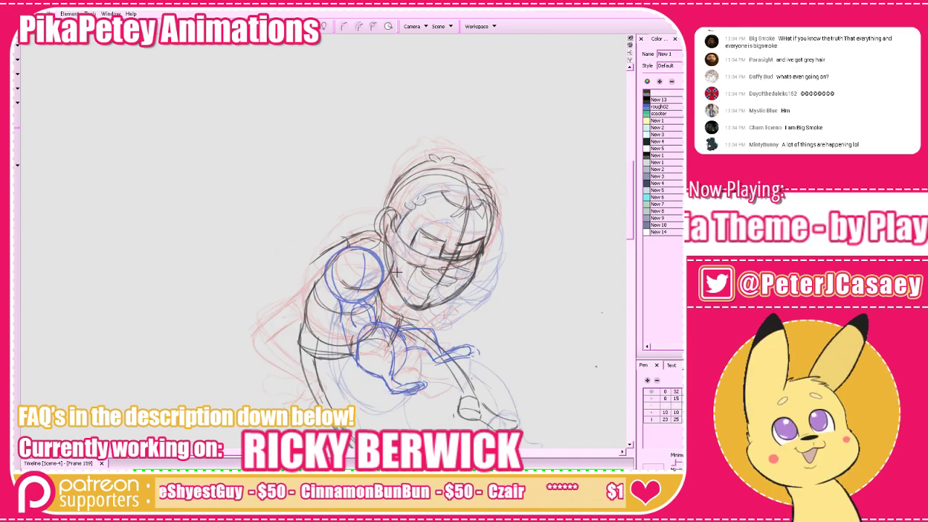
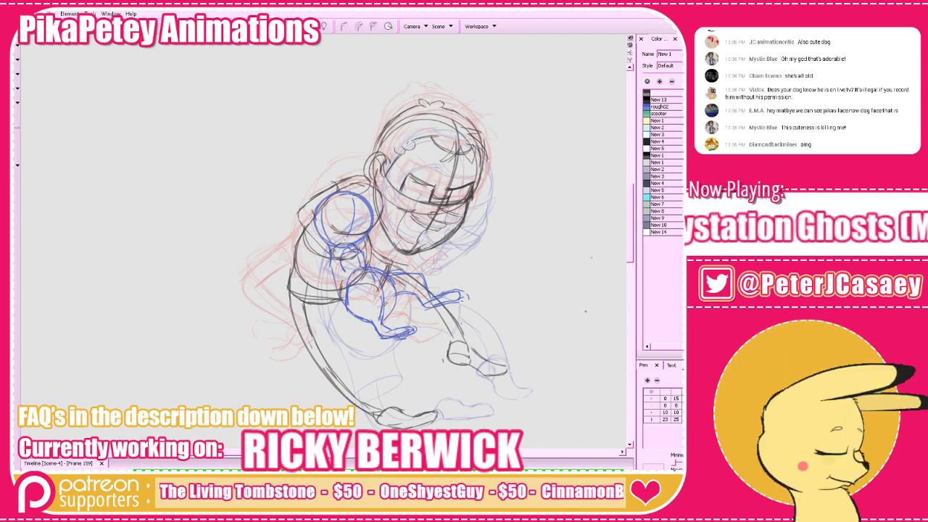
Restroke the blue lower limb beneath the lower circle on frame 159 using the rough02 colour
click(652, 107)
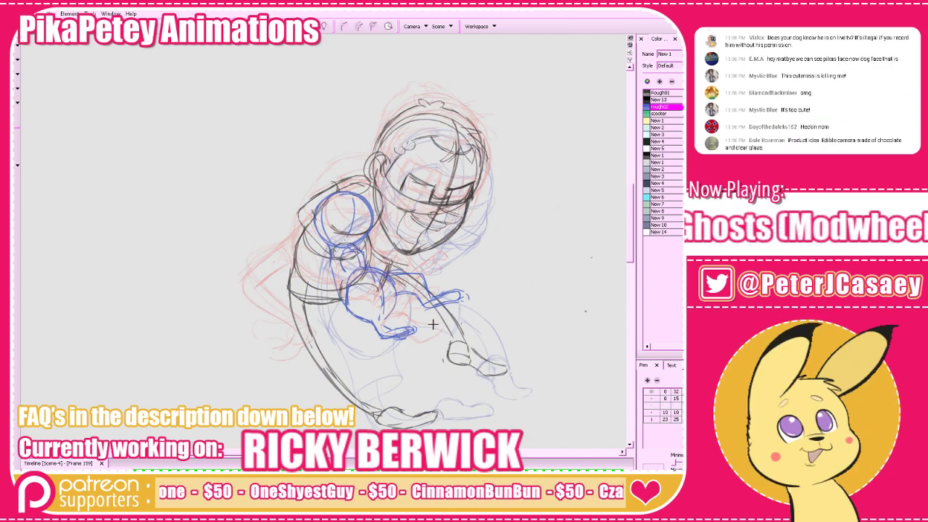
drag(378, 329, 374, 319)
key(alt+b)
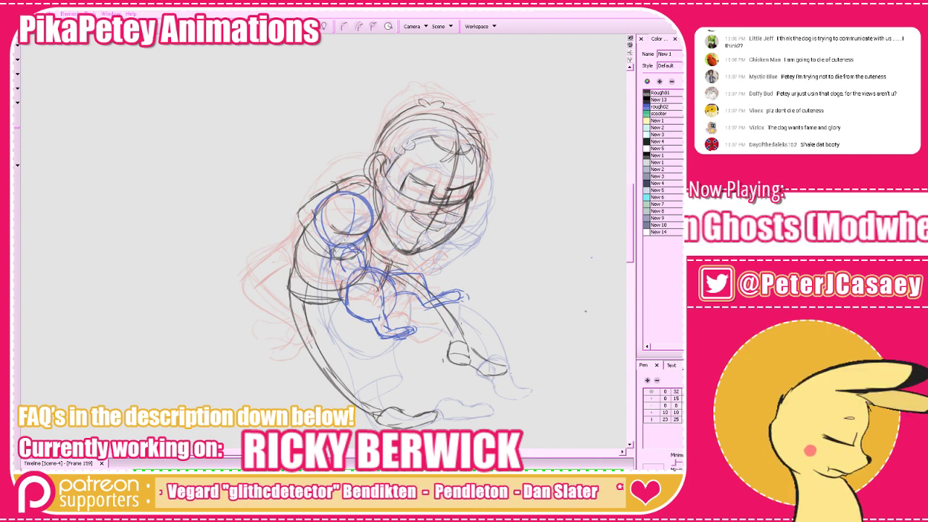
click(649, 107)
mouse_move(522, 230)
mouse_down()
mouse_move(539, 238)
mouse_move(525, 237)
mouse_up()
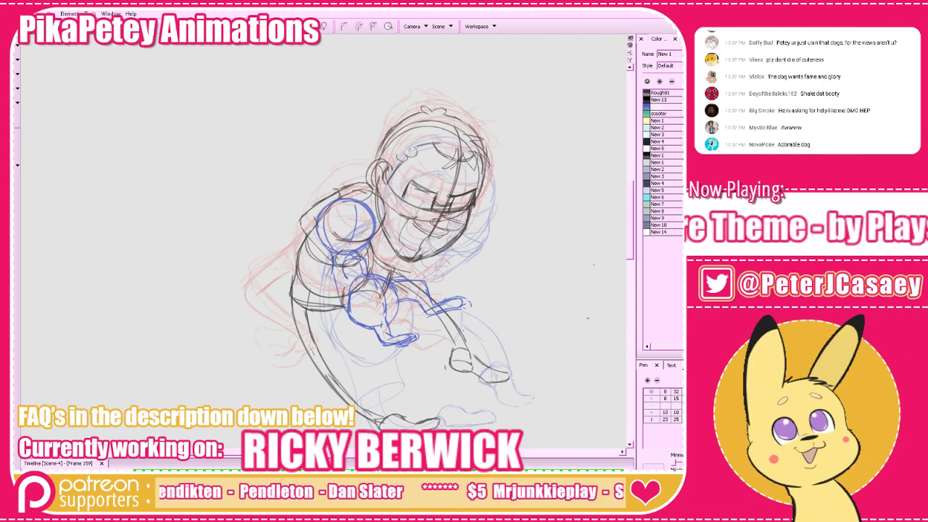
Flip between frame 159 and its neighbours to examine the position of the blue figure's head circle
drag(527, 260, 536, 275)
key(g)
key(f)
key(f)
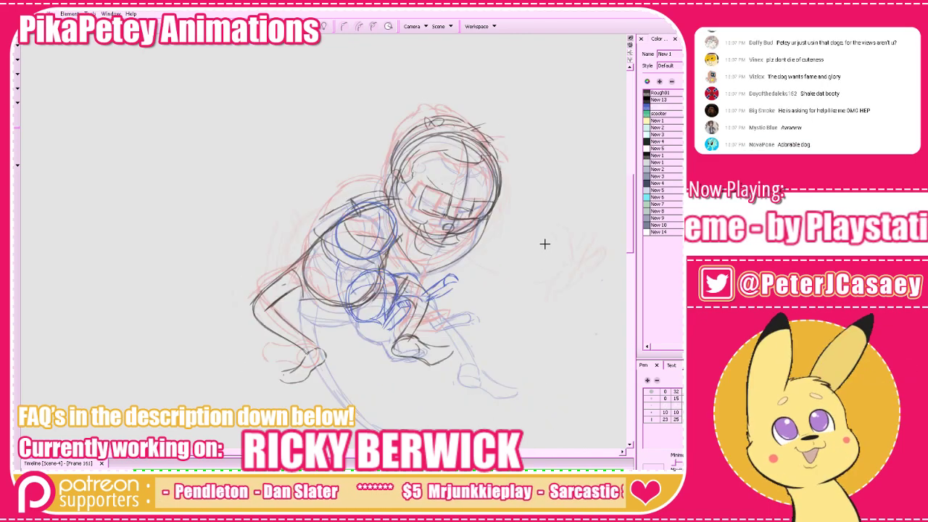
key(g)
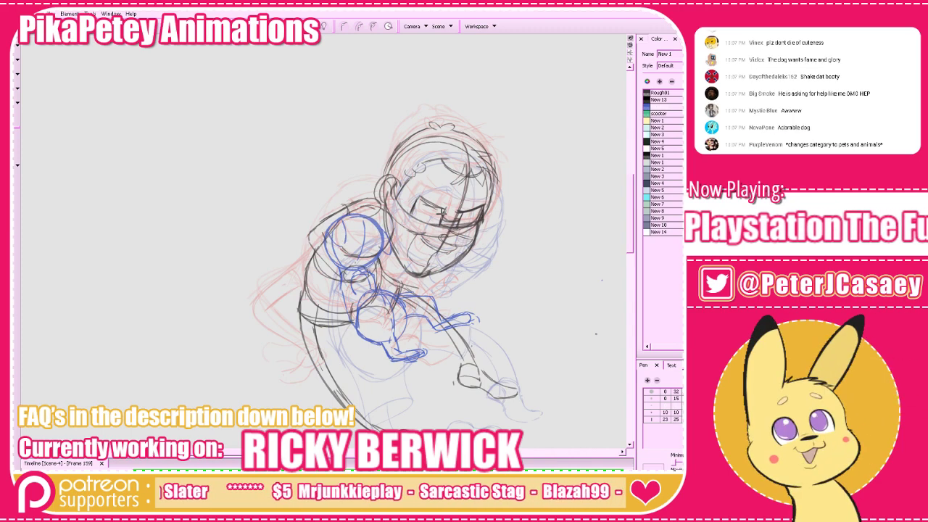
key(f)
key(g)
key(g)
key(f)
Draw the facial guide lines and features inside the blue upper circle on frame 159 in rough02
key(2)
key(2)
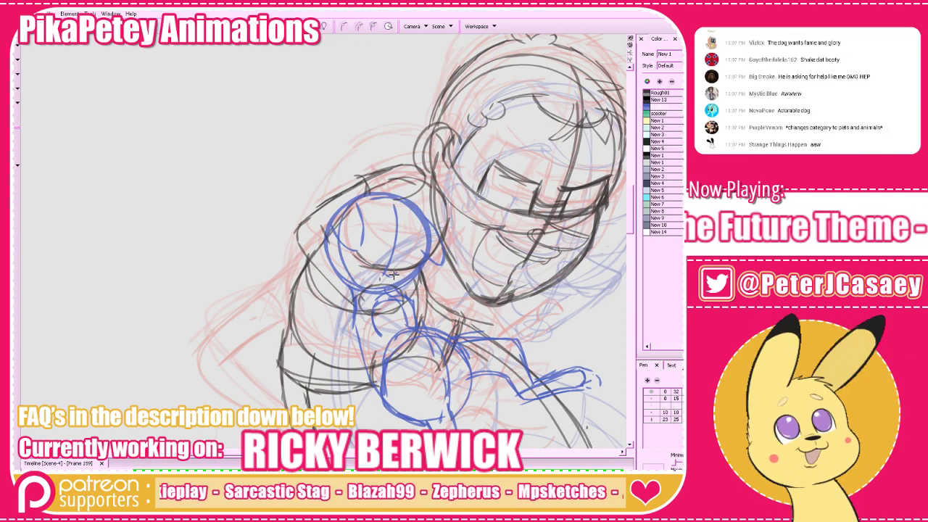
key(period)
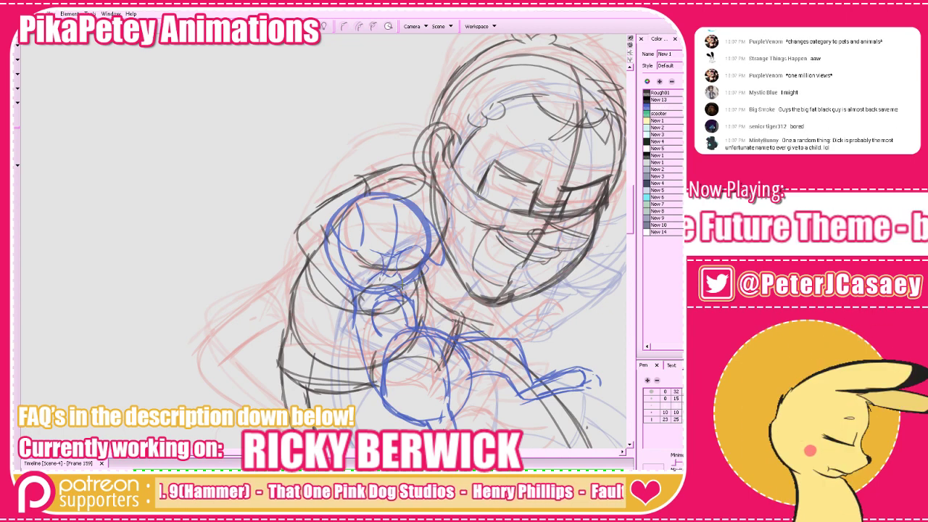
drag(525, 267, 525, 324)
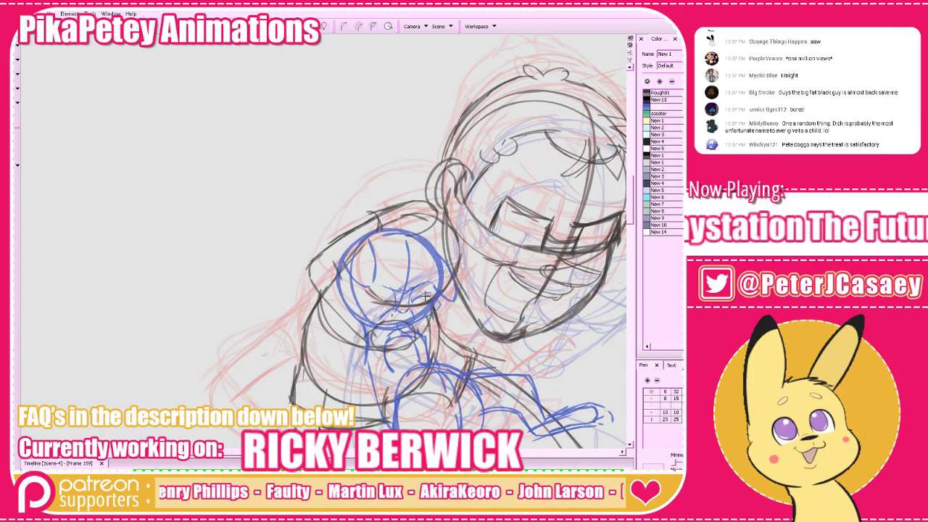
key(x)
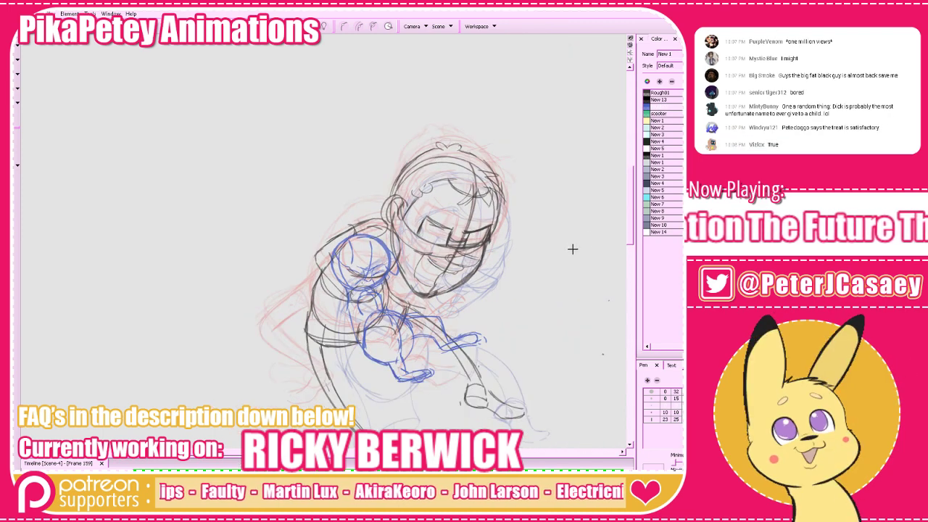
Enlarge the timeline area and move to frame 134
key(s)
key(1)
key(g)
key(g)
key(g)
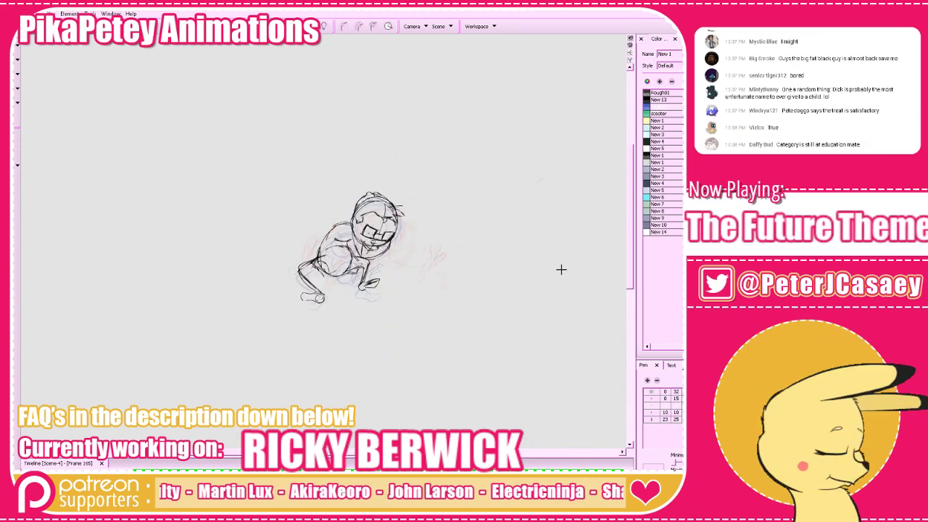
key(g)
mouse_move(514, 457)
mouse_down()
mouse_move(525, 389)
mouse_move(470, 409)
mouse_move(406, 414)
mouse_up()
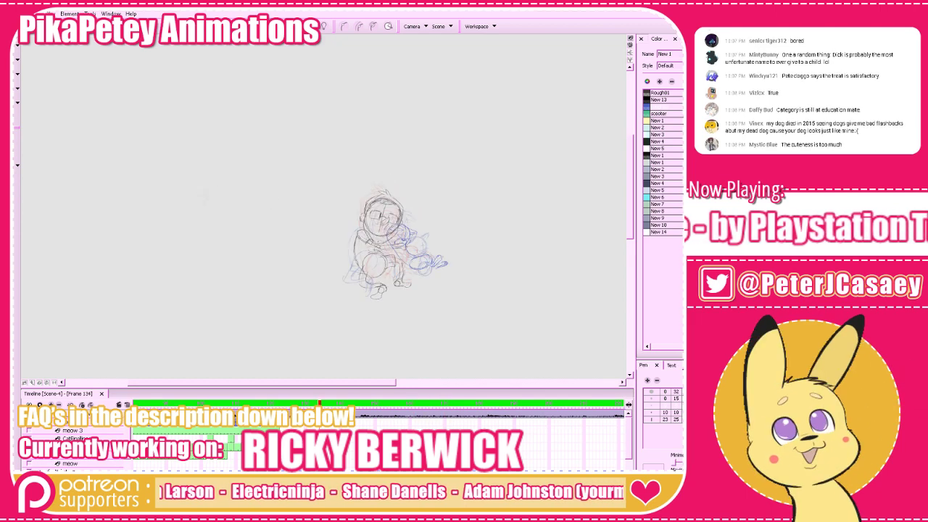
Play back the animation from frame 134, stop it and save the scene
key(Return)
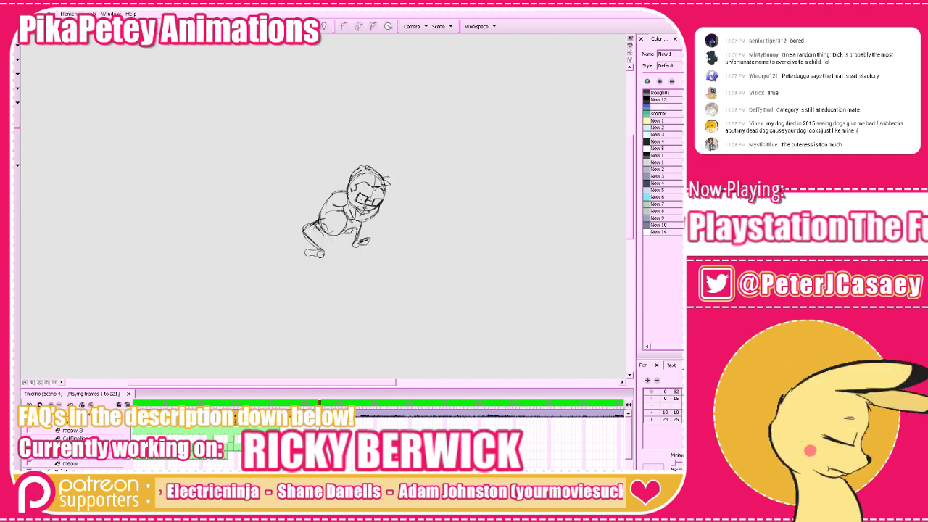
key(Return)
key(ctrl+s)
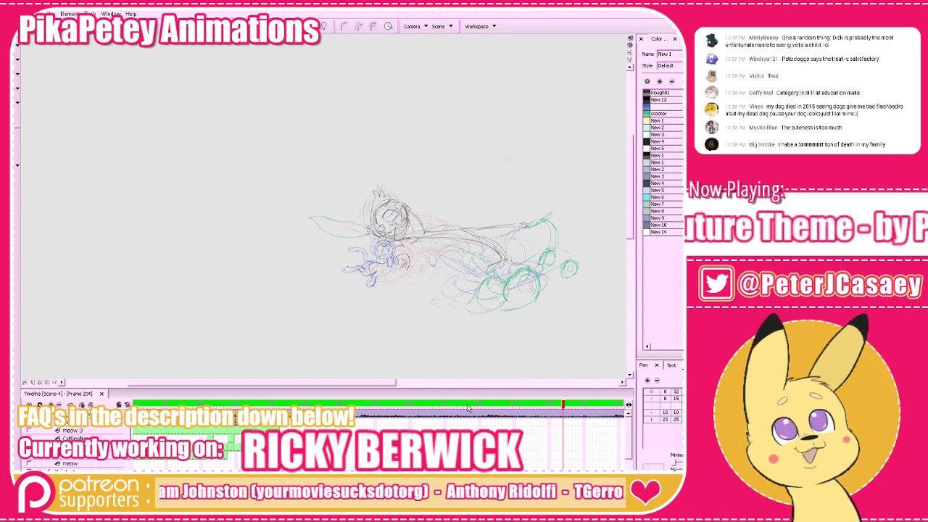
Move to frame 187 and create an empty drawing there
mouse_move(451, 405)
mouse_down()
mouse_move(513, 407)
mouse_move(493, 407)
mouse_move(512, 424)
mouse_up()
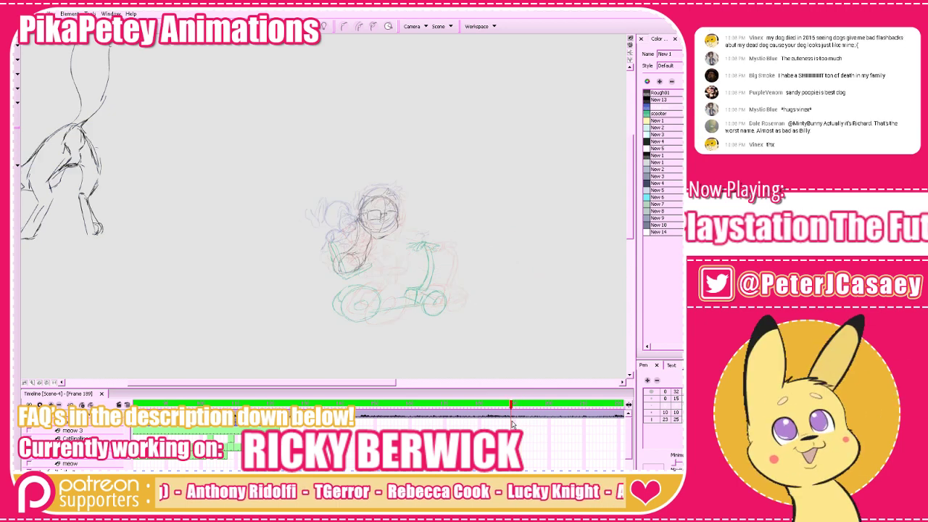
drag(512, 424, 504, 426)
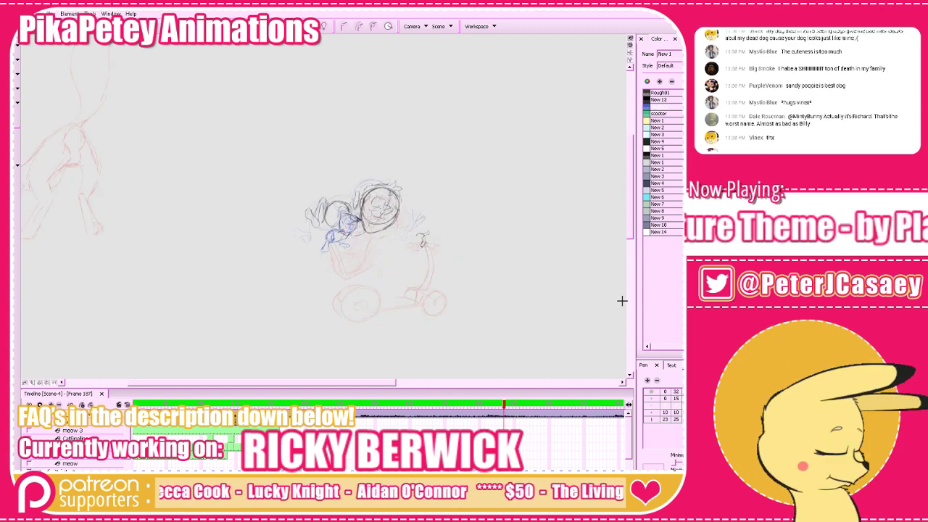
key(alt+shift+r)
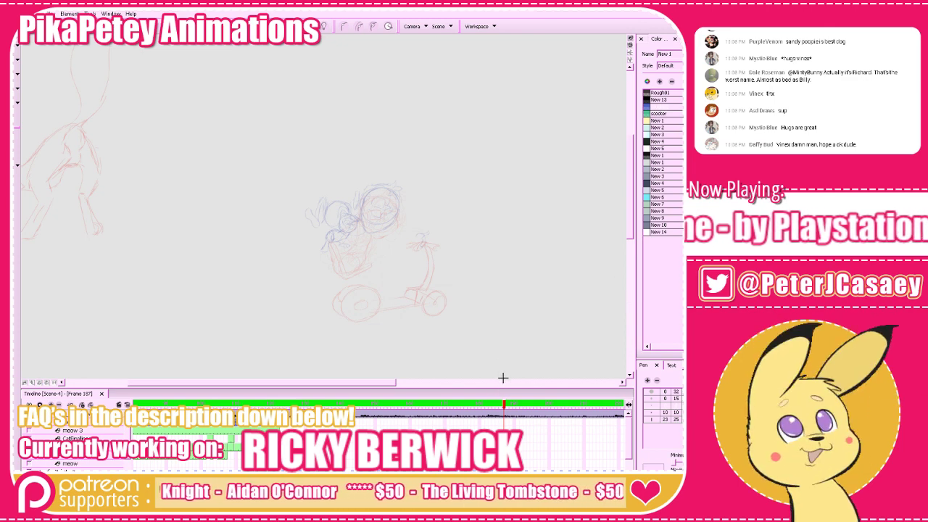
Enlarge the drawing area around the two figures and select the Rough01 colour
drag(513, 388, 513, 428)
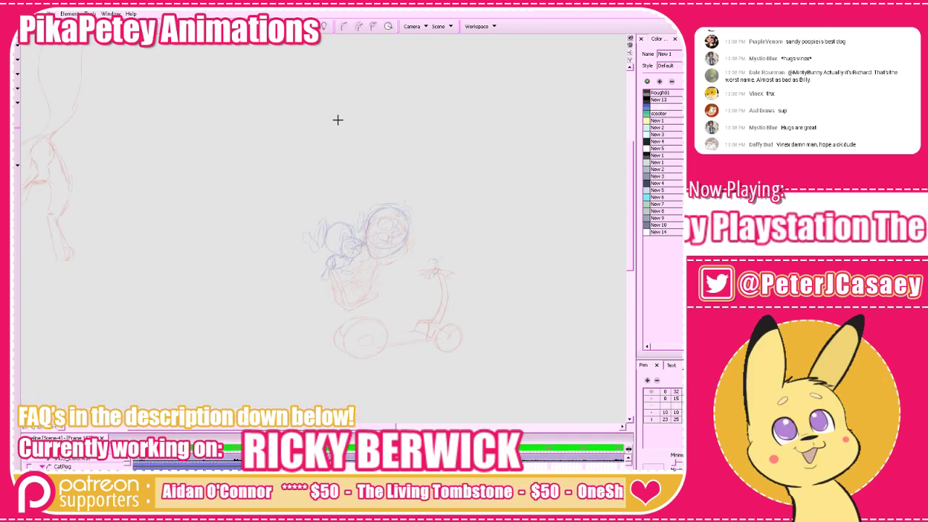
drag(417, 288, 363, 265)
key(2)
key(2)
drag(510, 332, 543, 376)
click(648, 95)
drag(486, 259, 515, 241)
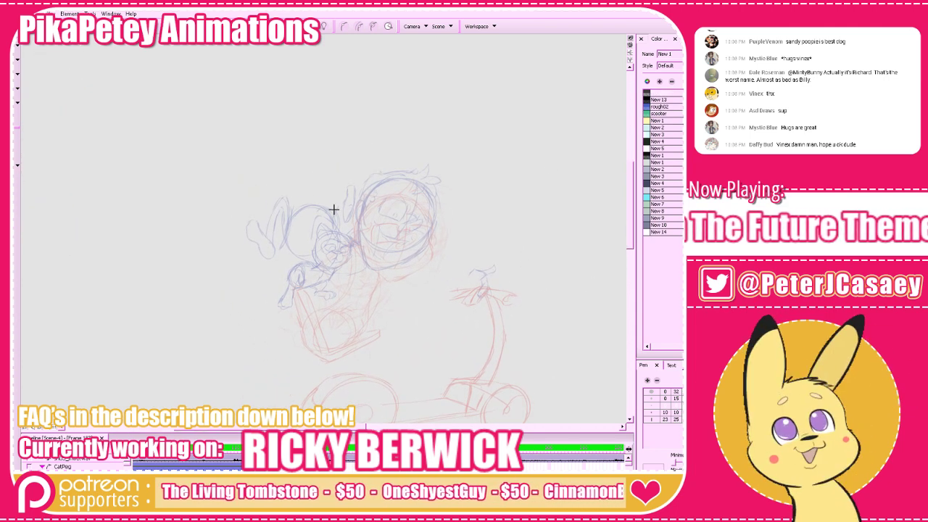
Sketch the smaller figure's rounded outline and inner curves on frame 187 in Rough01, beside the large head
mouse_move(339, 215)
mouse_down()
mouse_move(284, 224)
mouse_move(338, 211)
mouse_move(339, 229)
mouse_move(288, 220)
mouse_move(335, 223)
mouse_move(302, 240)
mouse_up()
key(ctrl+z)
key(ctrl+z)
key(ctrl+z)
drag(293, 203, 290, 247)
key(ctrl+z)
drag(290, 210, 305, 249)
mouse_move(291, 209)
mouse_down()
mouse_move(296, 256)
mouse_move(315, 268)
mouse_up()
key(ctrl+z)
key(ctrl+z)
drag(287, 220, 294, 256)
mouse_move(292, 206)
mouse_down()
mouse_move(296, 263)
mouse_move(342, 267)
mouse_up()
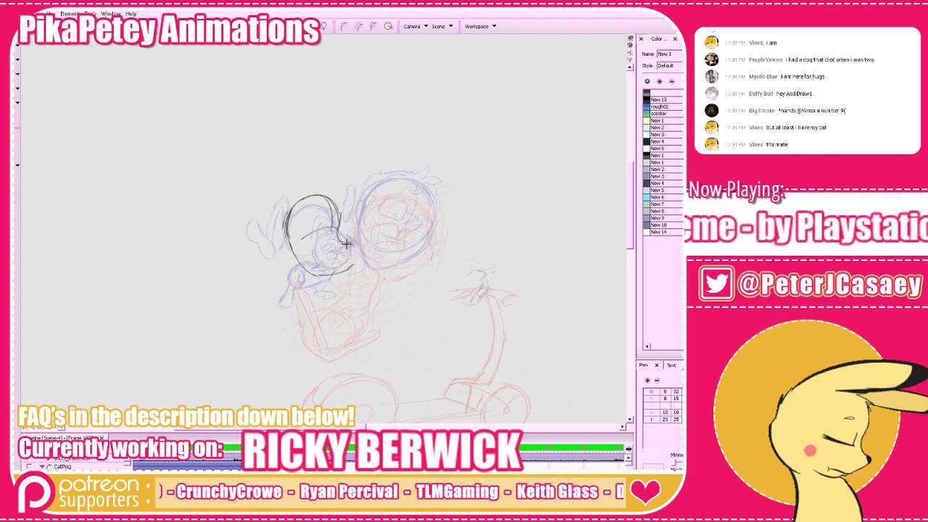
Hide the onion skin, compare the rounded outline with the neighbouring drawings and undo its lower edge strokes
click(312, 27)
key(f)
key(g)
key(g)
key(f)
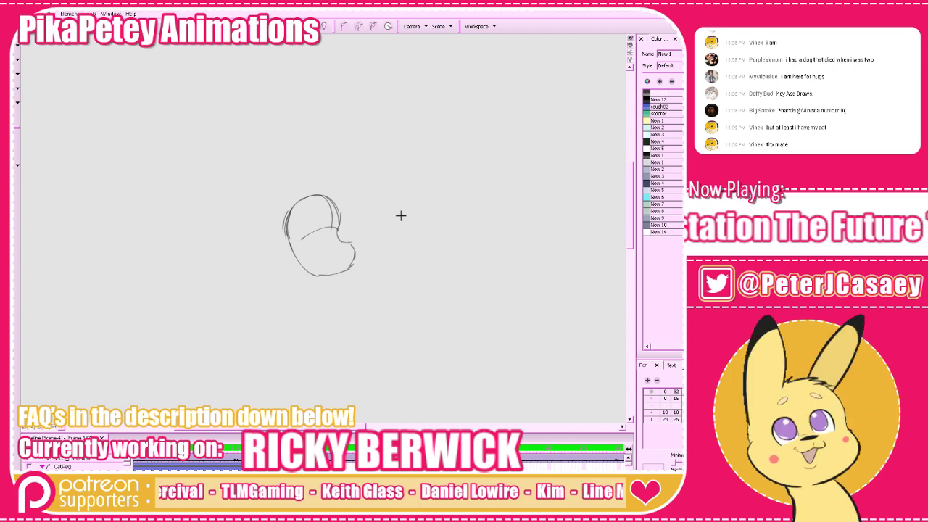
key(ctrl+z)
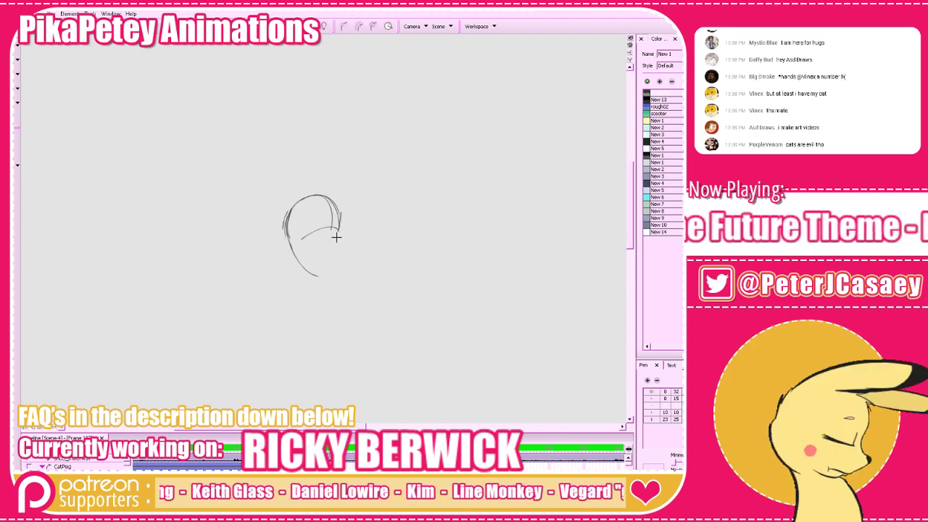
Redraw the notch and lower edge of the smaller figure's outline and reinforce its upper curve
key(f)
key(g)
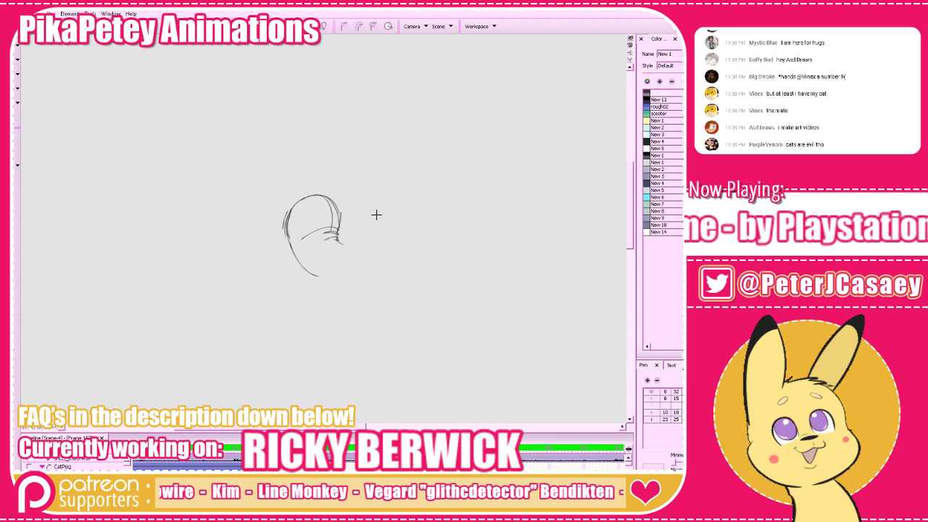
drag(339, 241, 354, 255)
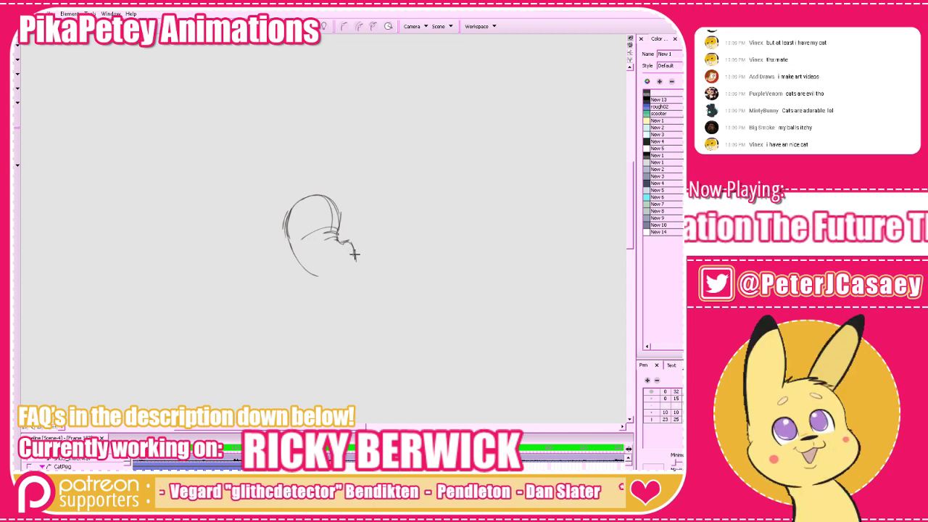
drag(356, 260, 317, 272)
drag(290, 232, 317, 273)
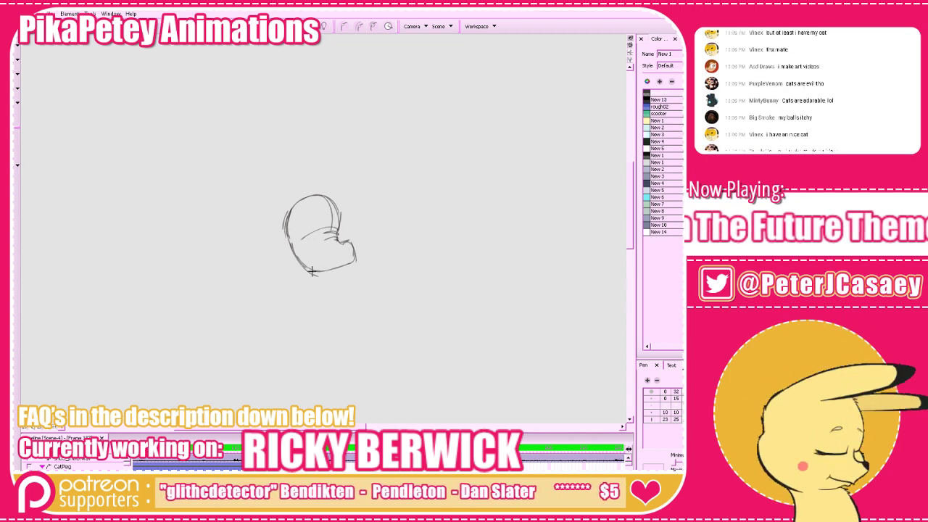
mouse_move(338, 232)
mouse_down()
mouse_move(343, 209)
mouse_move(288, 218)
mouse_up()
key(ctrl+z)
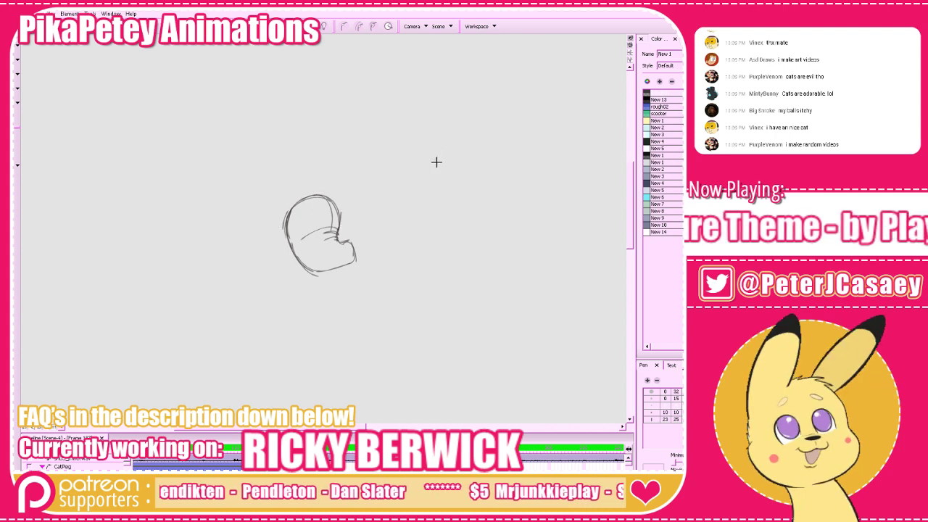
drag(287, 210, 338, 217)
Step back and forth around frame 187 to examine how the new outline moves against its neighbours
key(comma)
key(period)
key(comma)
key(comma)
key(period)
key(period)
key(comma)
key(period)
key(comma)
key(comma)
key(period)
key(period)
key(comma)
key(period)
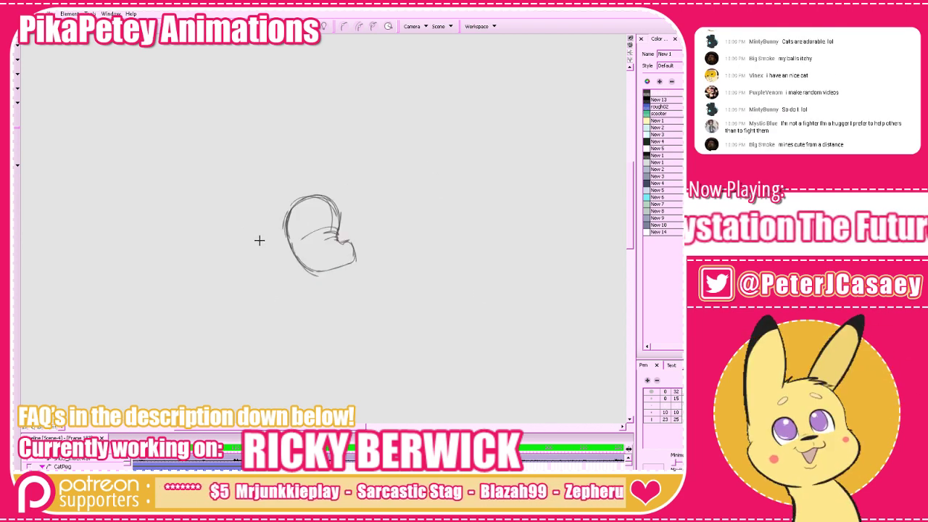
key(comma)
key(period)
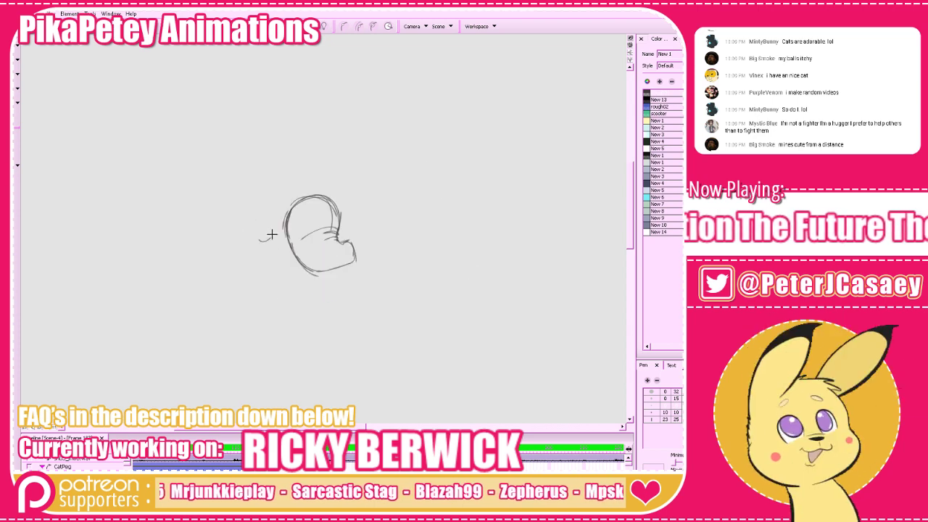
Show the onion skin again and draw the small elongated limb on the smaller figure's outer side
drag(258, 244, 274, 248)
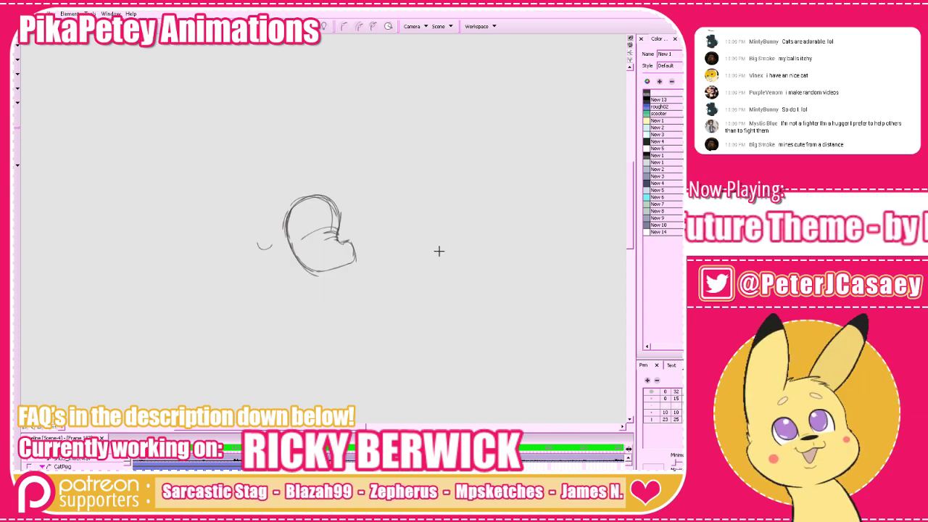
click(292, 27)
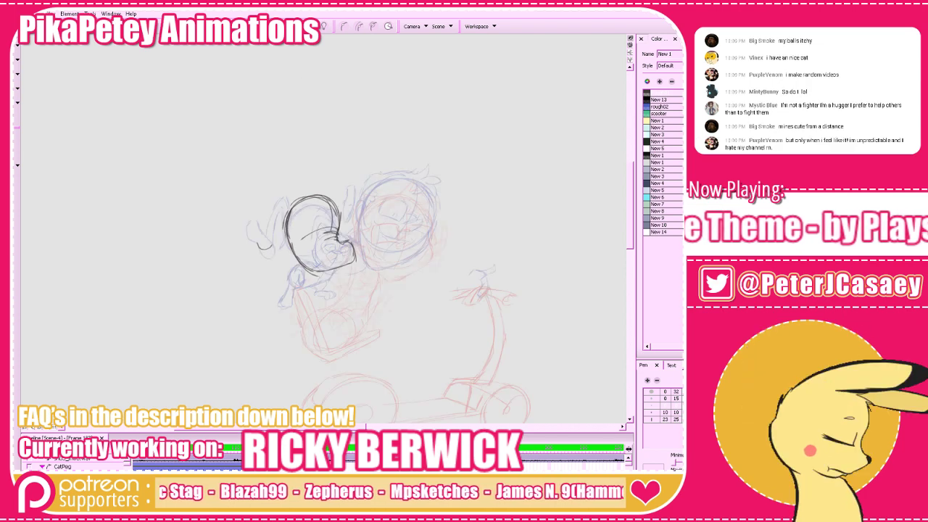
key(ctrl+z)
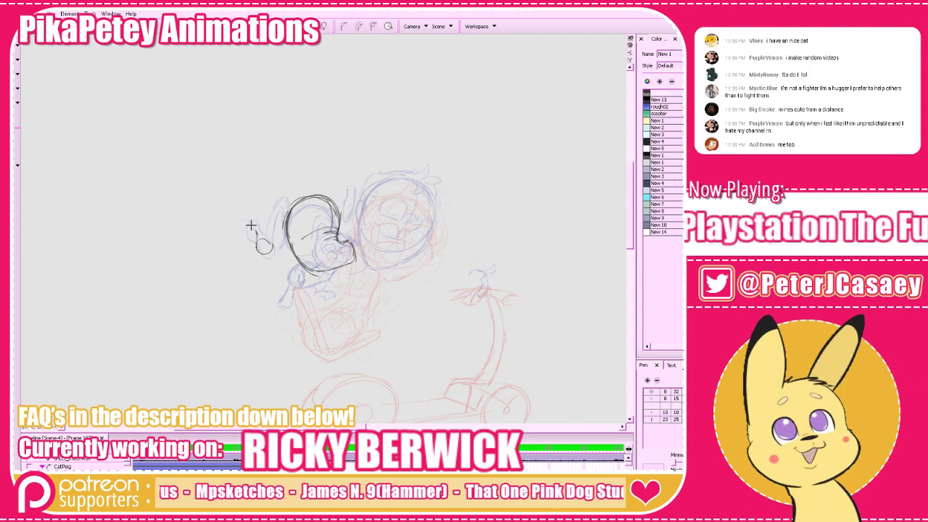
drag(251, 231, 267, 215)
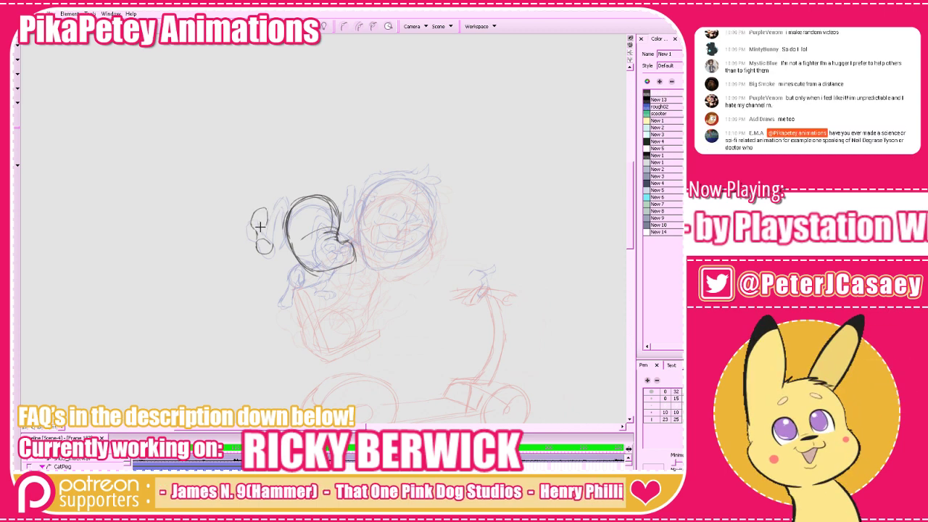
drag(268, 219, 272, 254)
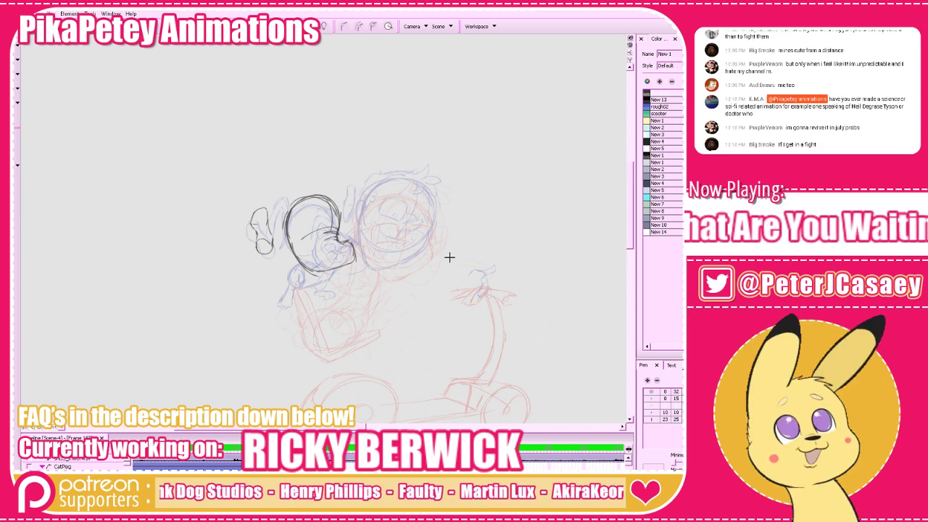
drag(443, 273, 443, 276)
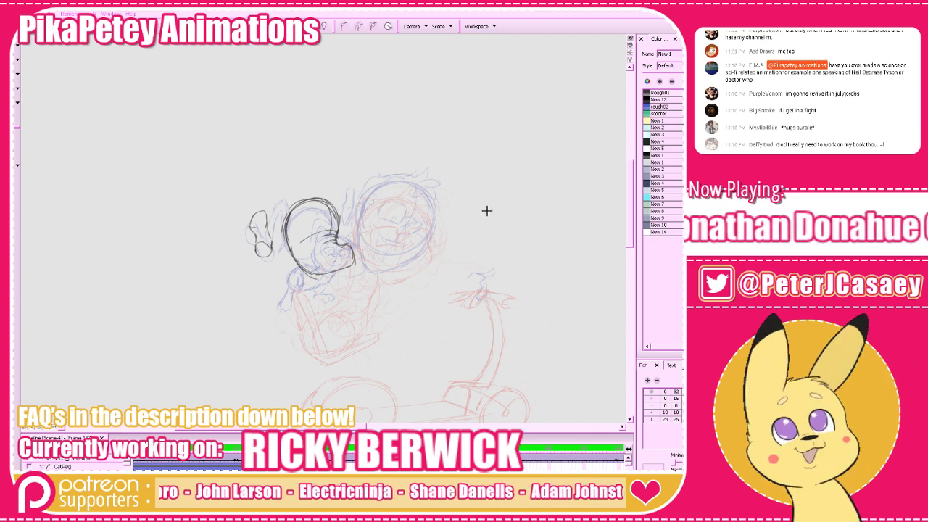
Flip between the neighbouring drawings to check the new limb, and save the scene
key(f)
key(g)
key(g)
key(f)
key(g)
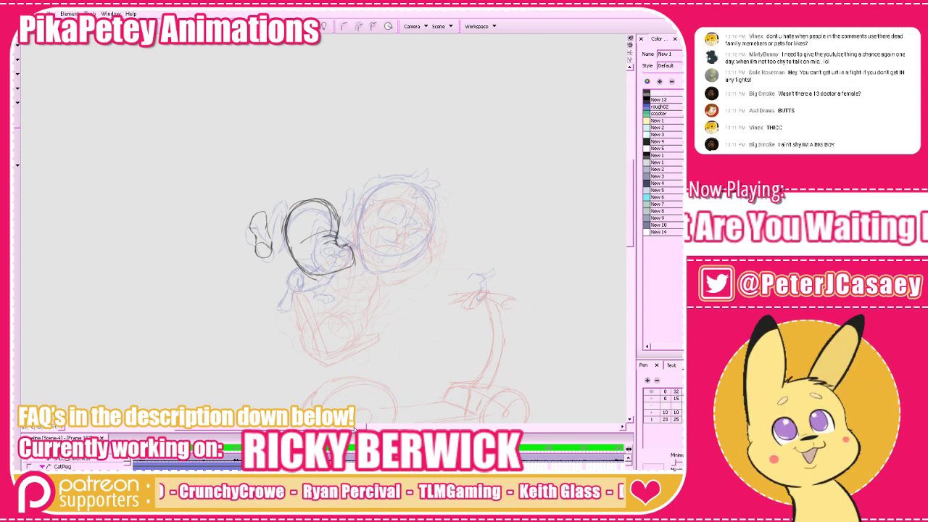
key(ctrl+s)
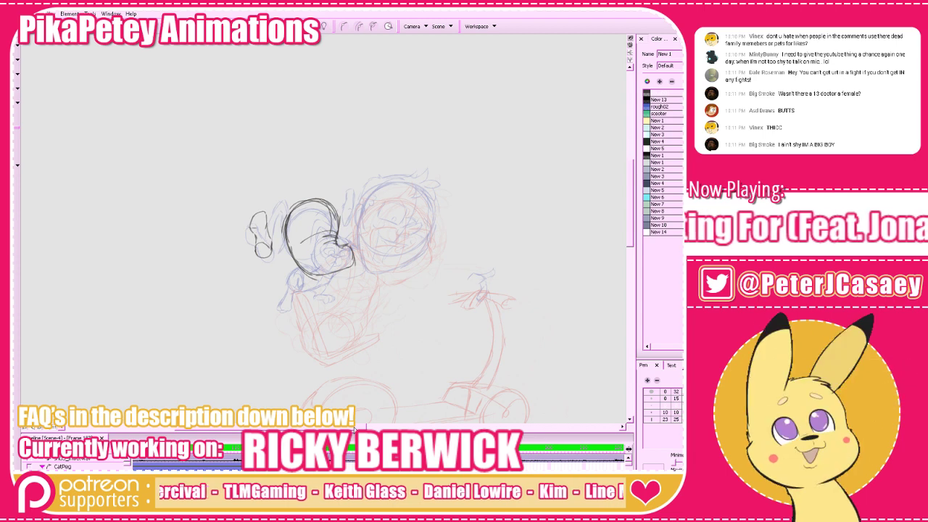
Draw the second small elongated limb between the rounded outline and the large head, checking it against neighbouring drawings
drag(631, 192, 631, 189)
key(s)
key(a)
key(g)
key(f)
key(2)
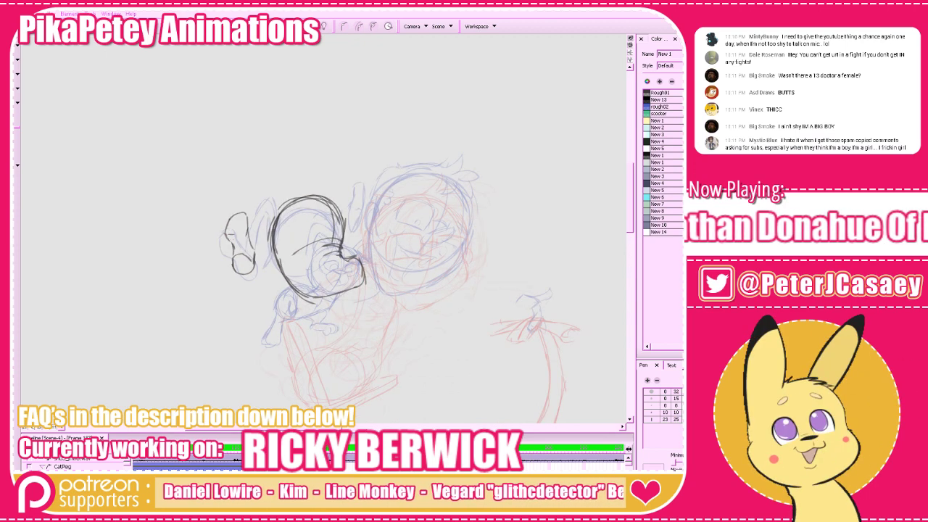
click(630, 203)
key(g)
key(f)
key(g)
key(f)
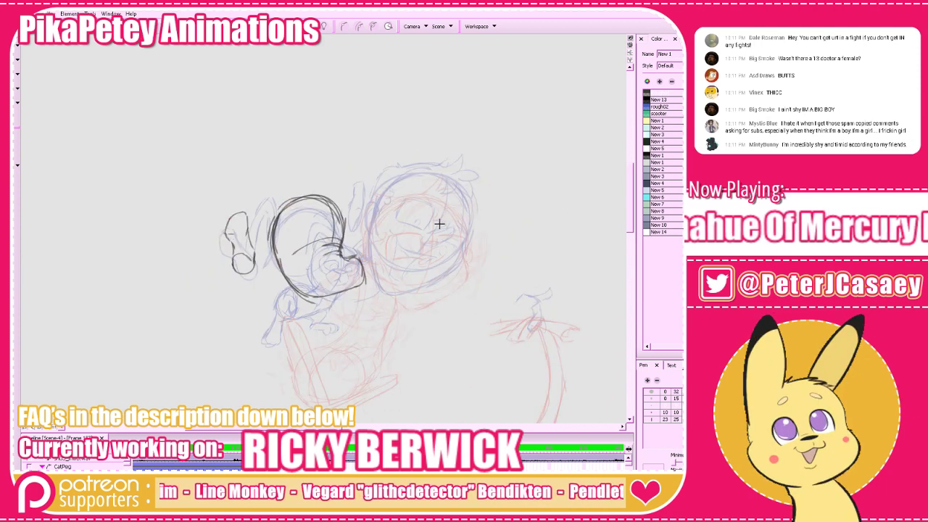
mouse_move(354, 182)
mouse_down()
mouse_move(360, 206)
mouse_move(346, 215)
mouse_up()
key(ctrl+z)
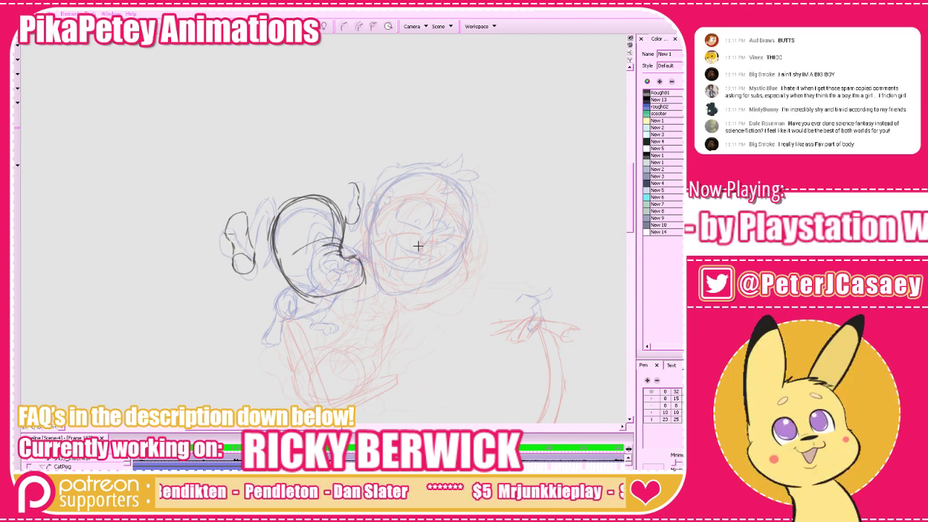
drag(352, 184, 349, 210)
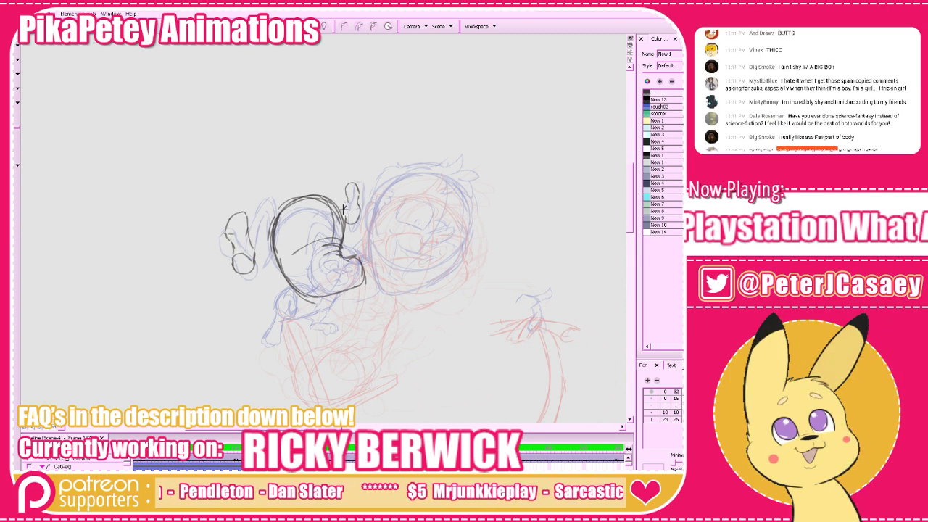
Draw the large figure's head circle on frame 187 in Rough01 and reinforce its outer edge
drag(499, 277, 496, 299)
mouse_move(468, 243)
mouse_down()
mouse_move(419, 283)
mouse_move(380, 211)
mouse_up()
key(ctrl+z)
mouse_move(468, 247)
mouse_down()
mouse_move(435, 288)
mouse_move(380, 276)
mouse_move(377, 217)
mouse_move(444, 202)
mouse_move(460, 260)
mouse_move(390, 286)
mouse_move(383, 211)
mouse_move(464, 253)
mouse_up()
drag(465, 231, 457, 271)
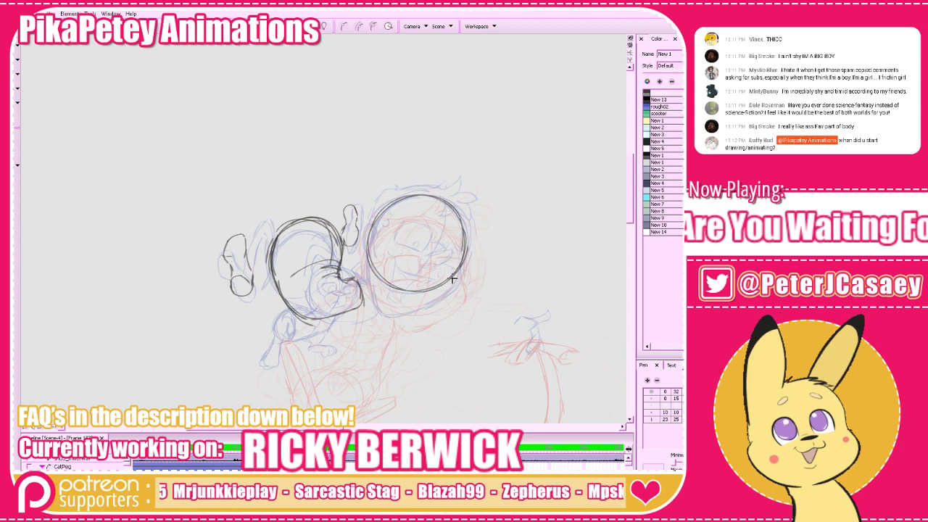
drag(458, 208, 458, 272)
key(g)
key(f)
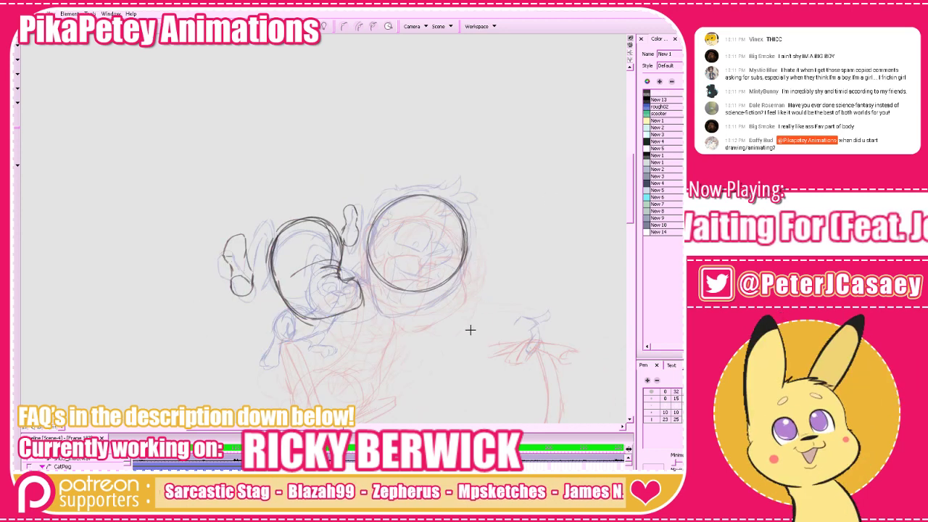
Select the large head circle and shift it slightly toward the smaller figure, then return to the Brush
drag(629, 198, 628, 200)
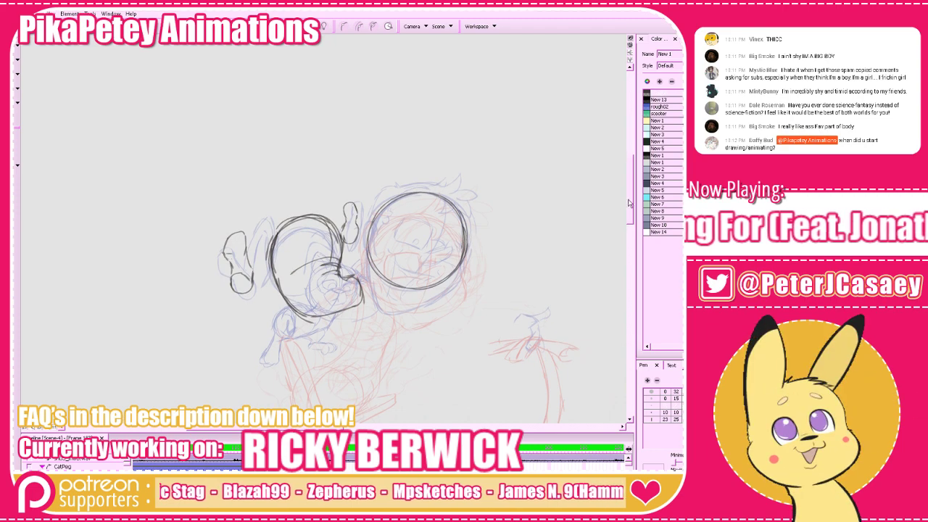
key(f)
key(g)
key(f)
key(g)
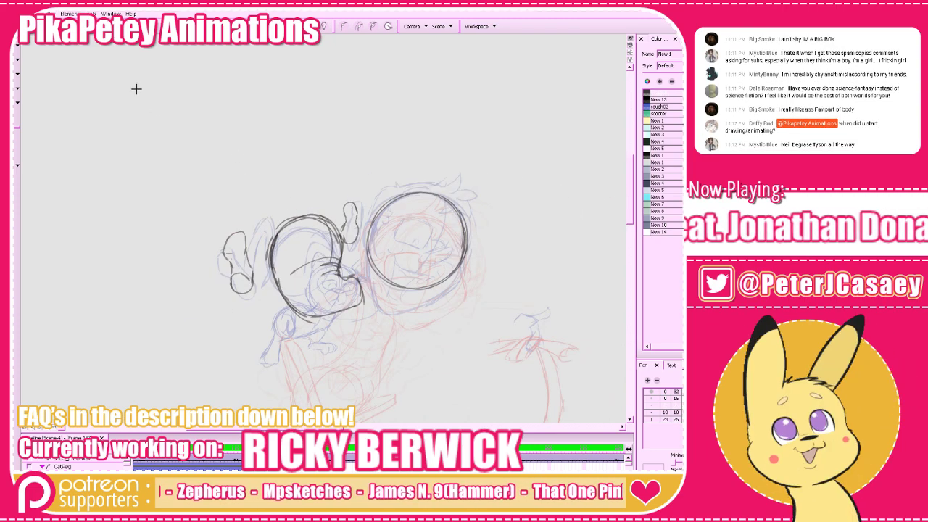
mouse_move(489, 145)
mouse_down()
mouse_move(425, 271)
mouse_move(384, 304)
mouse_up()
drag(467, 228, 463, 231)
click(521, 212)
key(alt+b)
Draw a curved guide line down the far side of the large head circle, comparing it with the neighbouring drawings
drag(431, 198, 435, 251)
key(ctrl+z)
key(g)
key(g)
key(f)
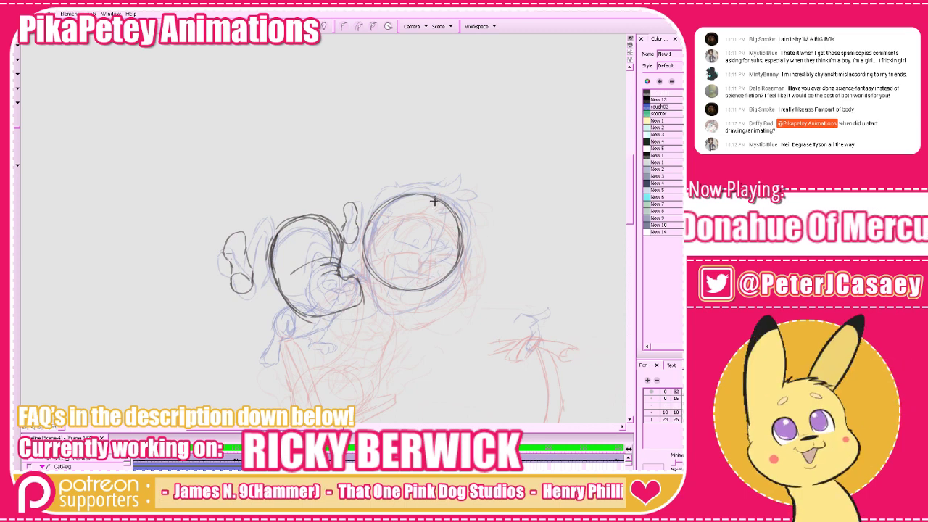
drag(446, 218, 428, 285)
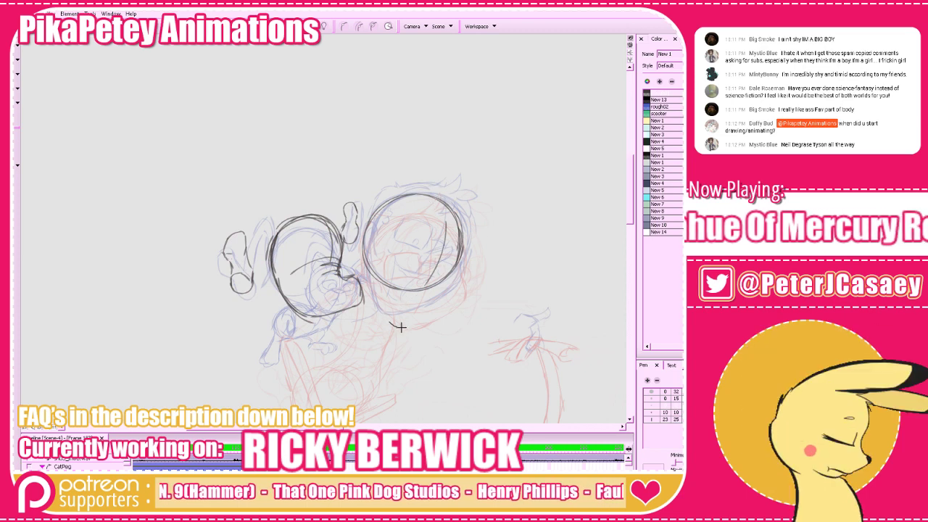
Draw the pointed jaw and chin line beneath the large head circle
drag(386, 317, 405, 326)
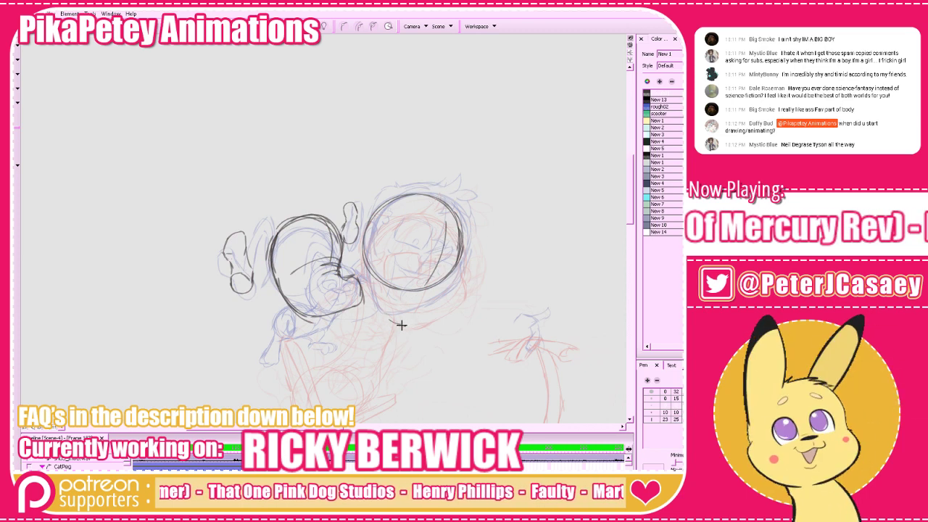
key(ctrl+z)
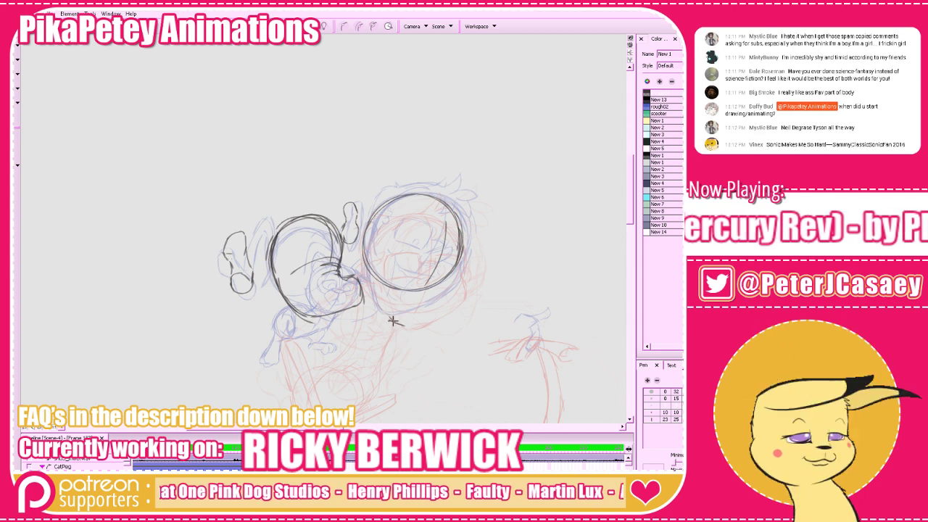
drag(387, 316, 428, 313)
key(ctrl+z)
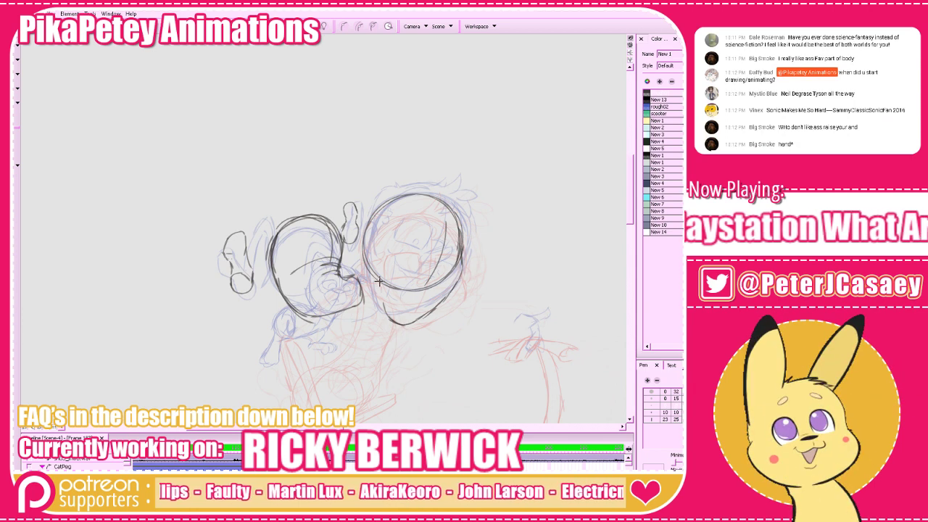
drag(392, 323, 360, 263)
key(ctrl+z)
mouse_move(392, 322)
mouse_down()
mouse_move(364, 252)
mouse_move(388, 316)
mouse_move(368, 264)
mouse_up()
key(ctrl+z)
key(ctrl+z)
key(ctrl+z)
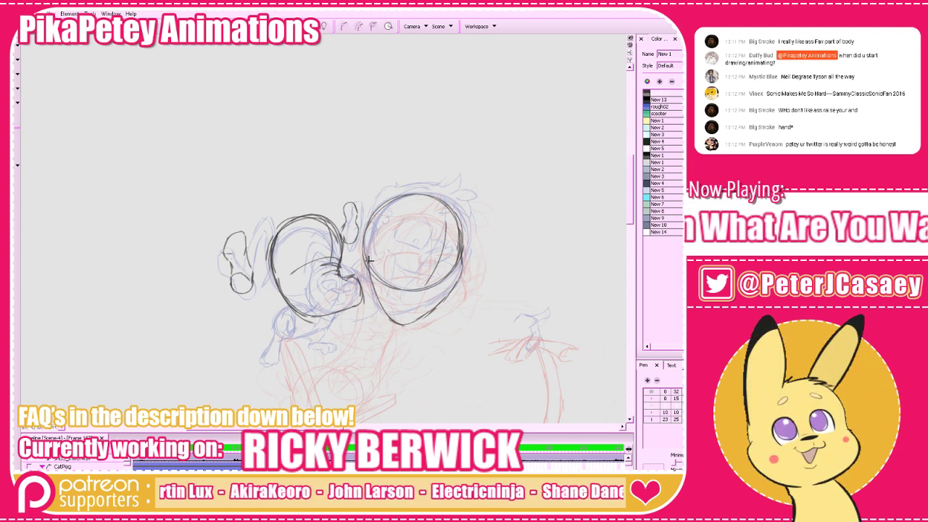
Refine the jaw's side line and reinforce the outer edge of the large head circle with extra strokes
key(g)
key(f)
key(ctrl+z)
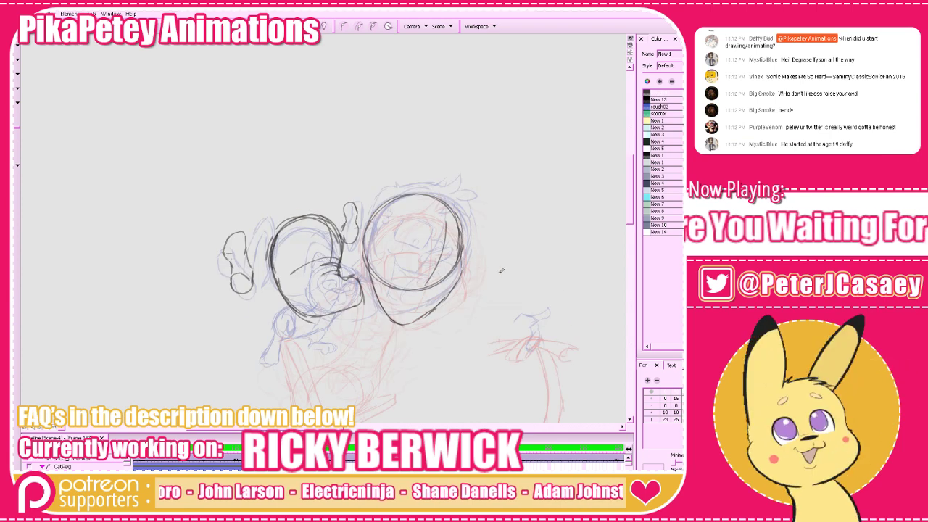
mouse_move(462, 252)
mouse_down()
mouse_move(458, 292)
mouse_move(465, 276)
mouse_up()
key(ctrl+z)
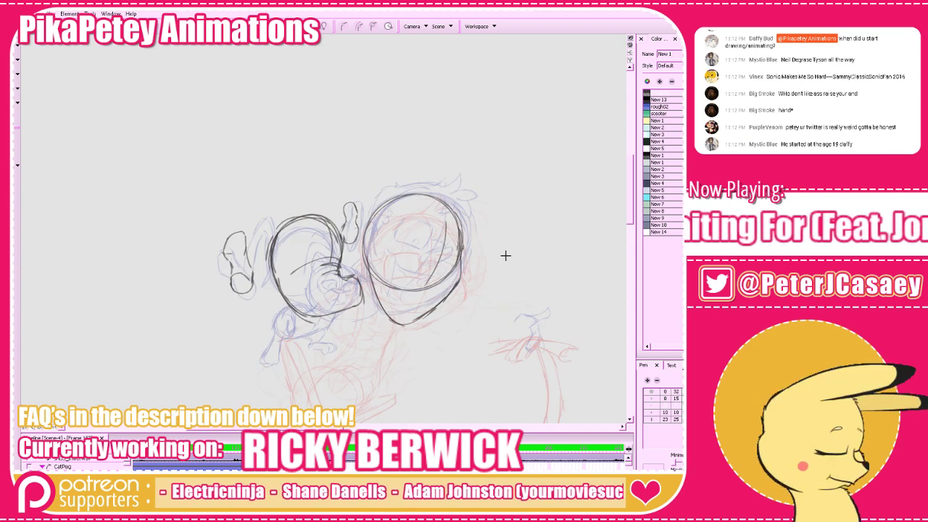
key(.)
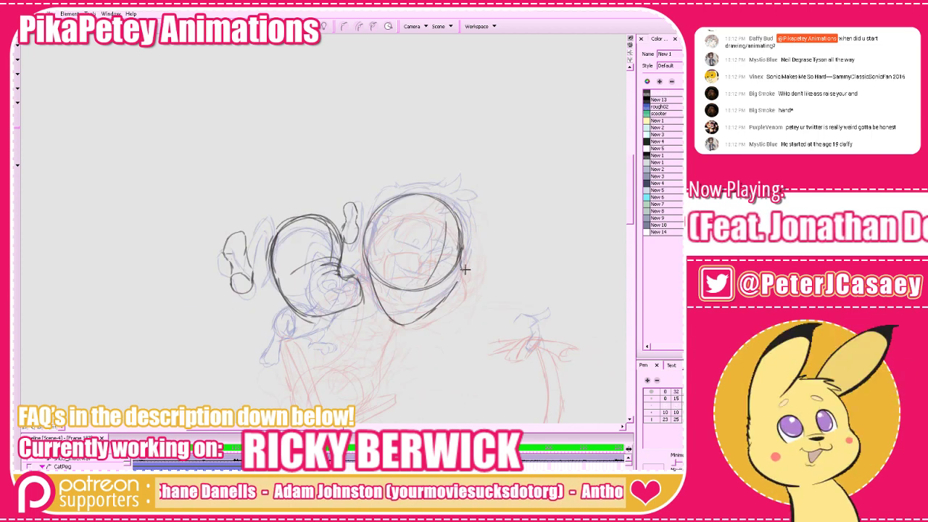
key(.)
key(ctrl+z)
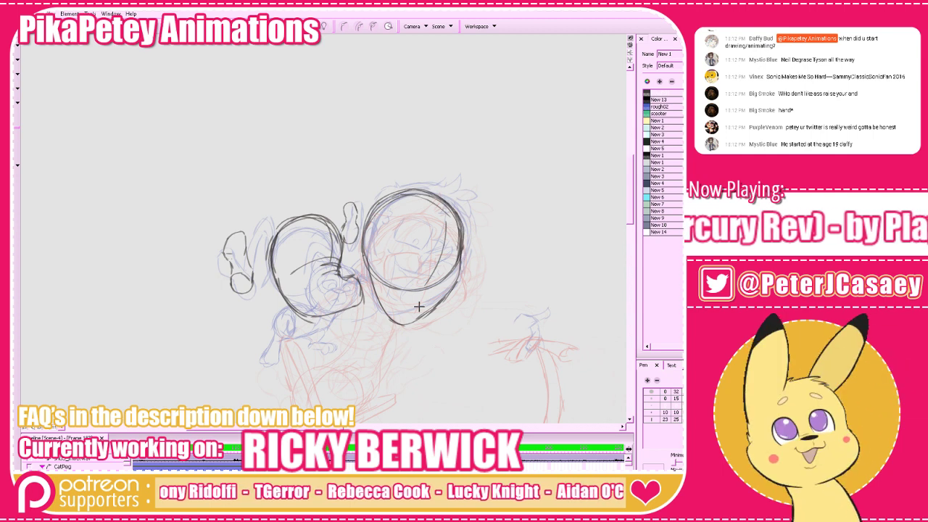
key(Return)
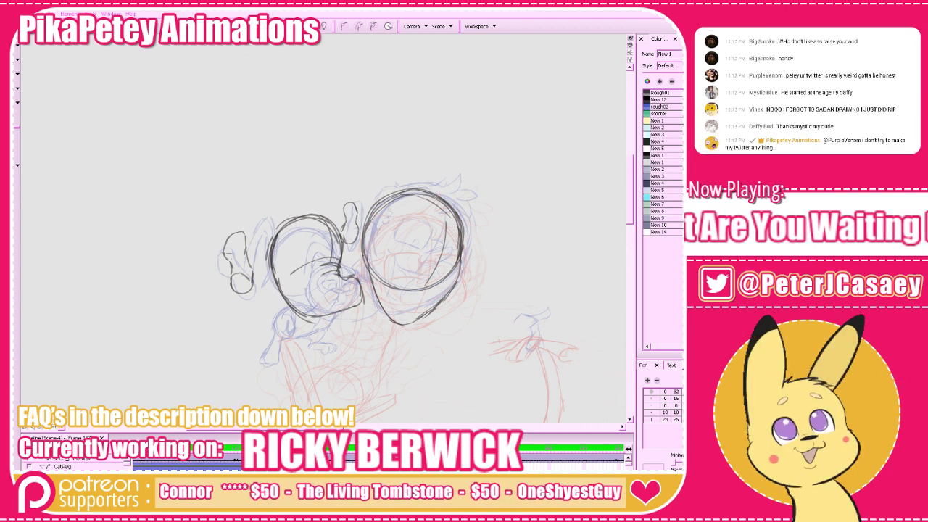
Sketch the small oval feature with its short upper line on the far side of the face, matching the neighbouring drawings
key(comma)
key(comma)
key(period)
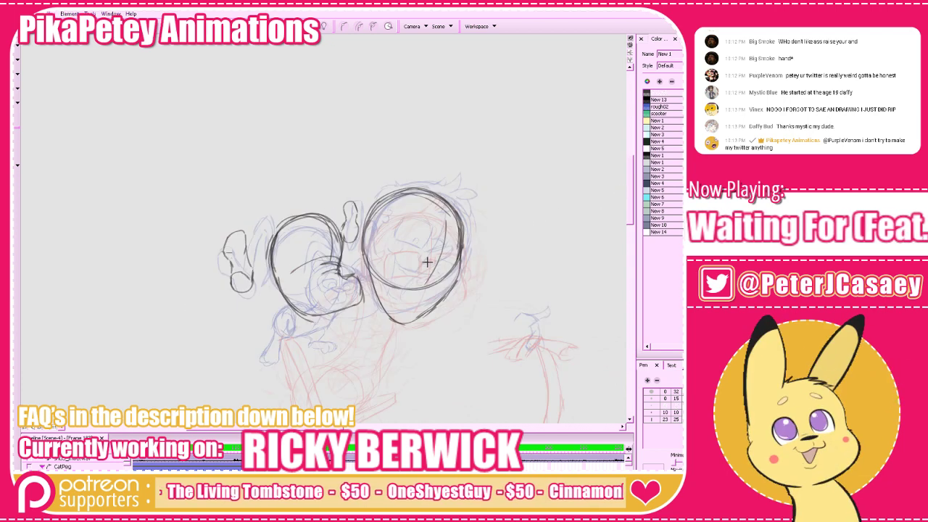
mouse_move(417, 263)
mouse_down()
mouse_move(447, 263)
mouse_move(434, 274)
mouse_move(420, 270)
mouse_move(450, 263)
mouse_up()
key(g)
key(f)
key(g)
key(f)
key(ctrl+z)
key(ctrl+z)
mouse_move(424, 262)
mouse_down()
mouse_move(455, 248)
mouse_move(451, 259)
mouse_move(453, 250)
mouse_up()
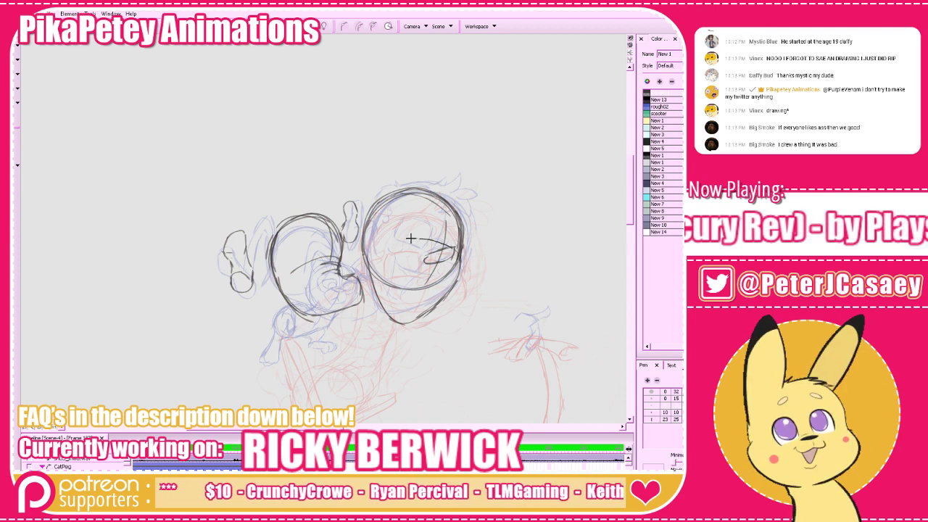
Draw the curved guide line across the face and rough in the near eye arc and mouth lines beneath it
drag(367, 258, 450, 241)
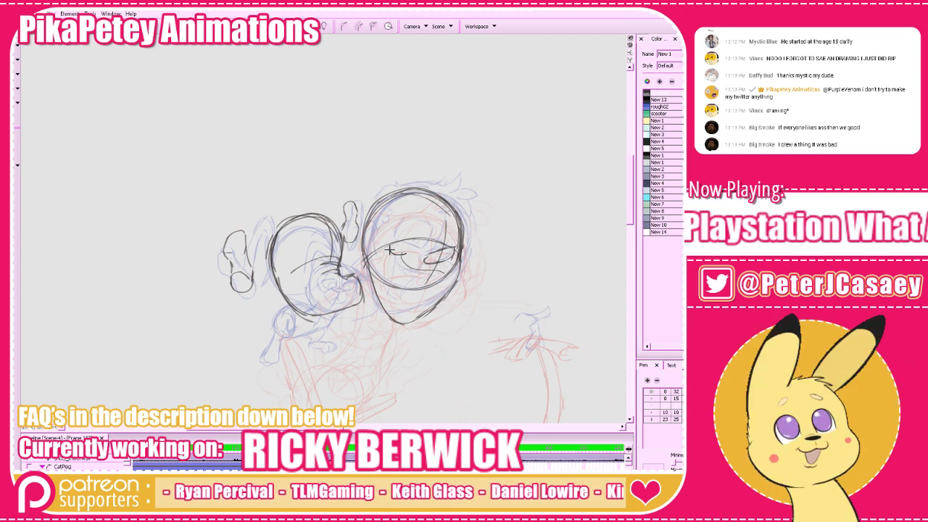
mouse_move(392, 251)
mouse_down()
mouse_move(411, 250)
mouse_move(393, 288)
mouse_up()
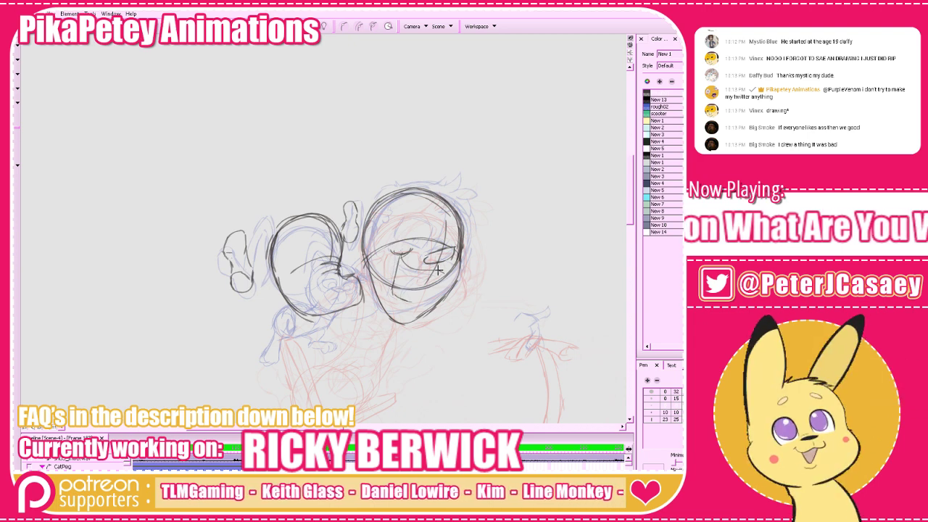
key(period)
key(comma)
drag(436, 243, 450, 243)
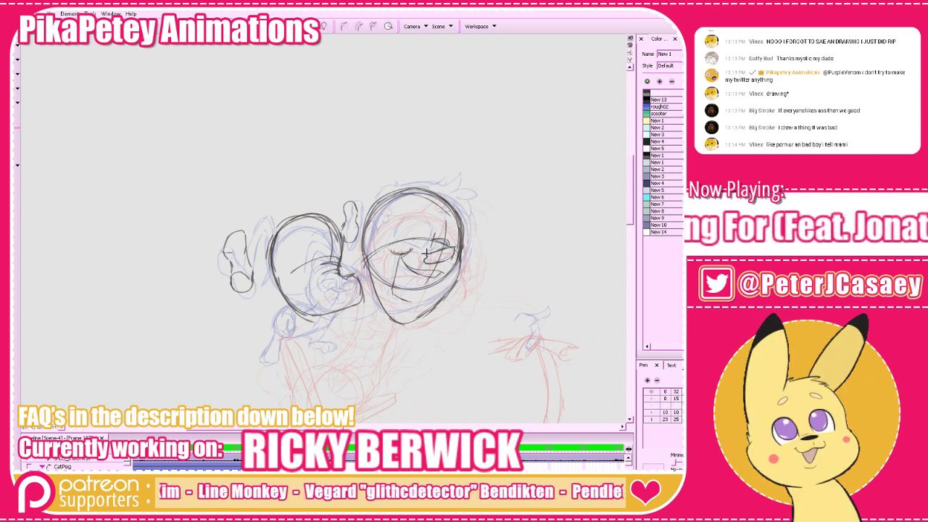
Draw the box-like shape above the face's curved guide line and check it against the neighbouring drawings
mouse_move(435, 238)
mouse_down()
mouse_move(428, 247)
mouse_move(400, 222)
mouse_up()
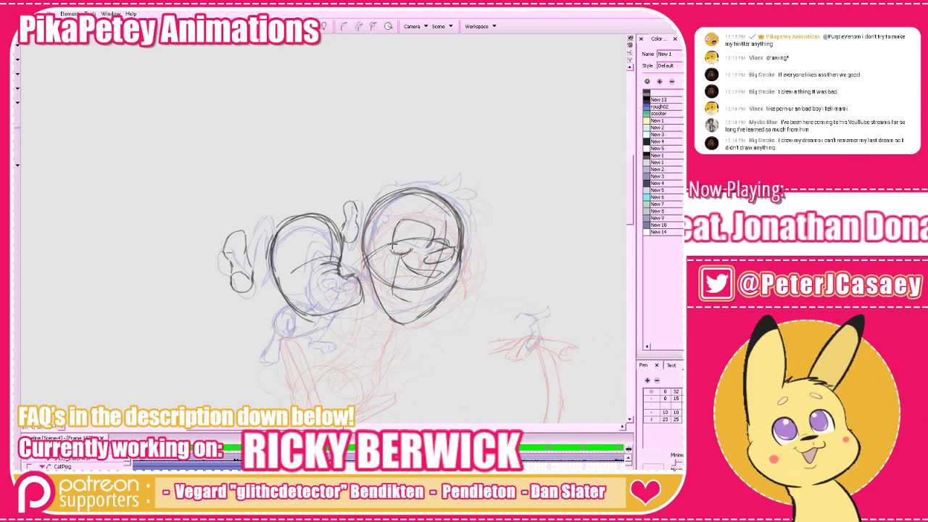
mouse_move(428, 248)
mouse_down()
mouse_move(400, 246)
mouse_move(393, 229)
mouse_move(401, 218)
mouse_move(436, 232)
mouse_up()
key(ctrl+z)
key(ctrl+z)
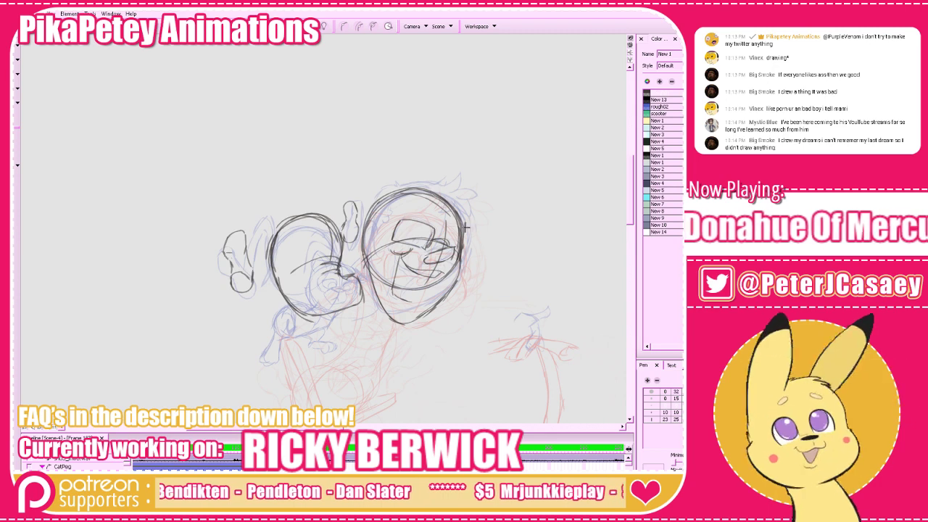
key(period)
key(comma)
key(alt+e)
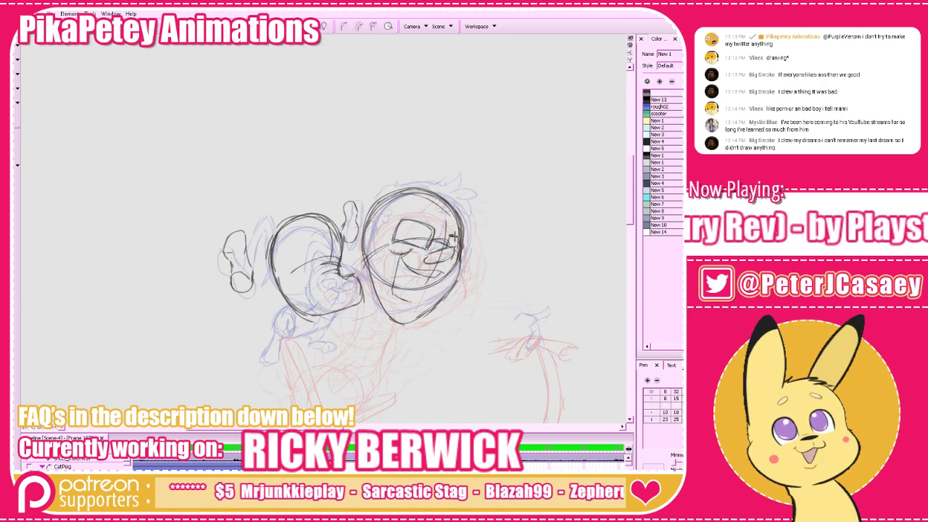
key(g)
key(f)
key(g)
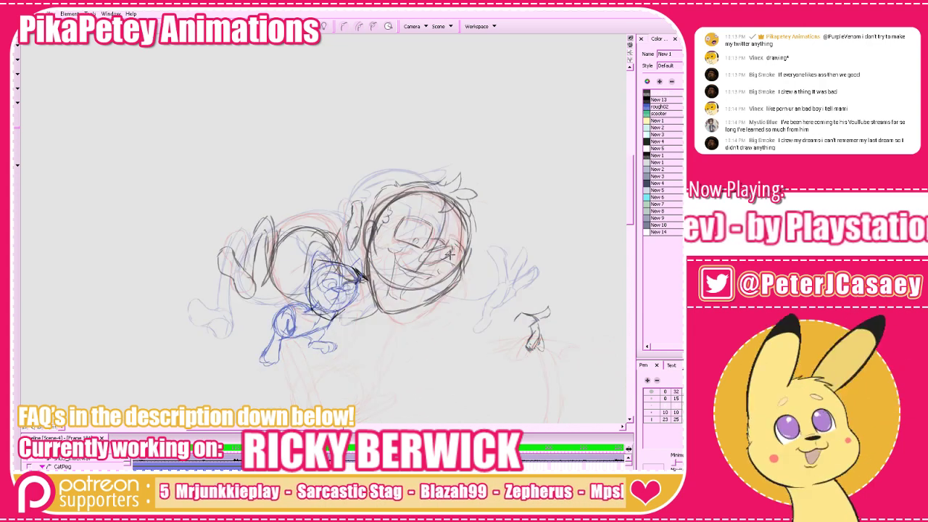
key(f)
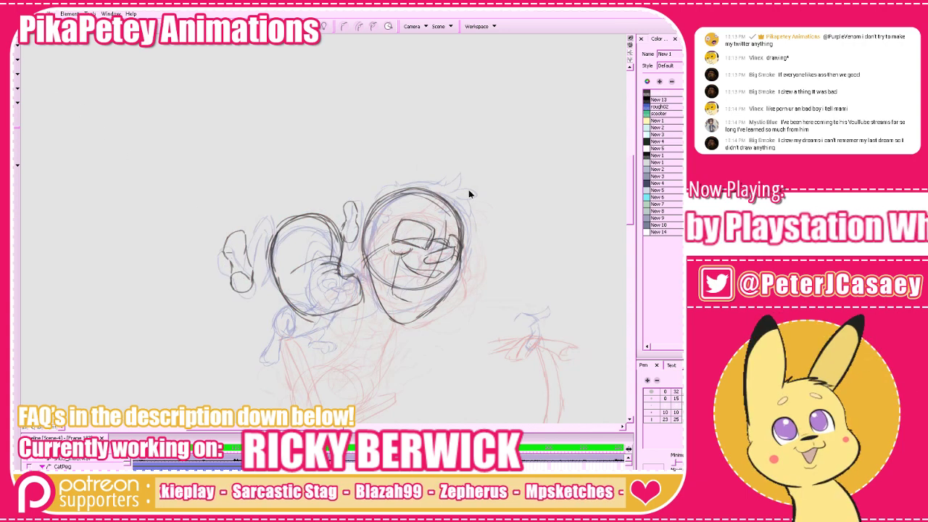
Select the box-like facial shape and nudge its position inside the large head
mouse_move(432, 236)
mouse_down()
mouse_move(397, 244)
mouse_move(438, 244)
mouse_up()
click(445, 215)
mouse_move(414, 208)
mouse_down()
mouse_move(402, 241)
mouse_move(457, 248)
mouse_up()
click(452, 256)
mouse_move(423, 211)
mouse_down()
mouse_move(440, 253)
mouse_move(394, 240)
mouse_move(433, 240)
mouse_up()
click(427, 242)
click(500, 224)
Flip between the neighbouring drawings to compare the large head's face and the handlebar area
key(period)
key(comma)
key(period)
key(comma)
key(period)
key(comma)
key(period)
key(comma)
drag(553, 310, 504, 259)
key(period)
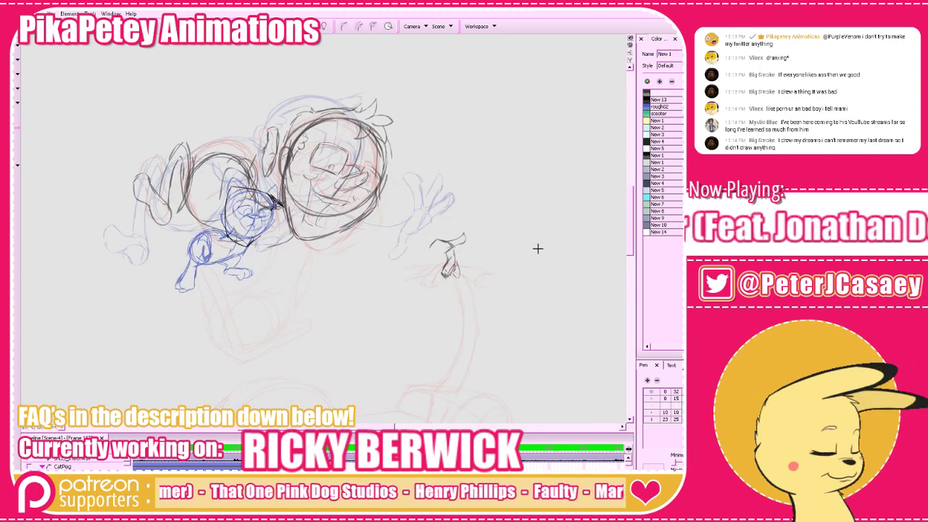
key(f)
key(g)
key(g)
key(f)
key(f)
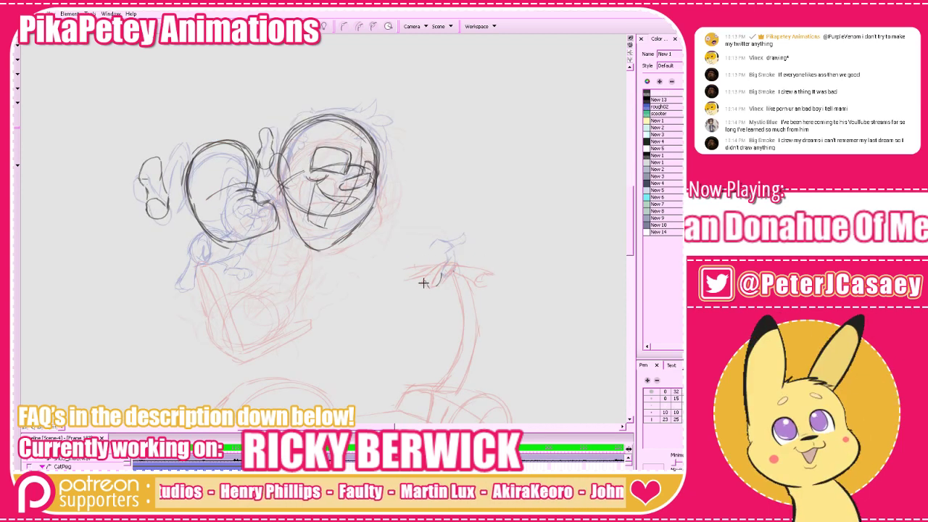
Rough in the large figure's hand on the scooter handlebar, discarding trial strokes for the arm
drag(356, 232, 404, 251)
key(ctrl+z)
drag(356, 232, 445, 268)
key(ctrl+z)
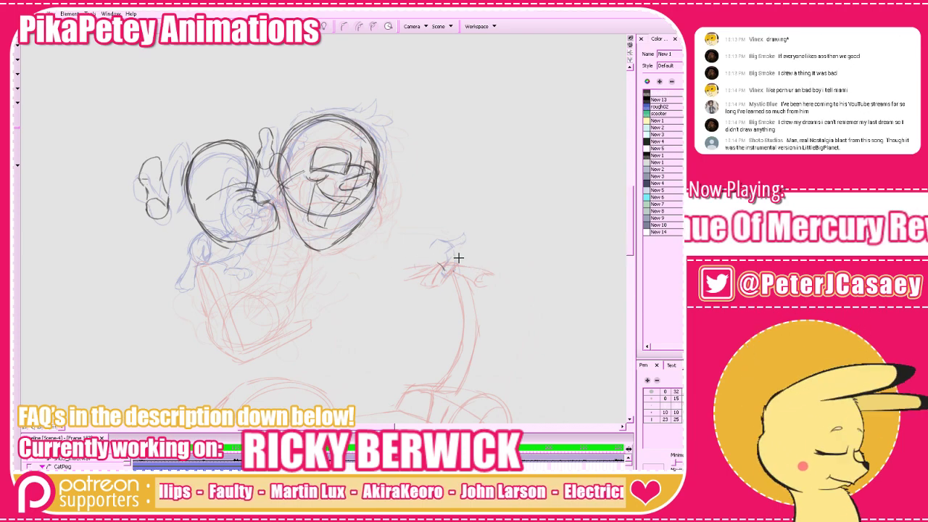
key(g)
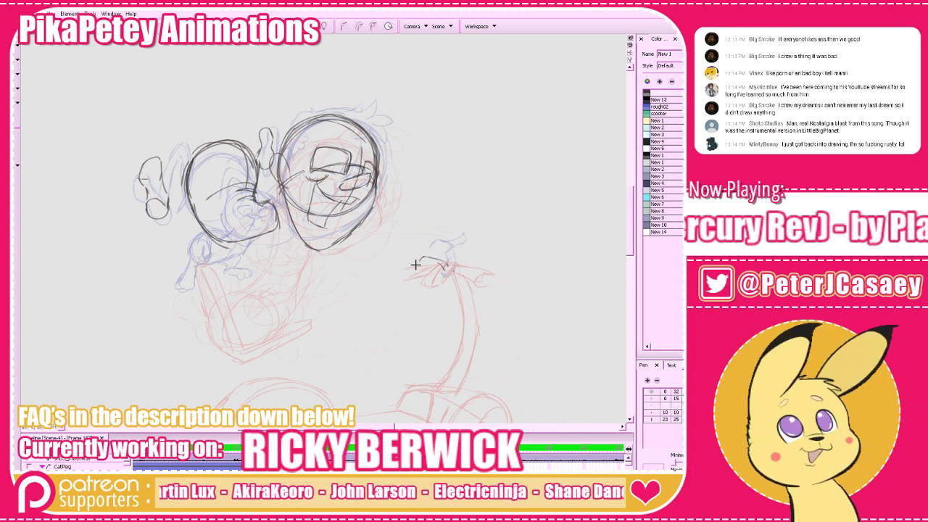
Draw the upper and lower lines of the outstretched arm from the chin to the hand on the handlebar
drag(358, 235, 420, 257)
key(ctrl+z)
drag(353, 232, 417, 253)
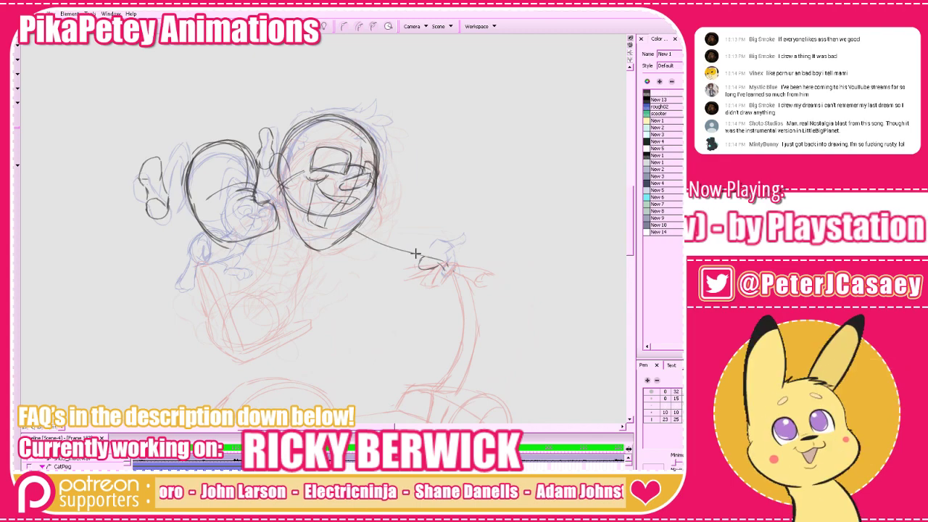
mouse_move(345, 240)
mouse_down()
mouse_move(404, 261)
mouse_move(534, 254)
mouse_up()
key(ctrl+z)
Draw the bent leg joining the rounded body outline to the outer foot, checking it against the neighbouring drawings
key(1)
key(2)
key(period)
key(comma)
key(period)
key(comma)
drag(255, 216, 263, 144)
drag(252, 194, 272, 148)
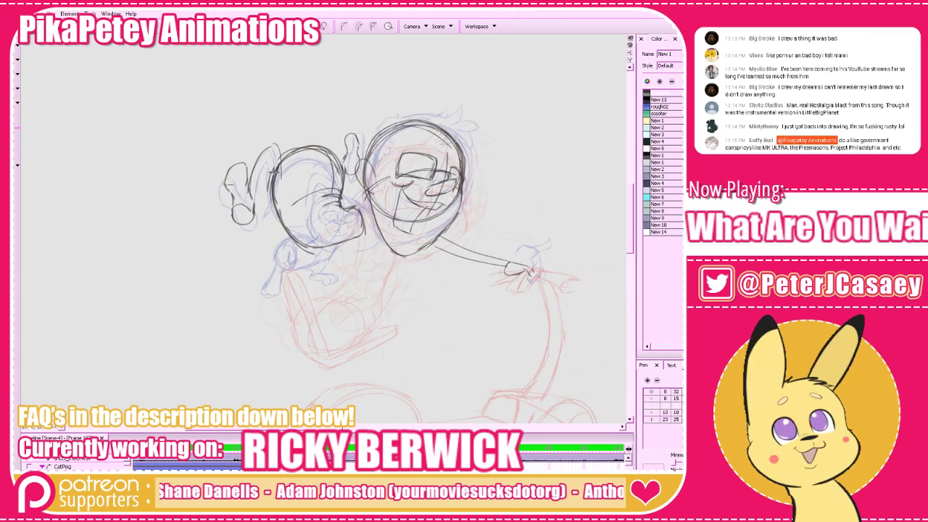
key(period)
key(comma)
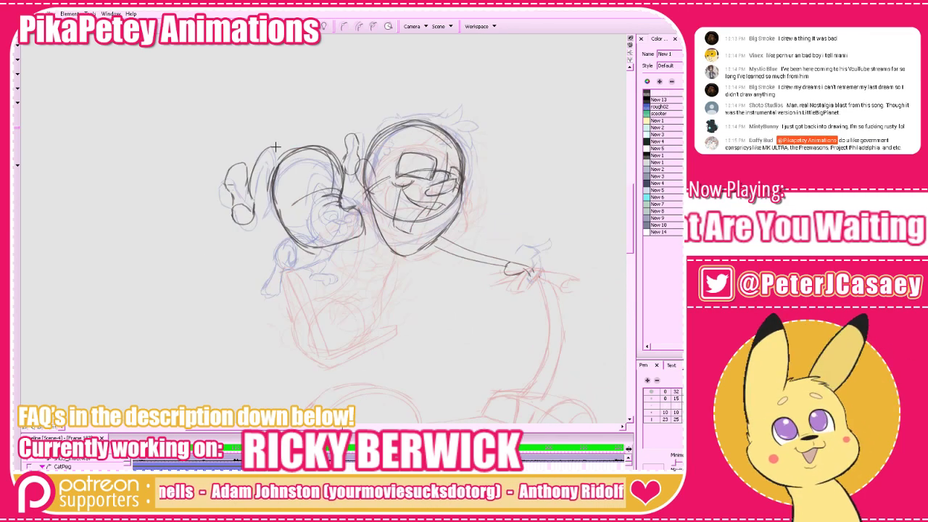
key(ctrl+z)
mouse_move(249, 195)
mouse_down()
mouse_move(264, 150)
mouse_move(274, 170)
mouse_move(265, 140)
mouse_move(250, 179)
mouse_move(266, 142)
mouse_move(274, 167)
mouse_move(263, 169)
mouse_move(270, 158)
mouse_up()
key(period)
key(comma)
Draw the second bent leg between the rounded body and the large head, and compare it with the neighbouring drawings
mouse_move(329, 157)
mouse_down()
mouse_move(337, 124)
mouse_move(342, 160)
mouse_move(338, 152)
mouse_up()
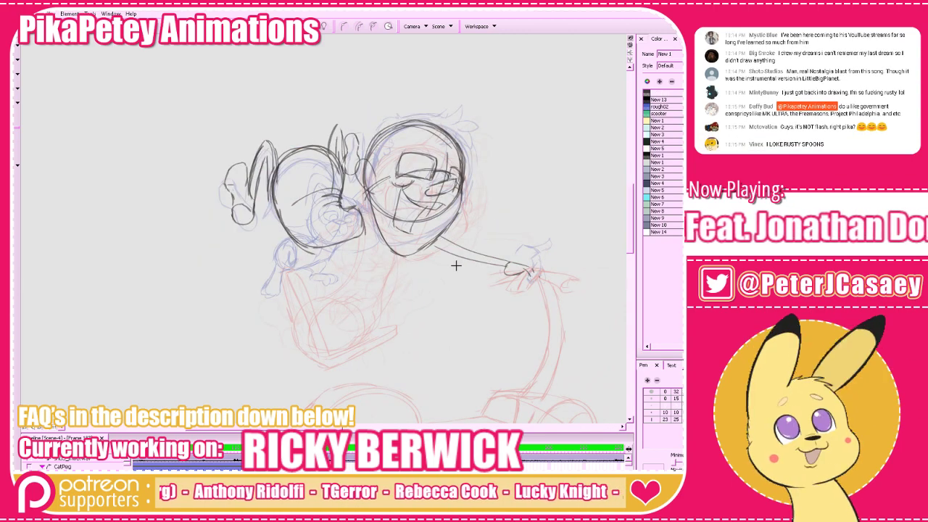
key(1)
key(period)
key(comma)
key(comma)
key(period)
key(period)
key(comma)
key(2)
Add a small rounded ear shape to the large head's edge facing the body, checking it against the neighbouring drawing
mouse_move(94, 56)
mouse_down()
mouse_move(249, 162)
mouse_move(361, 305)
mouse_move(417, 331)
mouse_up()
click(318, 351)
mouse_move(314, 363)
mouse_down()
mouse_move(346, 323)
mouse_move(376, 194)
mouse_move(320, 91)
mouse_move(167, 343)
mouse_move(357, 307)
mouse_up()
mouse_move(396, 159)
mouse_down()
mouse_move(380, 167)
mouse_move(386, 183)
mouse_up()
drag(396, 325, 403, 287)
key(ctrl+z)
mouse_move(400, 339)
mouse_down()
mouse_move(406, 281)
mouse_move(368, 309)
mouse_up()
drag(393, 272, 393, 266)
drag(406, 322, 402, 323)
drag(388, 291, 387, 288)
click(379, 339)
key(period)
key(comma)
drag(373, 349, 373, 336)
Choose the rough02 colour and draw the companion's head circle over the lower end of the rounded body
click(653, 107)
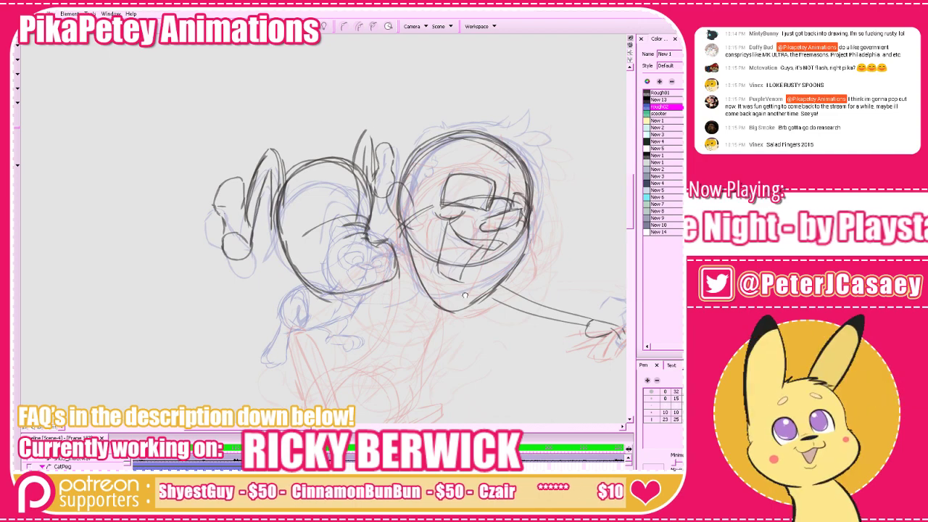
drag(463, 294, 475, 299)
key(period)
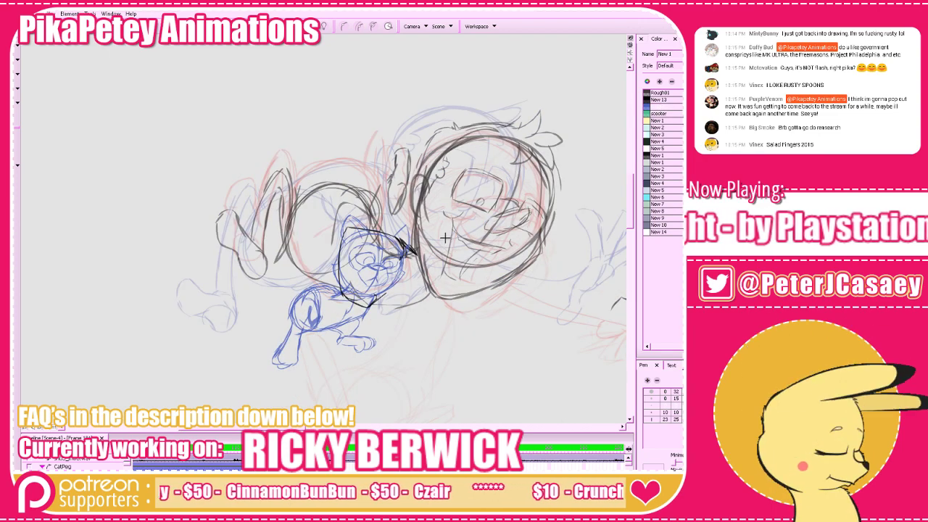
key(comma)
key(.)
key(.)
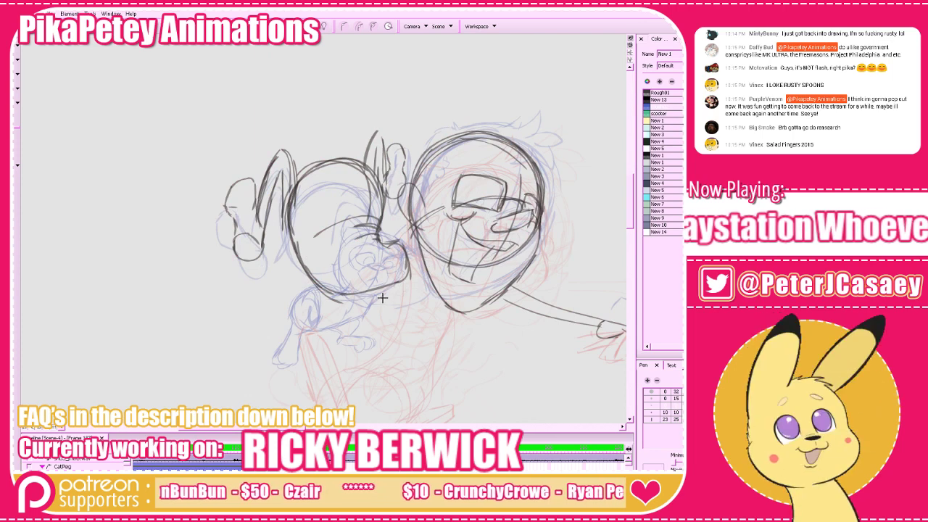
mouse_move(399, 282)
mouse_down()
mouse_move(359, 297)
mouse_move(338, 262)
mouse_move(380, 235)
mouse_move(404, 274)
mouse_move(364, 299)
mouse_move(339, 252)
mouse_move(394, 240)
mouse_move(382, 299)
mouse_move(337, 259)
mouse_up()
drag(431, 294, 452, 281)
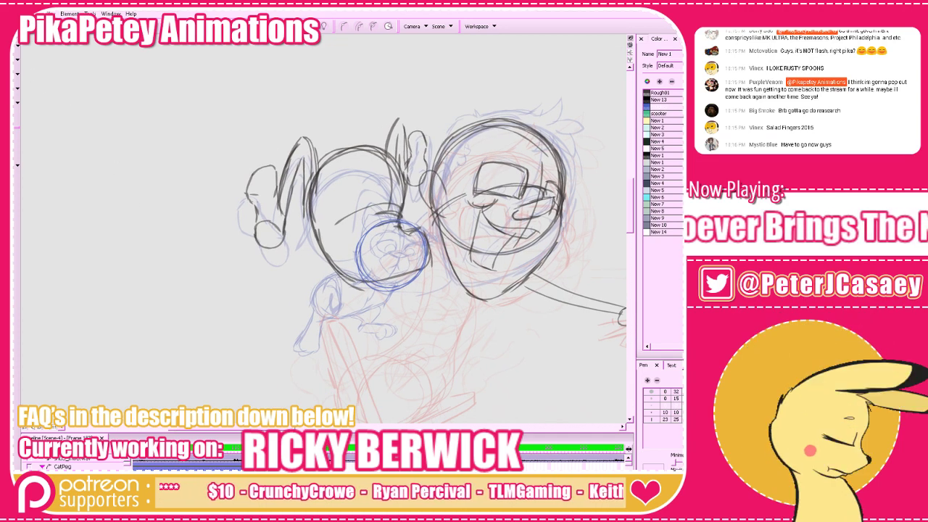
Select the companion's blue head circle and shift it slightly away from the large head
drag(312, 283, 319, 299)
click(415, 302)
shift+click(412, 299)
drag(411, 299, 407, 303)
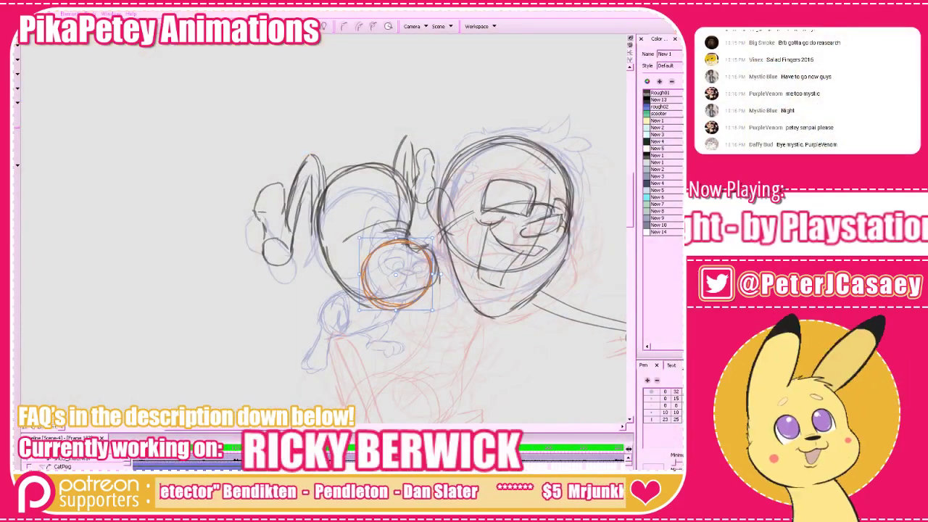
click(547, 286)
drag(548, 287, 561, 269)
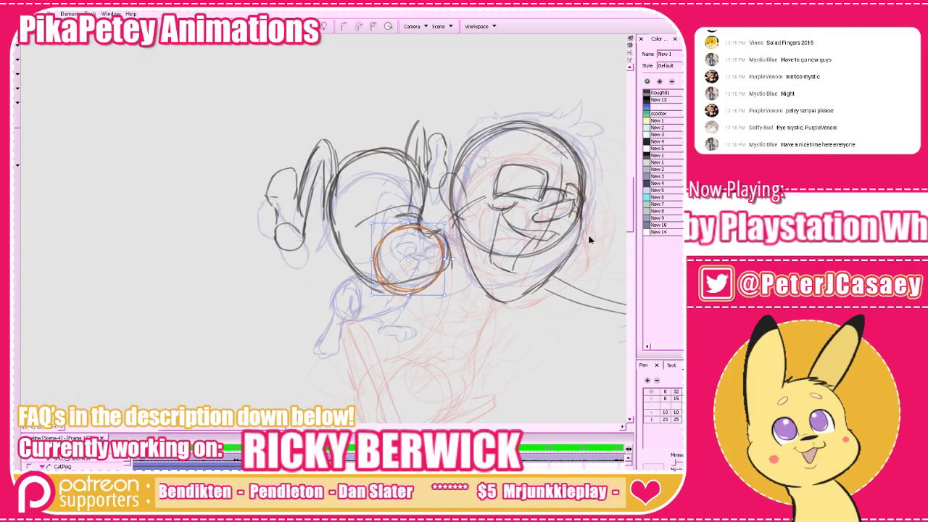
Draw the companion's rounded body behind its head circle in the rough02 colour, checking its position against the neighbouring drawings
click(659, 107)
key(f)
key(f)
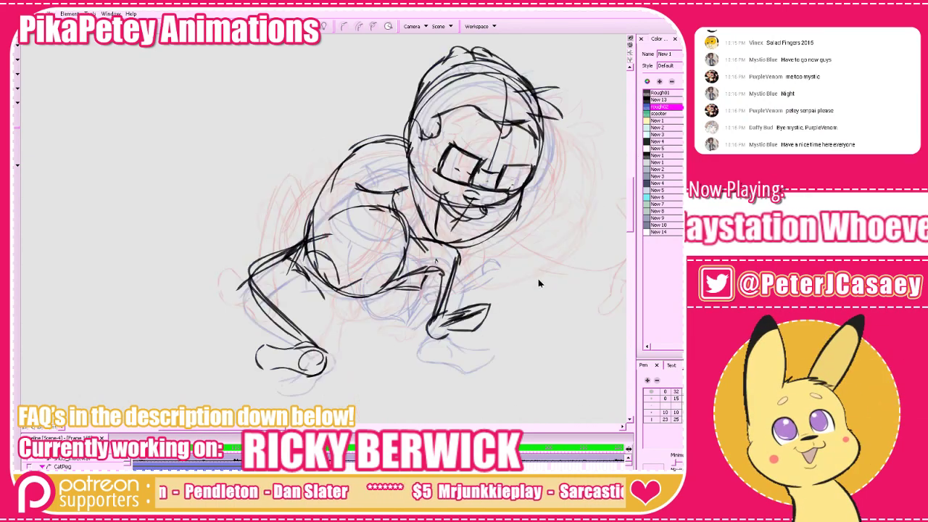
key(g)
key(g)
key(g)
click(379, 279)
drag(355, 266, 327, 296)
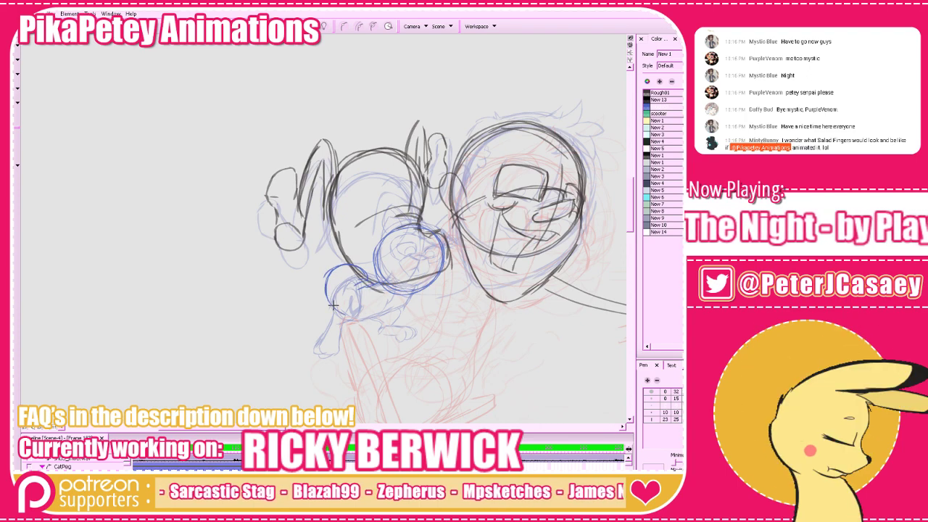
key(period)
key(comma)
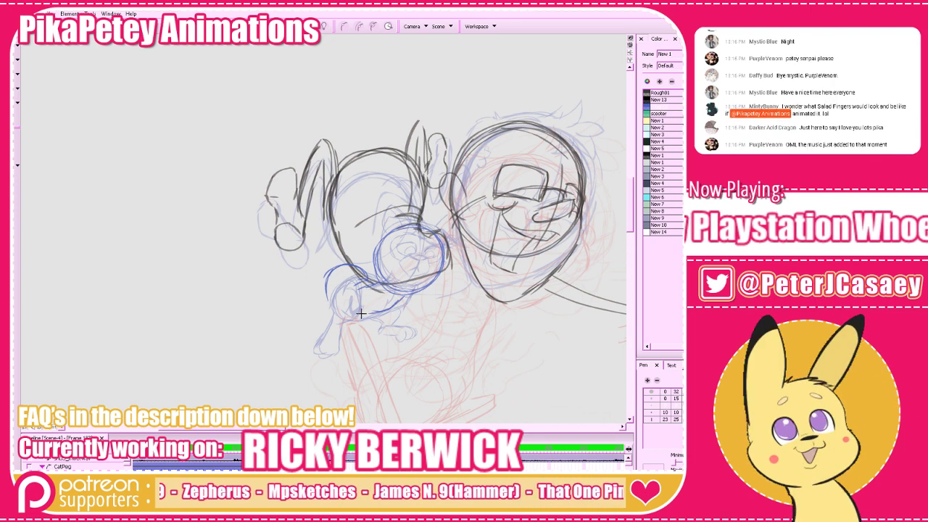
mouse_move(371, 314)
mouse_down()
mouse_move(349, 272)
mouse_move(364, 318)
mouse_move(397, 301)
mouse_up()
key(ctrl+z)
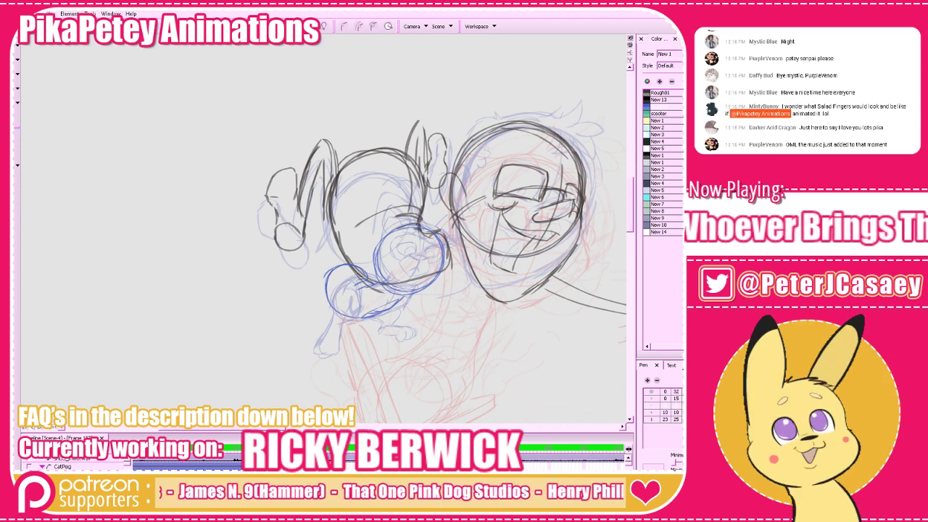
Turn onion skinning off and back on while flipping through the neighbouring drawings to examine the motion
key(alt+o)
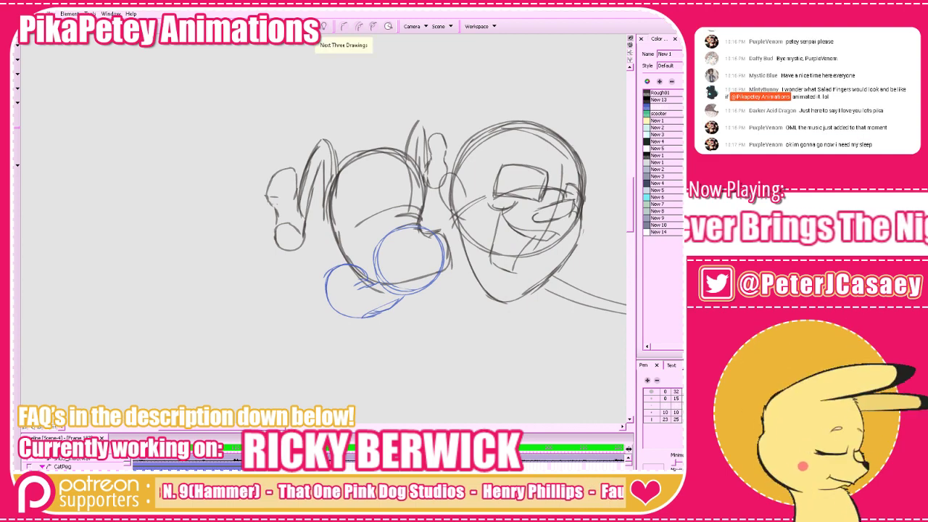
key(f)
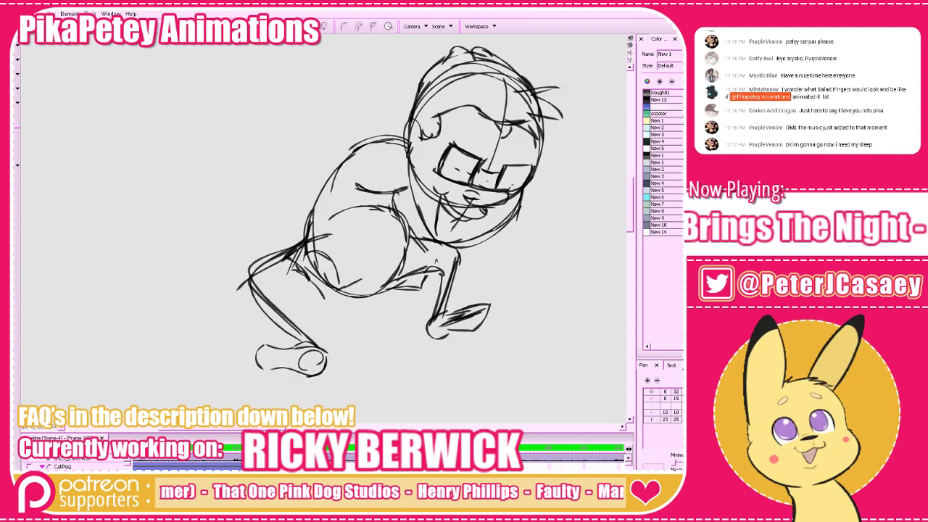
key(.)
key(alt+o)
key(g)
key(f)
key(g)
key(f)
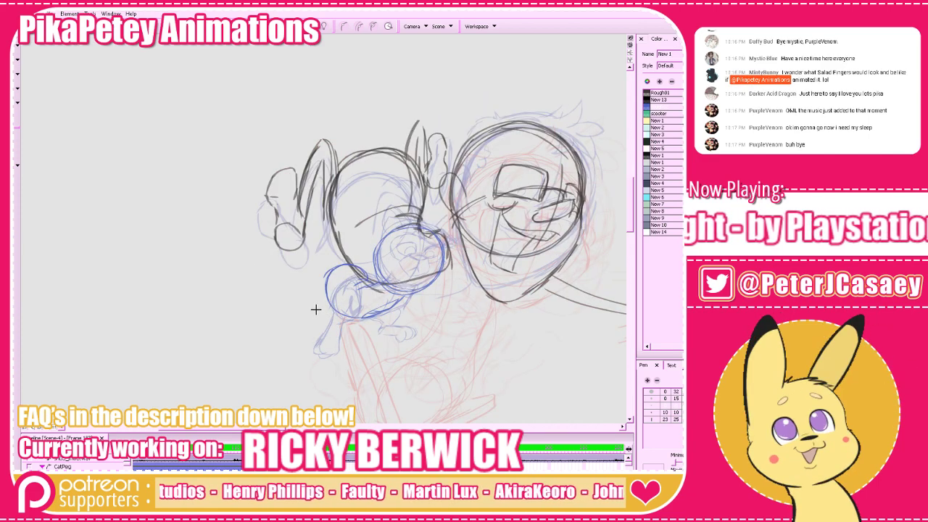
Draw the companion's short leg and foot below the underside of its body, following the neighbouring drawings
key(.)
key(.)
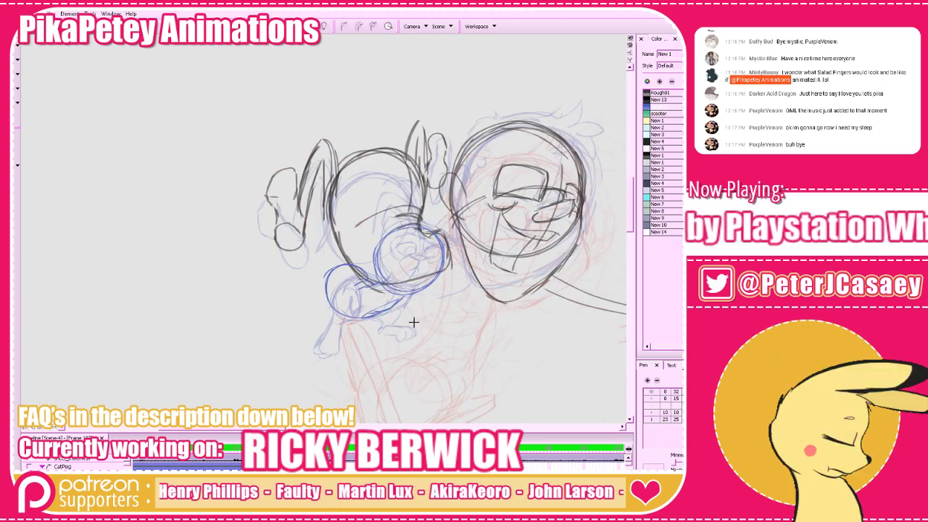
key(.)
key(.)
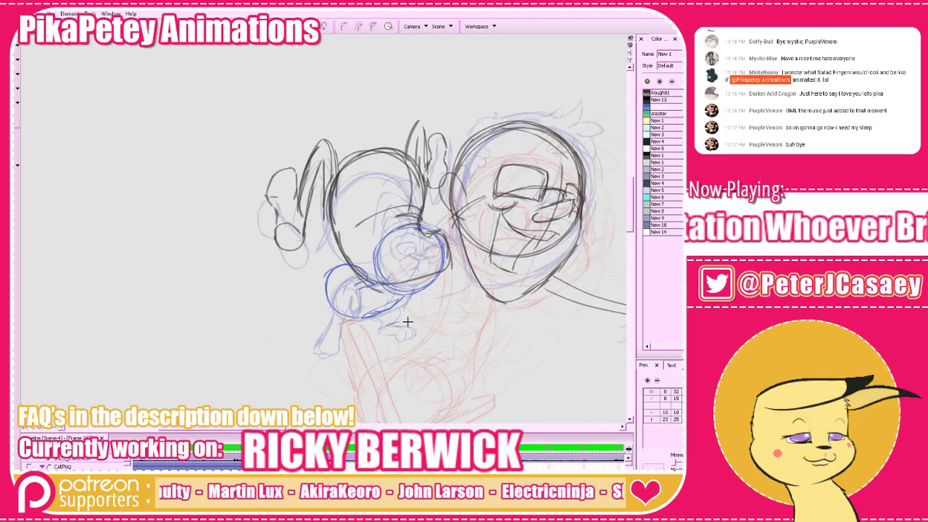
mouse_move(407, 320)
mouse_down()
mouse_move(410, 329)
mouse_move(378, 329)
mouse_move(389, 332)
mouse_up()
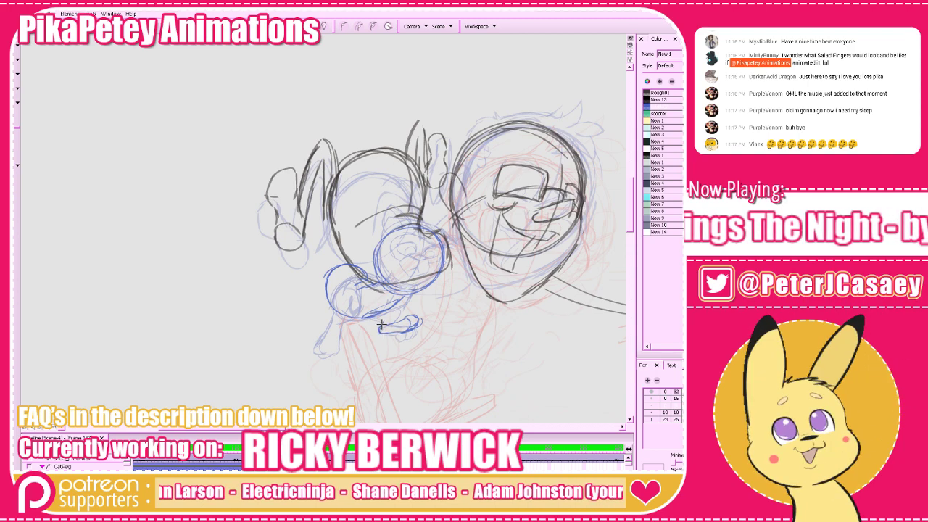
key(period)
key(period)
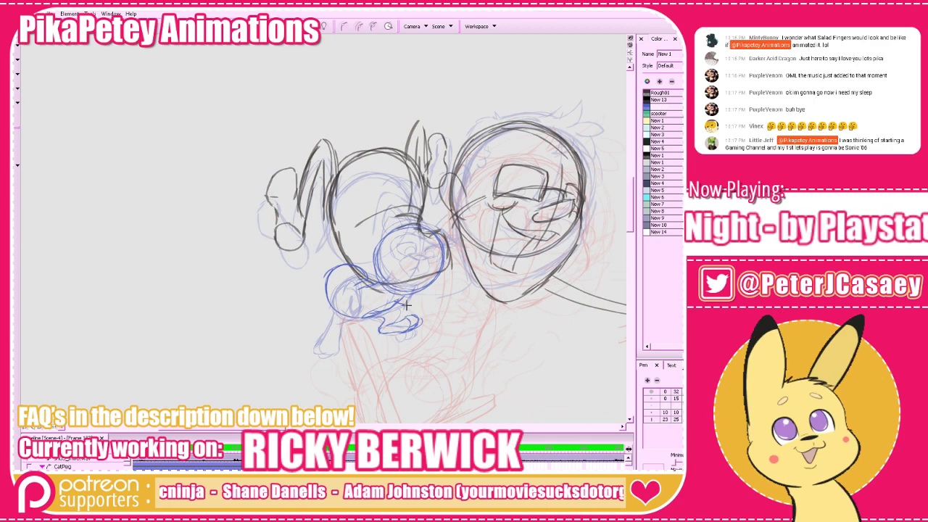
key(period)
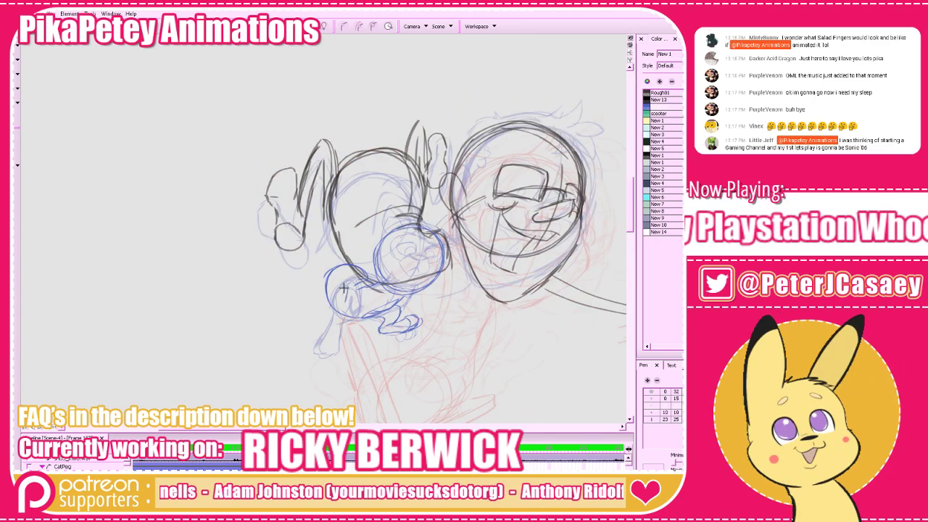
Draw the companion's other leg and foot hanging from the far end of its body, redoing strokes that miss the pose
mouse_move(330, 270)
mouse_down()
mouse_move(323, 306)
mouse_move(348, 286)
mouse_move(341, 302)
mouse_move(323, 287)
mouse_up()
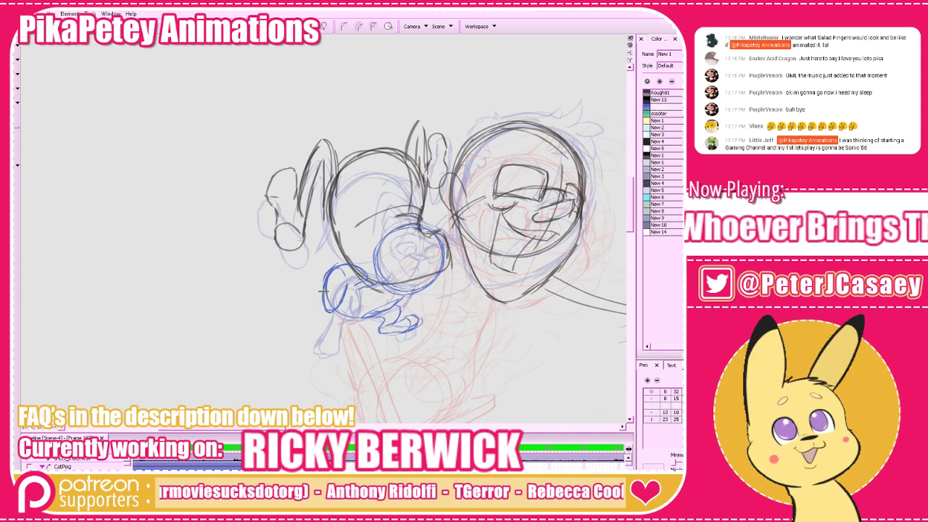
key(ctrl+z)
mouse_move(319, 300)
mouse_down()
mouse_move(316, 348)
mouse_move(318, 301)
mouse_move(308, 347)
mouse_move(317, 304)
mouse_move(311, 336)
mouse_move(337, 331)
mouse_move(327, 343)
mouse_move(327, 310)
mouse_move(330, 334)
mouse_up()
key(ctrl+z)
key(ctrl+z)
key(.)
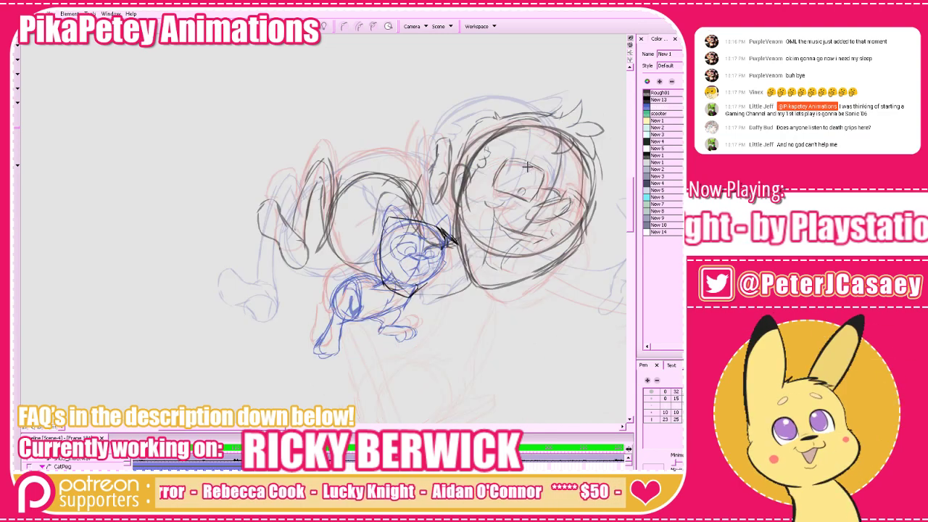
key(period)
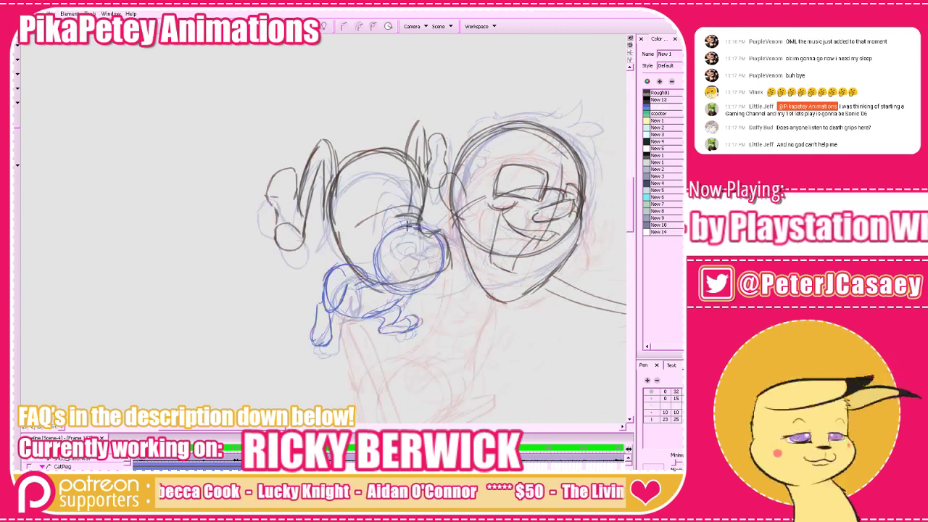
Draw curved facial guidelines across the companion's head circle, comparing them with the adjacent drawing
key(comma)
drag(439, 269, 415, 261)
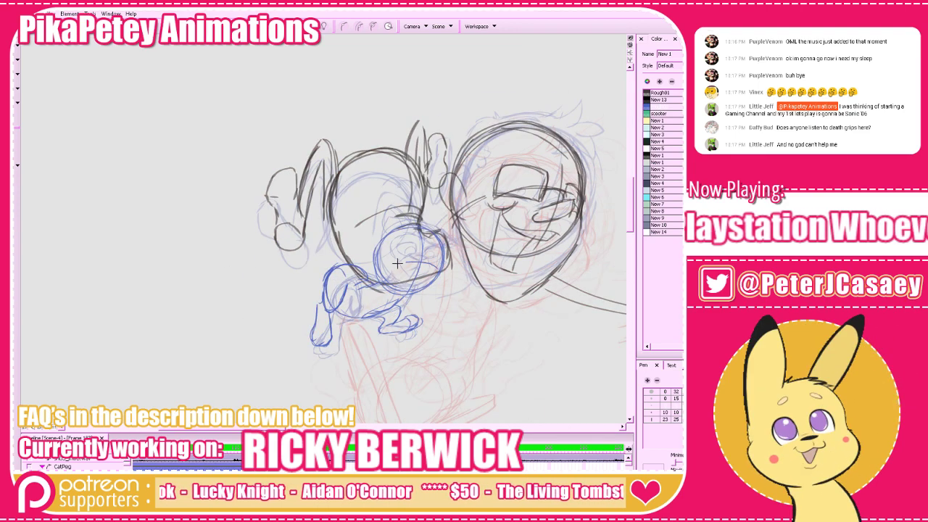
key(period)
key(comma)
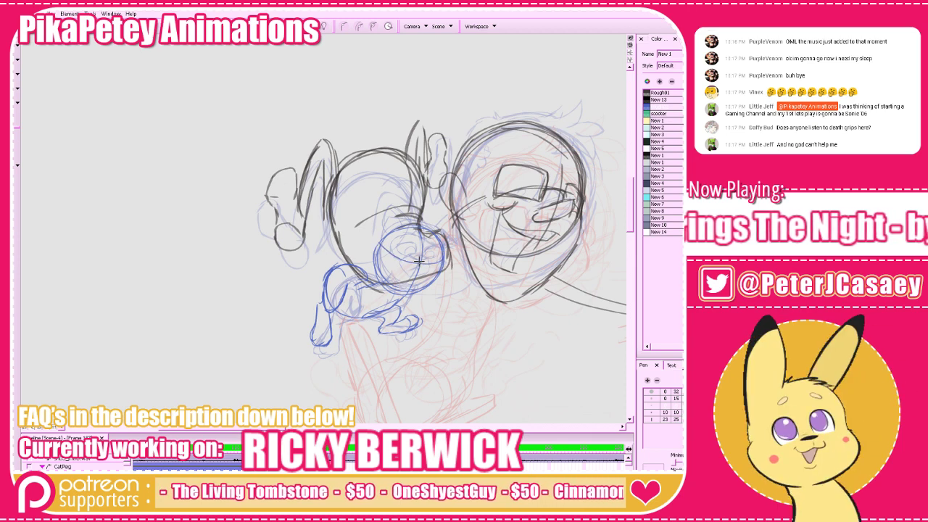
Sketch the mouth, face details and ears on the small blue cat's head, comparing with the neighbouring frames
drag(386, 234, 447, 256)
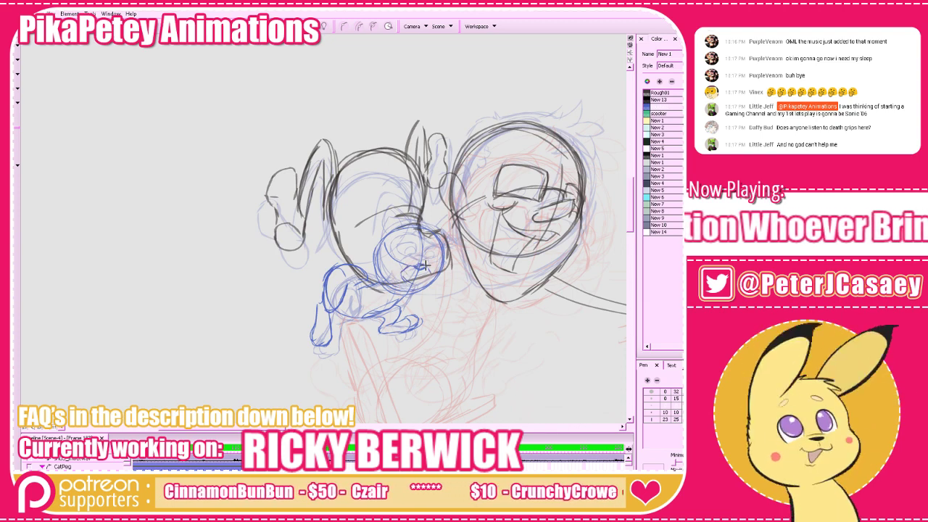
scroll(493, 283, up, 3)
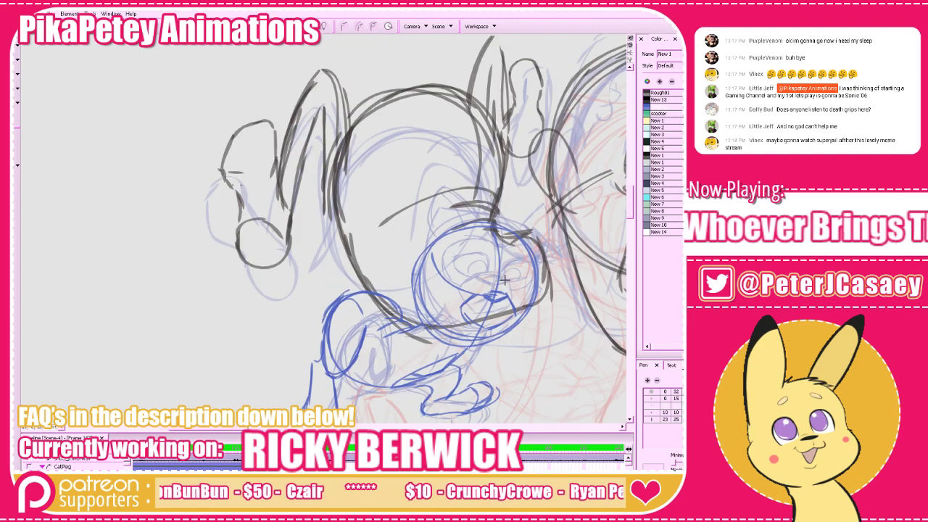
scroll(477, 294, down, 4)
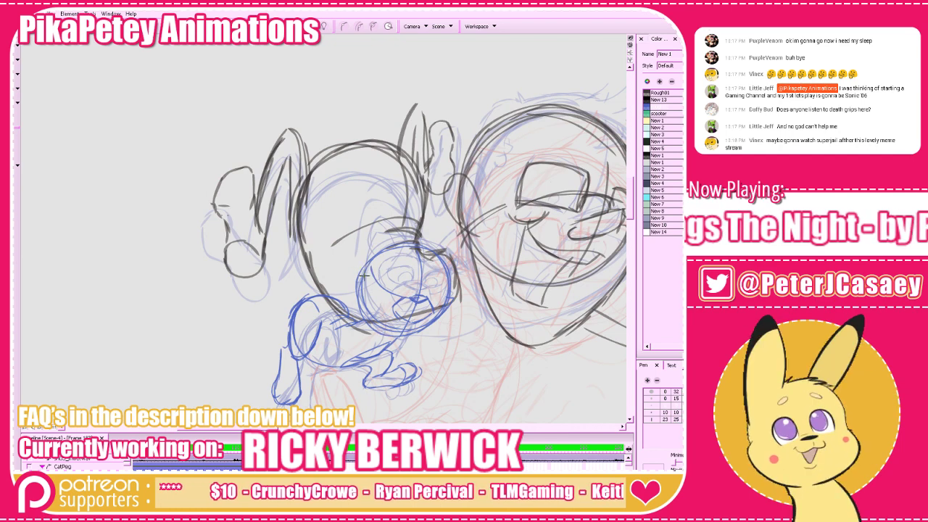
key(period)
key(comma)
mouse_move(371, 249)
mouse_down()
mouse_move(389, 207)
mouse_move(380, 220)
mouse_move(404, 236)
mouse_up()
key(comma)
key(period)
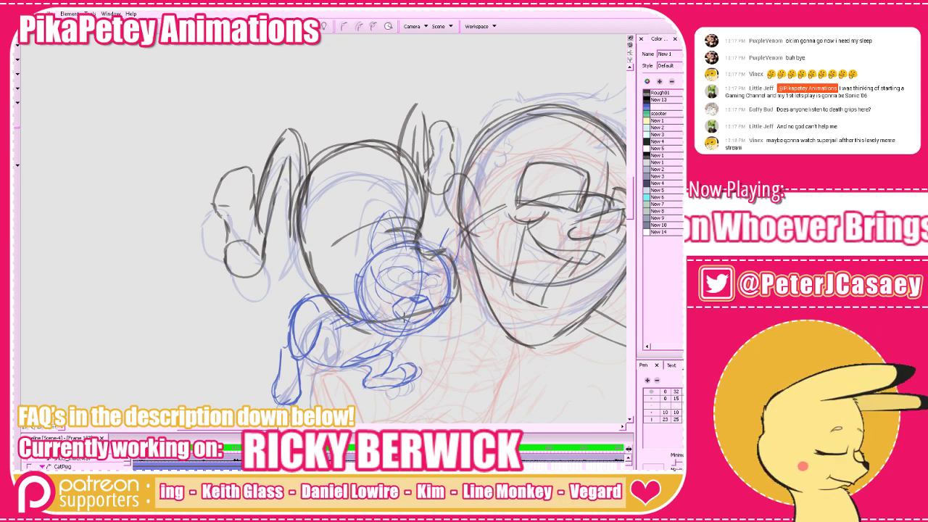
Enlarge the timeline area, save the project and flip through the neighbouring frames
key(2)
mouse_move(458, 427)
mouse_down()
mouse_move(523, 438)
mouse_move(545, 378)
mouse_move(544, 344)
mouse_move(469, 360)
mouse_up()
key(ctrl+s)
key(comma)
key(comma)
key(comma)
key(period)
key(period)
key(period)
key(comma)
key(comma)
key(period)
Play back, scrub and flip the rough frames leading up to frame 186 to examine the character's motion
drag(560, 281, 593, 291)
key(1)
key(Return)
key(Return)
click(487, 361)
mouse_move(485, 363)
mouse_down()
mouse_move(508, 365)
mouse_move(495, 370)
mouse_up()
key(2)
drag(557, 292, 566, 268)
key(.)
key(.)
key(g)
key(f)
key(f)
key(g)
key(f)
key(period)
key(period)
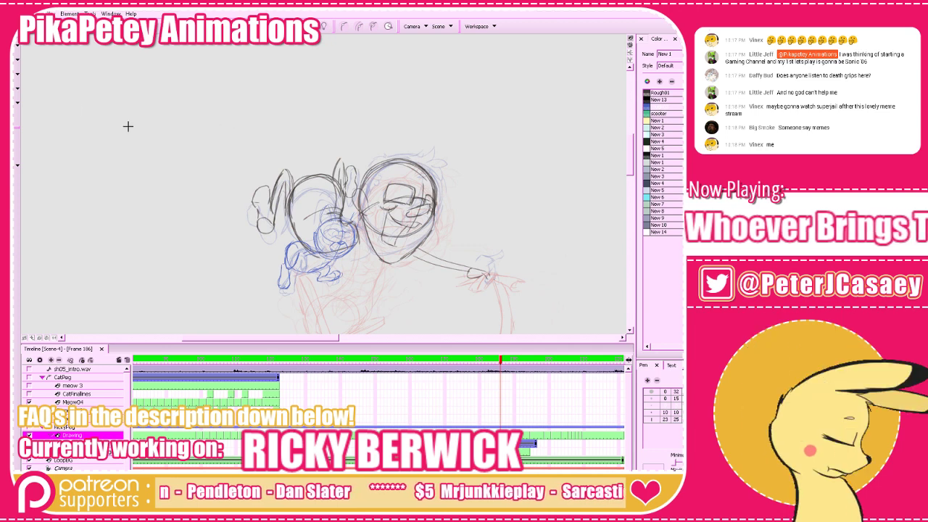
Select the character's black body, leg and foot strokes on frame 186 and make them slightly narrower
mouse_move(103, 82)
mouse_down()
mouse_move(358, 215)
mouse_move(352, 206)
mouse_up()
scroll(394, 175, up, 2)
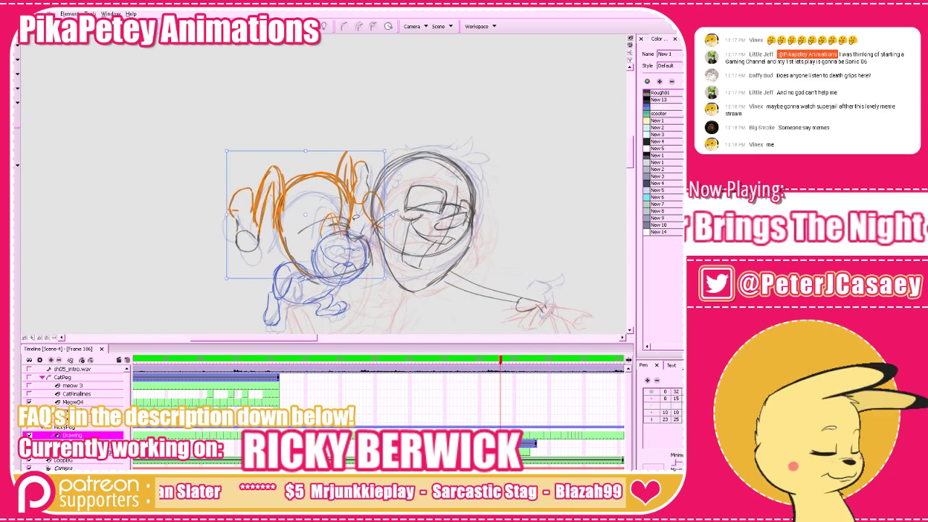
mouse_move(370, 176)
mouse_down()
mouse_move(238, 169)
mouse_move(296, 247)
mouse_up()
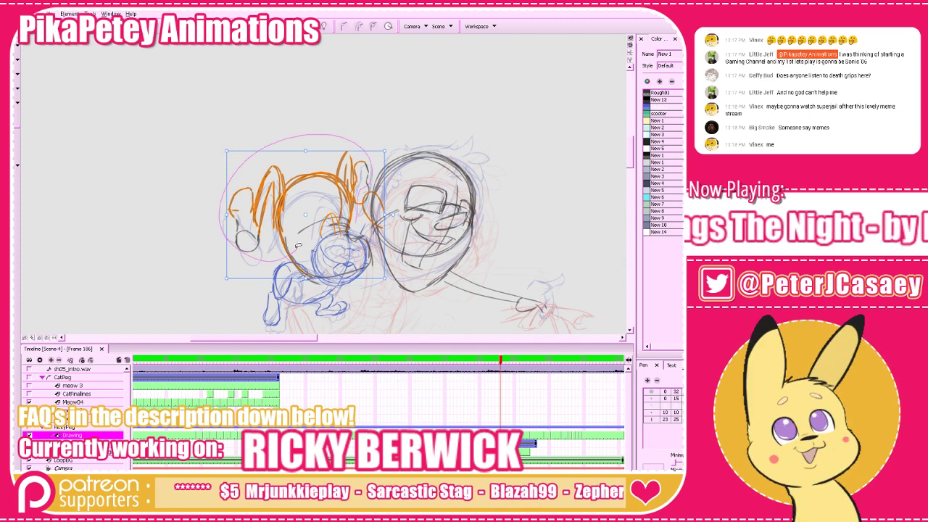
mouse_move(316, 211)
mouse_down()
mouse_move(338, 194)
mouse_move(367, 213)
mouse_up()
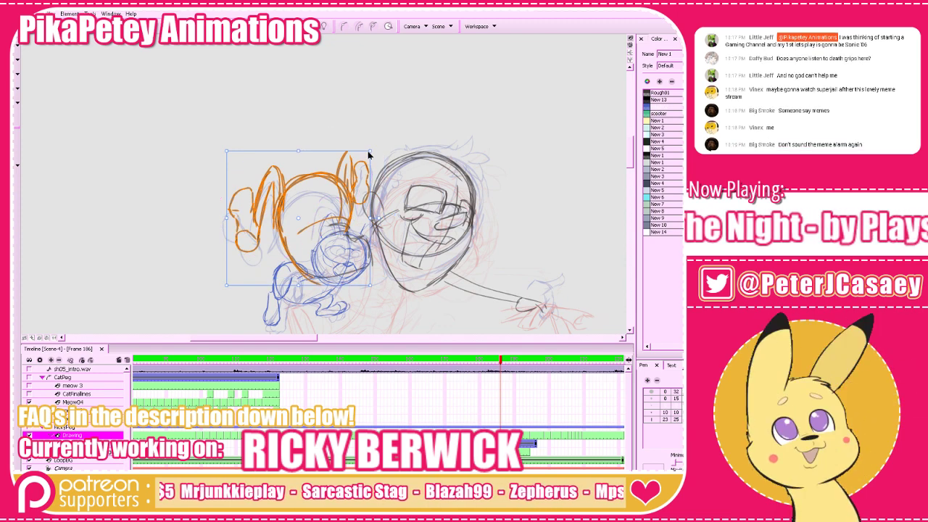
drag(370, 151, 354, 149)
click(431, 112)
On frame 182, select the character's torso strokes and shift them slightly up and back from the head
key(f)
key(g)
key(f)
key(f)
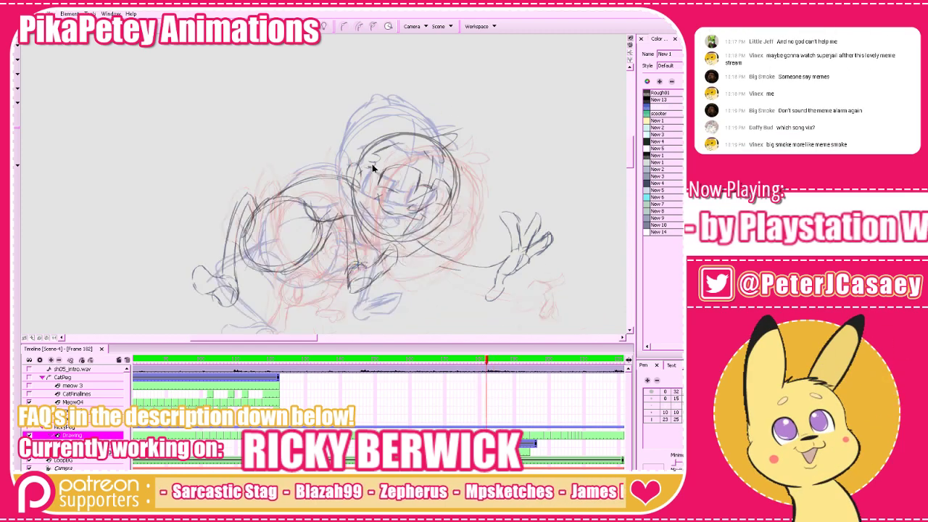
key(g)
mouse_move(269, 260)
mouse_down()
mouse_move(318, 210)
mouse_move(270, 155)
mouse_move(229, 267)
mouse_move(377, 177)
mouse_up()
drag(308, 190, 298, 180)
click(388, 86)
Return to frame 186 and nudge the character's head sketch slightly forward and down
key(g)
key(g)
key(f)
key(f)
key(g)
drag(526, 240, 520, 206)
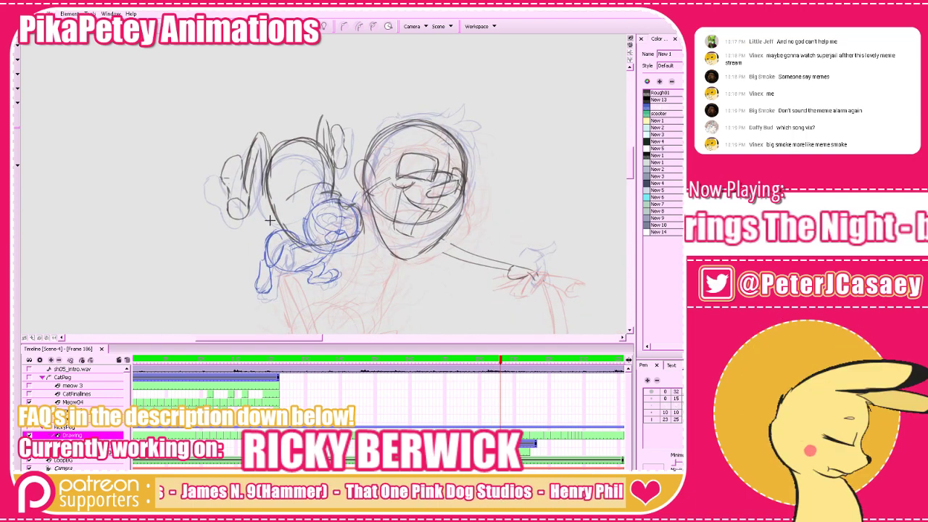
mouse_move(386, 267)
mouse_down()
mouse_move(442, 241)
mouse_move(481, 151)
mouse_move(386, 105)
mouse_move(360, 182)
mouse_move(390, 266)
mouse_up()
drag(475, 264, 460, 271)
drag(452, 220, 454, 222)
click(526, 193)
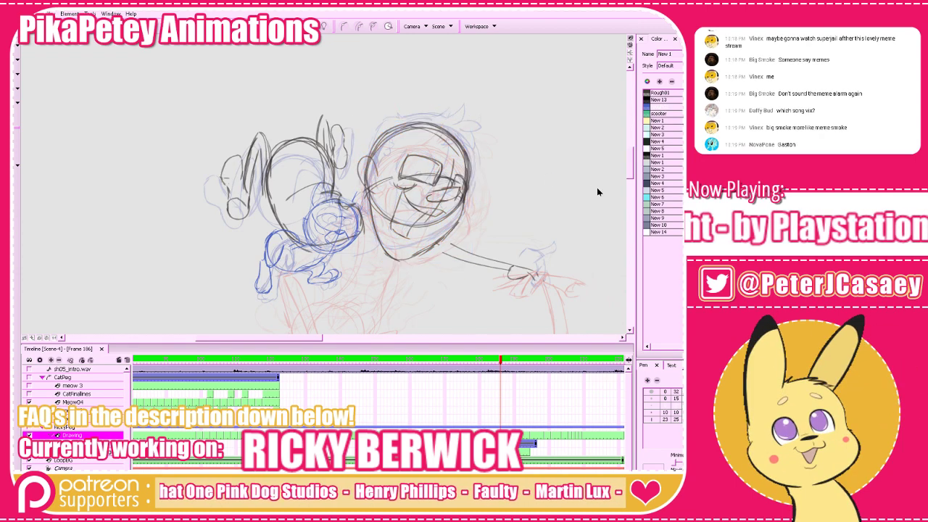
Turn off onion skin, show all layers with the camera frame, flip through the frames around 188 and save the project
key(1)
key(1)
drag(488, 341, 544, 404)
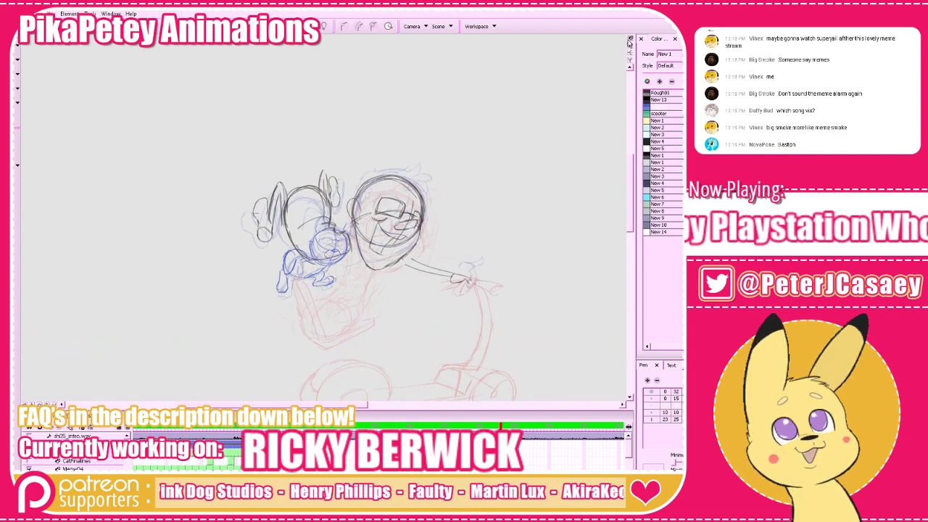
click(629, 47)
key(1)
click(314, 28)
key(period)
key(period)
key(comma)
key(comma)
key(comma)
key(period)
key(period)
key(period)
key(comma)
key(comma)
drag(535, 410, 544, 333)
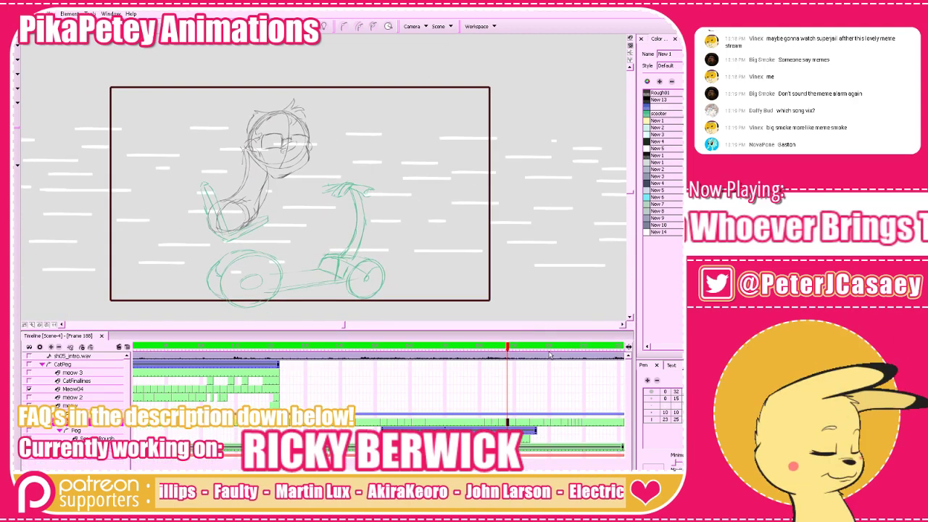
key(ctrl+s)
key(comma)
Delete the rough scooter drawing's exposure at frame 191
click(512, 422)
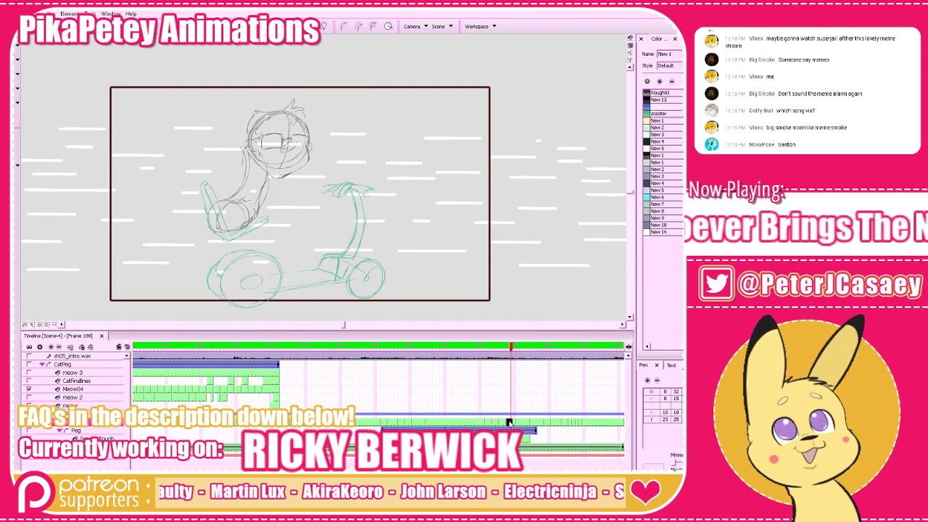
click(518, 423)
key(Delete)
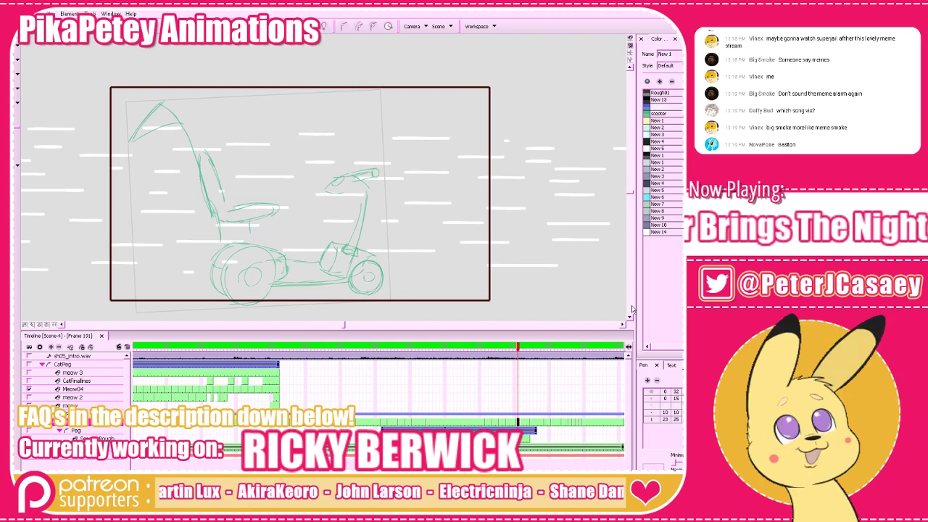
click(519, 439)
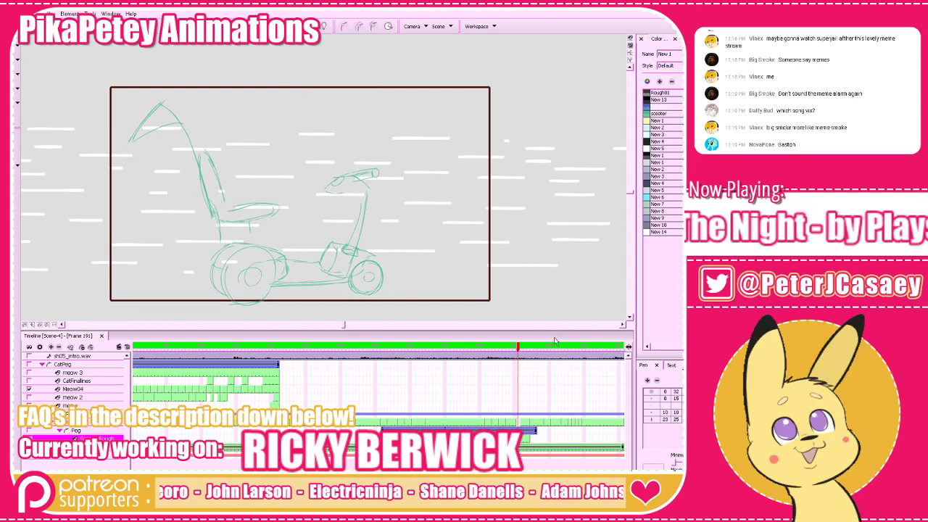
click(513, 423)
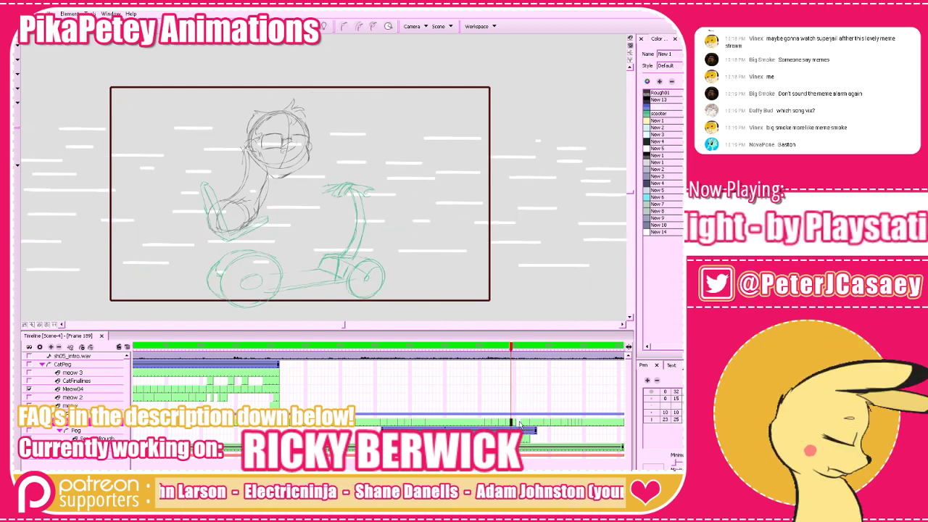
click(518, 423)
click(524, 439)
click(518, 424)
click(522, 440)
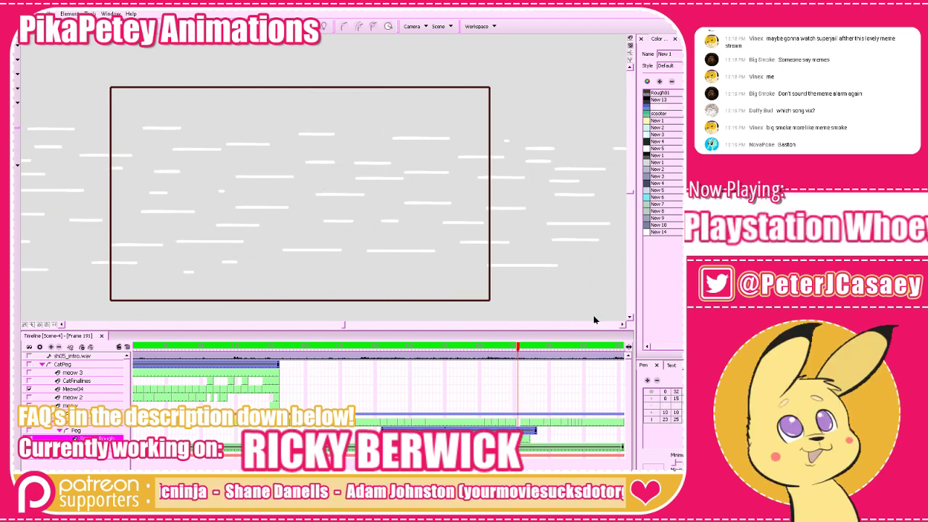
key(Delete)
Select the Drawing layer at frame 191, enlarge the canvas and choose the scooter colour swatch for drawing
click(519, 423)
mouse_move(537, 330)
mouse_down()
mouse_move(539, 370)
mouse_move(564, 399)
mouse_up()
key(comma)
key(period)
key(1)
key(1)
key(1)
key(2)
key(2)
key(2)
click(651, 115)
Flip through the frames around 191 and turn on onion skin at the empty frame 191
key(comma)
key(comma)
key(comma)
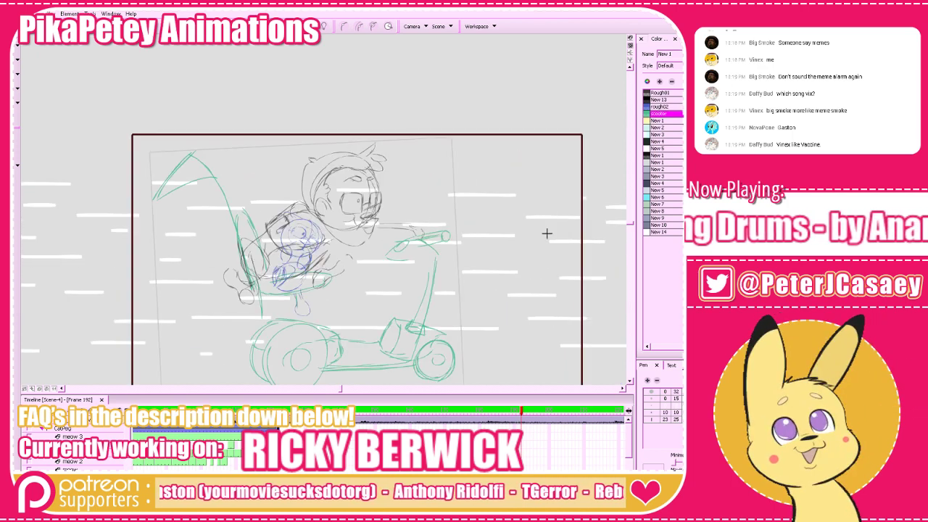
key(period)
key(period)
key(period)
drag(559, 333, 588, 294)
key(alt+o)
drag(509, 264, 516, 262)
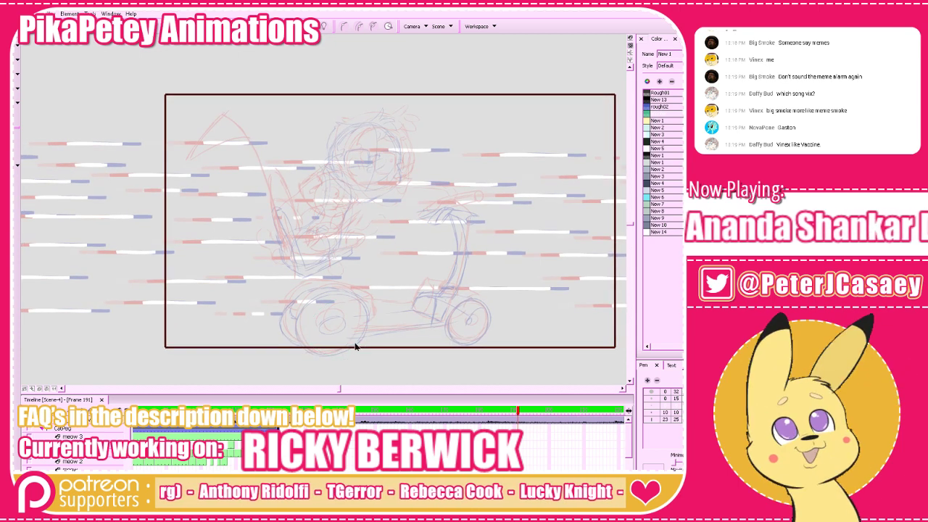
drag(506, 238, 483, 248)
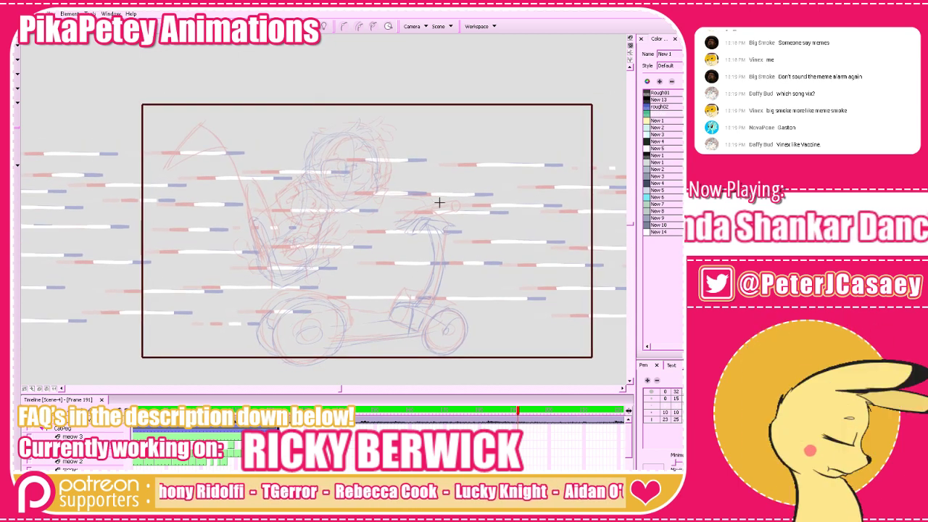
Hide the LoopBG background layer, restore the large canvas and save the project
drag(267, 394, 287, 286)
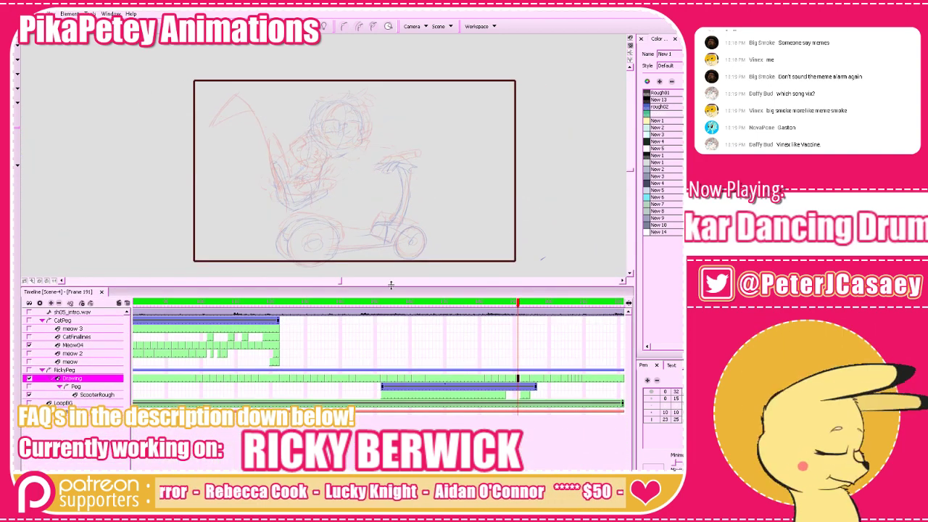
drag(390, 285, 396, 459)
key(ctrl+s)
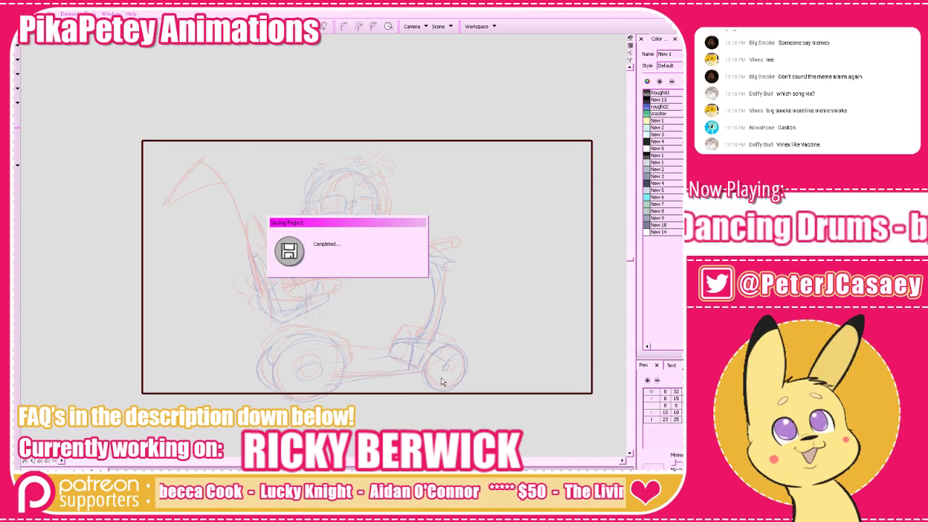
drag(530, 311, 531, 327)
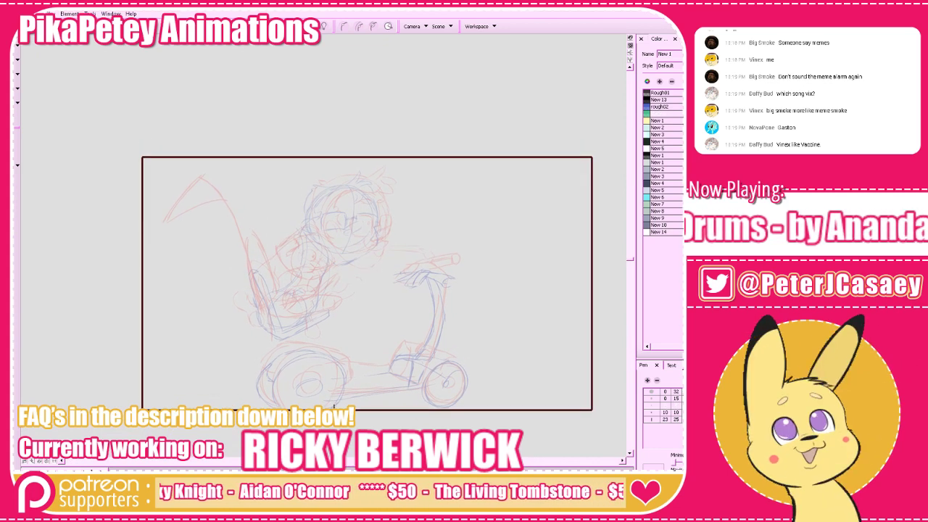
Sketch a circle for the scooter's near rear wheel on frame 191 and compare it with adjacent drawings
mouse_move(290, 365)
mouse_down()
mouse_move(319, 426)
mouse_move(340, 374)
mouse_move(346, 406)
mouse_up()
drag(273, 96, 272, 67)
click(272, 28)
key(g)
key(f)
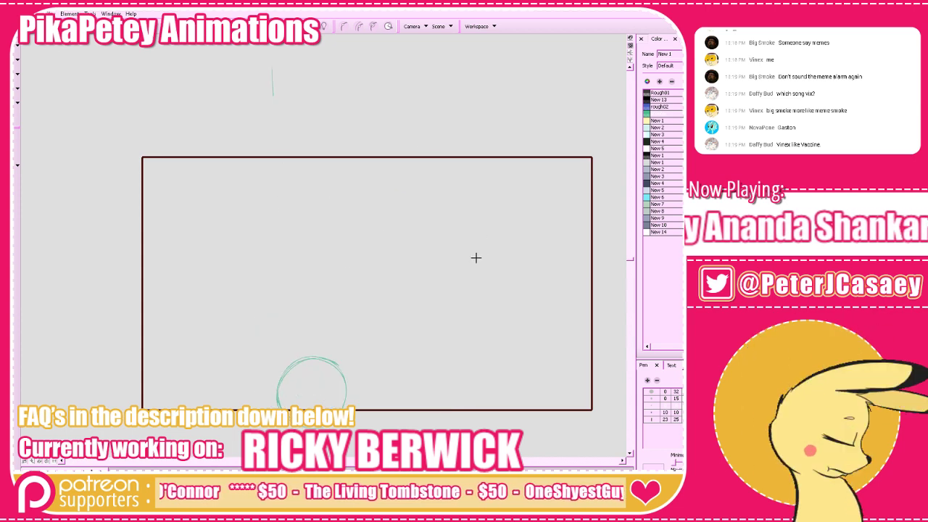
Select the rear wheel circle, shift it forward and down and enlarge it slightly, checking against the adjacent drawings
drag(126, 206, 562, 431)
drag(361, 397, 365, 396)
drag(321, 356, 349, 380)
click(425, 327)
key(g)
key(f)
key(f)
key(g)
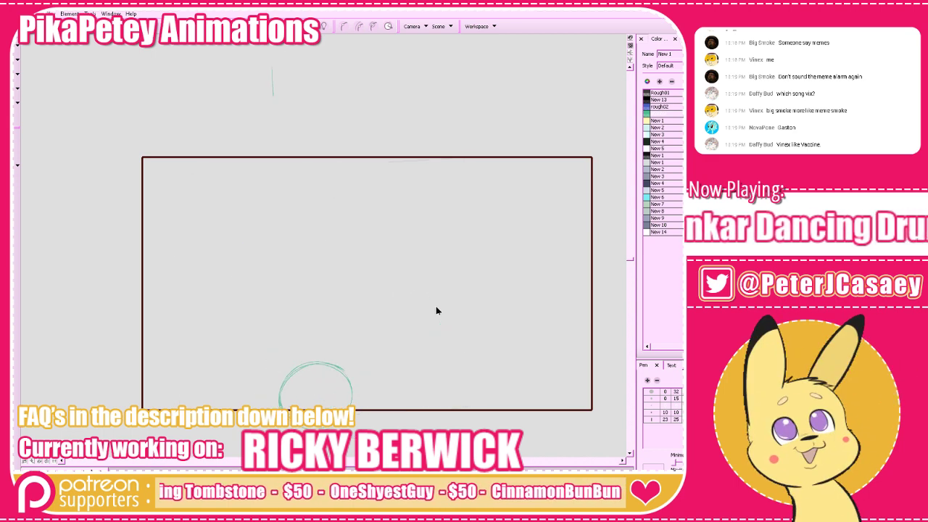
key(f)
key(g)
key(f)
Sketch a stroke for the scooter seat above the rear wheel and compare it with the neighbouring frames
mouse_move(302, 337)
mouse_down()
mouse_move(336, 314)
mouse_move(316, 316)
mouse_up()
key(g)
key(period)
key(comma)
key(period)
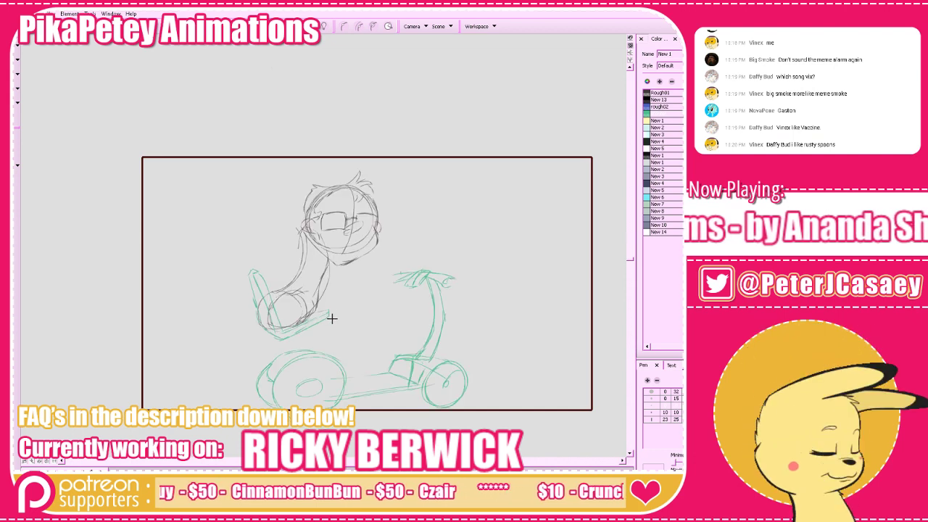
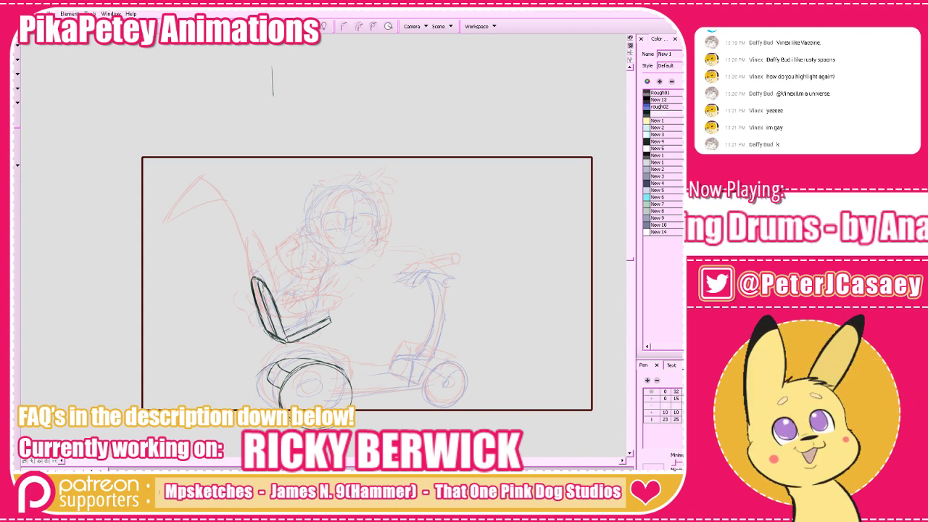
Try curved strokes for the far rear wheel's outer edge and delete them
mouse_move(253, 400)
mouse_down()
mouse_move(281, 362)
mouse_move(259, 407)
mouse_up()
key(ctrl+z)
drag(271, 362, 270, 407)
drag(277, 363, 255, 403)
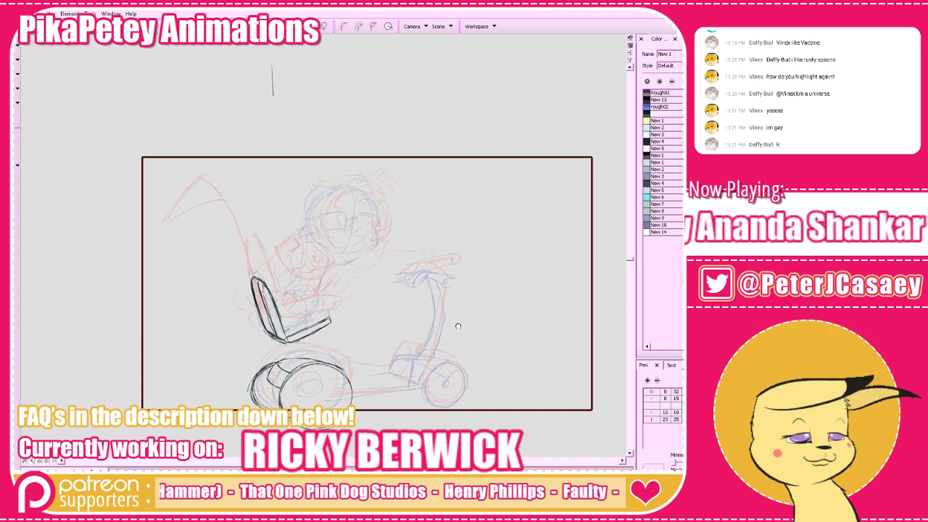
drag(458, 326, 452, 312)
drag(510, 334, 532, 341)
key(period)
key(comma)
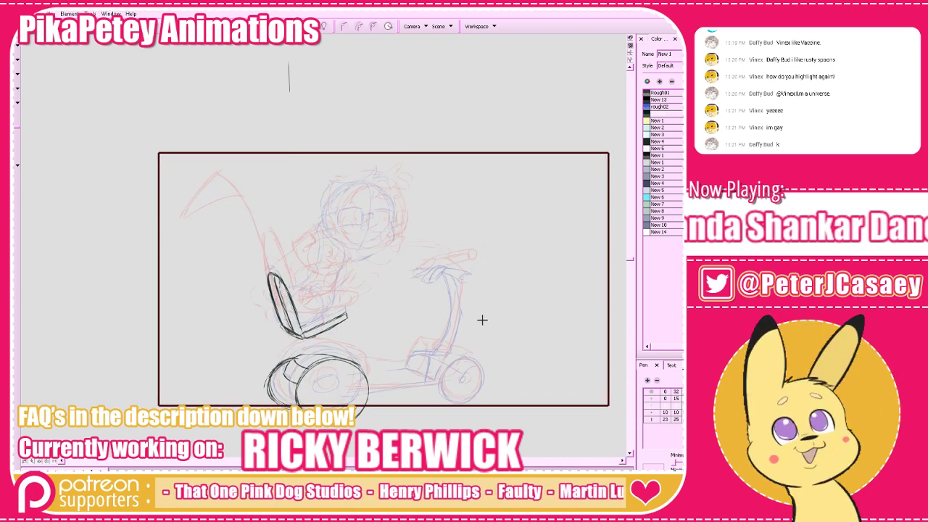
drag(219, 432, 281, 359)
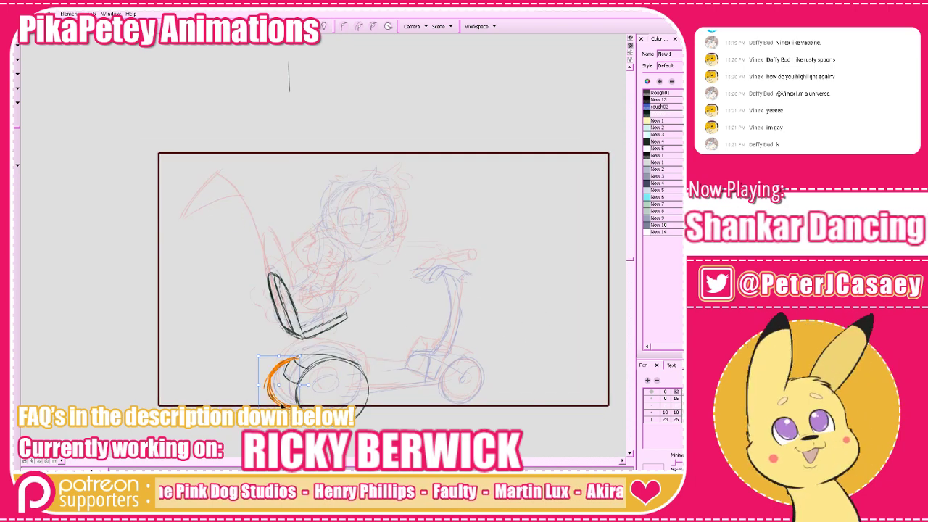
key(Delete)
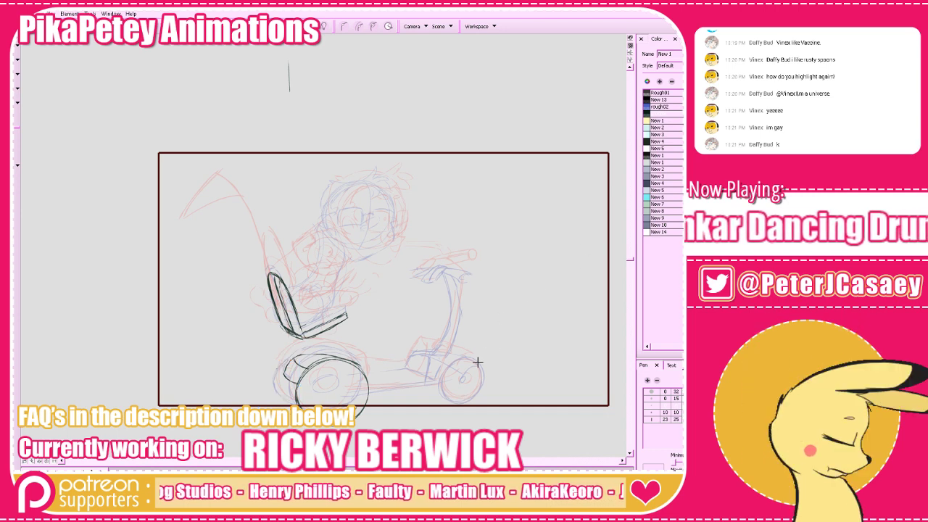
Sketch a circle for the scooter's far rear wheel on frame 191 and shift it slightly backward, checking against the adjacent drawings
mouse_move(312, 400)
mouse_down()
mouse_move(273, 378)
mouse_move(301, 354)
mouse_move(343, 369)
mouse_move(332, 395)
mouse_move(286, 396)
mouse_up()
key(period)
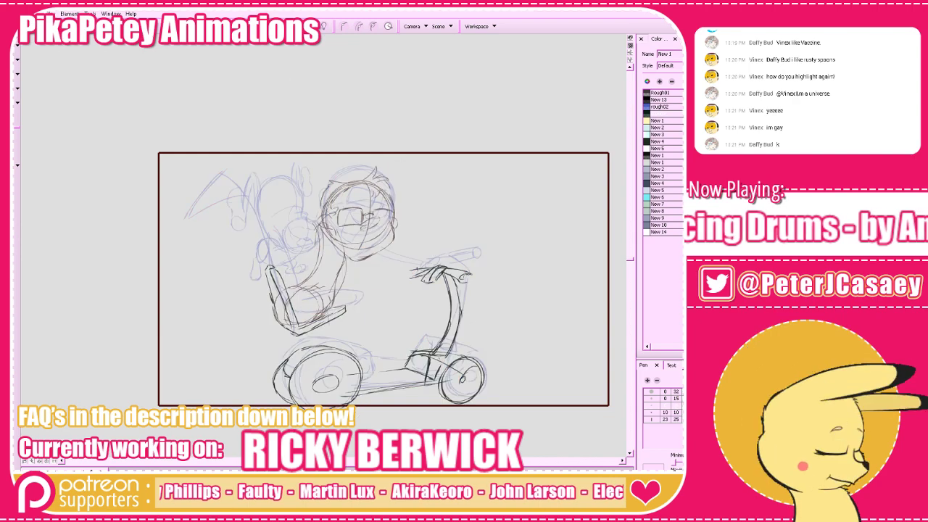
key(shift+l)
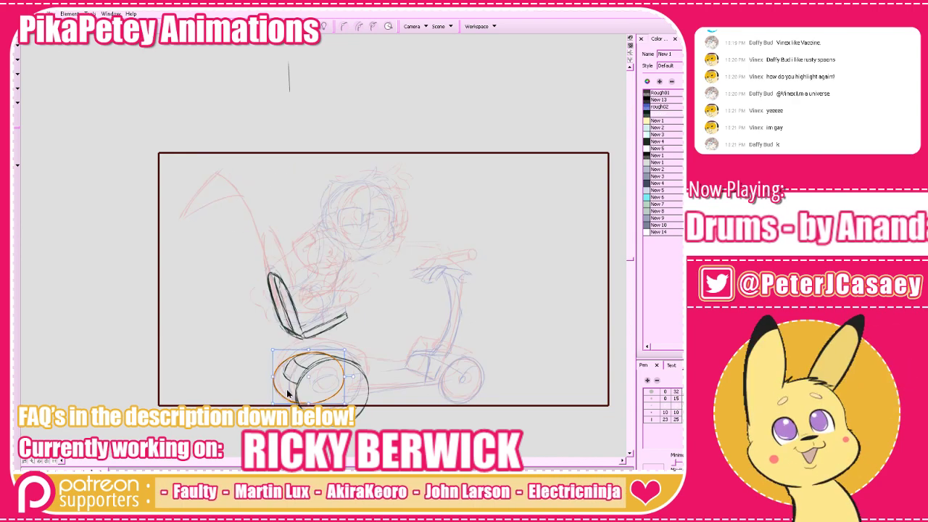
drag(315, 349, 369, 382)
click(404, 409)
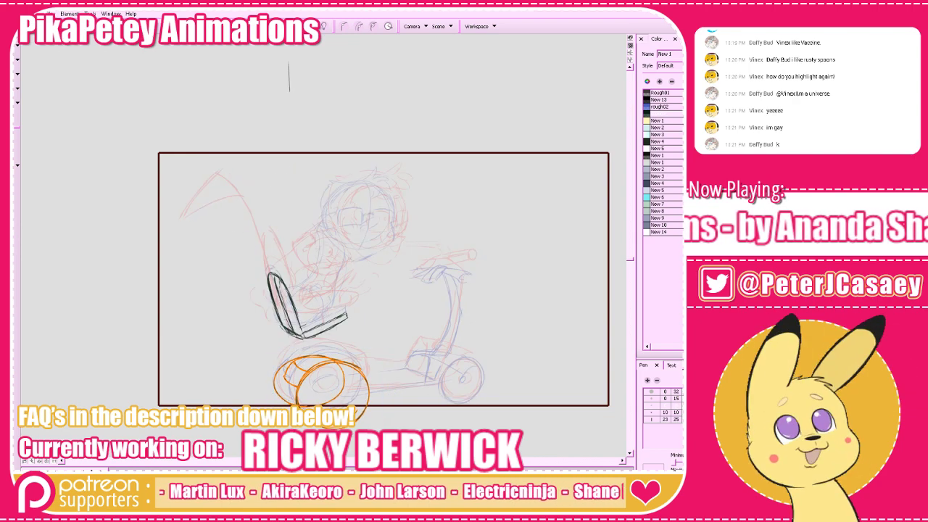
drag(279, 388, 267, 389)
key(Escape)
key(period)
key(shift+l)
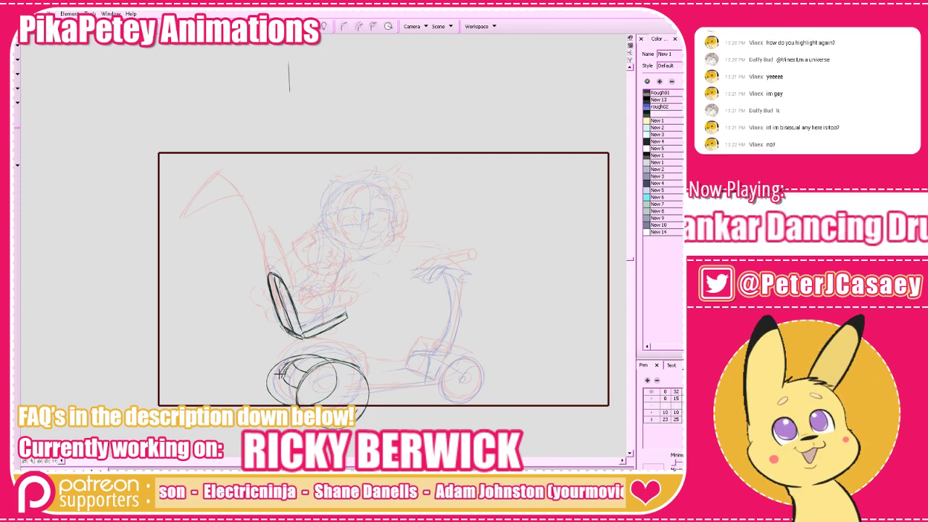
Add a short stroke inside the far rear wheel and erase stray lines along its upper edge
drag(281, 376, 304, 387)
key(alt+e)
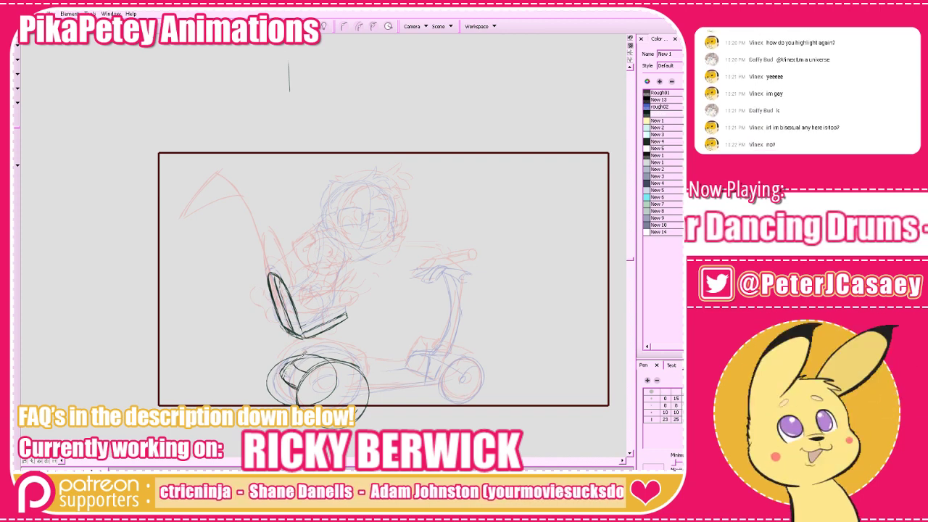
mouse_move(304, 354)
mouse_down()
mouse_move(321, 338)
mouse_move(283, 369)
mouse_move(293, 361)
mouse_move(323, 358)
mouse_up()
key(alt+b)
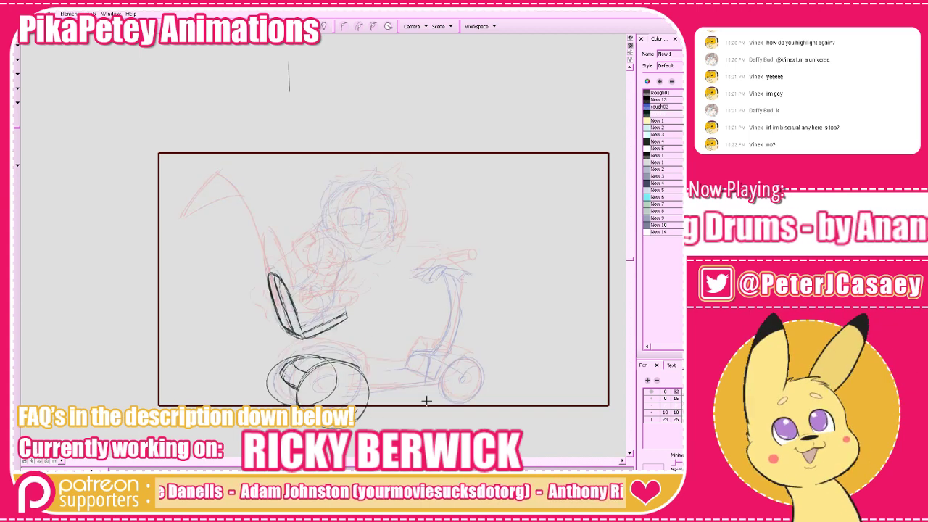
Try a stroke for the scooter deck extending forward from the near rear wheel and undo it
drag(450, 392, 432, 375)
key(ctrl+s)
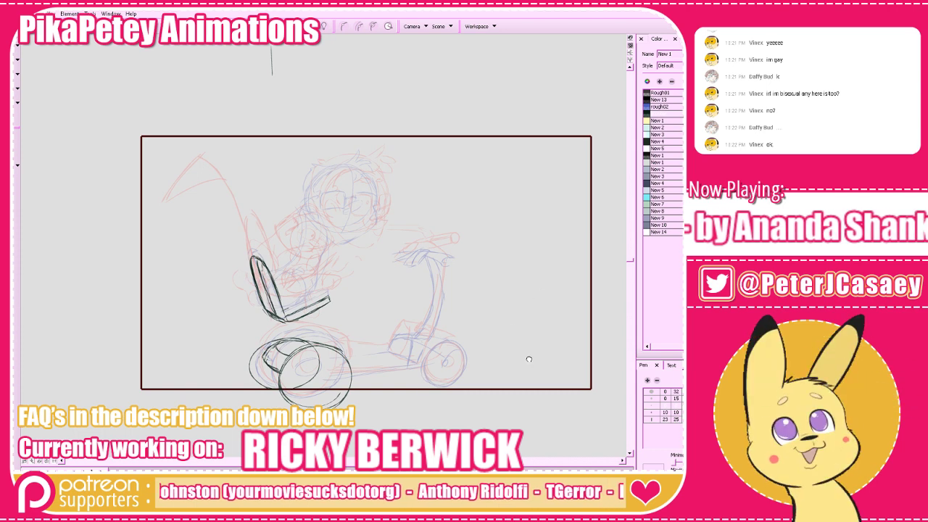
drag(529, 359, 534, 362)
key(a)
key(s)
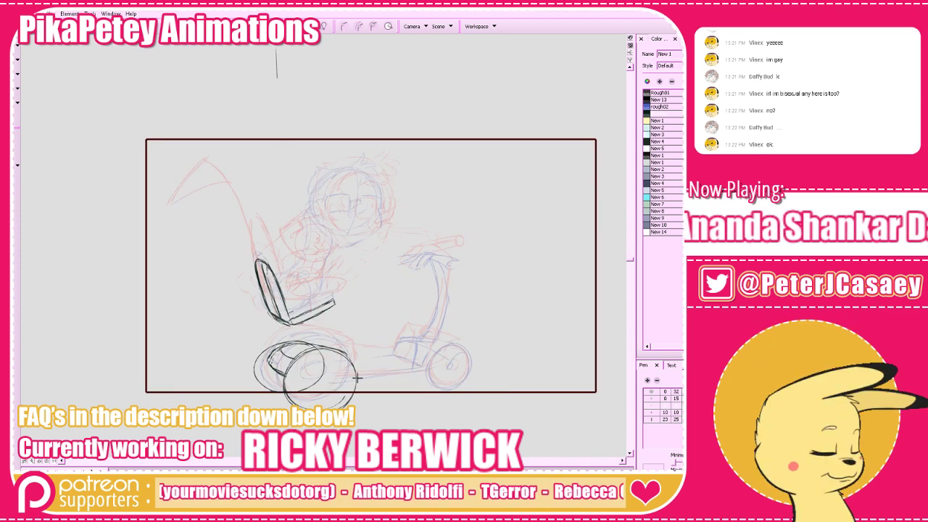
drag(355, 381, 397, 373)
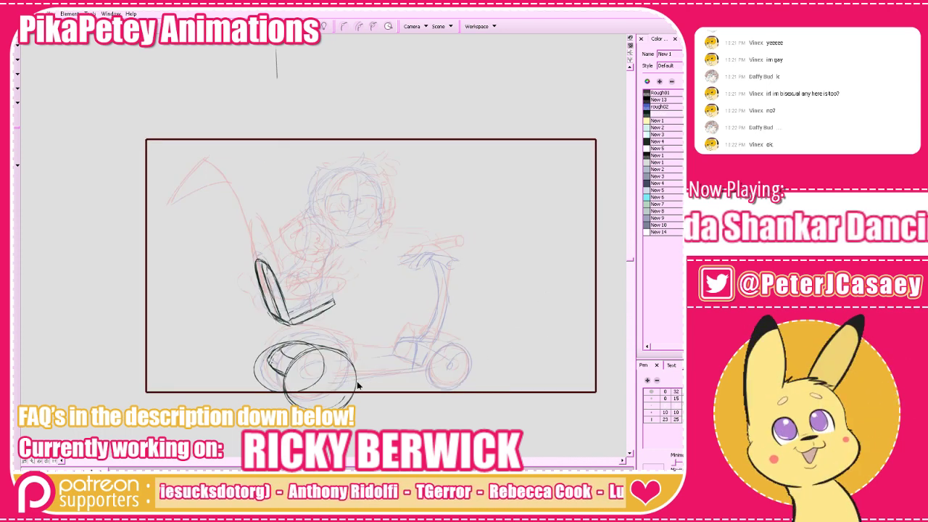
key(ctrl+z)
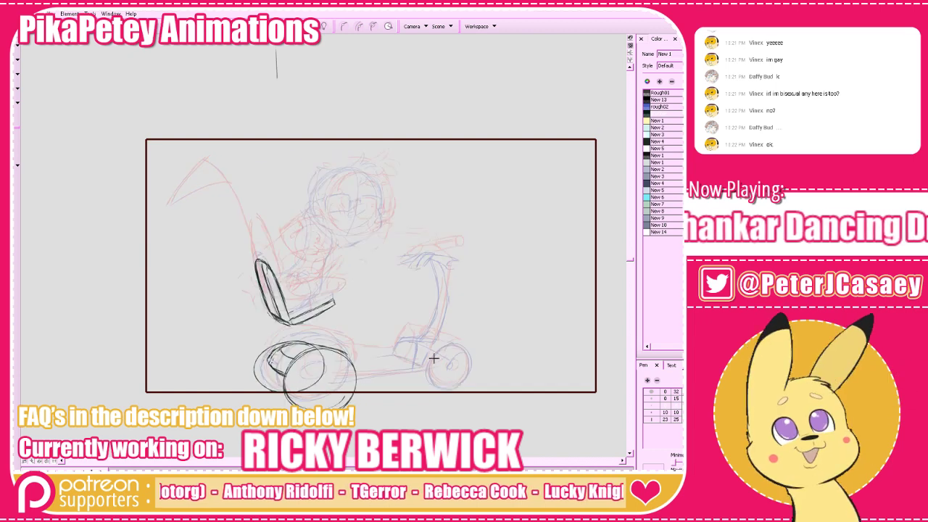
Select both rear wheels together and nudge them slightly down
mouse_move(372, 402)
mouse_down()
mouse_move(266, 342)
mouse_move(258, 395)
mouse_up()
drag(337, 356, 338, 361)
click(542, 303)
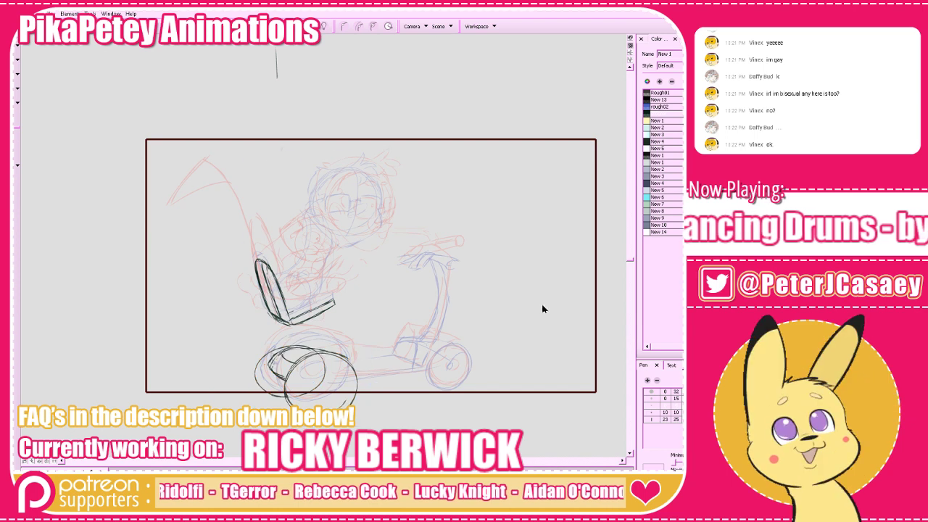
key(alt+b)
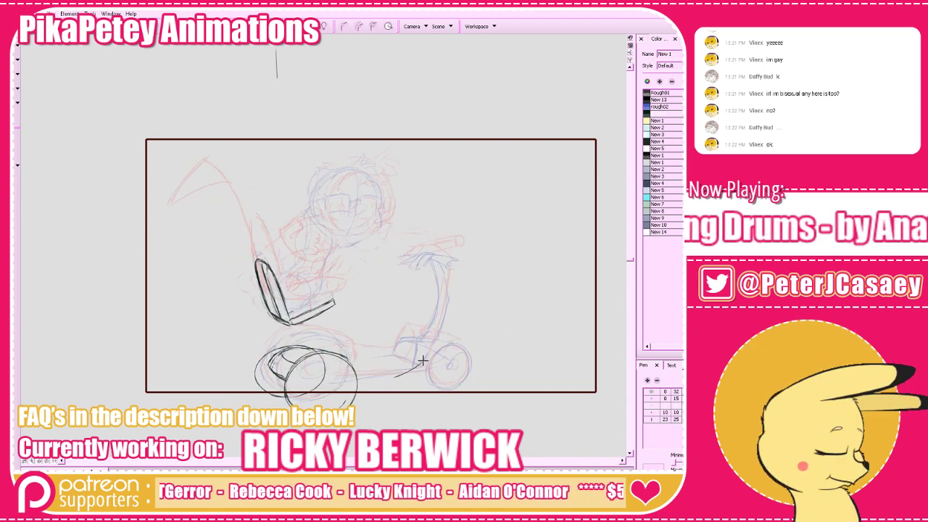
Sketch the lower edge of the scooter deck between the near rear wheel and the front wheel area, redoing unsatisfactory strokes
drag(420, 364, 330, 388)
key(g)
key(f)
mouse_move(420, 365)
mouse_down()
mouse_move(327, 389)
mouse_move(439, 356)
mouse_up()
key(ctrl+z)
drag(345, 383, 419, 365)
key(g)
key(f)
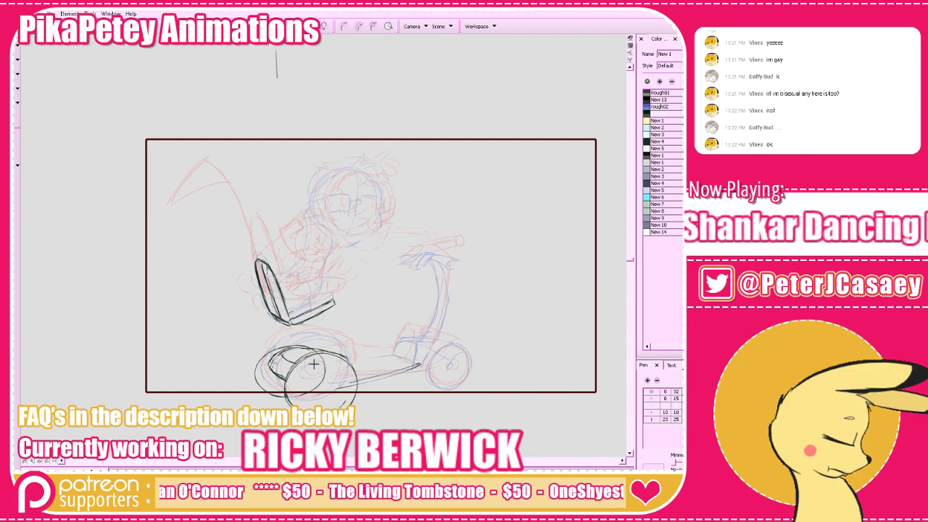
Sketch the upper edge of the scooter deck ahead of the rear wheels and compare it with the neighbouring frames
mouse_move(313, 364)
mouse_down()
mouse_move(405, 346)
mouse_move(320, 365)
mouse_move(399, 357)
mouse_up()
key(ctrl+z)
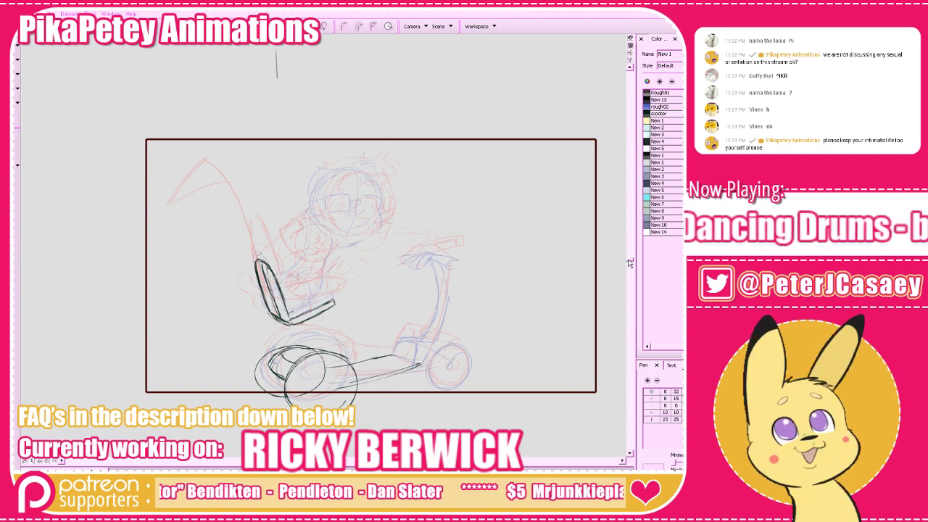
mouse_move(567, 278)
mouse_down()
mouse_move(566, 296)
mouse_move(548, 250)
mouse_up()
key(period)
key(comma)
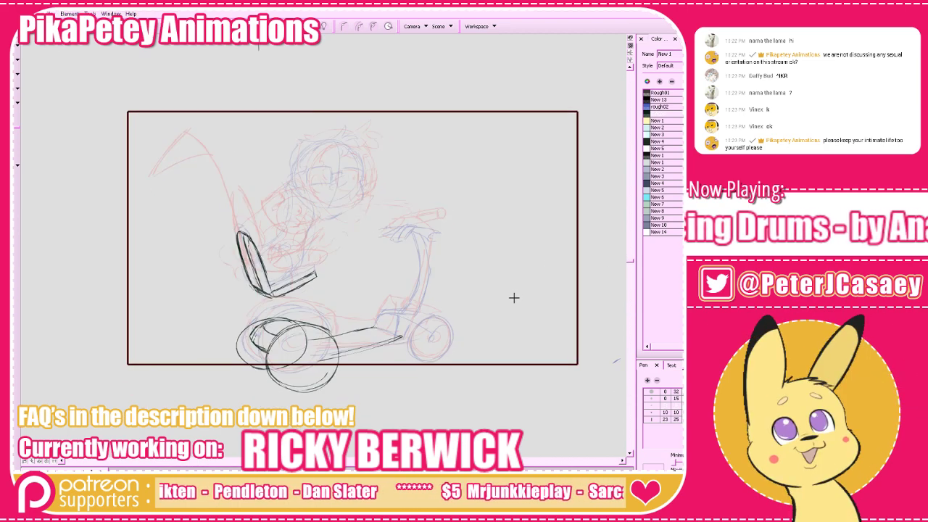
Select the stroke of the deck's upper edge and adjust its position, checking against the adjacent drawing
mouse_move(326, 381)
mouse_down()
mouse_move(427, 328)
mouse_move(351, 317)
mouse_move(306, 350)
mouse_up()
click(294, 364)
click(408, 370)
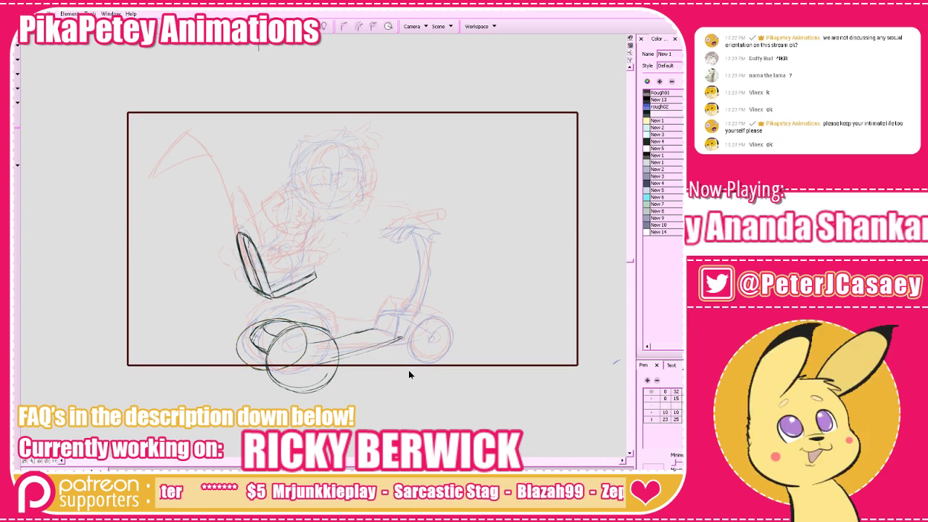
drag(399, 368, 431, 327)
click(417, 346)
key(a)
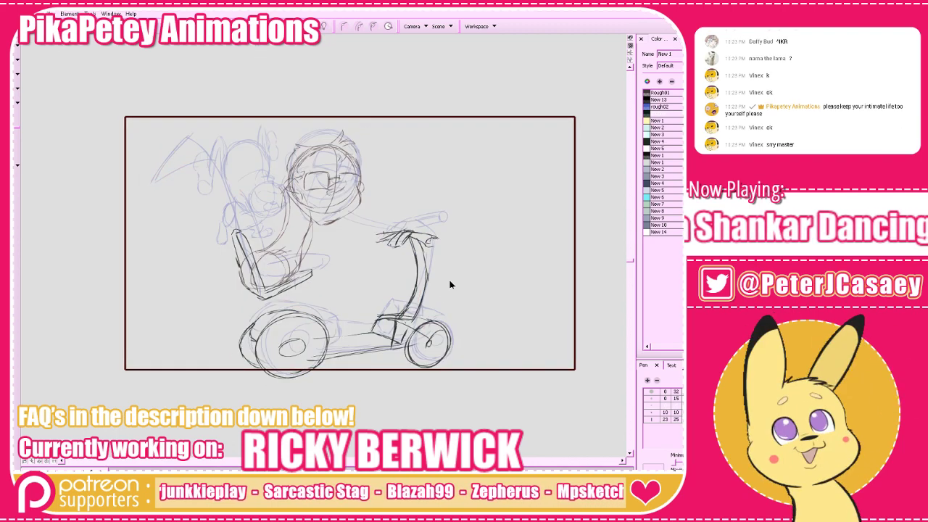
key(s)
mouse_move(364, 346)
mouse_down()
mouse_move(359, 326)
mouse_move(359, 341)
mouse_up()
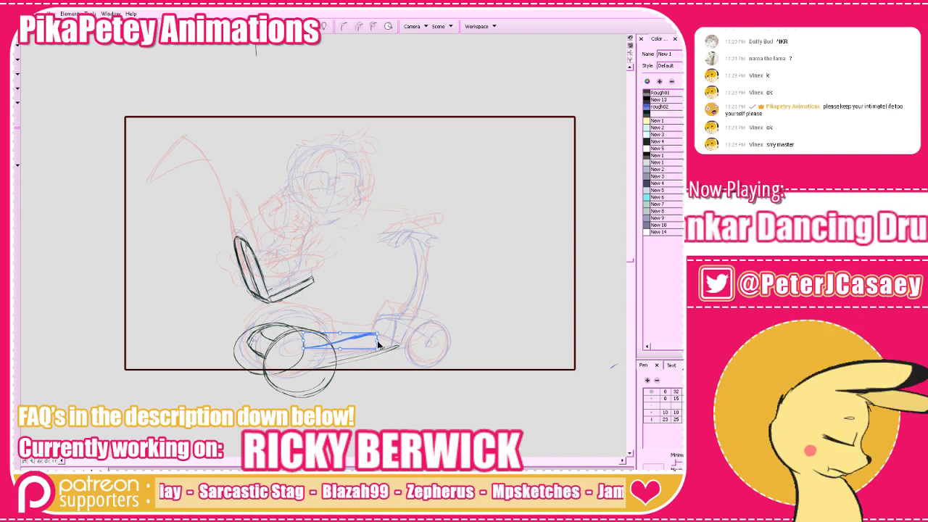
click(400, 328)
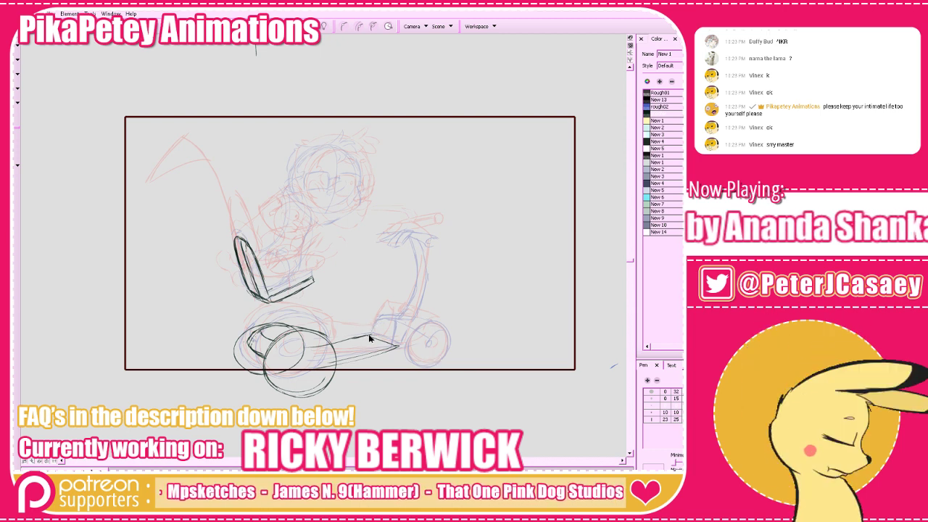
Sketch the raised box at the deck's front end and the front wheel with its hub, comparing with the adjacent drawing
mouse_move(366, 337)
mouse_down()
mouse_move(377, 320)
mouse_move(396, 325)
mouse_up()
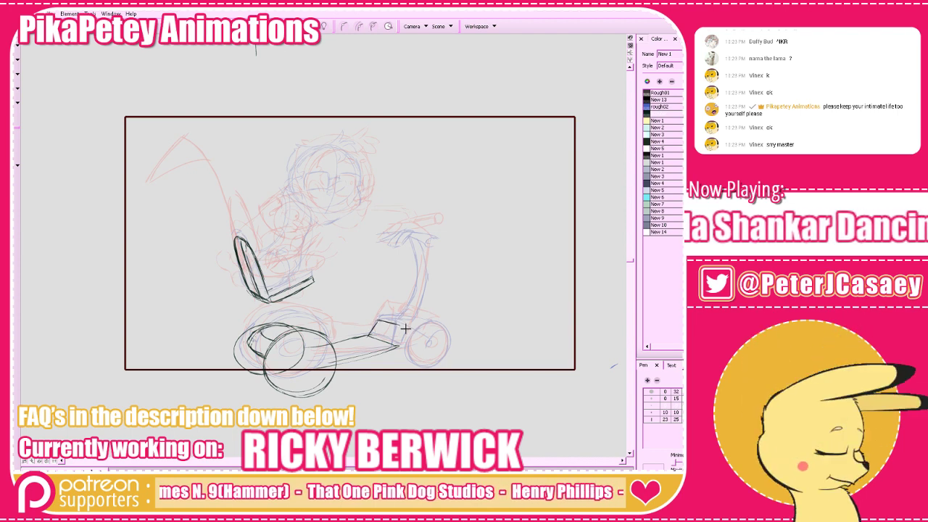
drag(396, 324, 398, 346)
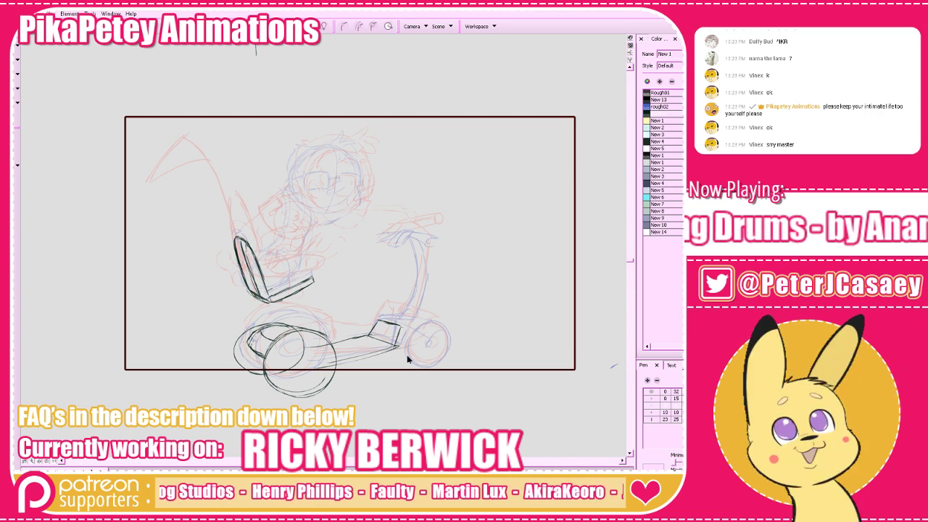
mouse_move(413, 335)
mouse_down()
mouse_move(435, 361)
mouse_move(418, 326)
mouse_move(439, 362)
mouse_move(429, 325)
mouse_move(434, 362)
mouse_move(416, 368)
mouse_move(433, 327)
mouse_move(428, 365)
mouse_move(418, 325)
mouse_move(442, 354)
mouse_move(408, 343)
mouse_move(413, 360)
mouse_move(421, 324)
mouse_move(442, 346)
mouse_move(409, 362)
mouse_move(431, 324)
mouse_move(428, 364)
mouse_move(421, 325)
mouse_move(428, 366)
mouse_up()
key(ctrl+z)
key(ctrl+z)
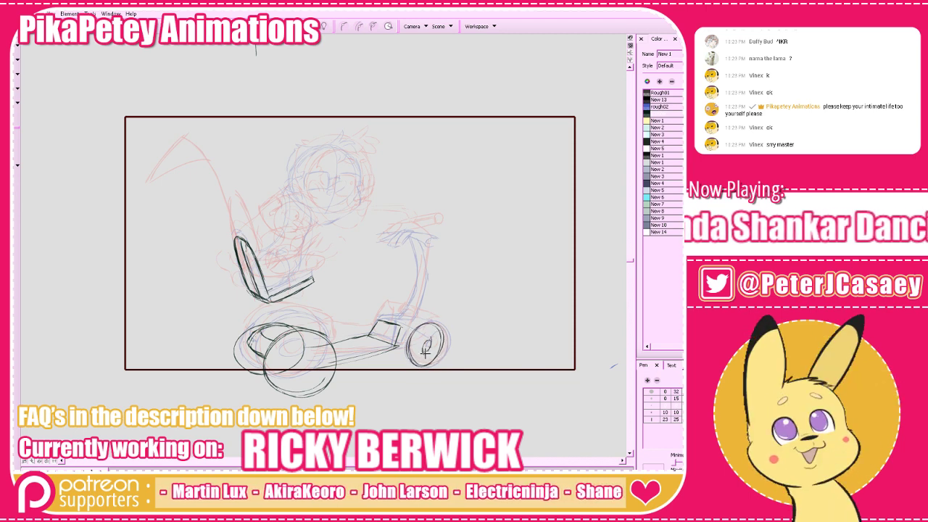
mouse_move(425, 349)
mouse_down()
mouse_move(423, 339)
mouse_move(423, 350)
mouse_up()
key(ctrl+z)
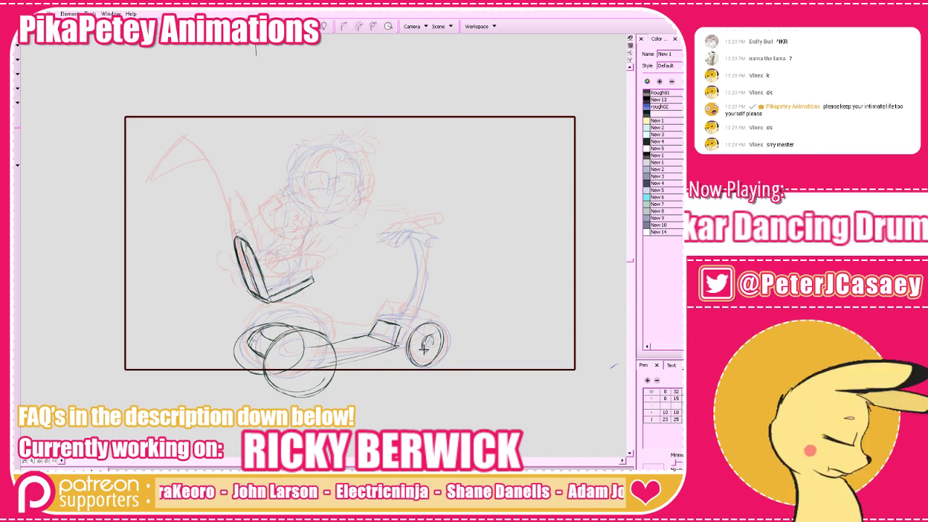
key(comma)
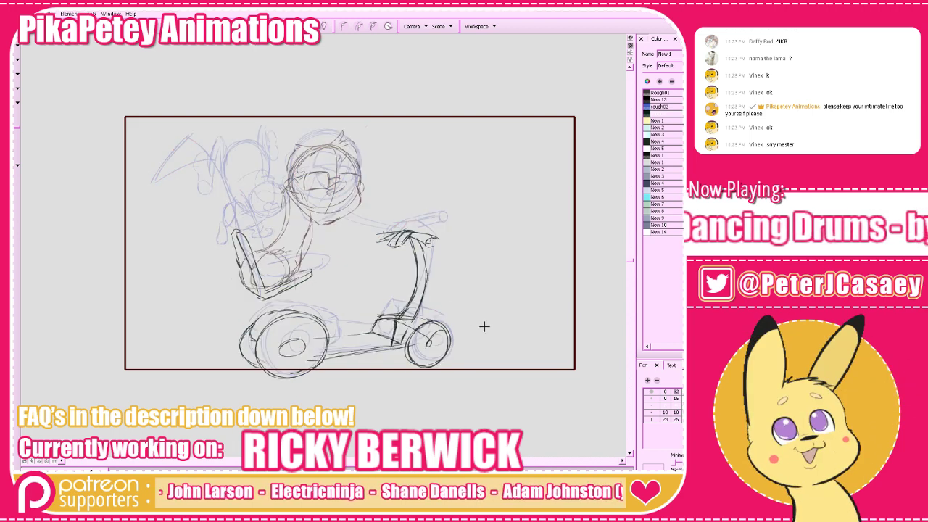
key(period)
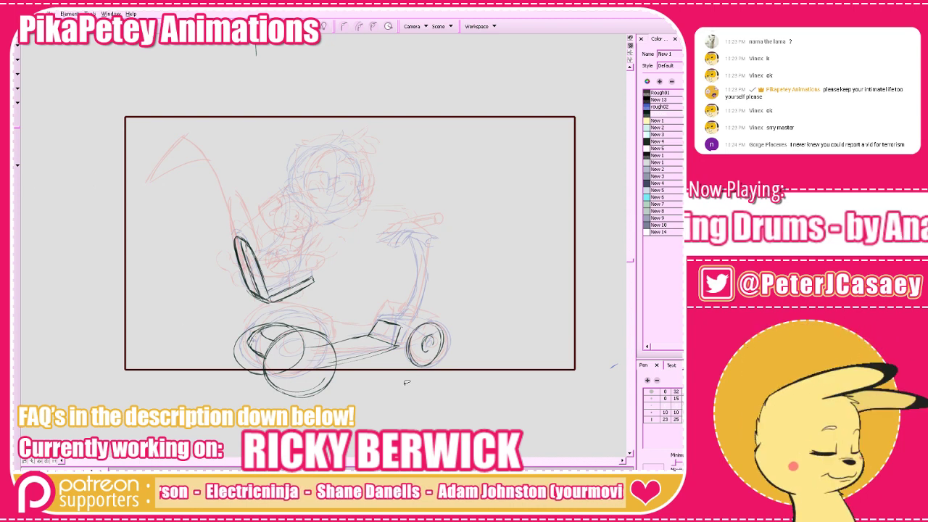
Sketch the fender running from the raised box over the front wheel, redoing strokes and comparing with the neighbouring frames
drag(409, 381, 415, 375)
mouse_move(445, 347)
mouse_down()
mouse_move(422, 322)
mouse_move(444, 346)
mouse_move(447, 370)
mouse_move(436, 368)
mouse_move(442, 359)
mouse_move(448, 370)
mouse_move(407, 377)
mouse_move(433, 367)
mouse_up()
click(421, 374)
key(alt+b)
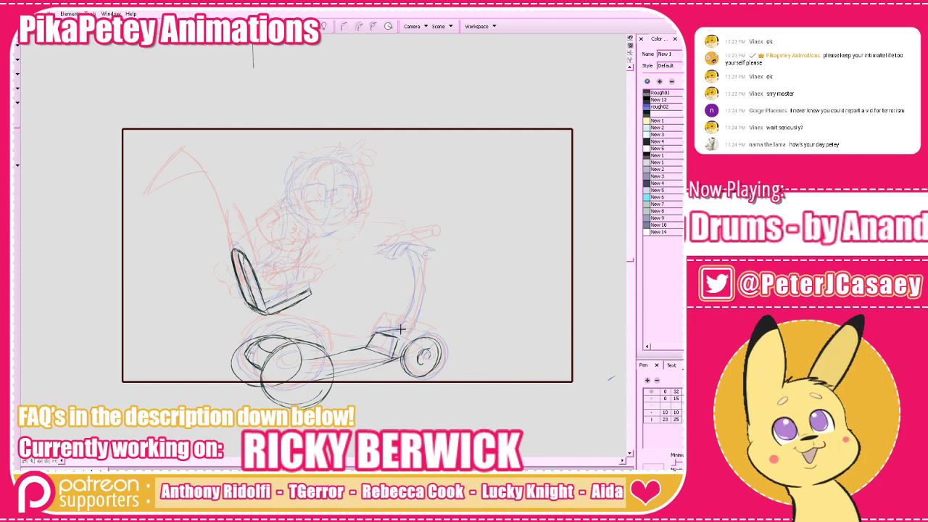
drag(393, 331, 429, 335)
key(ctrl+z)
key(ctrl+z)
key(ctrl+z)
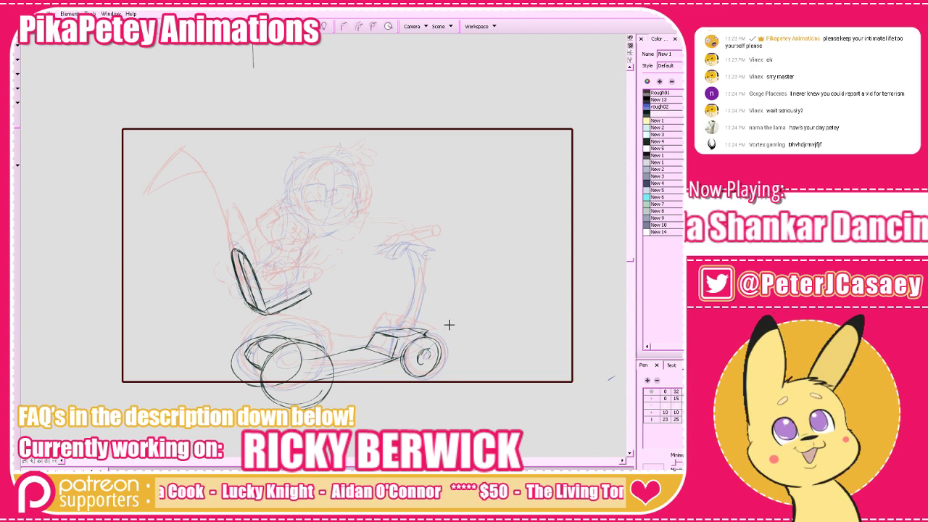
key(period)
key(comma)
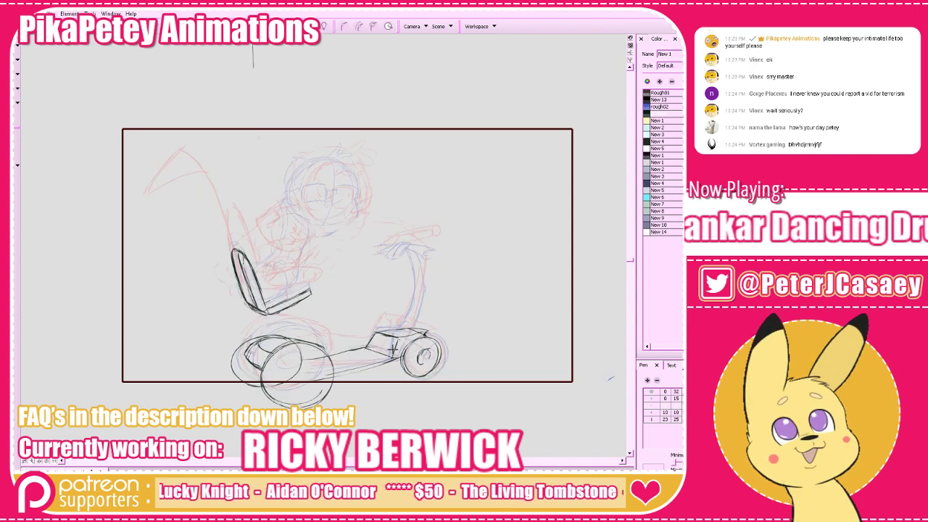
Select the deck, raised box and front wheel, pull their front end slightly down and flip through the adjacent drawings
click(18, 70)
drag(492, 270, 372, 400)
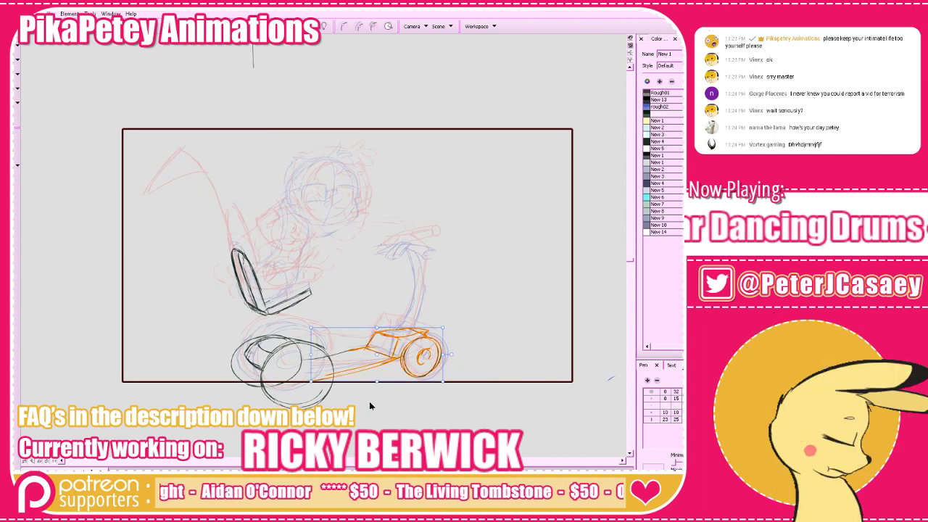
drag(443, 356, 444, 364)
click(468, 337)
key(period)
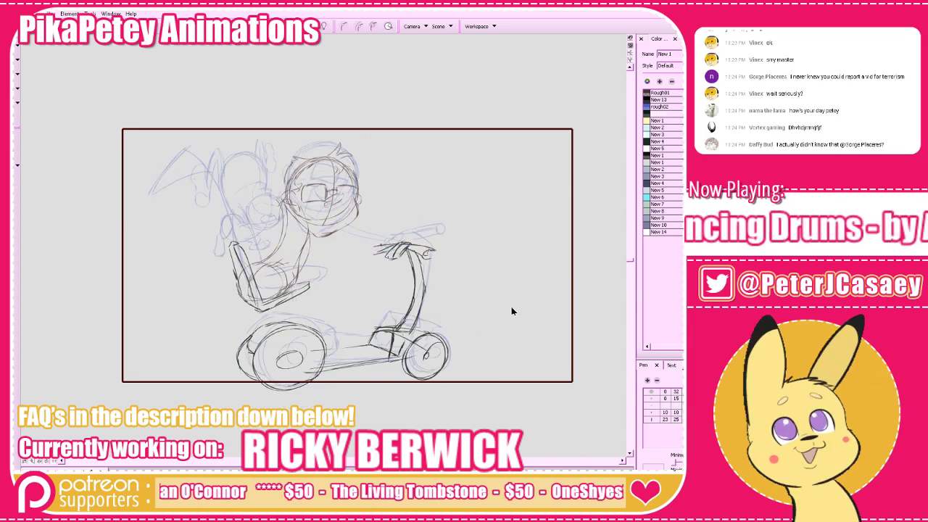
key(period)
key(period)
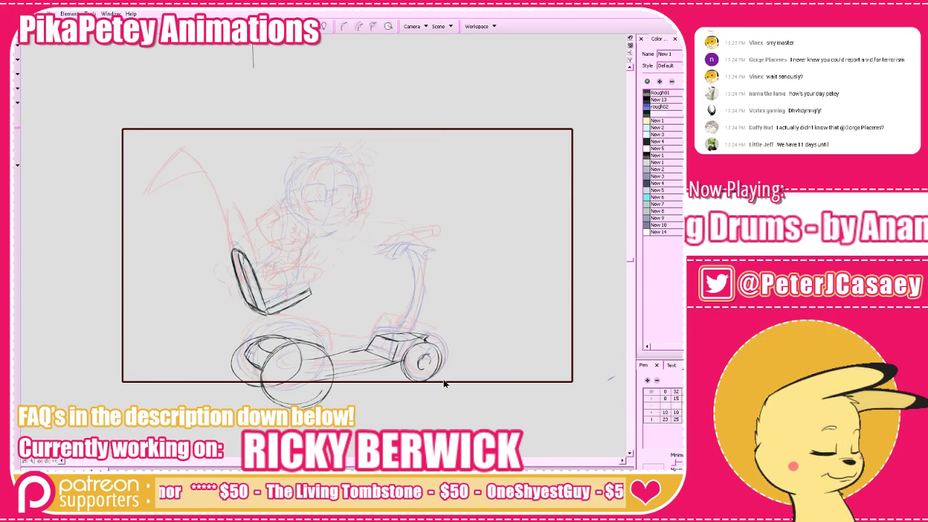
Select the front wheel and widen it slightly forward, checking it against the previous drawing
click(439, 361)
click(459, 361)
drag(448, 366, 449, 369)
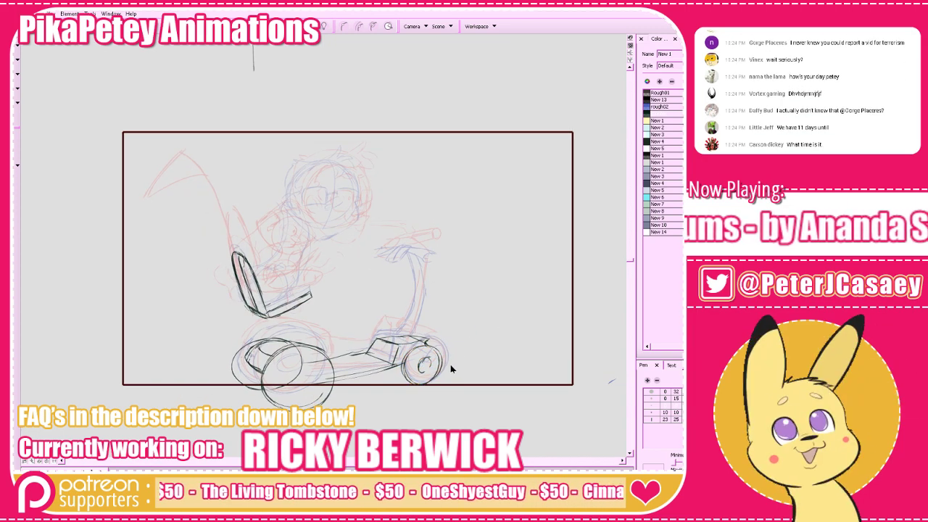
mouse_move(418, 407)
mouse_down()
mouse_move(442, 387)
mouse_move(427, 359)
mouse_move(414, 383)
mouse_move(445, 363)
mouse_move(433, 357)
mouse_move(444, 364)
mouse_up()
click(472, 346)
key(comma)
key(period)
click(468, 343)
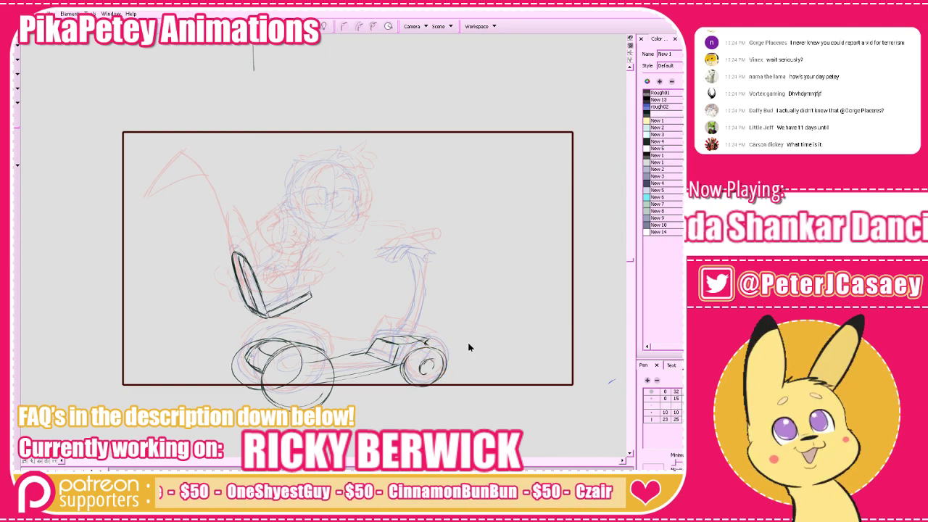
Add a short stroke to the deck's lower edge beside the front wheel and compare it with the adjacent drawings
key(period)
key(comma)
key(comma)
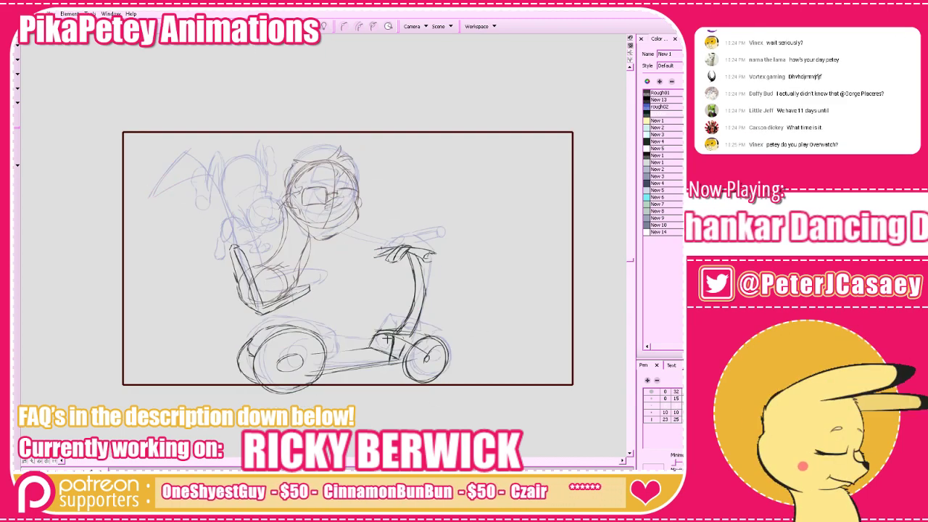
key(period)
drag(382, 372, 397, 367)
key(period)
key(comma)
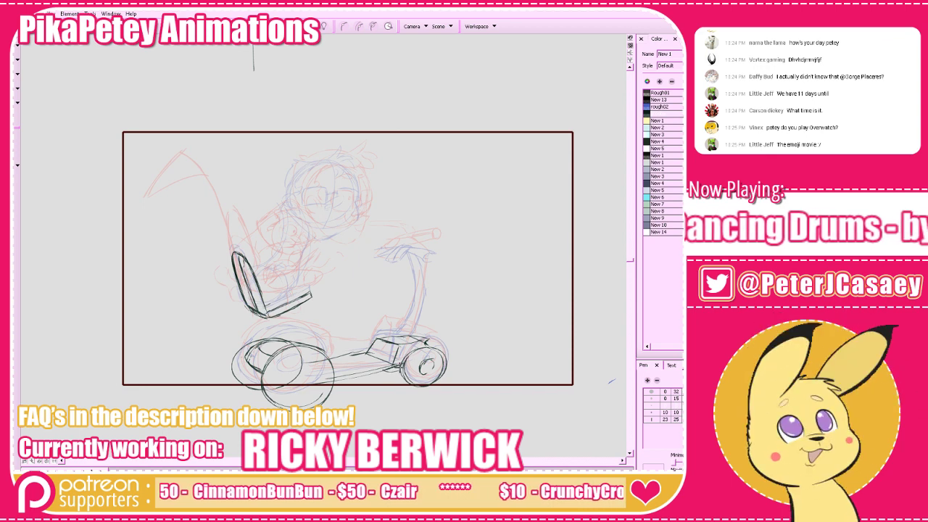
Sketch the scooter's handlebar with its grips near the onion-skinned ones, checking it against the adjacent drawings
drag(451, 340, 447, 357)
key(period)
key(comma)
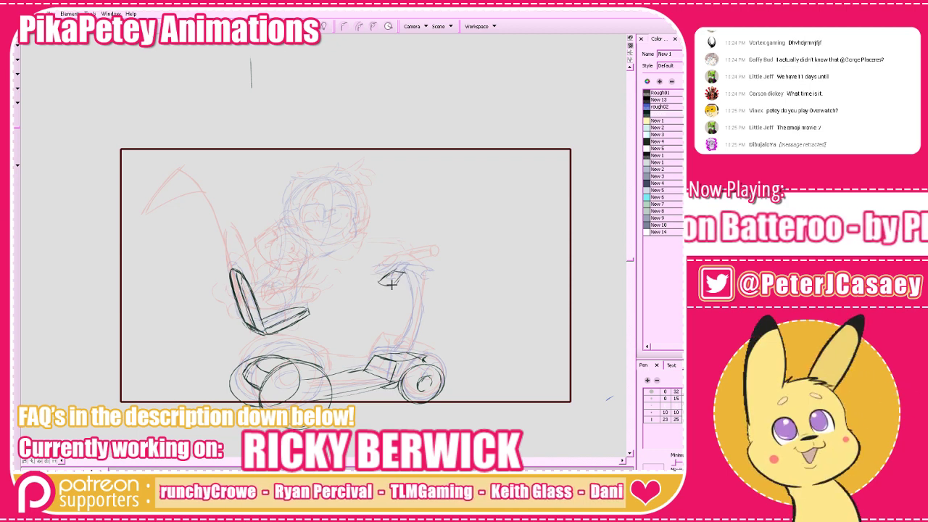
drag(404, 286, 398, 291)
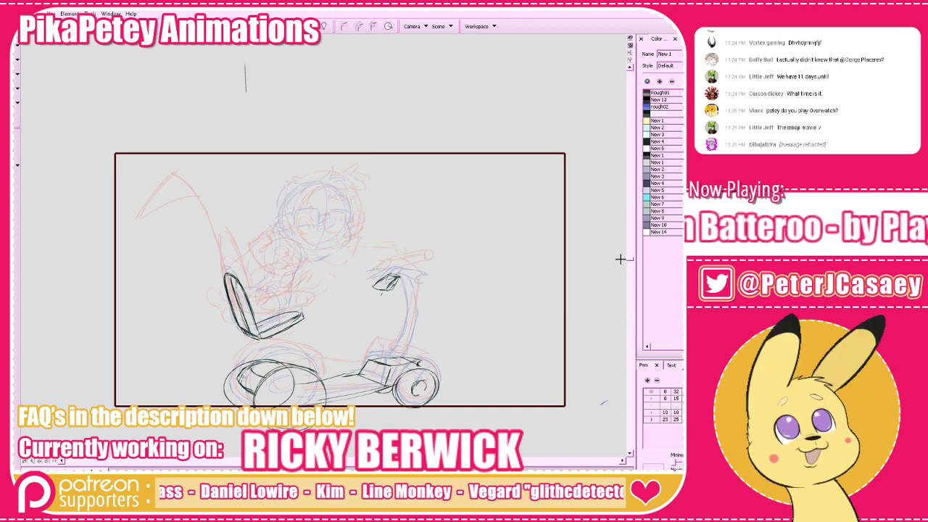
drag(629, 260, 628, 261)
key(s)
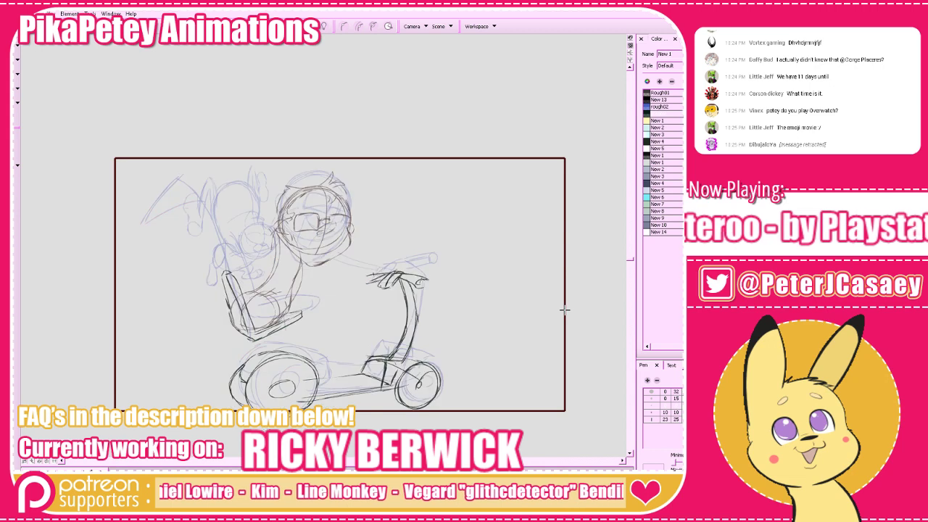
key(a)
drag(386, 281, 418, 288)
key(period)
key(comma)
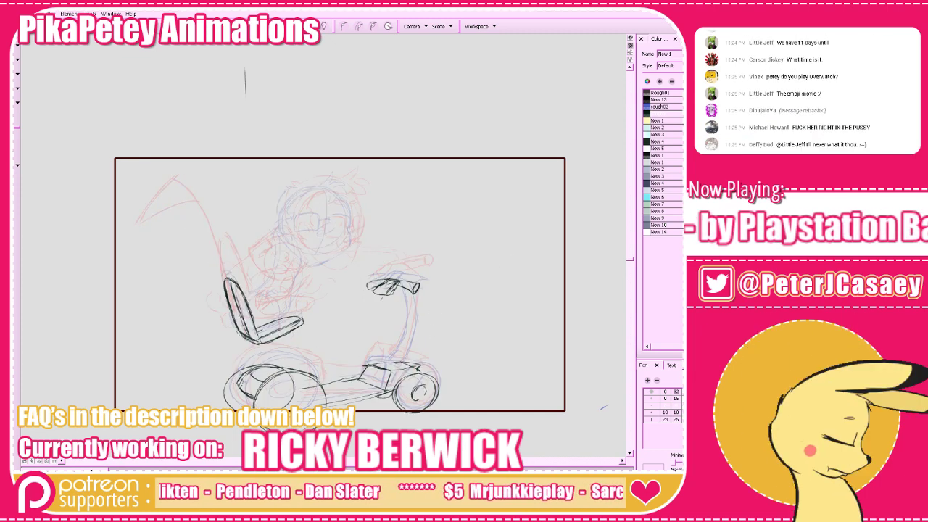
Sketch the curved steering column from the handlebar down to the raised box, redoing strokes and comparing with the adjacent drawings
mouse_move(403, 286)
mouse_down()
mouse_move(416, 301)
mouse_move(403, 365)
mouse_move(417, 313)
mouse_move(386, 357)
mouse_move(389, 369)
mouse_move(406, 291)
mouse_up()
key(ctrl+z)
key(period)
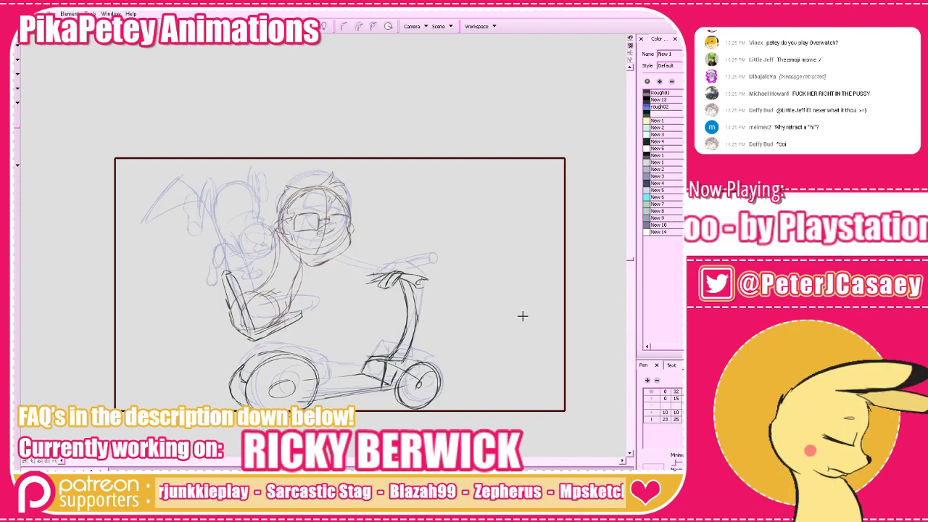
key(comma)
key(comma)
key(period)
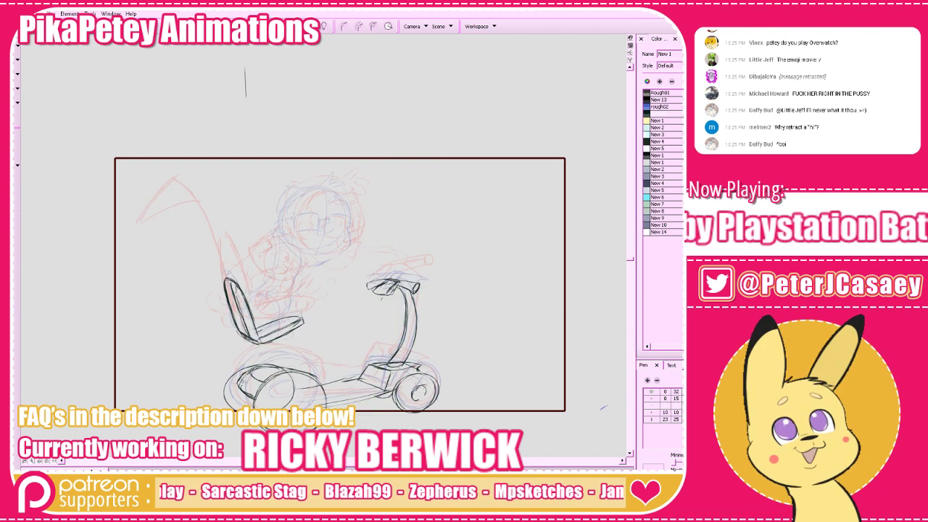
Select the seat and move it slightly down and forward, closer to the deck
mouse_move(81, 170)
mouse_down()
mouse_move(290, 340)
mouse_move(325, 351)
mouse_move(296, 346)
mouse_up()
click(361, 326)
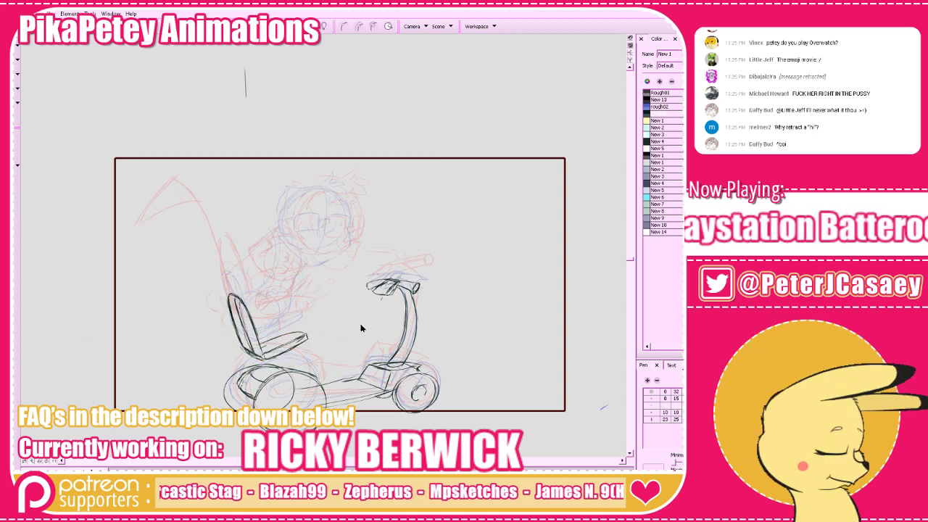
key(Return)
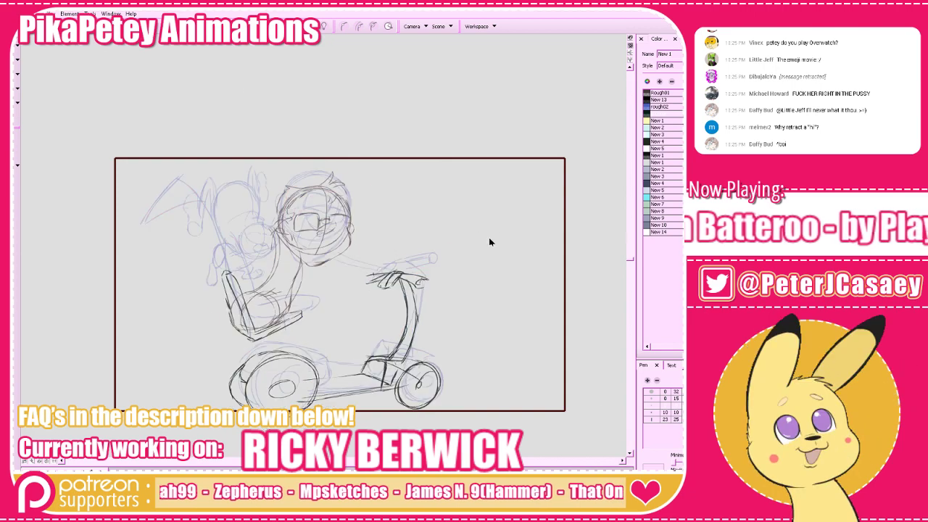
Sketch the character's round head above the seat in the Rough01 colour, redrawing the circle once
key(2)
key(2)
mouse_move(482, 255)
mouse_down()
mouse_move(497, 250)
mouse_move(491, 271)
mouse_move(496, 256)
mouse_up()
key(1)
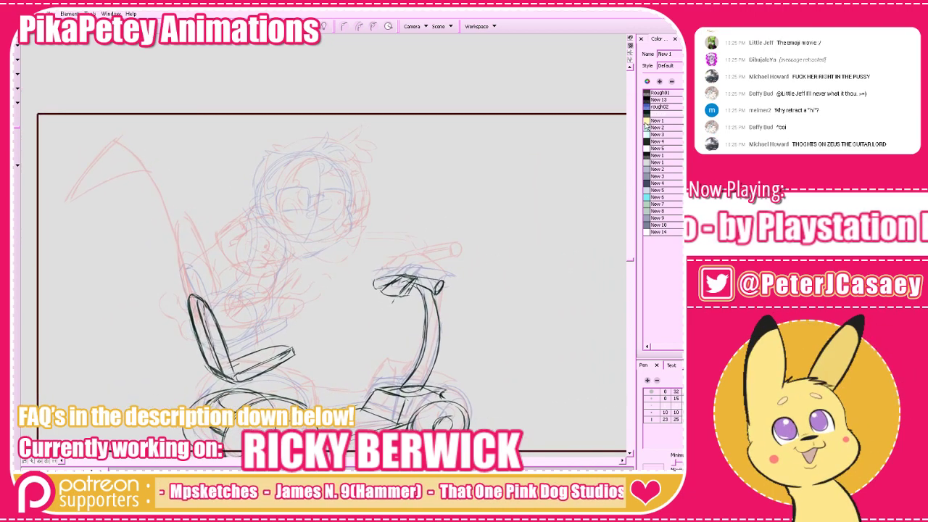
click(649, 95)
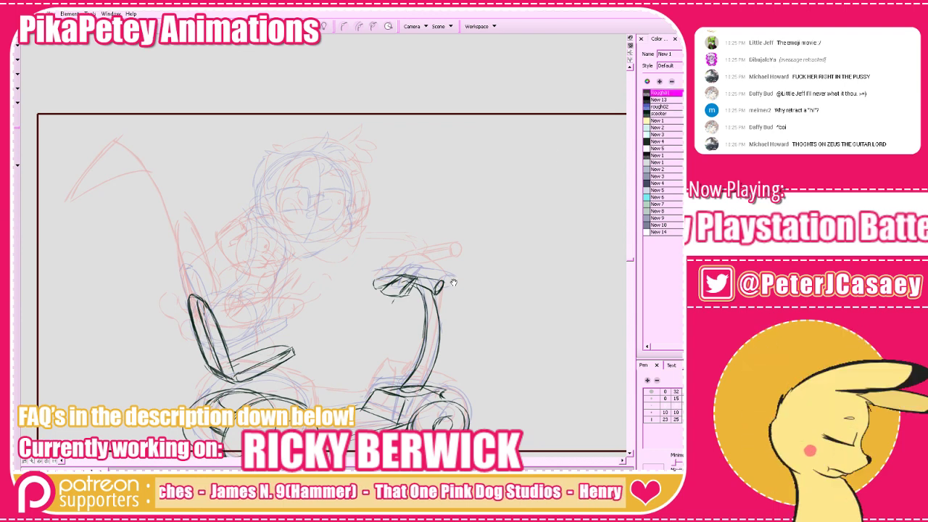
drag(468, 322, 477, 322)
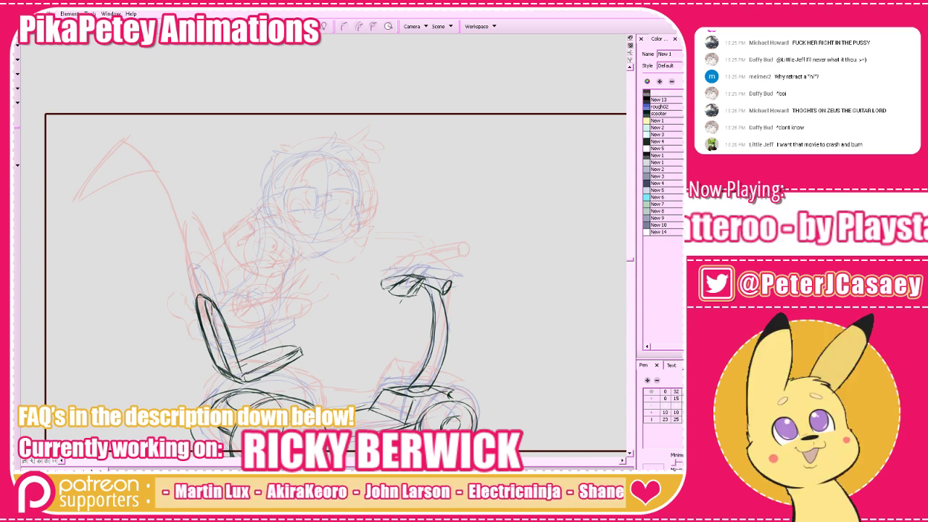
drag(442, 387, 486, 410)
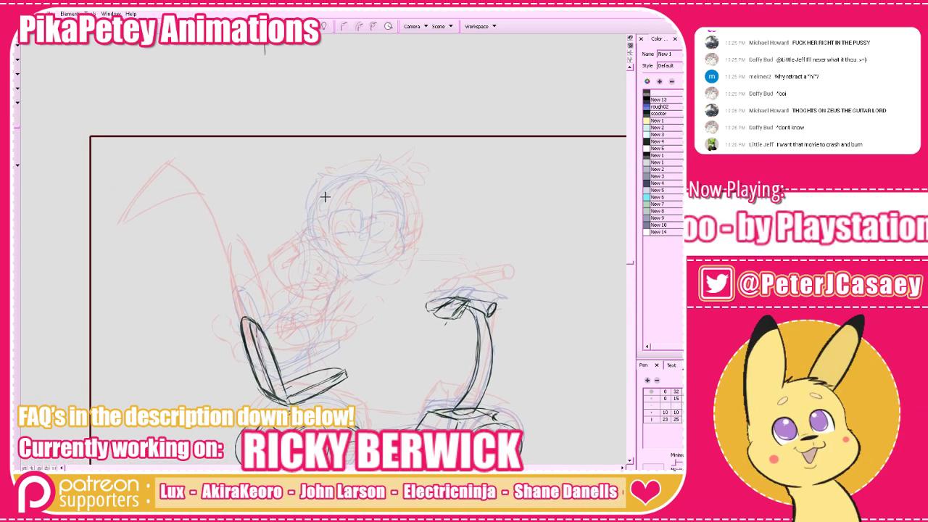
mouse_move(378, 200)
mouse_down()
mouse_move(346, 276)
mouse_move(326, 201)
mouse_move(388, 258)
mouse_move(307, 242)
mouse_move(395, 225)
mouse_up()
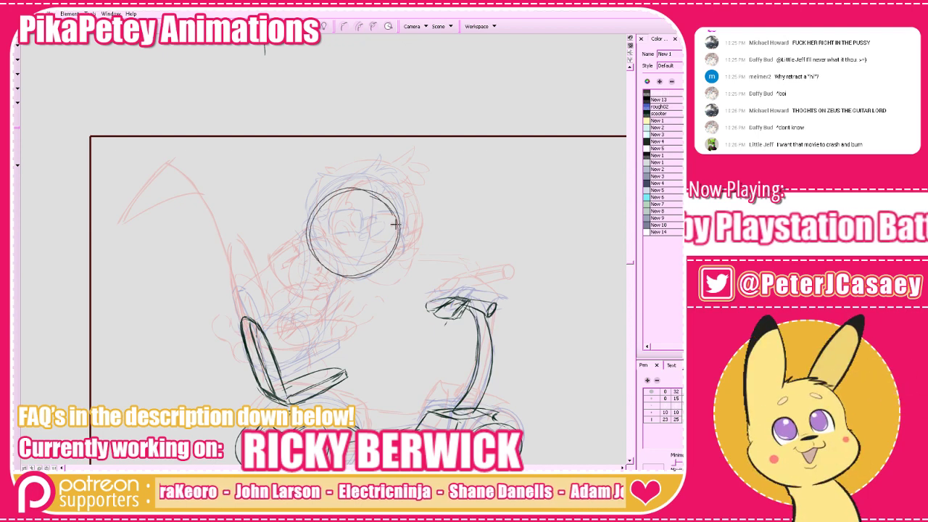
key(ctrl+z)
mouse_move(387, 266)
mouse_down()
mouse_move(311, 236)
mouse_move(396, 202)
mouse_move(357, 280)
mouse_move(326, 202)
mouse_move(407, 231)
mouse_up()
Draw the curved vertical centre line inside the head circle, redoing the stroke until it fits
drag(348, 189, 375, 271)
key(ctrl+z)
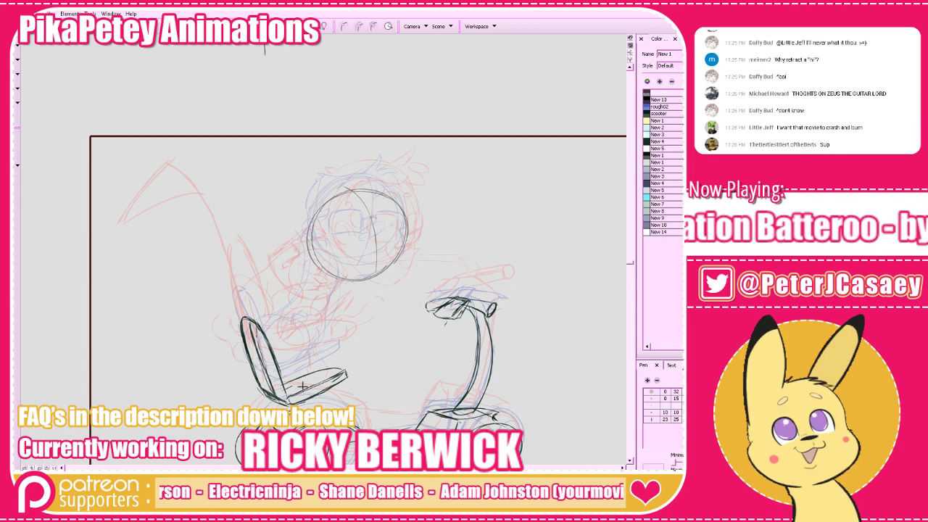
key(comma)
key(period)
key(ctrl+z)
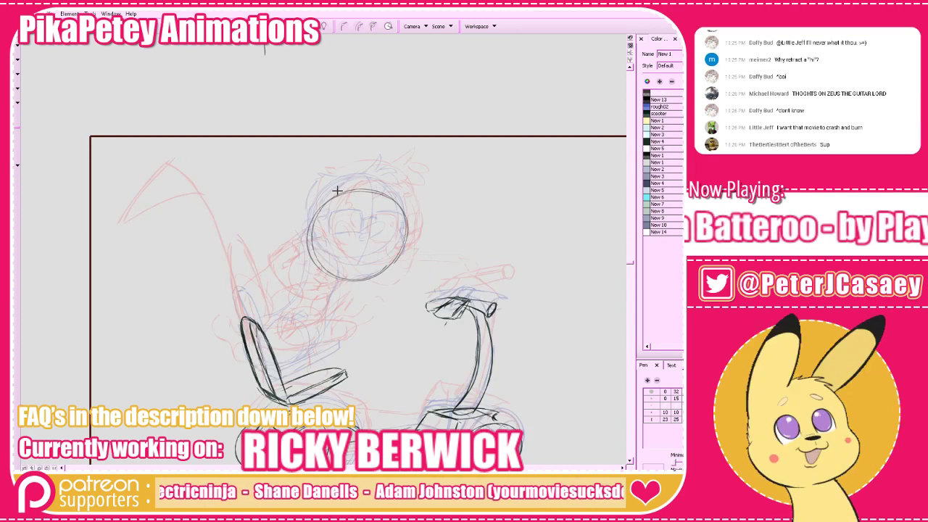
drag(347, 190, 365, 283)
key(ctrl+z)
drag(360, 195, 369, 262)
Flip through the adjacent drawings, select the head circle with its centre line and move it slightly down
key(comma)
key(comma)
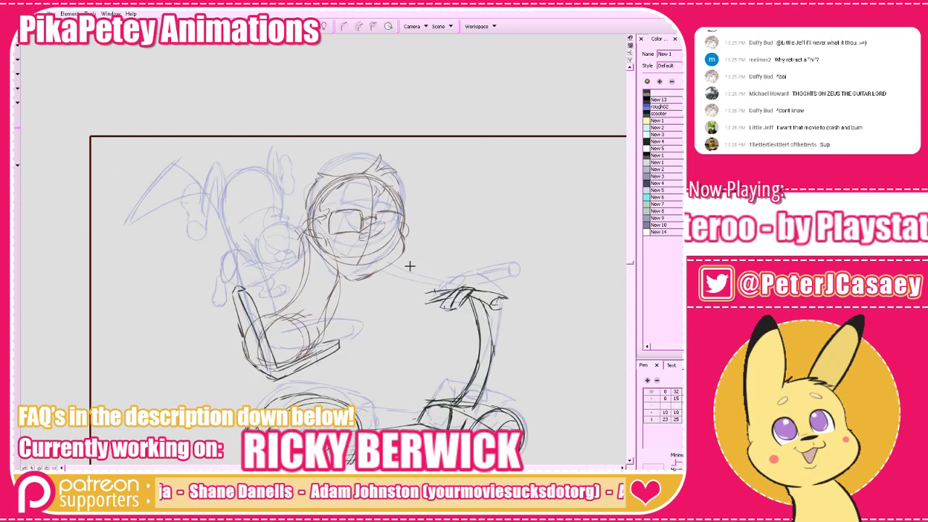
key(comma)
key(period)
key(period)
key(period)
key(comma)
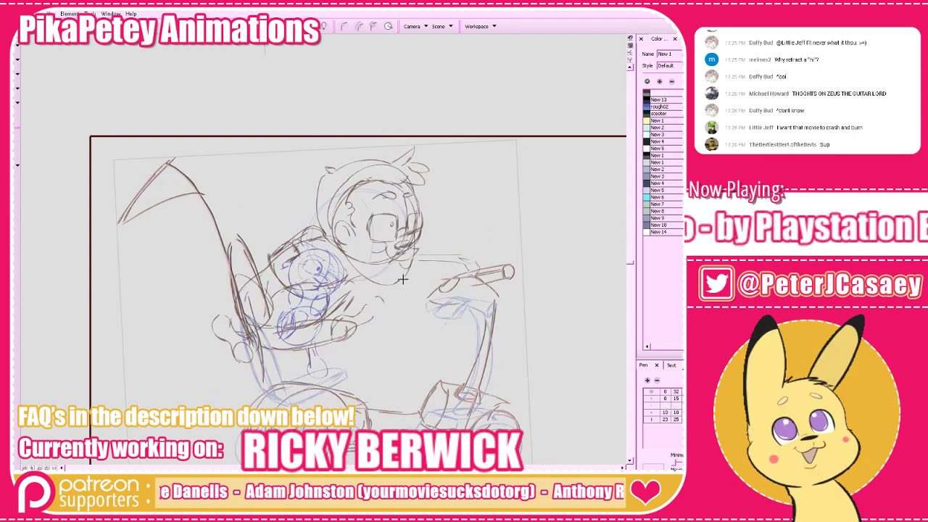
key(period)
drag(249, 151, 394, 266)
key(ctrl+z)
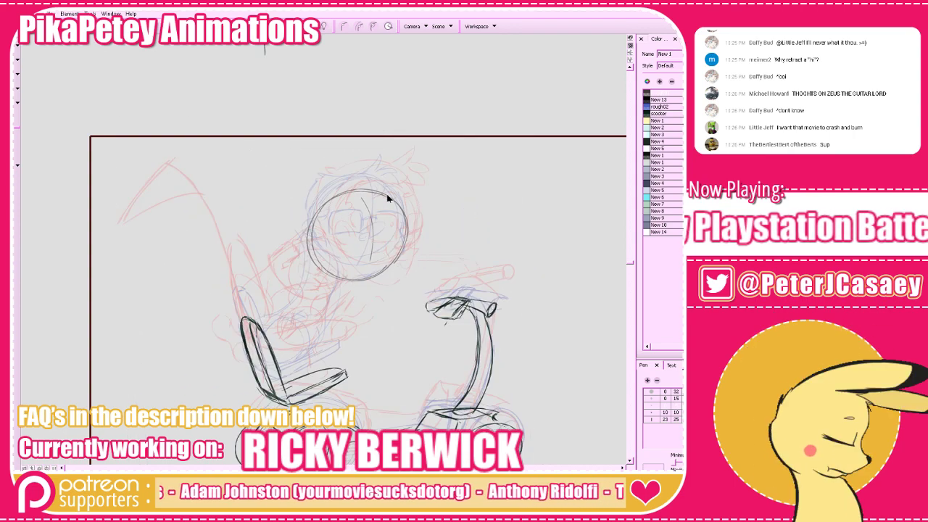
drag(197, 149, 412, 281)
Sketch the cheeks and jaw around the lower half of the head circle and compare with the adjacent drawings
mouse_move(402, 228)
mouse_down()
mouse_move(398, 247)
mouse_move(415, 263)
mouse_move(403, 285)
mouse_move(371, 301)
mouse_up()
key(alt+b)
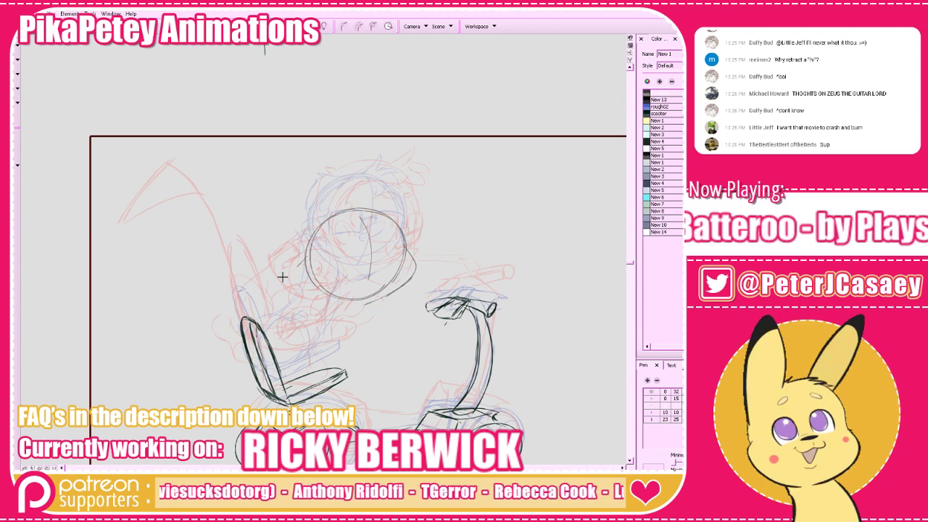
mouse_move(301, 277)
mouse_down()
mouse_move(410, 301)
mouse_move(328, 296)
mouse_move(385, 300)
mouse_up()
key(period)
key(period)
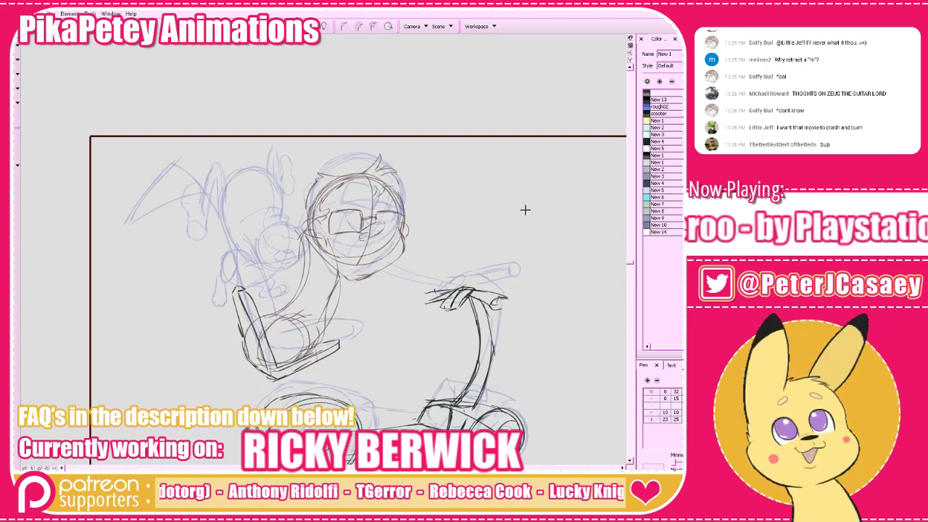
key(comma)
key(period)
key(comma)
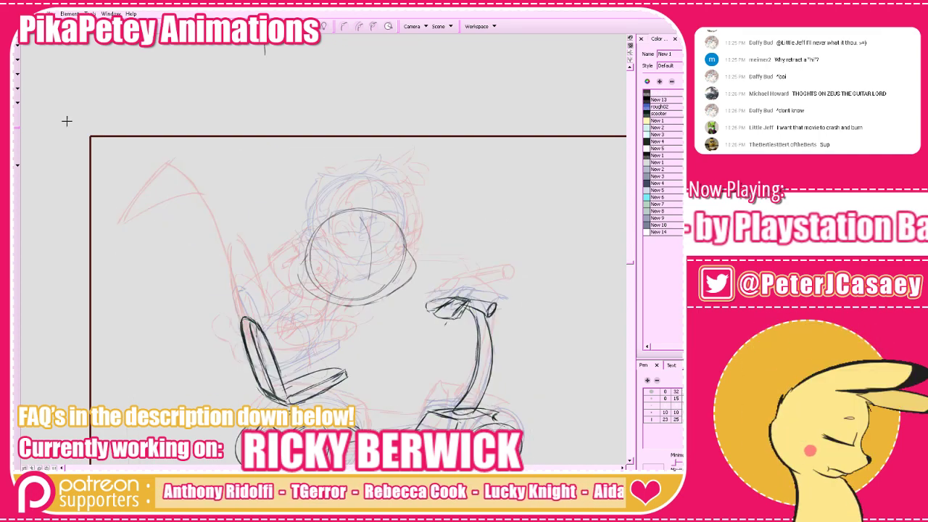
Select the whole head sketch, move it further down and flip through the adjacent drawings
mouse_move(149, 89)
mouse_down()
mouse_move(424, 306)
mouse_move(405, 315)
mouse_up()
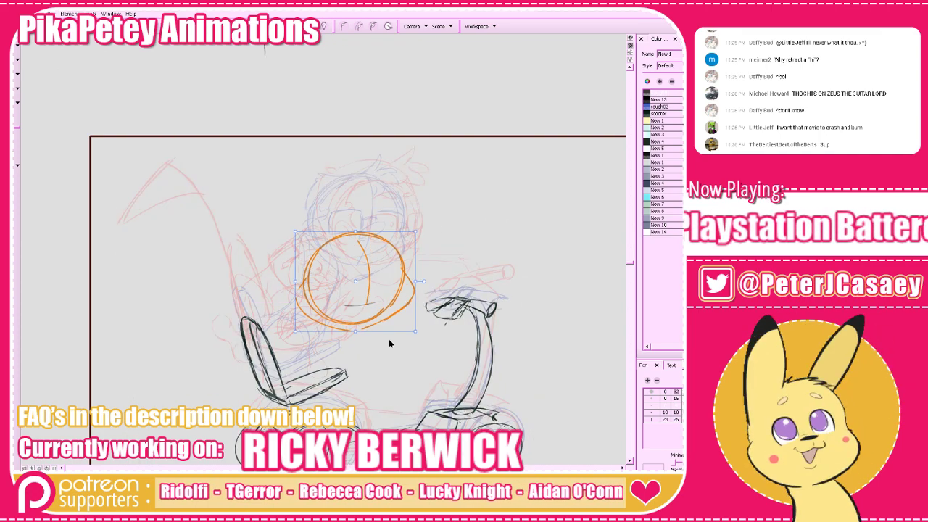
click(390, 341)
key(period)
key(period)
key(period)
key(comma)
key(comma)
key(comma)
key(comma)
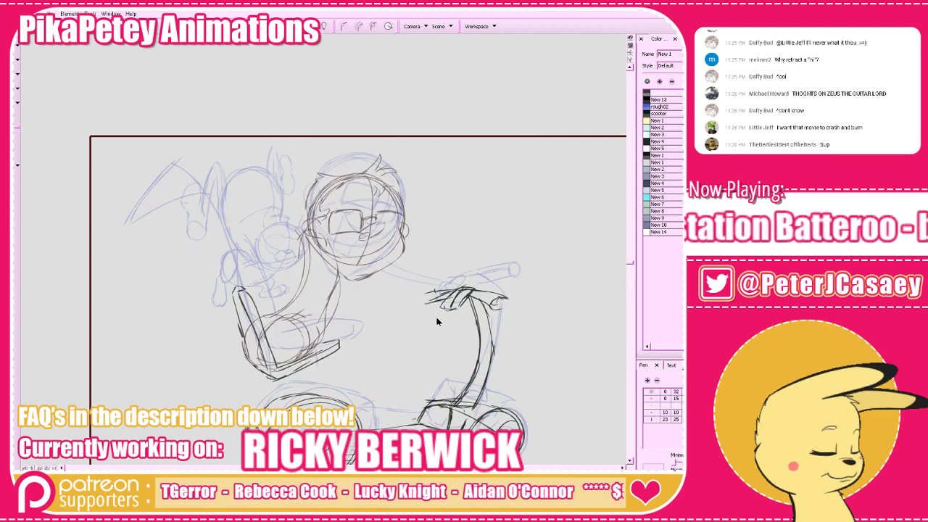
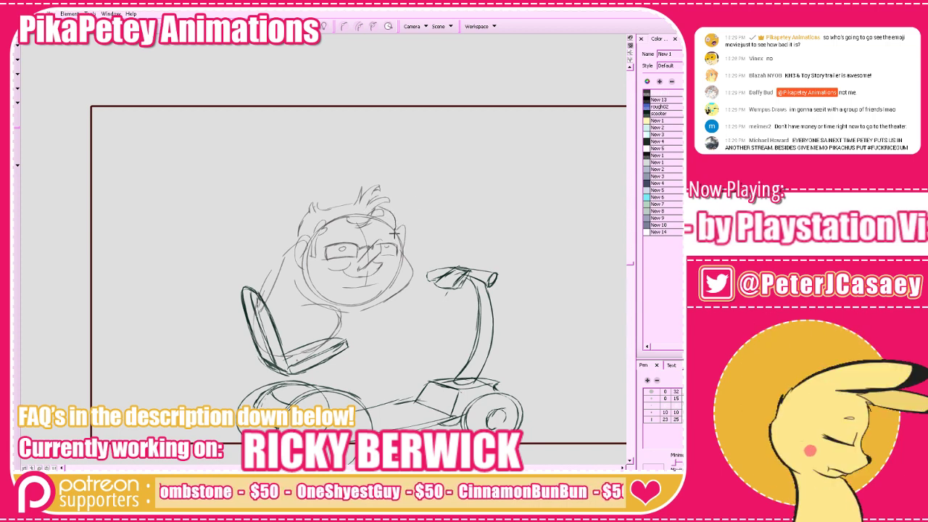
Flip back and forth between the new drawing and its neighbours to check the motion of the character and scooter
key(1)
key(1)
key(1)
key(period)
key(period)
key(period)
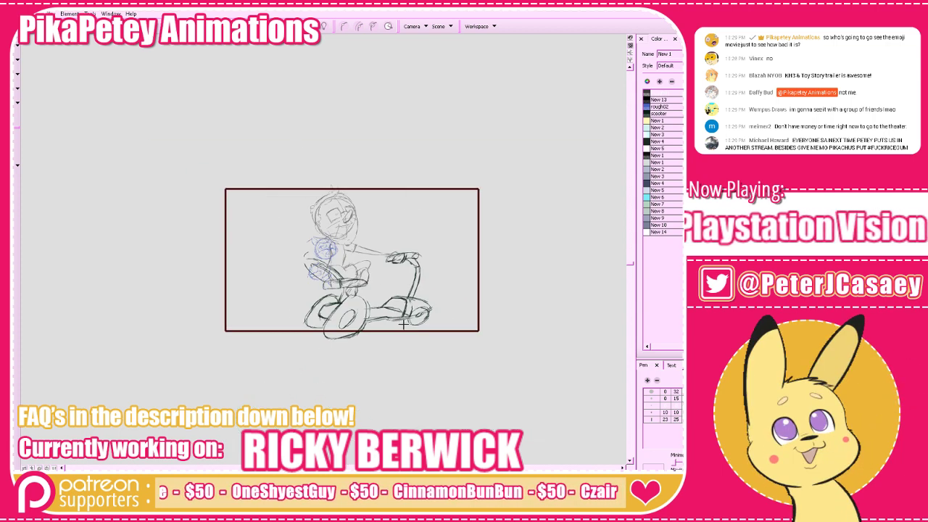
key(comma)
key(comma)
key(period)
key(period)
key(comma)
key(comma)
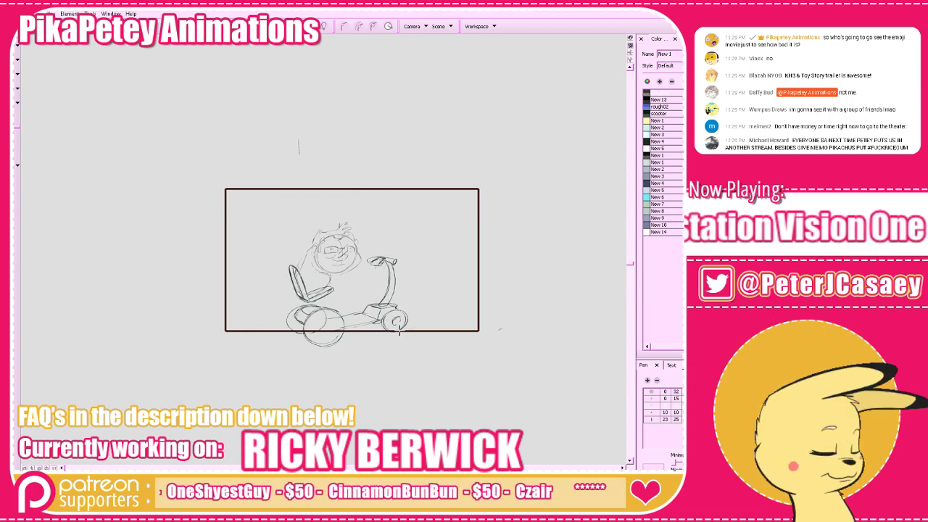
key(period)
key(period)
key(comma)
key(comma)
key(comma)
key(period)
key(period)
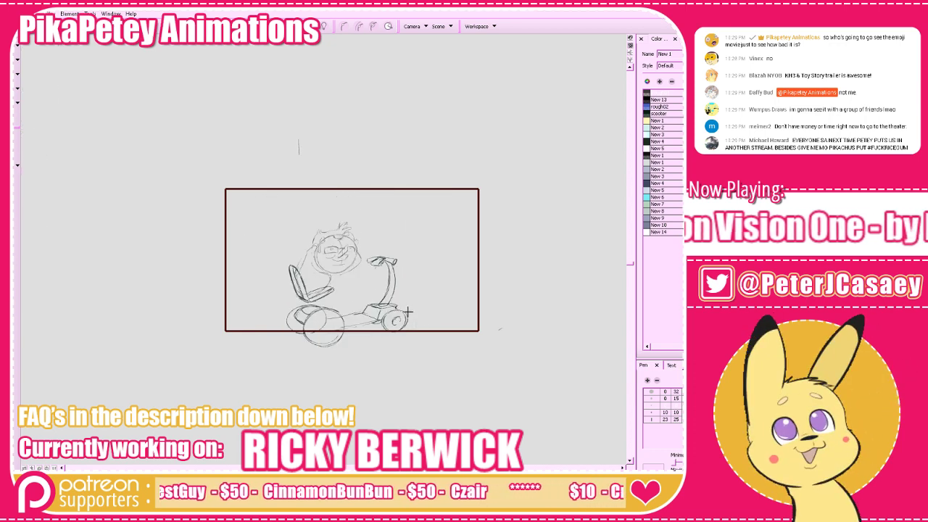
Add short strokes reaching out behind the character's head after comparing with the adjacent drawings
key(2)
key(2)
key(comma)
key(period)
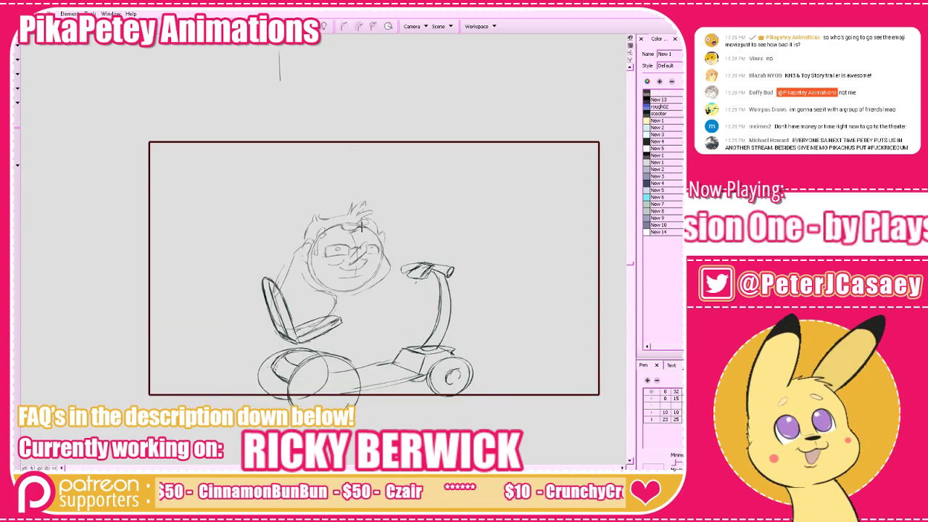
key(period)
key(comma)
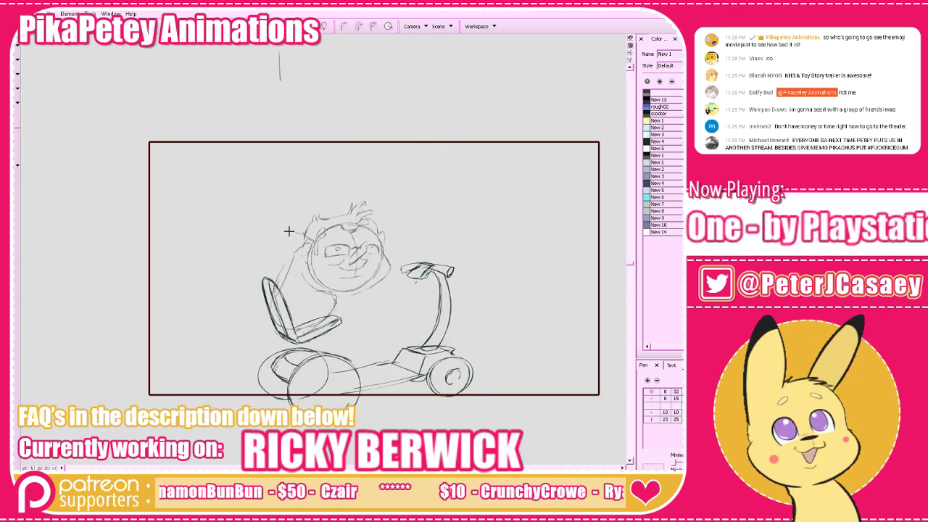
drag(309, 243, 280, 230)
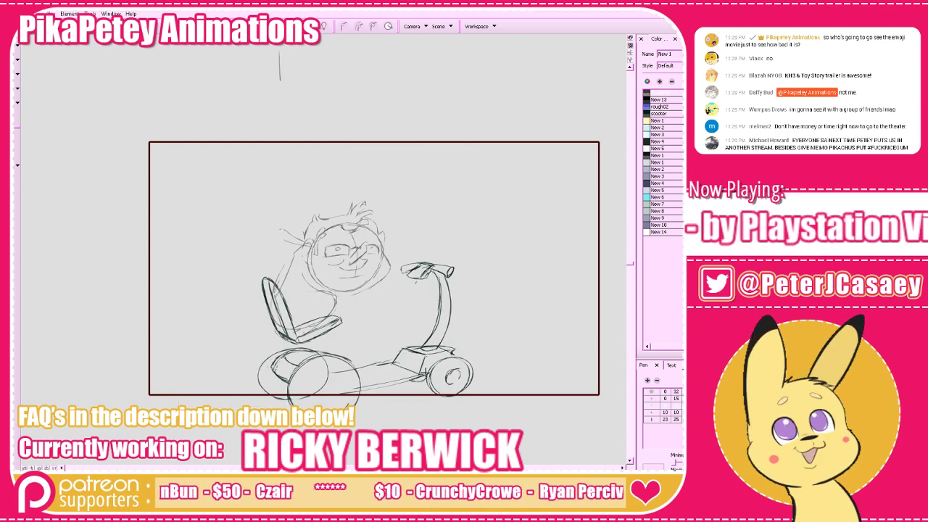
Save the scene and delete the old character and cat drawing at frame 193
drag(524, 473, 530, 320)
click(530, 393)
click(527, 392)
click(524, 415)
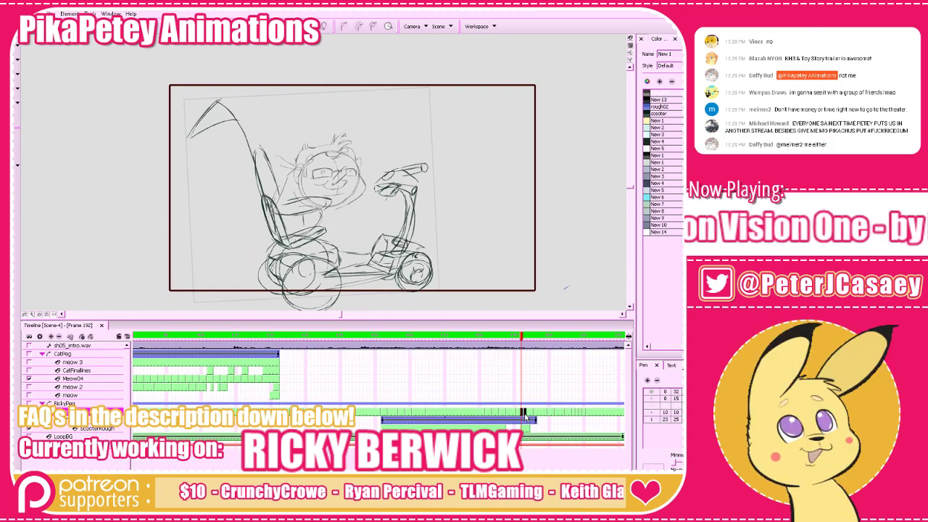
click(525, 417)
key(ctrl+s)
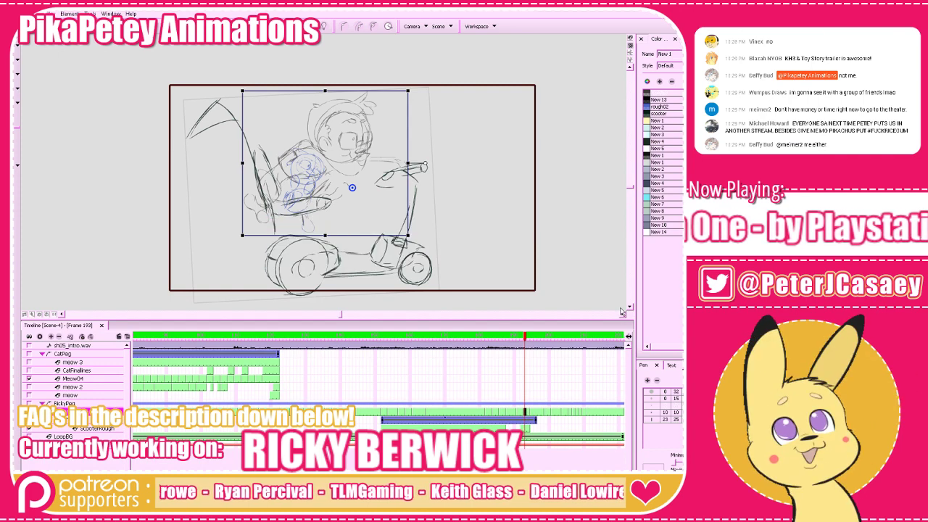
key(Delete)
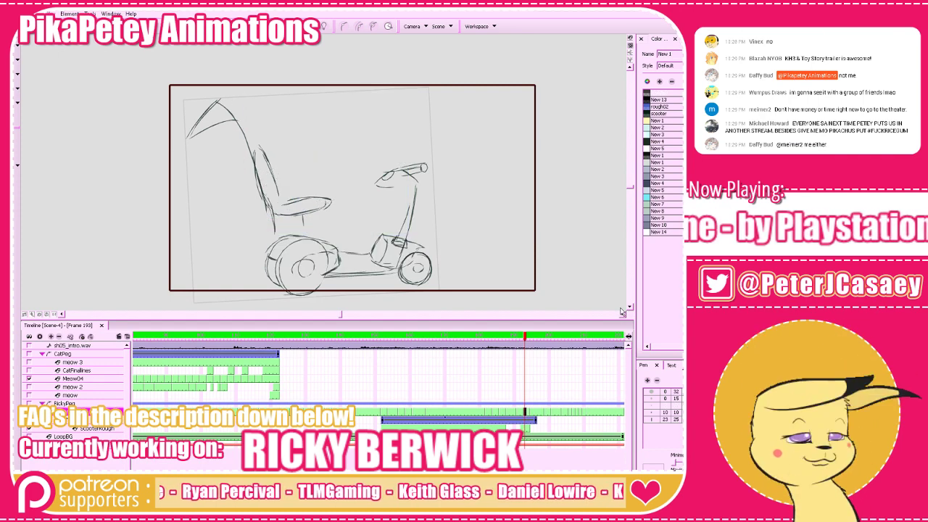
Delete the old scooter drawings on the ScooterRough layer at frames 192 and 193
click(522, 429)
key(Delete)
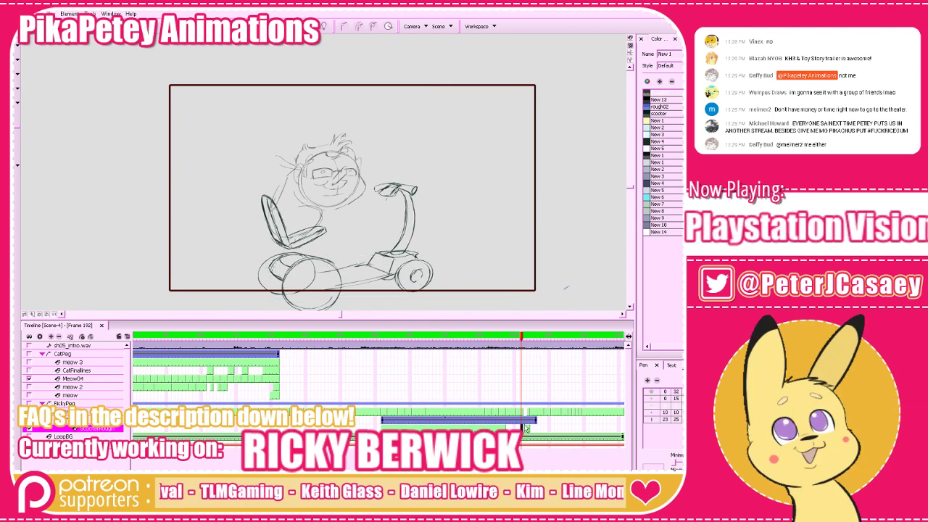
click(527, 429)
key(Delete)
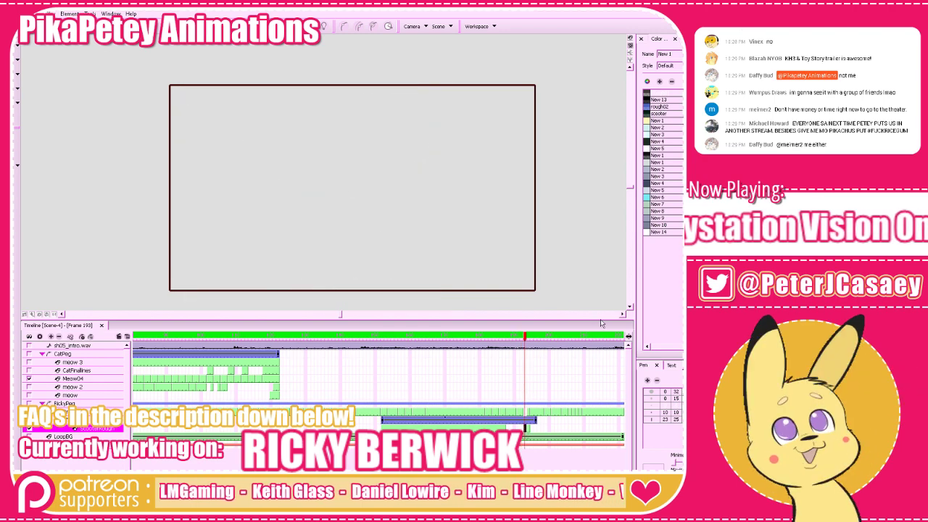
Set up frame 193 of the ScooterRough layer for drawing, with a larger canvas, onion skinning on and the scooter colour chosen
click(529, 410)
click(526, 412)
drag(561, 320, 549, 412)
drag(537, 356, 532, 376)
key(alt+o)
drag(525, 321, 528, 299)
click(647, 107)
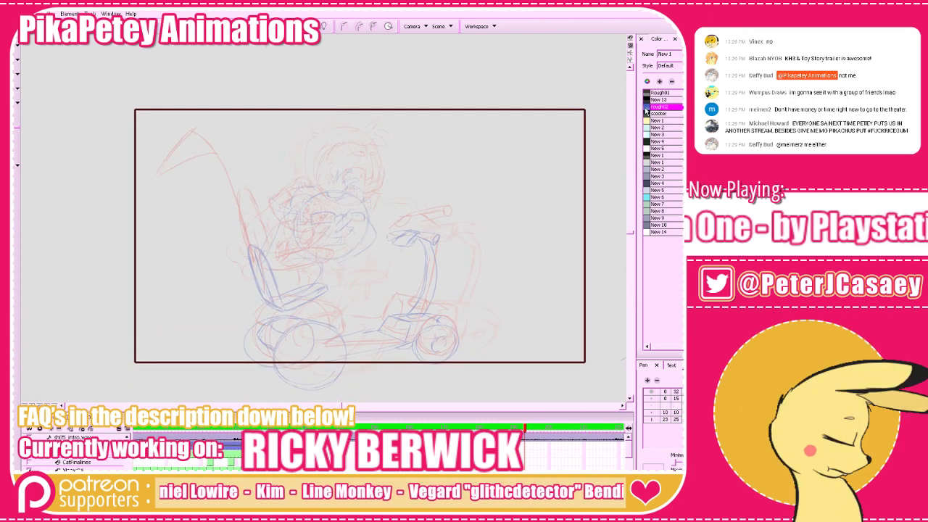
click(649, 114)
drag(547, 290, 561, 302)
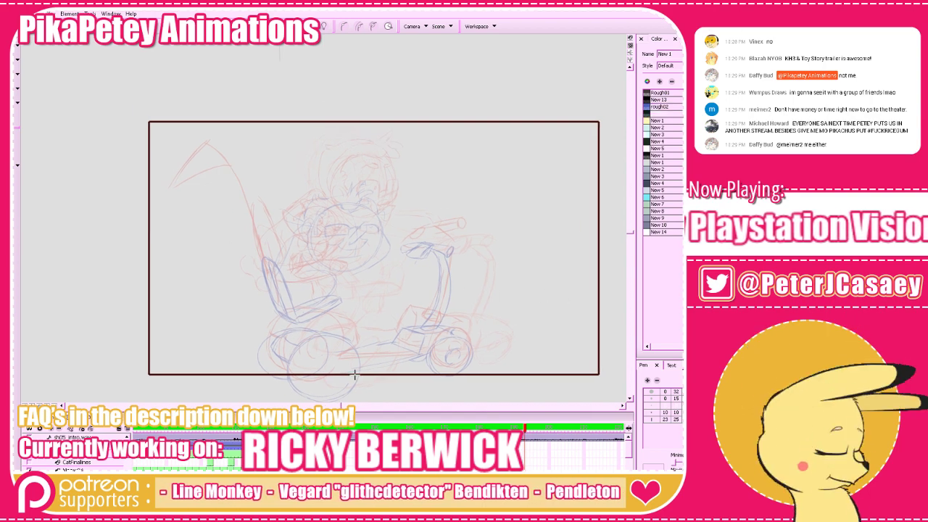
Sketch the scooter's near rear wheel as a tilted oval with an inner hub curve, redoing strokes that do not fit
mouse_move(360, 375)
mouse_down()
mouse_move(318, 351)
mouse_move(345, 331)
mouse_up()
key(ctrl+z)
mouse_move(360, 383)
mouse_down()
mouse_move(316, 356)
mouse_move(320, 363)
mouse_move(326, 346)
mouse_move(306, 361)
mouse_move(341, 341)
mouse_up()
mouse_move(352, 334)
mouse_down()
mouse_move(376, 367)
mouse_move(373, 344)
mouse_move(357, 381)
mouse_up()
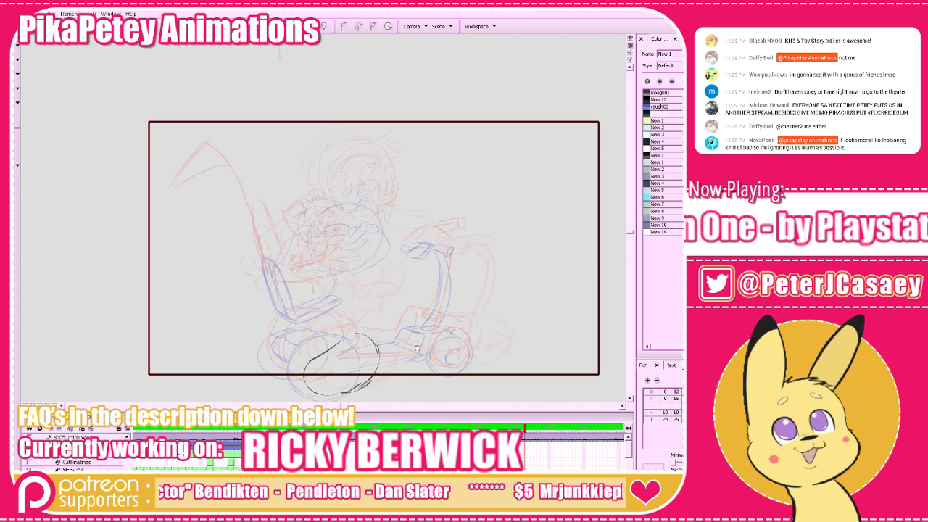
drag(417, 345, 424, 326)
key(ctrl+z)
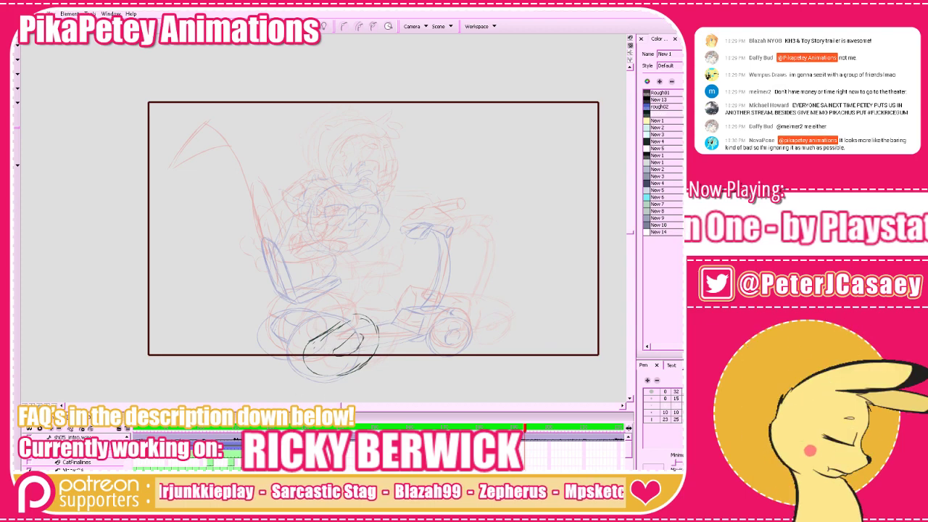
Reinforce the near rear wheel's upper edge and rough in the curved shape behind it, comparing with the previous drawing
key(comma)
key(period)
key(comma)
key(period)
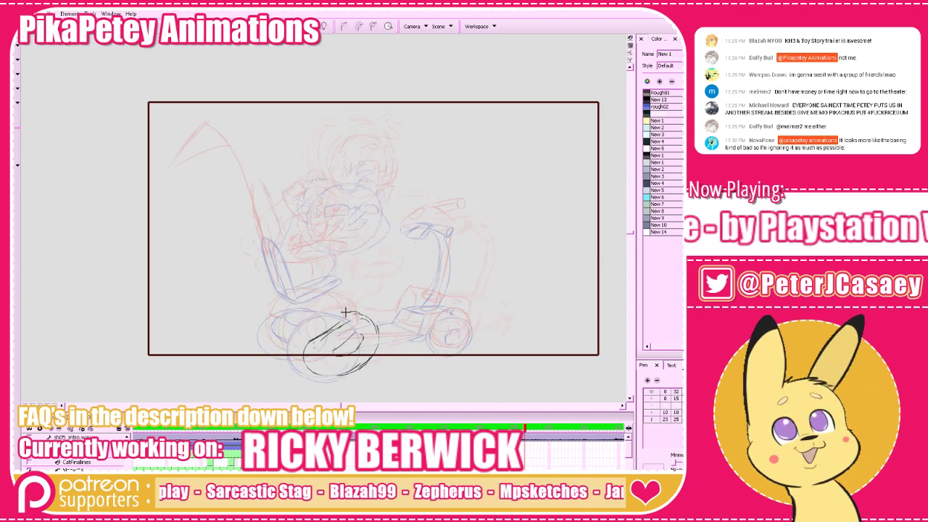
mouse_move(349, 317)
mouse_down()
mouse_move(307, 342)
mouse_move(353, 314)
mouse_move(372, 319)
mouse_up()
drag(339, 320, 322, 331)
key(comma)
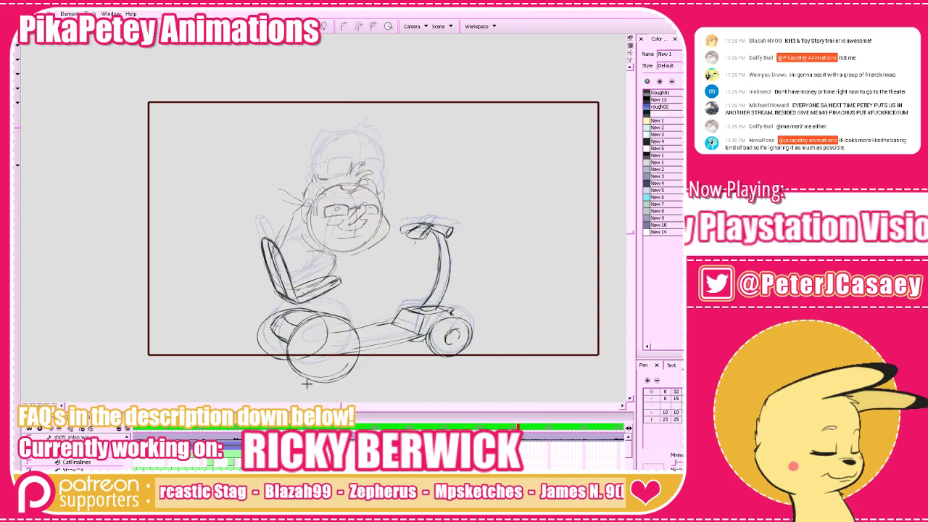
key(period)
key(comma)
key(period)
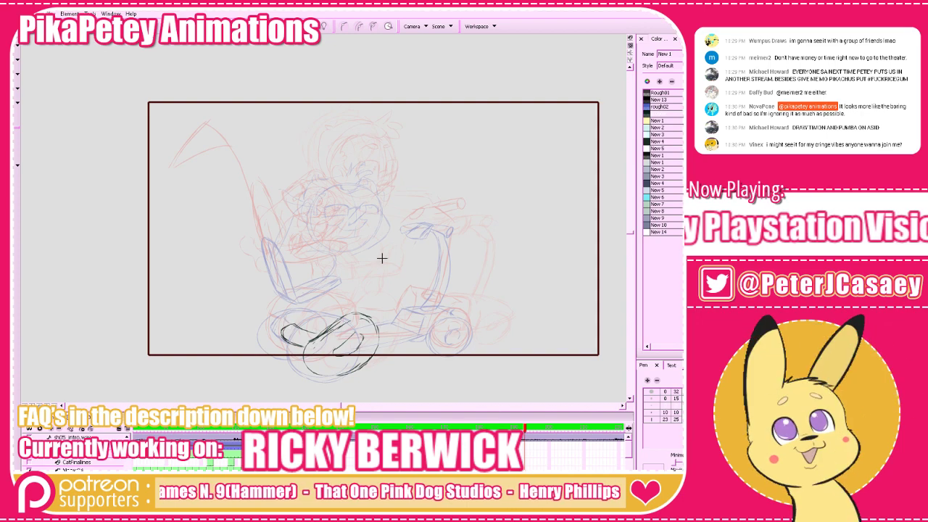
Draw the upper curve of the body linking the rear wheels, undoing and redrawing it after checking adjacent frames
key(g)
key(g)
key(f)
key(f)
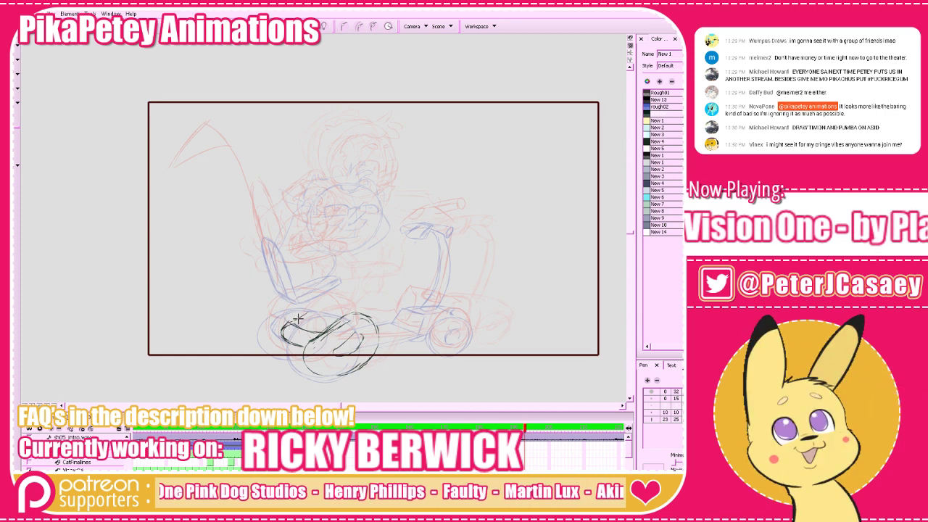
mouse_move(284, 323)
mouse_down()
mouse_move(313, 312)
mouse_move(346, 318)
mouse_up()
drag(284, 323, 343, 319)
key(ctrl+z)
key(ctrl+z)
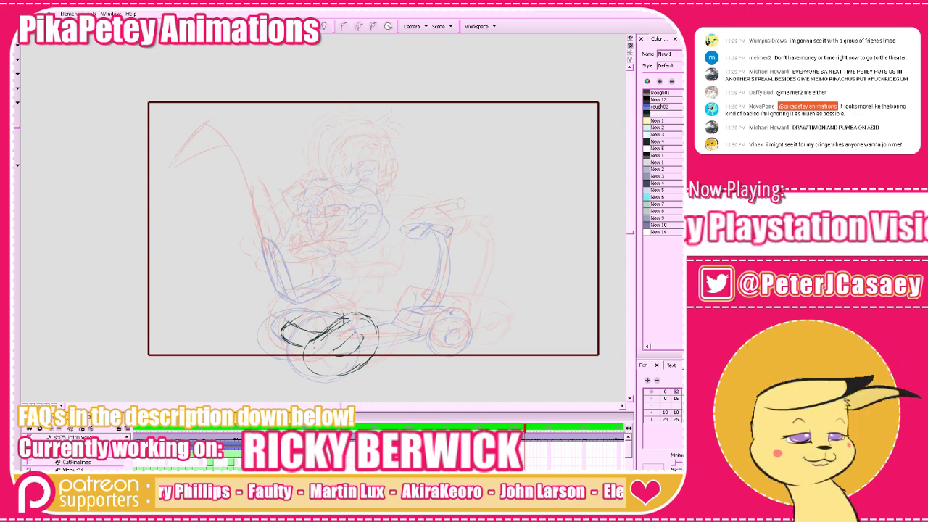
key(g)
key(f)
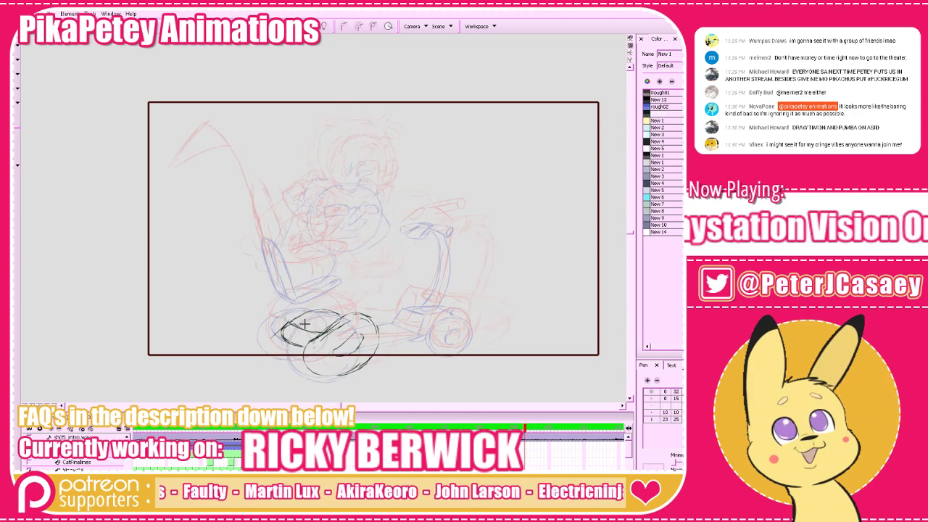
key(ctrl+z)
drag(287, 324, 316, 313)
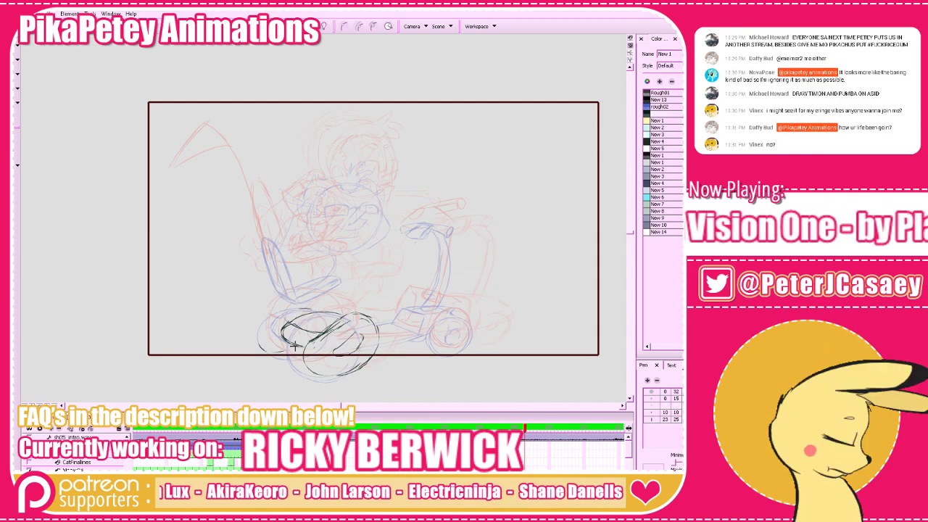
Sketch the slanted outline of the far rear wheel and compare it with the previous drawing
mouse_move(262, 351)
mouse_down()
mouse_move(277, 330)
mouse_move(258, 334)
mouse_move(293, 310)
mouse_move(255, 332)
mouse_move(291, 309)
mouse_move(319, 309)
mouse_move(298, 305)
mouse_move(260, 330)
mouse_up()
key(f)
key(g)
key(f)
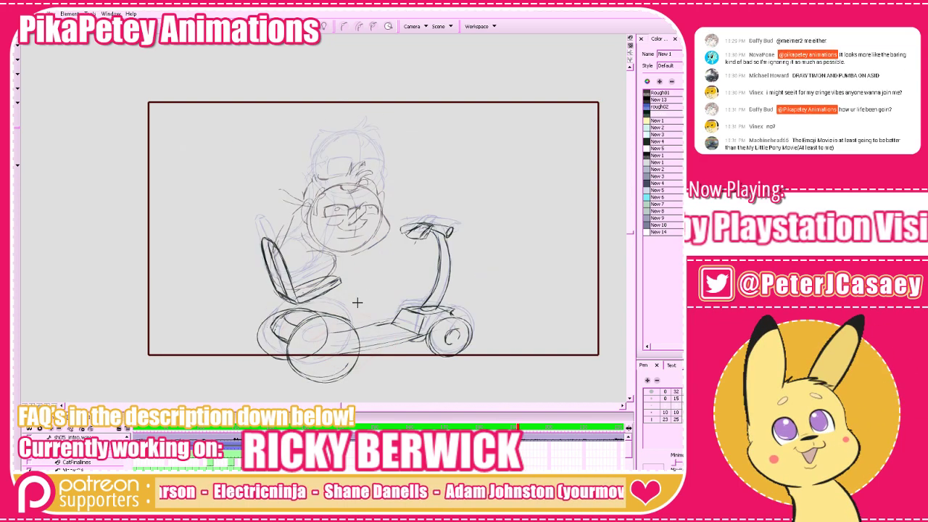
key(g)
Select the far rear wheel's strokes and narrow them slightly from the rear side, checking against the adjacent drawing
scroll(413, 303, up, 4)
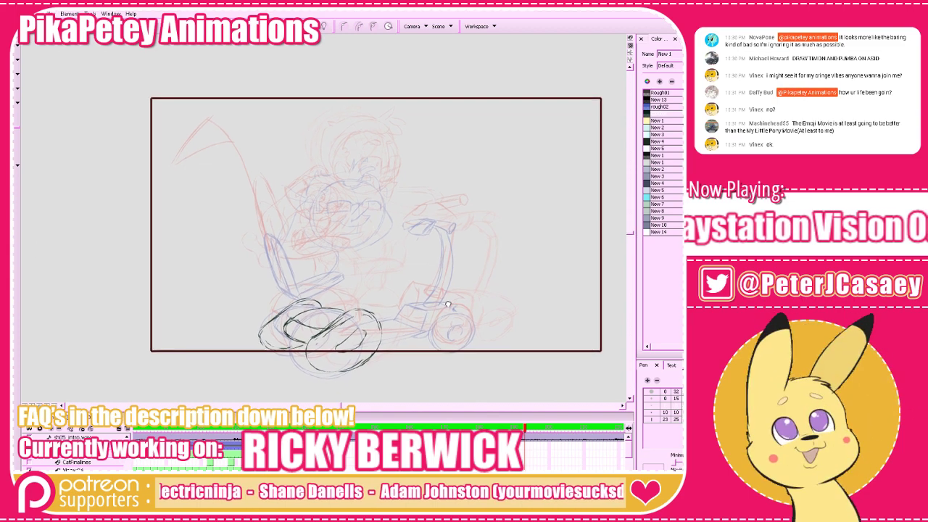
drag(441, 319, 440, 323)
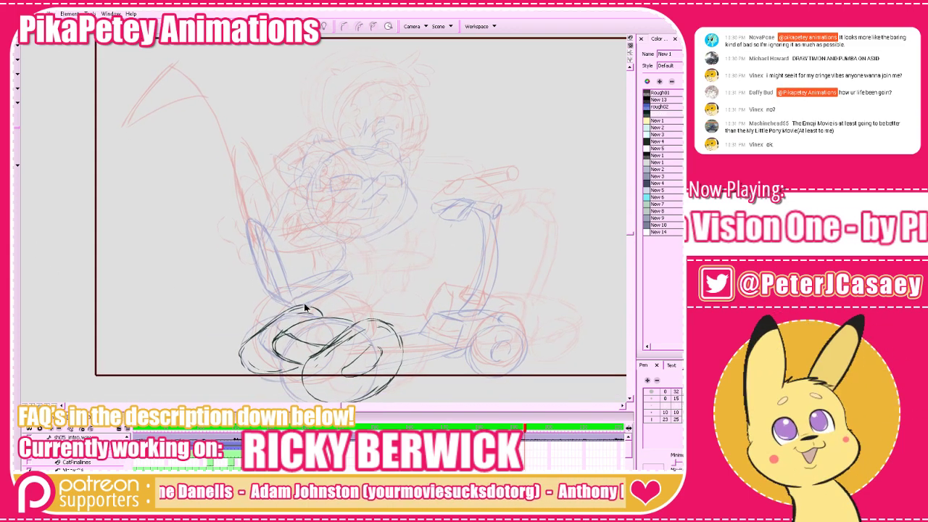
mouse_move(279, 386)
mouse_down()
mouse_move(212, 387)
mouse_move(290, 386)
mouse_up()
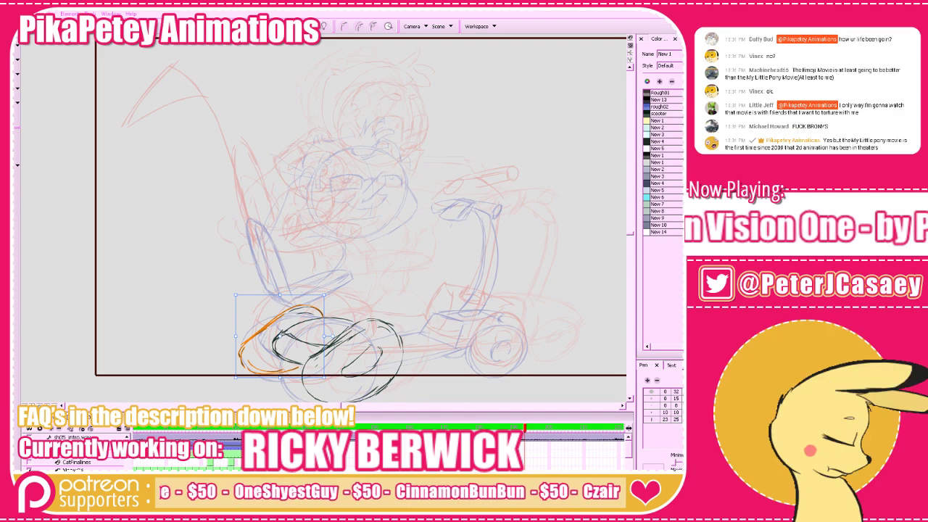
drag(447, 413, 447, 422)
drag(437, 380, 444, 371)
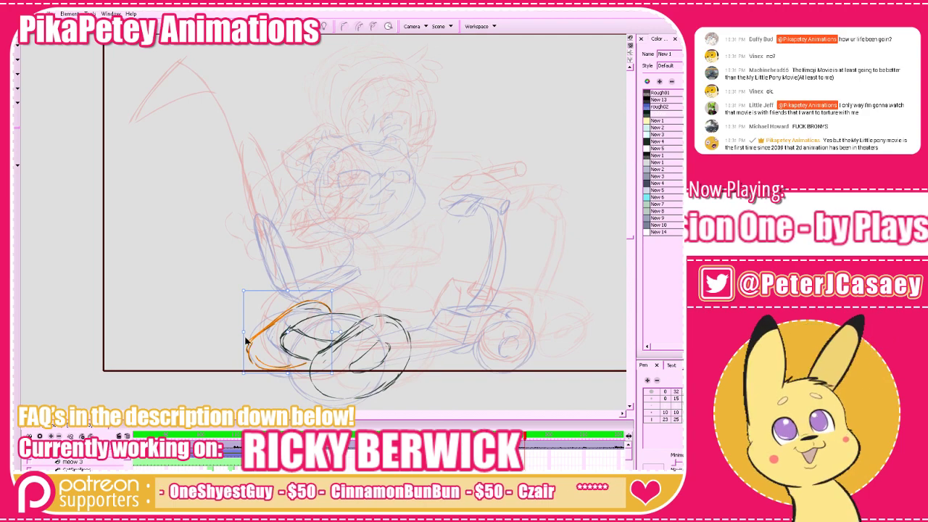
drag(244, 332, 269, 349)
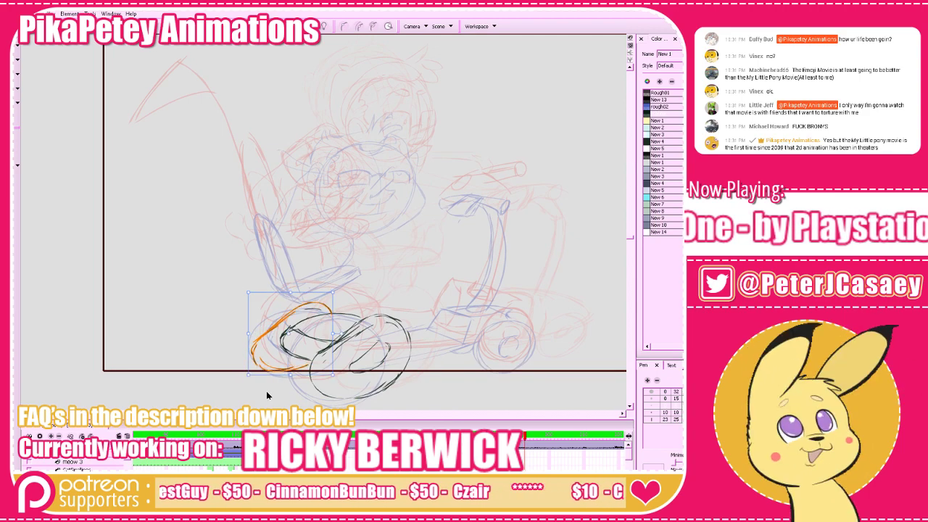
click(266, 393)
key(period)
key(comma)
Add brush strokes around the far rear wheel to close and strengthen its outline
key(alt+b)
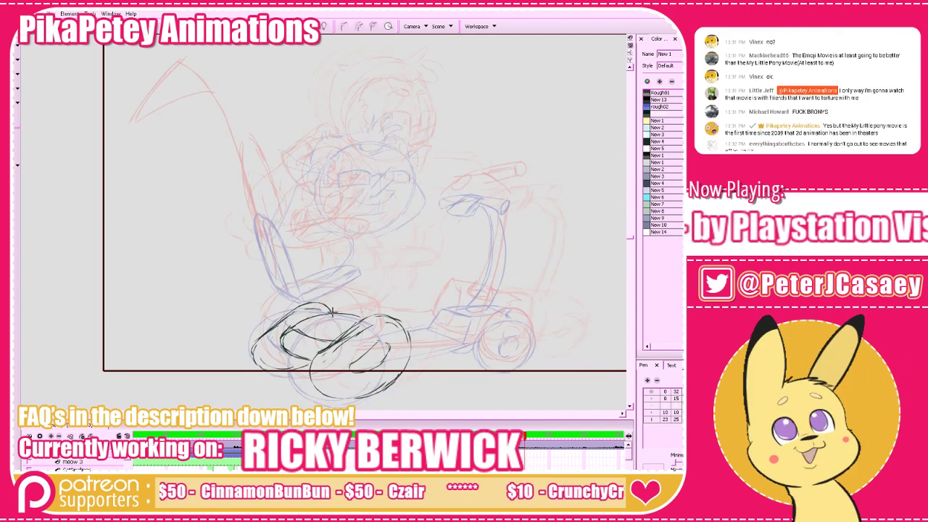
mouse_move(332, 311)
mouse_down()
mouse_move(290, 312)
mouse_move(296, 345)
mouse_move(343, 305)
mouse_up()
key(ctrl+z)
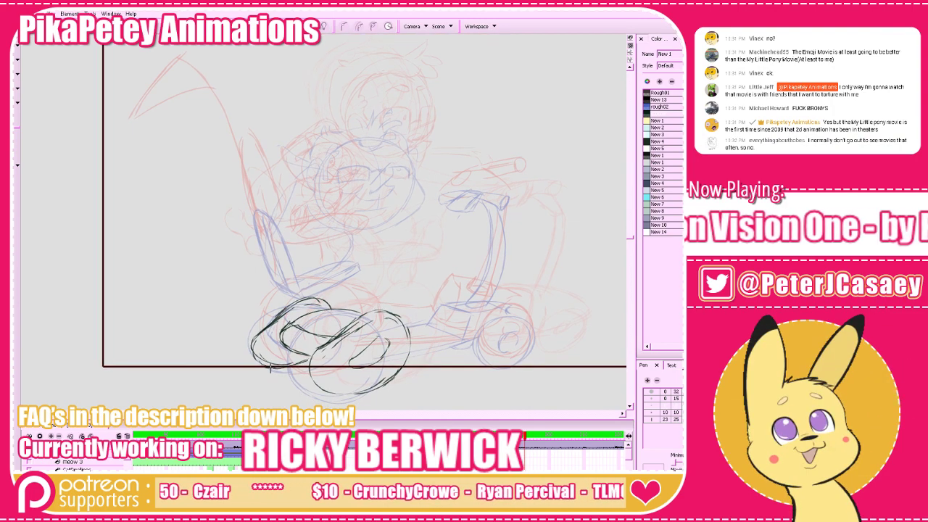
mouse_move(270, 369)
mouse_down()
mouse_move(266, 333)
mouse_move(315, 300)
mouse_up()
drag(568, 303, 488, 299)
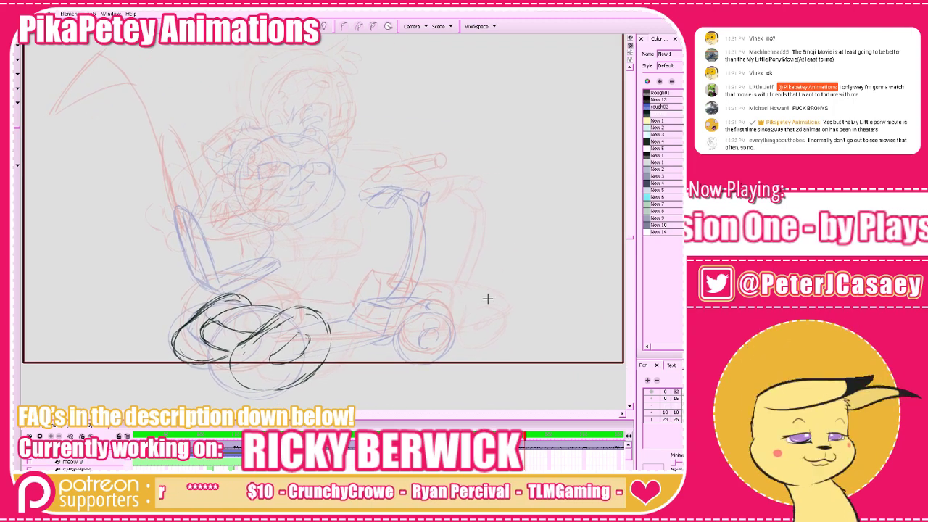
Flip through the neighbouring frames to check the scooter's motion and save the scene
key(.)
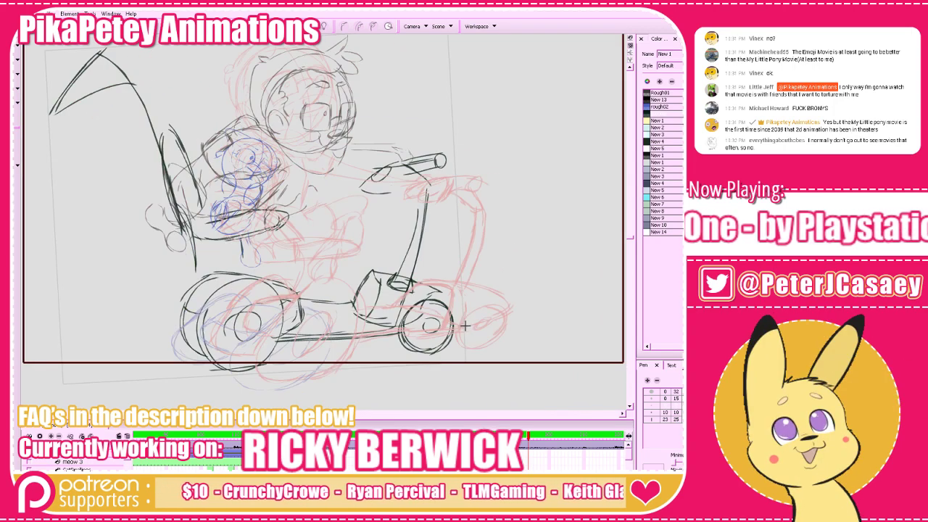
key(.)
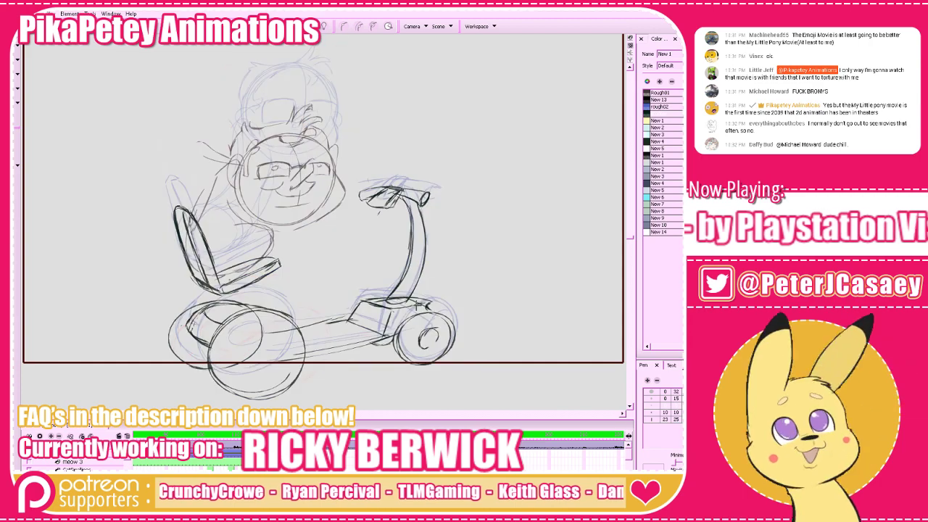
key(.)
key(ctrl+s)
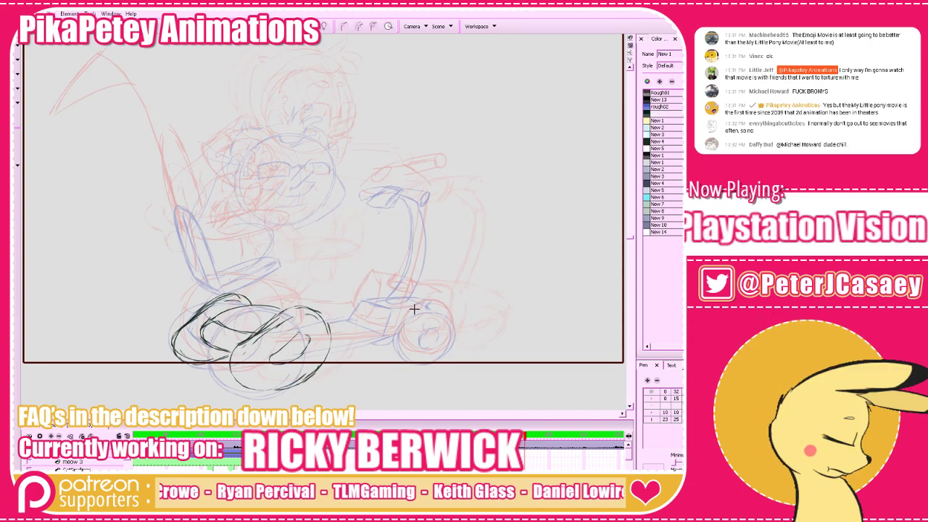
key(.)
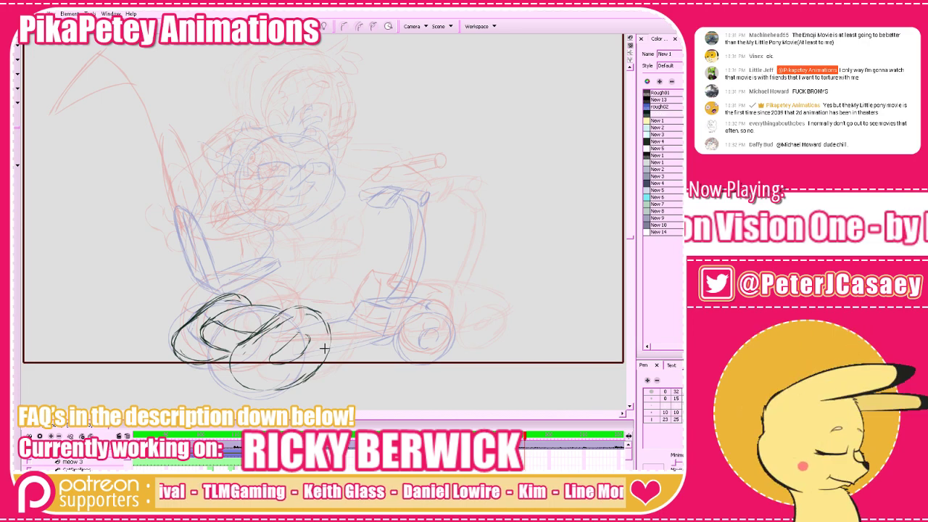
Sketch the lower edge of the scooter's deck, running from the near rear wheel up towards the front wheel
drag(321, 349, 396, 335)
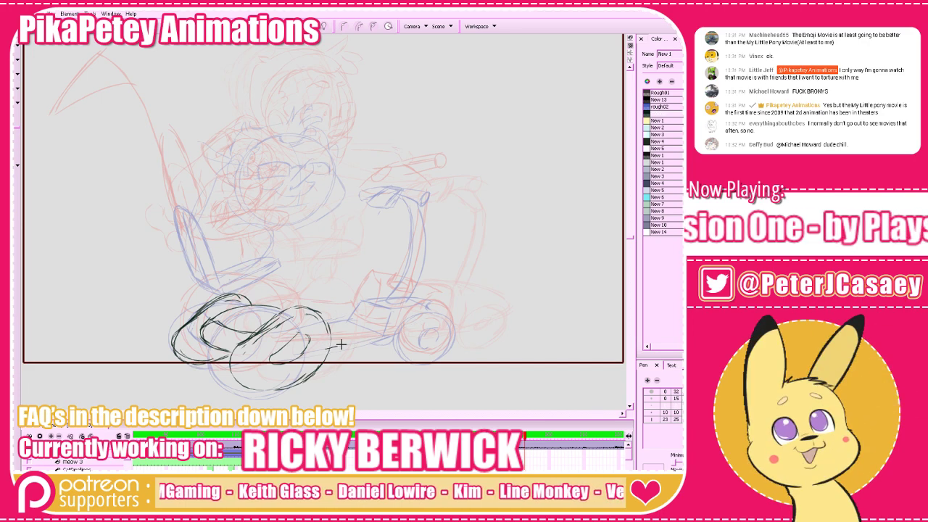
drag(340, 345, 409, 326)
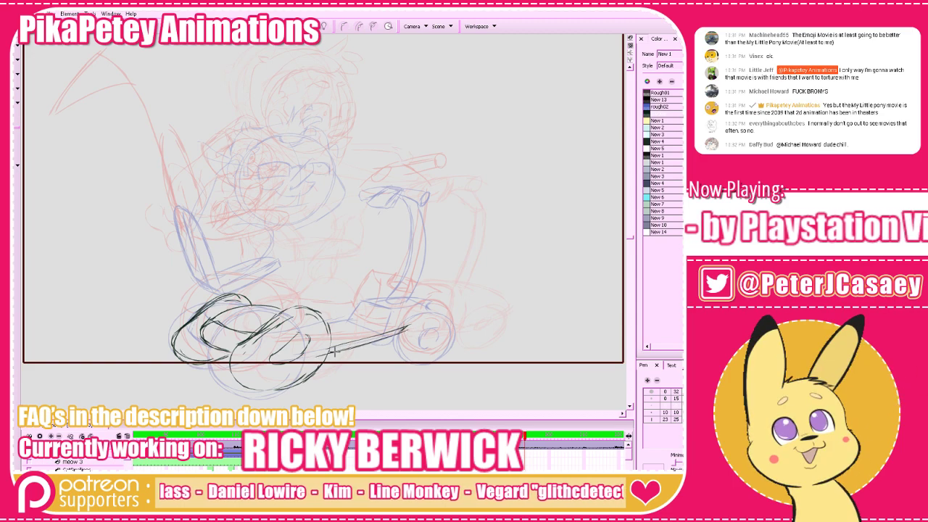
drag(337, 351, 406, 330)
Sketch the four-sided front housing above the deck's front end, using the adjacent drawings as reference
mouse_move(350, 323)
mouse_down()
mouse_move(406, 332)
mouse_move(359, 320)
mouse_move(366, 302)
mouse_up()
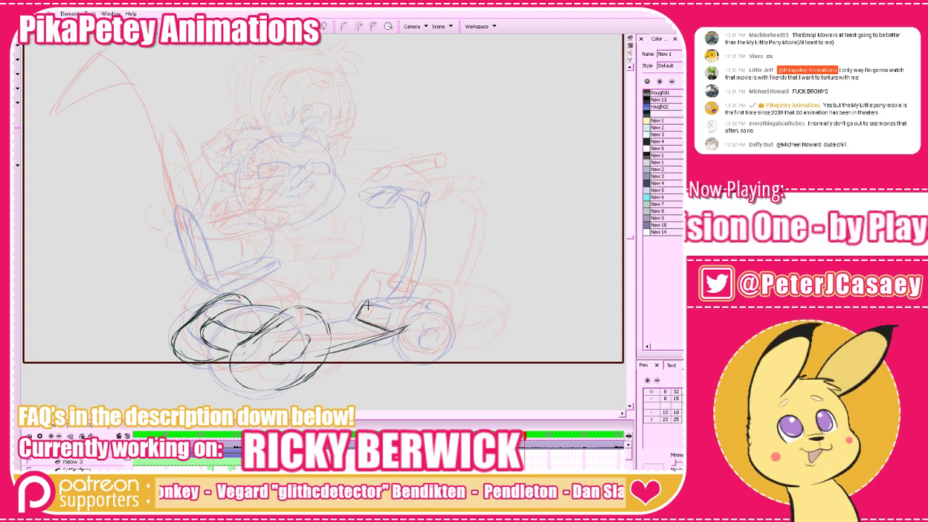
scroll(426, 292, up, 3)
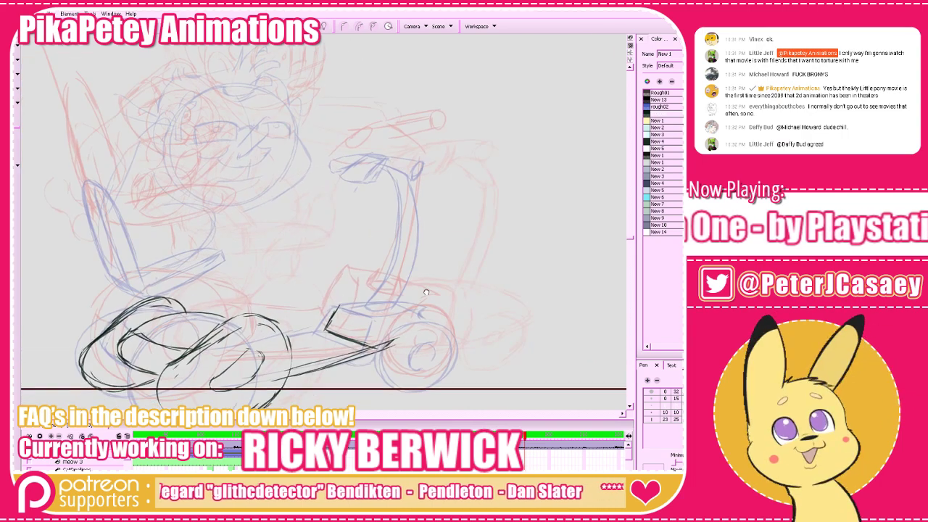
drag(427, 293, 431, 288)
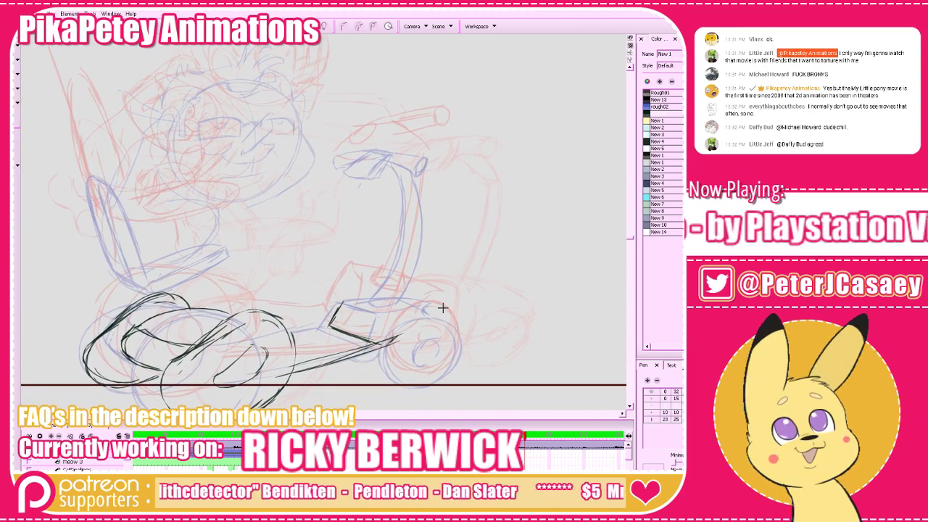
key(comma)
key(period)
key(comma)
key(period)
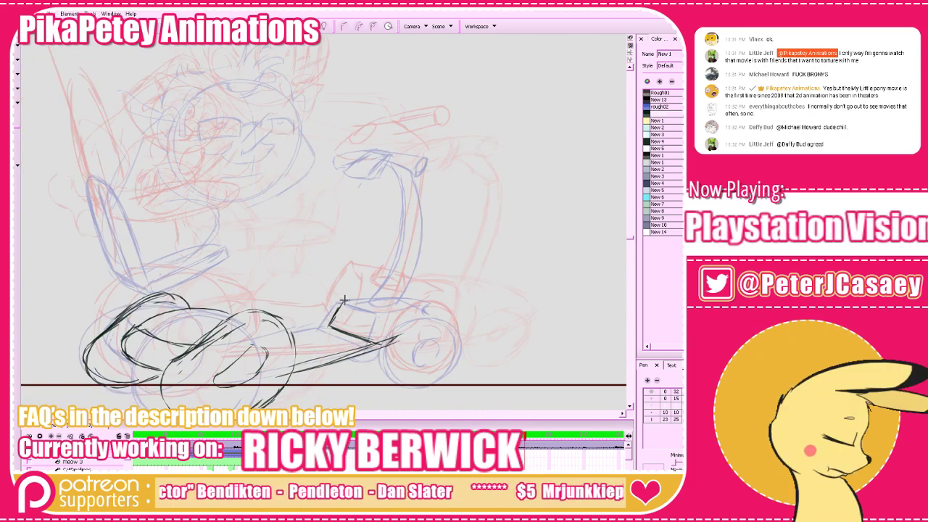
mouse_move(346, 301)
mouse_down()
mouse_move(385, 312)
mouse_move(381, 342)
mouse_up()
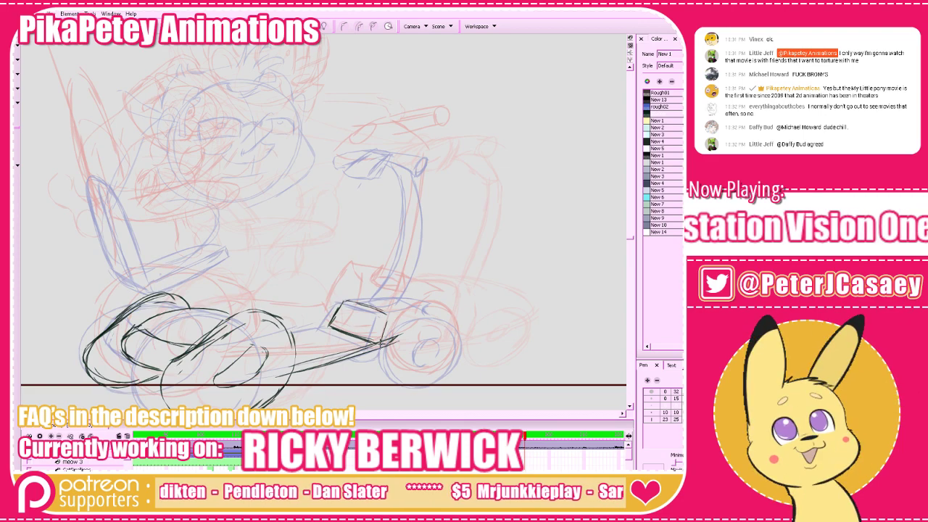
Compare the adjacent frames, then stretch the front housing's rear and lower edge strokes slightly towards the rear wheels
key(comma)
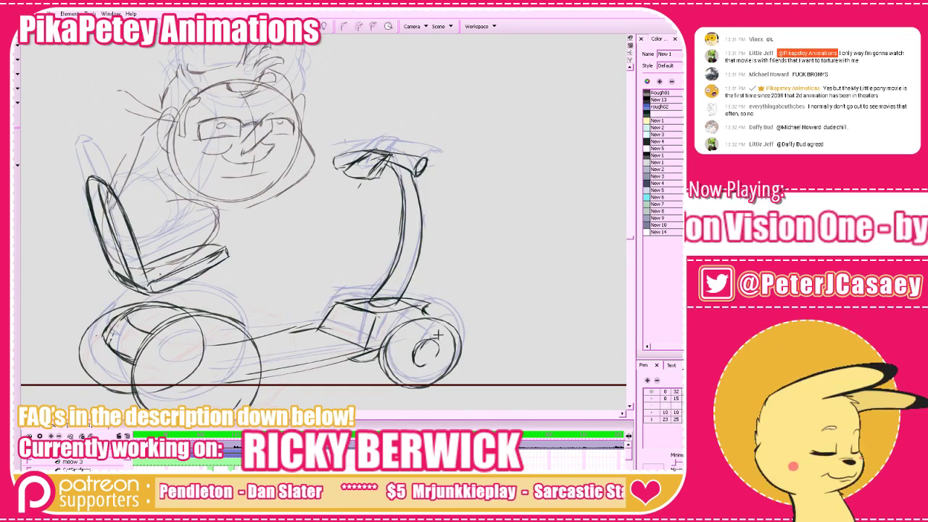
key(comma)
key(period)
key(period)
key(comma)
key(period)
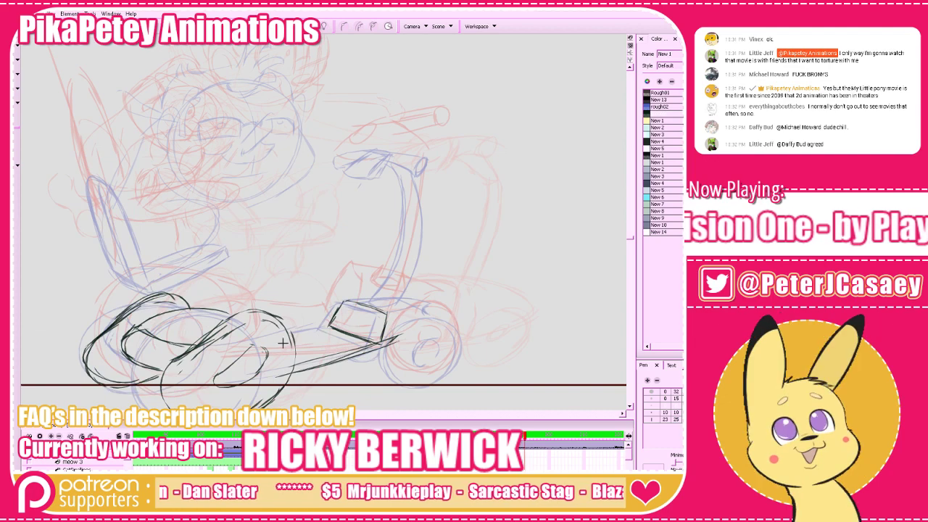
click(342, 312)
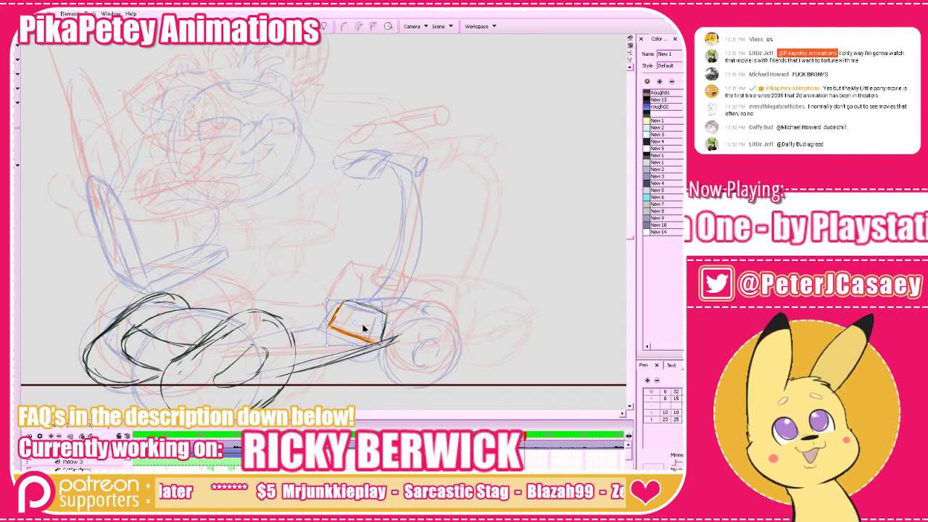
drag(327, 343, 324, 345)
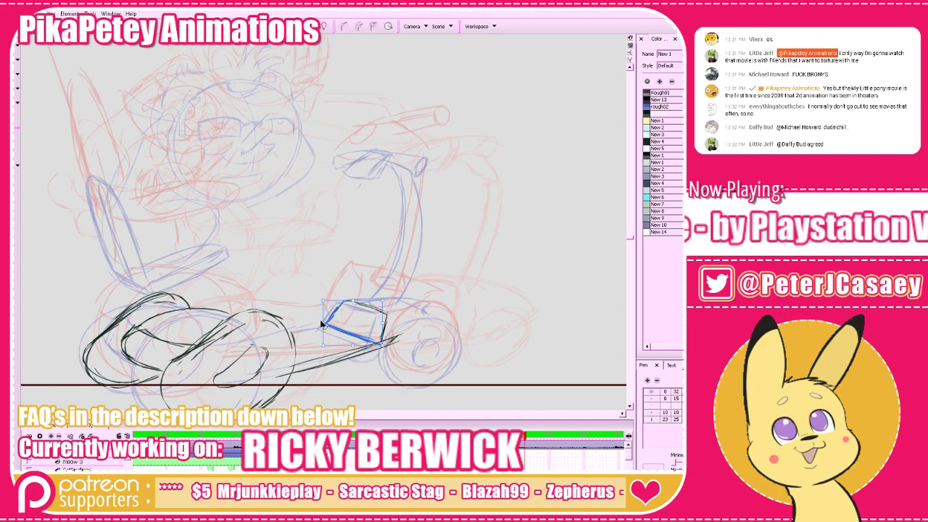
drag(324, 301, 322, 299)
mouse_move(450, 314)
mouse_down()
mouse_move(459, 312)
mouse_move(448, 330)
mouse_up()
click(443, 325)
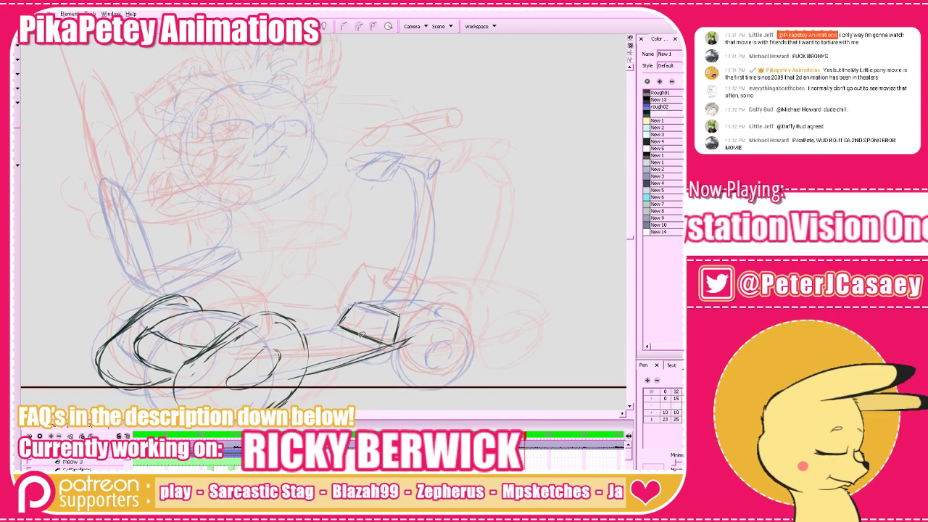
Sketch the upper edge of the scooter's deck from the near rear wheel to the front housing, checking against the neighbouring frames
click(397, 348)
key(space)
drag(454, 321, 498, 307)
key(f)
key(f)
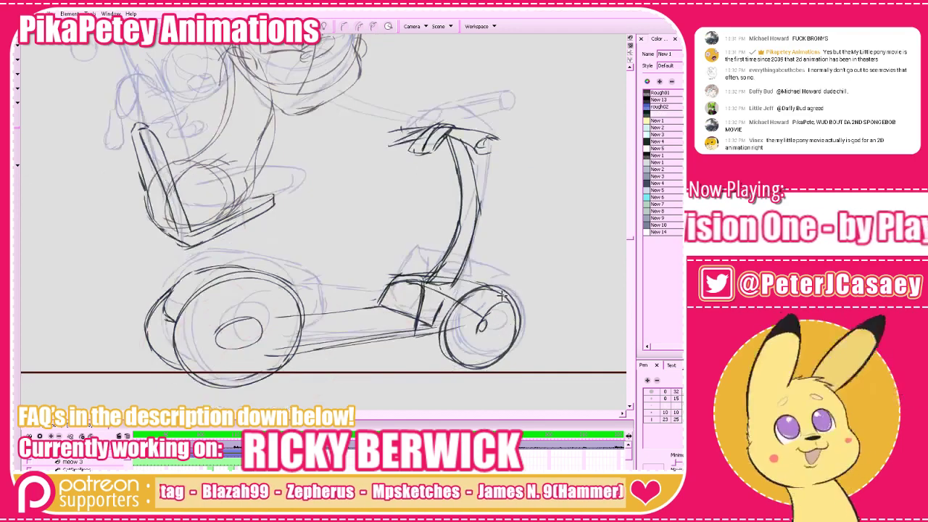
key(g)
key(g)
key(g)
key(f)
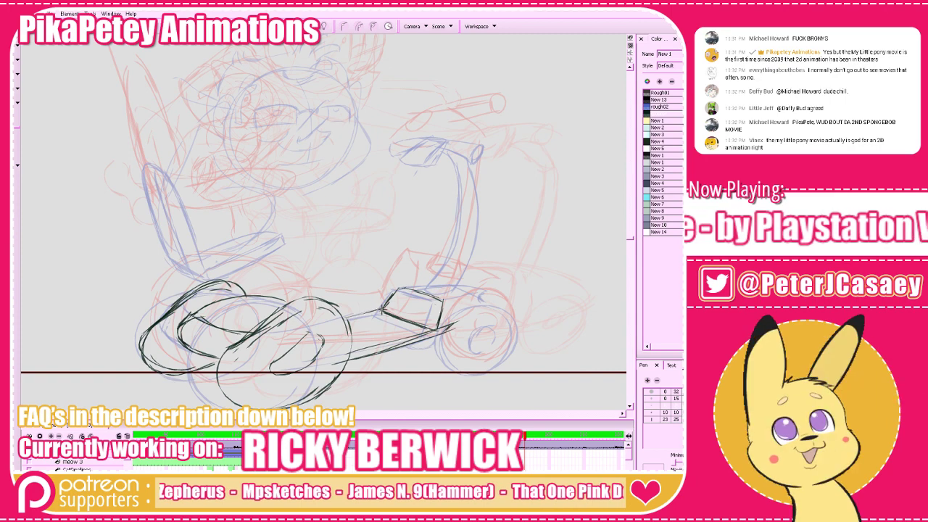
drag(346, 318, 382, 310)
key(g)
key(f)
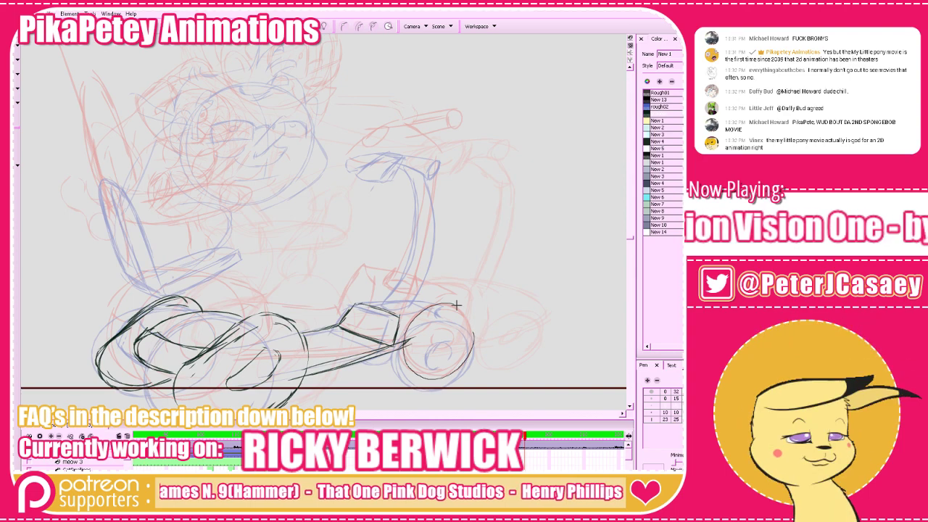
Sketch the round outline of the front wheel just ahead of the housing, undoing and redrawing strokes that do not fit
mouse_move(470, 346)
mouse_down()
mouse_move(430, 379)
mouse_move(451, 303)
mouse_move(469, 354)
mouse_move(422, 371)
mouse_move(432, 309)
mouse_move(474, 333)
mouse_move(427, 378)
mouse_move(414, 326)
mouse_move(471, 327)
mouse_move(441, 377)
mouse_move(414, 323)
mouse_move(472, 337)
mouse_move(415, 370)
mouse_move(445, 304)
mouse_move(437, 386)
mouse_move(474, 353)
mouse_up()
key(ctrl+z)
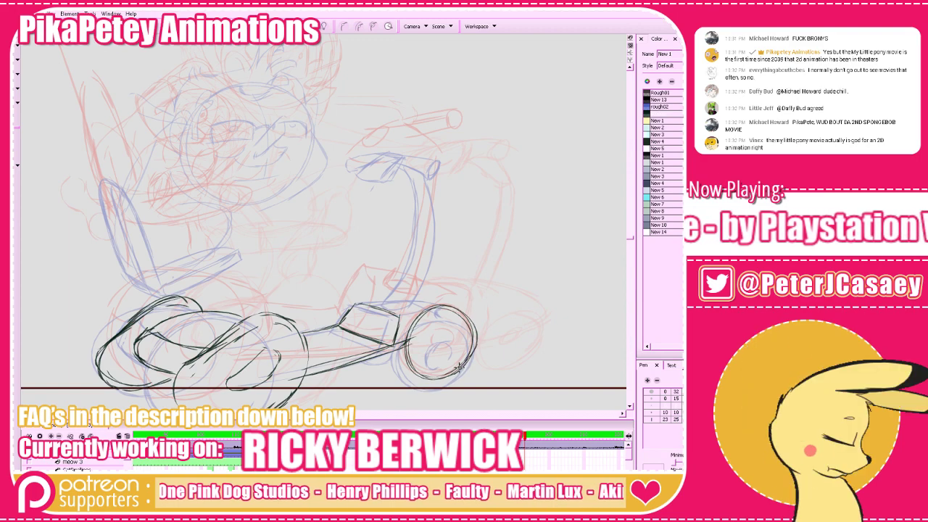
mouse_move(430, 305)
mouse_down()
mouse_move(455, 307)
mouse_move(449, 375)
mouse_up()
key(ctrl+z)
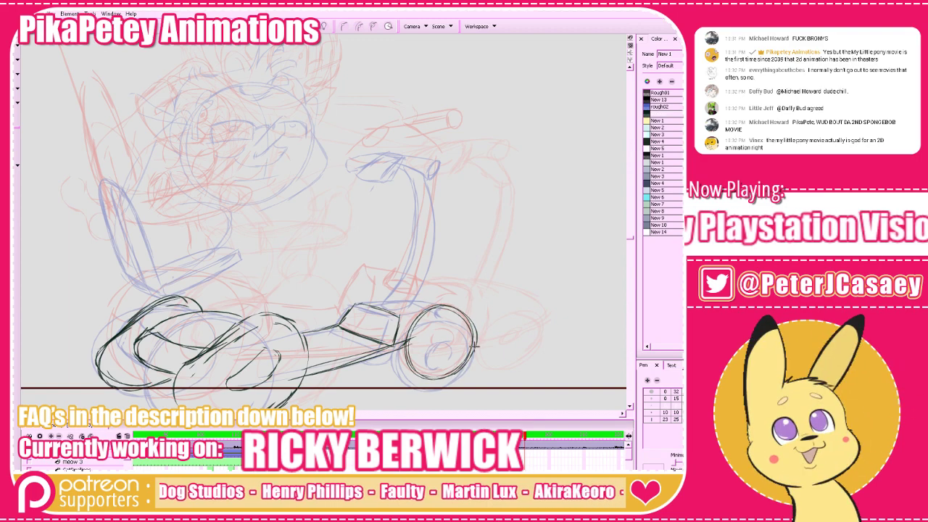
key(ctrl+z)
mouse_move(475, 337)
mouse_down()
mouse_move(441, 381)
mouse_move(409, 364)
mouse_move(428, 310)
mouse_move(478, 329)
mouse_move(434, 380)
mouse_move(404, 328)
mouse_move(479, 330)
mouse_move(433, 380)
mouse_up()
key(comma)
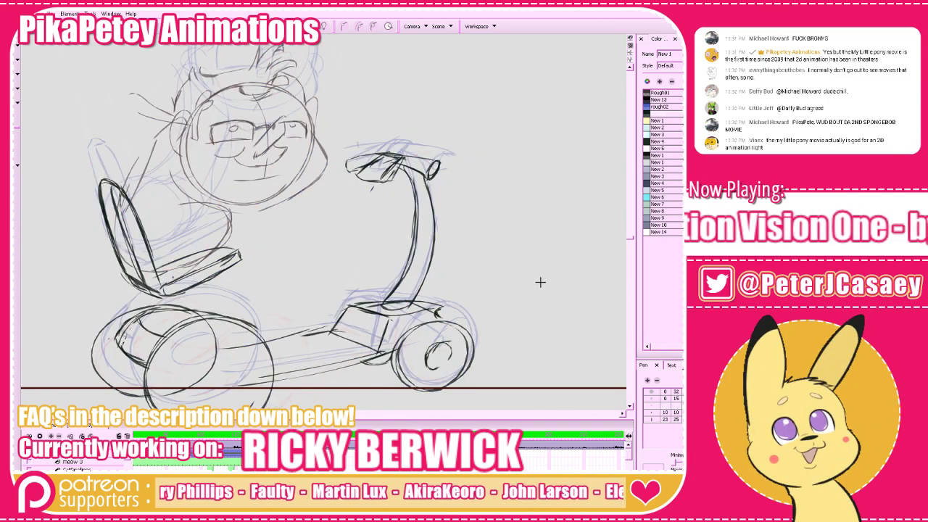
key(comma)
key(period)
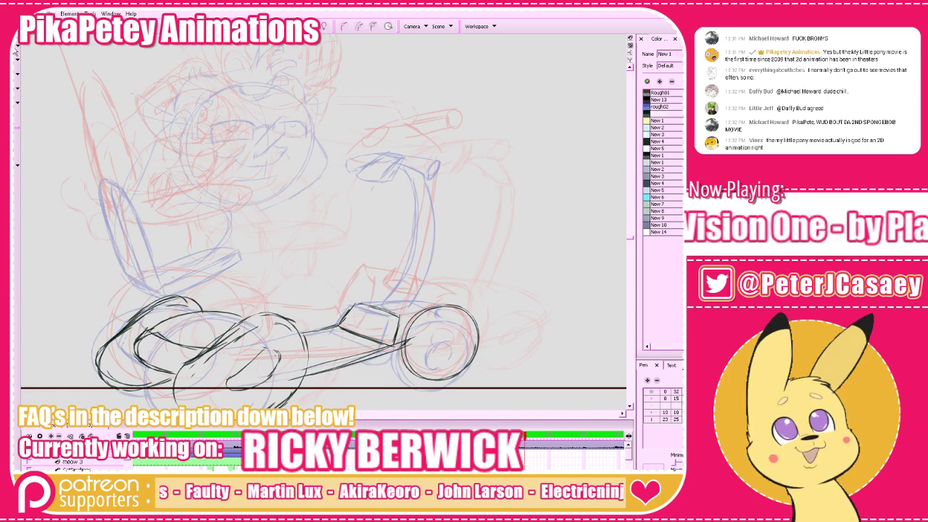
Select the front wheel's outline and adjust its size and position to sit closer to the deck's front end
click(451, 356)
drag(479, 330, 439, 313)
click(486, 300)
click(460, 355)
click(552, 303)
Flip through the neighbouring frames to check the front wheel's size and placement in the motion
key(period)
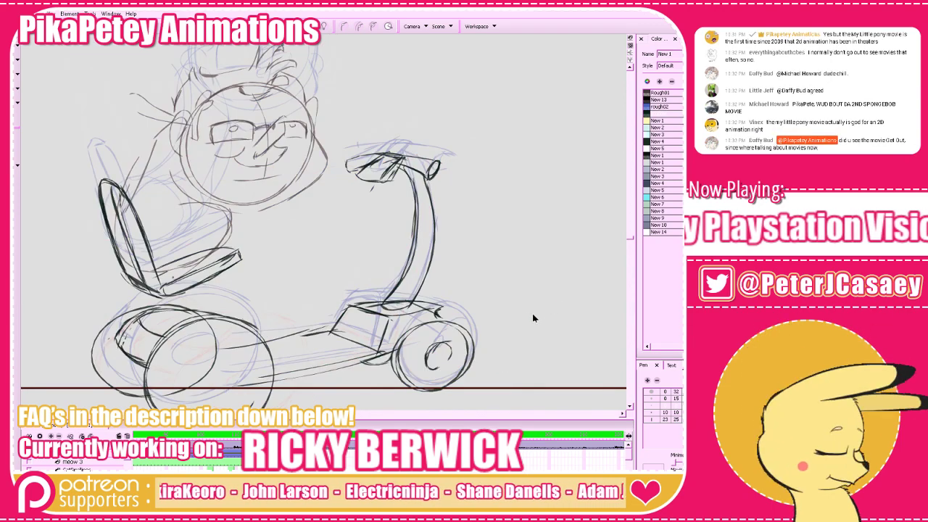
key(comma)
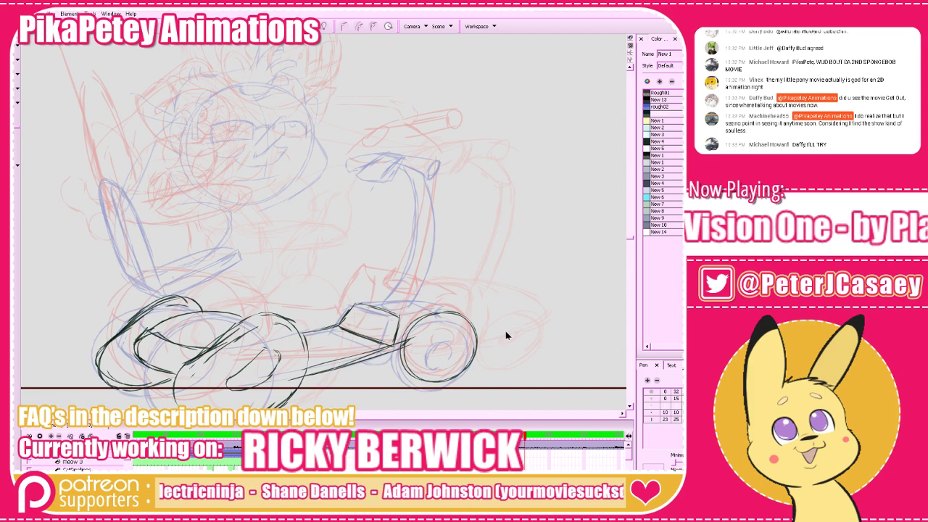
key(period)
key(comma)
key(comma)
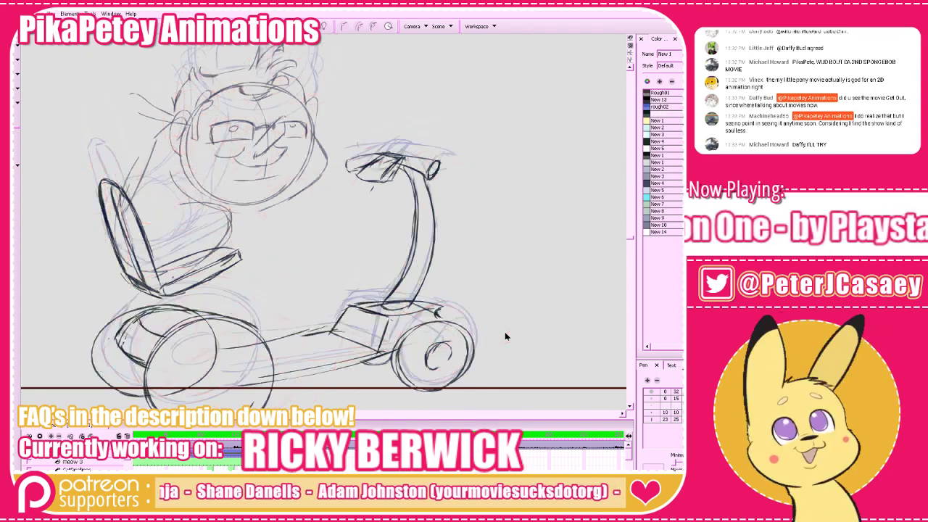
key(period)
key(period)
key(period)
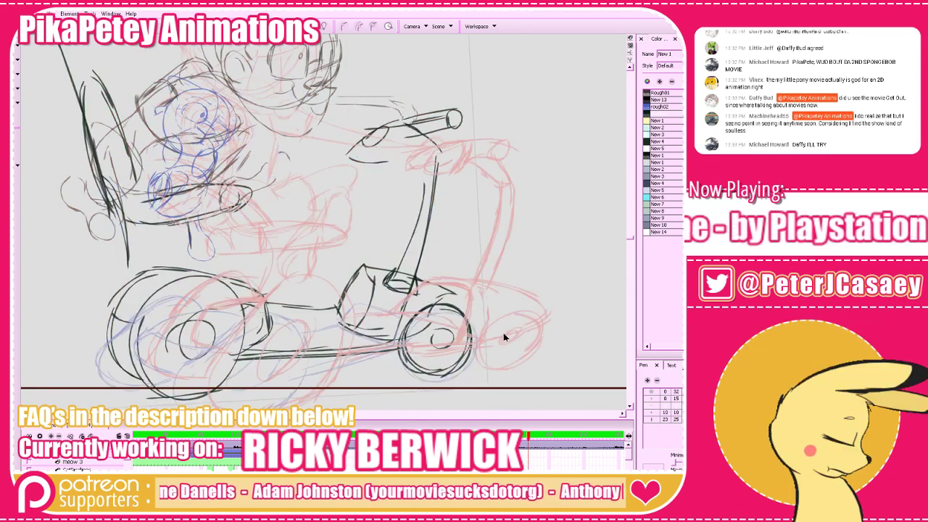
key(comma)
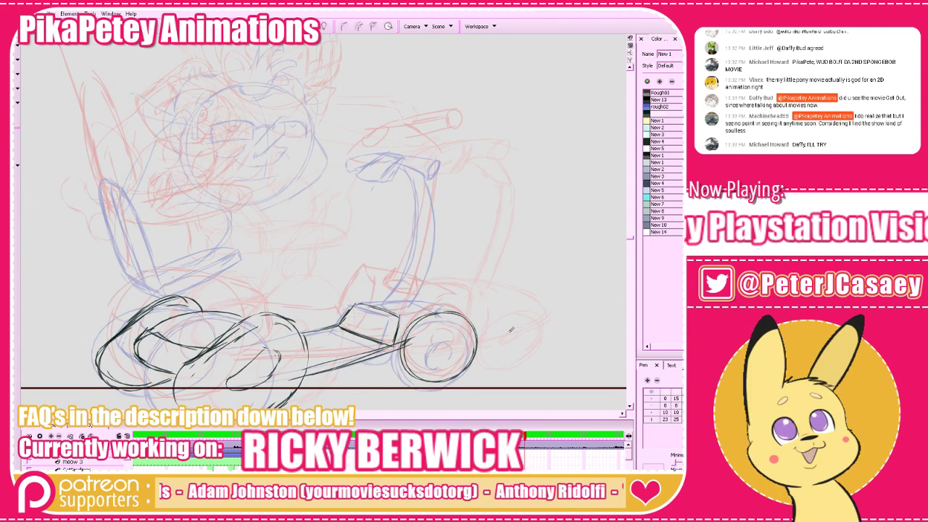
Clean up the front edge of the front wheel's outline and sketch the hub inside it
drag(471, 318, 473, 366)
key(alt+b)
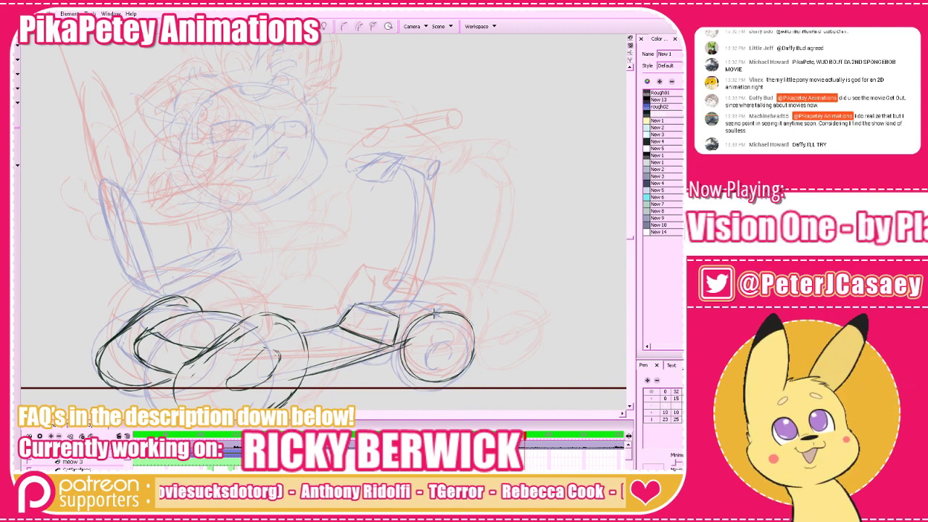
key(period)
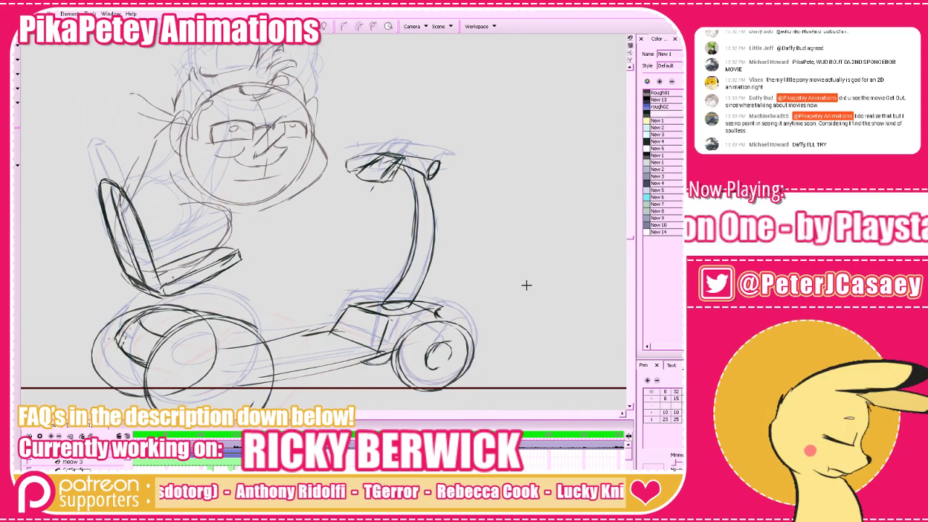
key(comma)
mouse_move(455, 344)
mouse_down()
mouse_move(452, 357)
mouse_move(444, 335)
mouse_move(432, 344)
mouse_move(444, 305)
mouse_up()
Sketch the top edge of the front housing, extending it forward over the front wheel
key(period)
key(comma)
key(period)
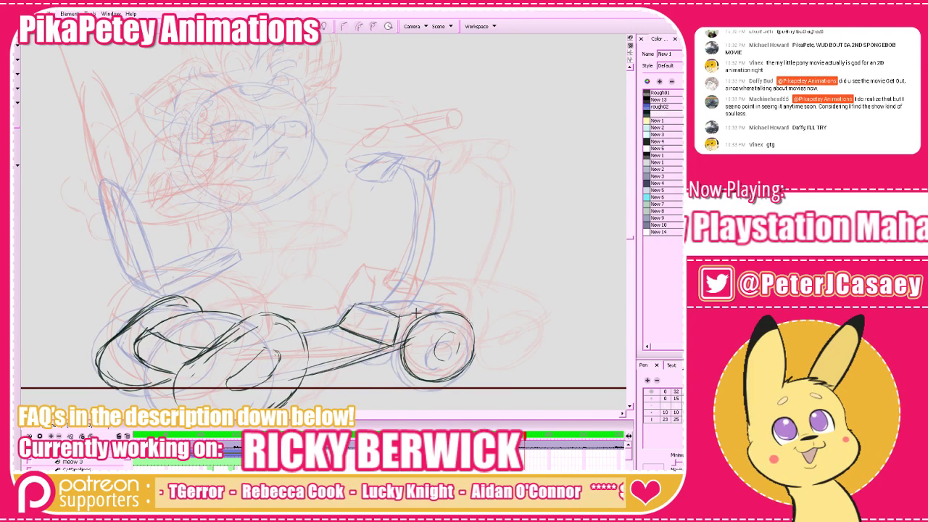
key(comma)
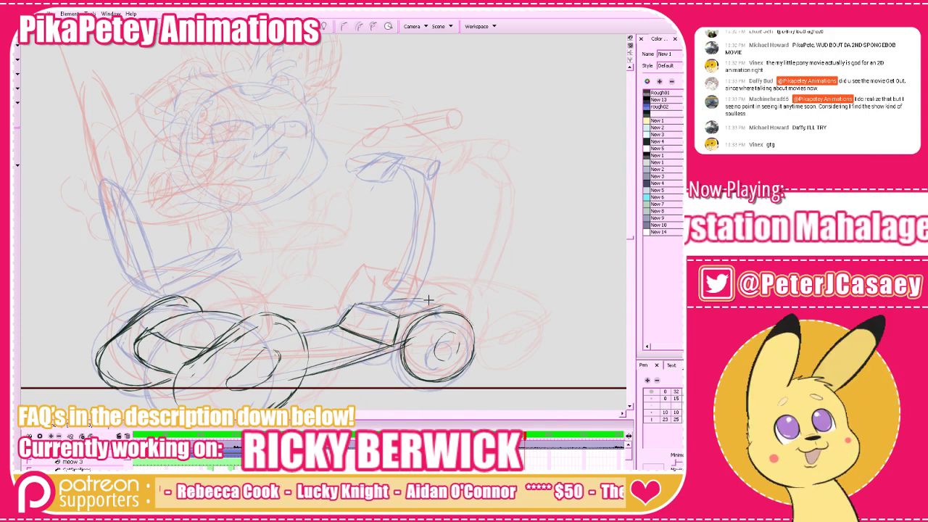
drag(354, 305, 437, 306)
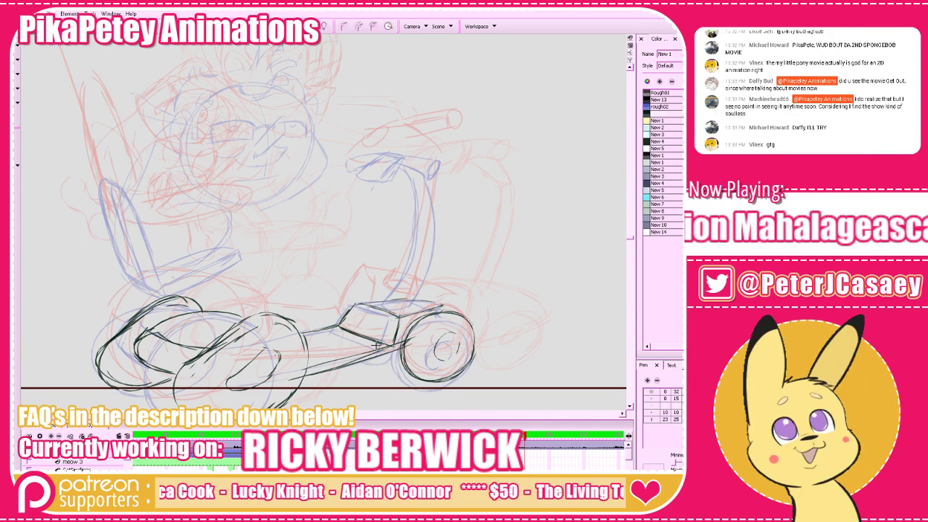
Check the whole scooter drawing against the neighbouring frames and enlarge the drawing area by shrinking the timeline
key(1)
key(1)
key(1)
key(shift+Return)
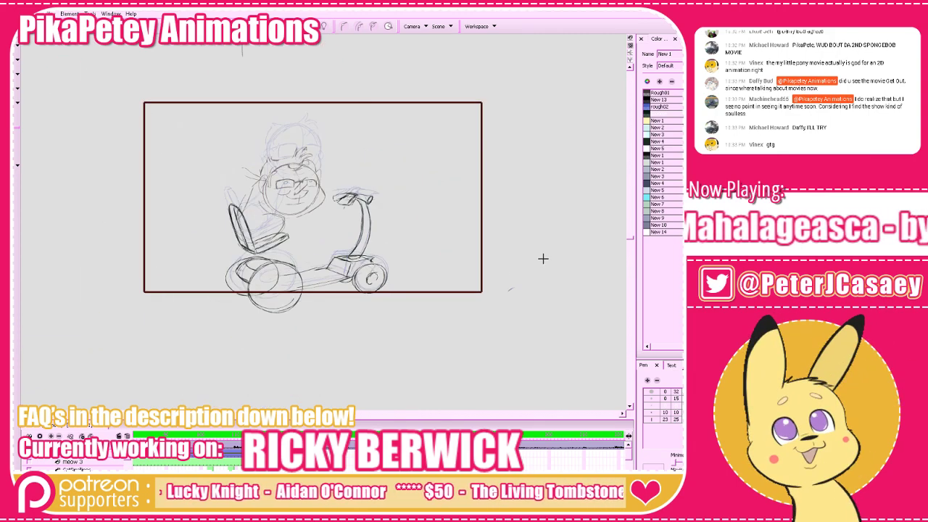
key(shift+Return)
key(comma)
key(period)
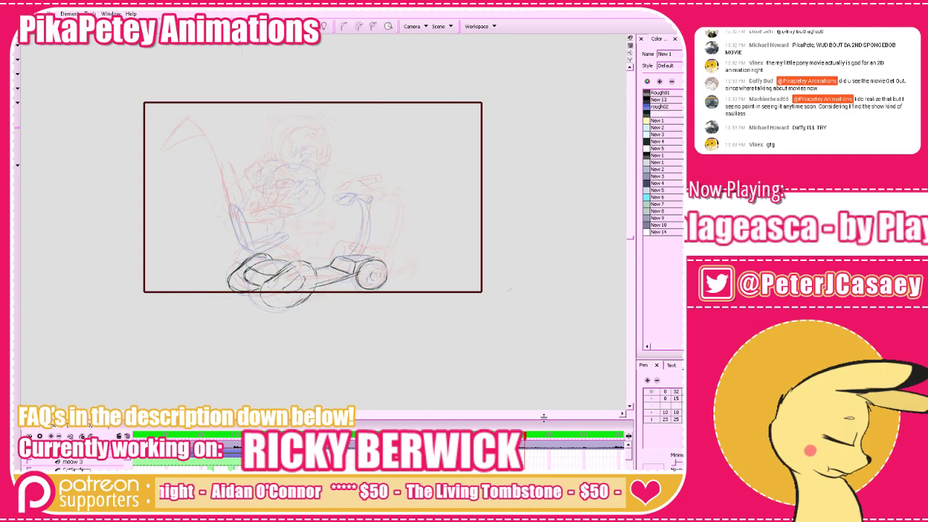
mouse_move(547, 419)
mouse_down()
mouse_move(547, 361)
mouse_move(528, 381)
mouse_move(538, 393)
mouse_move(524, 457)
mouse_up()
click(531, 380)
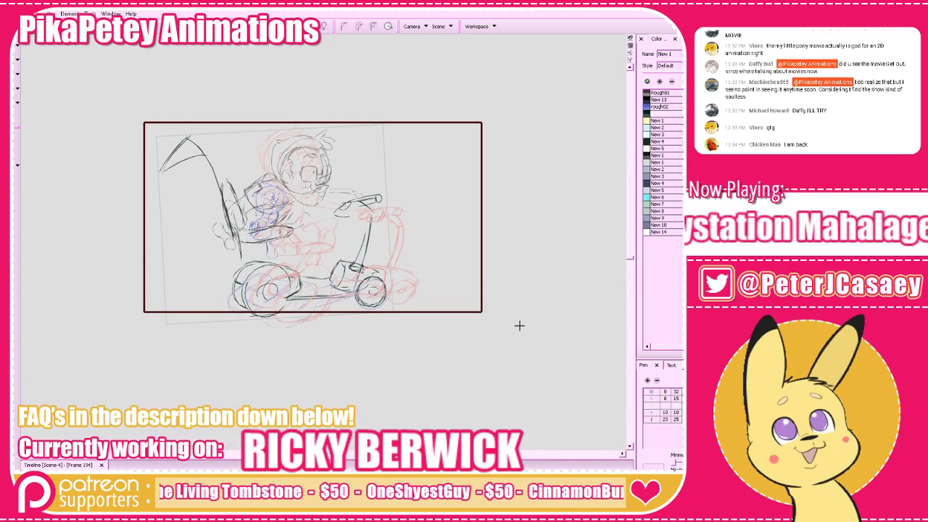
Return to frame 193 and strengthen the front housing's top edge up to the front wheel
scroll(547, 362, up, 3)
key(comma)
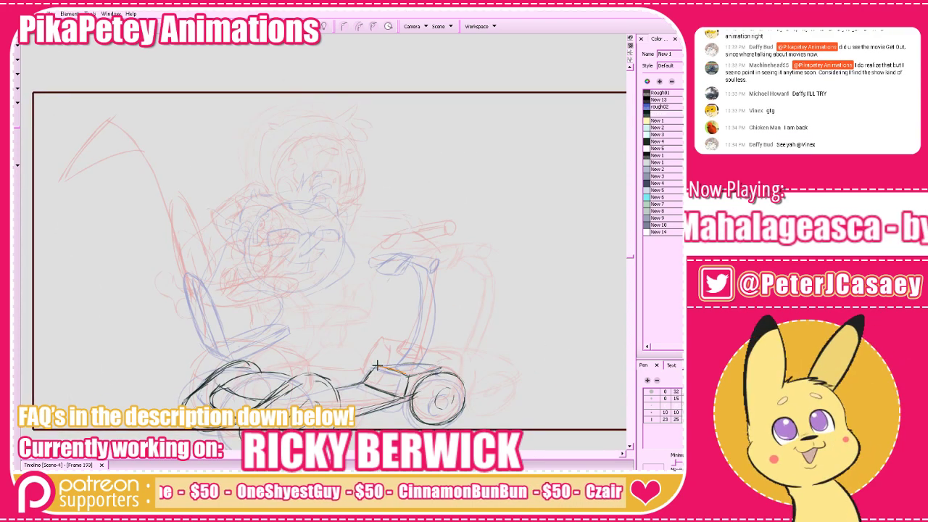
drag(377, 367, 449, 367)
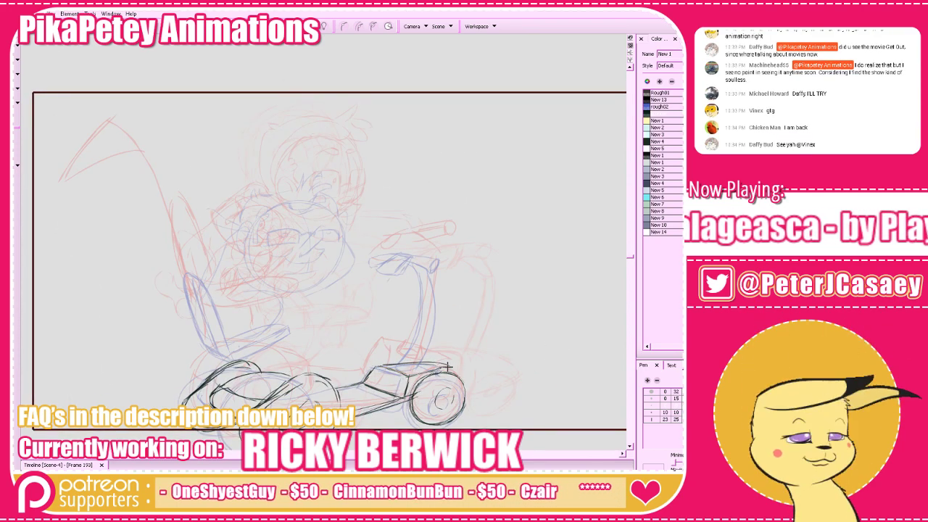
Sketch the small angled block at the centre of the handlebars, using the neighbouring frames as reference
key(comma)
key(comma)
key(period)
key(period)
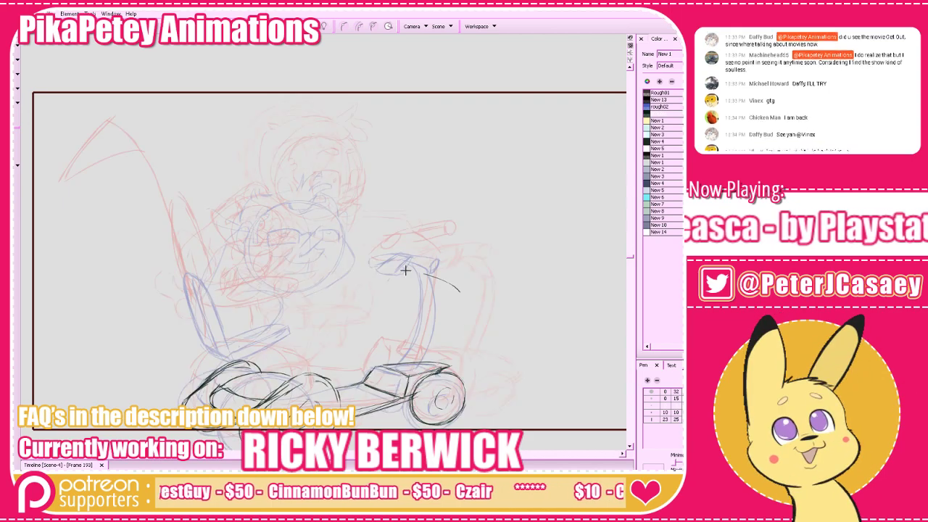
key(comma)
key(comma)
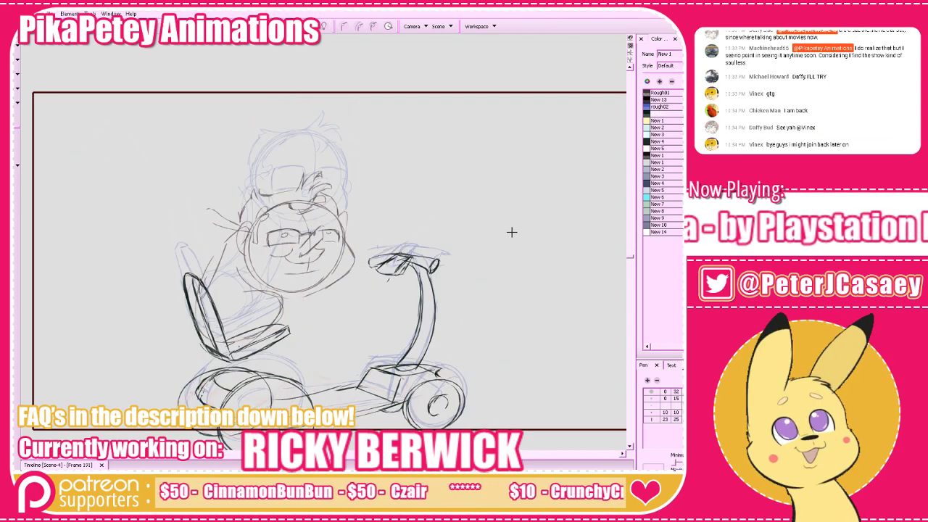
key(period)
key(period)
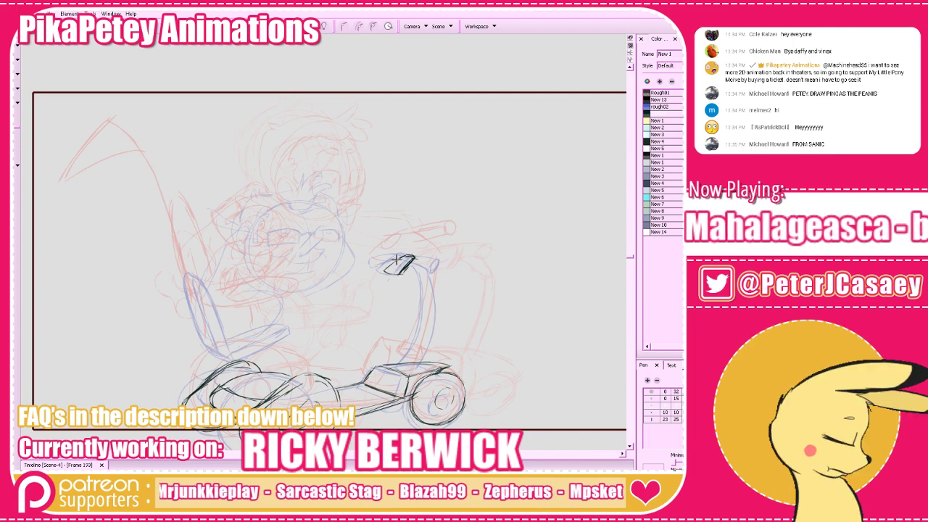
key(g)
key(f)
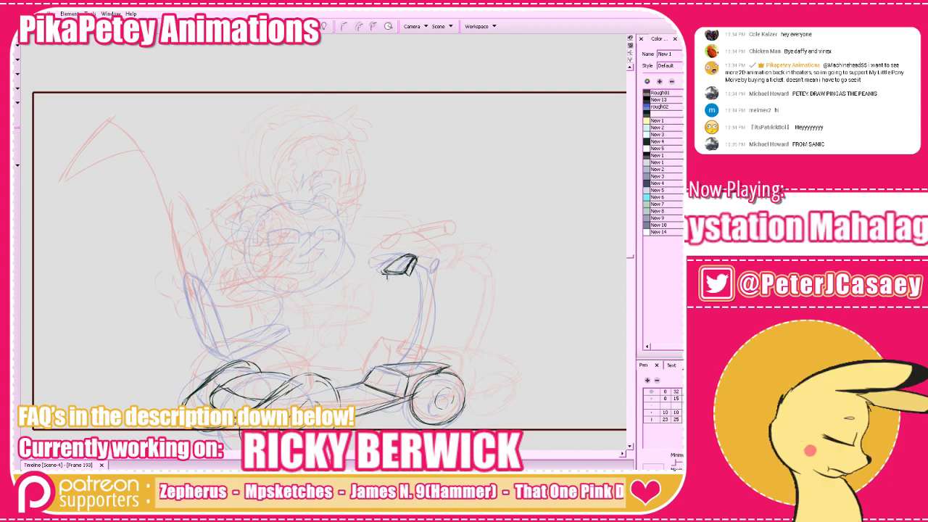
Darken the handlebar block's lower edge and extend the handlebar towards the rider, comparing with the adjacent frame
key(f)
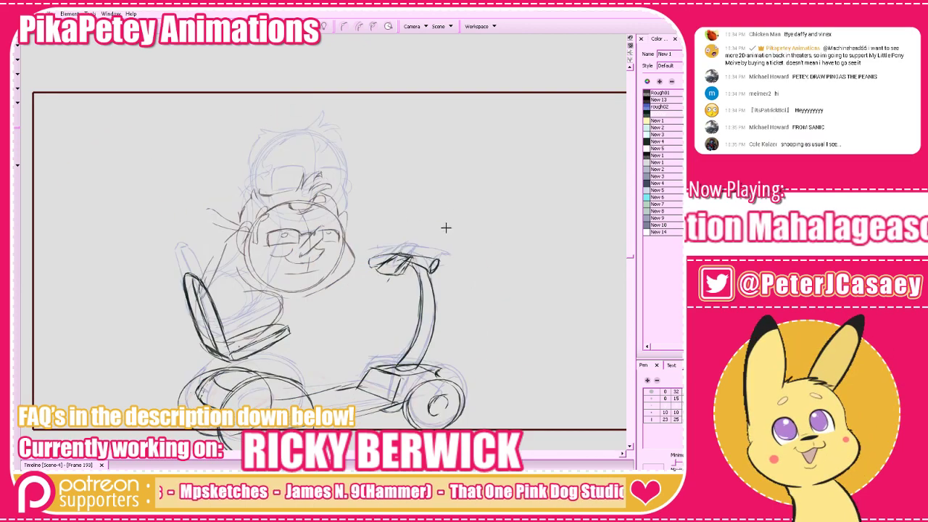
key(period)
key(comma)
key(period)
mouse_move(383, 272)
mouse_down()
mouse_move(414, 272)
mouse_move(408, 275)
mouse_up()
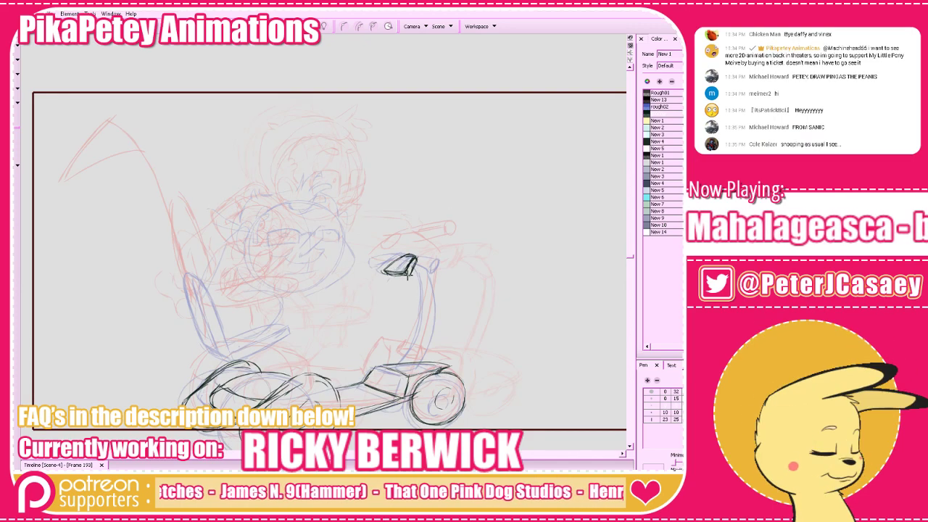
key(comma)
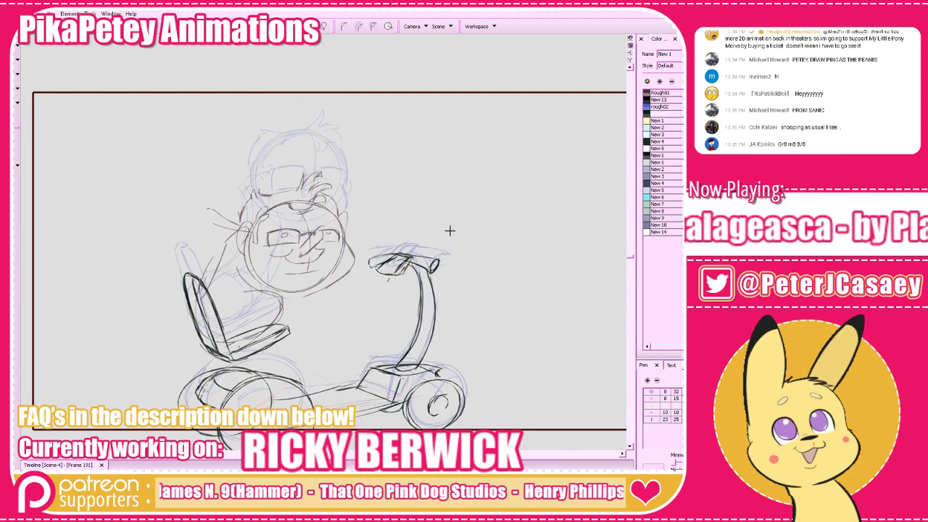
key(period)
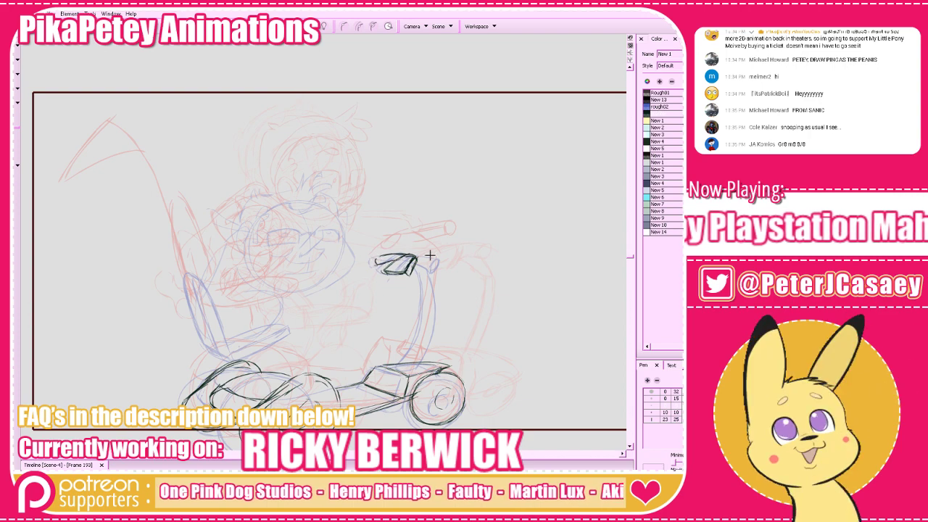
Sketch the grip on the front side of the scooter's handlebars, comparing it with the neighbouring frames
drag(415, 257, 435, 263)
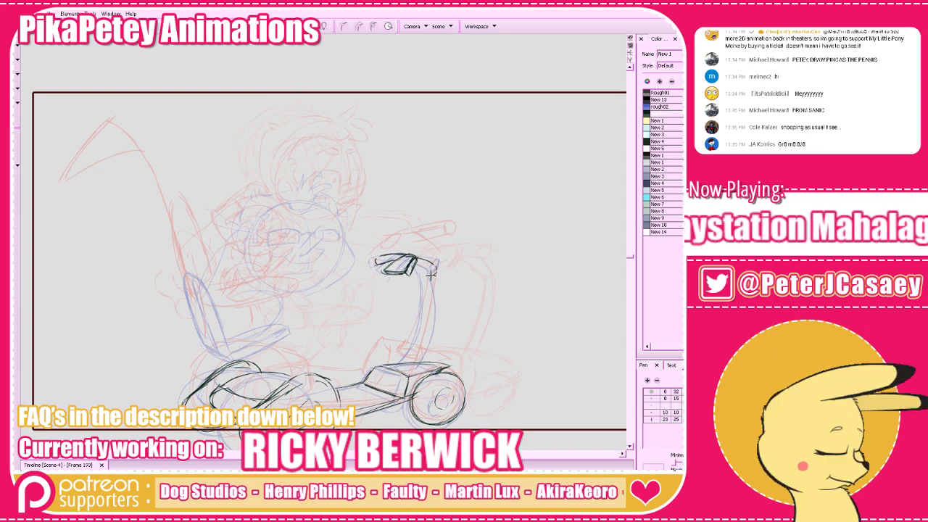
key(f)
key(f)
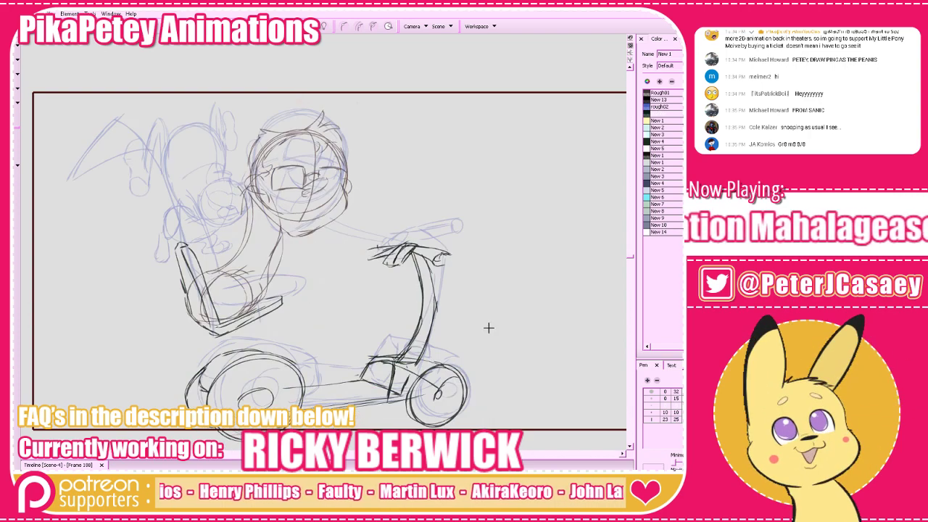
key(g)
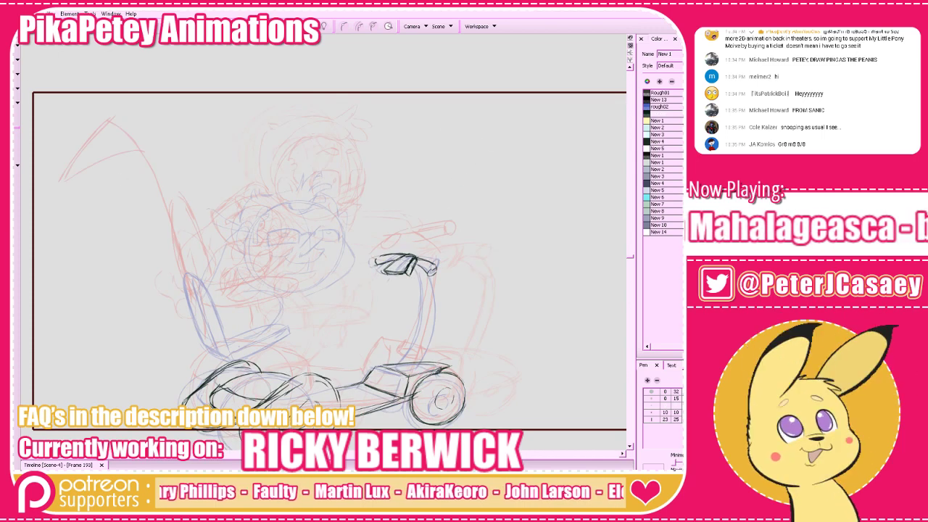
Select the handlebar drawing on frame 193 and shift it slightly towards the front of the scooter
mouse_move(433, 281)
mouse_down()
mouse_move(419, 281)
mouse_move(442, 268)
mouse_move(451, 275)
mouse_move(443, 257)
mouse_move(300, 314)
mouse_up()
click(479, 256)
drag(440, 266, 443, 267)
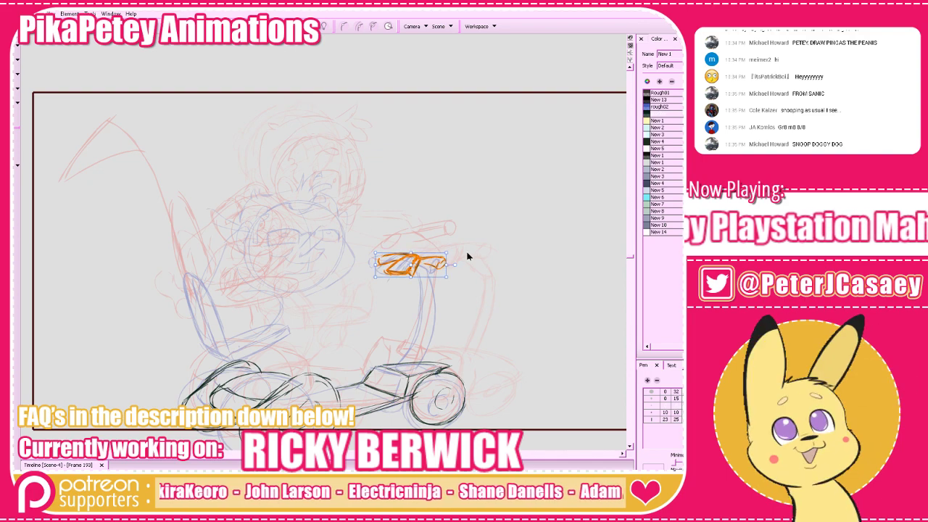
click(473, 256)
Draw the curved steering column from the handlebars down to the top of the front housing
key(comma)
key(period)
drag(407, 363, 425, 364)
key(ctrl+z)
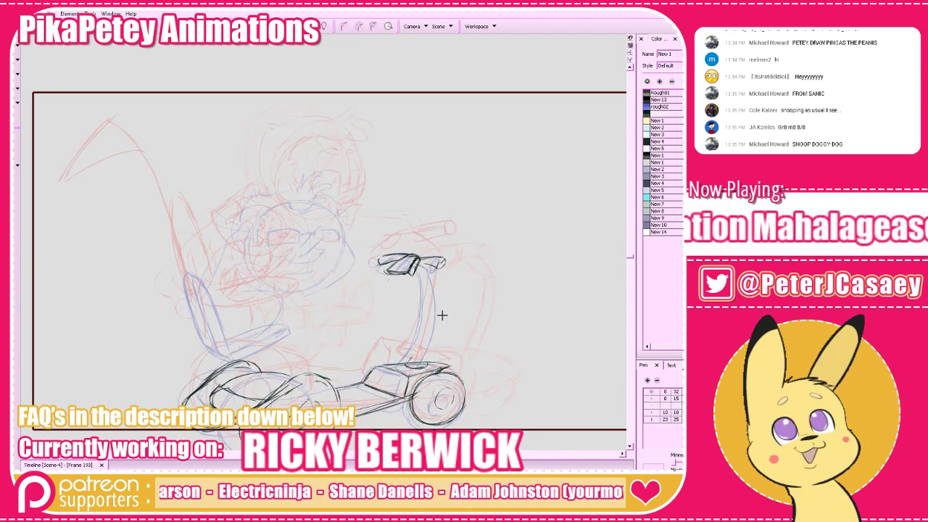
mouse_move(423, 264)
mouse_down()
mouse_move(429, 356)
mouse_move(424, 269)
mouse_move(412, 361)
mouse_up()
key(ctrl+z)
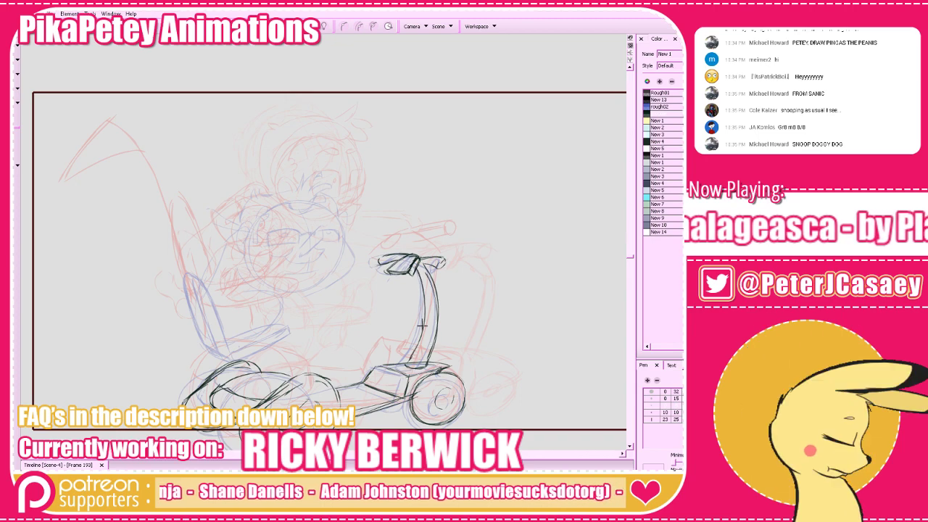
View the whole frame and compare the scooter at frame 193 with its neighbouring frames
key(1)
key(1)
key(1)
key(comma)
key(comma)
key(period)
key(period)
key(period)
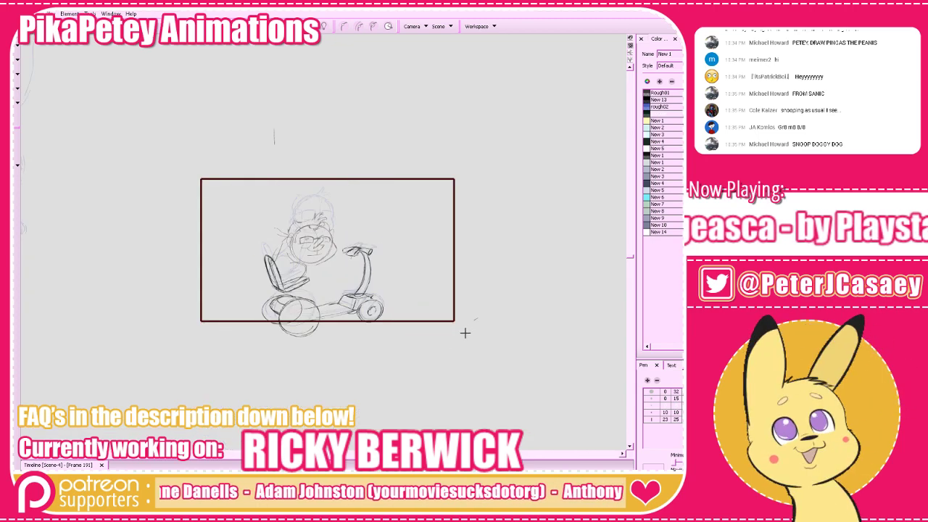
key(comma)
key(comma)
key(comma)
key(period)
key(period)
key(period)
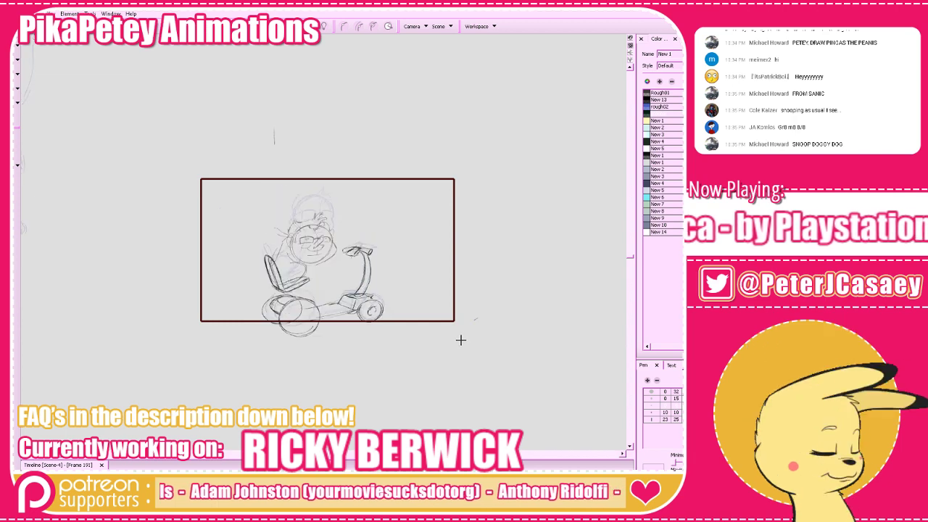
key(comma)
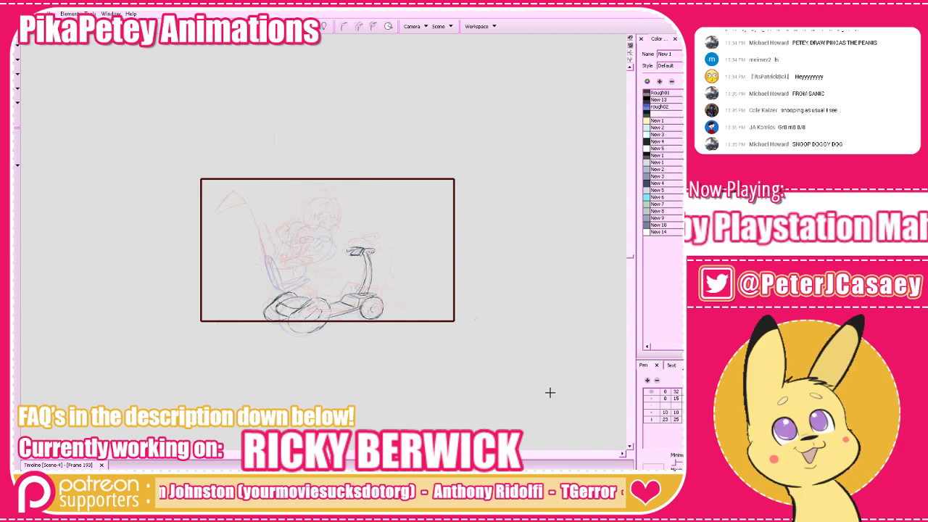
drag(509, 348, 528, 329)
key(2)
key(2)
key(2)
key(period)
key(comma)
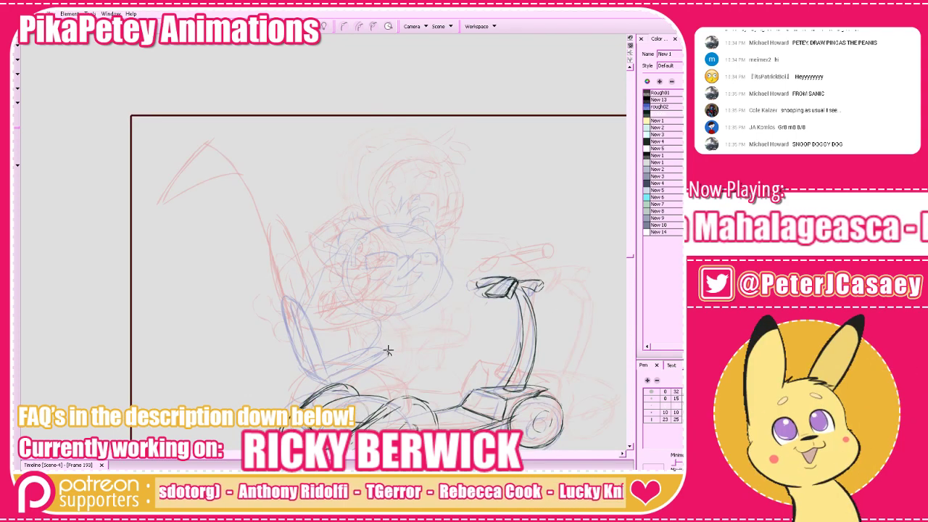
drag(392, 356, 332, 377)
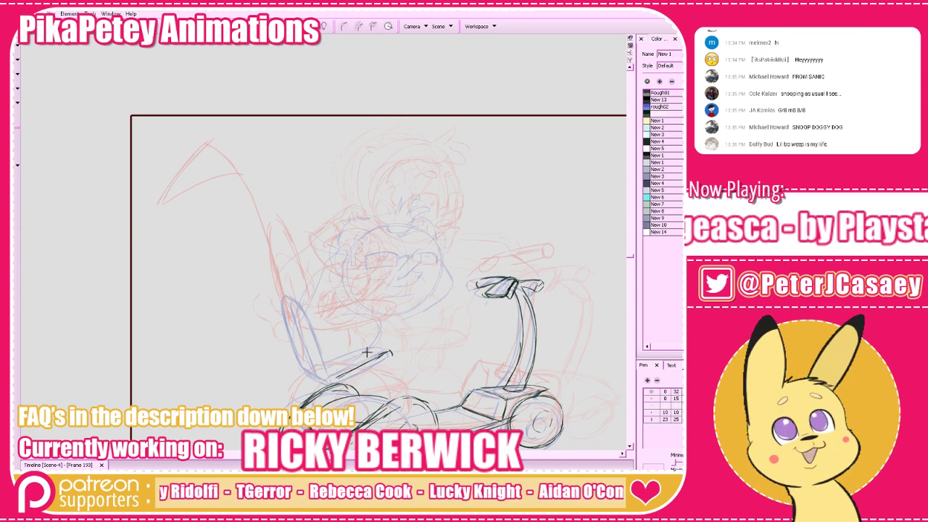
drag(391, 356, 368, 375)
key(ctrl+z)
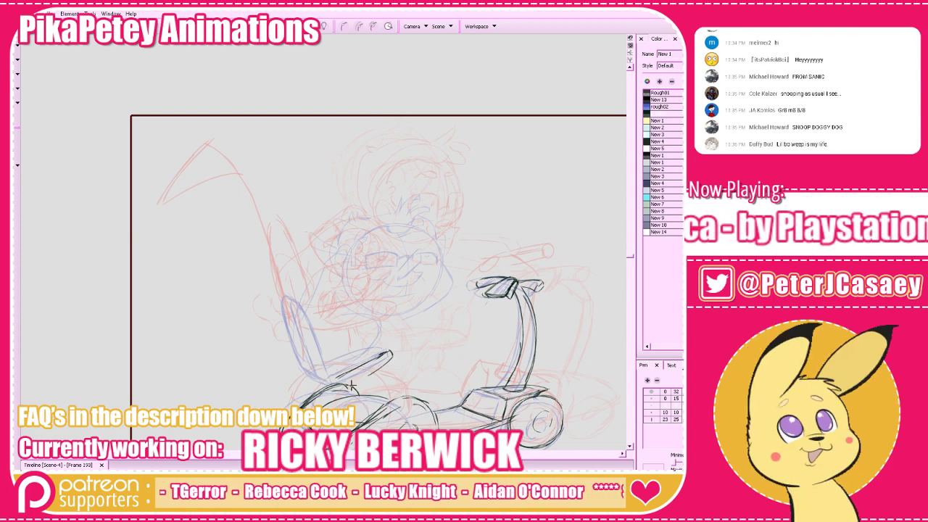
key(ctrl+z)
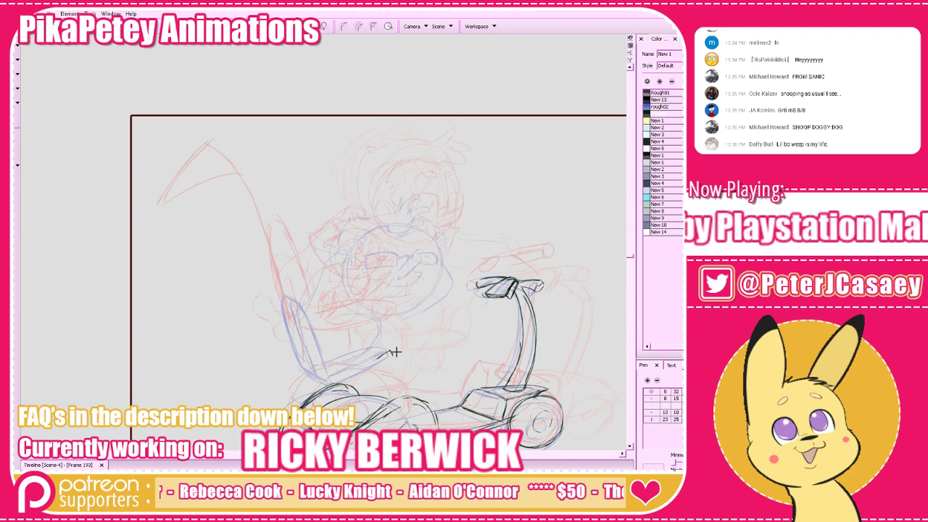
Sketch the scooter's seat cushion above the rear wheel as a thin wedge with a rounded front end
mouse_move(393, 351)
mouse_down()
mouse_move(340, 381)
mouse_move(404, 356)
mouse_move(343, 381)
mouse_move(390, 362)
mouse_up()
key(ctrl+z)
key(ctrl+z)
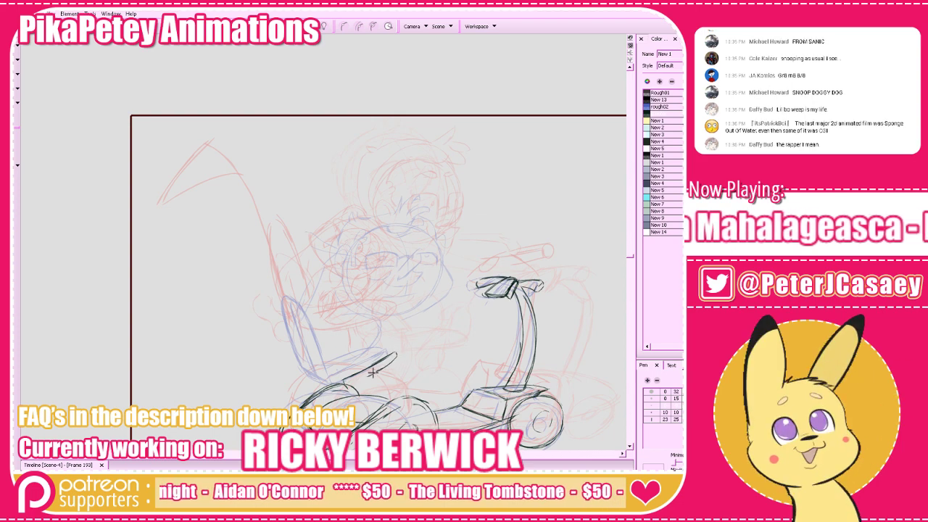
drag(345, 385, 394, 357)
drag(512, 309, 491, 302)
key(g)
key(f)
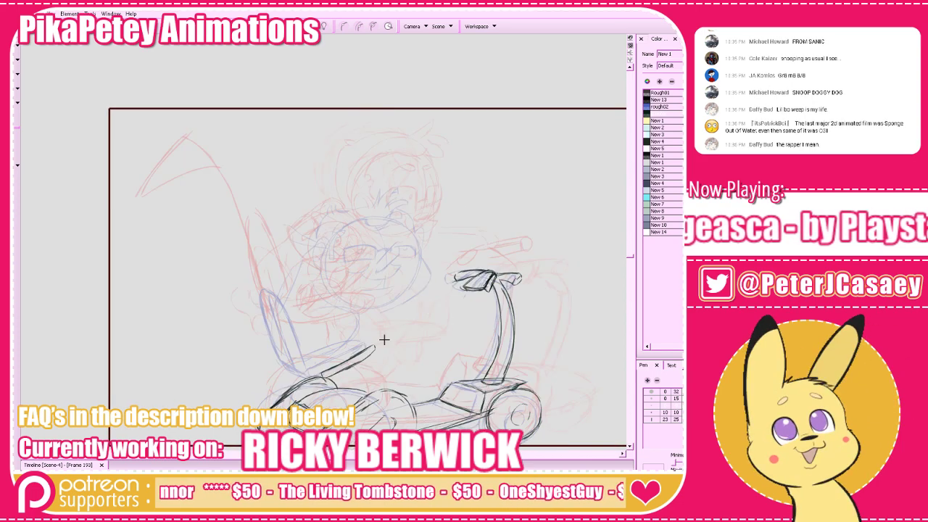
mouse_move(290, 365)
mouse_down()
mouse_move(338, 379)
mouse_move(290, 363)
mouse_move(344, 341)
mouse_move(367, 342)
mouse_move(315, 350)
mouse_move(372, 349)
mouse_up()
key(ctrl+z)
key(ctrl+z)
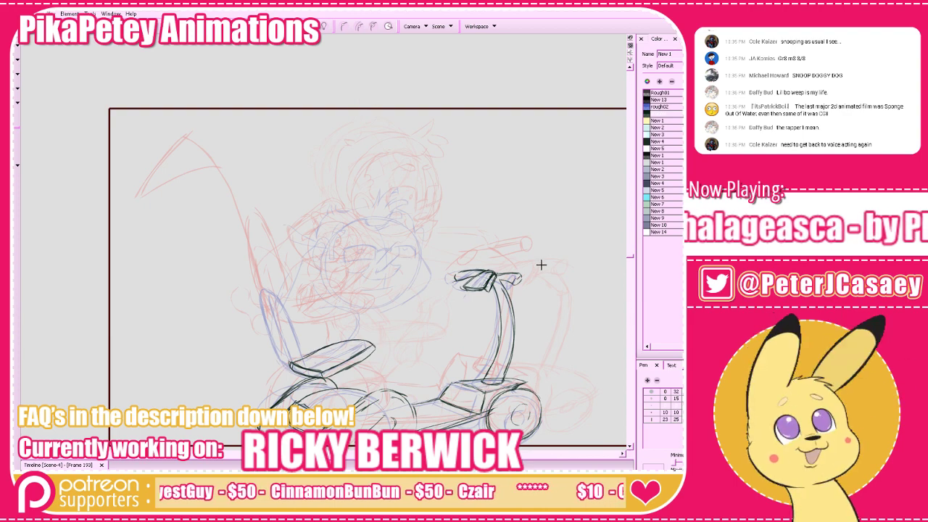
Check the seat's position at frame 193 against the drawings on the neighbouring frames
key(1)
key(comma)
key(comma)
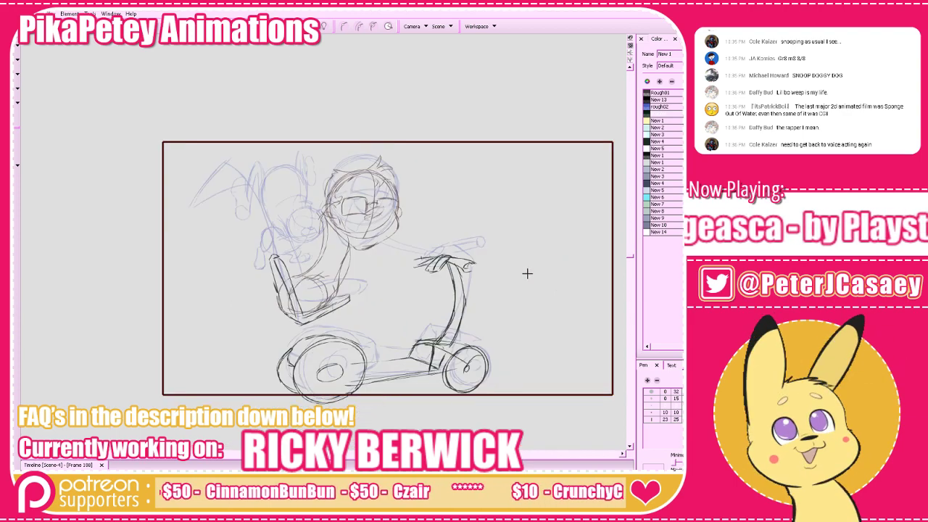
key(period)
key(period)
key(comma)
key(period)
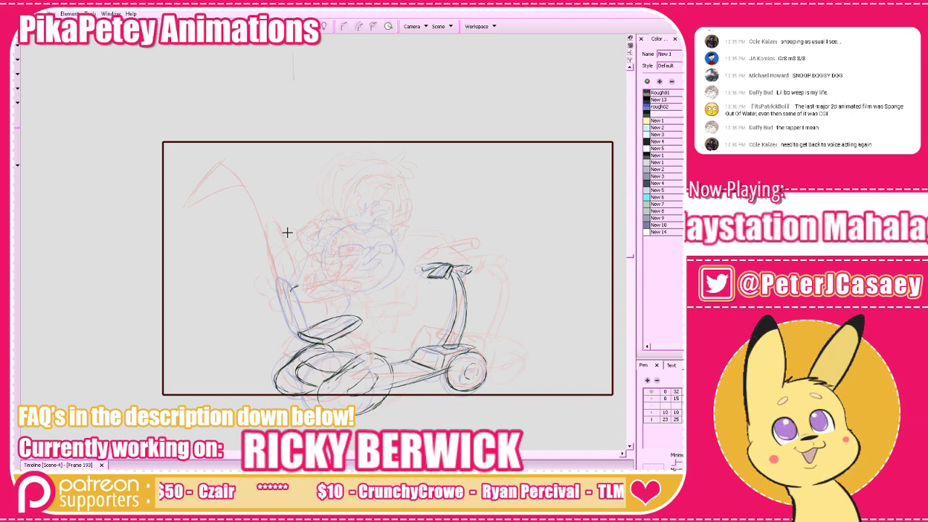
Draw the front face of the seat's backrest, sloping down into the rear of the cushion
key(2)
key(2)
key(1)
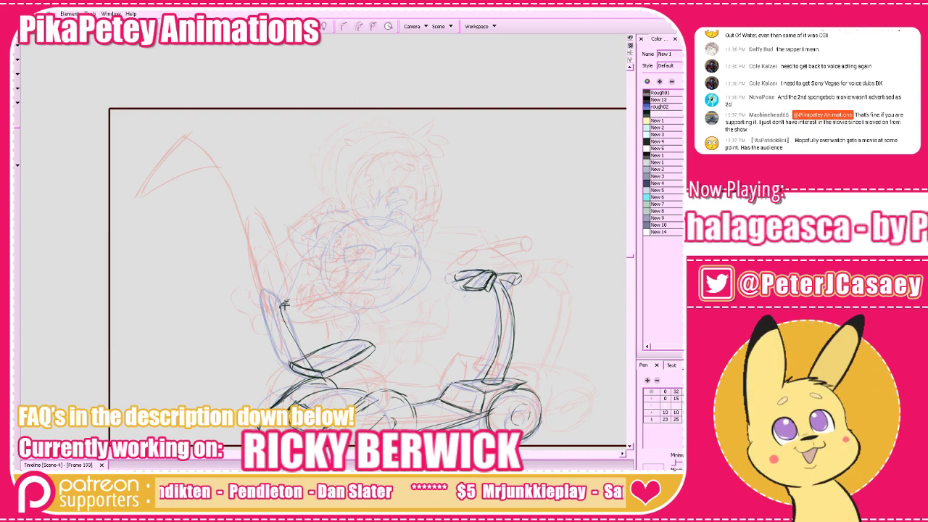
mouse_move(281, 301)
mouse_down()
mouse_move(322, 366)
mouse_move(317, 352)
mouse_up()
key(ctrl+z)
key(ctrl+z)
drag(290, 317, 327, 369)
drag(340, 305, 360, 310)
drag(381, 340, 384, 343)
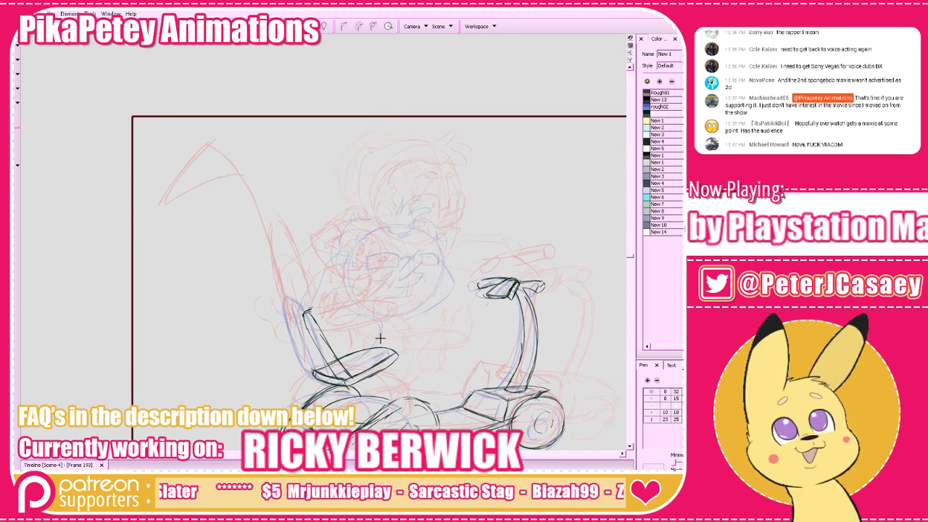
Draw the backrest's rear edge and close off its upper end to give the backrest thickness
key(g)
key(f)
key(alt+e)
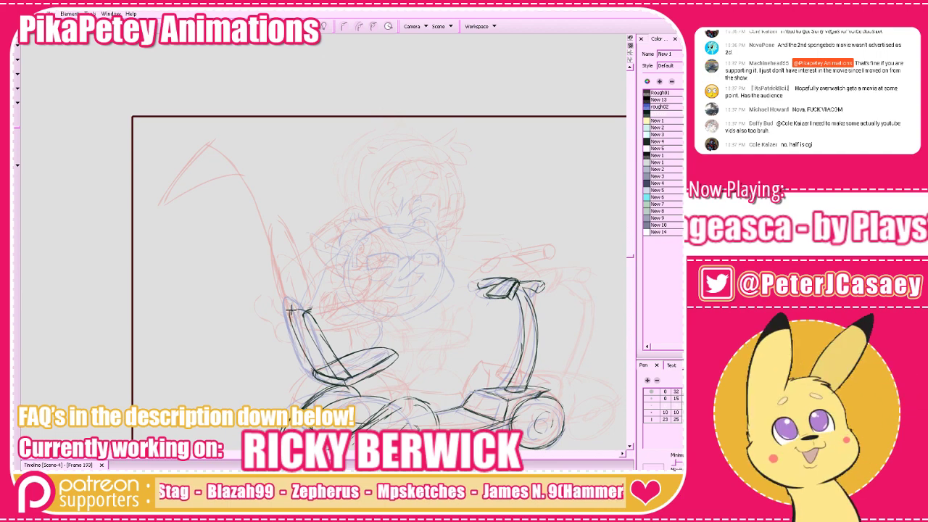
drag(293, 315, 321, 375)
drag(292, 313, 309, 311)
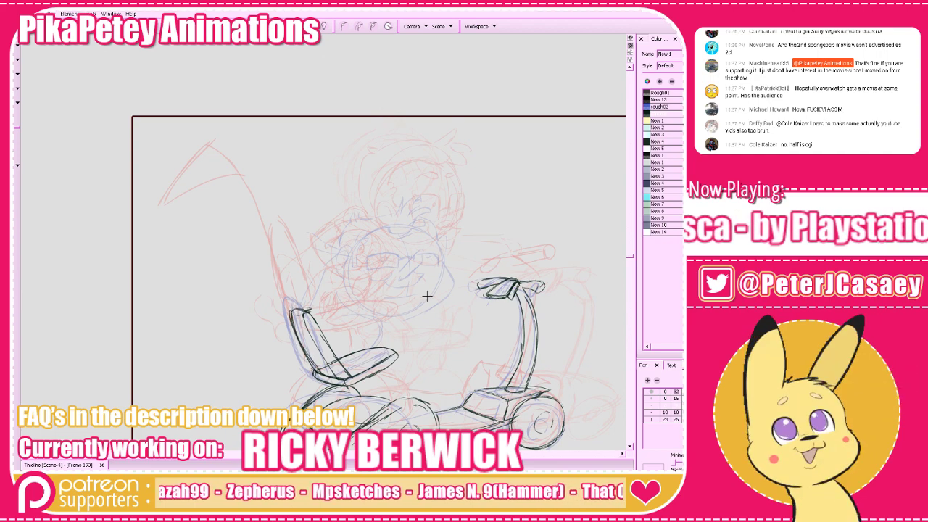
Compare frame 193 with the following frames up to 195 and switch the drawing colour to Rough01
key(period)
key(comma)
key(period)
key(comma)
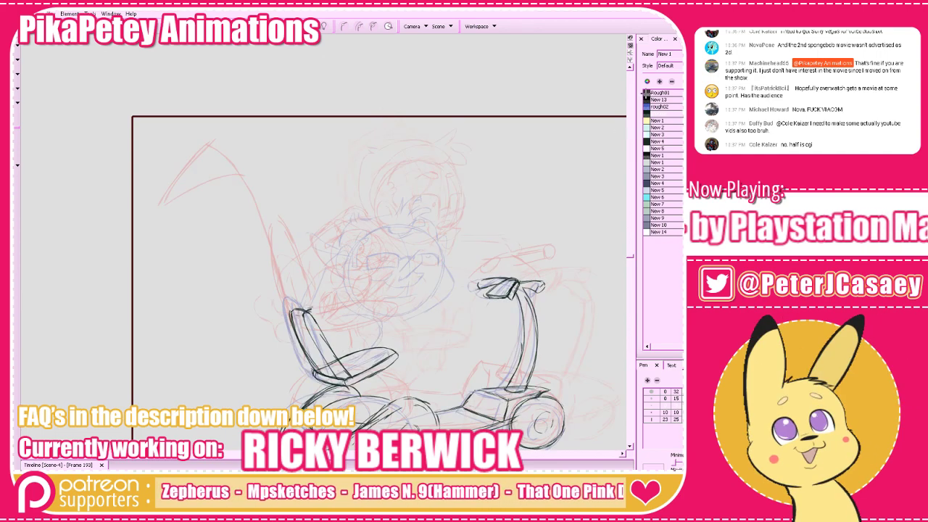
key(period)
key(period)
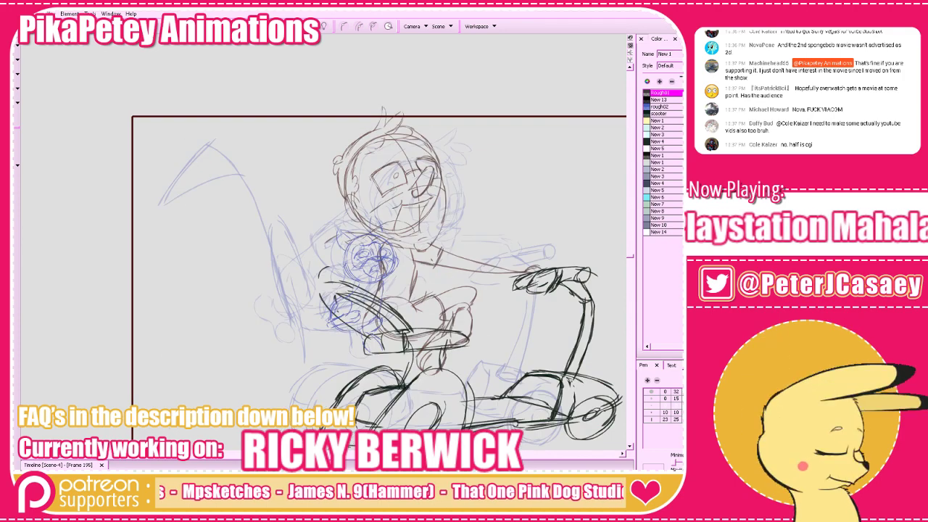
key(comma)
key(comma)
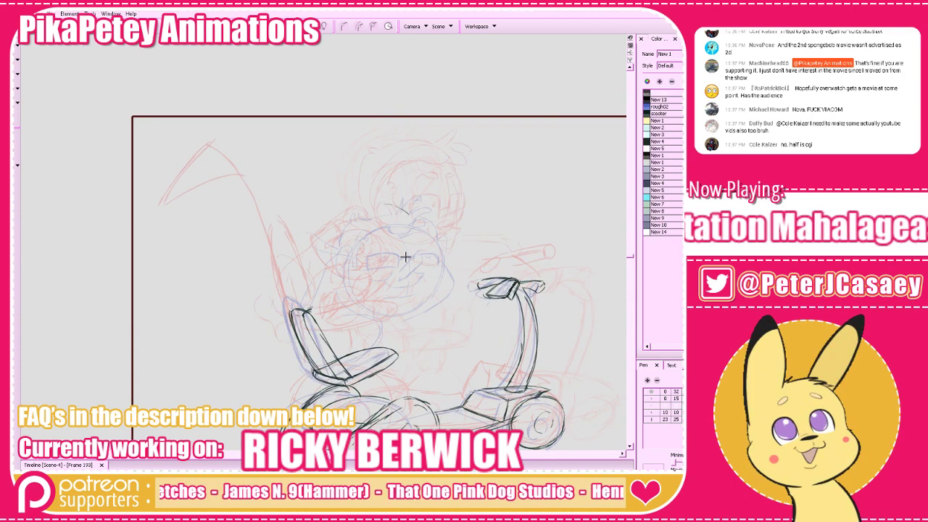
mouse_move(352, 259)
mouse_down()
mouse_move(414, 271)
mouse_move(408, 280)
mouse_up()
key(ctrl+z)
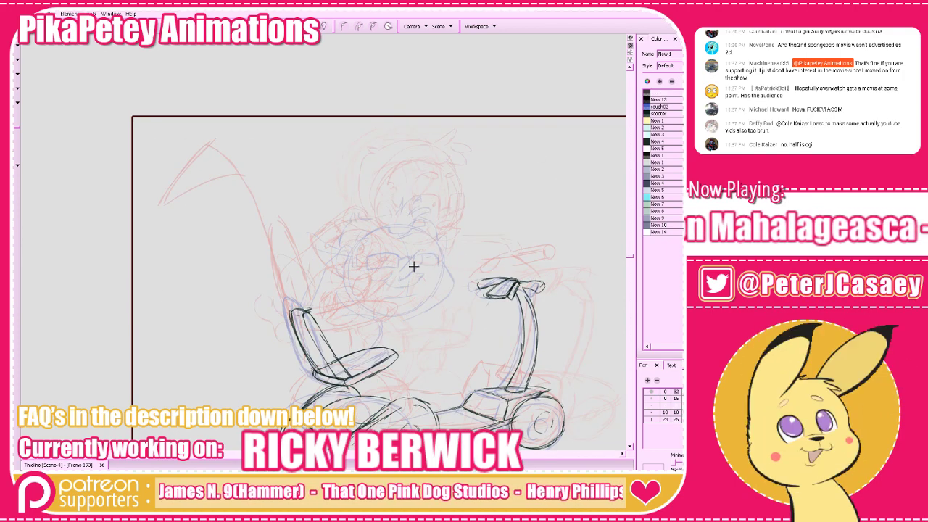
mouse_move(342, 237)
mouse_down()
mouse_move(418, 261)
mouse_move(425, 240)
mouse_up()
key(ctrl+z)
mouse_move(354, 260)
mouse_down()
mouse_move(414, 211)
mouse_move(409, 193)
mouse_move(417, 226)
mouse_up()
key(ctrl+z)
mouse_move(341, 226)
mouse_down()
mouse_move(415, 195)
mouse_move(355, 260)
mouse_move(373, 179)
mouse_move(408, 257)
mouse_up()
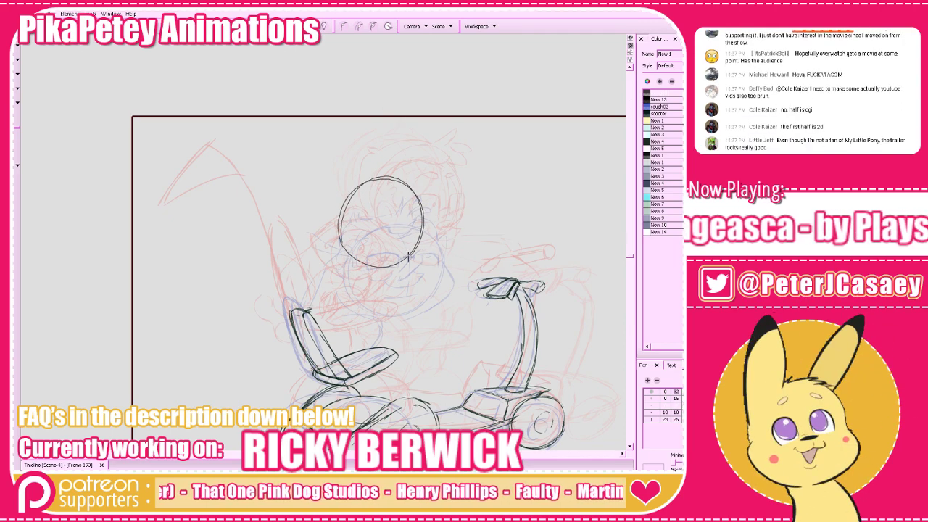
key(.)
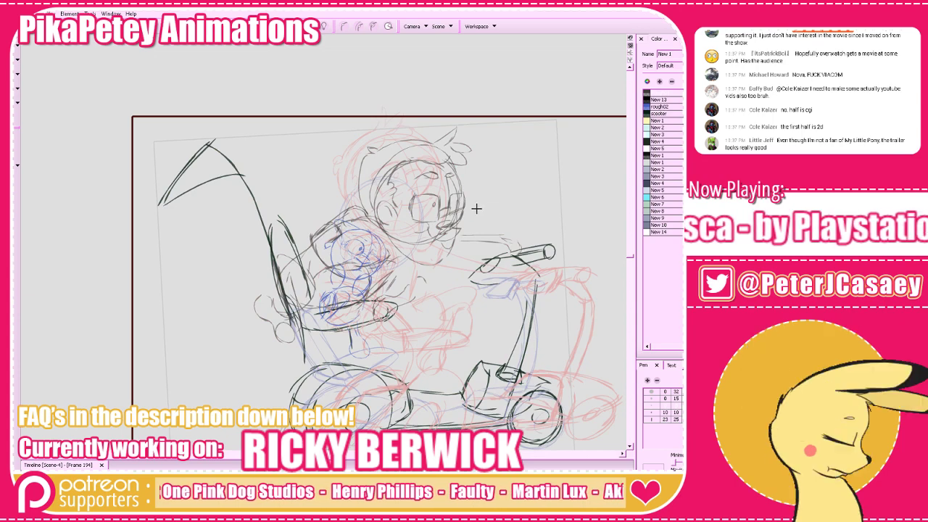
key(.)
key(.)
key(ctrl+z)
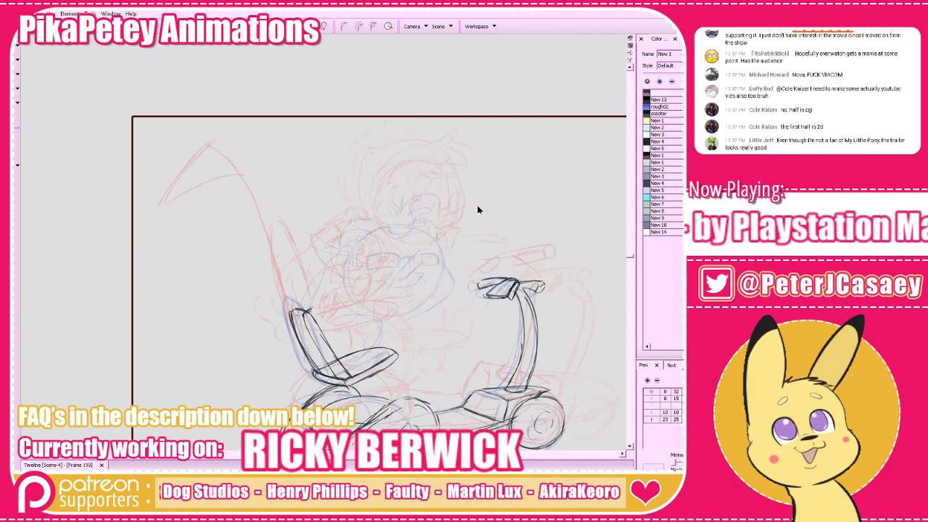
Sketch the rider's head as a large circle above the seat and check it against the neighbouring frames
mouse_move(352, 240)
mouse_down()
mouse_move(430, 190)
mouse_move(382, 260)
mouse_move(395, 169)
mouse_move(426, 250)
mouse_move(367, 185)
mouse_up()
key(space)
drag(529, 257, 496, 283)
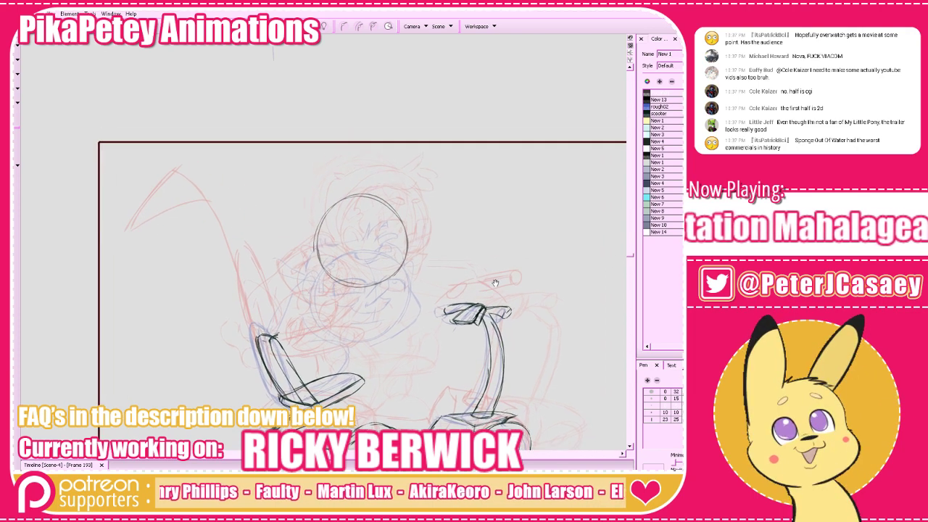
mouse_move(508, 236)
mouse_down()
mouse_move(519, 258)
mouse_move(507, 248)
mouse_up()
key(f)
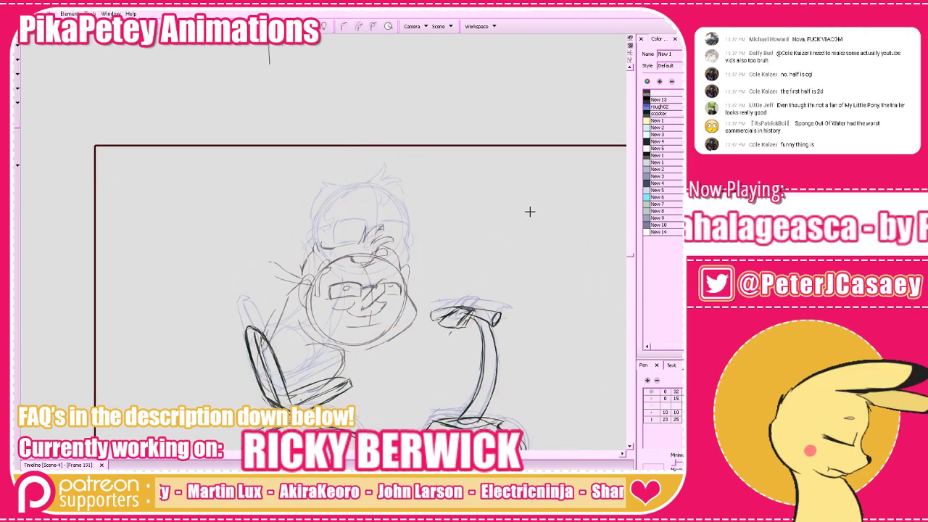
key(g)
key(g)
key(f)
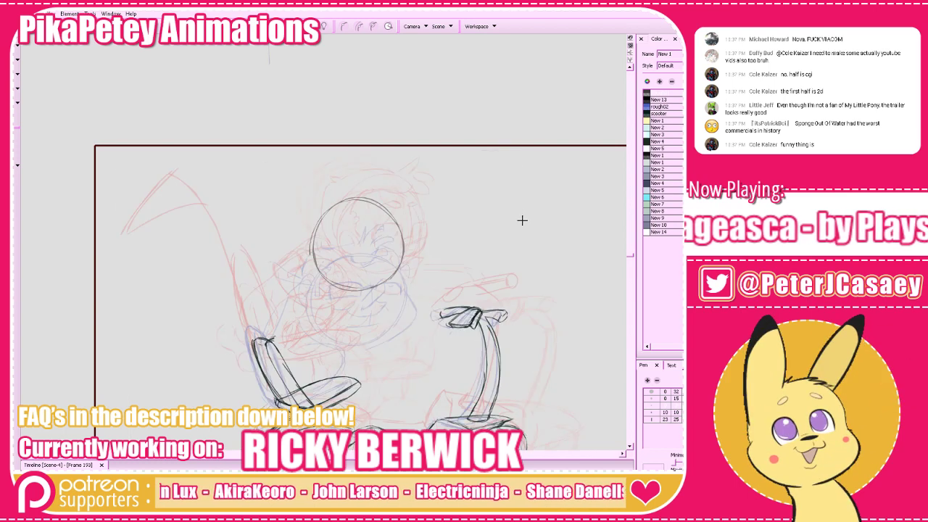
Draw a curved vertical centre line down the rider's head circle to set the facing direction
drag(360, 206, 378, 264)
key(ctrl+z)
drag(351, 203, 377, 287)
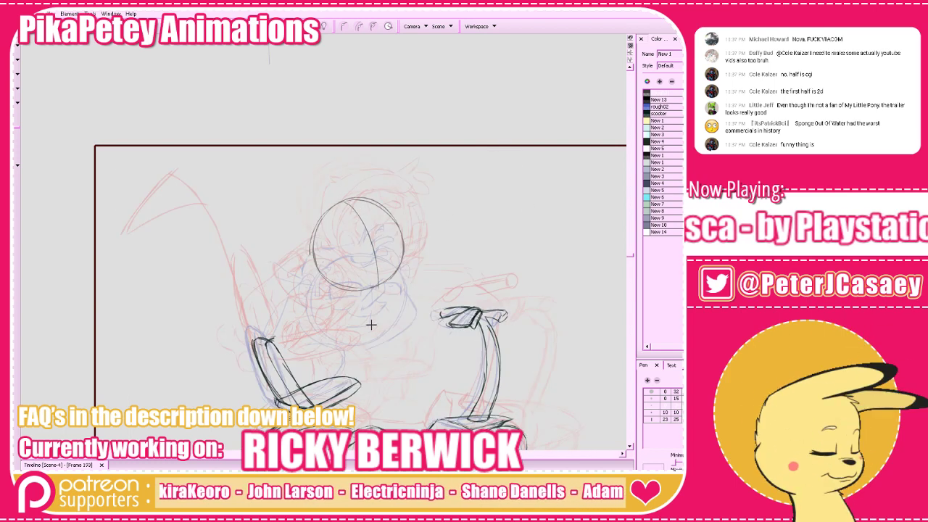
Draw the rider's jaw as a rounded curve extending below the head circle from the front side to the chin
mouse_move(402, 236)
mouse_down()
mouse_move(403, 271)
mouse_move(379, 317)
mouse_up()
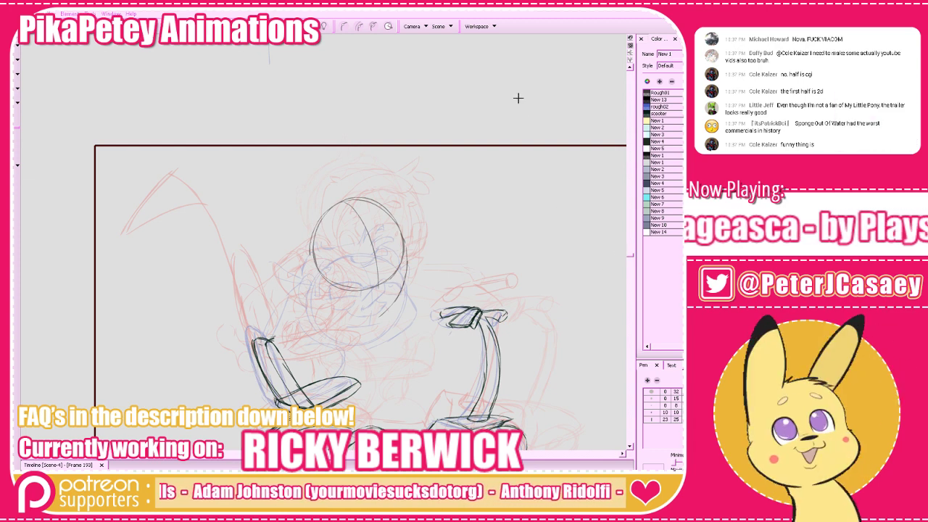
drag(528, 93, 541, 89)
key(period)
key(comma)
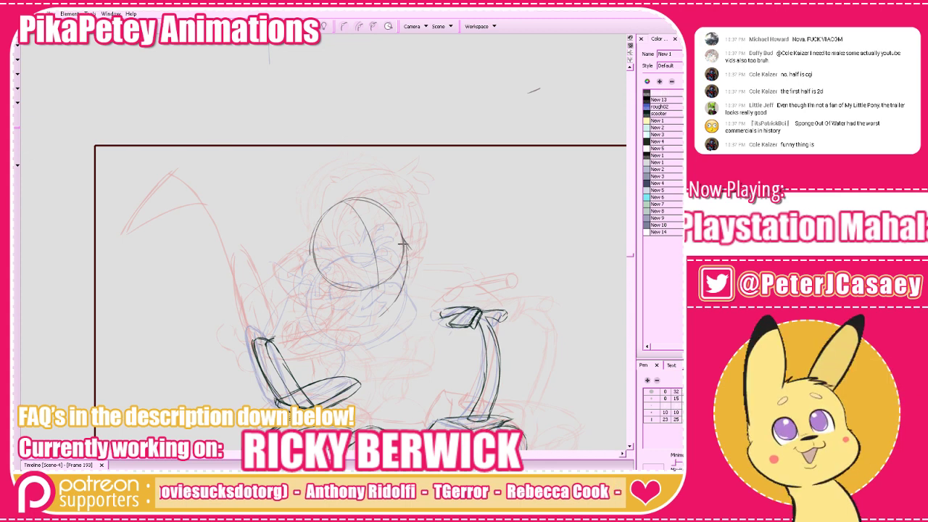
mouse_move(409, 252)
mouse_down()
mouse_move(391, 305)
mouse_move(374, 317)
mouse_up()
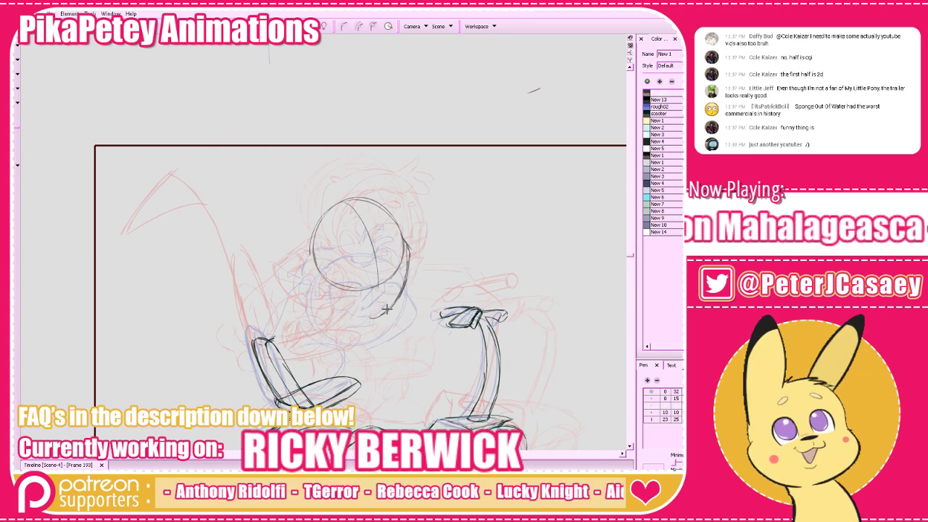
mouse_move(370, 319)
mouse_down()
mouse_move(335, 303)
mouse_move(317, 266)
mouse_move(321, 282)
mouse_move(374, 318)
mouse_up()
Compare the head and jaw in frame 193 with the neighbouring frames, including 191 and 194
key(f)
key(g)
key(g)
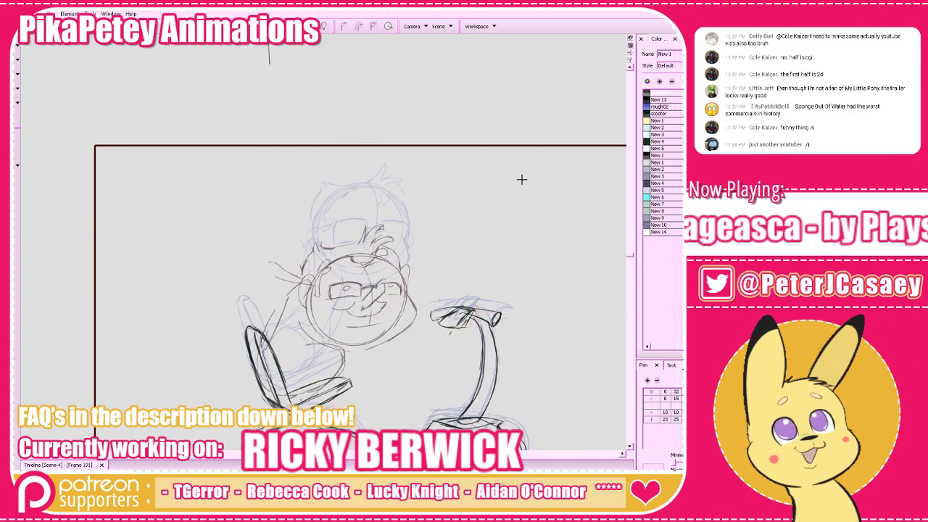
key(f)
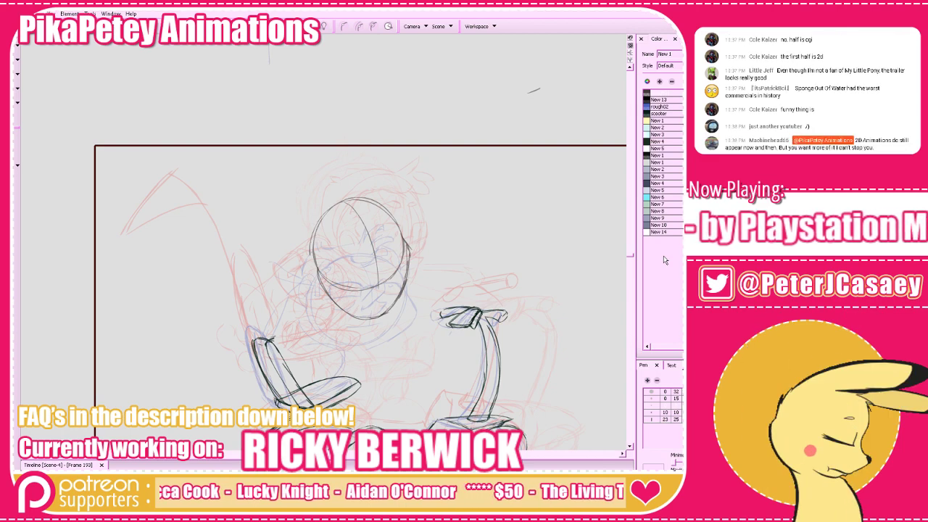
key(f)
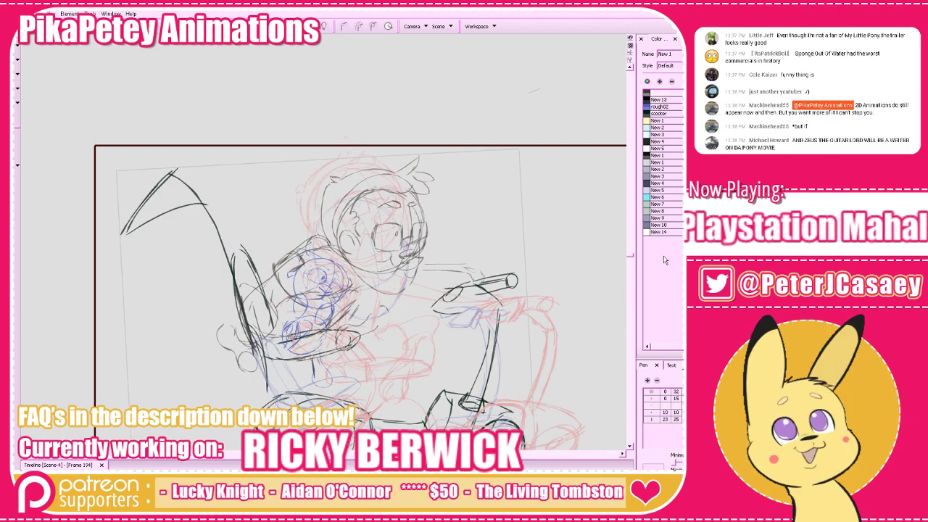
key(g)
key(g)
key(f)
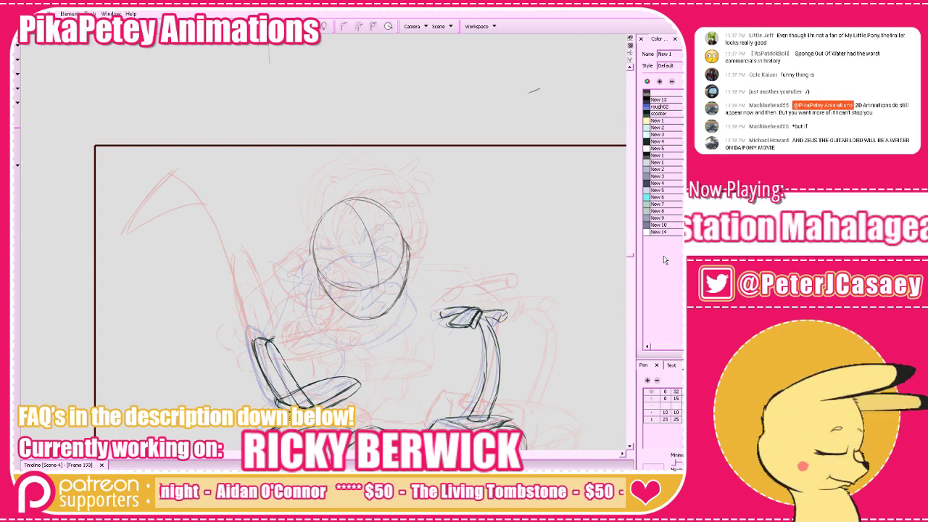
mouse_move(507, 305)
mouse_down()
mouse_move(470, 275)
mouse_move(478, 295)
mouse_move(519, 329)
mouse_up()
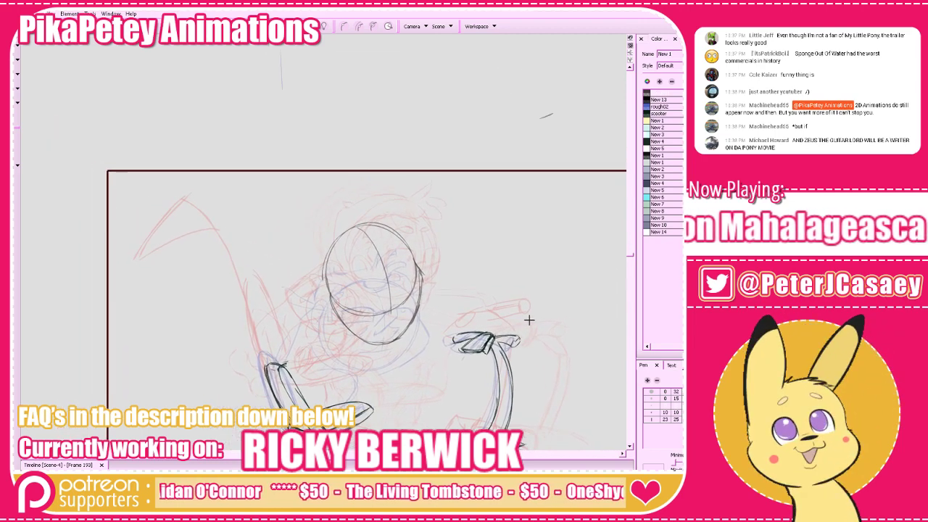
key(f)
key(g)
key(g)
key(f)
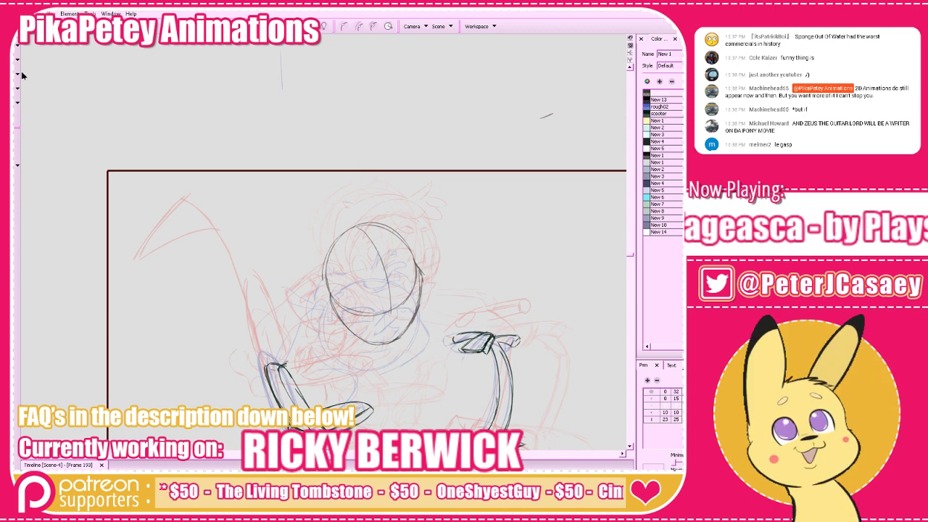
Select the head's construction lines, rotate them slightly clockwise and shift them a little up and toward the handlebars
click(319, 274)
drag(321, 272, 317, 271)
click(276, 336)
drag(351, 320, 337, 317)
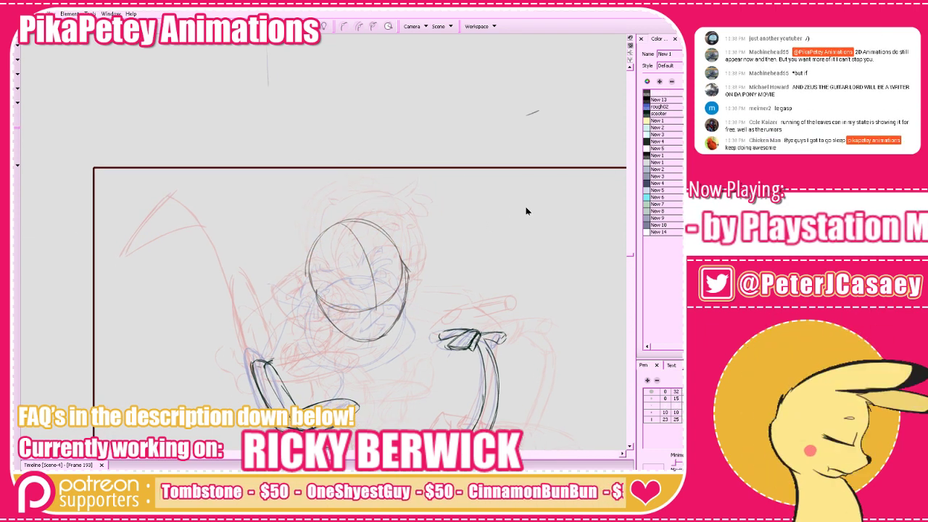
key(comma)
key(period)
key(period)
key(comma)
mouse_move(354, 370)
mouse_down()
mouse_move(405, 239)
mouse_move(291, 171)
mouse_up()
mouse_move(292, 183)
mouse_down()
mouse_move(420, 351)
mouse_move(357, 349)
mouse_up()
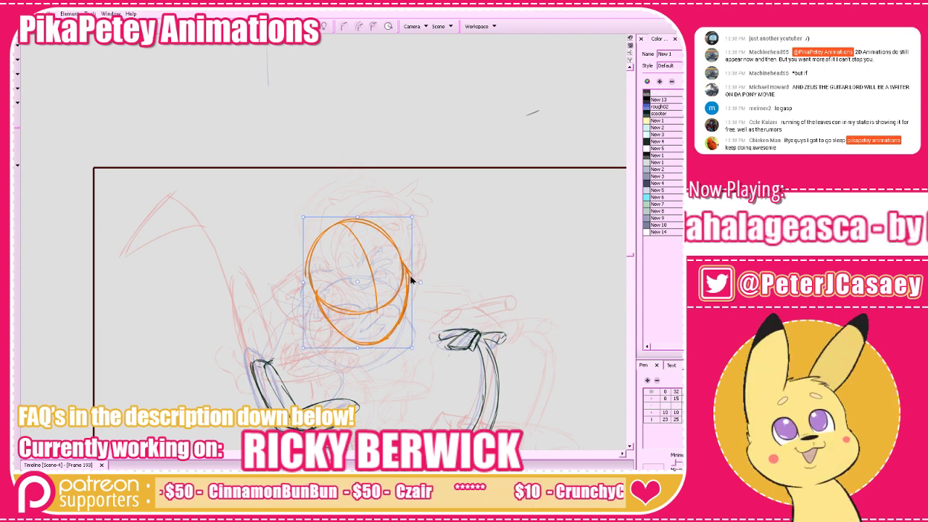
drag(412, 281, 414, 281)
drag(413, 217, 414, 216)
drag(404, 258, 408, 254)
click(467, 213)
Check the head's placement in frame 193 by flipping through the frames before and after it
key(comma)
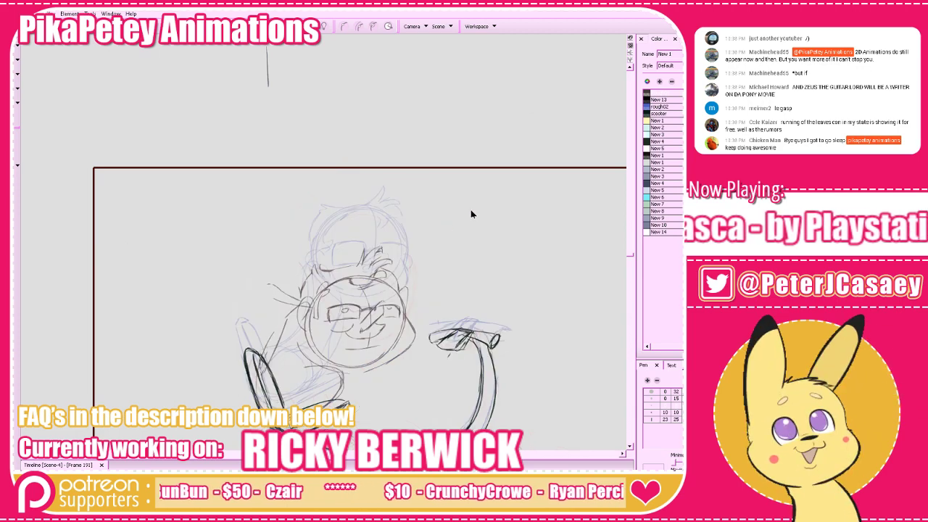
key(comma)
key(period)
key(period)
key(period)
key(comma)
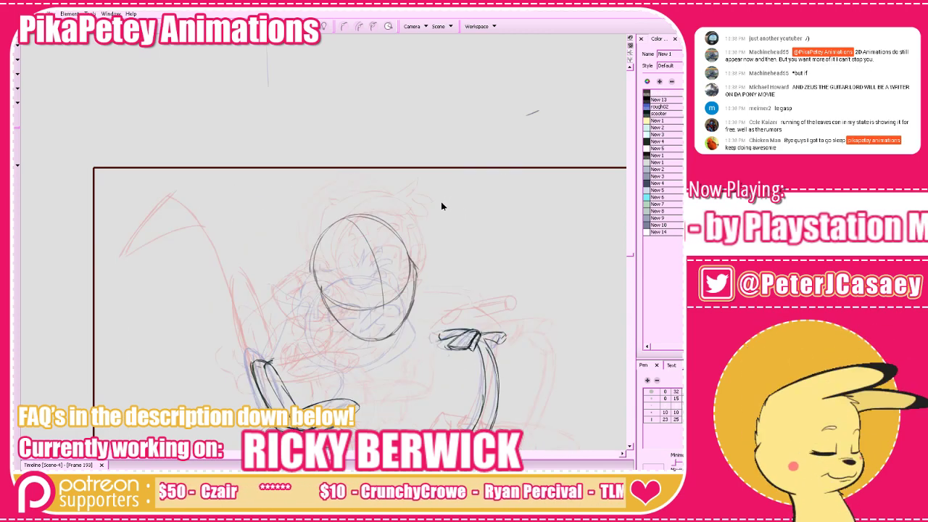
click(365, 345)
mouse_move(382, 370)
mouse_down()
mouse_move(418, 207)
mouse_move(386, 365)
mouse_move(417, 354)
mouse_up()
click(414, 369)
key(period)
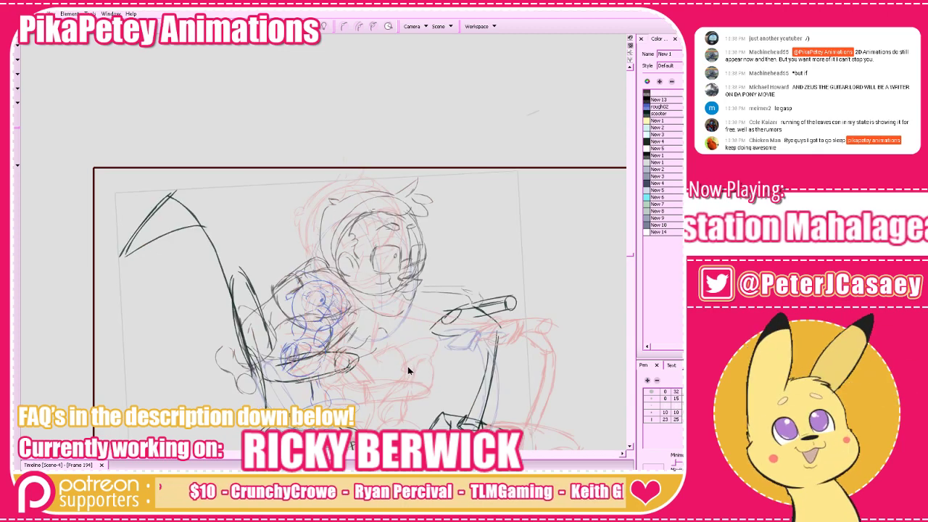
key(comma)
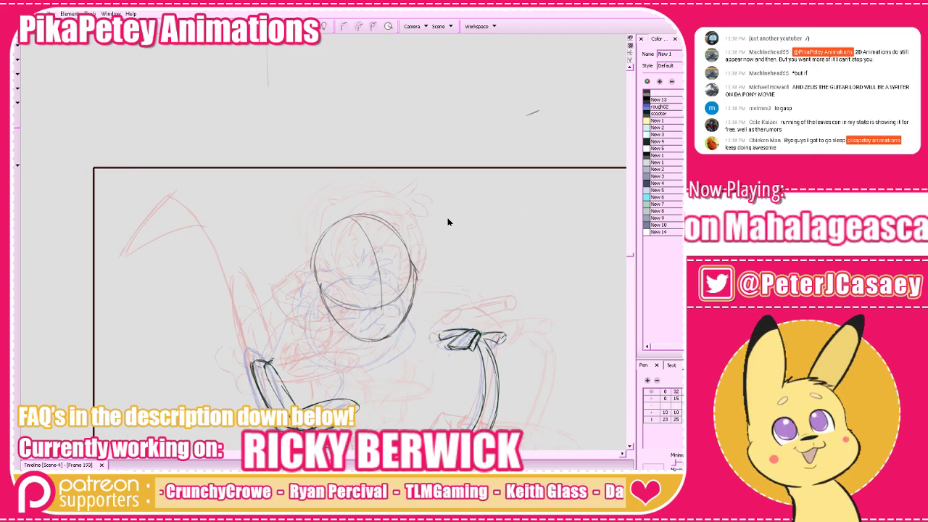
Reselect the whole head with its jaw, rotate it slightly further clockwise and check it against frame 194
drag(447, 227, 314, 332)
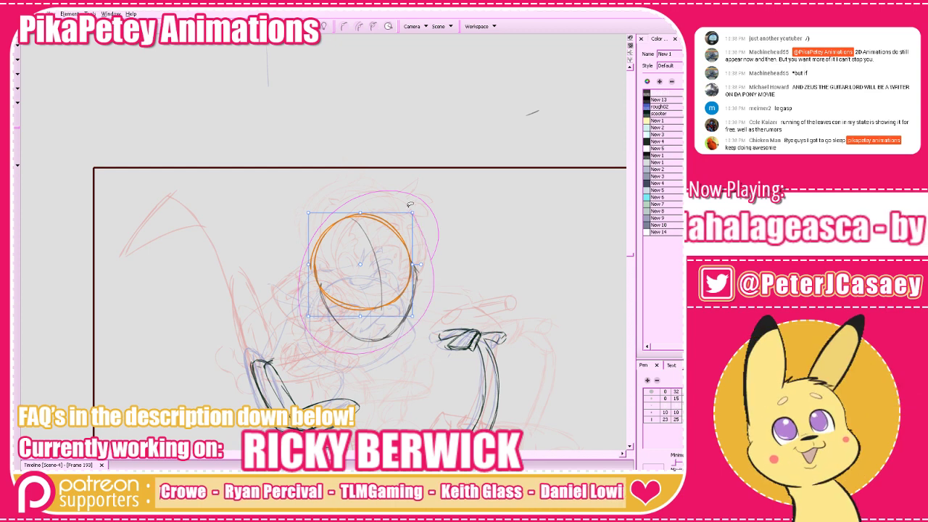
drag(410, 205, 408, 204)
drag(423, 350, 364, 348)
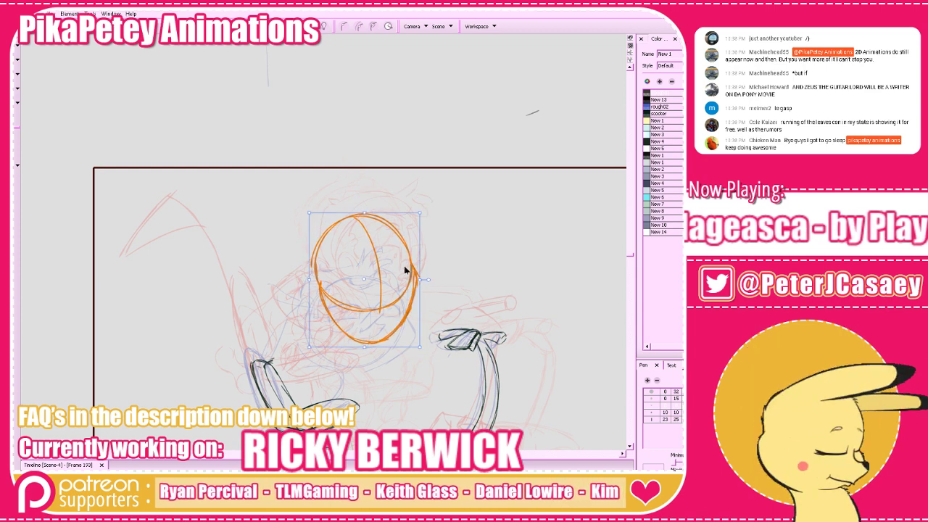
drag(419, 214, 425, 207)
key(alt+0)
key(alt+s)
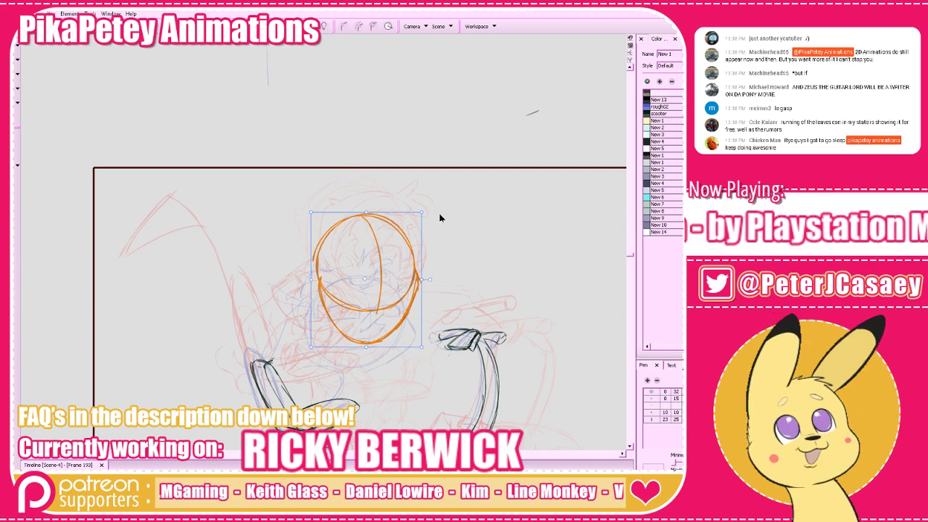
click(442, 214)
key(f)
key(f)
key(g)
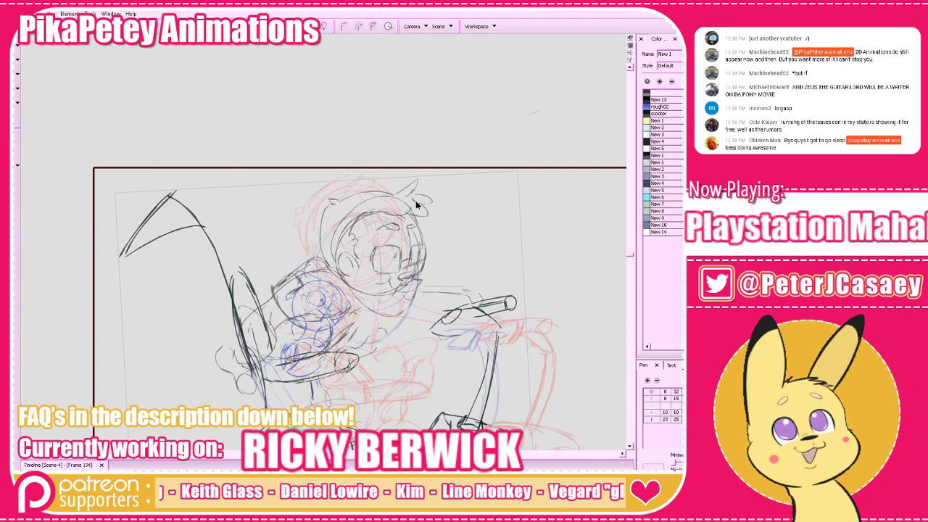
key(g)
Nudge the selected head slightly back toward the seat and deselect it
mouse_move(363, 371)
mouse_down()
mouse_move(404, 331)
mouse_move(314, 347)
mouse_move(362, 369)
mouse_up()
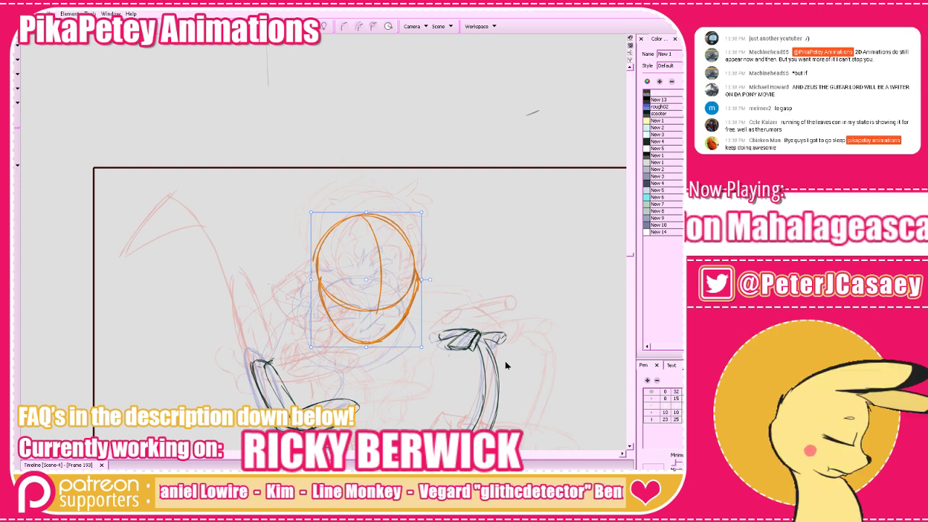
drag(415, 269, 412, 271)
drag(421, 353, 420, 355)
drag(413, 295, 417, 295)
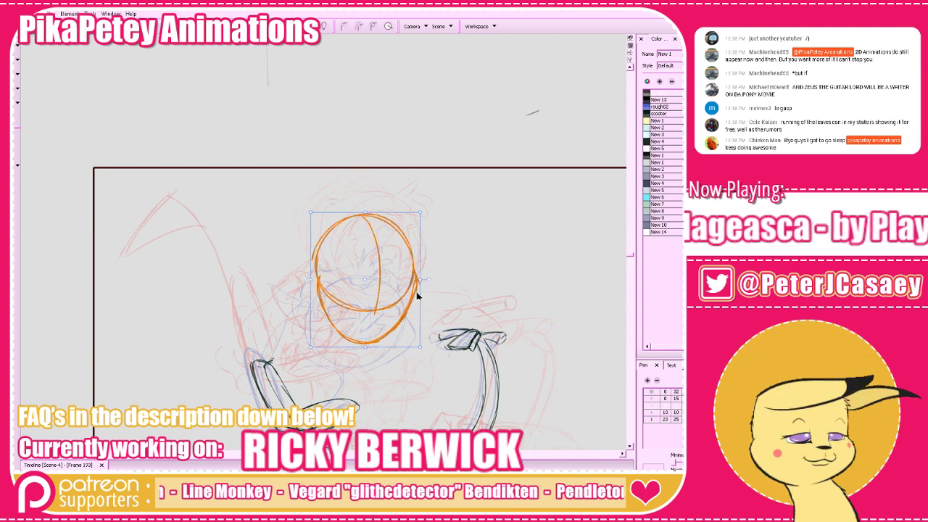
click(438, 288)
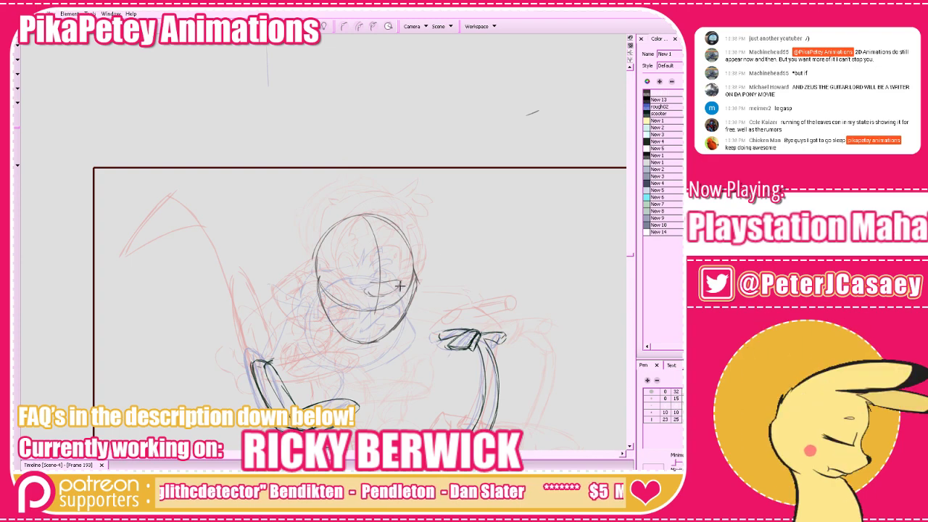
Flip through the sequence from the earlier frames up to 195 to review the head's motion around frame 193
key(period)
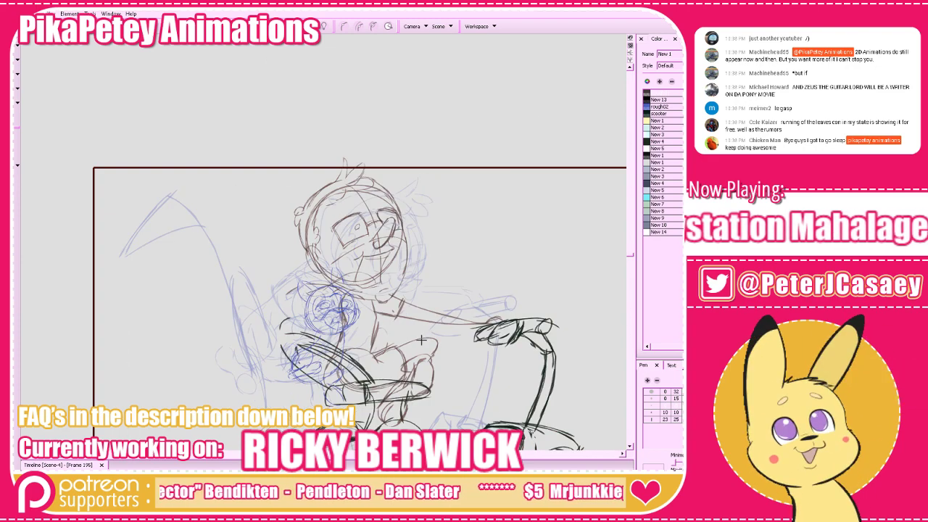
key(comma)
key(comma)
key(comma)
key(comma)
key(comma)
key(comma)
key(comma)
key(period)
key(period)
key(period)
key(period)
key(period)
key(period)
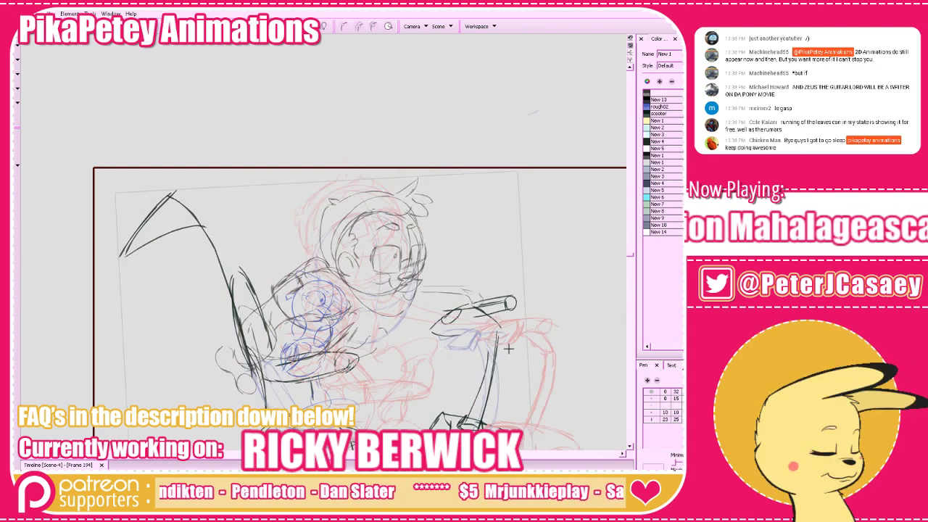
key(comma)
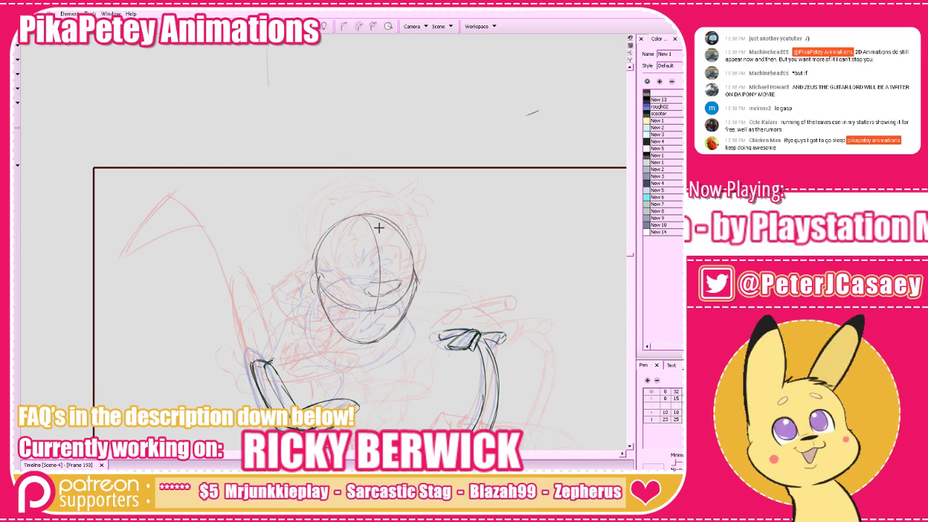
Sketch the rider's hairline across the forehead and rough hair tufts along the top of the head
mouse_move(352, 238)
mouse_down()
mouse_move(331, 248)
mouse_move(333, 266)
mouse_move(335, 254)
mouse_move(323, 262)
mouse_move(334, 244)
mouse_move(385, 228)
mouse_move(356, 233)
mouse_move(386, 232)
mouse_move(406, 253)
mouse_up()
key(ctrl+z)
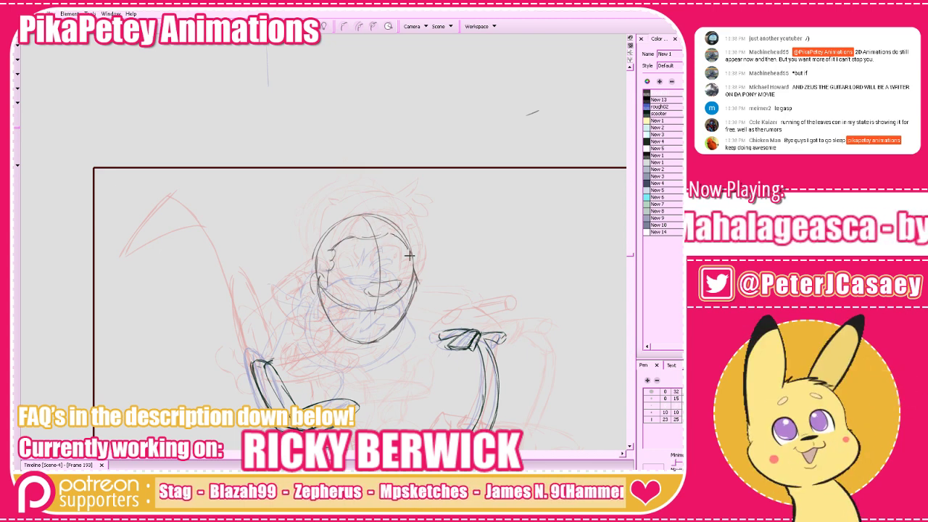
mouse_move(381, 207)
mouse_down()
mouse_move(407, 218)
mouse_move(380, 223)
mouse_move(387, 244)
mouse_up()
drag(367, 212, 338, 218)
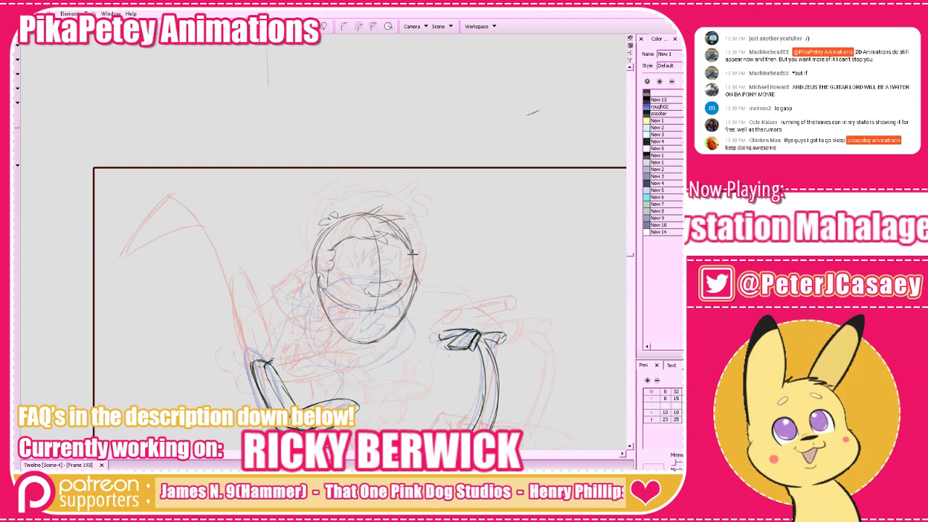
key(f)
key(g)
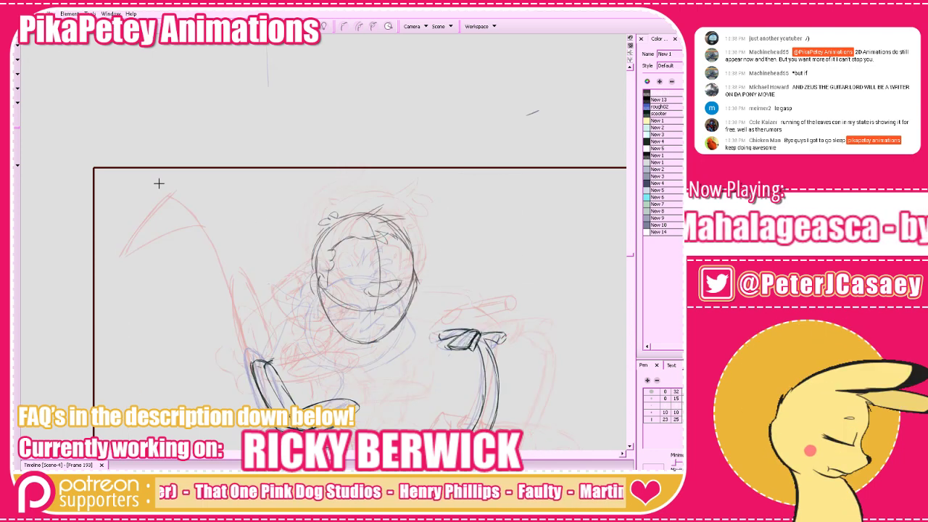
Rework the rough guide lines in the lower middle of the rider's face and check them against the next frame
mouse_move(365, 296)
mouse_down()
mouse_move(397, 272)
mouse_move(395, 307)
mouse_up()
click(446, 287)
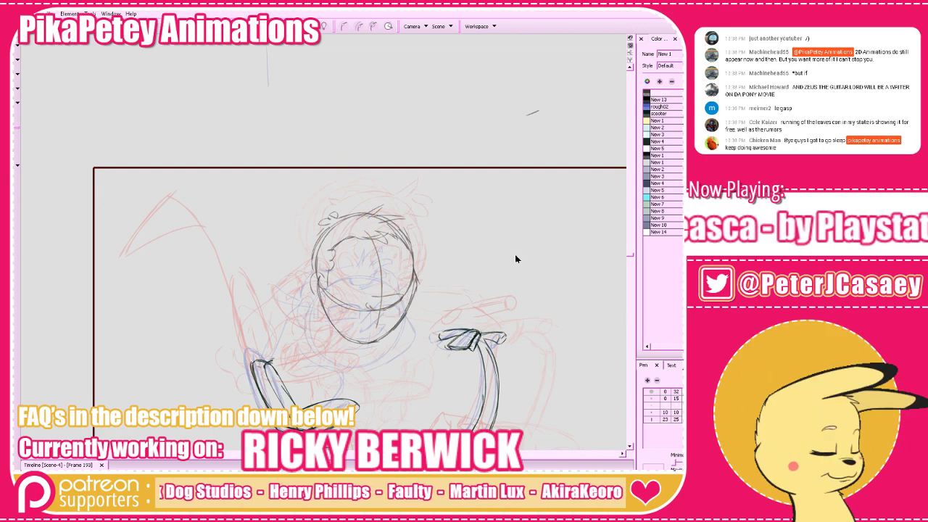
key(period)
key(comma)
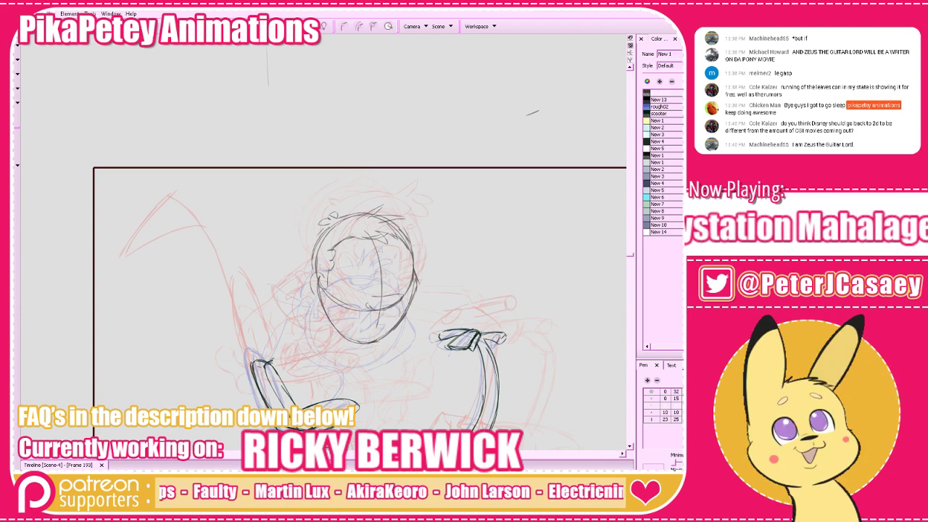
Turn off the onion skin and flip between frame 193 and its neighbouring frames
click(323, 26)
key(comma)
key(period)
key(period)
key(comma)
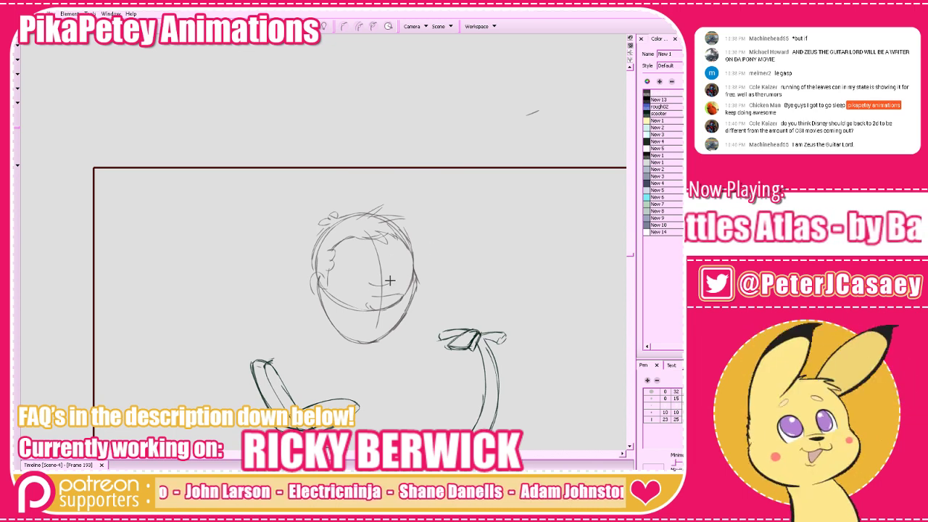
Sketch the bridge of the rider's glasses and the far-side lens, comparing the face with the neighbouring frames
mouse_move(370, 285)
mouse_down()
mouse_move(390, 284)
mouse_move(381, 281)
mouse_up()
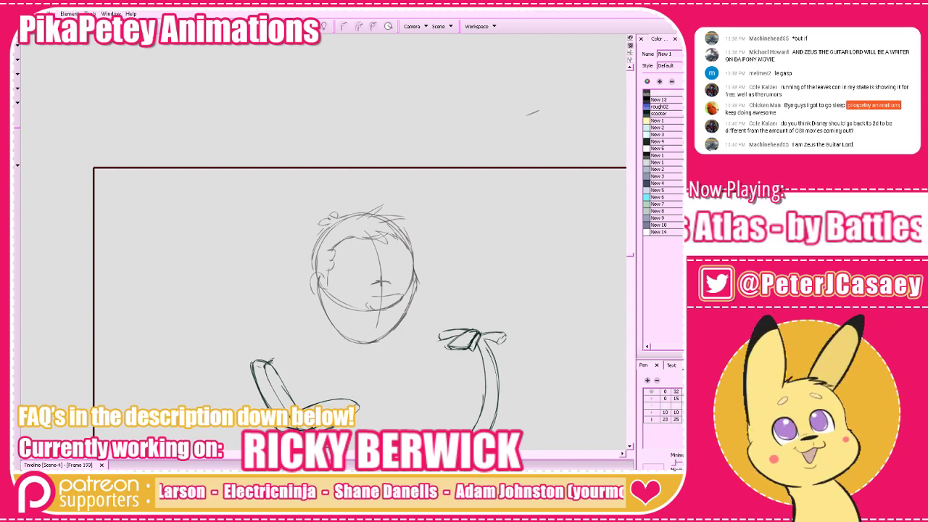
key(comma)
key(period)
key(period)
key(comma)
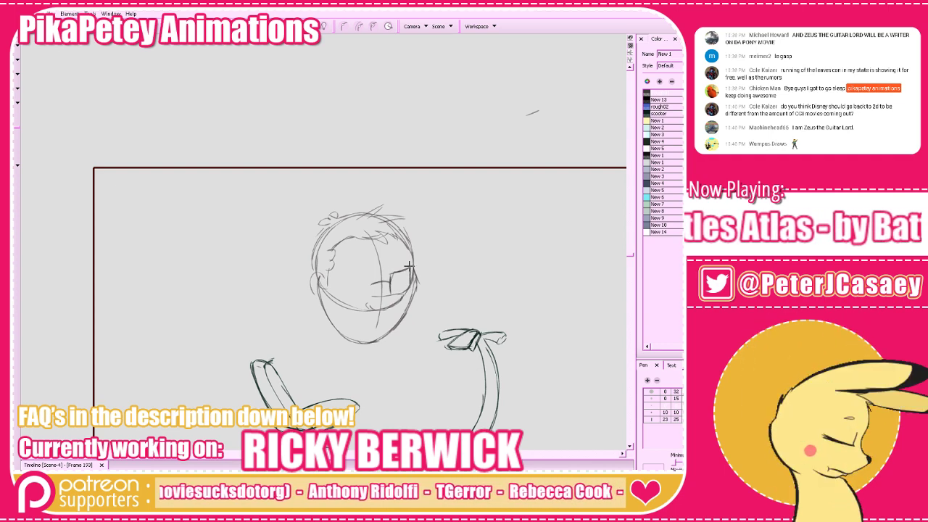
key(f)
key(f)
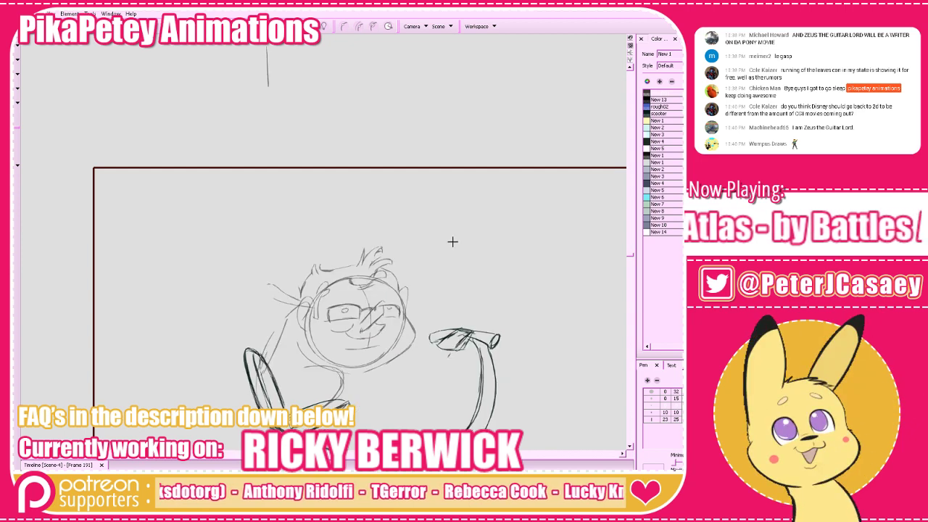
Compare the rider's face in frame 193 with the neighbouring frames
key(g)
key(g)
key(2)
key(2)
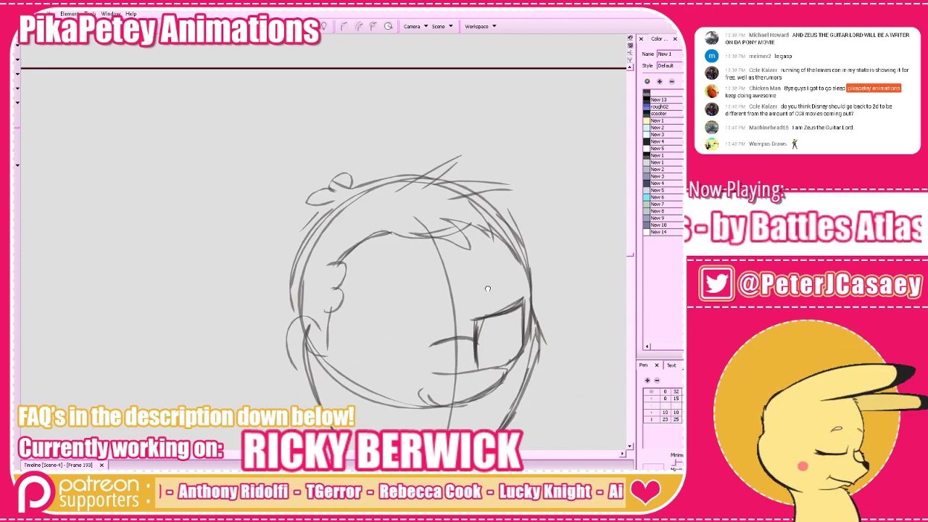
mouse_move(489, 288)
mouse_down()
mouse_move(458, 284)
mouse_move(467, 277)
mouse_up()
key(f)
key(g)
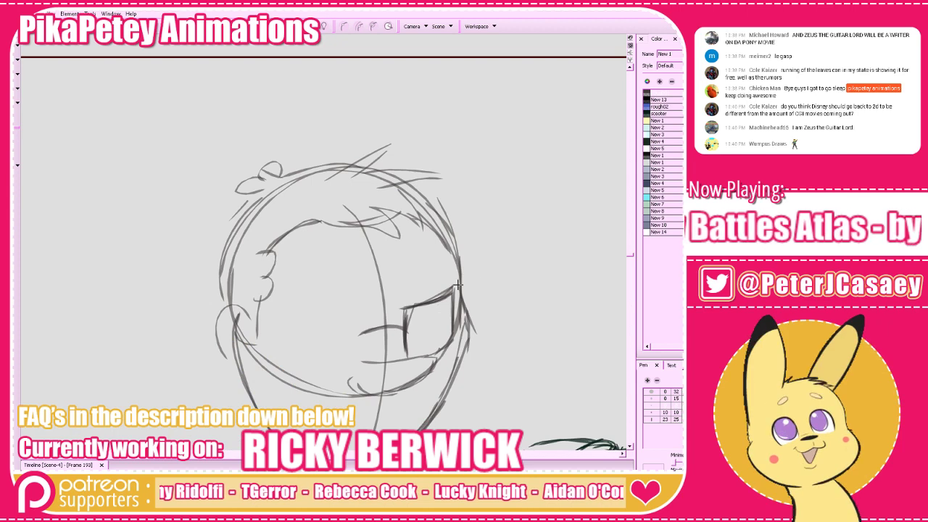
Undo the strokes of the far-side lens on the rider's glasses
key(ctrl+z)
key(ctrl+z)
key(ctrl+z)
key(ctrl+z)
key(ctrl+z)
key(ctrl+z)
key(ctrl+z)
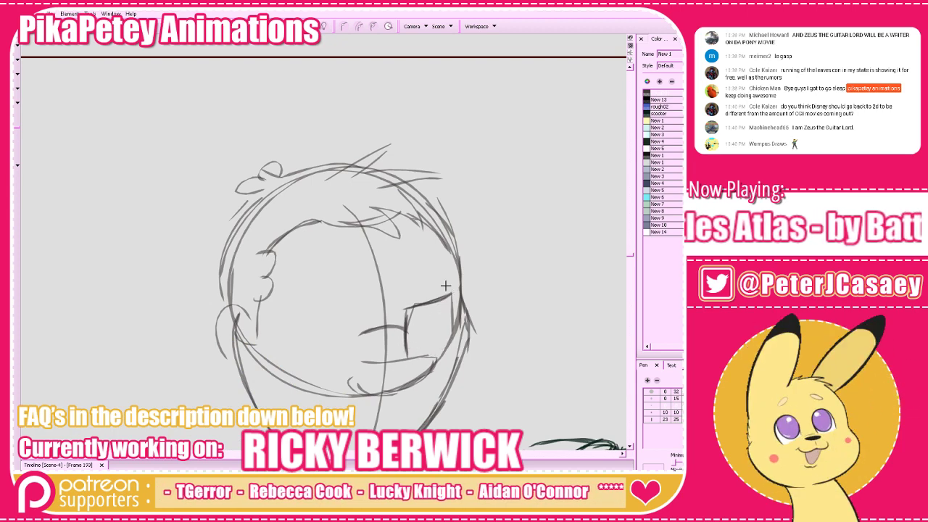
key(1)
key(ctrl+z)
key(ctrl+z)
key(ctrl+z)
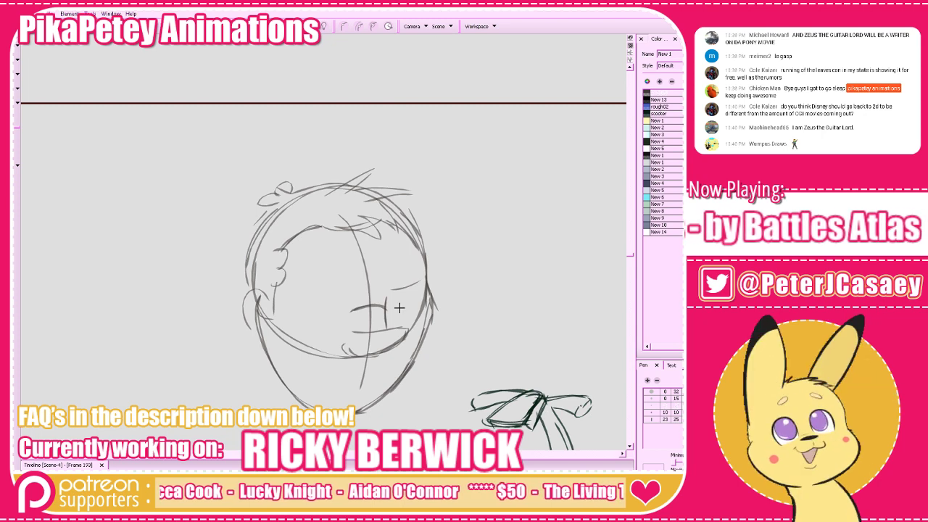
key(ctrl+z)
key(ctrl+z)
key(ctrl+z)
Redraw the far-side lens of the rider's glasses with lighter lines reaching past the face edge, and check it against adjacent frames
mouse_move(387, 330)
mouse_down()
mouse_move(388, 293)
mouse_move(430, 281)
mouse_move(433, 327)
mouse_up()
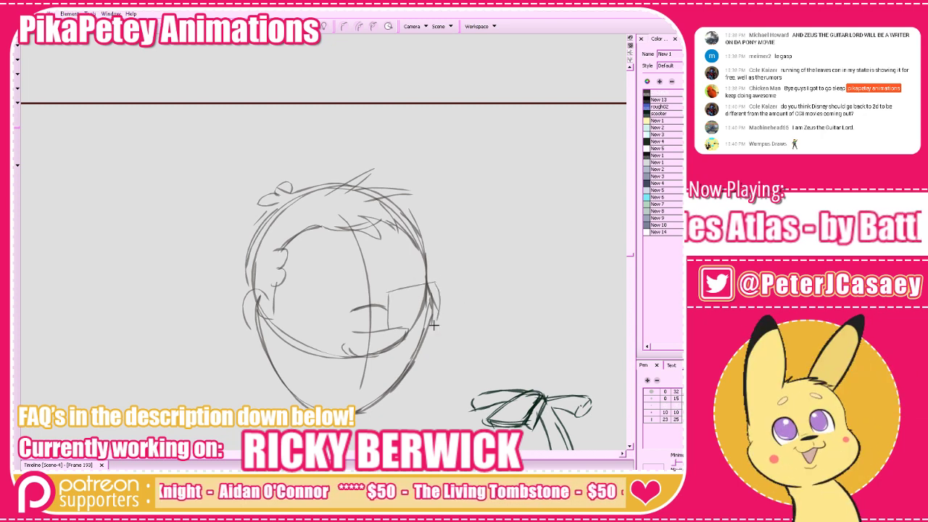
key(ctrl+z)
mouse_move(433, 282)
mouse_down()
mouse_move(432, 320)
mouse_move(410, 334)
mouse_up()
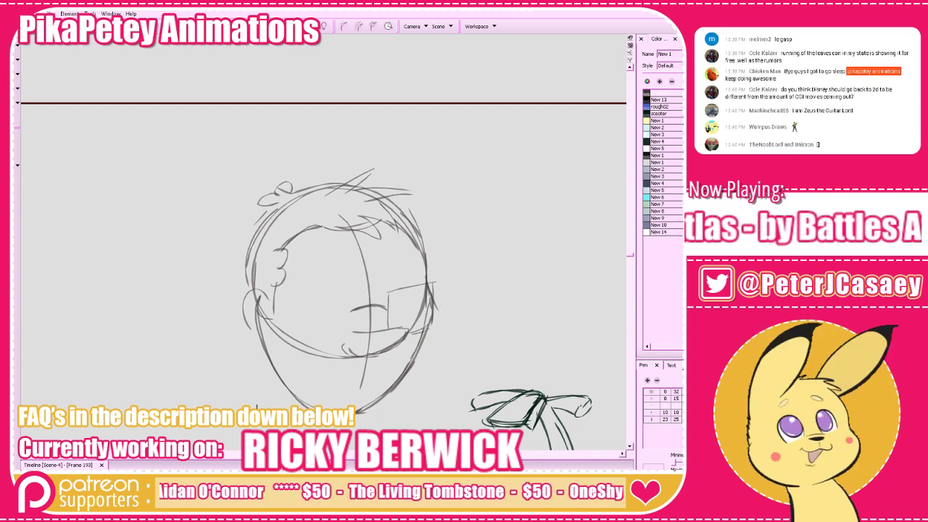
key(f)
key(g)
key(g)
key(f)
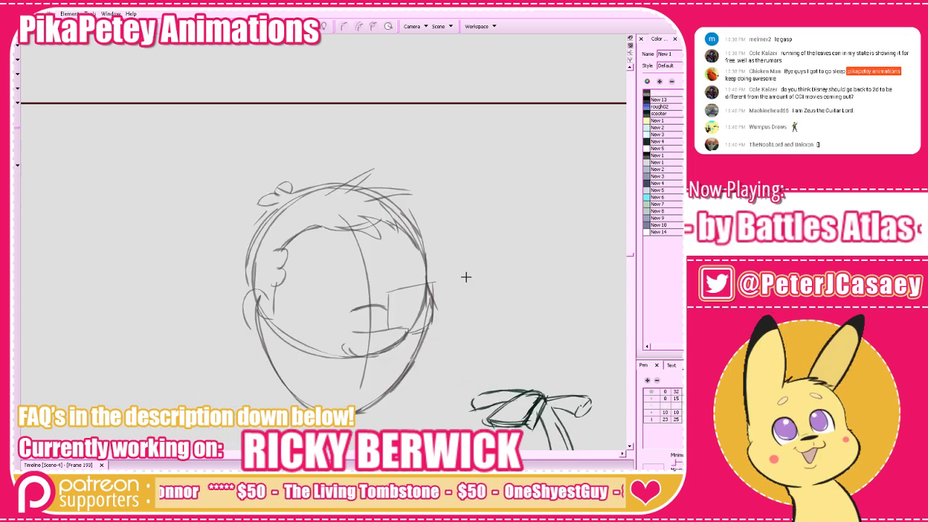
Sketch a square near-side lens for the rider's glasses, discarding the stray strokes
mouse_move(350, 305)
mouse_down()
mouse_move(349, 329)
mouse_move(347, 292)
mouse_move(297, 290)
mouse_move(296, 314)
mouse_move(309, 335)
mouse_move(348, 322)
mouse_move(328, 337)
mouse_move(297, 332)
mouse_move(299, 289)
mouse_move(354, 290)
mouse_move(346, 337)
mouse_move(295, 335)
mouse_move(301, 288)
mouse_move(349, 293)
mouse_up()
key(ctrl+z)
key(ctrl+z)
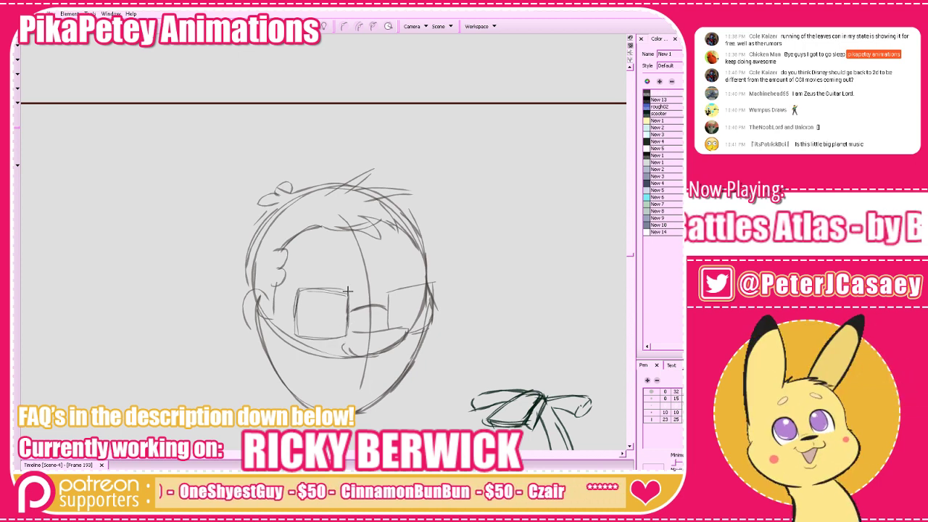
Turn on the onion skin and compare frame 193 with the frames before and after it
key(2)
key(2)
key(2)
key(2)
key(2)
key(2)
key(2)
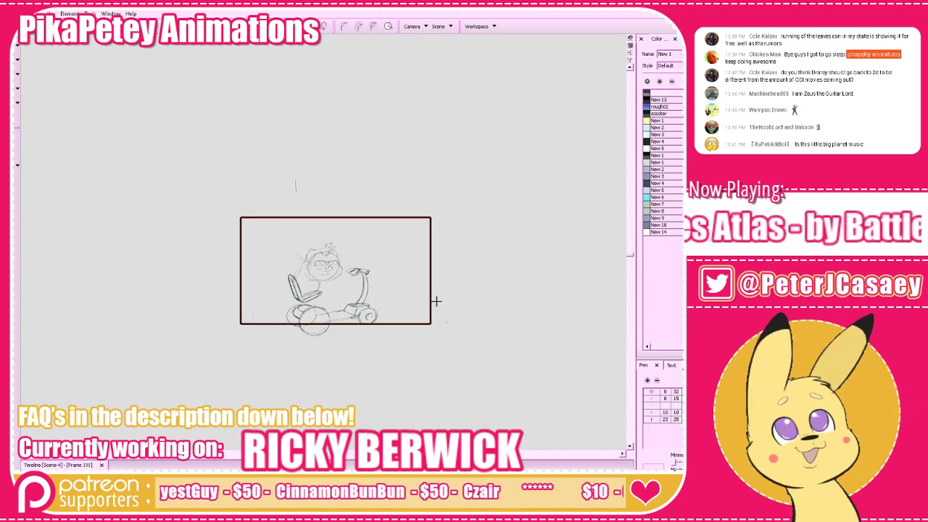
key(1)
key(1)
key(1)
key(1)
drag(444, 326, 459, 271)
click(282, 26)
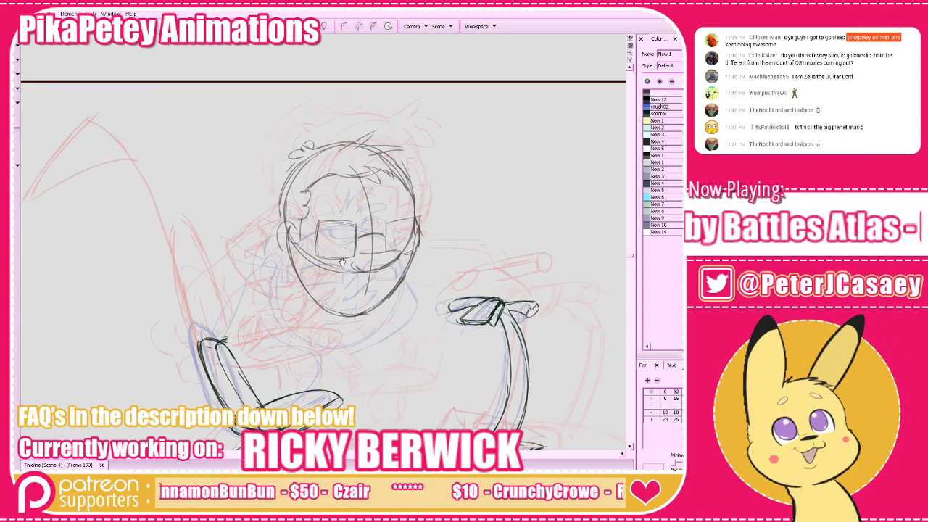
drag(450, 349, 504, 347)
key(period)
key(period)
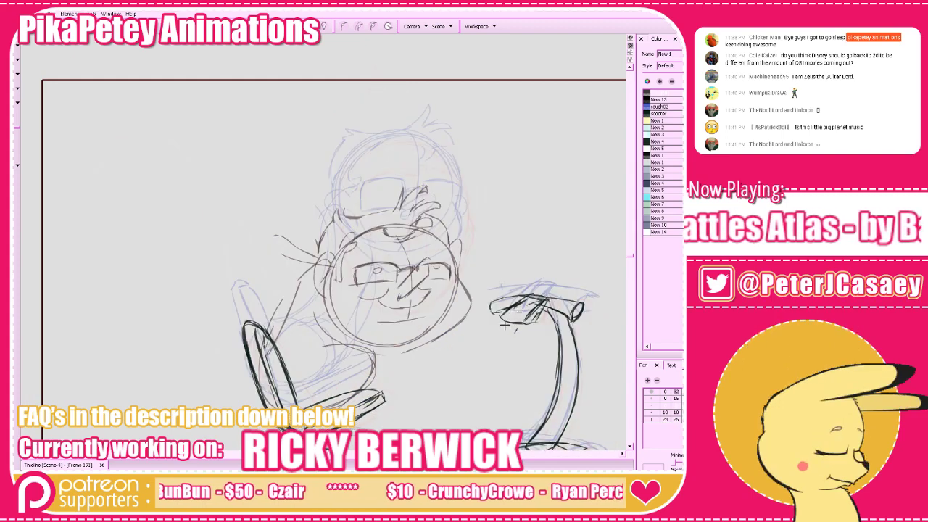
key(comma)
key(comma)
key(period)
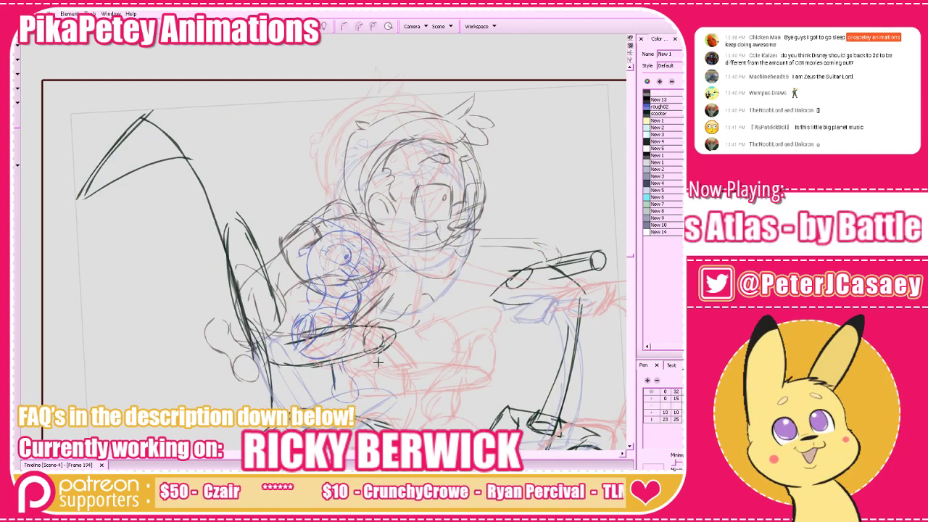
key(comma)
Sketch a rounded guide shape for the rider's lower body on the scooter seat, undoing the unwanted strokes
mouse_move(313, 388)
mouse_down()
mouse_move(358, 405)
mouse_move(320, 362)
mouse_move(361, 396)
mouse_up()
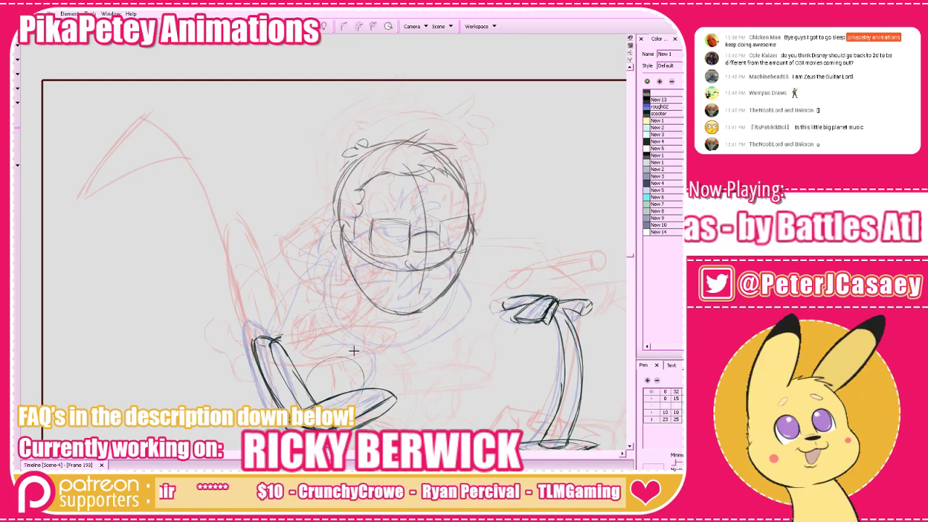
key(ctrl+z)
drag(364, 361, 363, 398)
key(ctrl+z)
mouse_move(364, 358)
mouse_down()
mouse_move(359, 402)
mouse_move(374, 370)
mouse_move(361, 404)
mouse_move(298, 341)
mouse_move(366, 359)
mouse_move(375, 371)
mouse_up()
key(ctrl+z)
Turn off the onion skin and flip through the frames around 193 to check the rider's pose
key(1)
key(1)
key(1)
click(344, 26)
key(f)
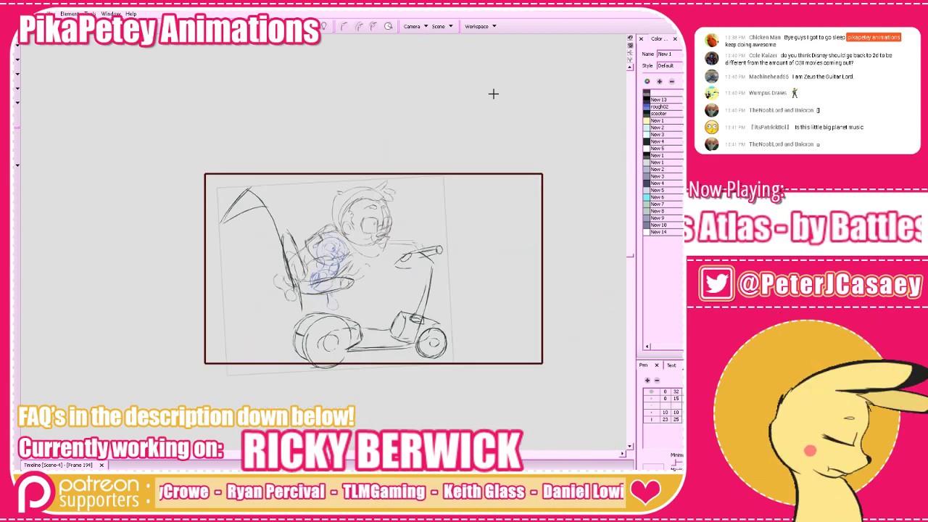
key(g)
key(comma)
key(comma)
key(period)
key(period)
key(period)
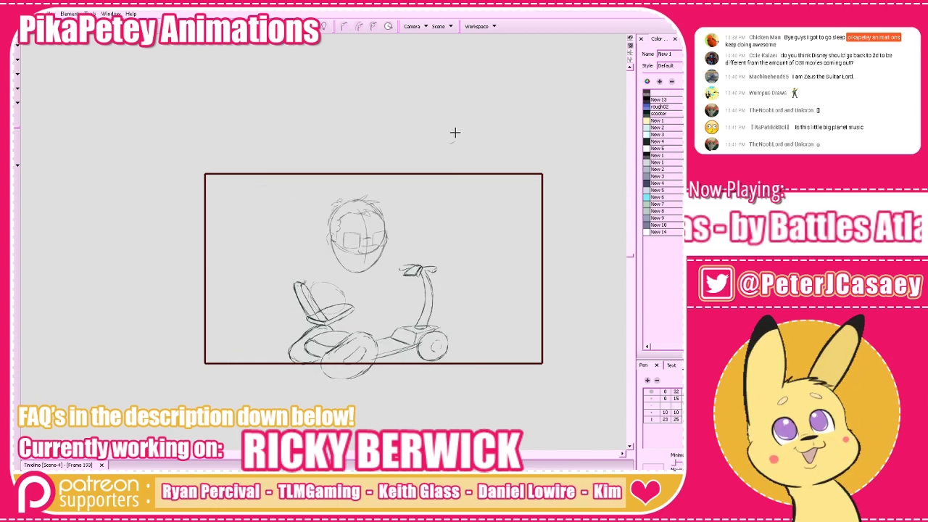
key(comma)
key(1)
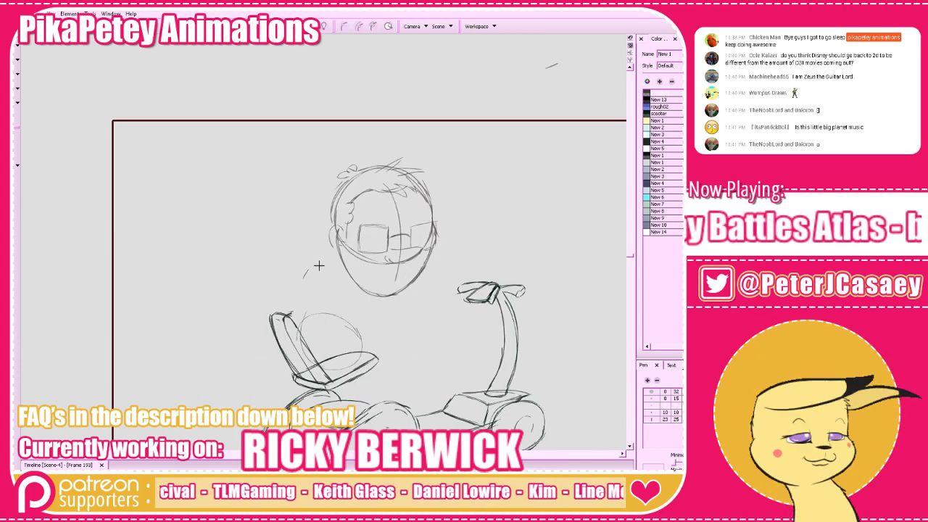
Sketch the rider's curved back and upper body between the head and seat, and check them against the surrounding frames
drag(332, 247, 298, 285)
mouse_move(324, 251)
mouse_down()
mouse_move(298, 291)
mouse_move(313, 289)
mouse_up()
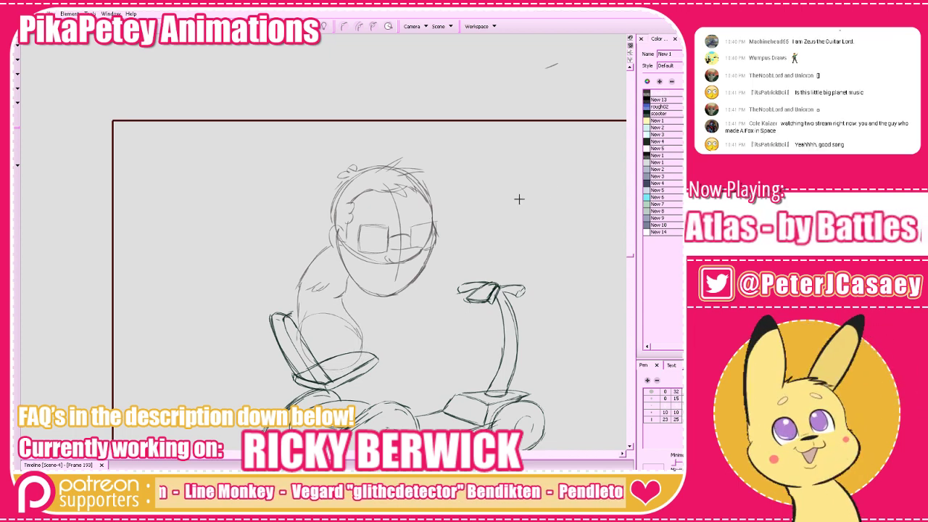
key(period)
key(comma)
key(comma)
key(comma)
key(comma)
key(comma)
key(comma)
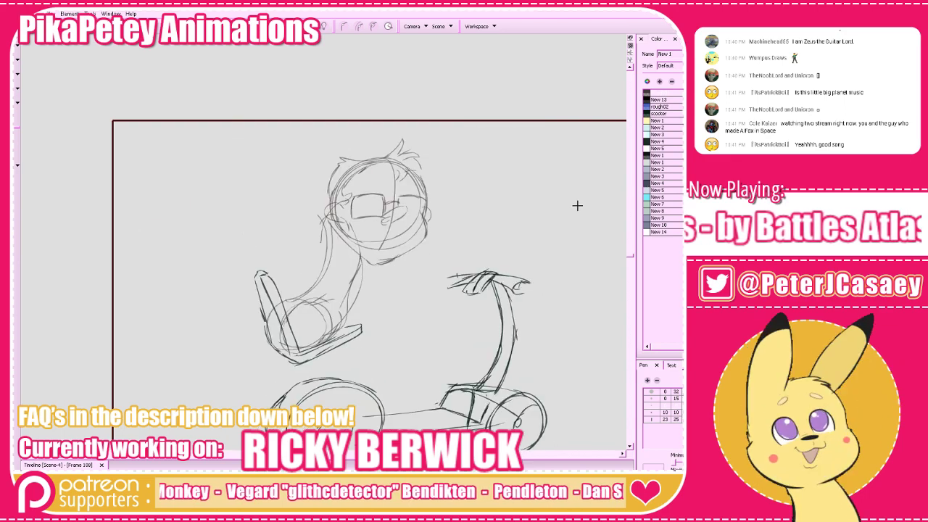
key(period)
key(comma)
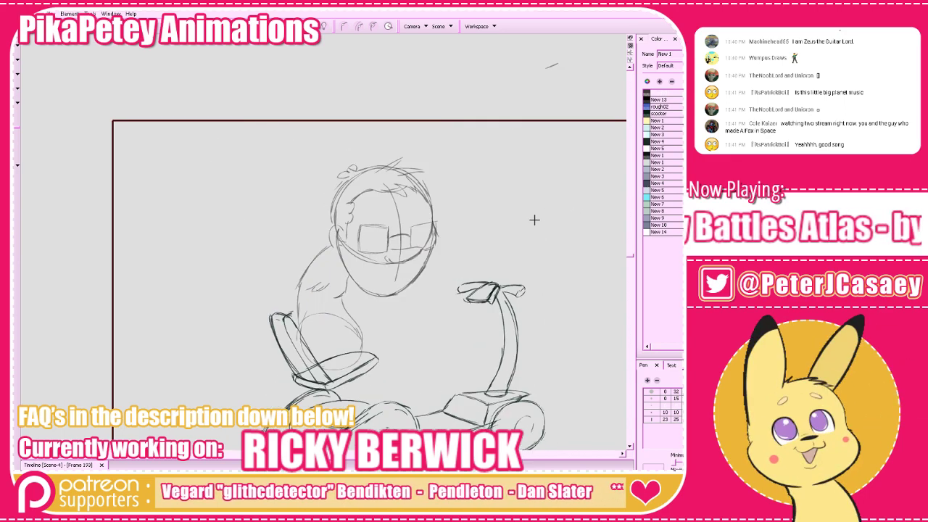
key(1)
key(1)
drag(521, 332, 498, 355)
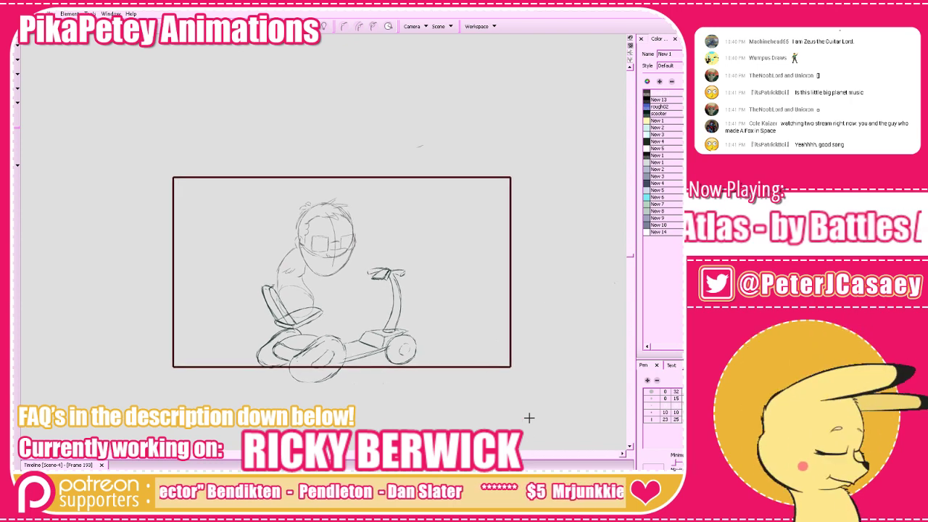
key(alt+Tab)
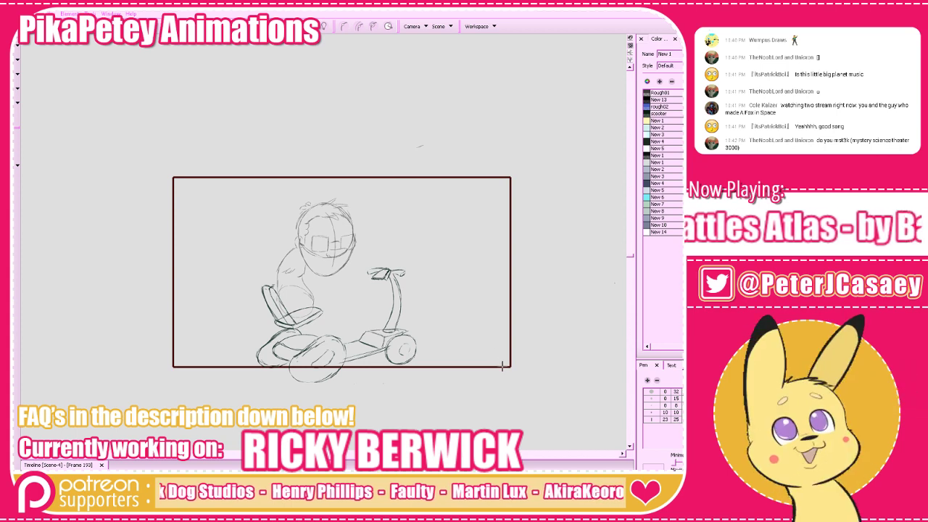
Reveal the timeline and step repeatedly through the scooter frames to review the motion around frame 193
drag(536, 460, 536, 398)
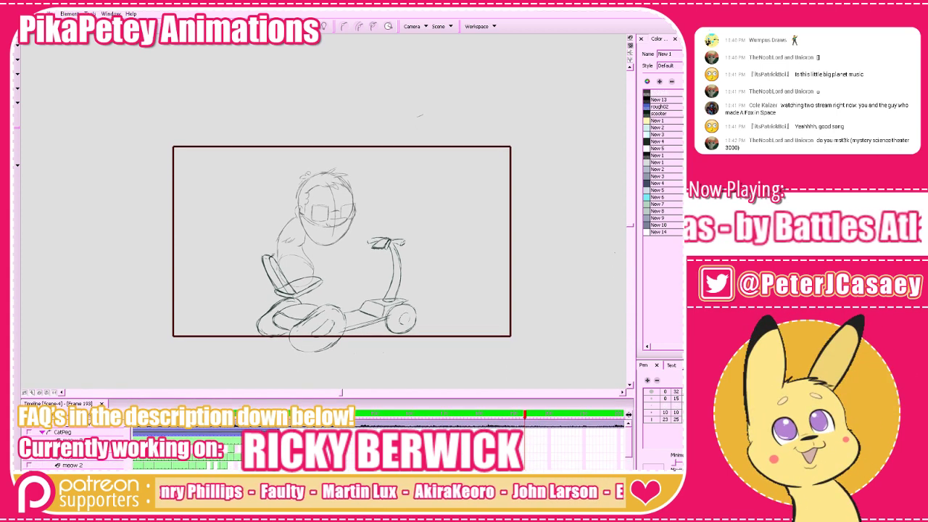
click(631, 228)
key(.)
key(.)
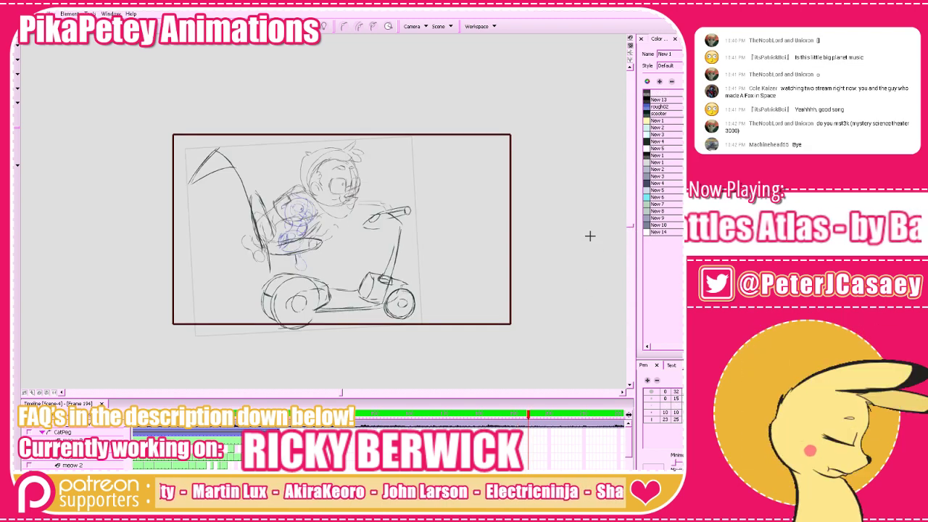
key(.)
key(.)
key(.)
key(.)
key(.)
key(.)
key(.)
key(.)
key(.)
key(.)
key(.)
key(.)
key(.)
key(.)
key(.)
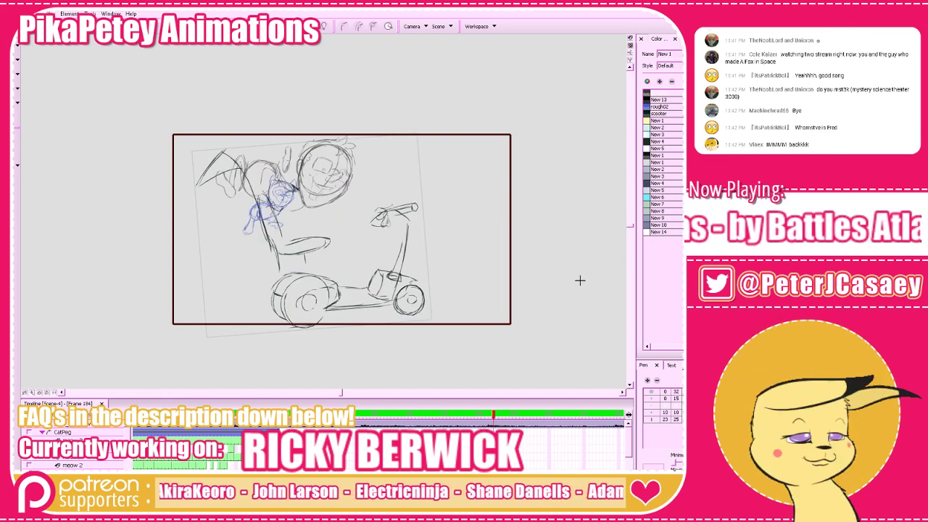
key(.)
key(.)
key(.)
key(.)
key(.)
key(.)
key(.)
key(.)
key(.)
key(.)
key(.)
key(.)
key(.)
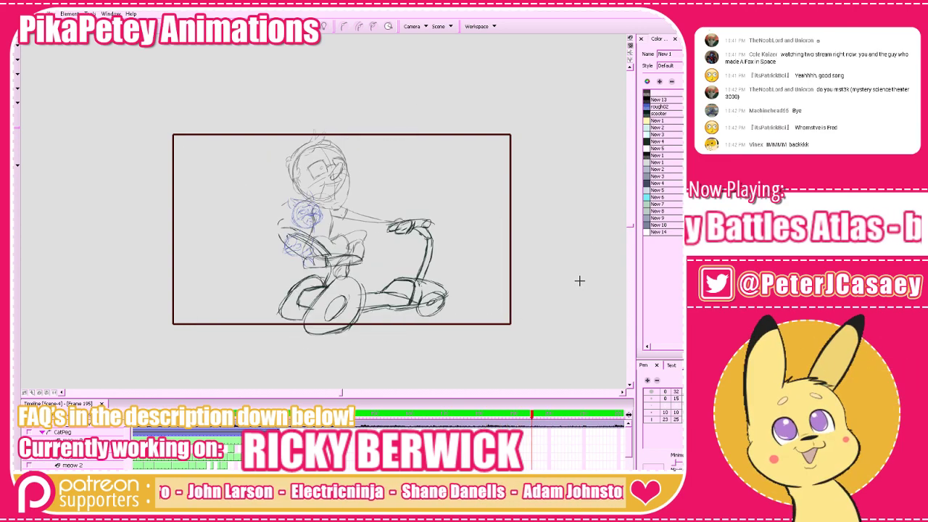
Enlarge the timeline to show the layers and step through the frames following 193
drag(565, 393, 572, 310)
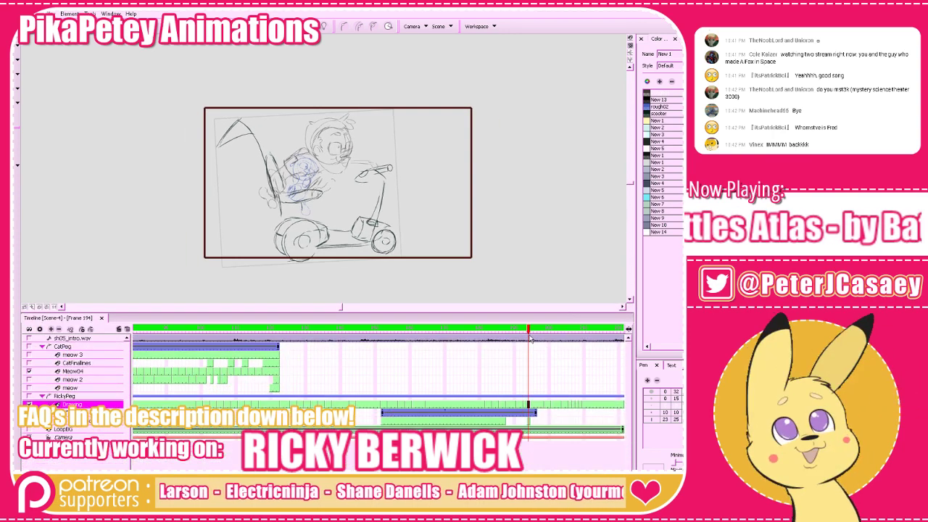
key(.)
key(.)
key(.)
key(.)
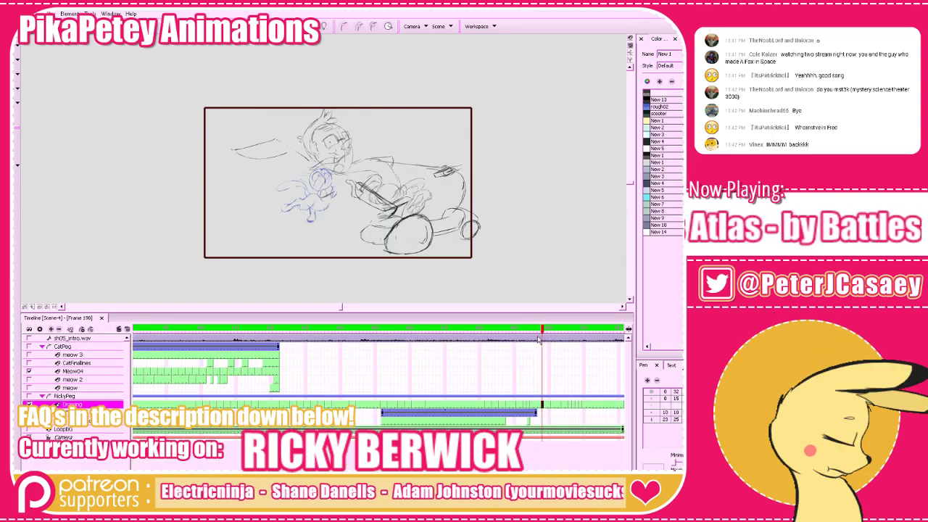
drag(539, 338, 525, 344)
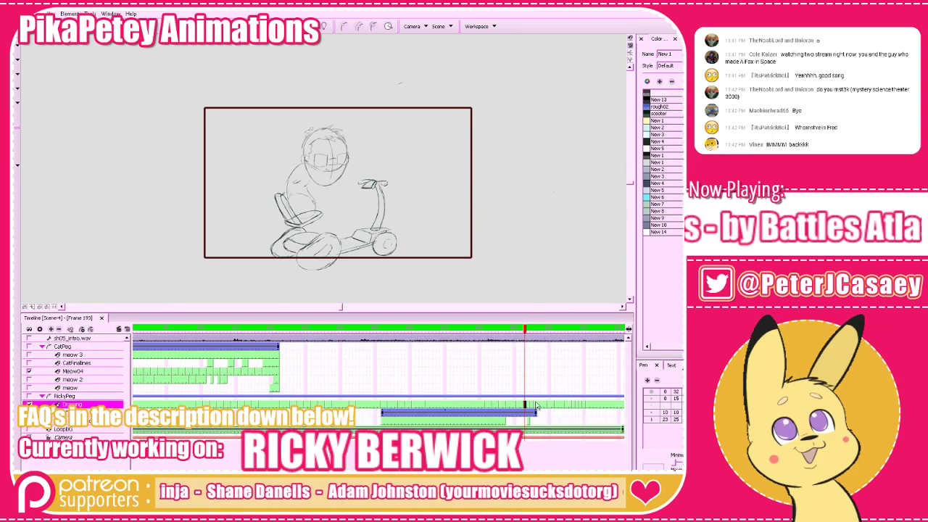
key(.)
key(.)
key(.)
key(.)
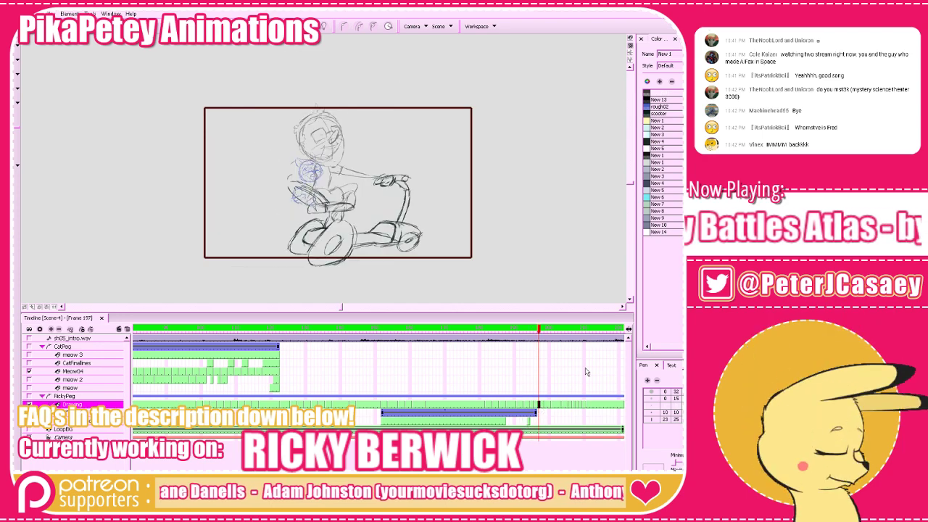
Scrub across the timeline and play back the scene's rough animation
scroll(379, 385, right, 1)
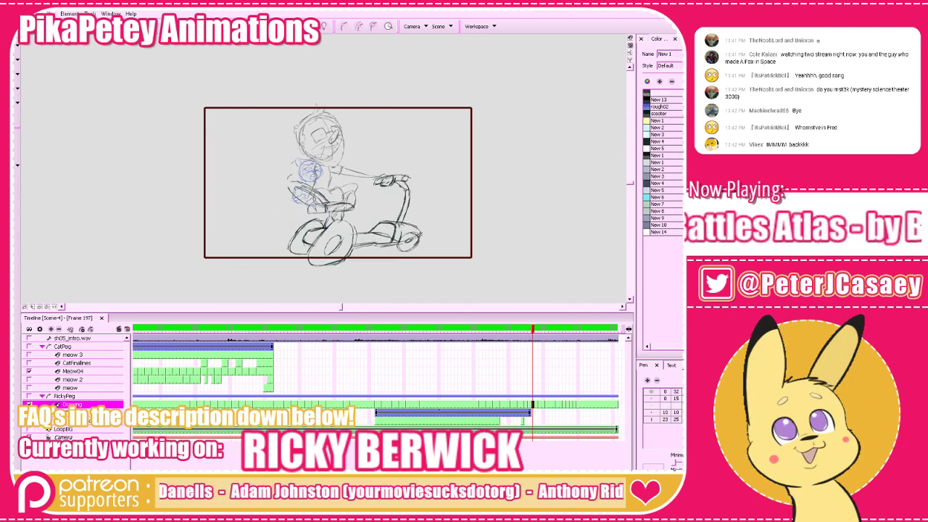
click(580, 405)
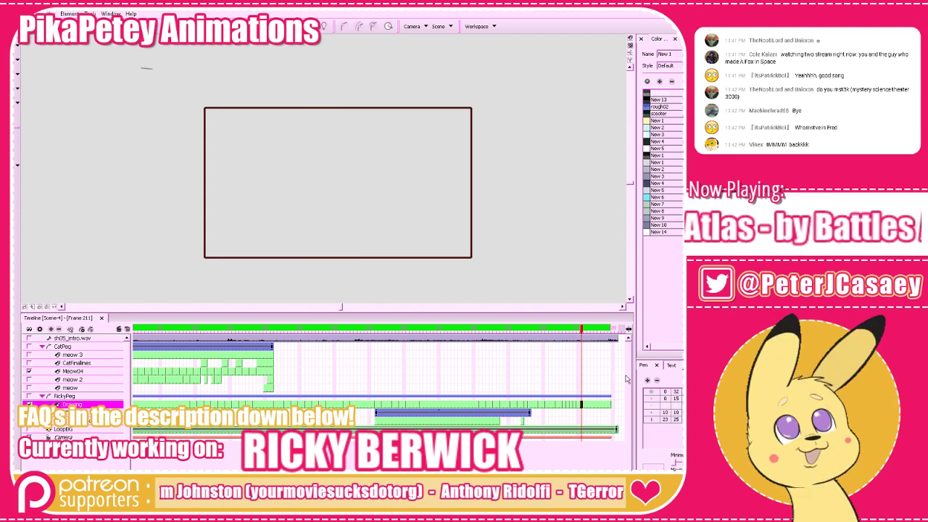
drag(583, 330, 324, 330)
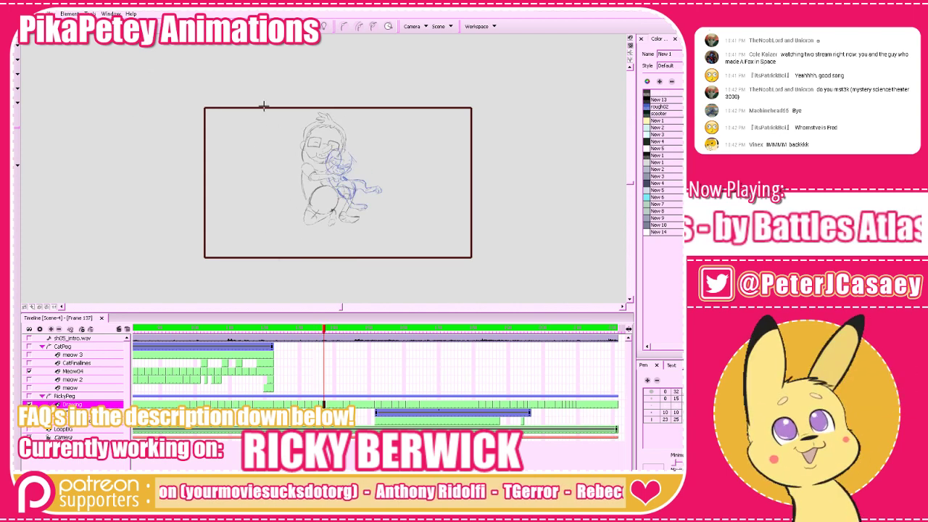
click(168, 29)
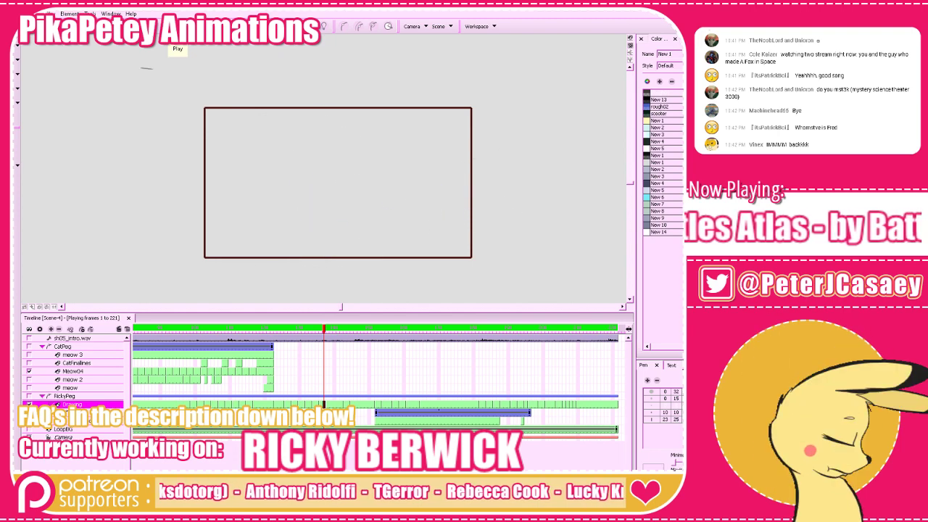
click(490, 330)
drag(490, 330, 372, 331)
click(169, 29)
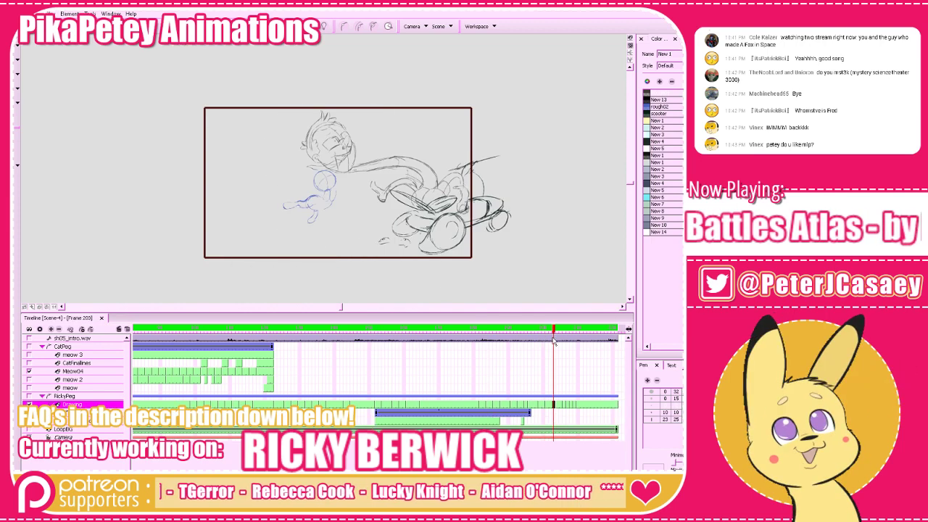
Delete the leftover overlapping scooter drawing at frame 194 on the layer beneath the Drawing layer
click(526, 355)
drag(526, 353, 526, 360)
click(522, 420)
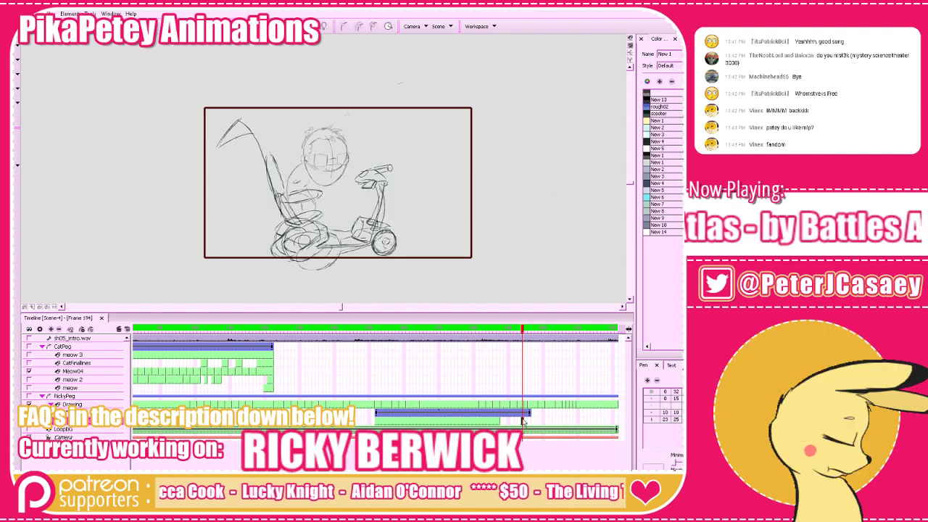
key(Delete)
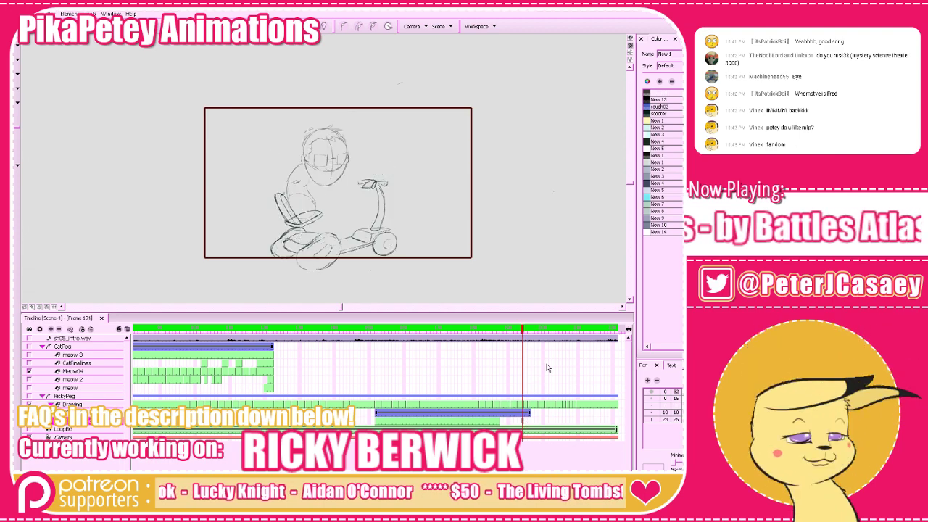
Return to frame 193 of the Drawing layer, shrink the timeline to enlarge the canvas, and compare the pose with the following frames
click(526, 406)
click(529, 406)
click(522, 407)
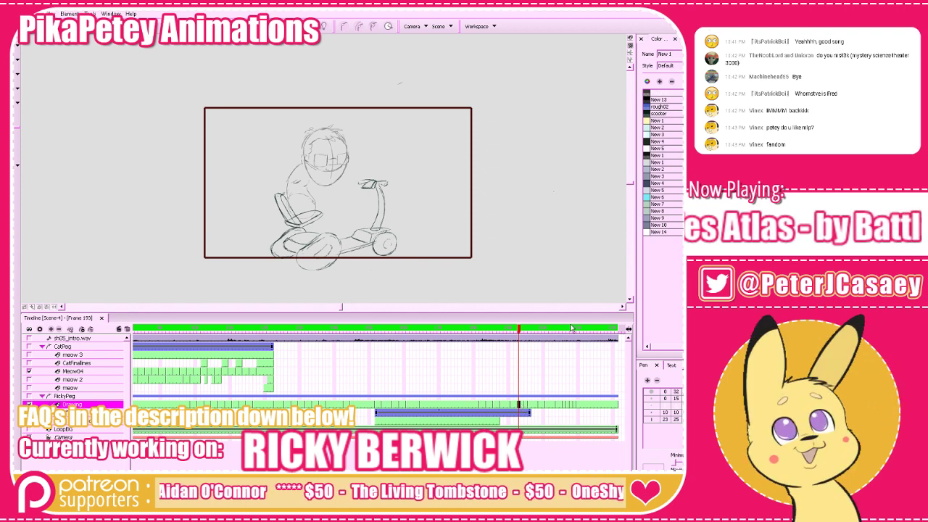
drag(544, 313, 545, 403)
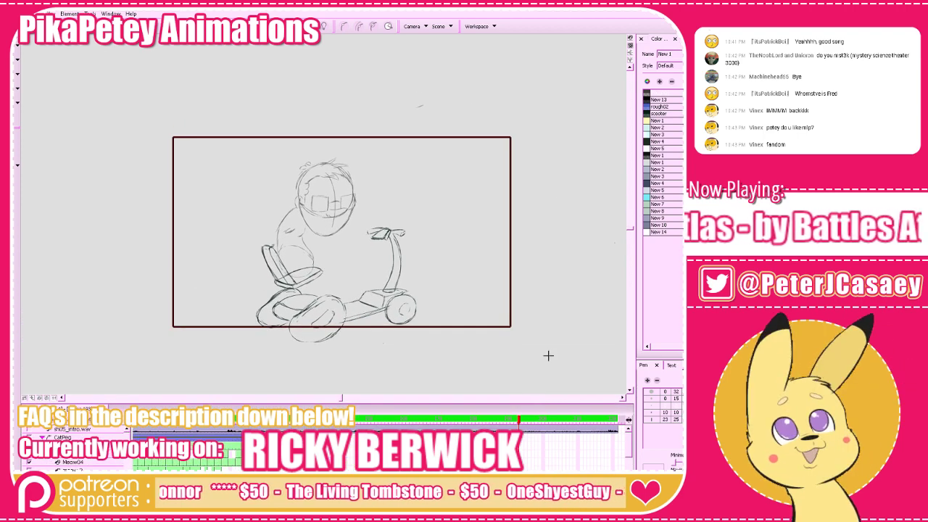
key(z)
key(z)
drag(543, 352, 563, 326)
key(f)
key(g)
key(g)
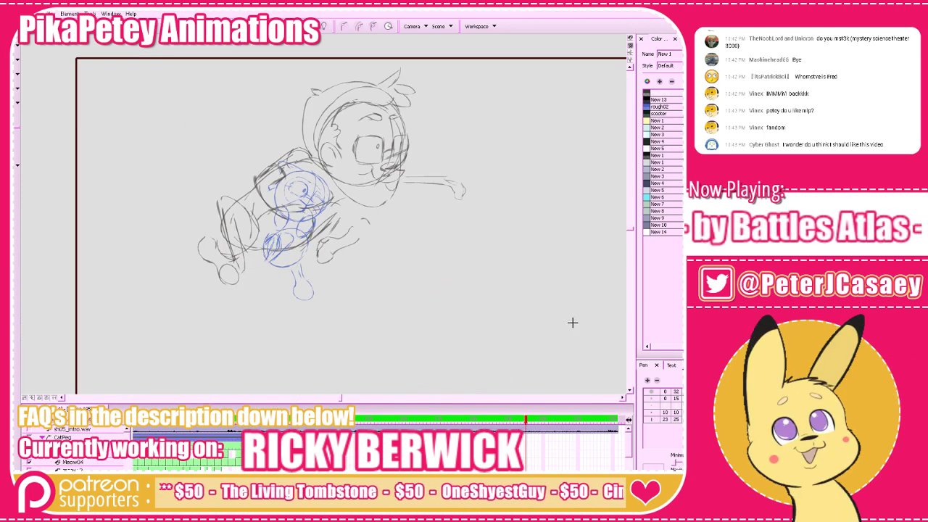
key(comma)
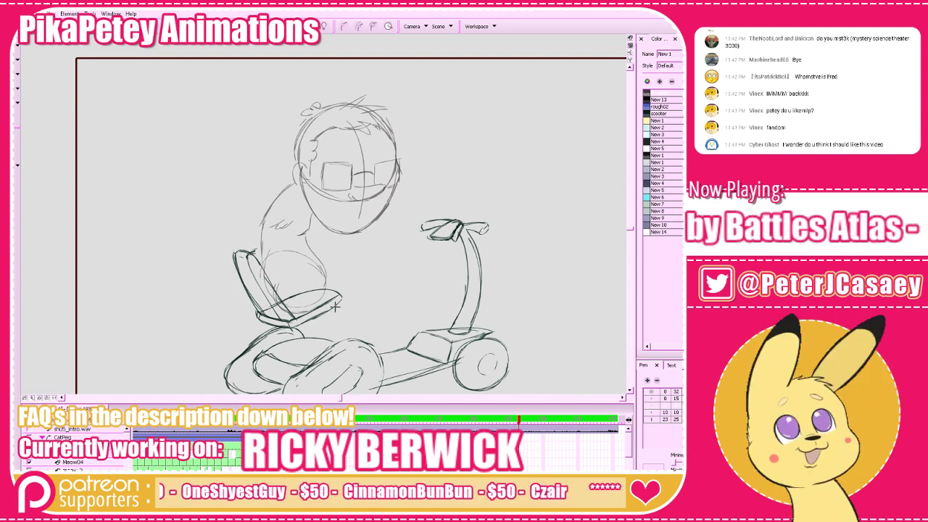
Sketch the rider's rounded thigh and a small foot hanging over the front edge of the scooter seat
drag(316, 267, 319, 271)
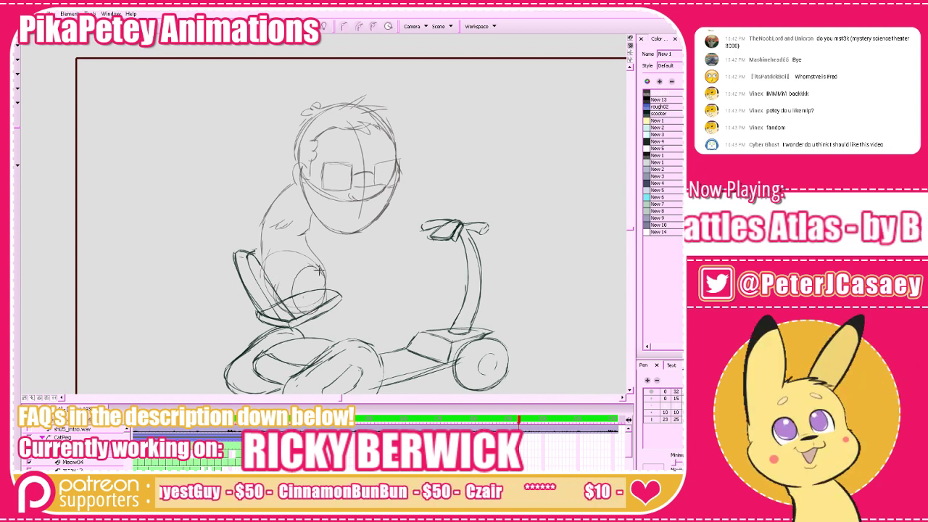
drag(331, 339, 351, 323)
key(g)
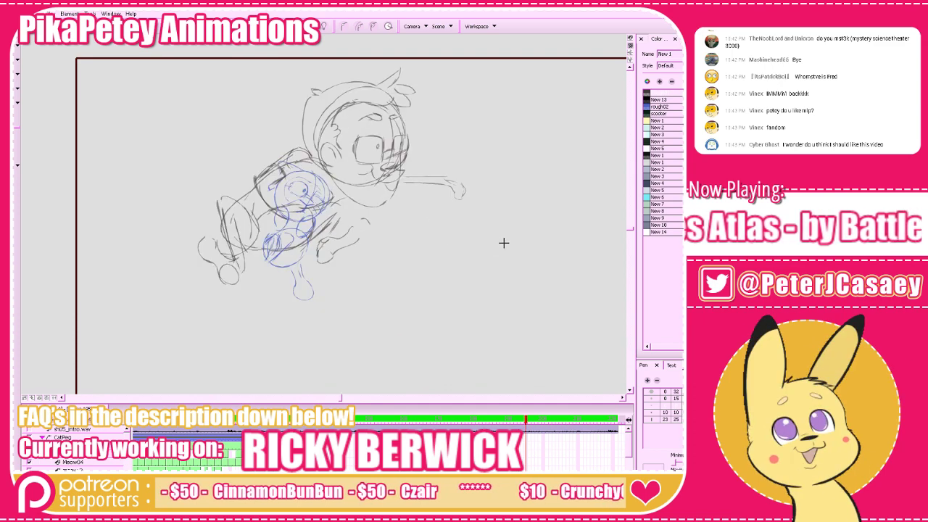
key(g)
key(f)
key(f)
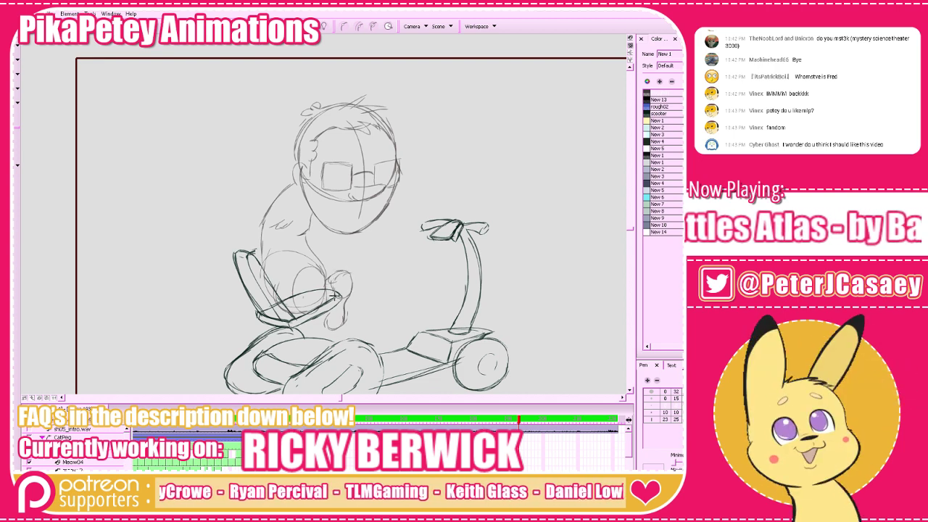
Review the new leg and foot against the neighbouring frames, both in the full camera frame and up close
key(.)
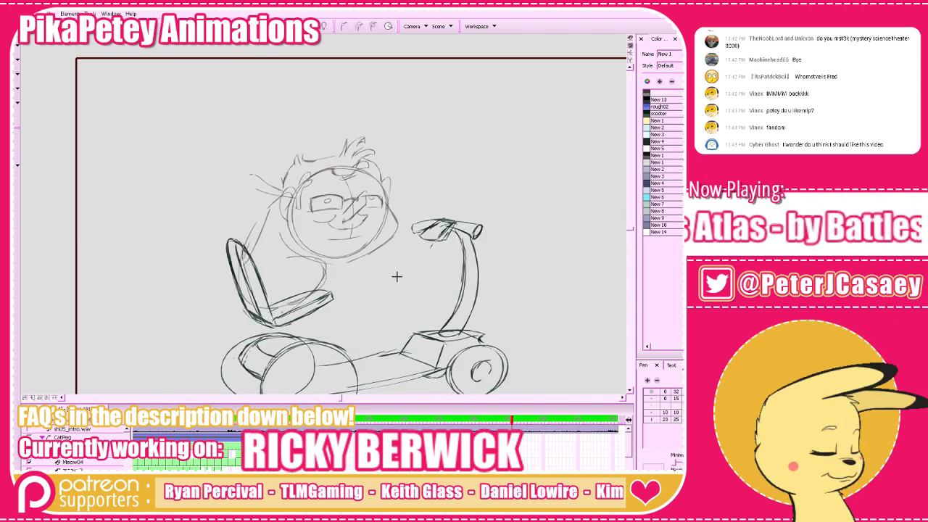
key(.)
key(comma)
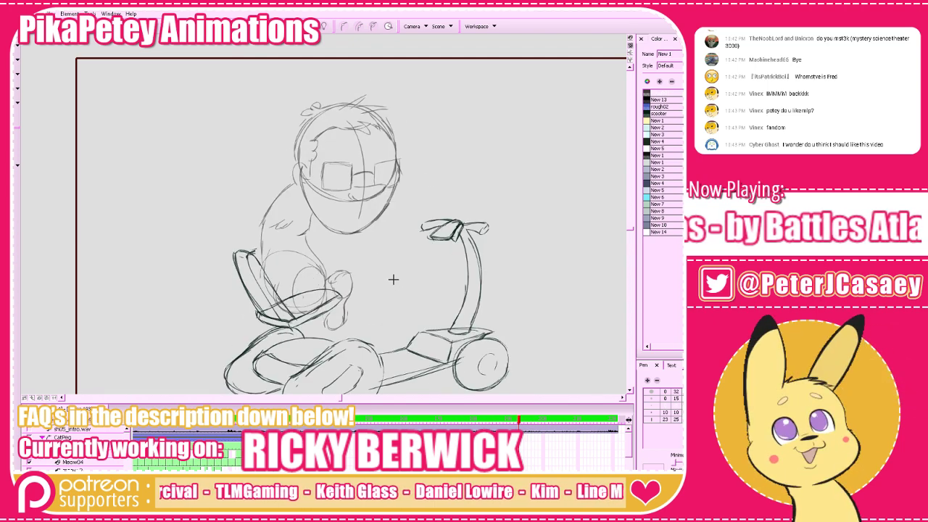
key(1)
key(1)
key(1)
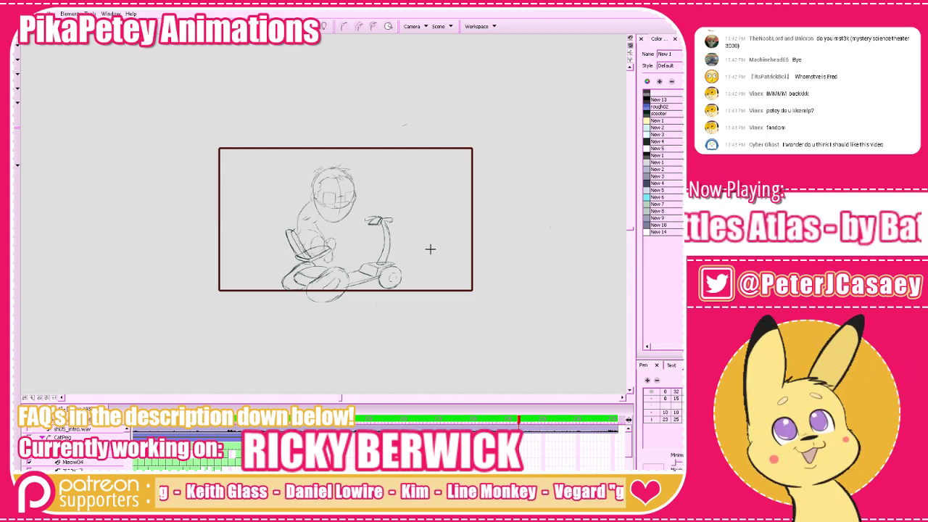
key(1)
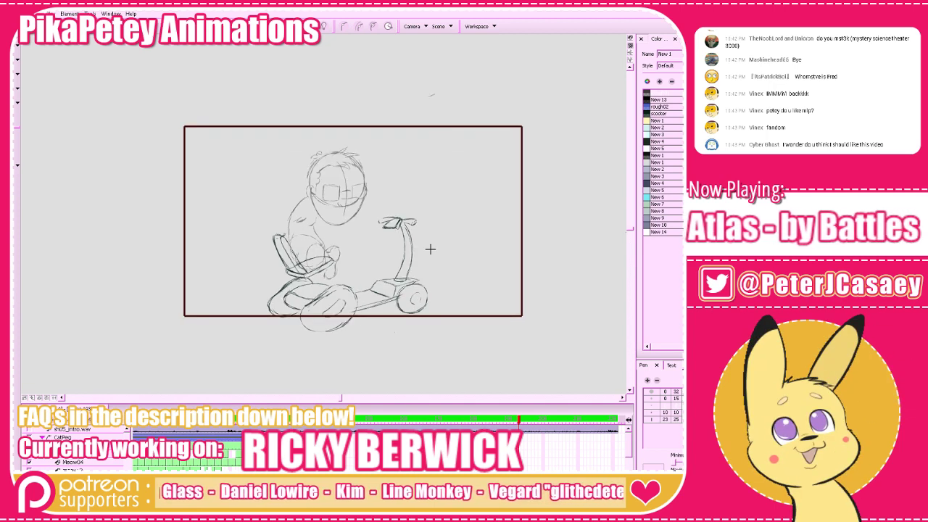
key(period)
key(comma)
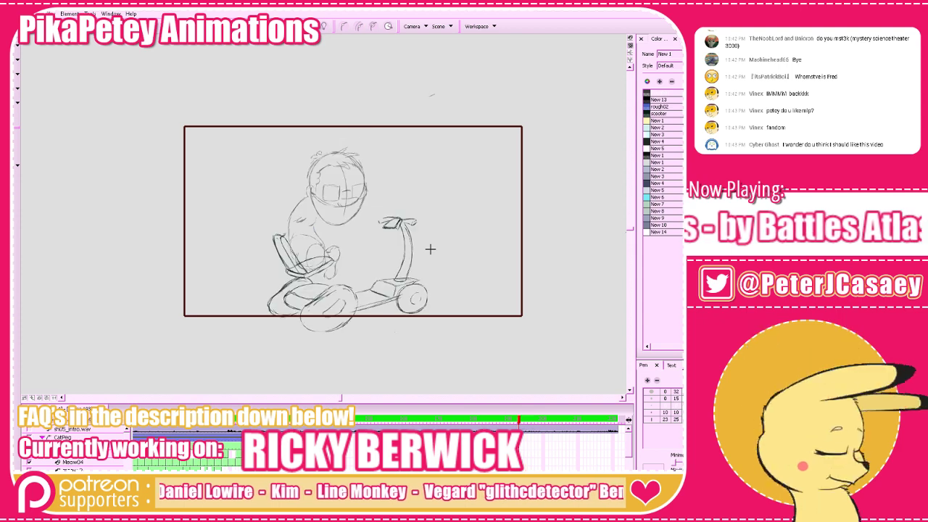
key(1)
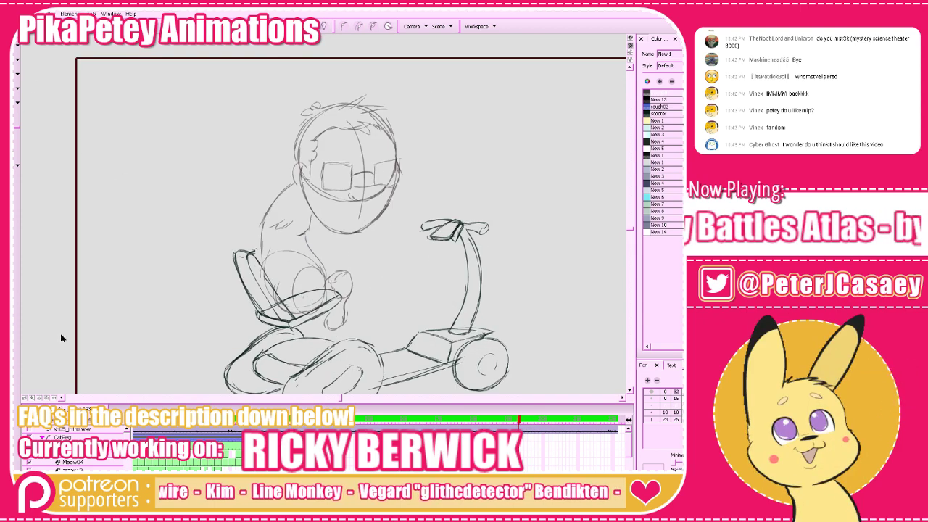
Select the rider's foot, then shift it forward and tilt it away from the seat edge
drag(361, 262, 344, 284)
drag(343, 328, 351, 301)
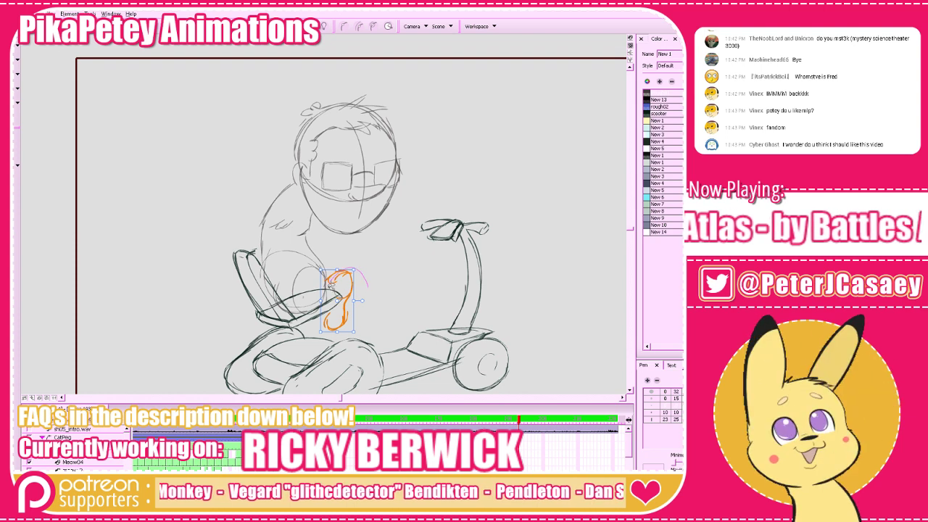
mouse_move(260, 310)
mouse_down()
mouse_move(355, 290)
mouse_move(344, 331)
mouse_move(361, 324)
mouse_move(361, 345)
mouse_up()
key(Delete)
click(400, 318)
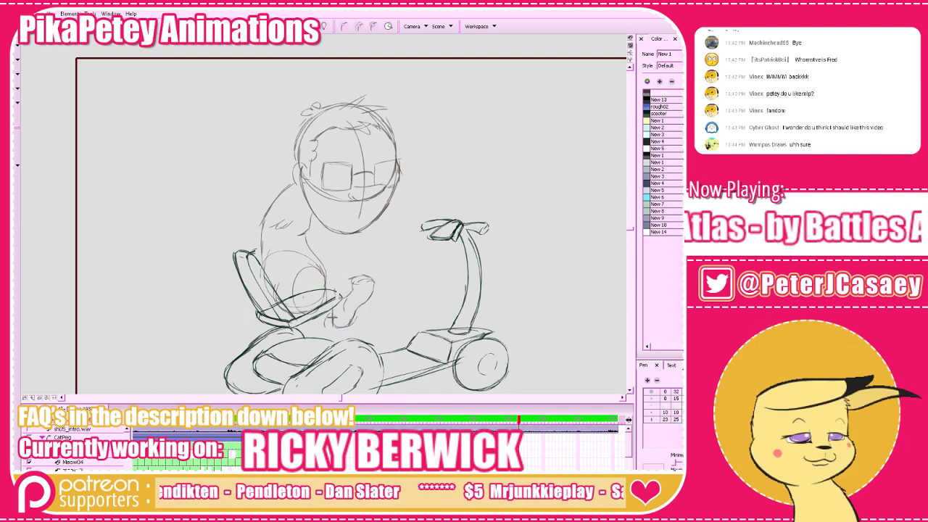
Sketch the bent knee joining the rider's hip to the foot and check it against the surrounding frames
mouse_move(320, 271)
mouse_down()
mouse_move(345, 266)
mouse_move(338, 309)
mouse_up()
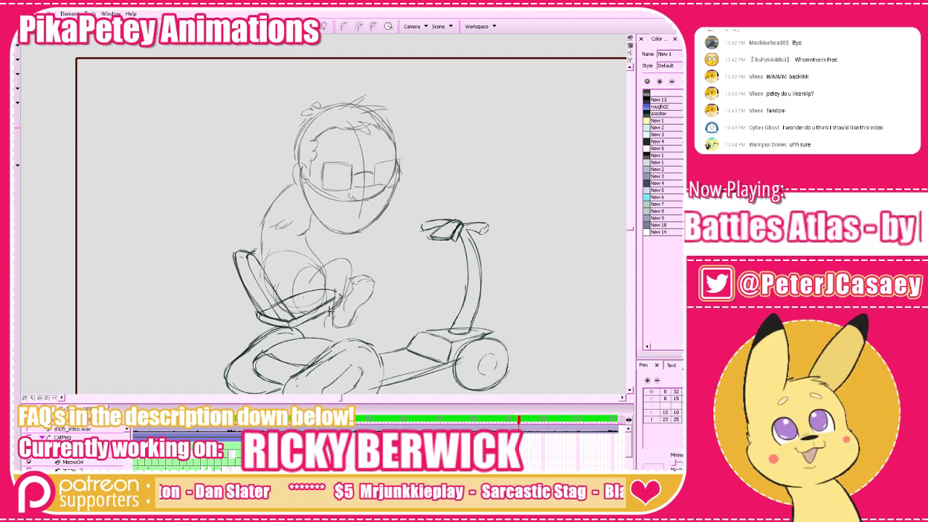
key(f)
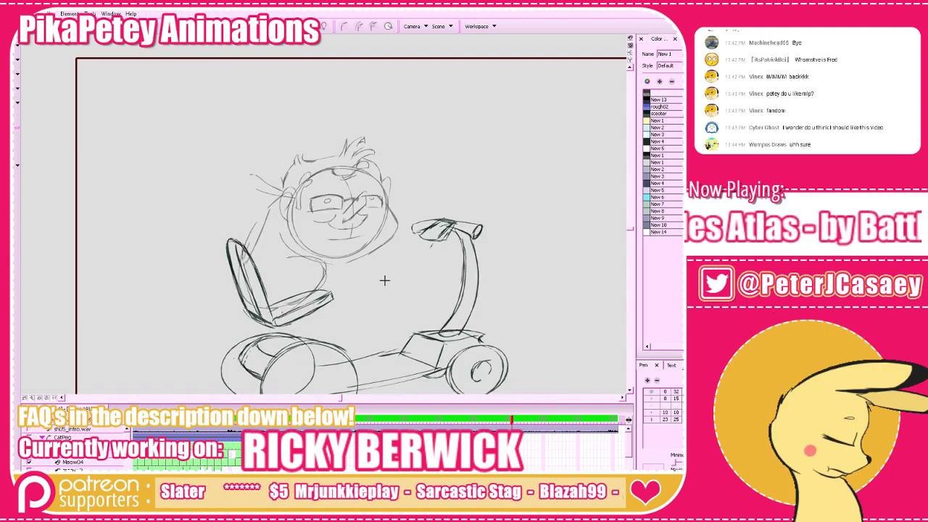
key(g)
key(g)
key(f)
key(f)
key(f)
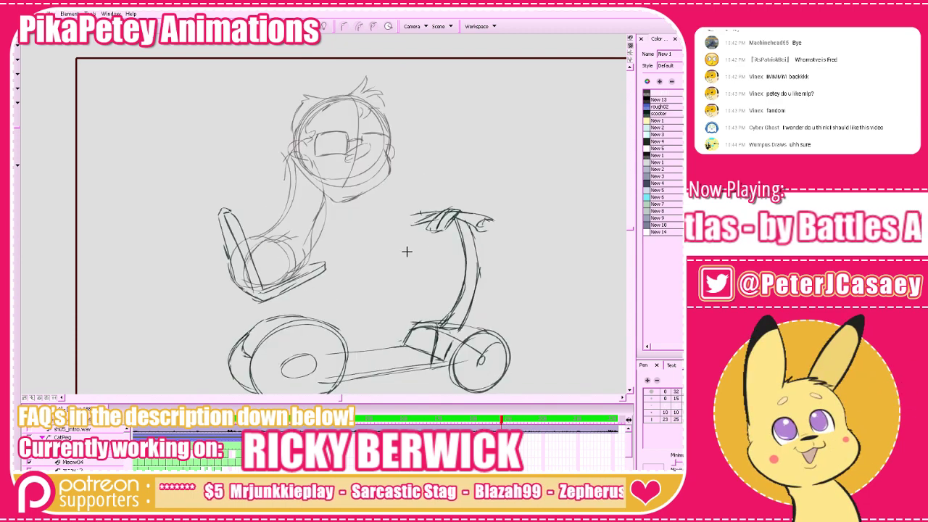
key(g)
key(g)
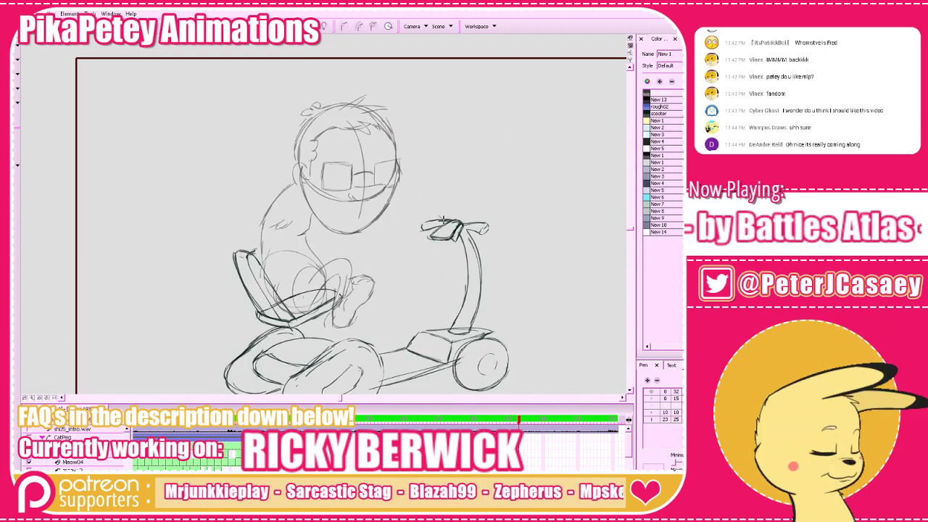
Sketch a thin arm line from the handlebar back to the rider's chin, redoing the first stroke and checking the adjacent frames
drag(432, 251, 413, 252)
key(f)
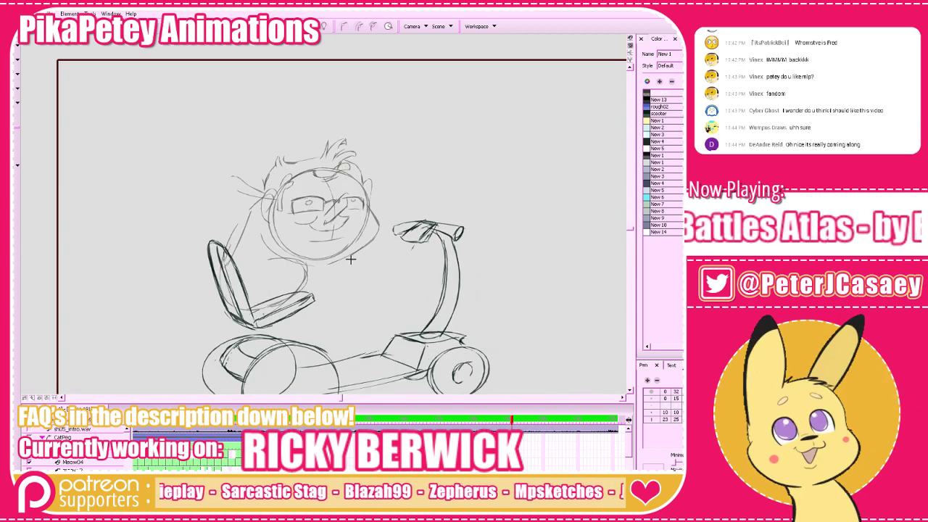
key(g)
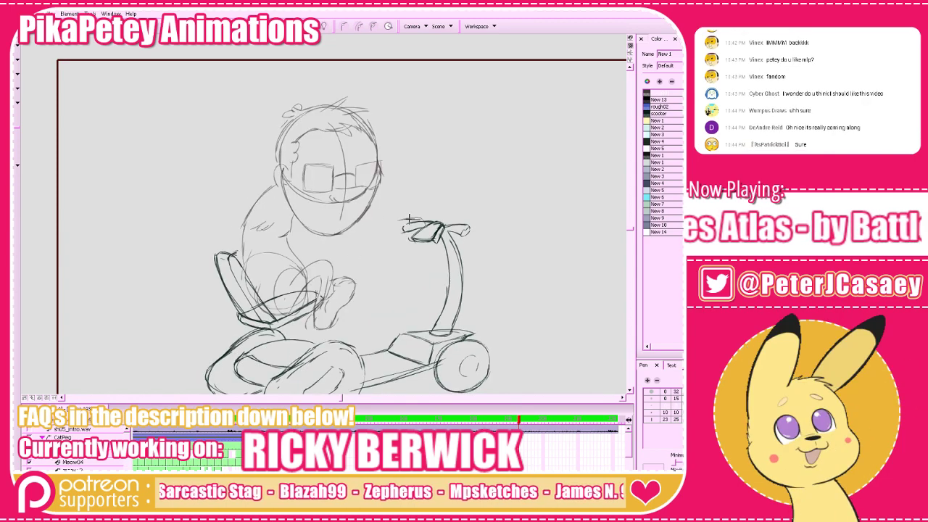
drag(410, 219, 351, 218)
key(ctrl+z)
drag(411, 219, 358, 219)
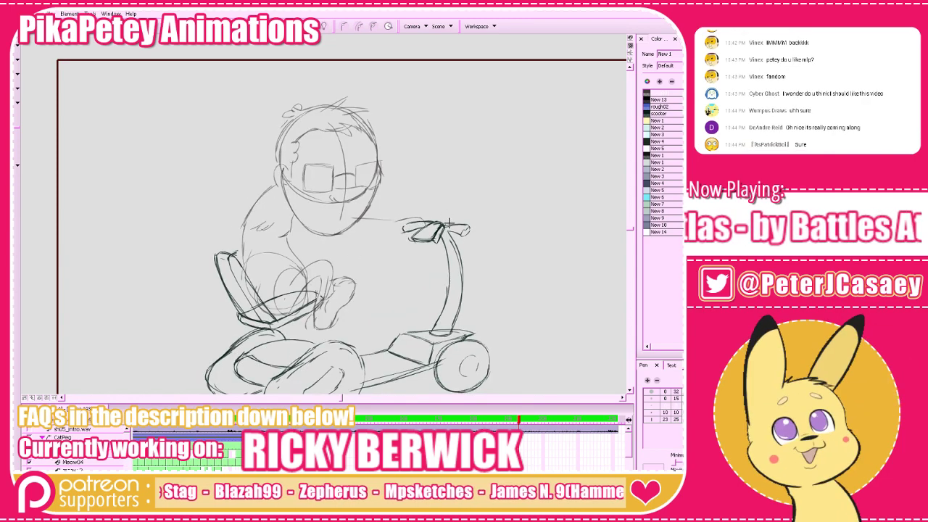
key(g)
key(g)
key(g)
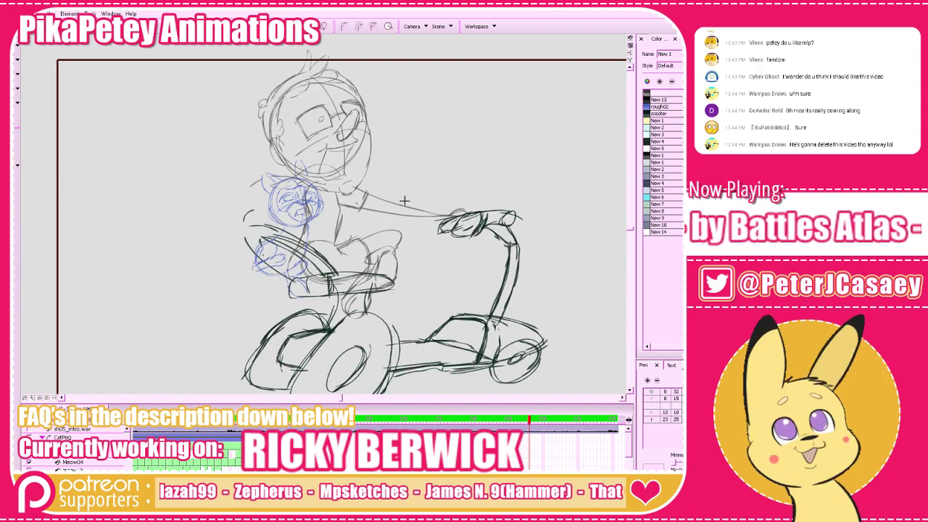
key(f)
key(f)
key(f)
Pick the rough02 colour and sketch a circle for the cat's head behind the rider's shoulder, redoing the first attempt
drag(482, 218, 507, 228)
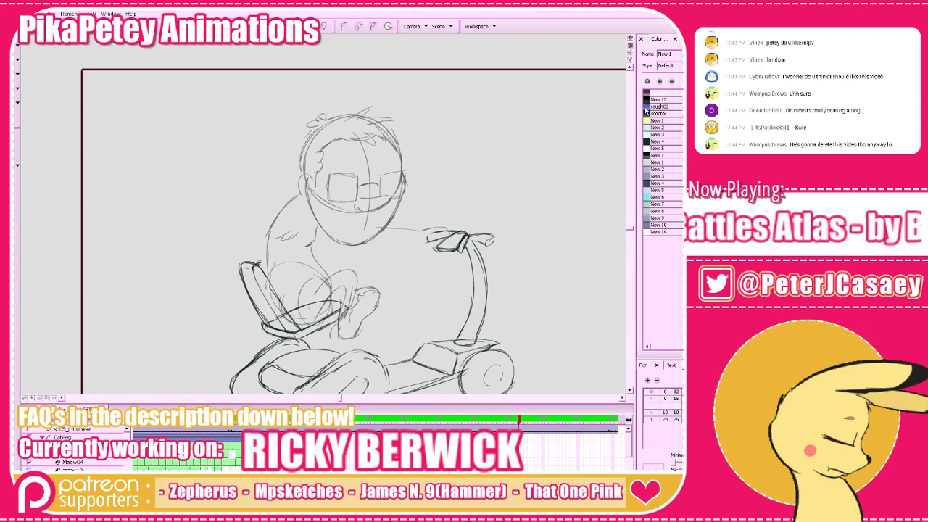
click(649, 109)
key(f)
key(f)
key(g)
key(g)
key(g)
key(f)
key(f)
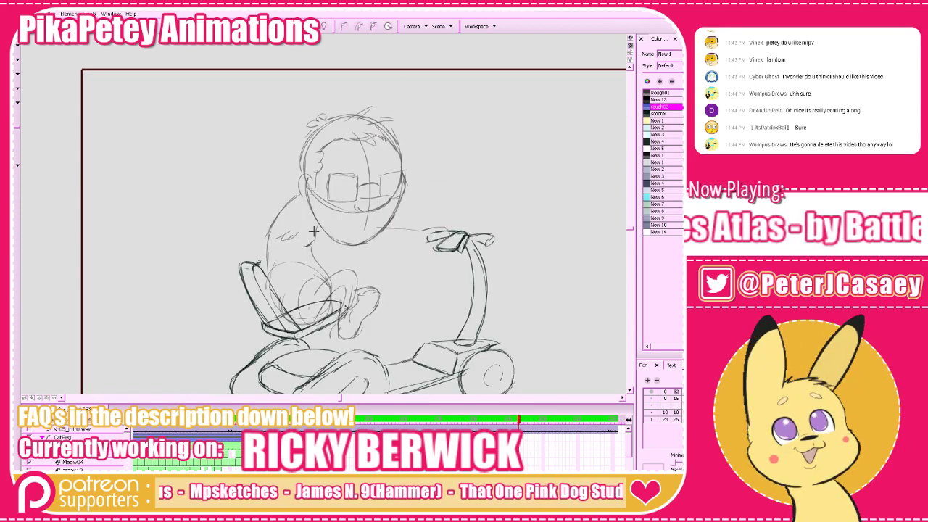
mouse_move(267, 202)
mouse_down()
mouse_move(263, 212)
mouse_move(296, 239)
mouse_up()
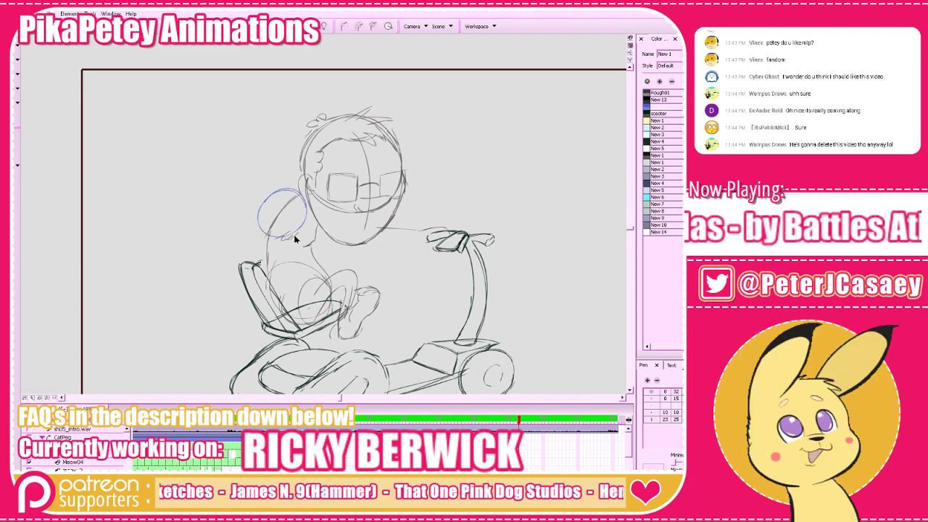
key(ctrl+z)
mouse_move(286, 197)
mouse_down()
mouse_move(288, 244)
mouse_move(274, 198)
mouse_up()
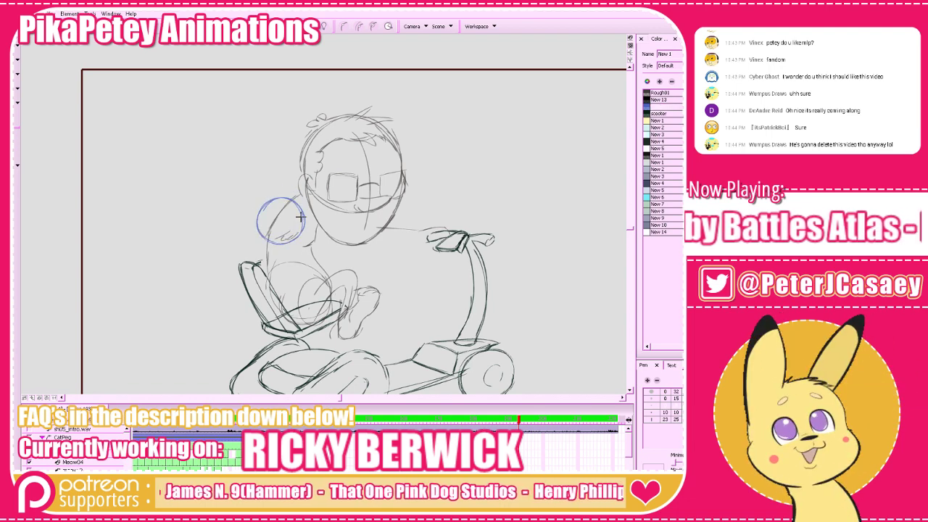
Compare the cat's head circle with the following frames and redraw part of its outline
key(g)
key(g)
key(g)
key(f)
key(f)
key(f)
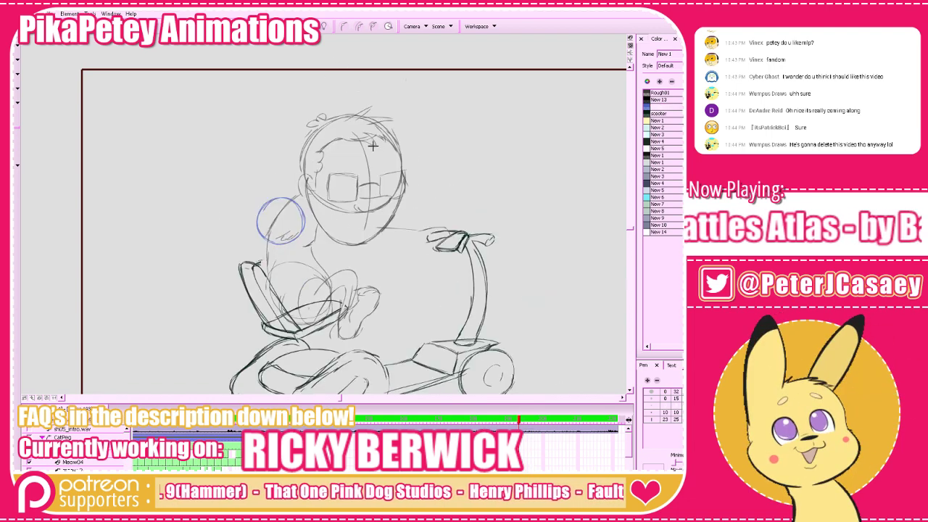
key(ctrl+z)
mouse_move(262, 222)
mouse_down()
mouse_move(297, 196)
mouse_move(270, 235)
mouse_move(289, 192)
mouse_move(281, 242)
mouse_move(271, 196)
mouse_move(291, 242)
mouse_up()
drag(370, 234, 423, 254)
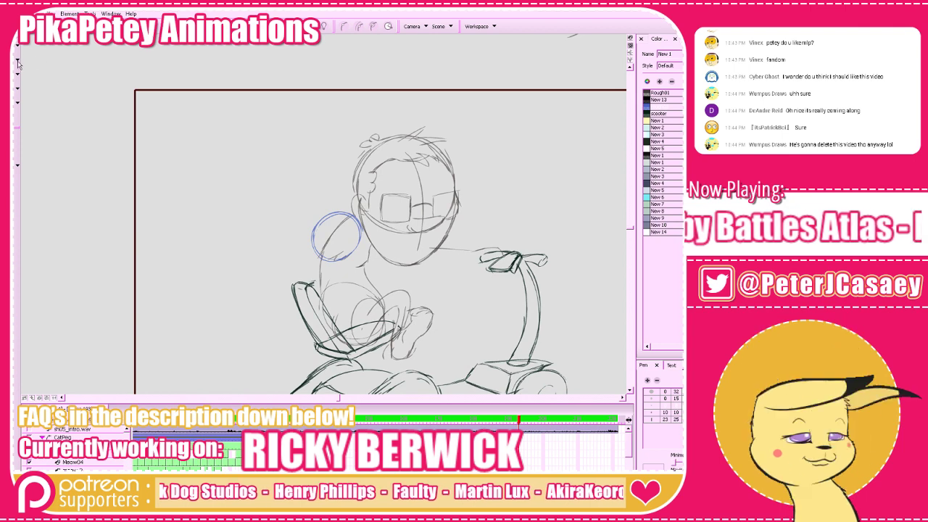
drag(448, 247, 438, 246)
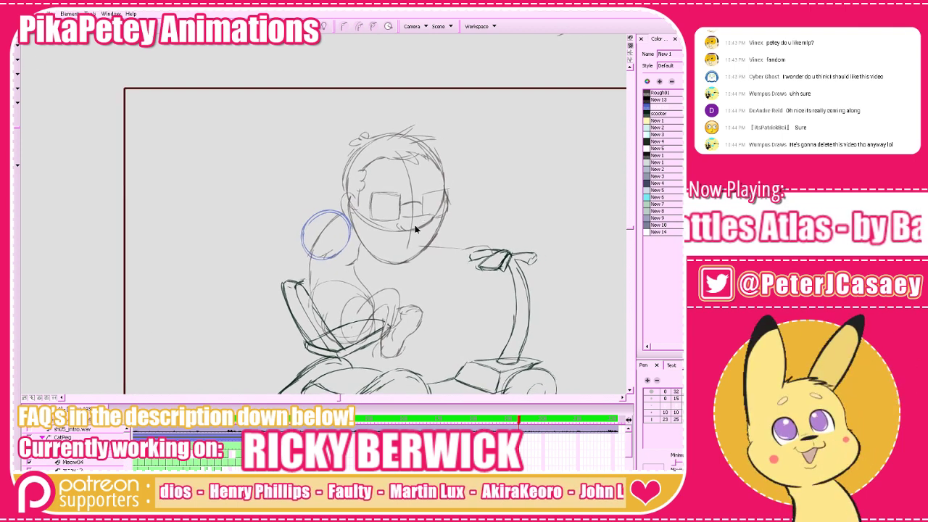
Adjust the cat's head circle and add crossed facial guidelines inside it
key(ctrl+a)
drag(299, 207, 353, 220)
click(346, 268)
key(period)
key(comma)
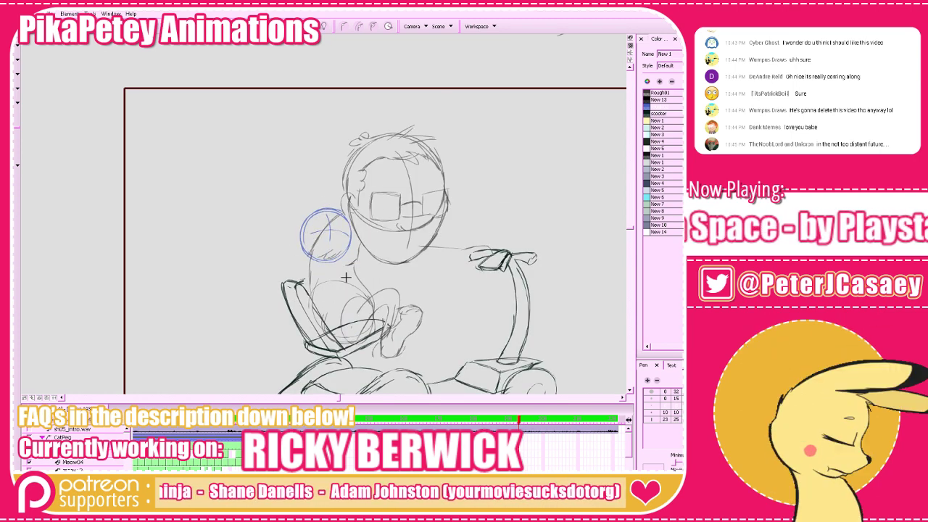
Compare the cat with the adjacent frames and sketch an upright oval for its body below the head circle
key(g)
key(f)
key(f)
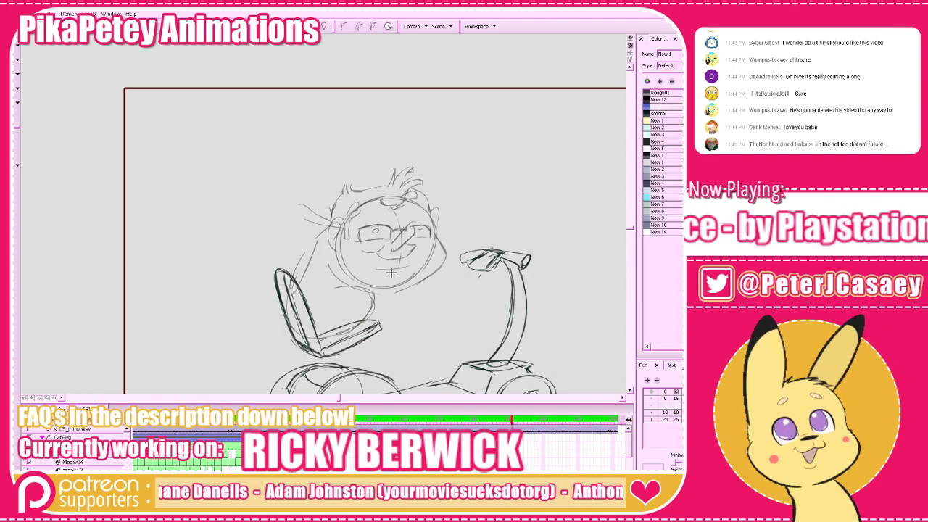
key(f)
key(g)
key(g)
key(g)
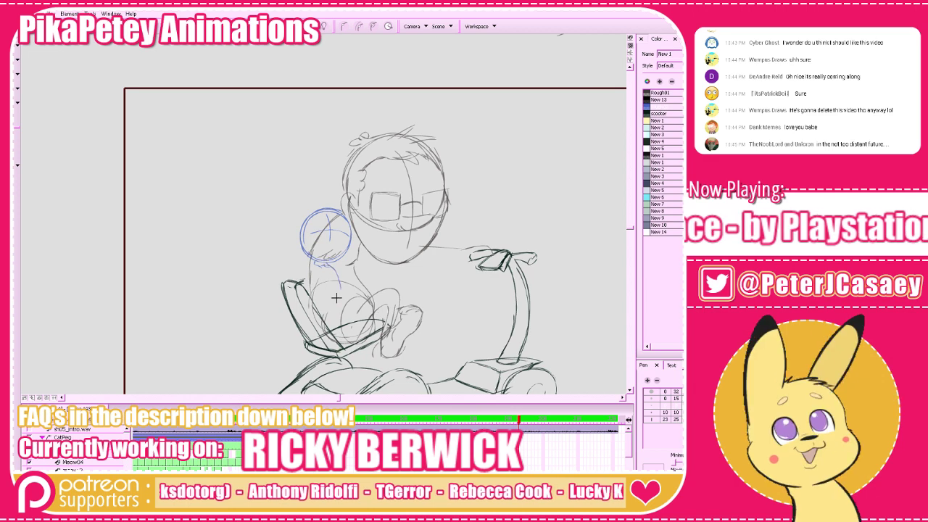
mouse_move(336, 298)
mouse_down()
mouse_move(312, 299)
mouse_move(319, 265)
mouse_move(310, 277)
mouse_move(339, 267)
mouse_move(325, 267)
mouse_move(331, 304)
mouse_up()
drag(333, 266, 343, 286)
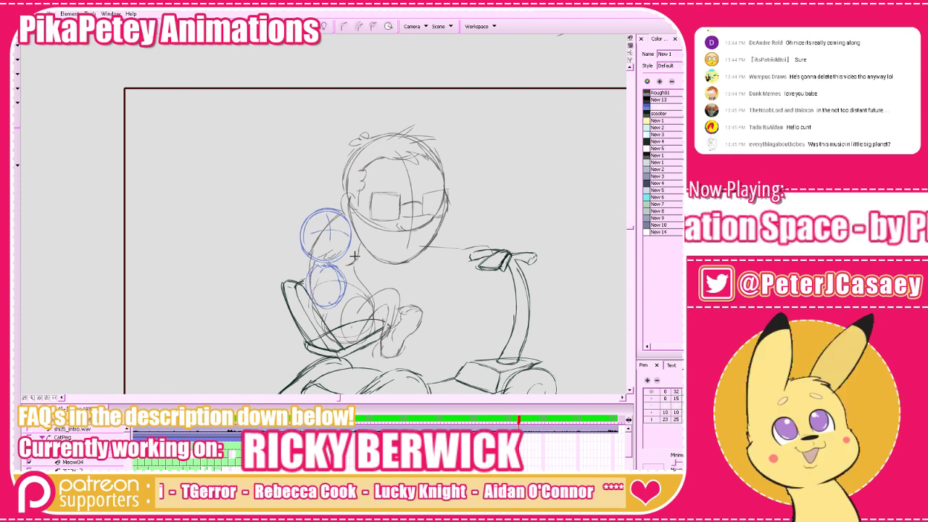
Check the rough drawing with the cat's new body oval and save the scene
key(period)
key(comma)
drag(460, 286, 360, 264)
key(ctrl+s)
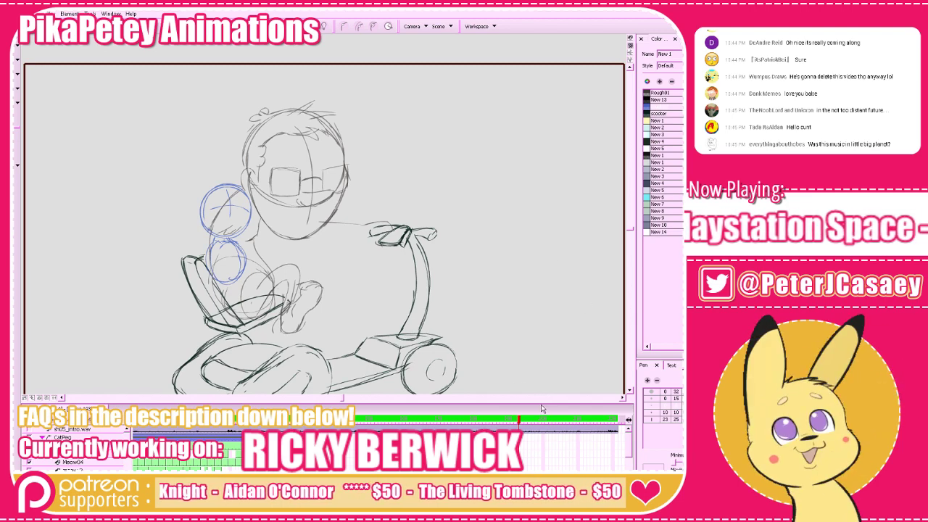
Enlarge the timeline and review the rough drawings at frames 195 and 198, scrubbing back to frame 82
drag(542, 401, 543, 265)
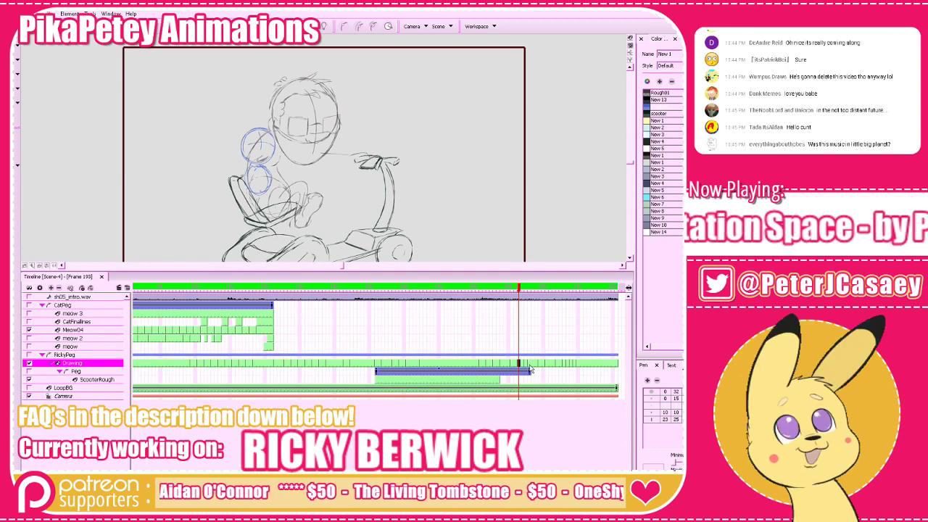
click(530, 369)
click(527, 370)
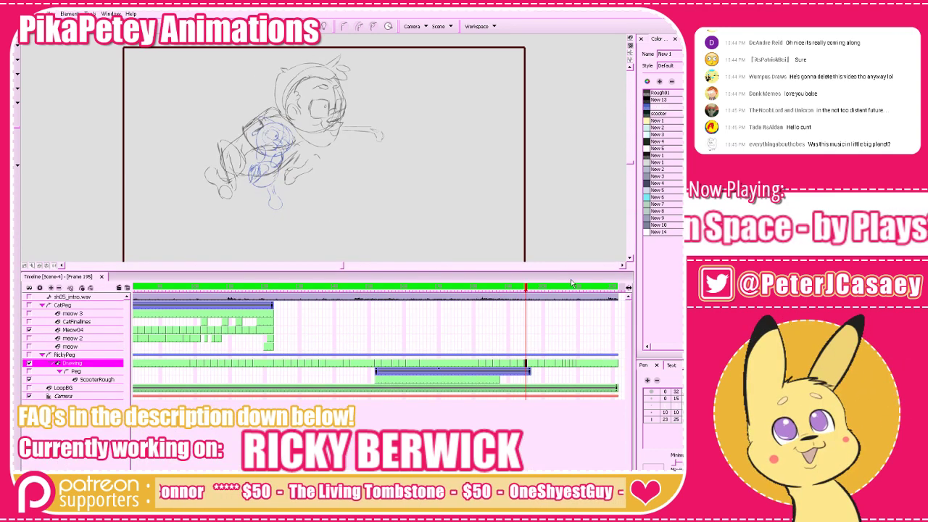
drag(571, 193, 554, 198)
key(2)
drag(551, 269, 548, 306)
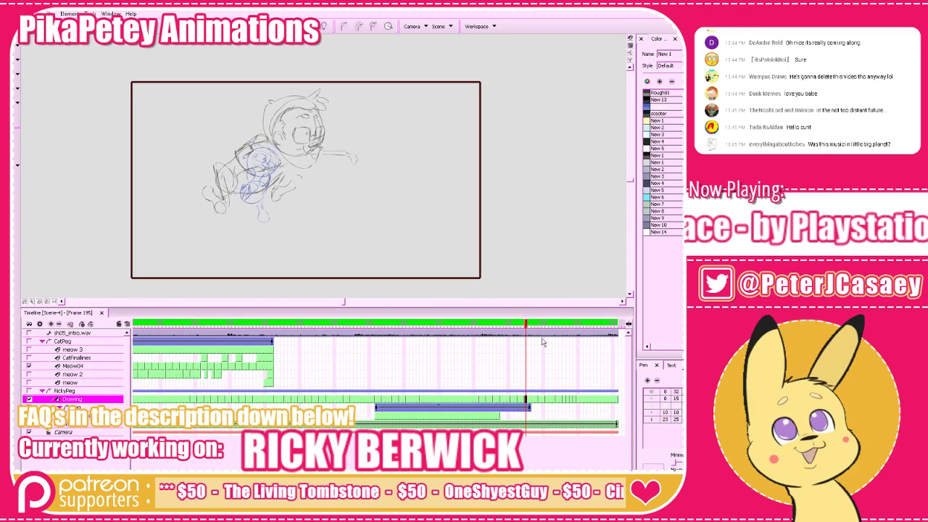
click(536, 403)
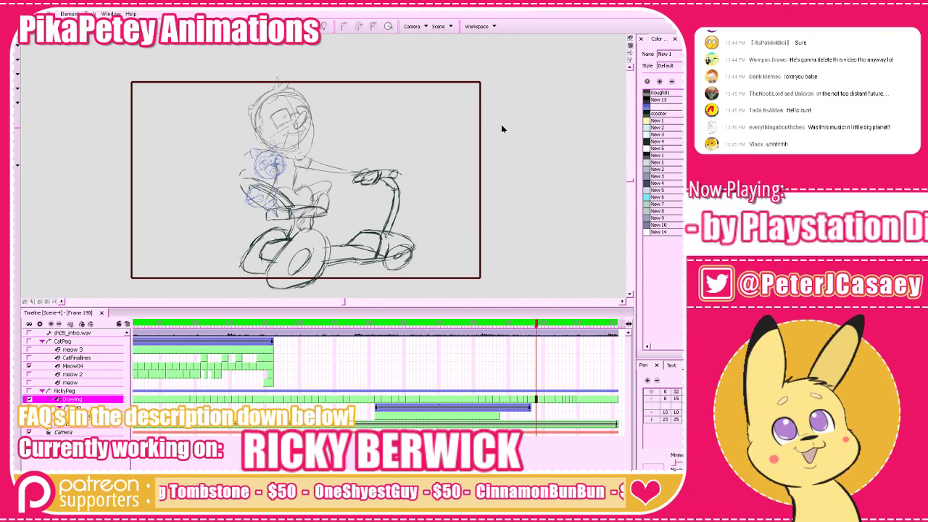
drag(445, 325, 134, 325)
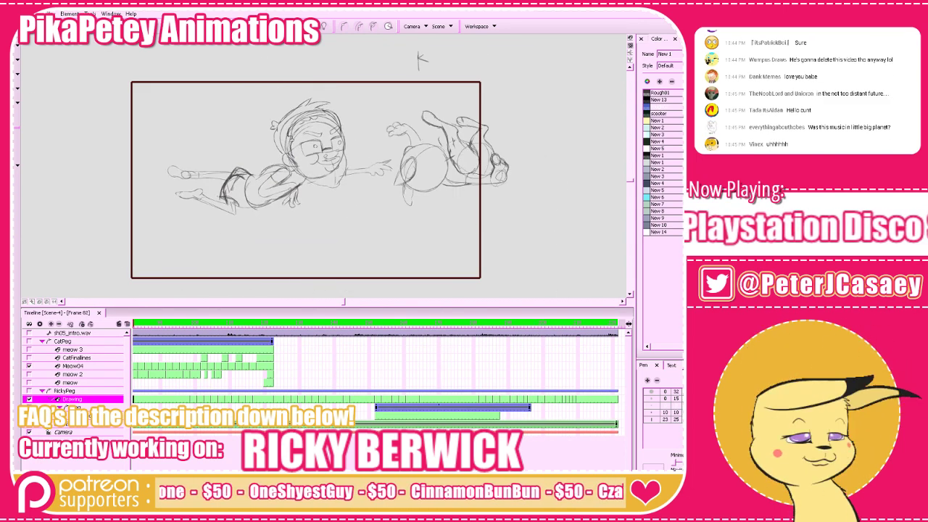
Switch to Adobe Premiere Pro, open the recent project RickyBerwick_powerpuffgirls.prproj and enlarge the preview area to view the edit
key(alt+Tab)
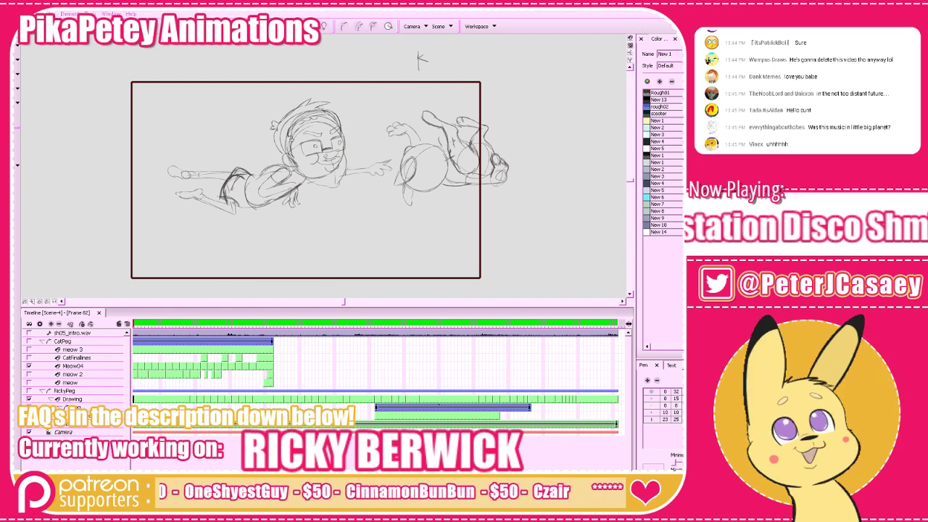
key(alt+Tab)
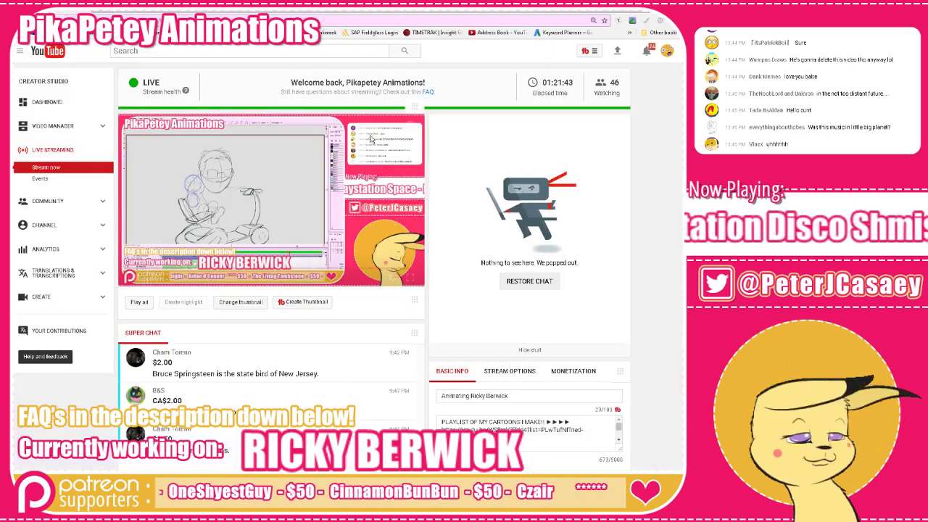
click(21, 52)
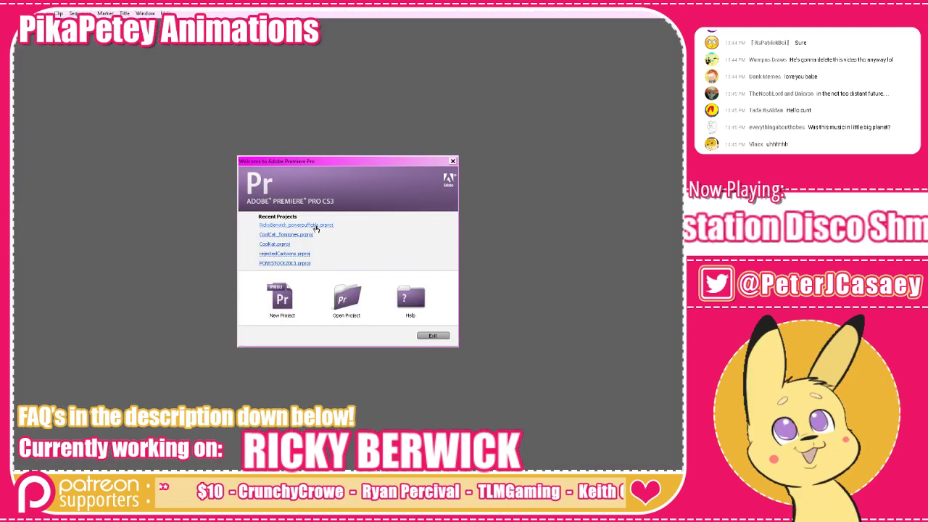
click(317, 228)
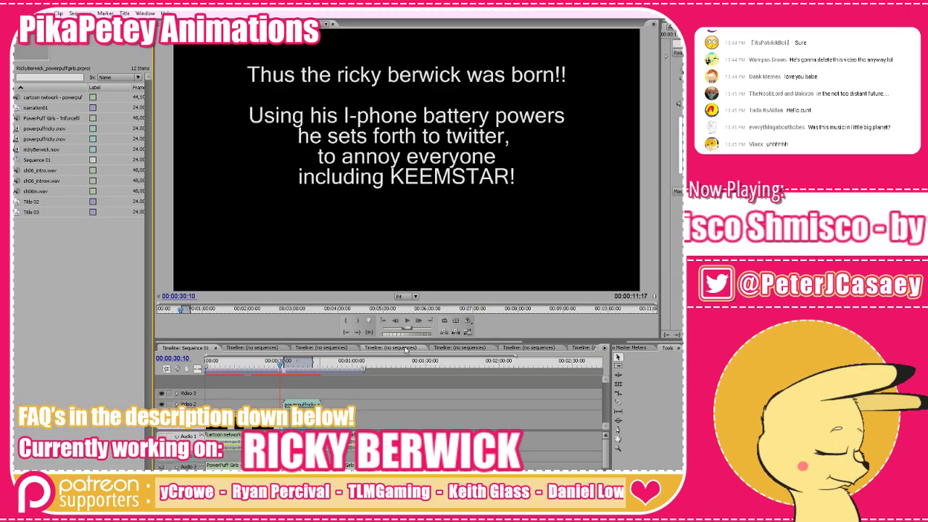
drag(409, 338, 409, 450)
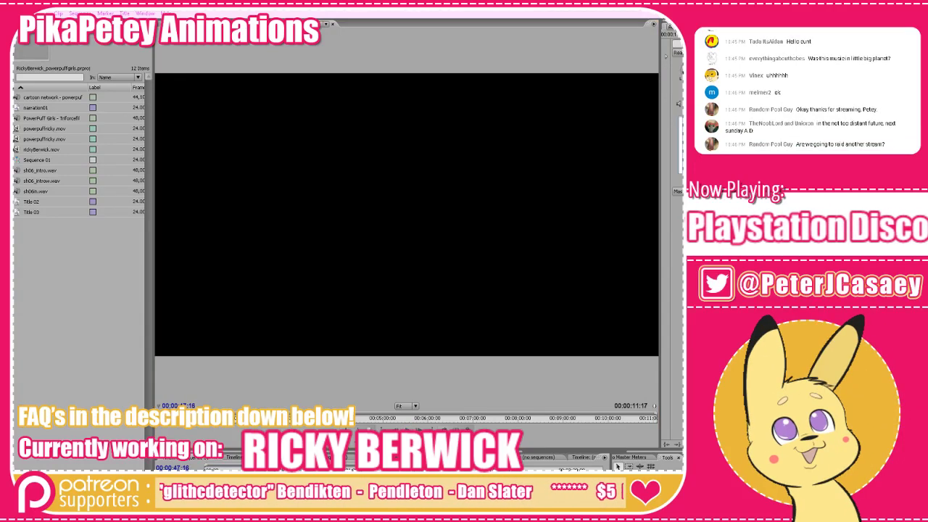
Switch to YouTube in the browser, look through the subscription videos and open "A Fox in Space - Progress Live Stream"
key(alt+Tab)
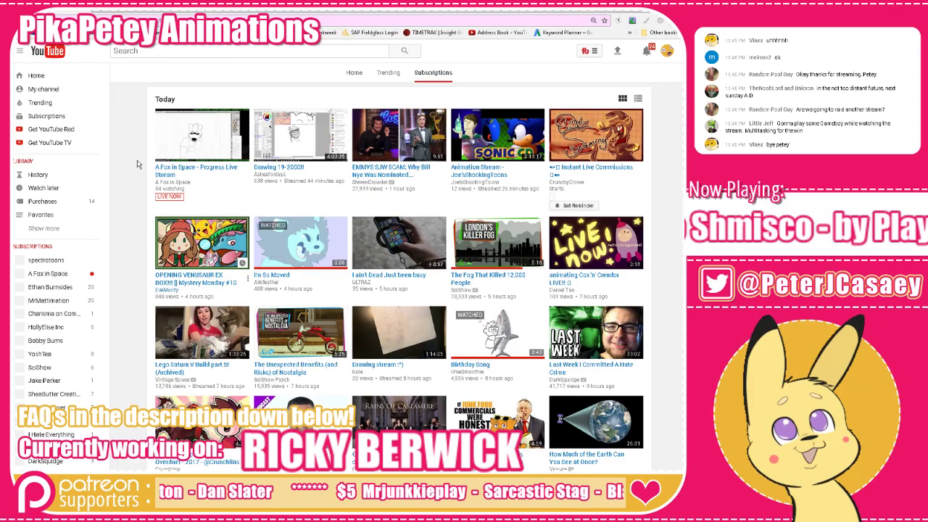
scroll(144, 197, down, 2)
scroll(140, 210, up, 2)
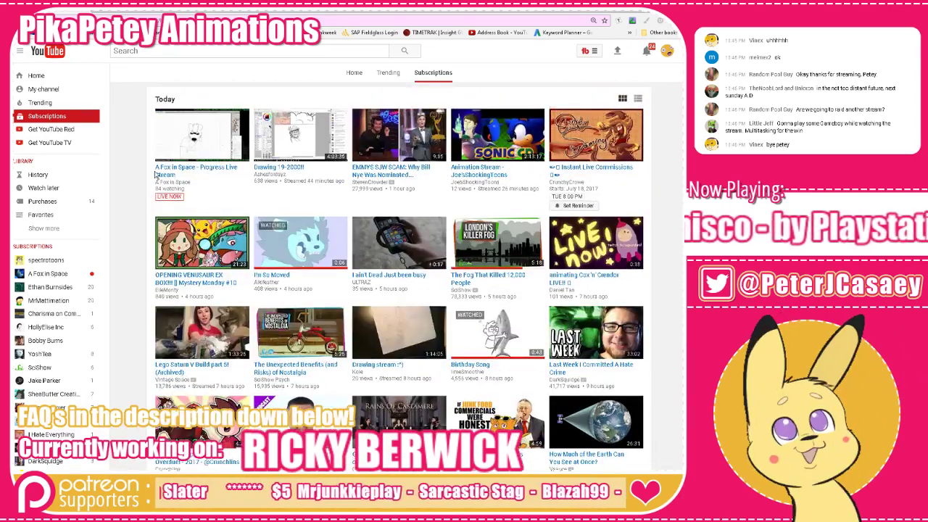
scroll(161, 180, down, 8)
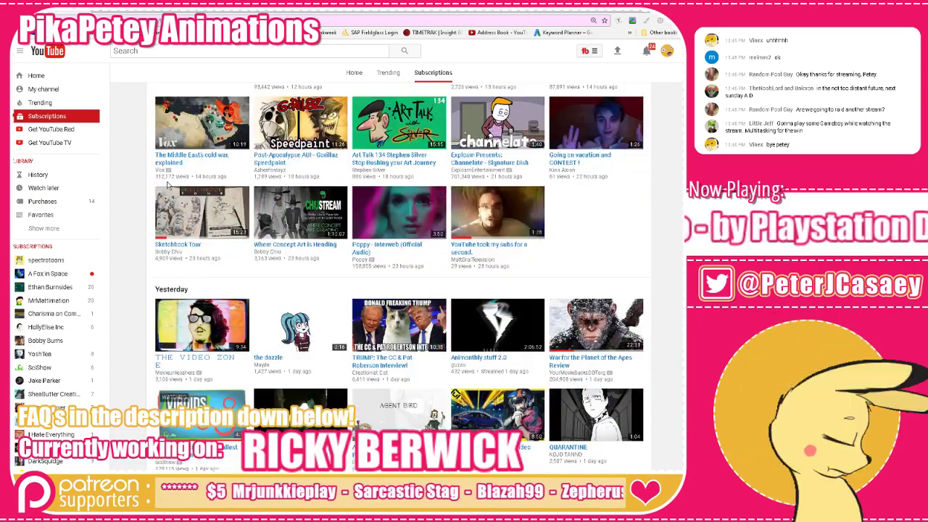
scroll(139, 268, down, 3)
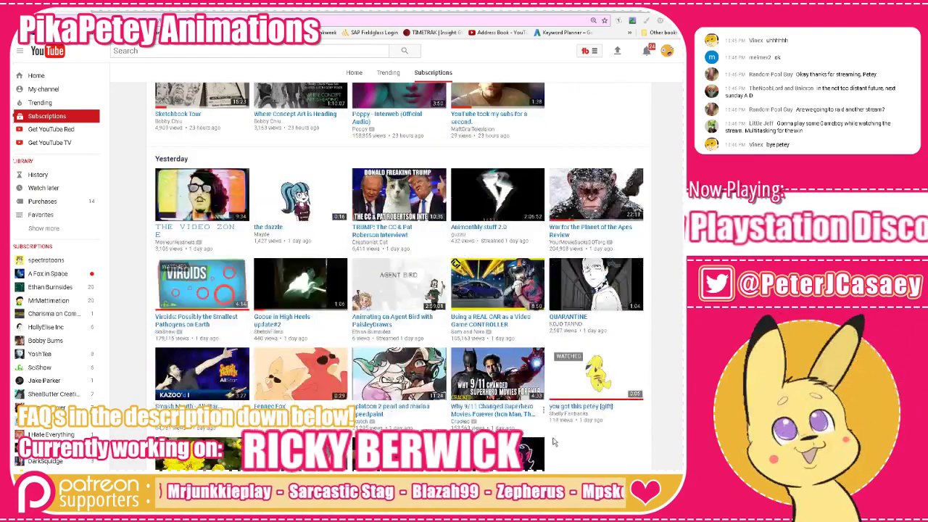
scroll(673, 457, up, 10)
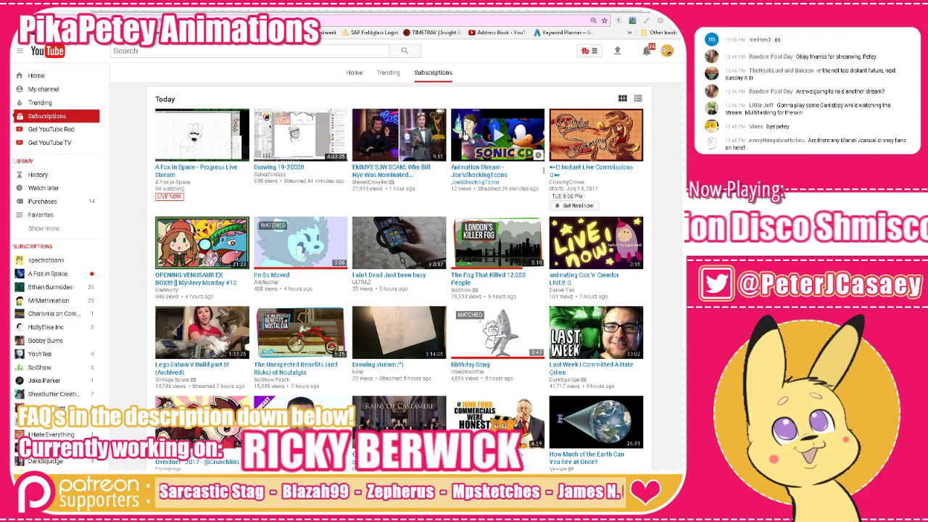
click(203, 134)
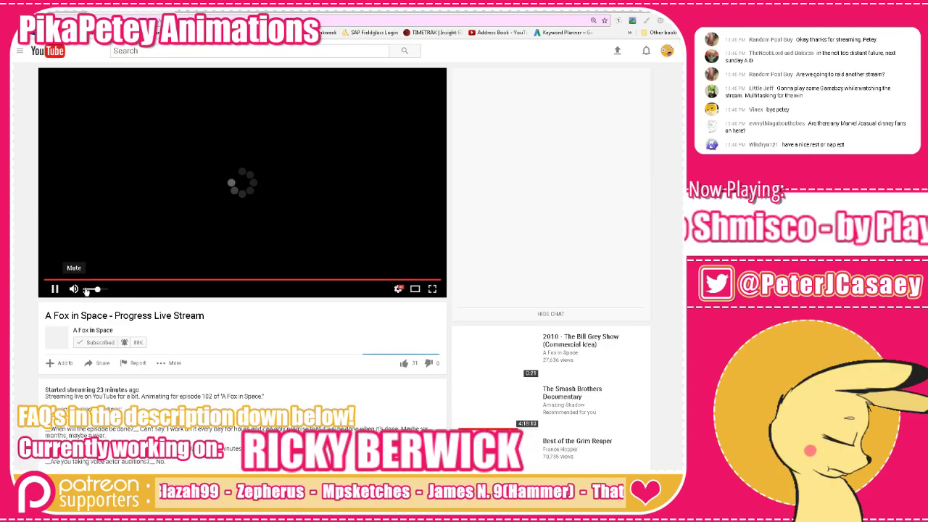
Adjust the live stream player's volume, briefly muting it and restoring it to a medium level
drag(96, 291, 118, 296)
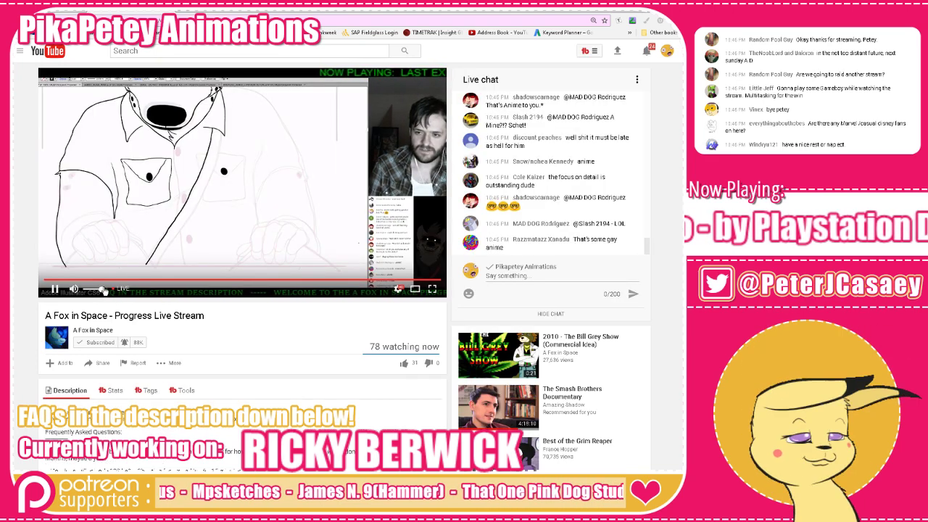
drag(104, 289, 84, 289)
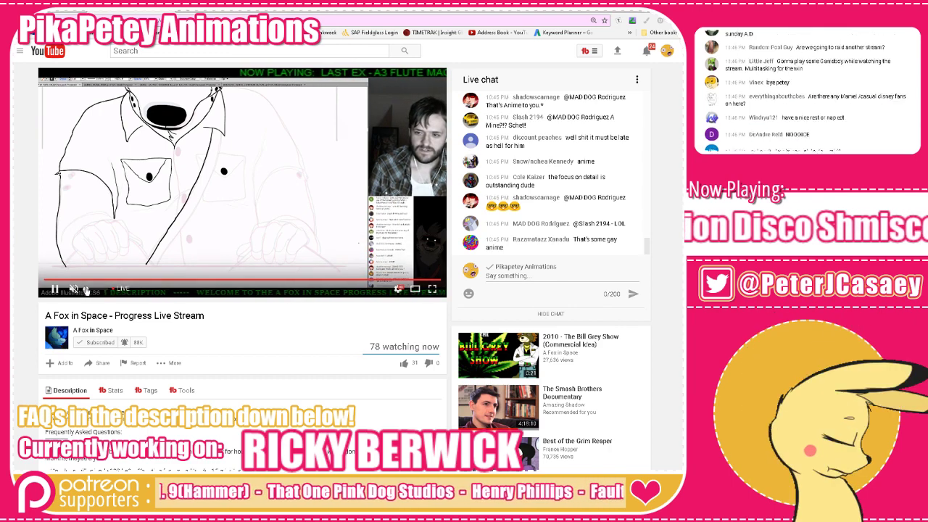
mouse_move(85, 290)
mouse_down()
mouse_move(101, 292)
mouse_move(84, 289)
mouse_up()
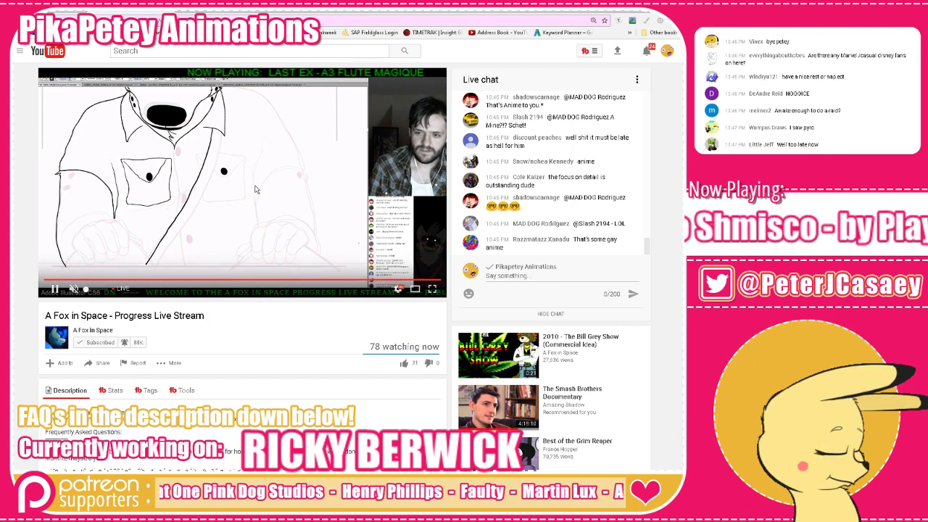
drag(86, 289, 95, 290)
Show the sharing options for the A Fox in Space live stream and copy its share link
click(98, 363)
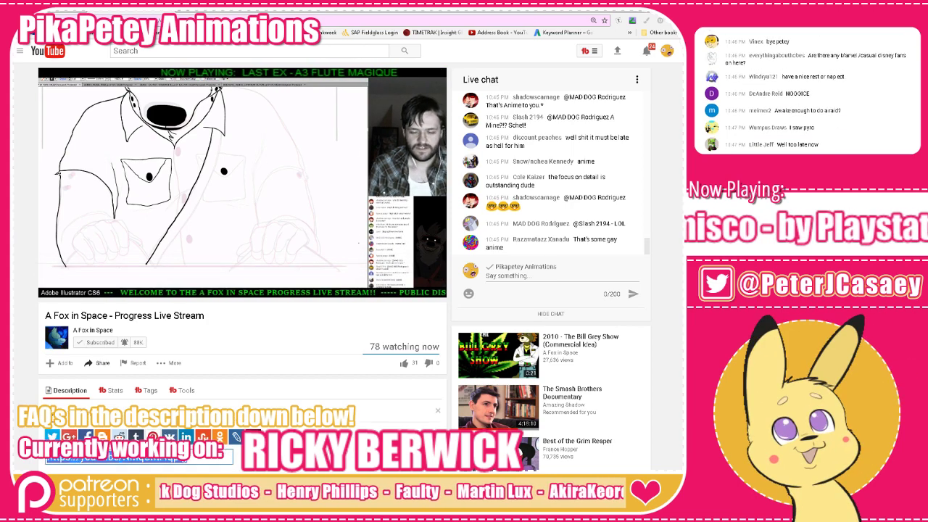
right_click(129, 457)
click(150, 356)
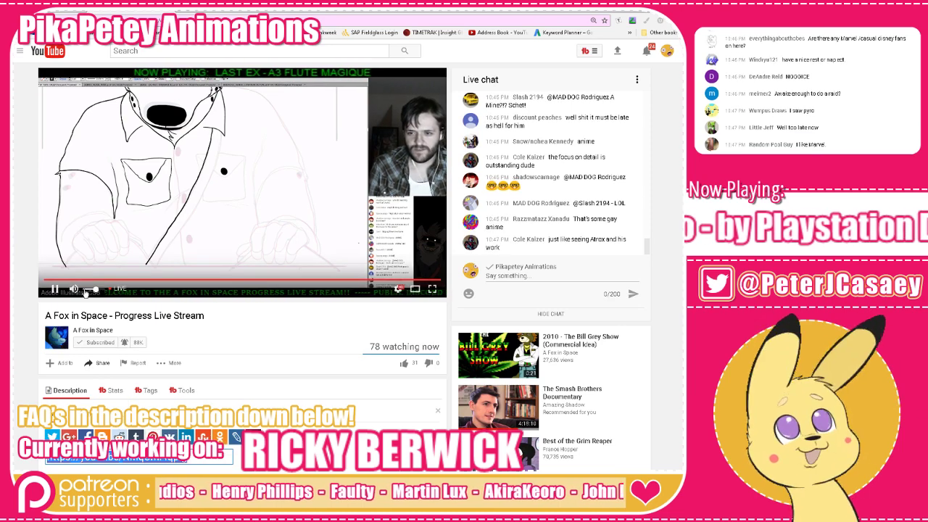
click(48, 286)
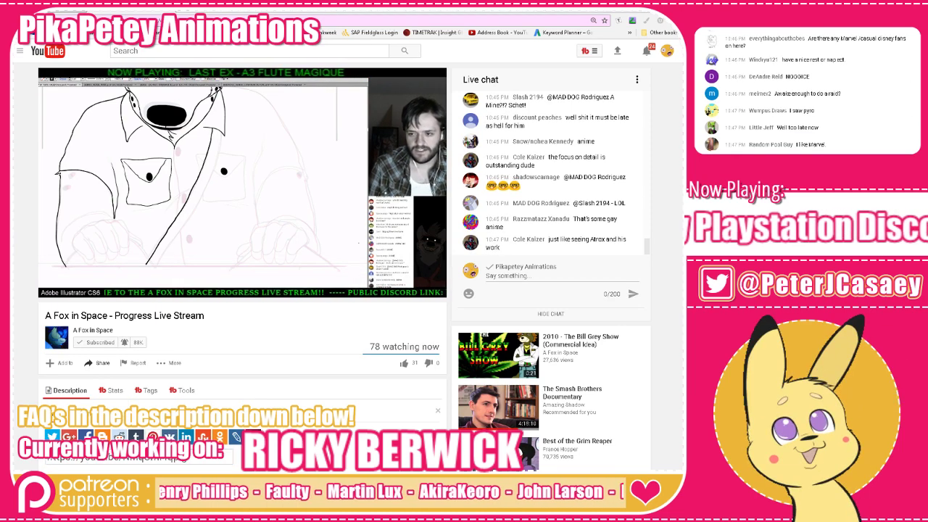